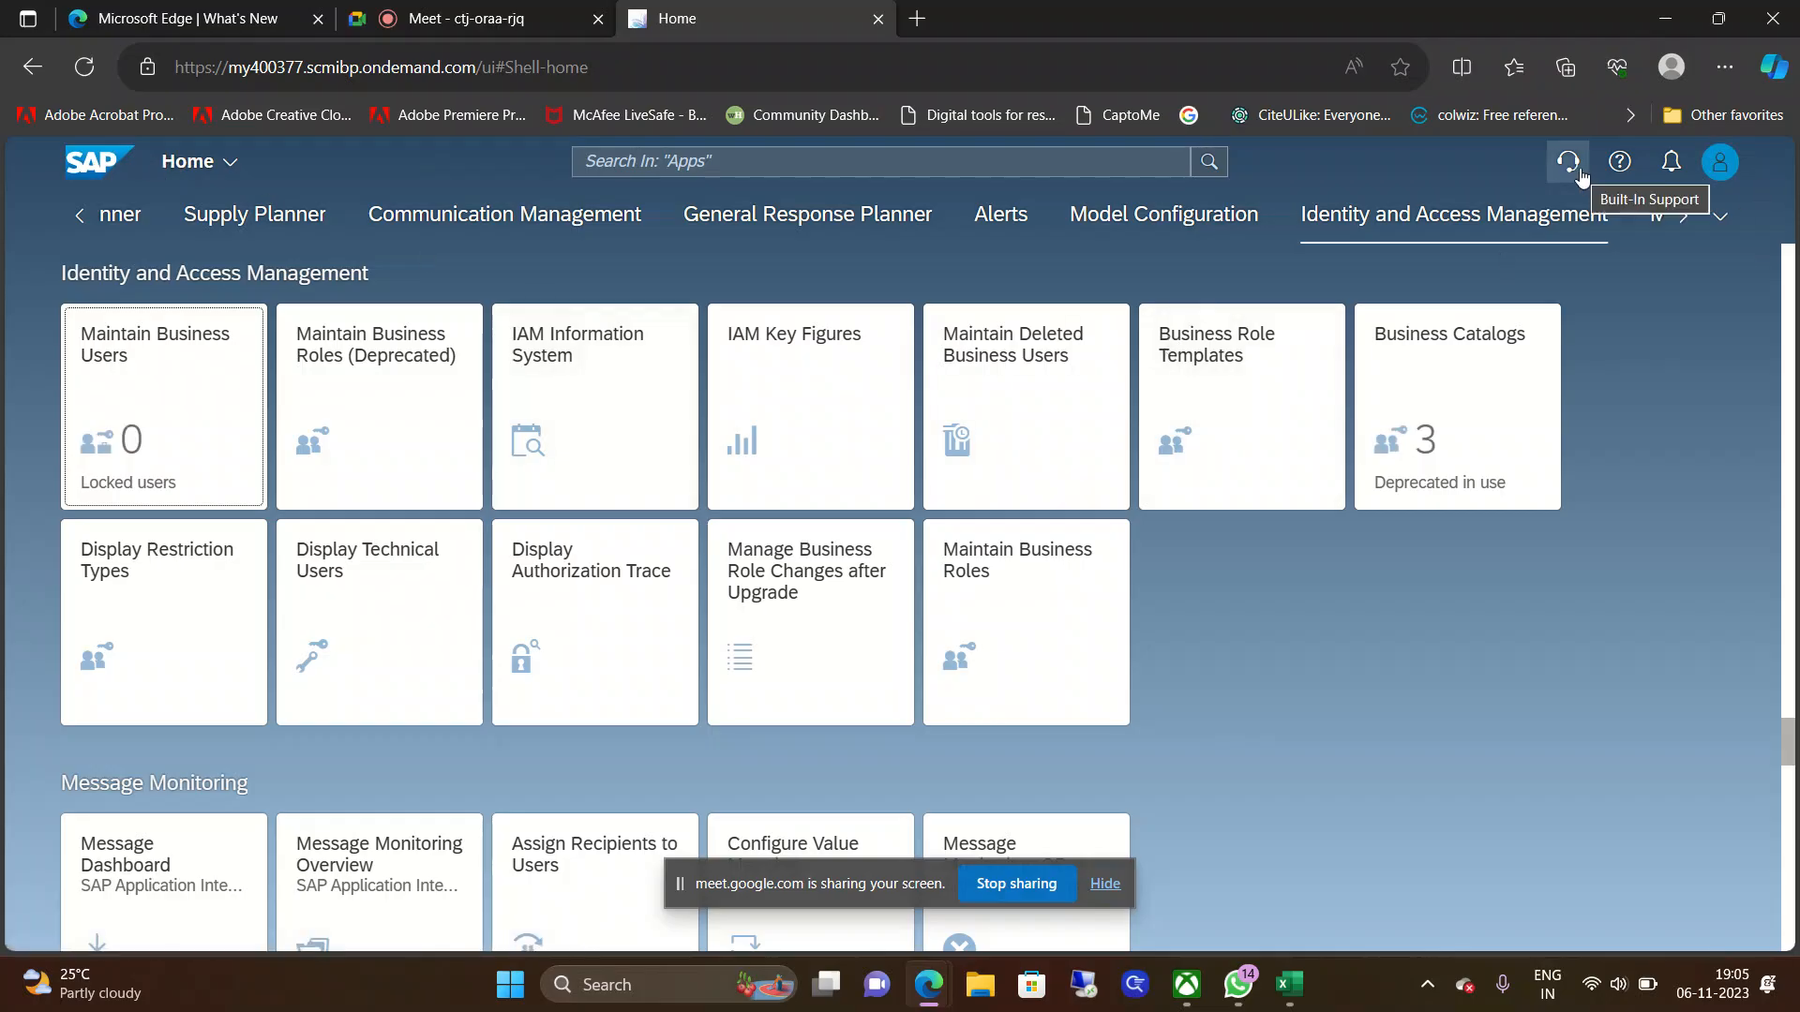
# Step: Look at the Built-In Support introduction and the help topics of the home page, closing each one again
pyautogui.click(1568, 163)
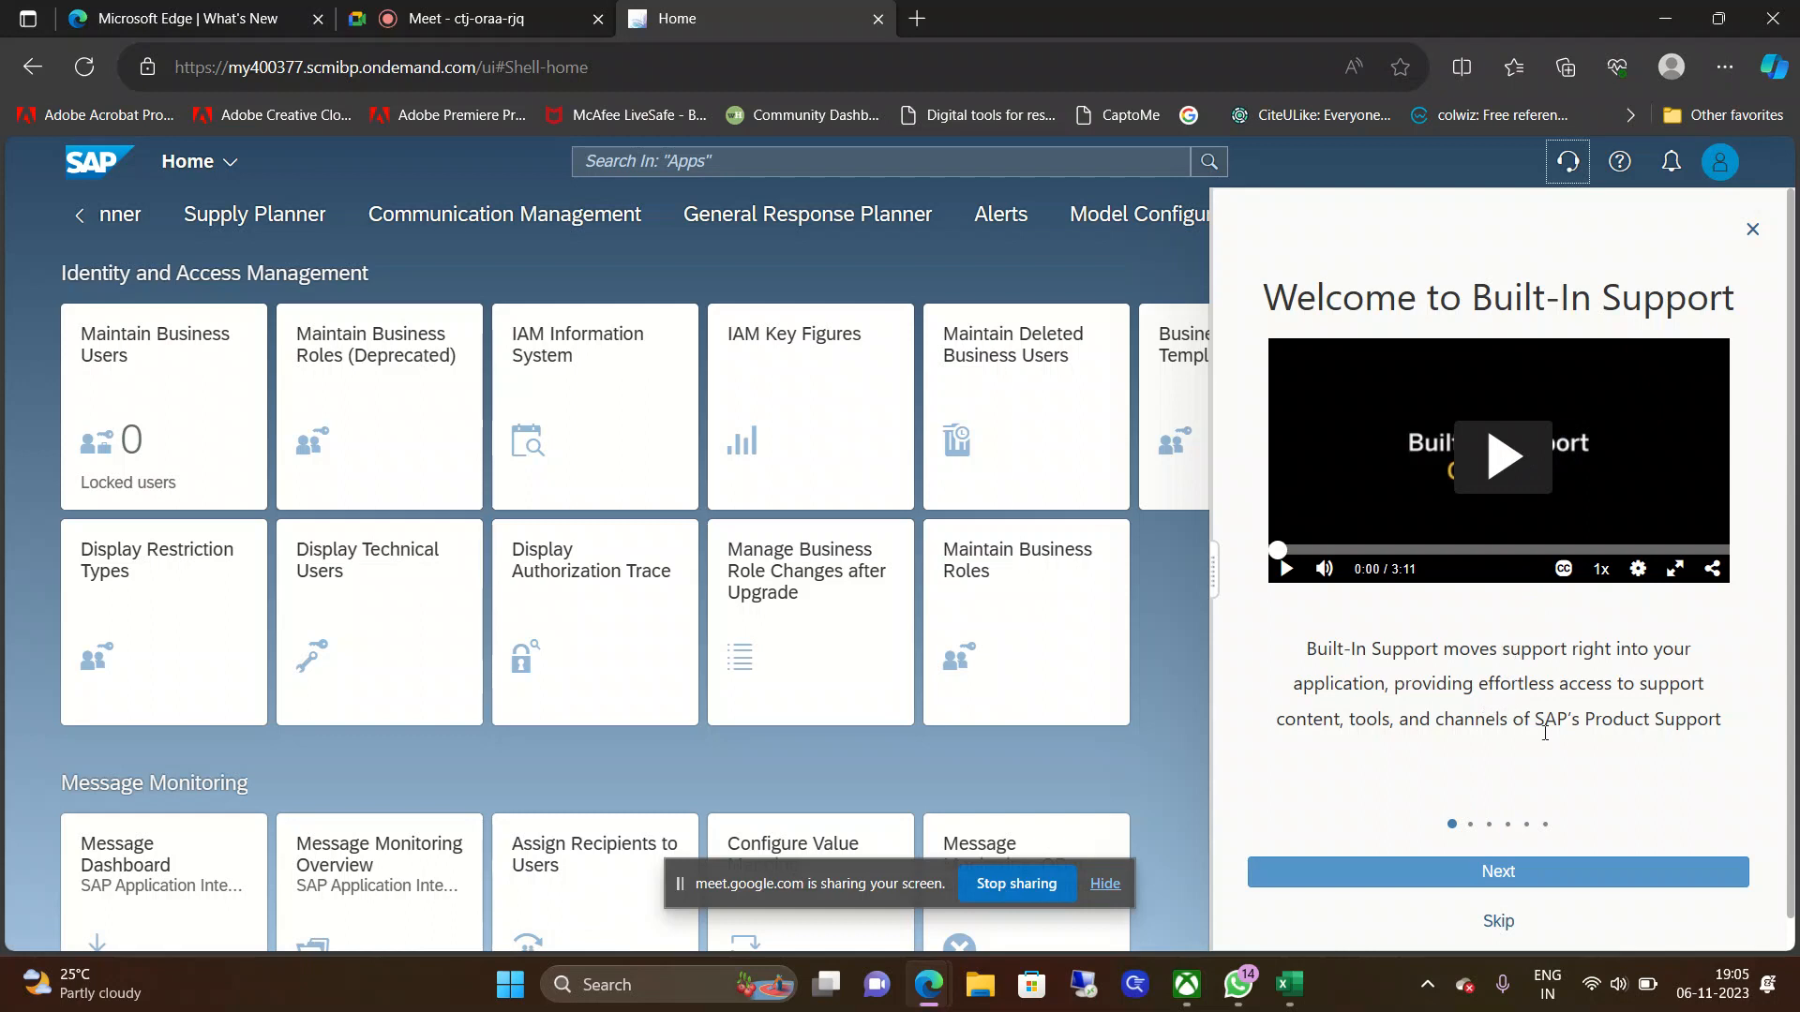
pyautogui.click(1501, 868)
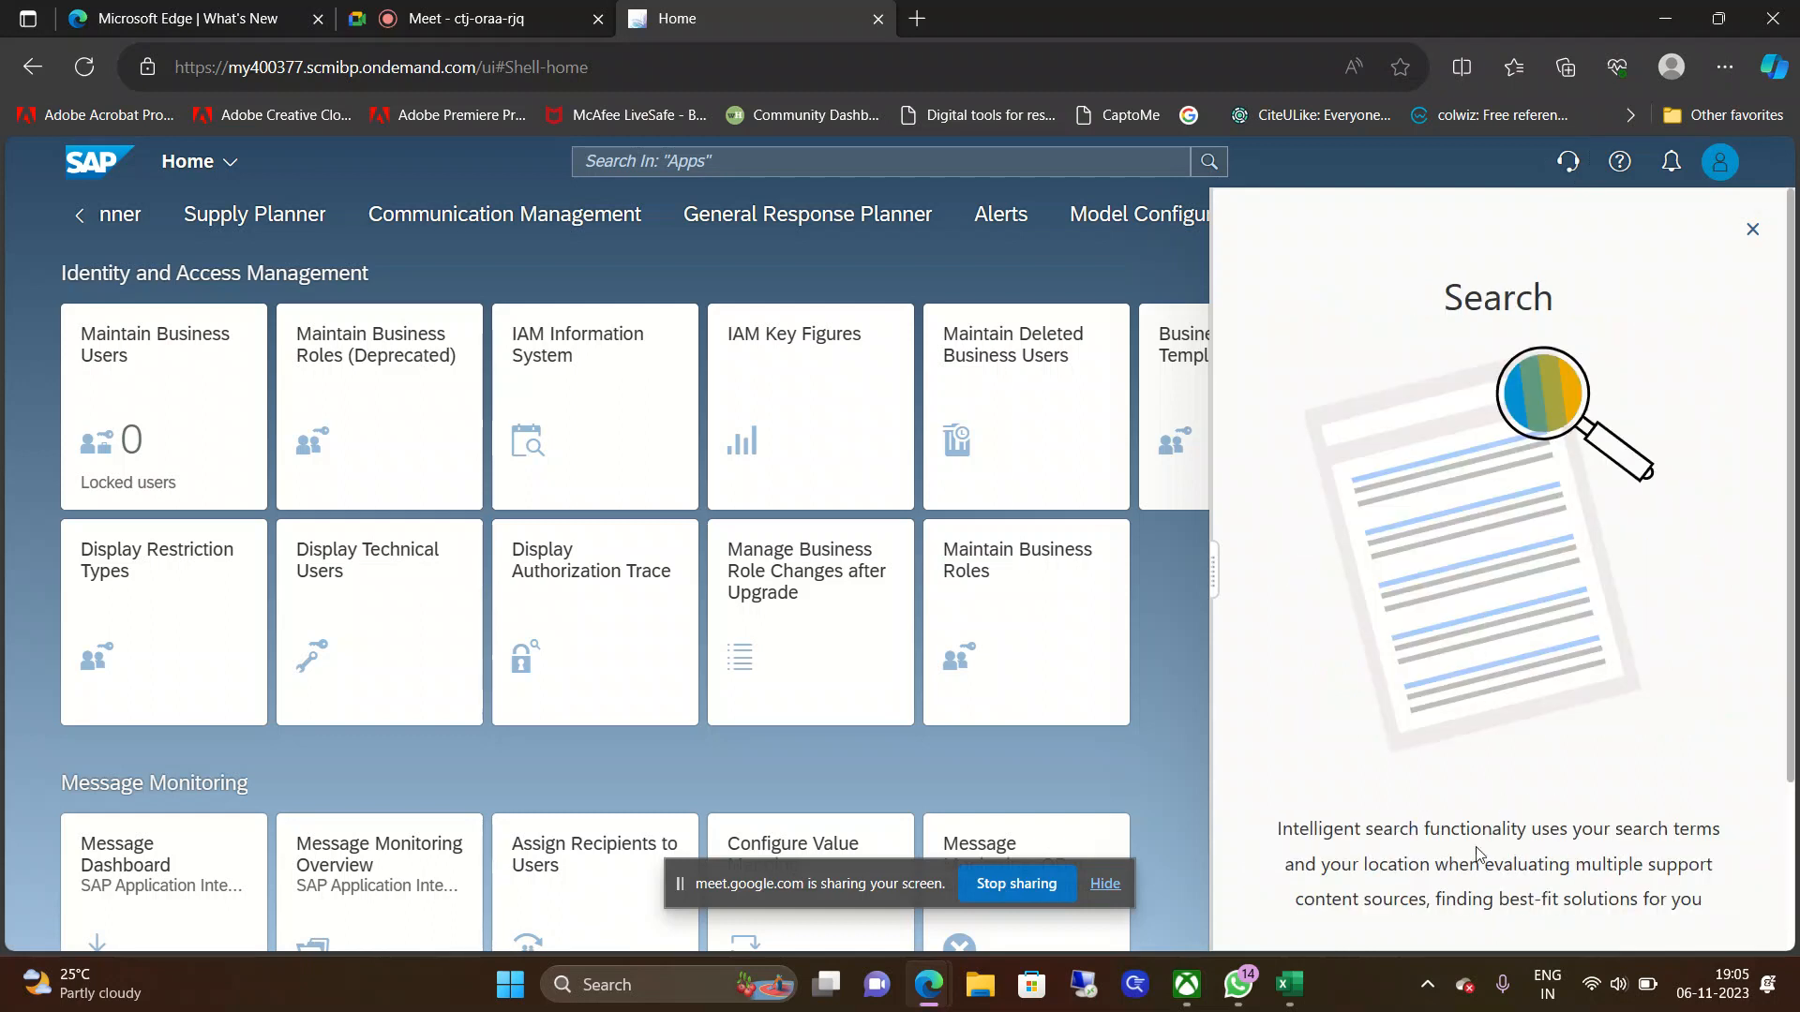
pyautogui.click(1749, 232)
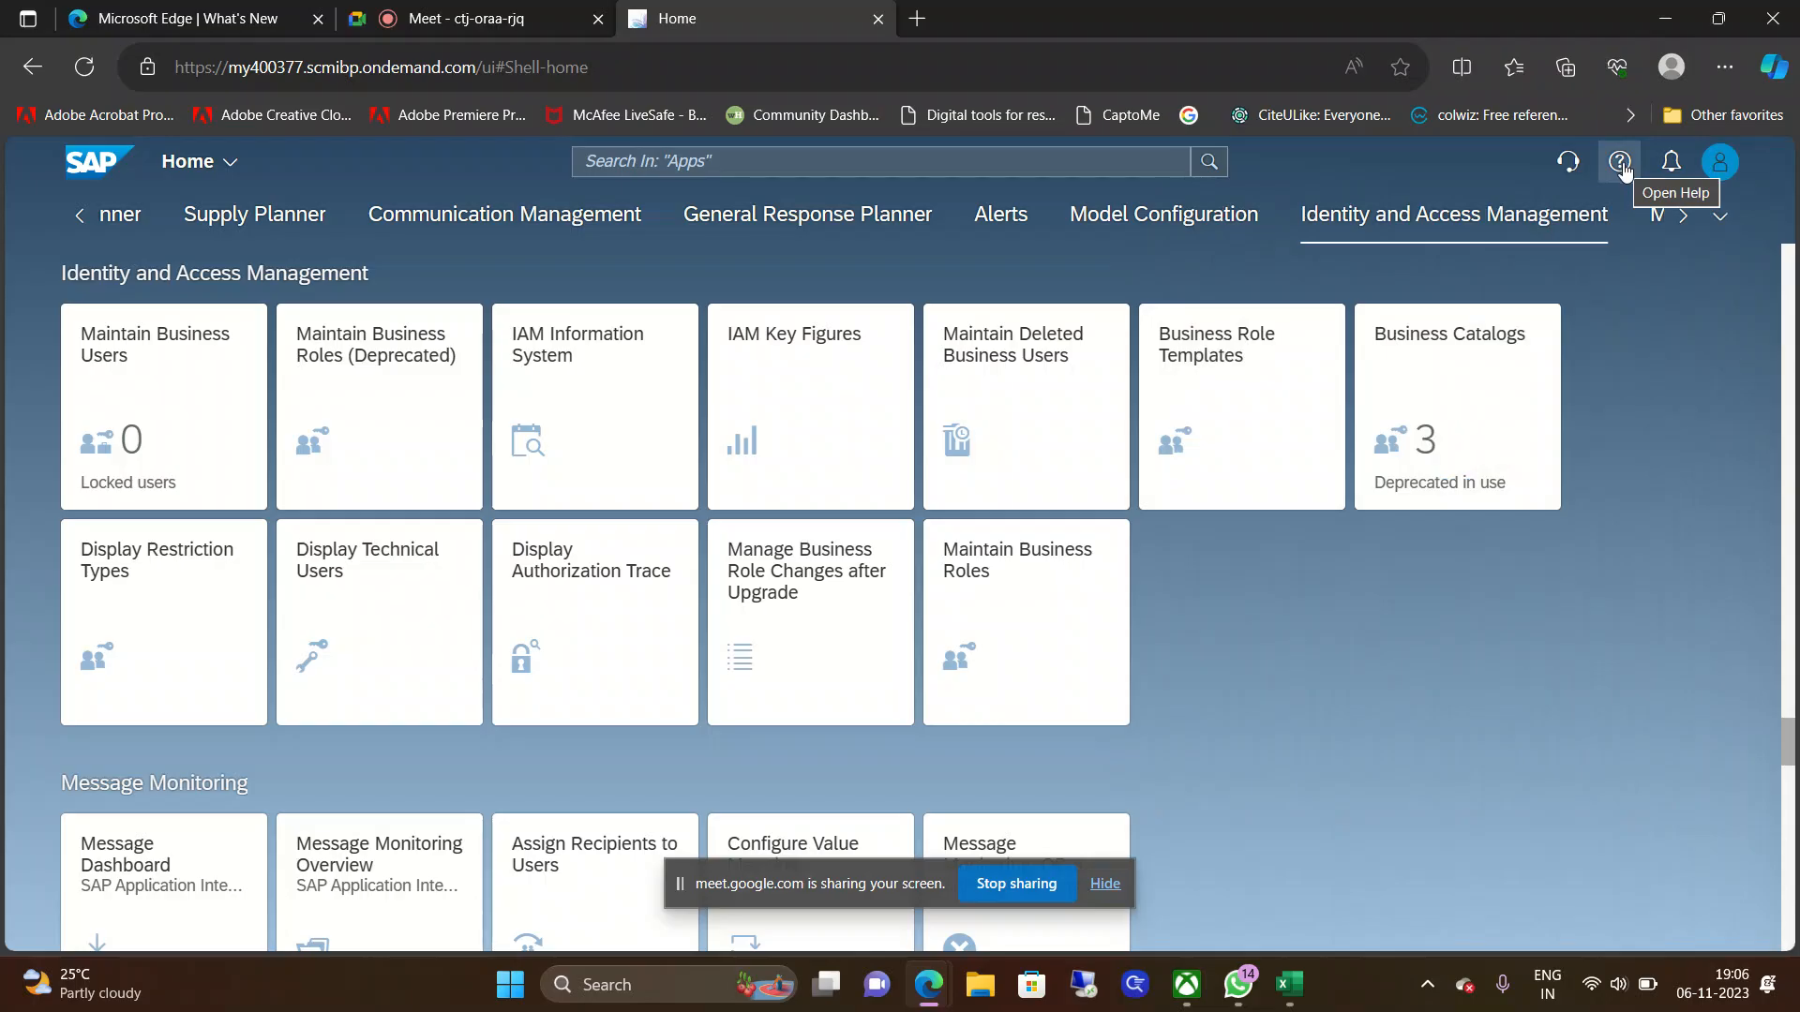
pyautogui.click(1621, 164)
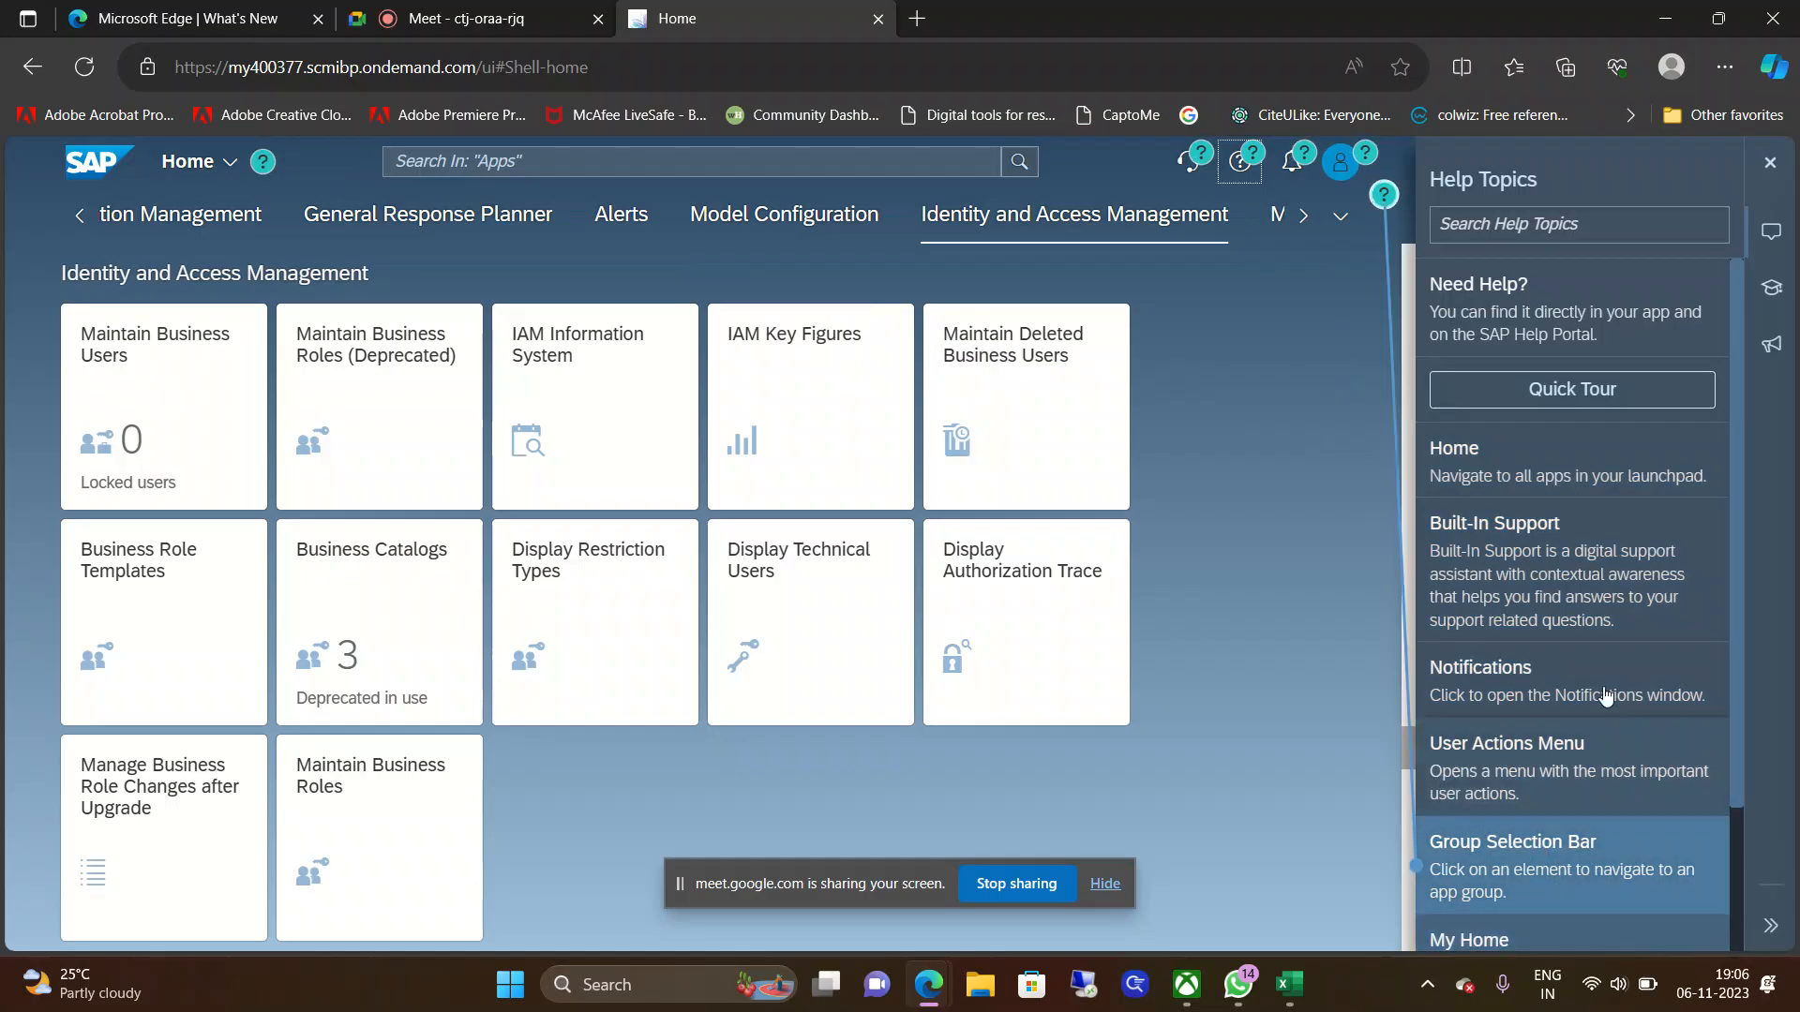
pyautogui.click(1770, 162)
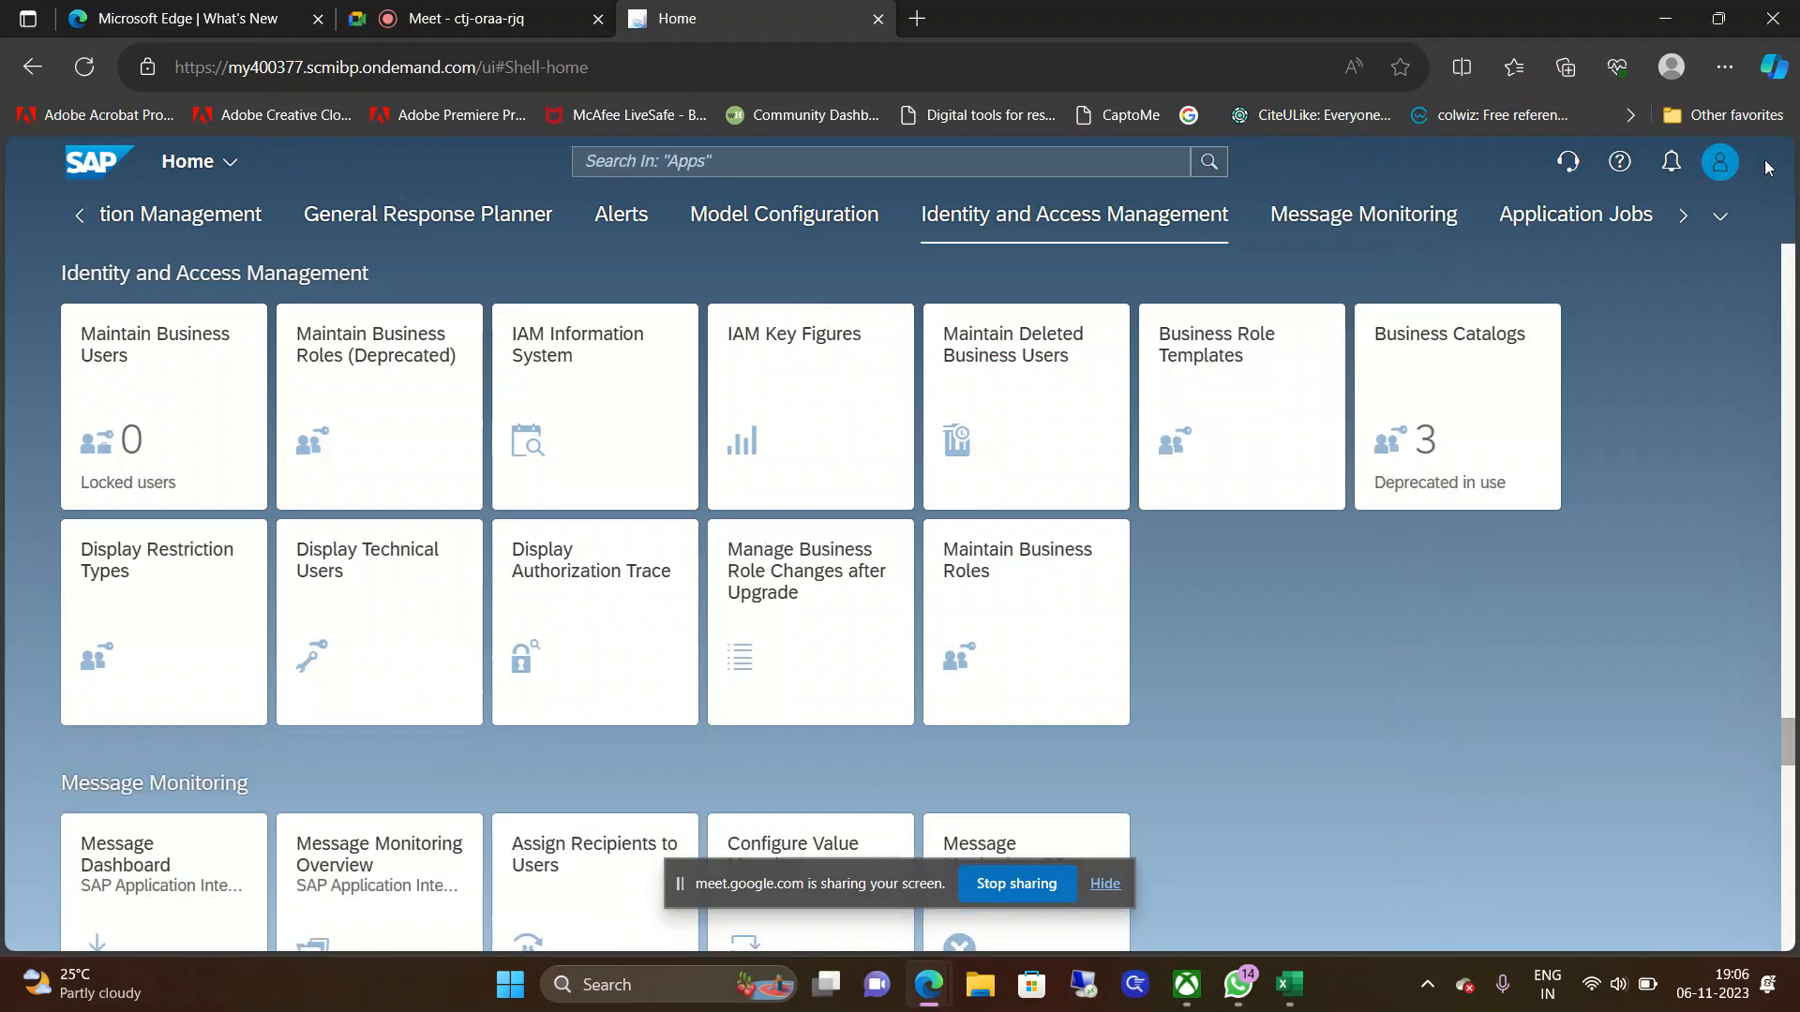
# Step: Look through the job notifications and the user actions available for the signed-in account
pyautogui.click(1673, 167)
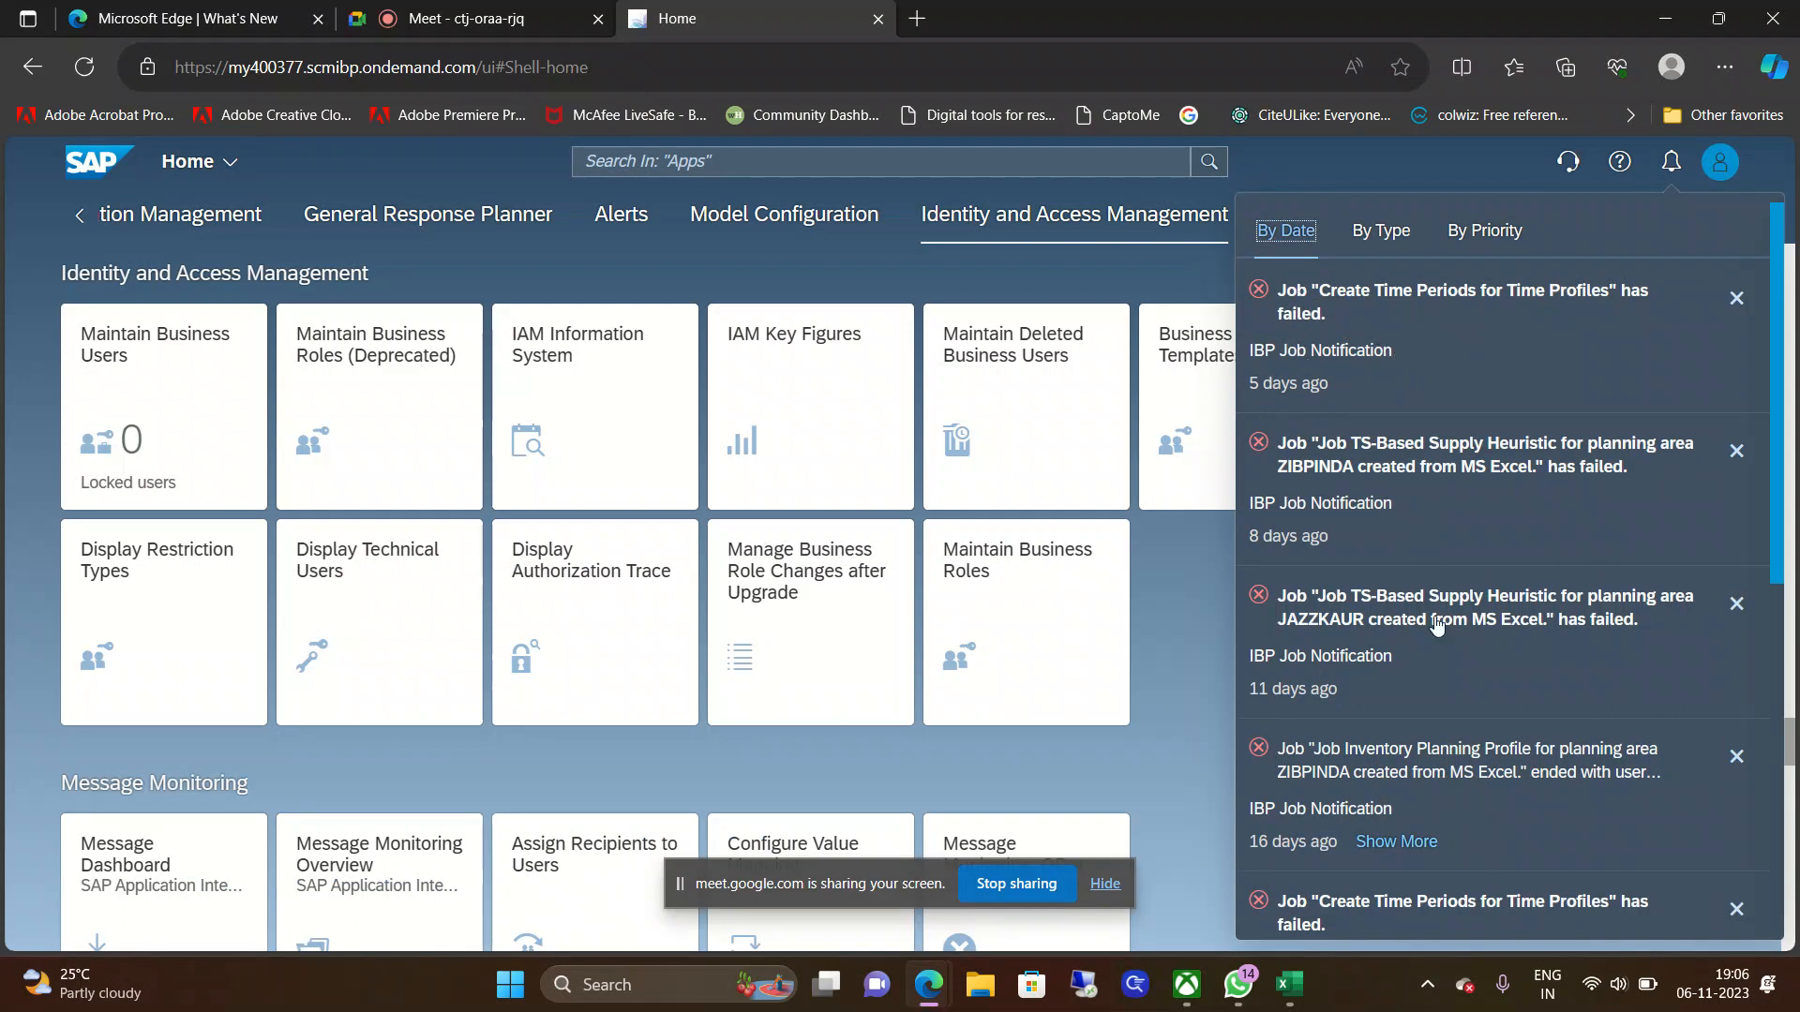
pyautogui.click(1476, 166)
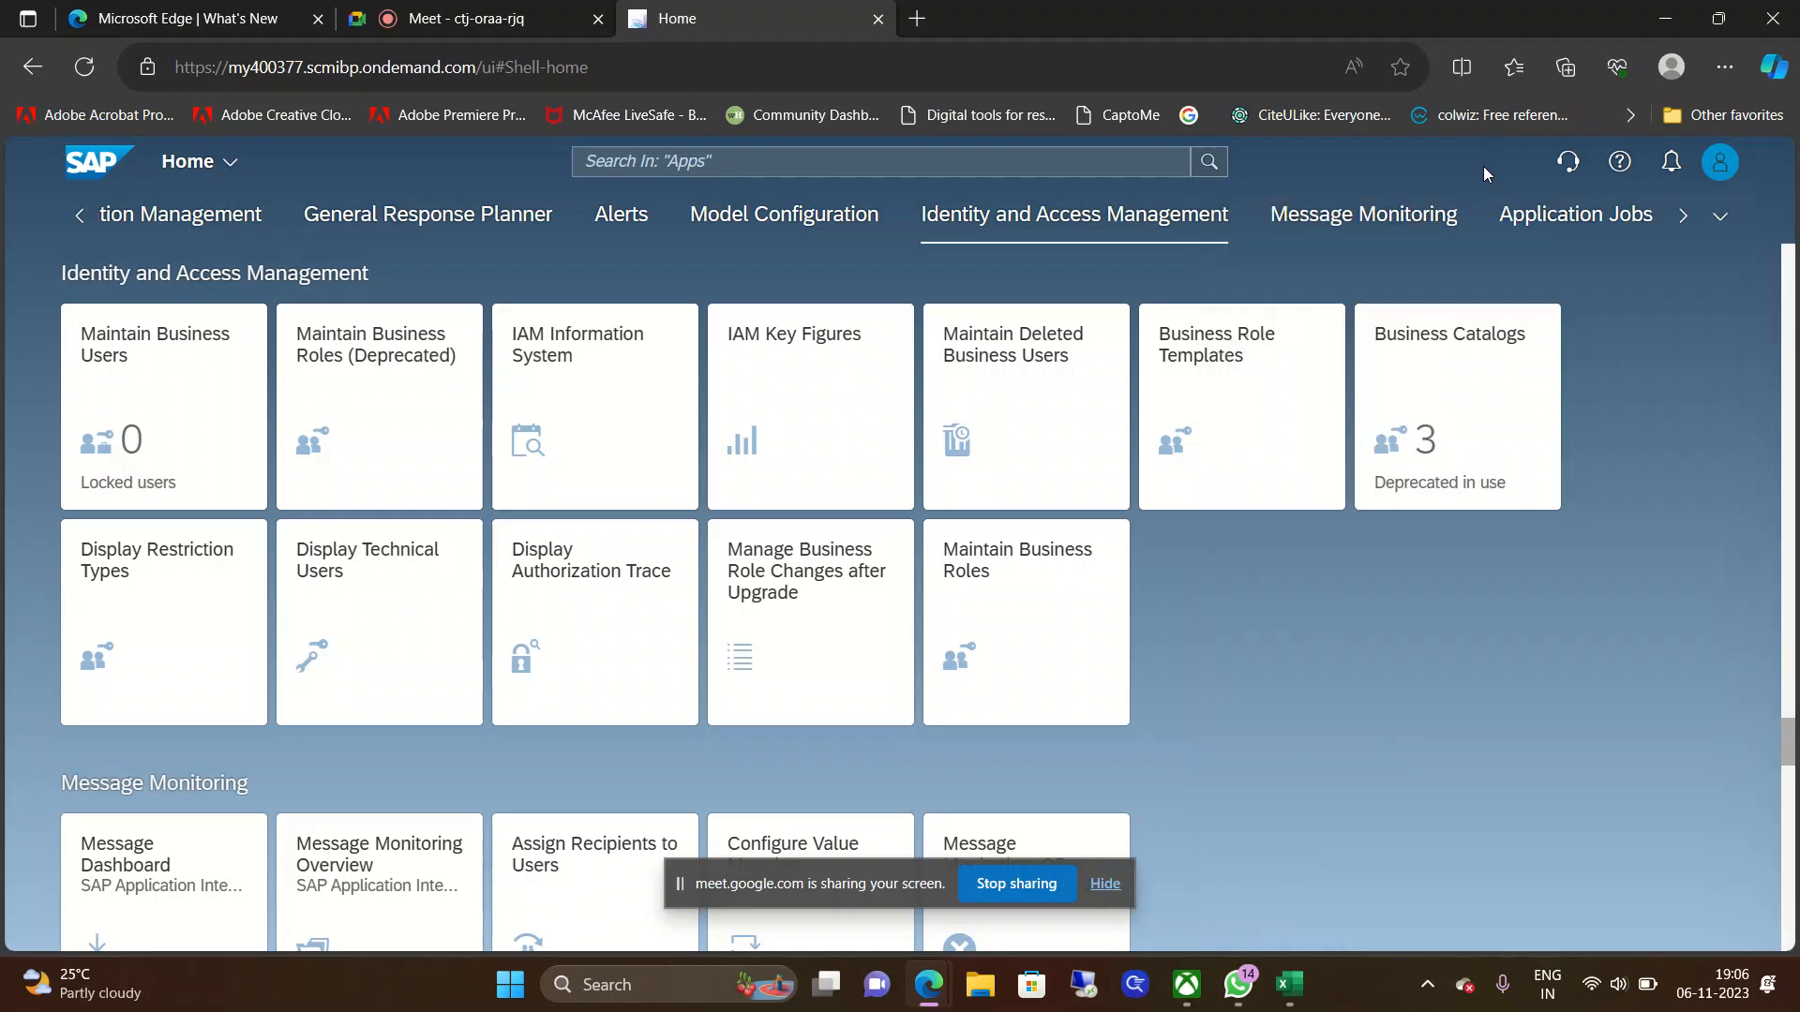
pyautogui.click(1730, 166)
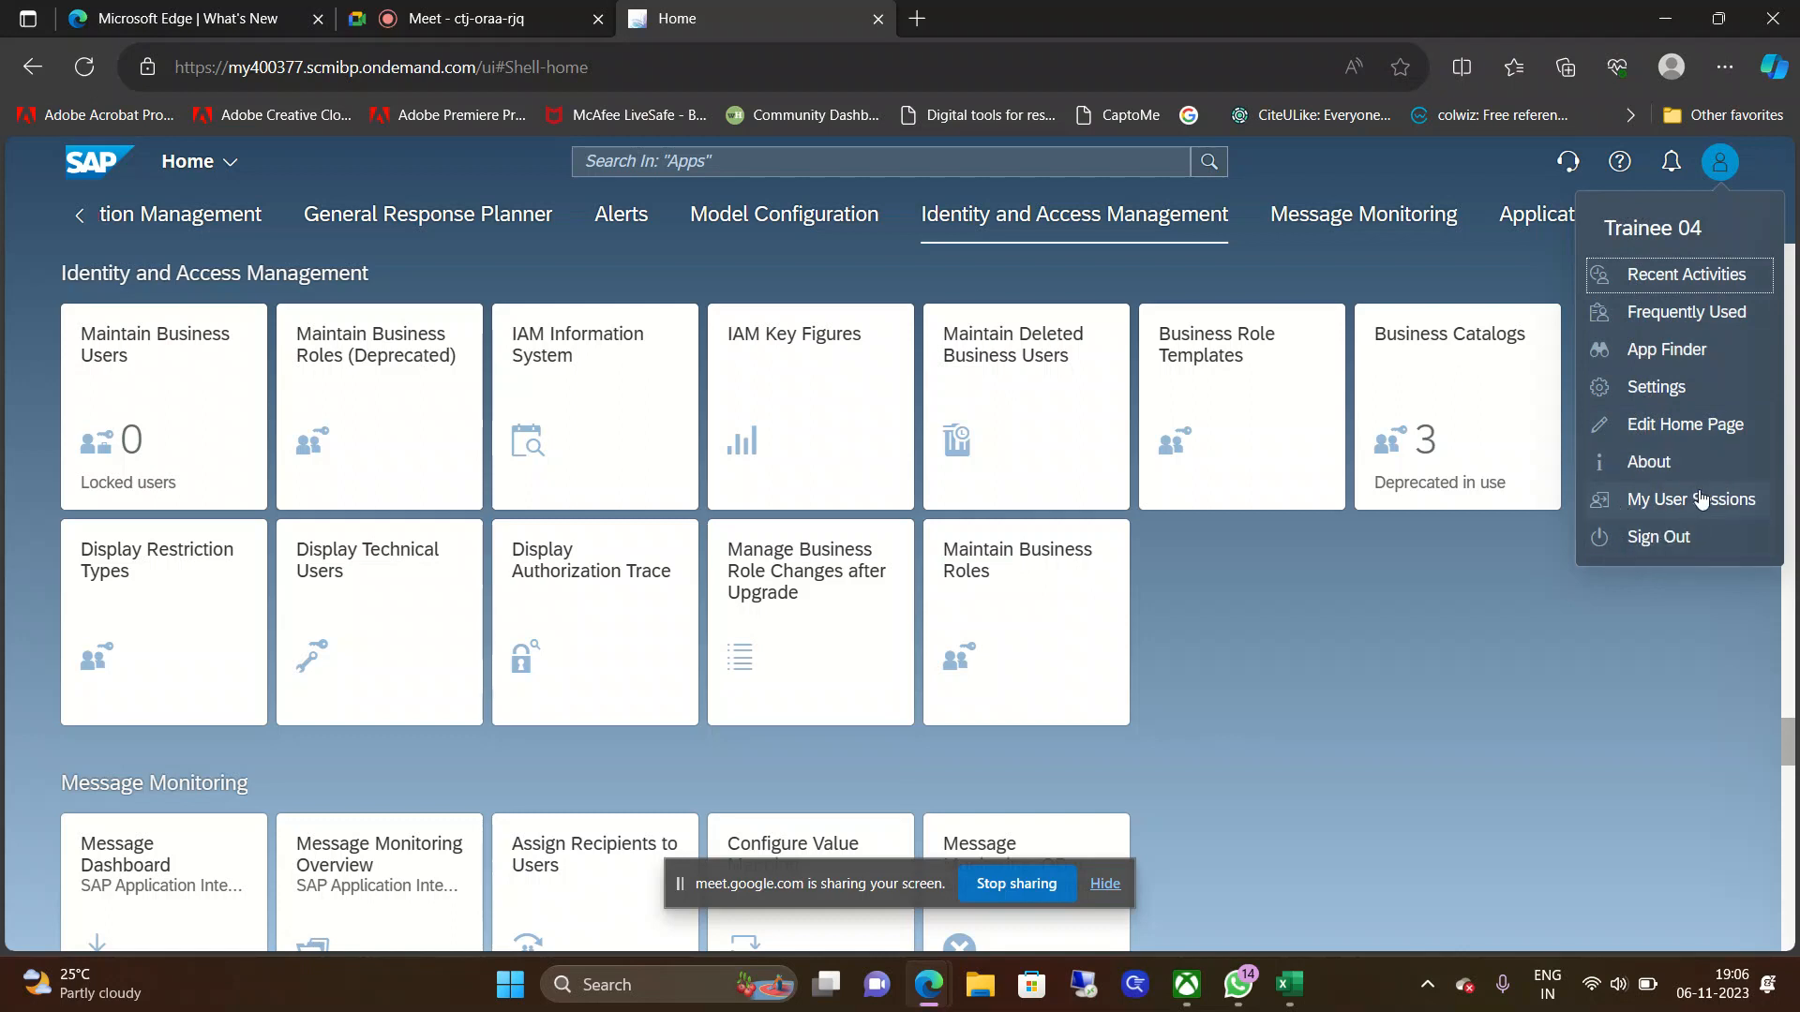
pyautogui.click(1503, 297)
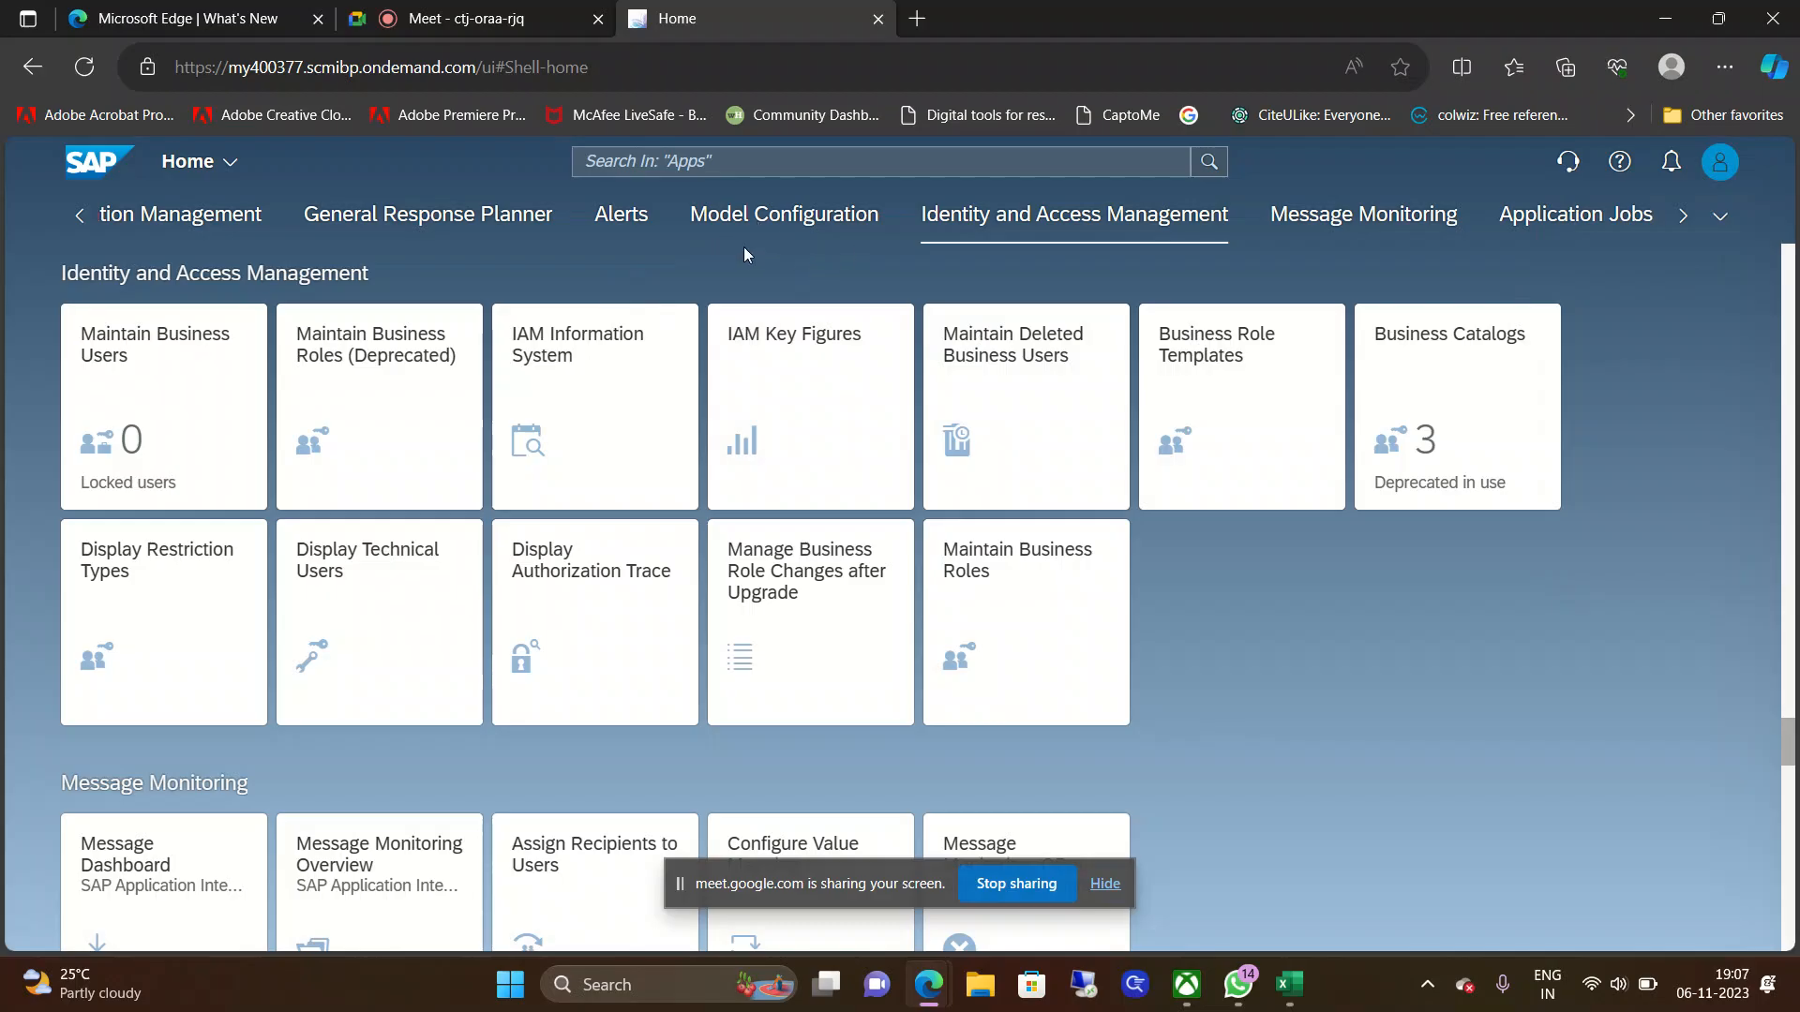
# Step: Open planning area A1 from the Model Configuration apps and review its general settings, time settings and planning horizons
pyautogui.click(769, 221)
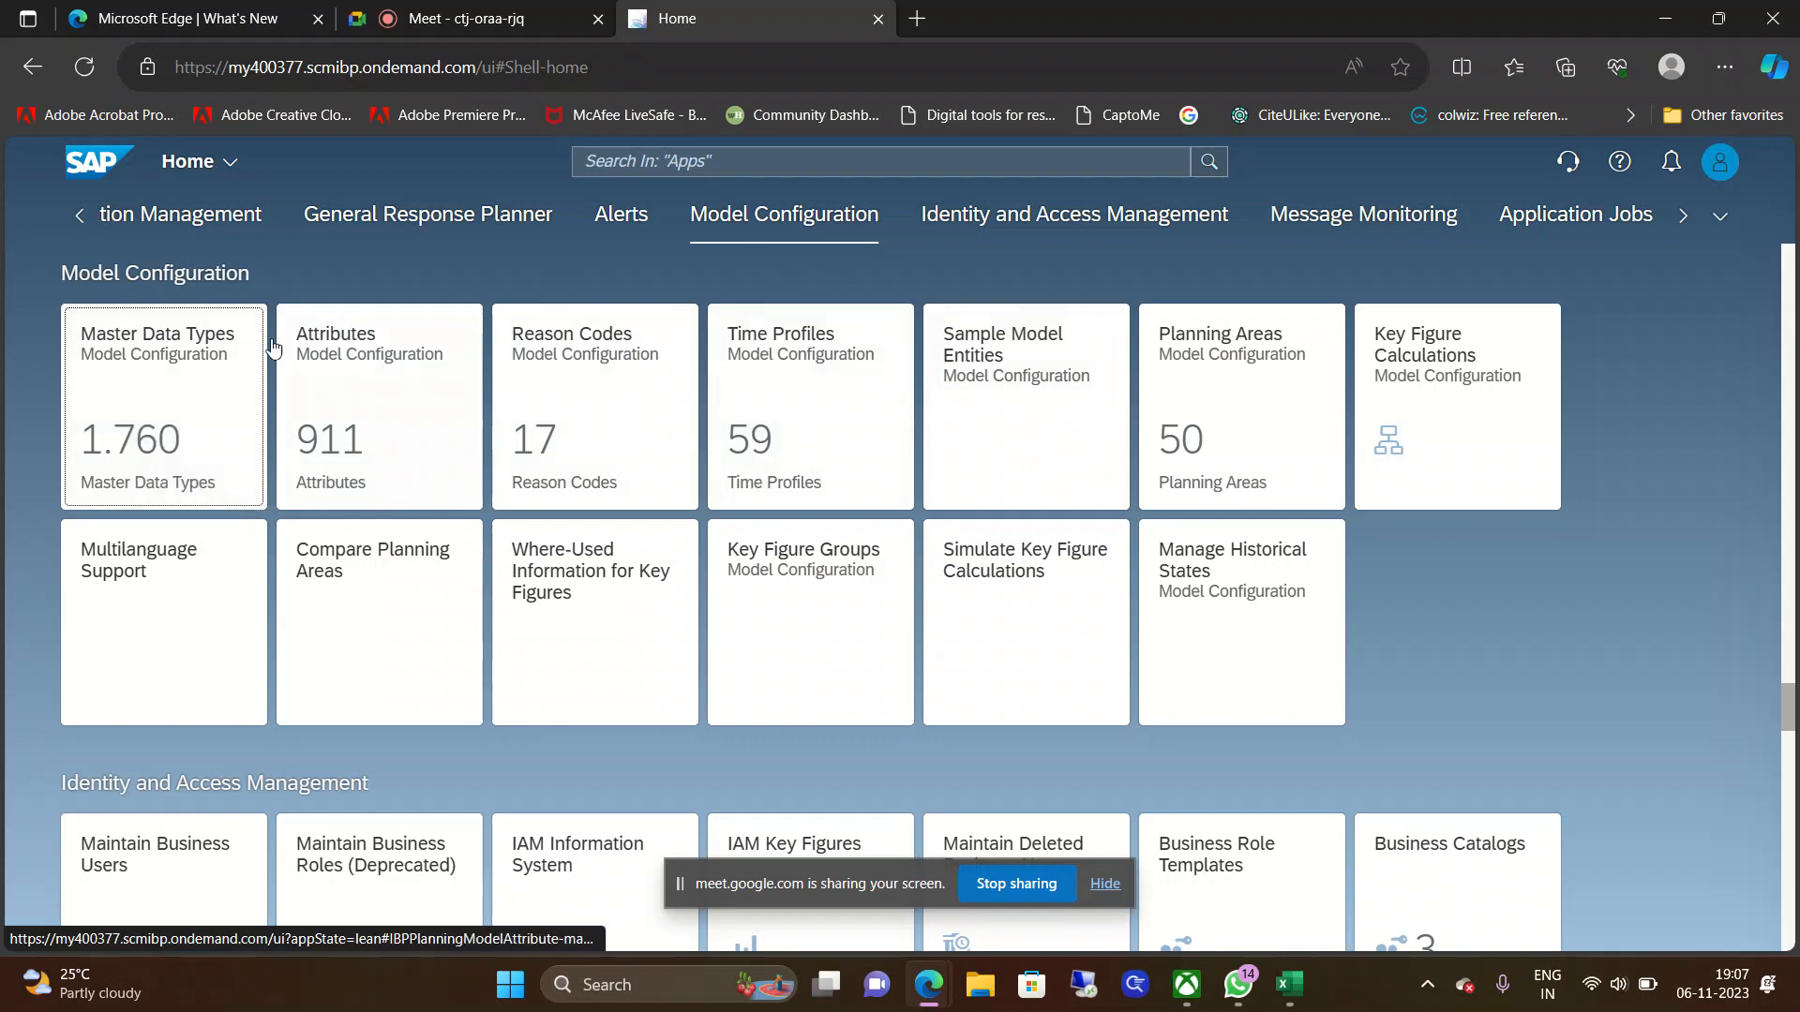
pyautogui.click(1252, 371)
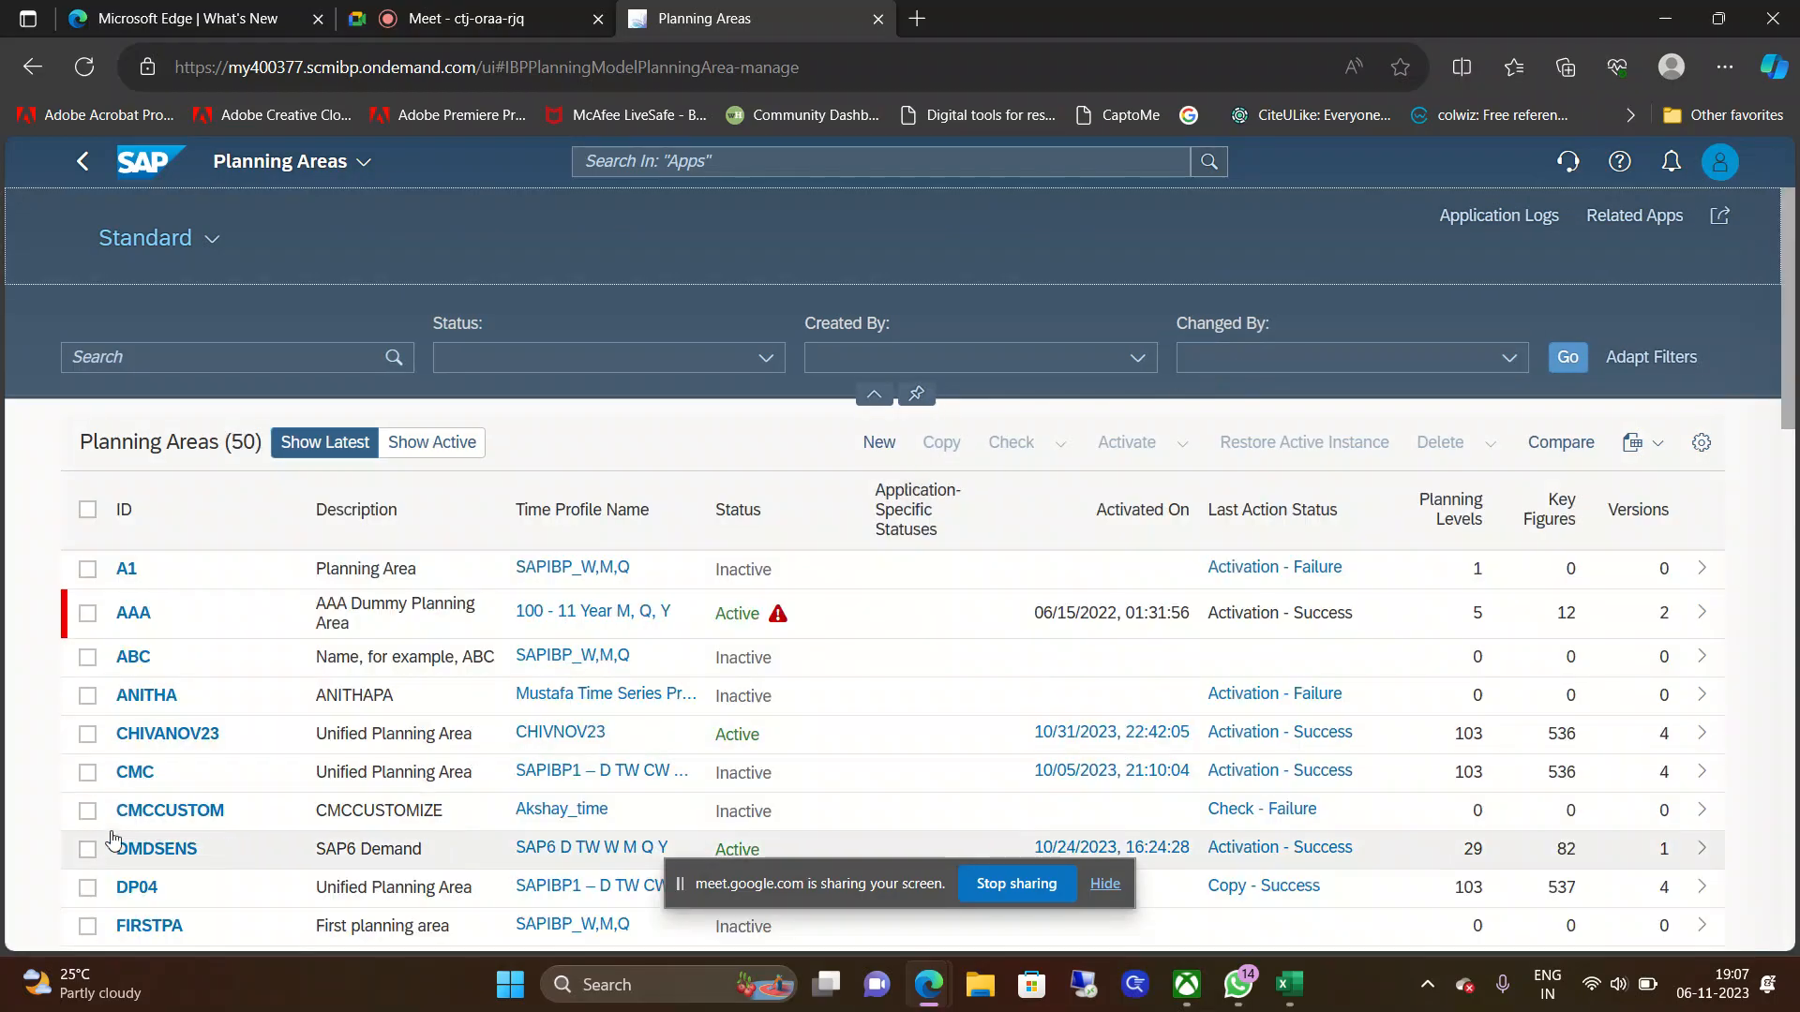
pyautogui.click(123, 569)
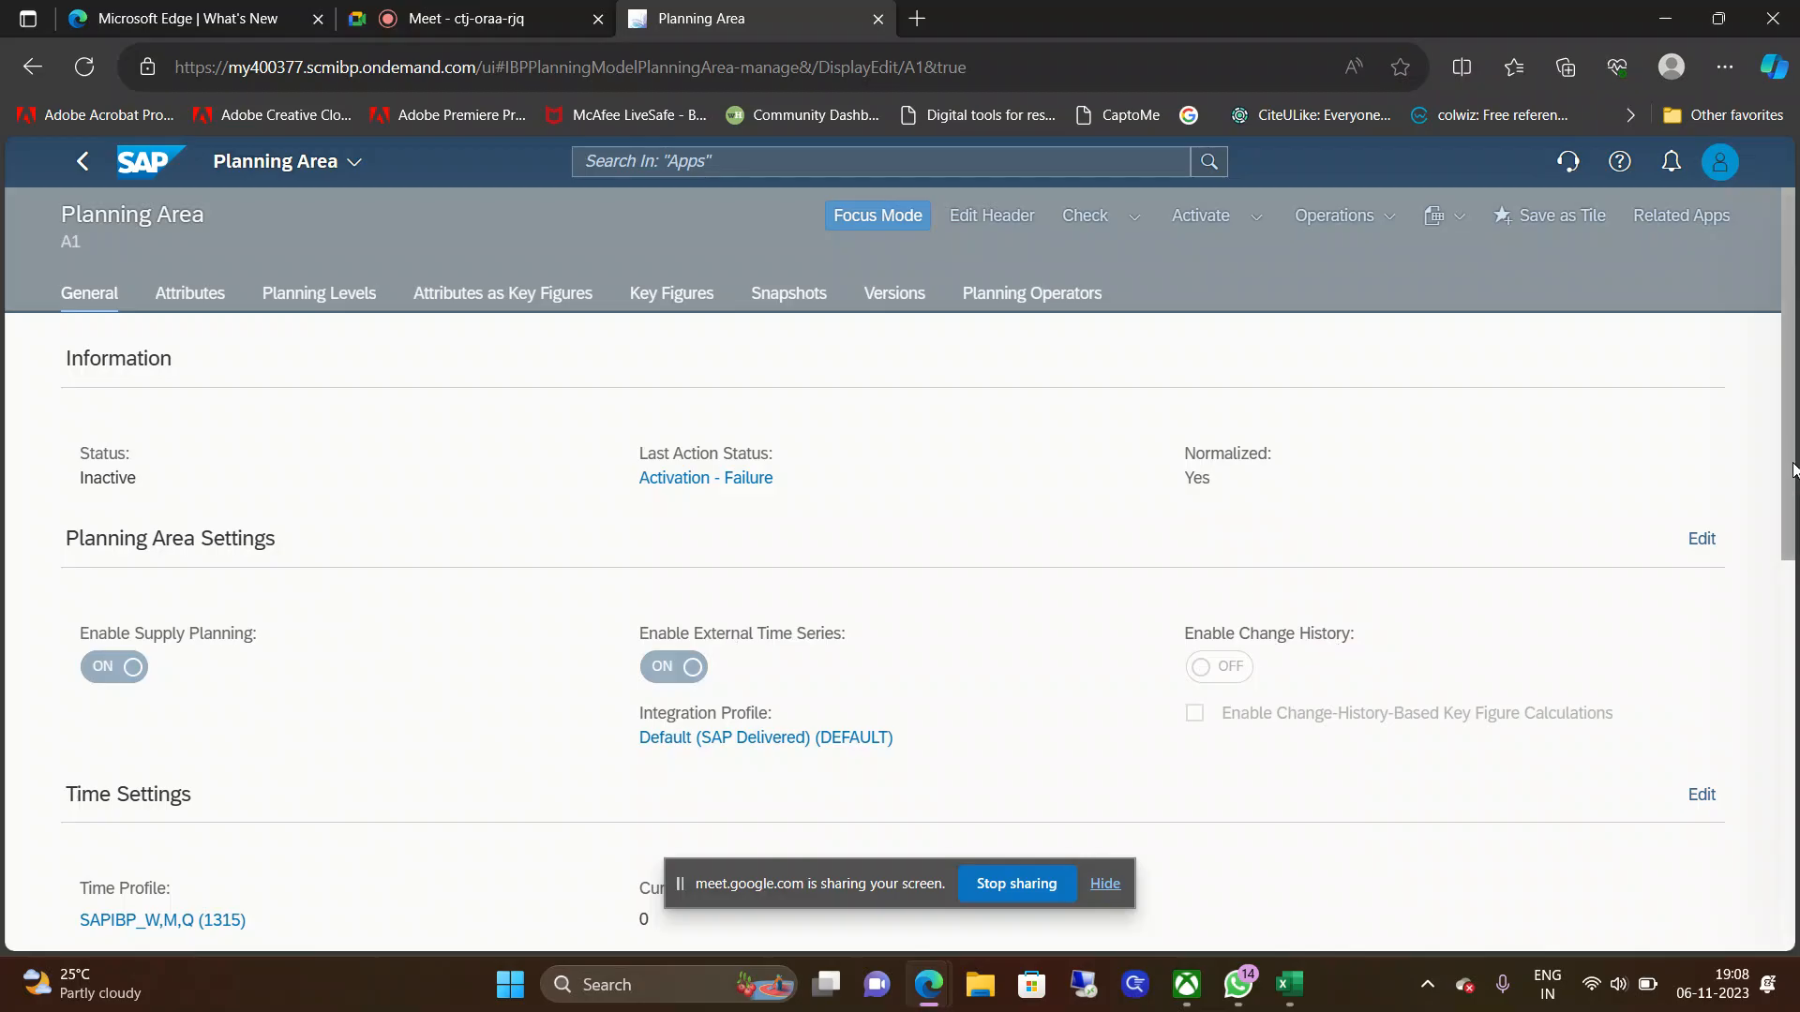
pyautogui.moveTo(1792, 468); pyautogui.dragTo(1781, 605)
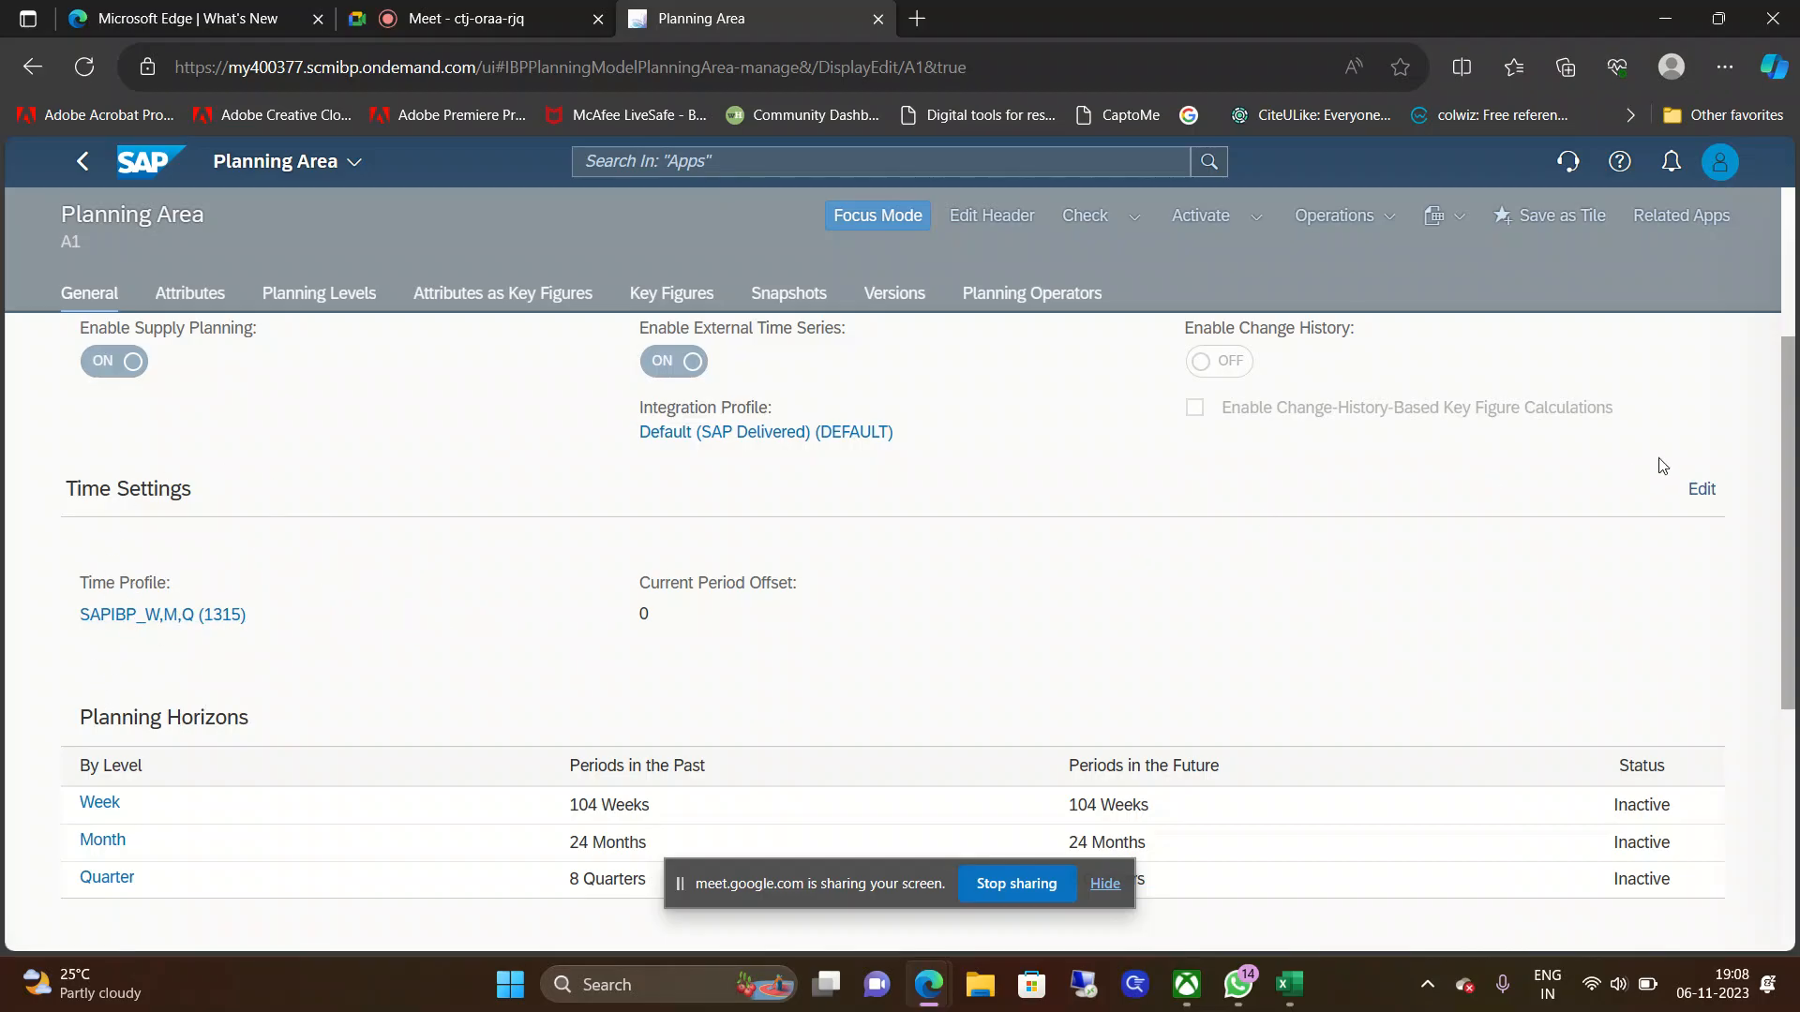
pyautogui.scroll(-3, 1405, 559)
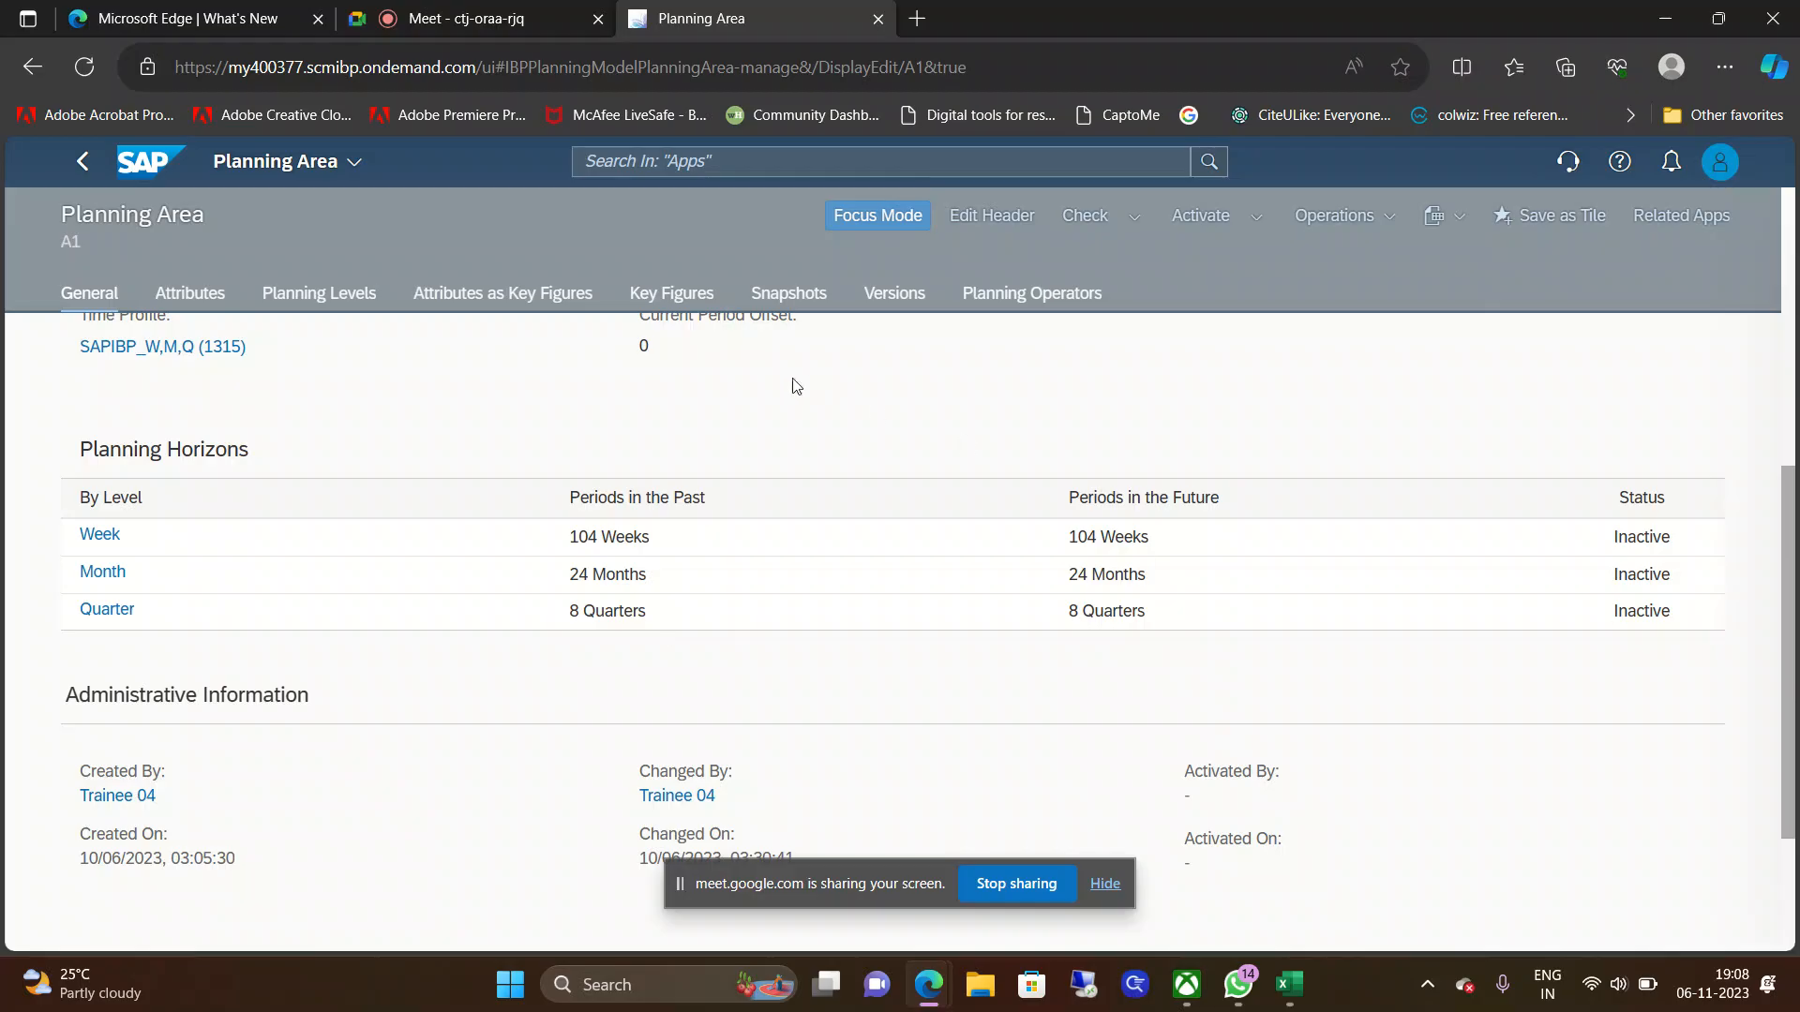
# Step: Review planning area A1's attributes and the planning level to which LOCDESCRA9 is assigned
pyautogui.click(190, 295)
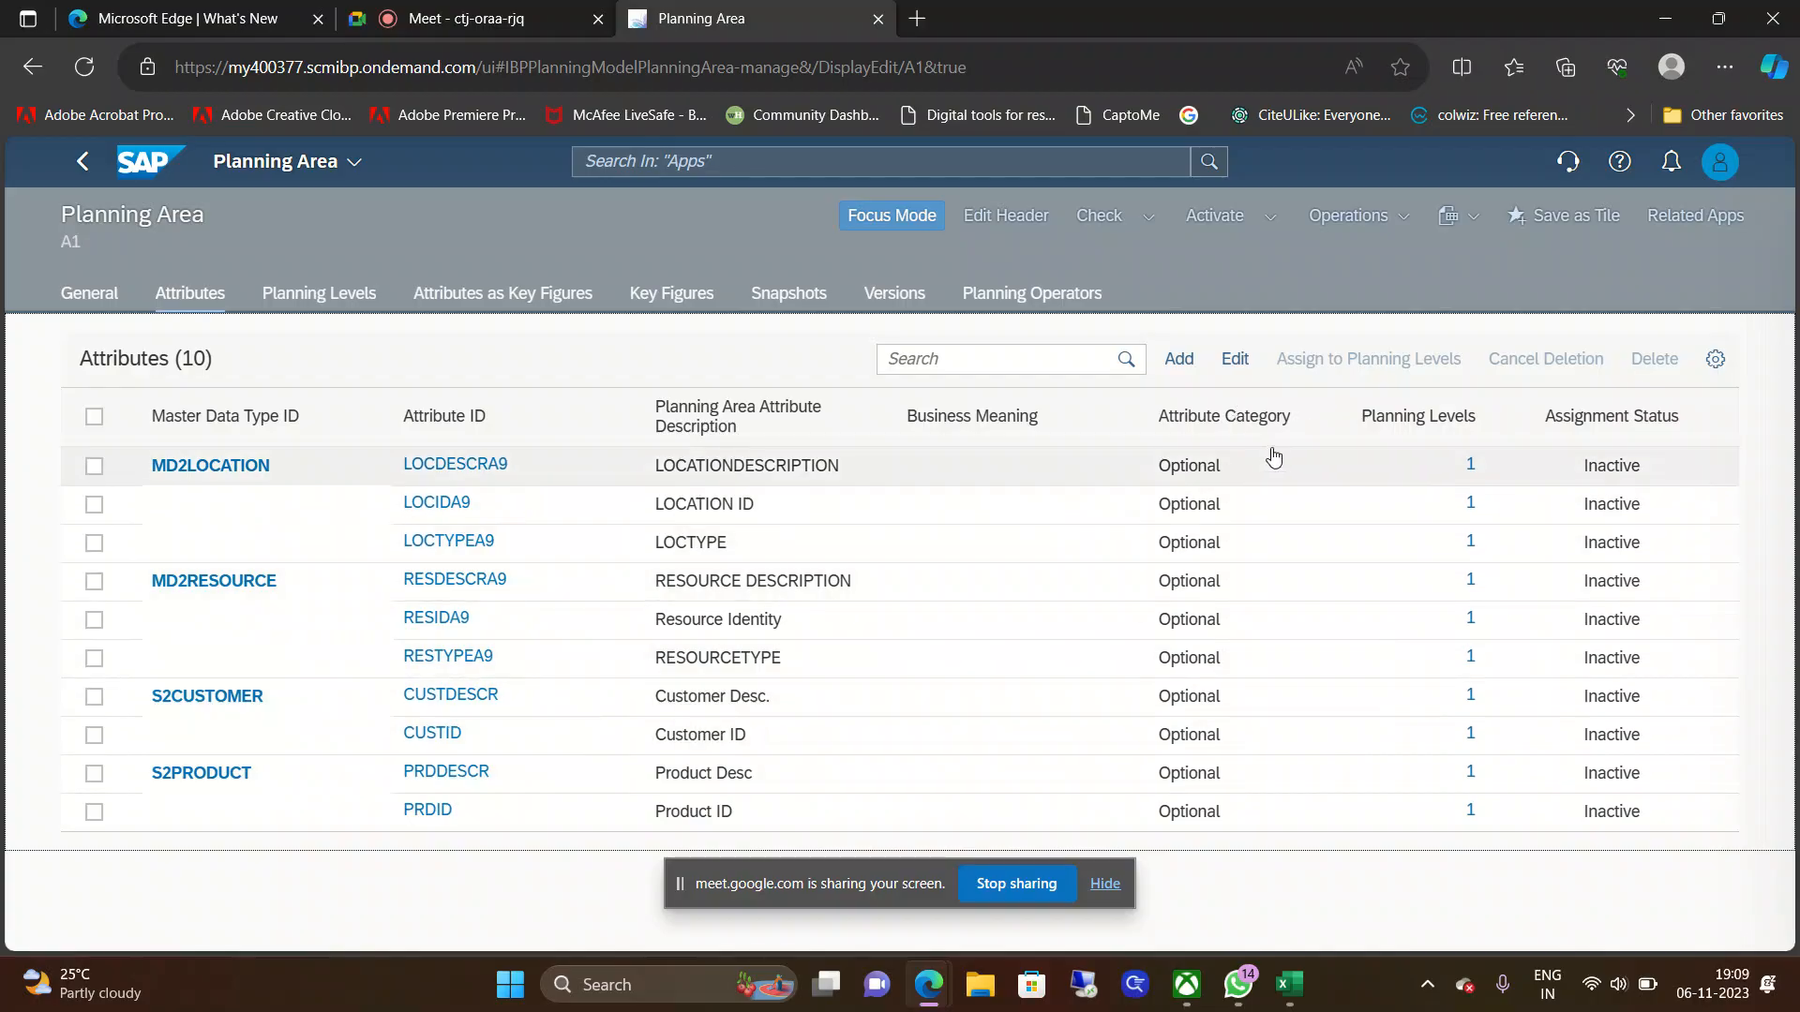
pyautogui.click(1470, 465)
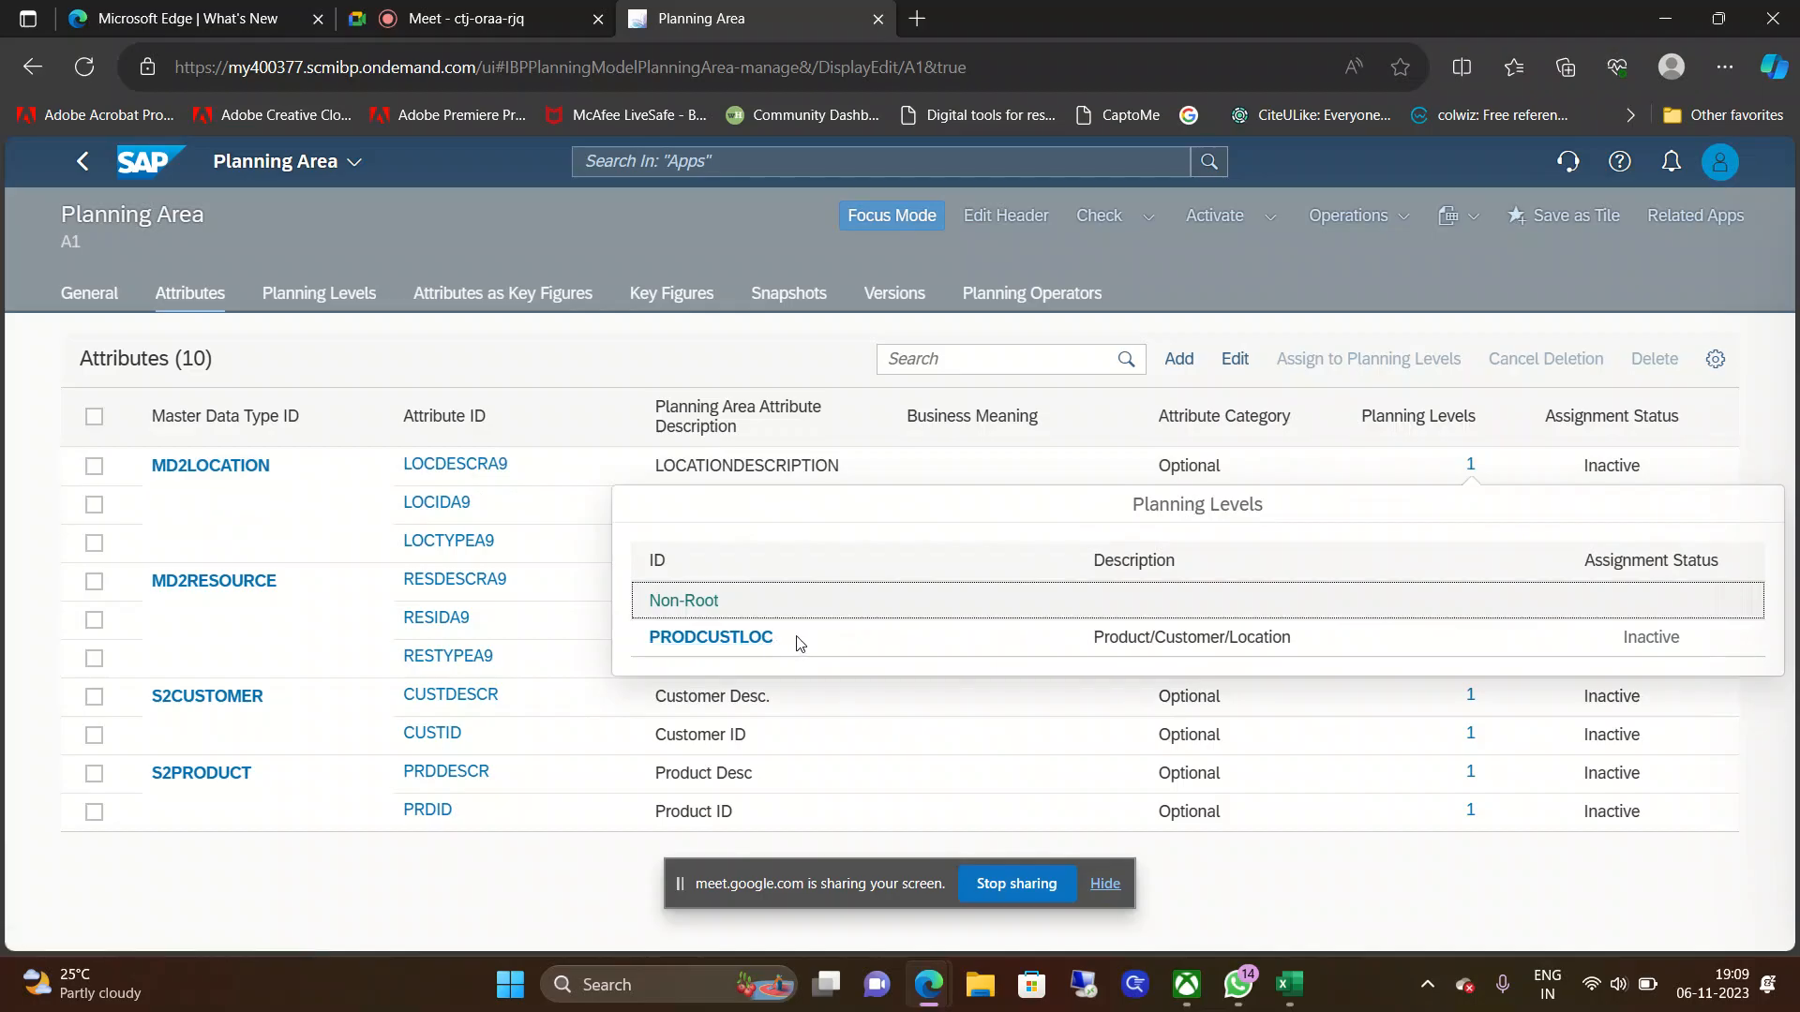
pyautogui.click(1488, 427)
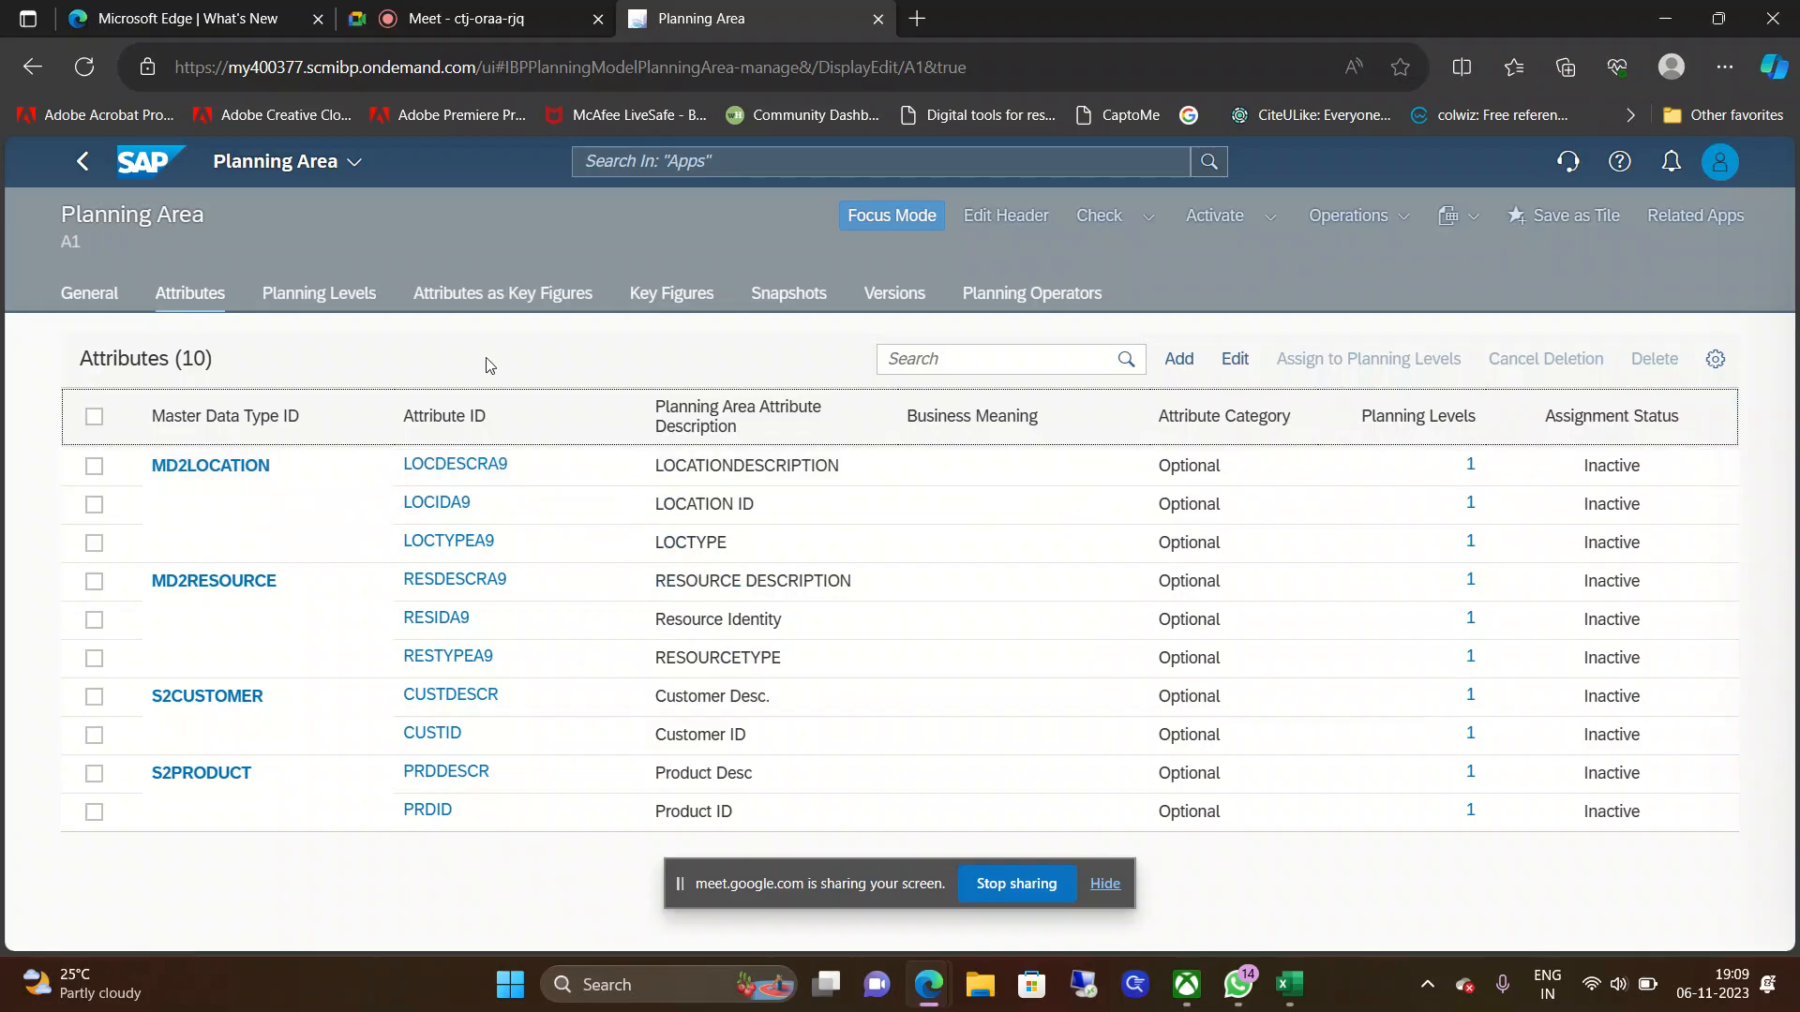
# Step: Review planning area A1's planning levels, attributes as key figures, key figures, snapshots, versions and planning operators
pyautogui.click(315, 293)
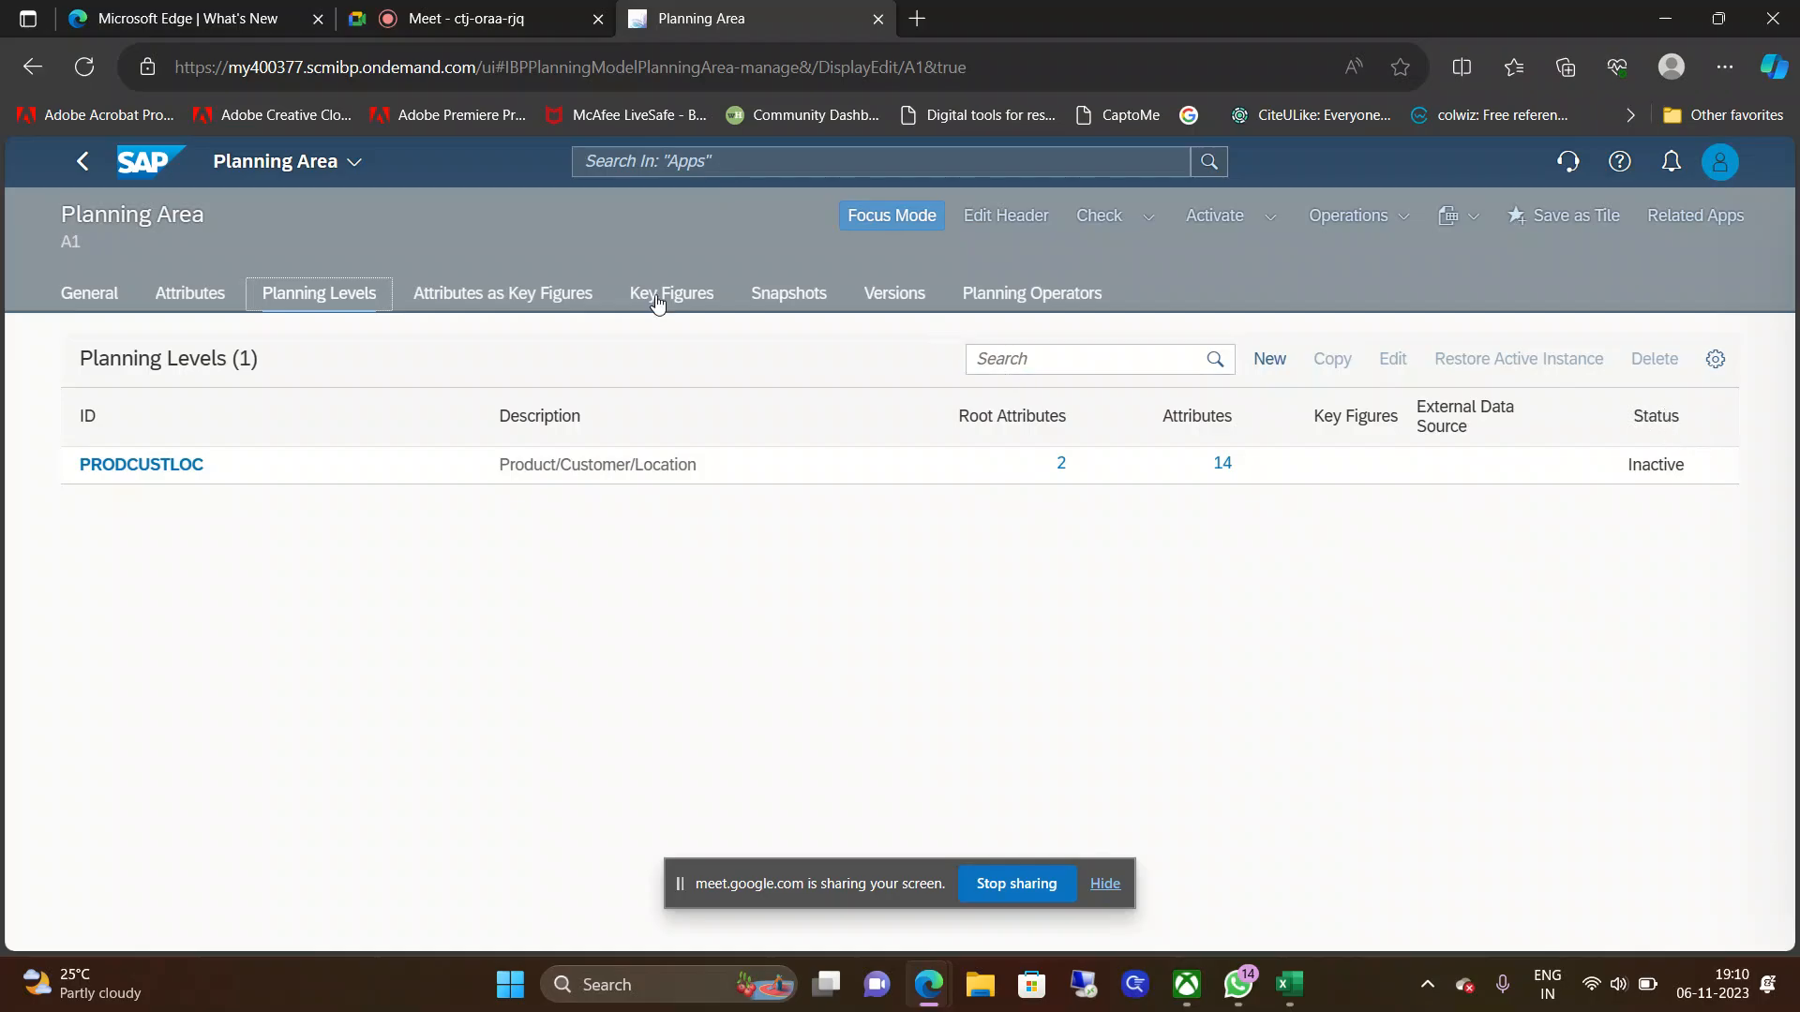
pyautogui.click(512, 298)
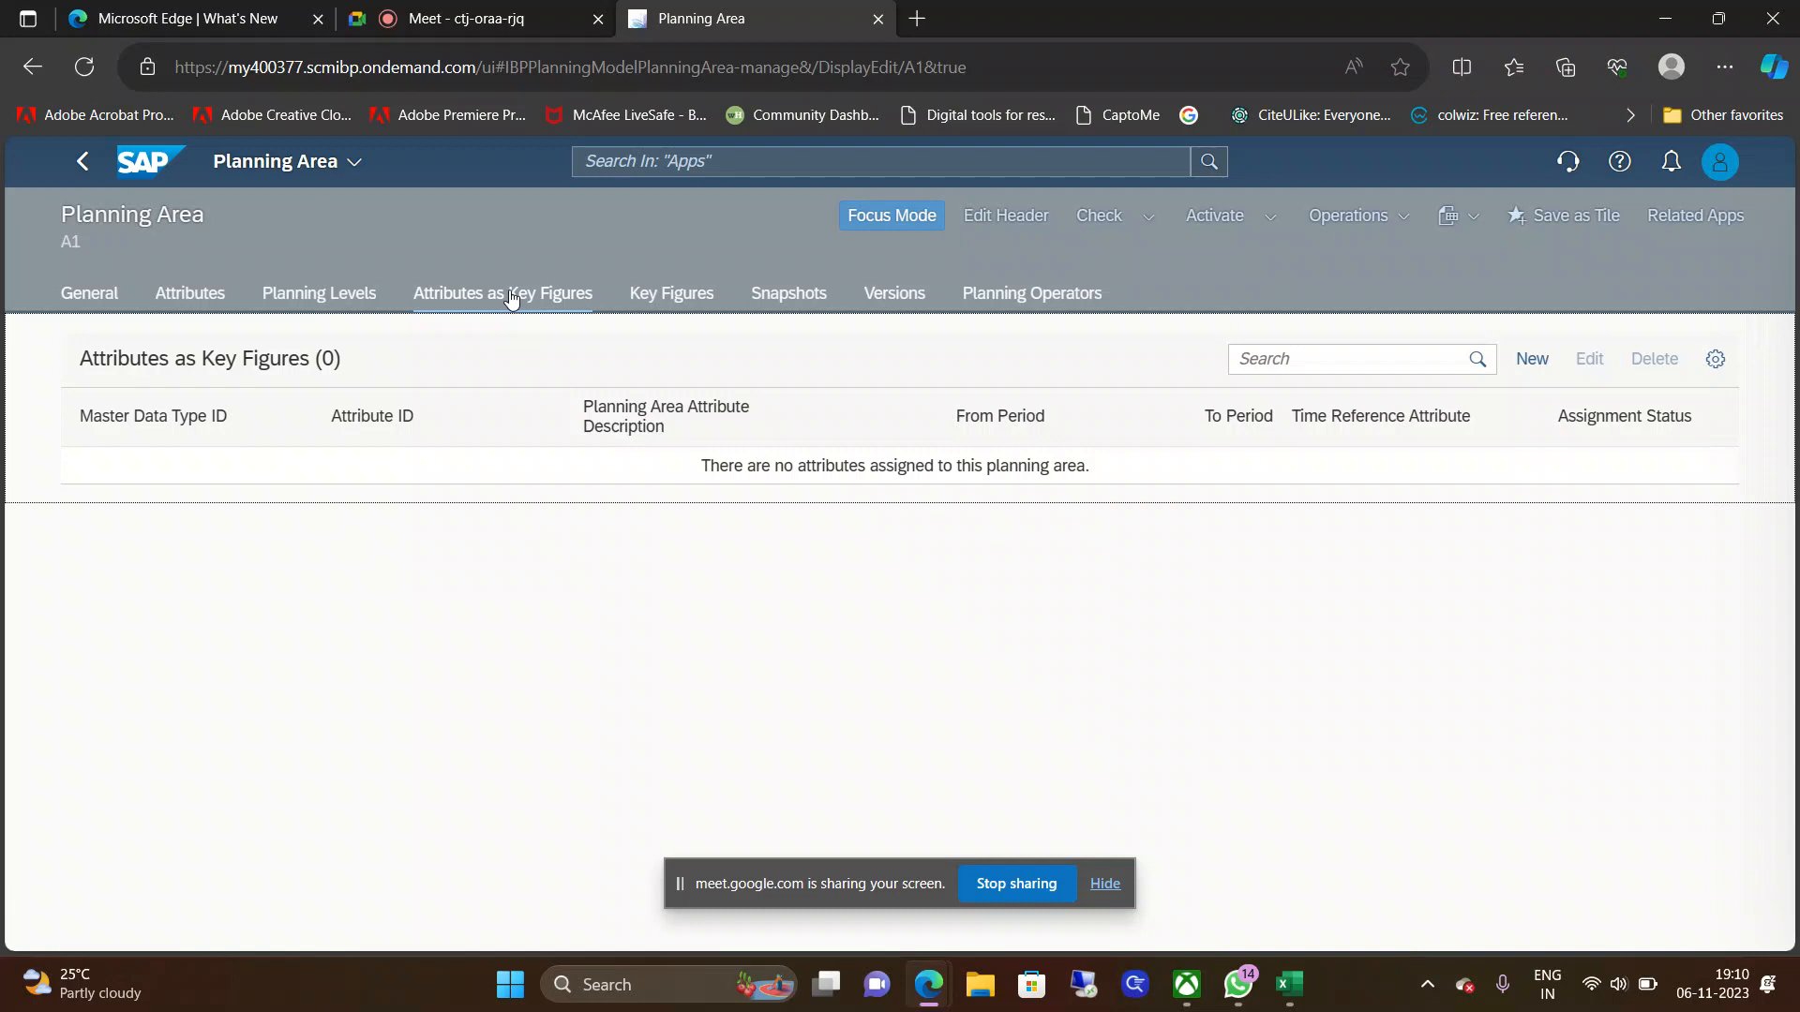
pyautogui.click(683, 300)
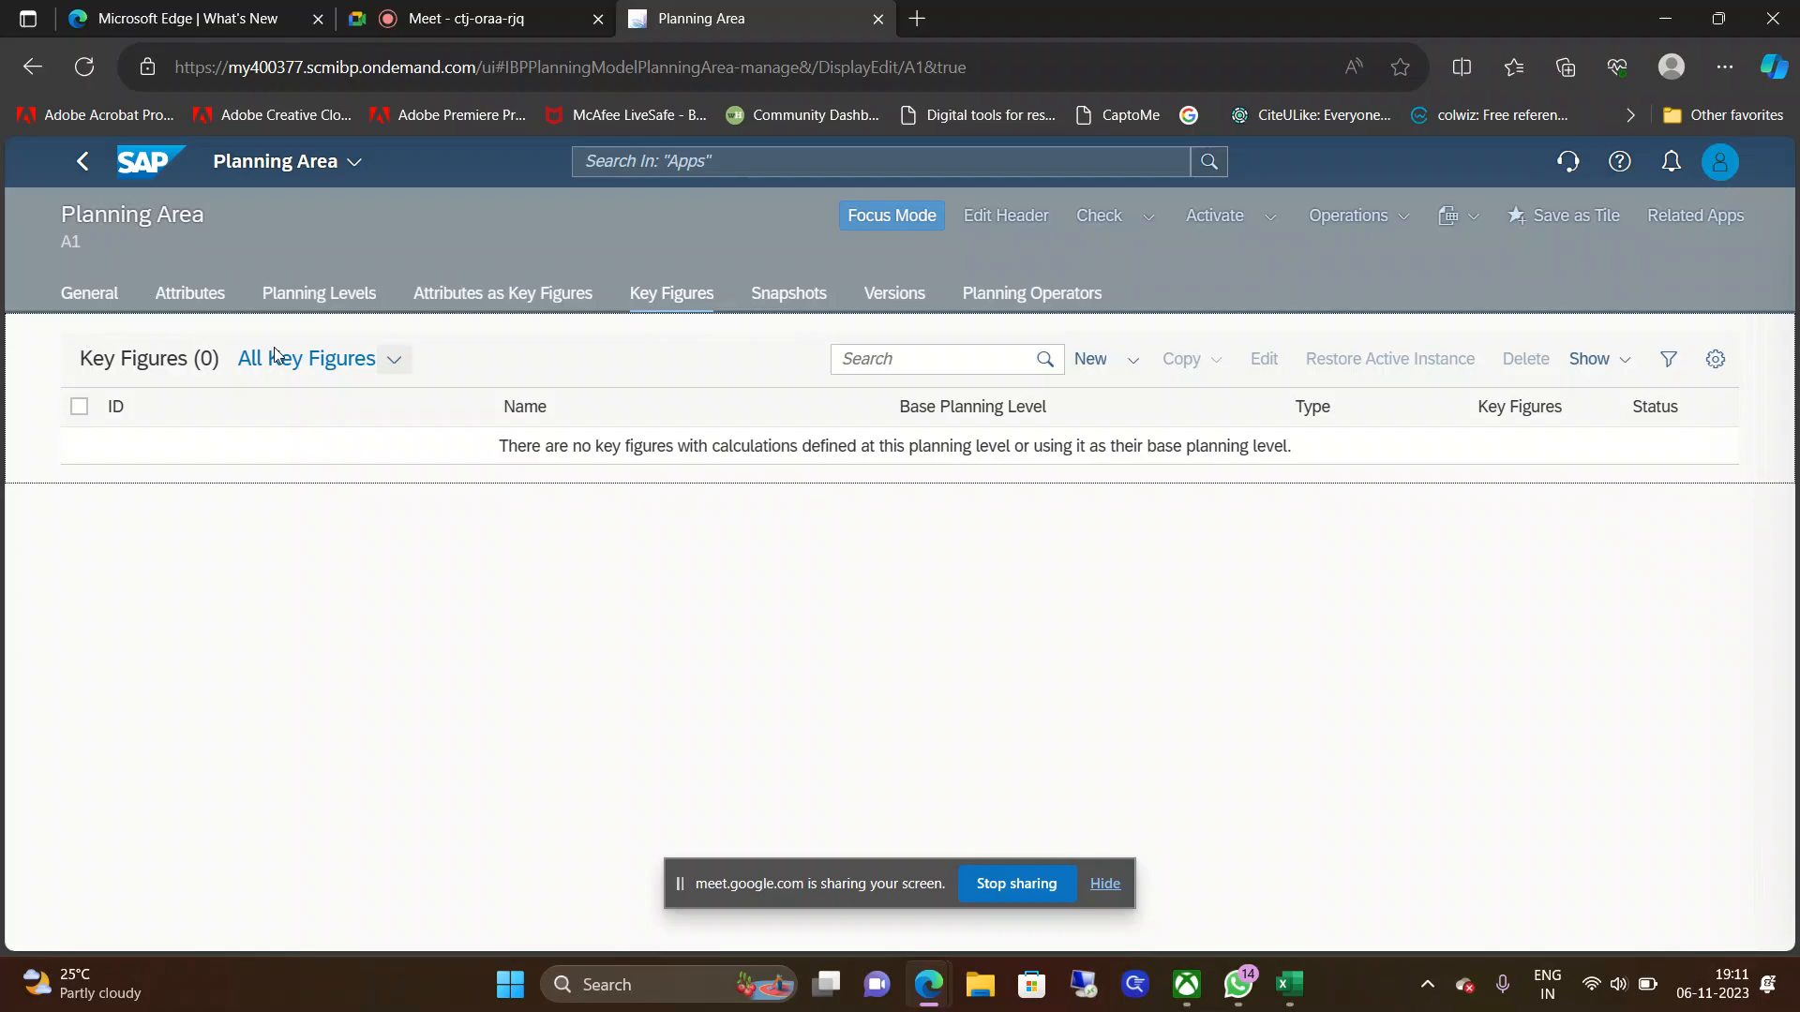
pyautogui.click(807, 305)
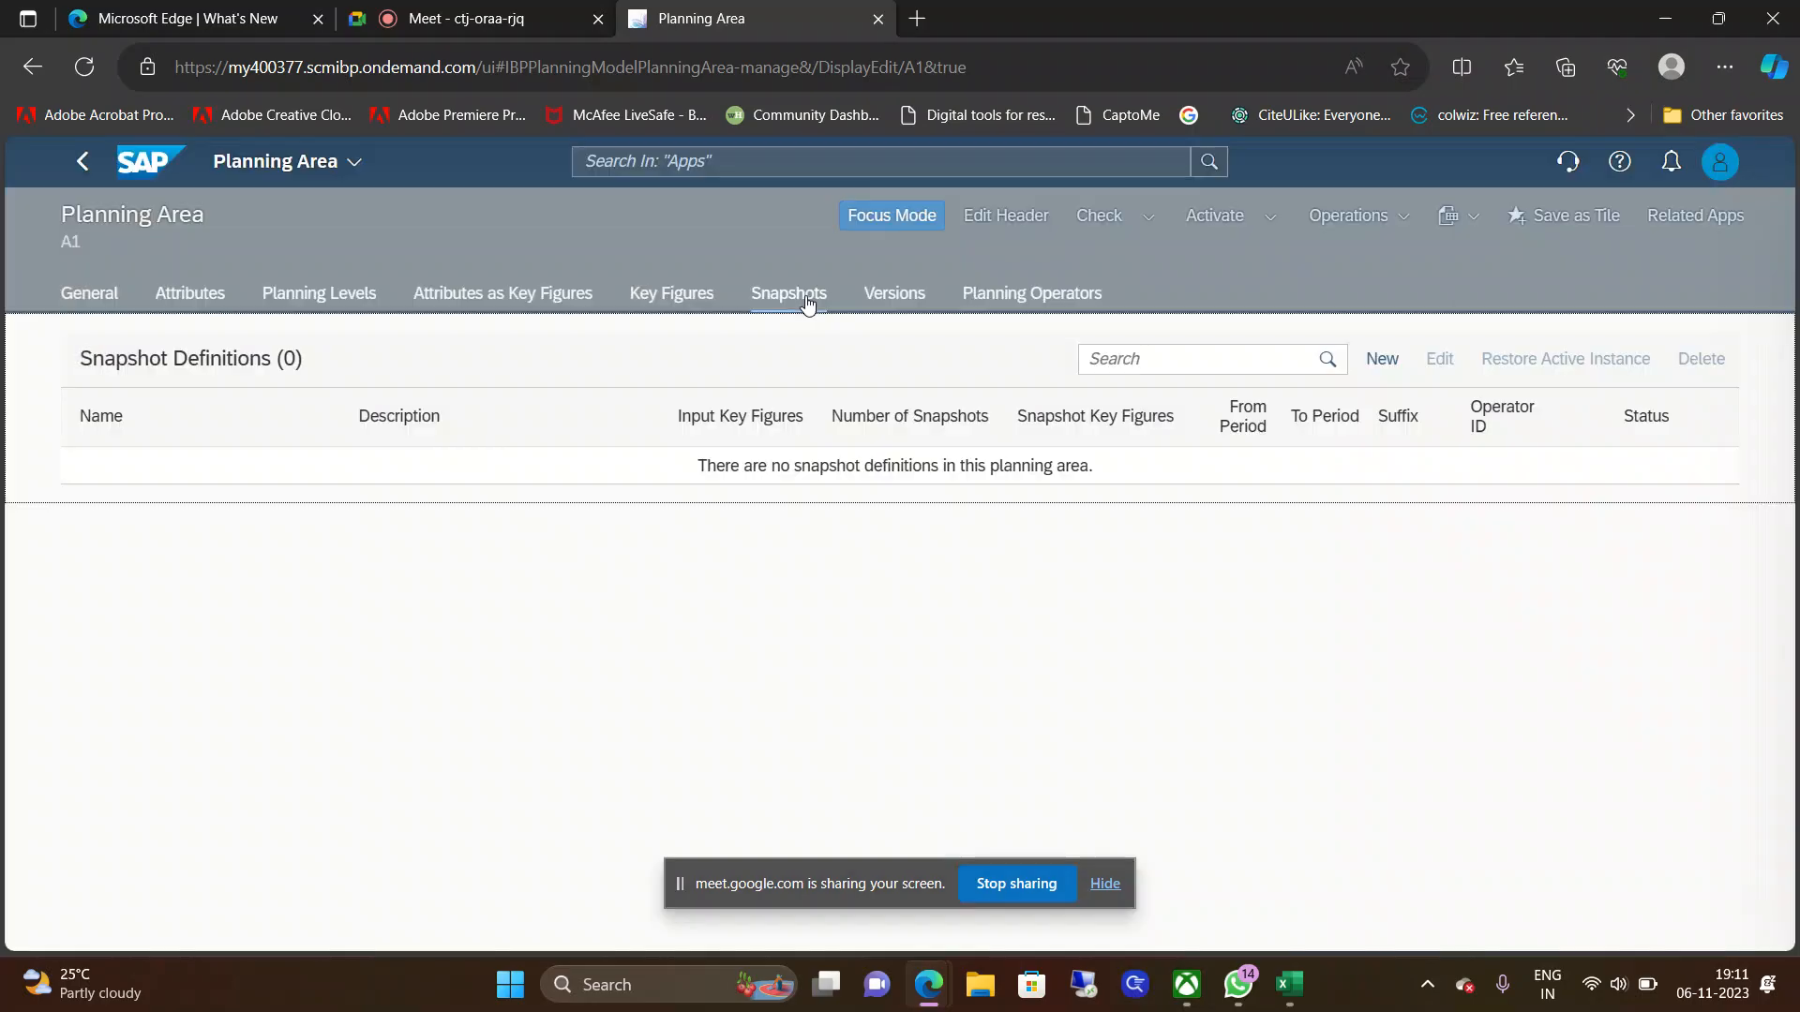
pyautogui.click(915, 303)
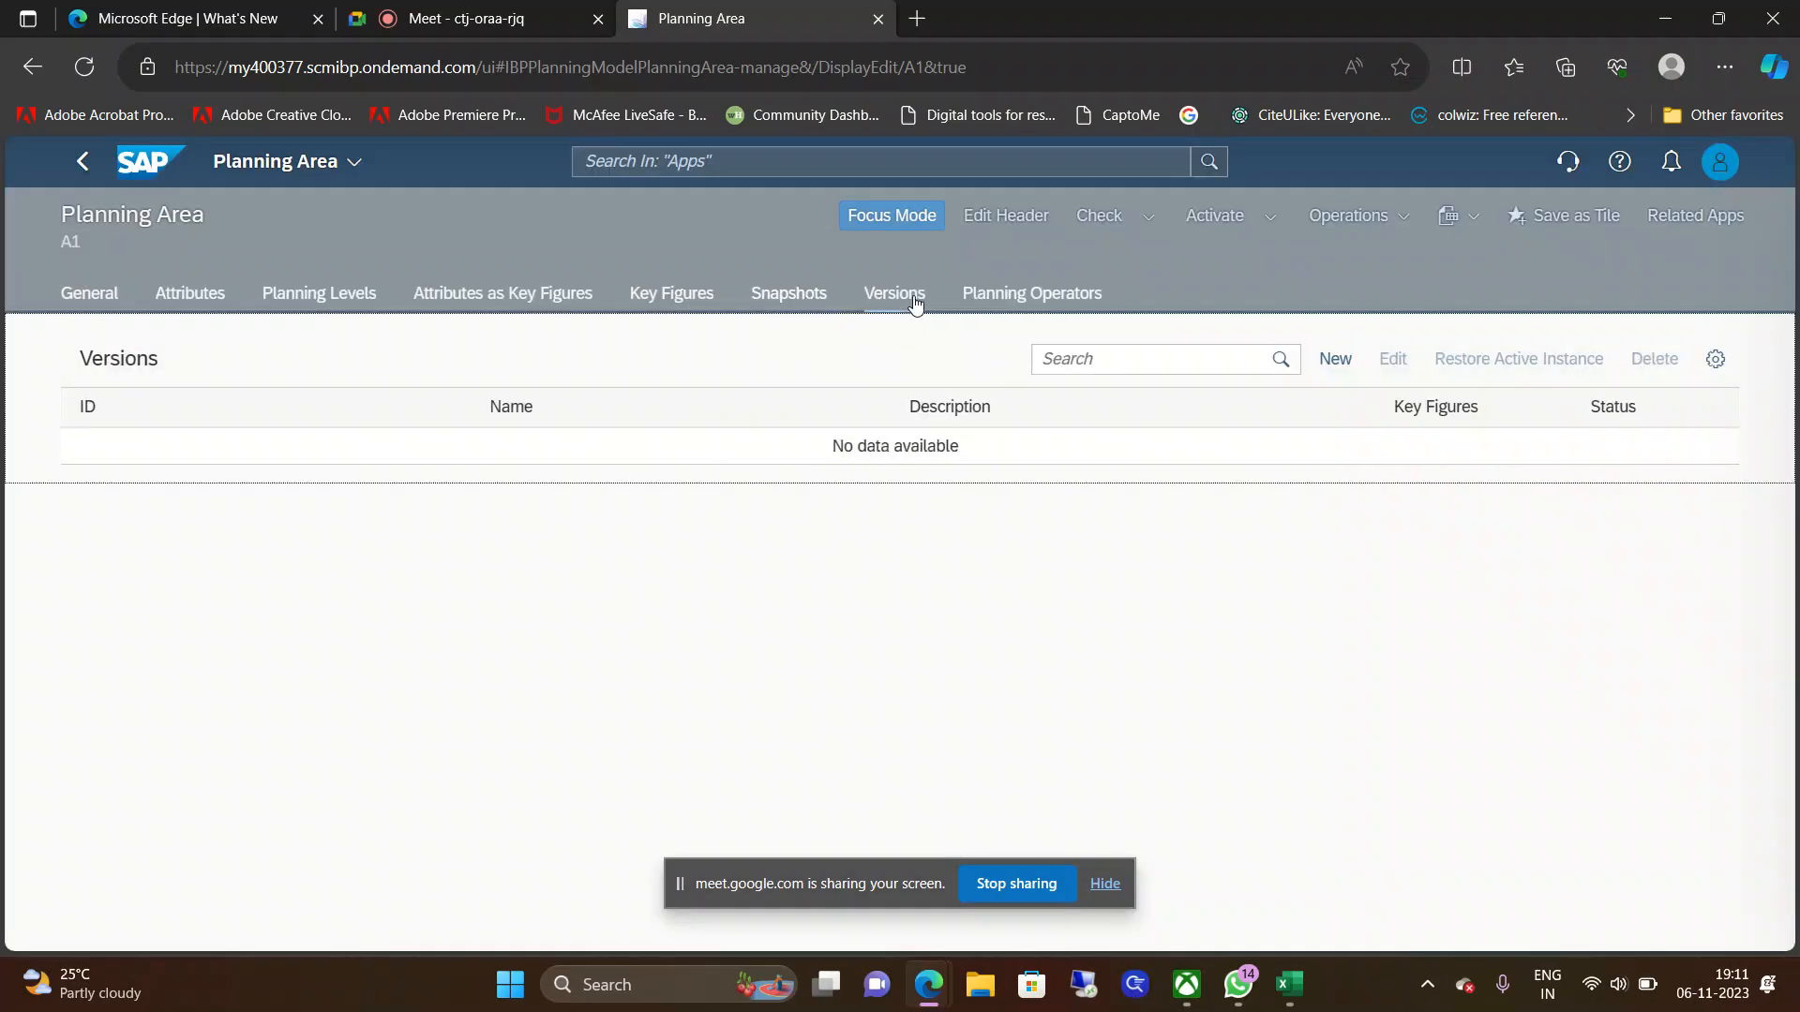
pyautogui.click(1042, 302)
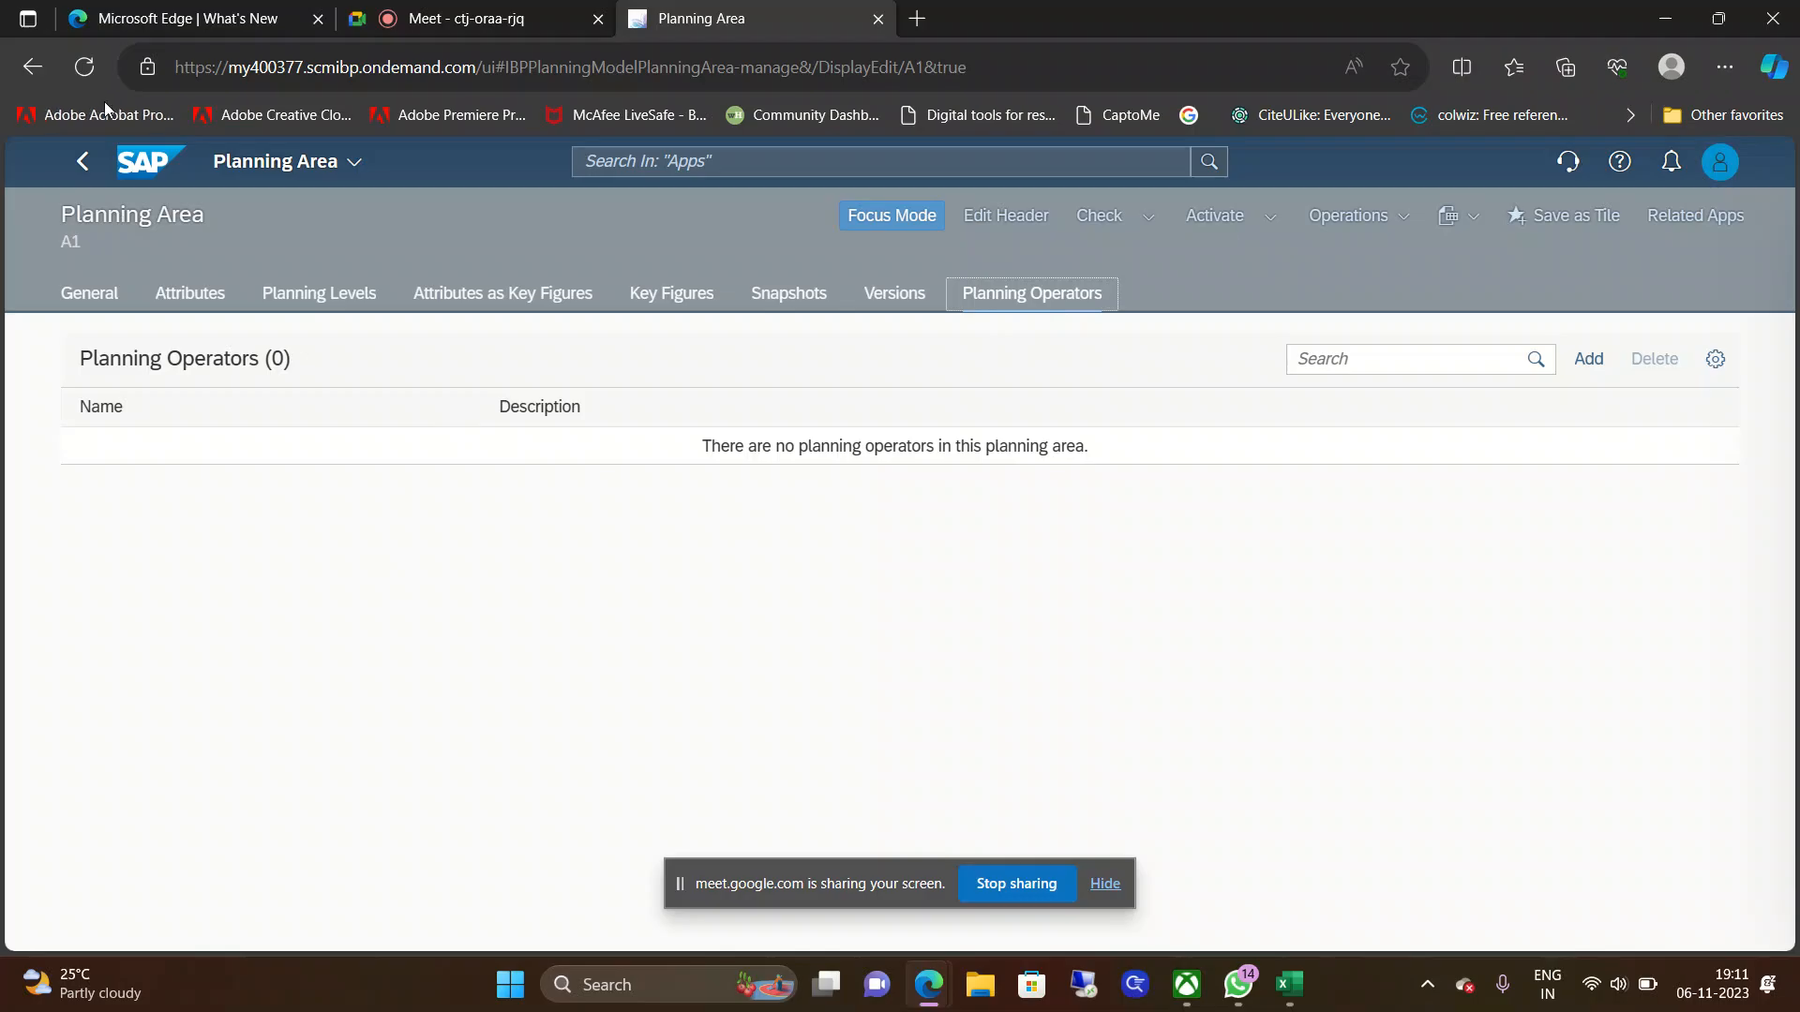
# Step: Return to the home page, open the Attributes app and start a new attribute with the ID SPRDID
pyautogui.click(136, 171)
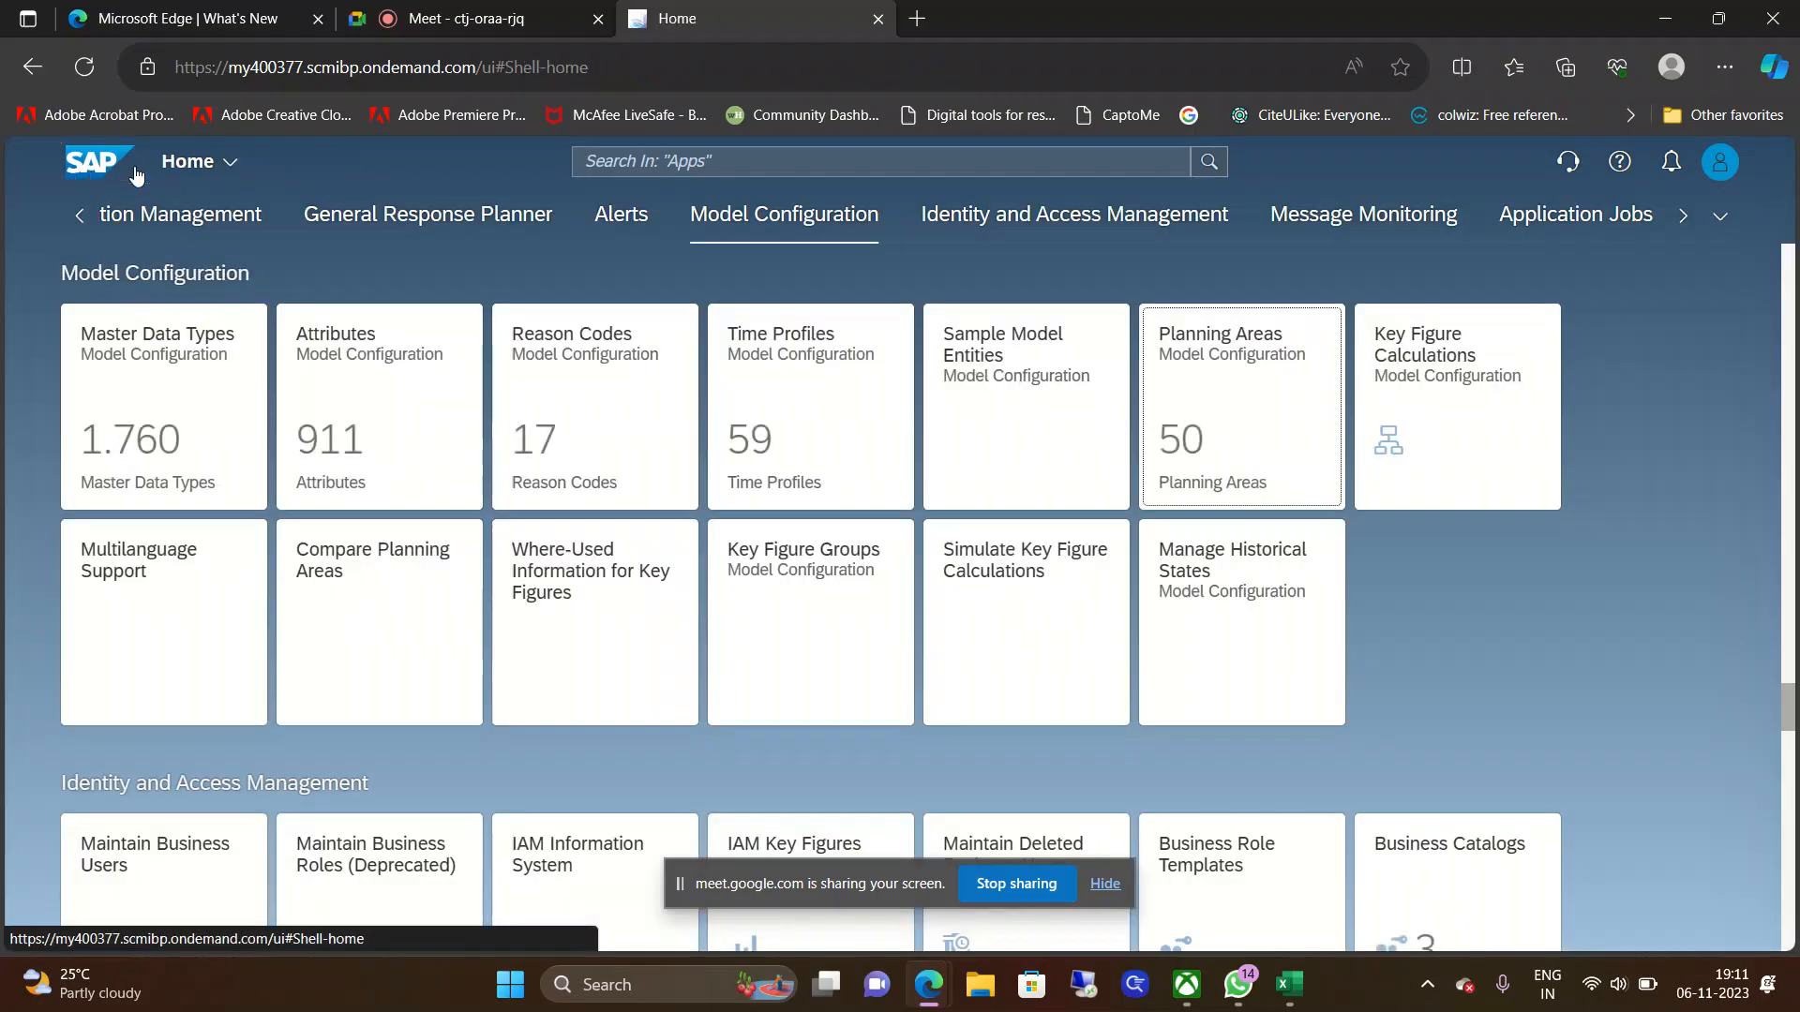
pyautogui.click(391, 384)
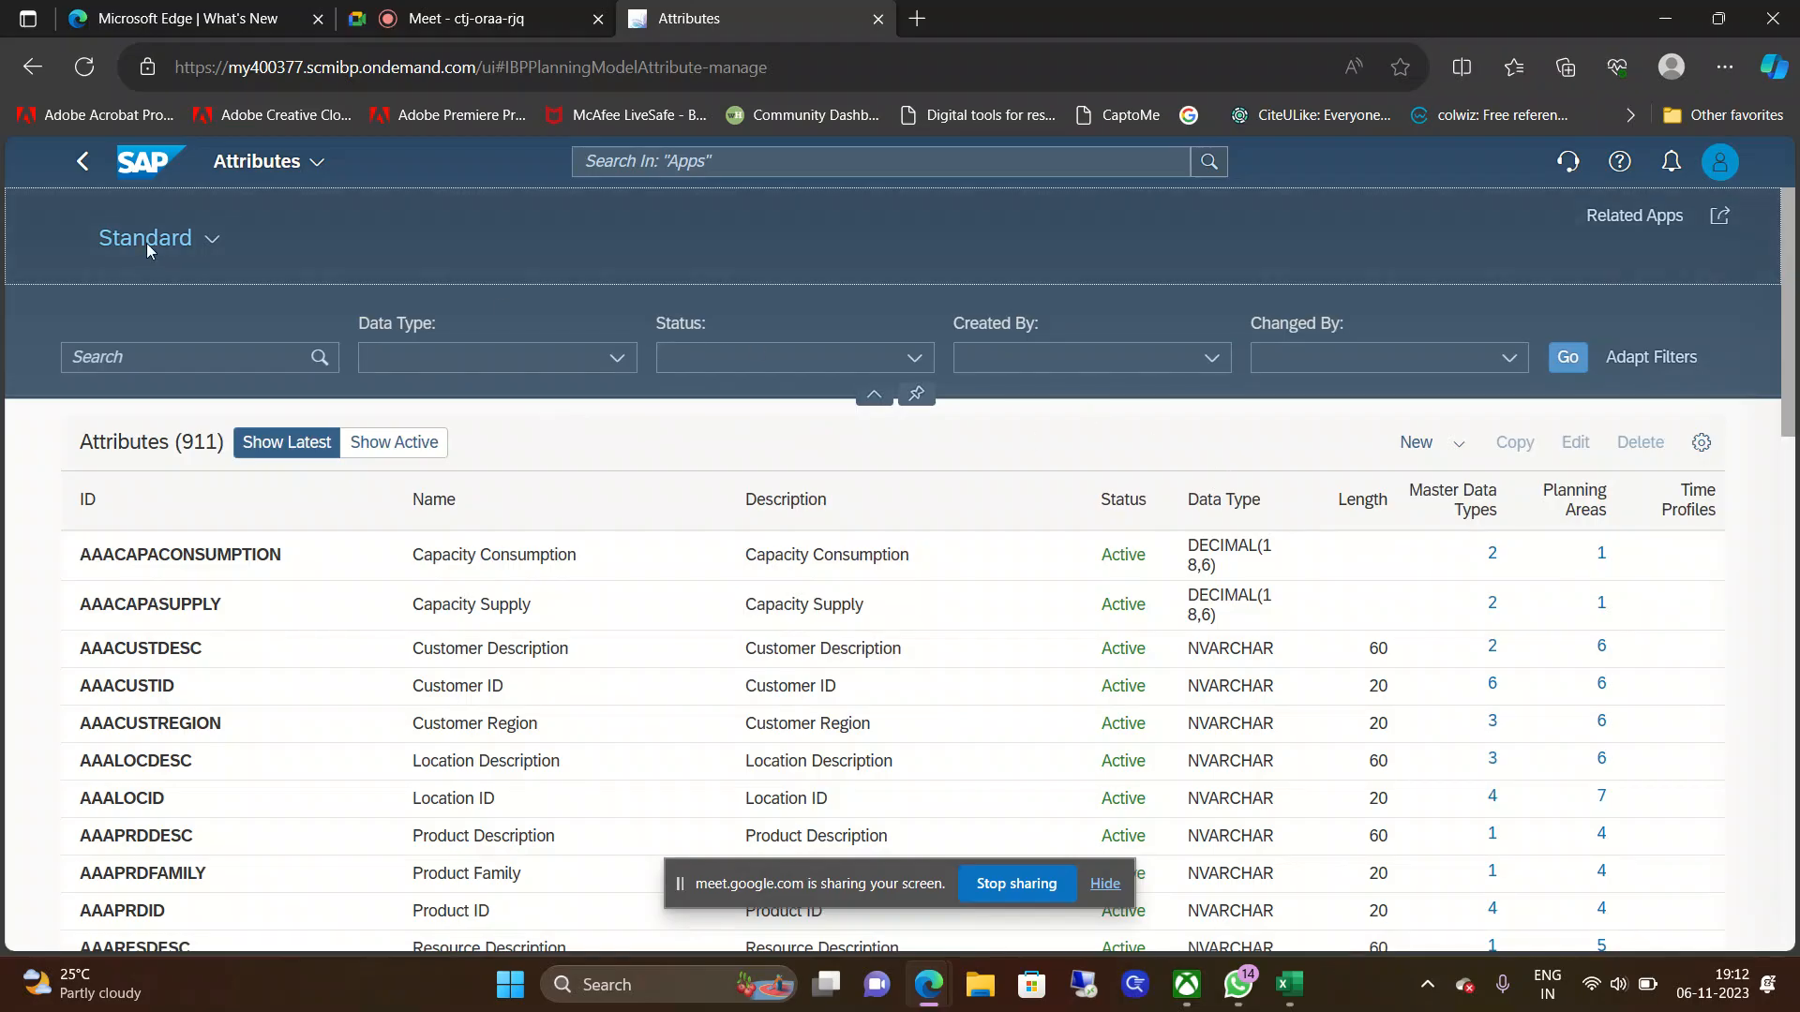
pyautogui.click(1459, 445)
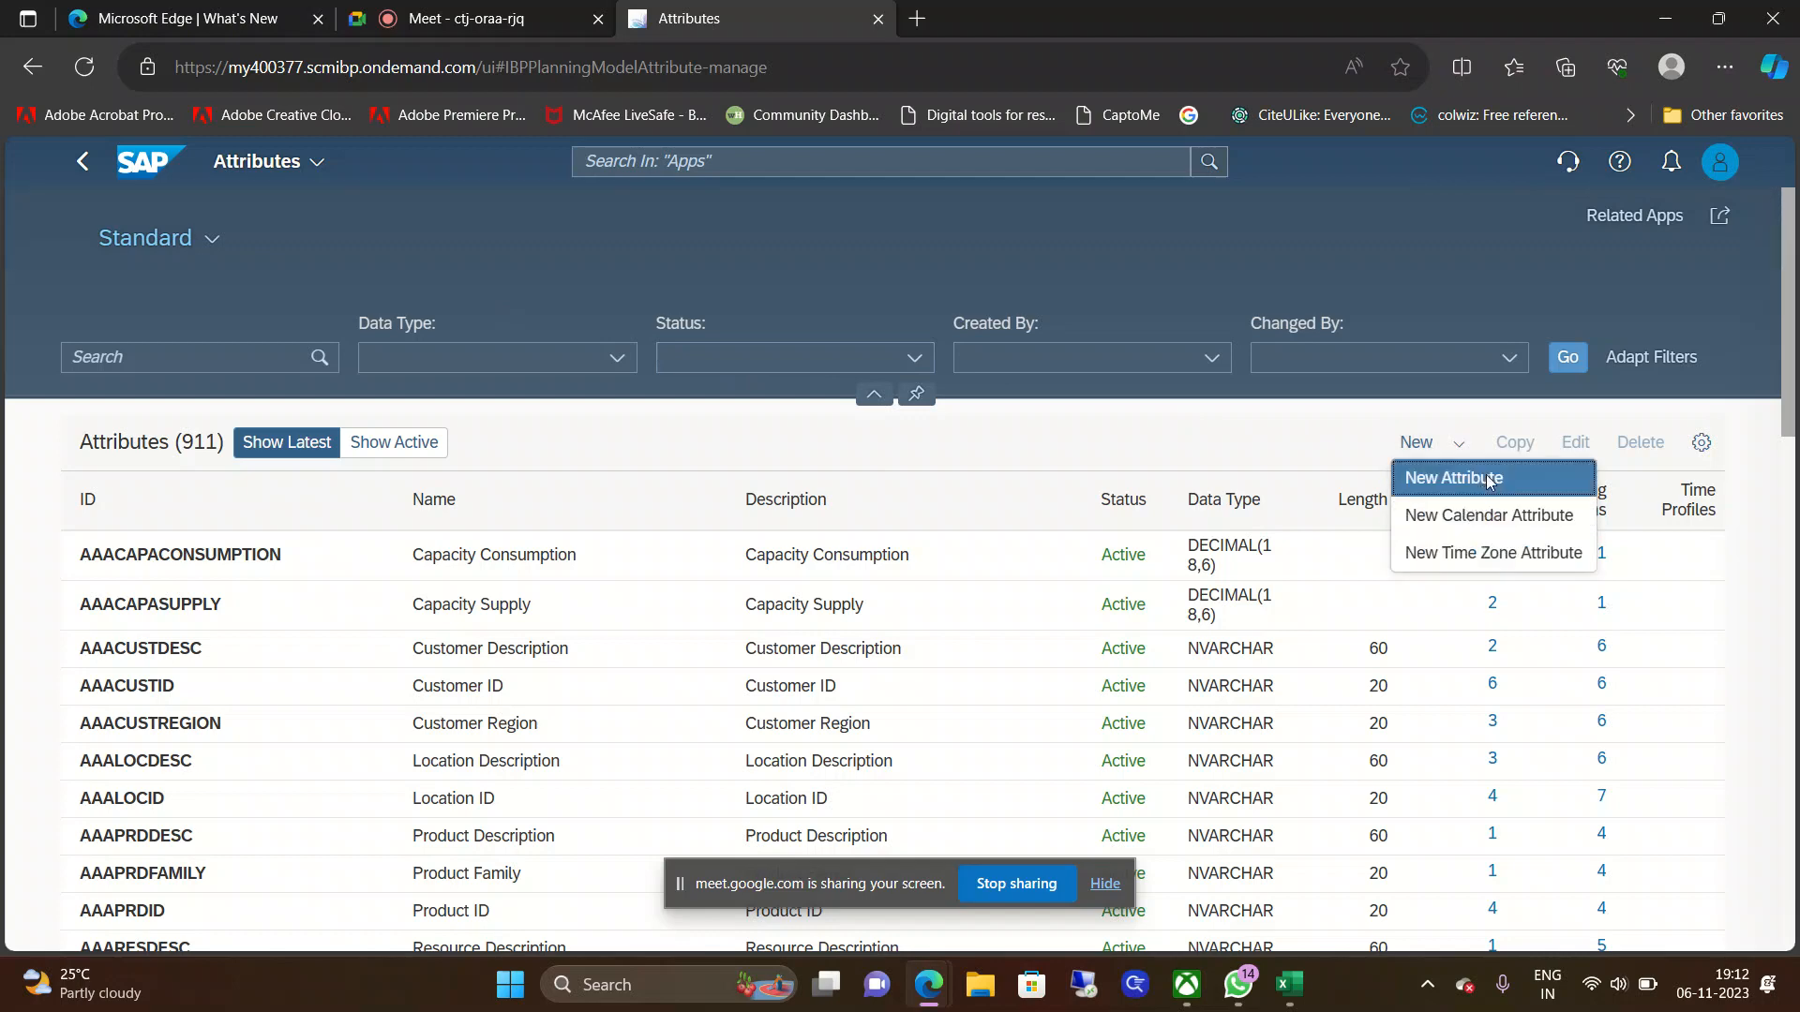
pyautogui.click(1490, 479)
pyautogui.click(932, 365)
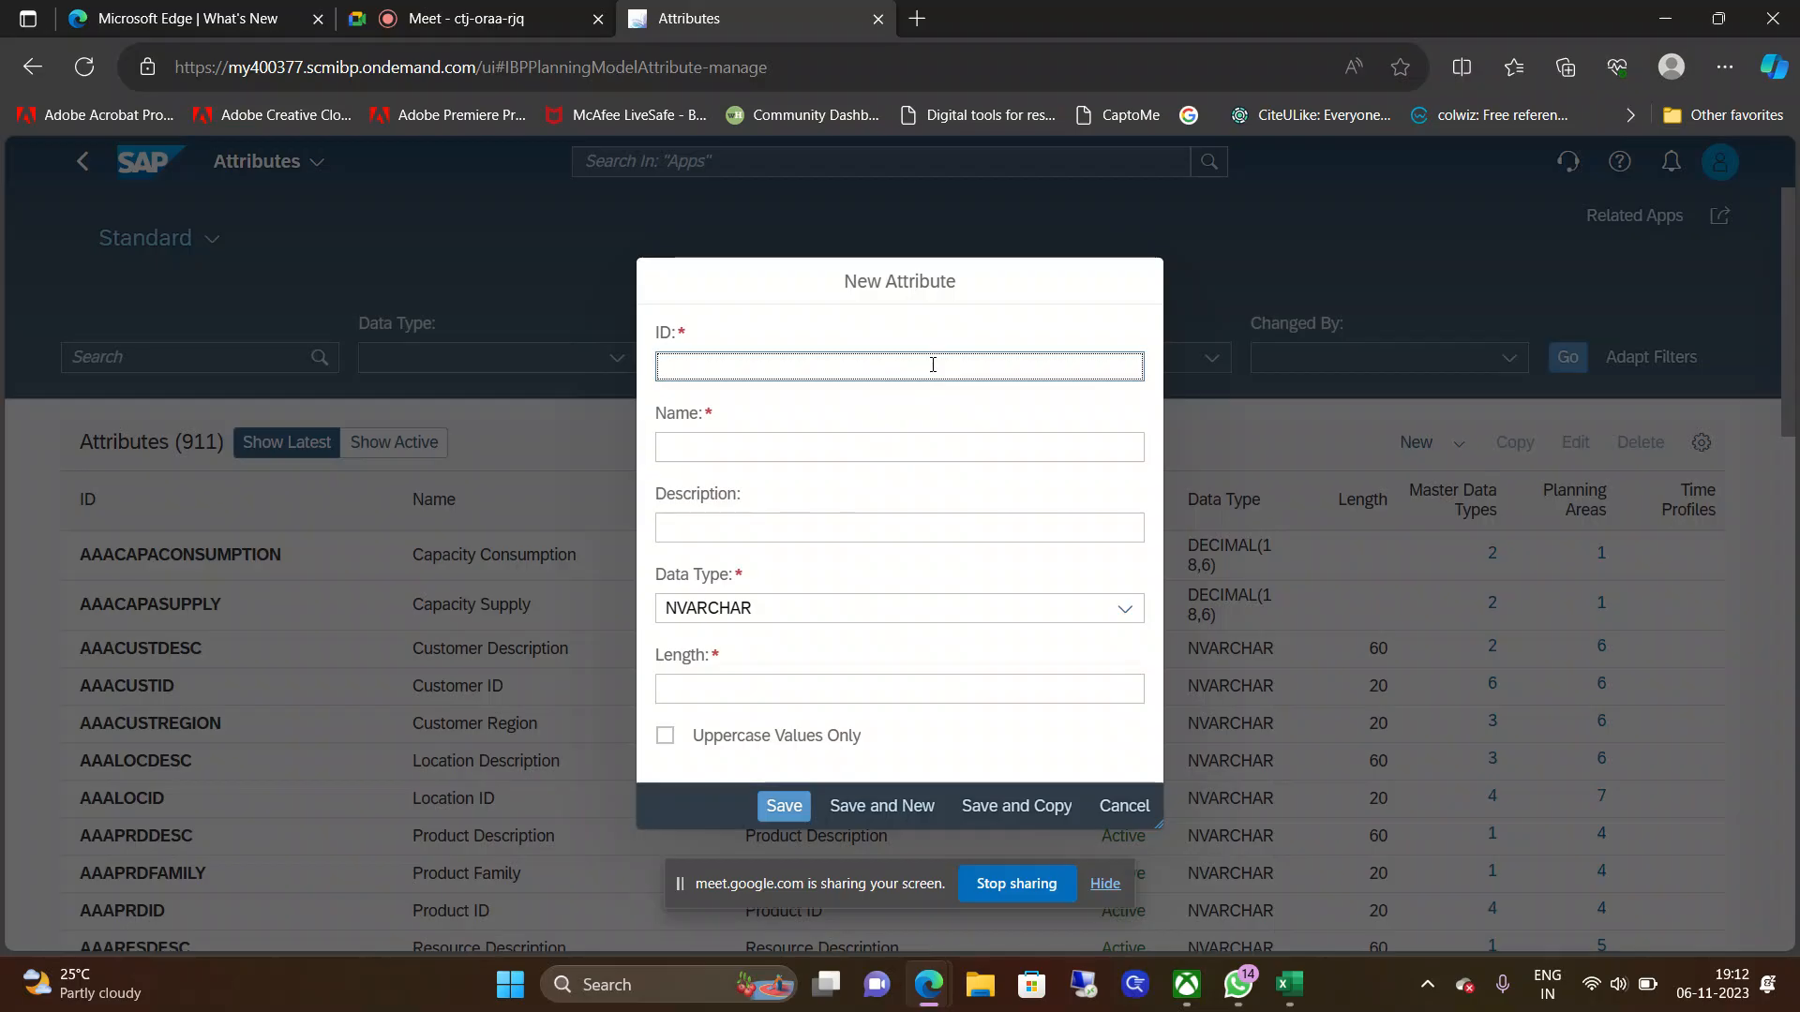
pyautogui.write('SPRDID')
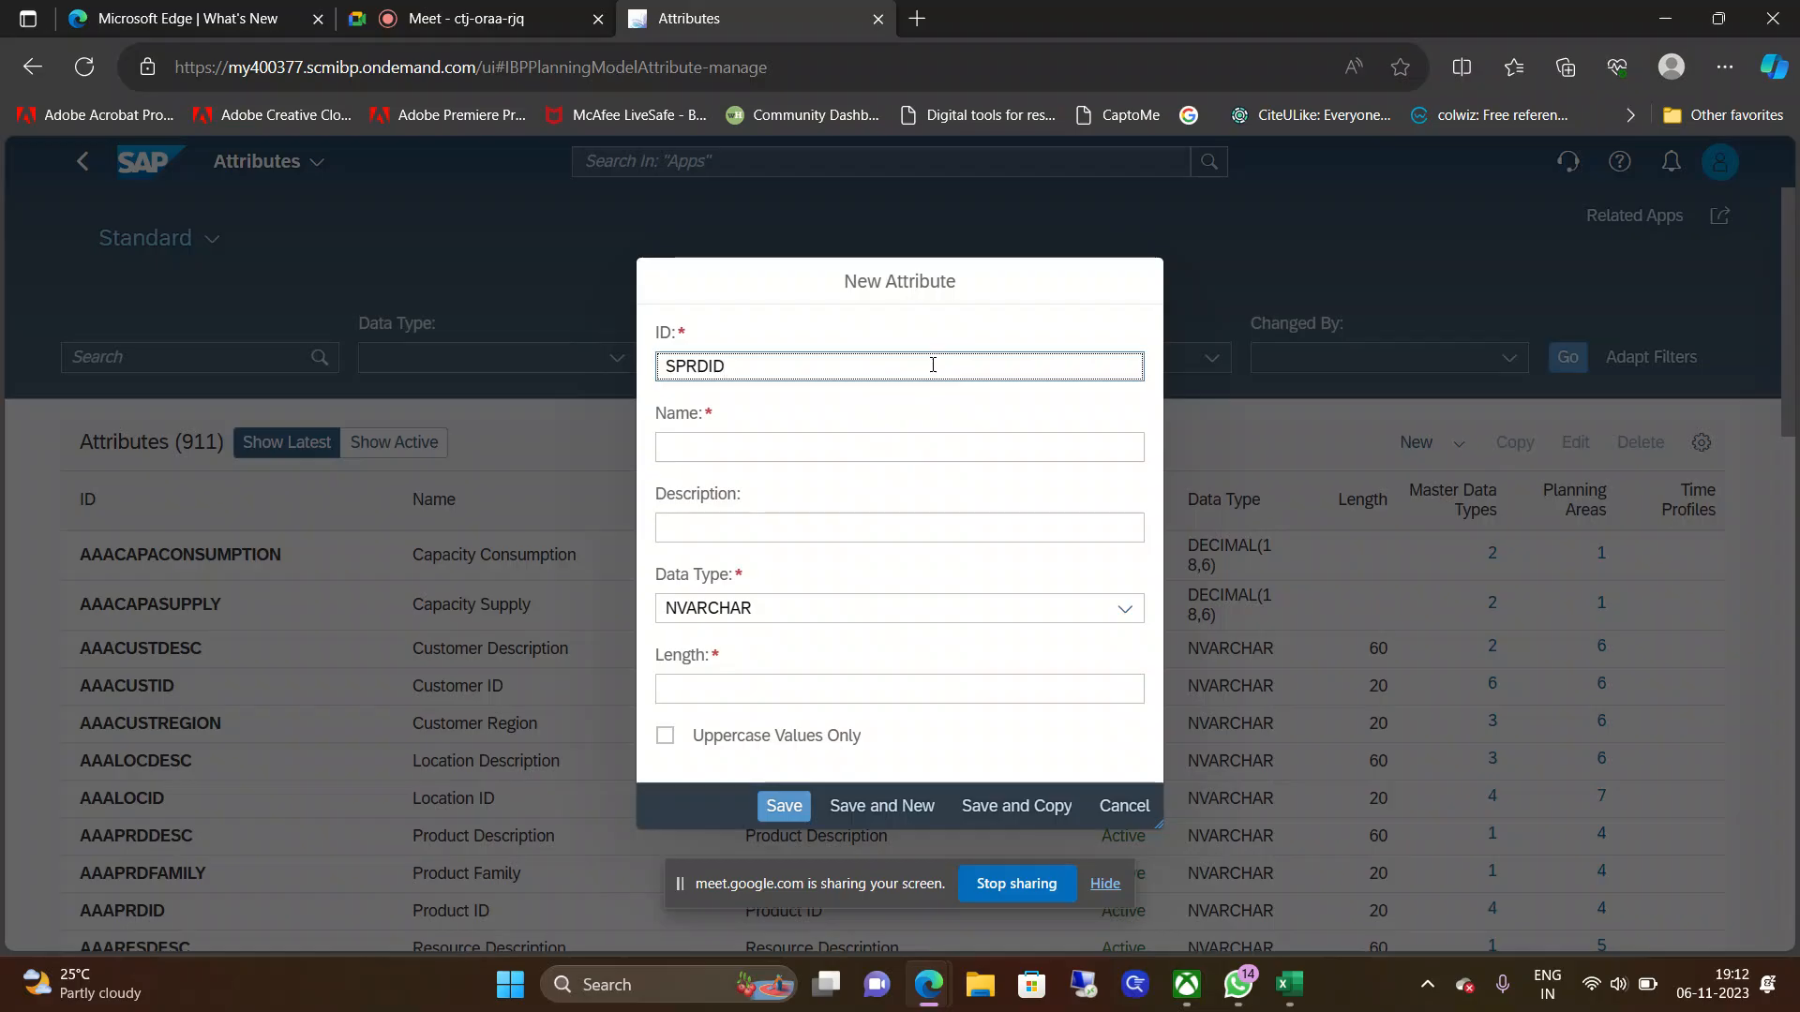
pyautogui.click(824, 444)
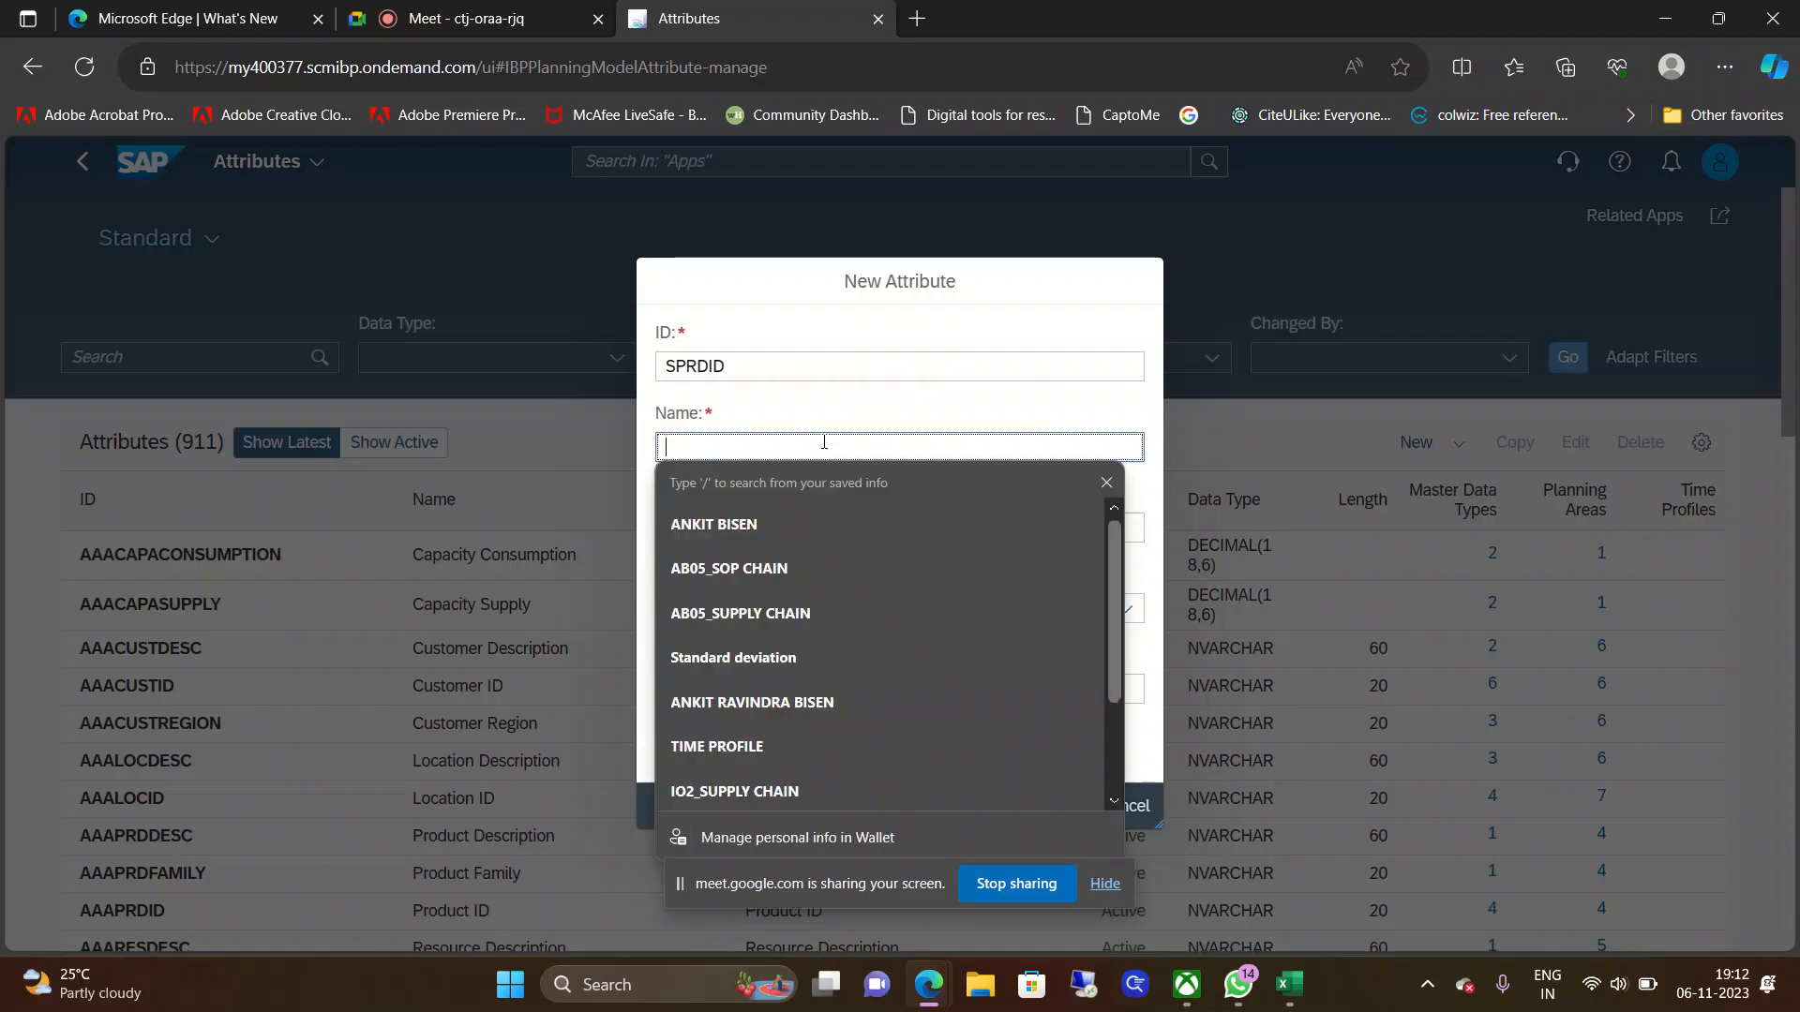
pyautogui.click(786, 404)
pyautogui.click(765, 441)
pyautogui.write('Prodcut')
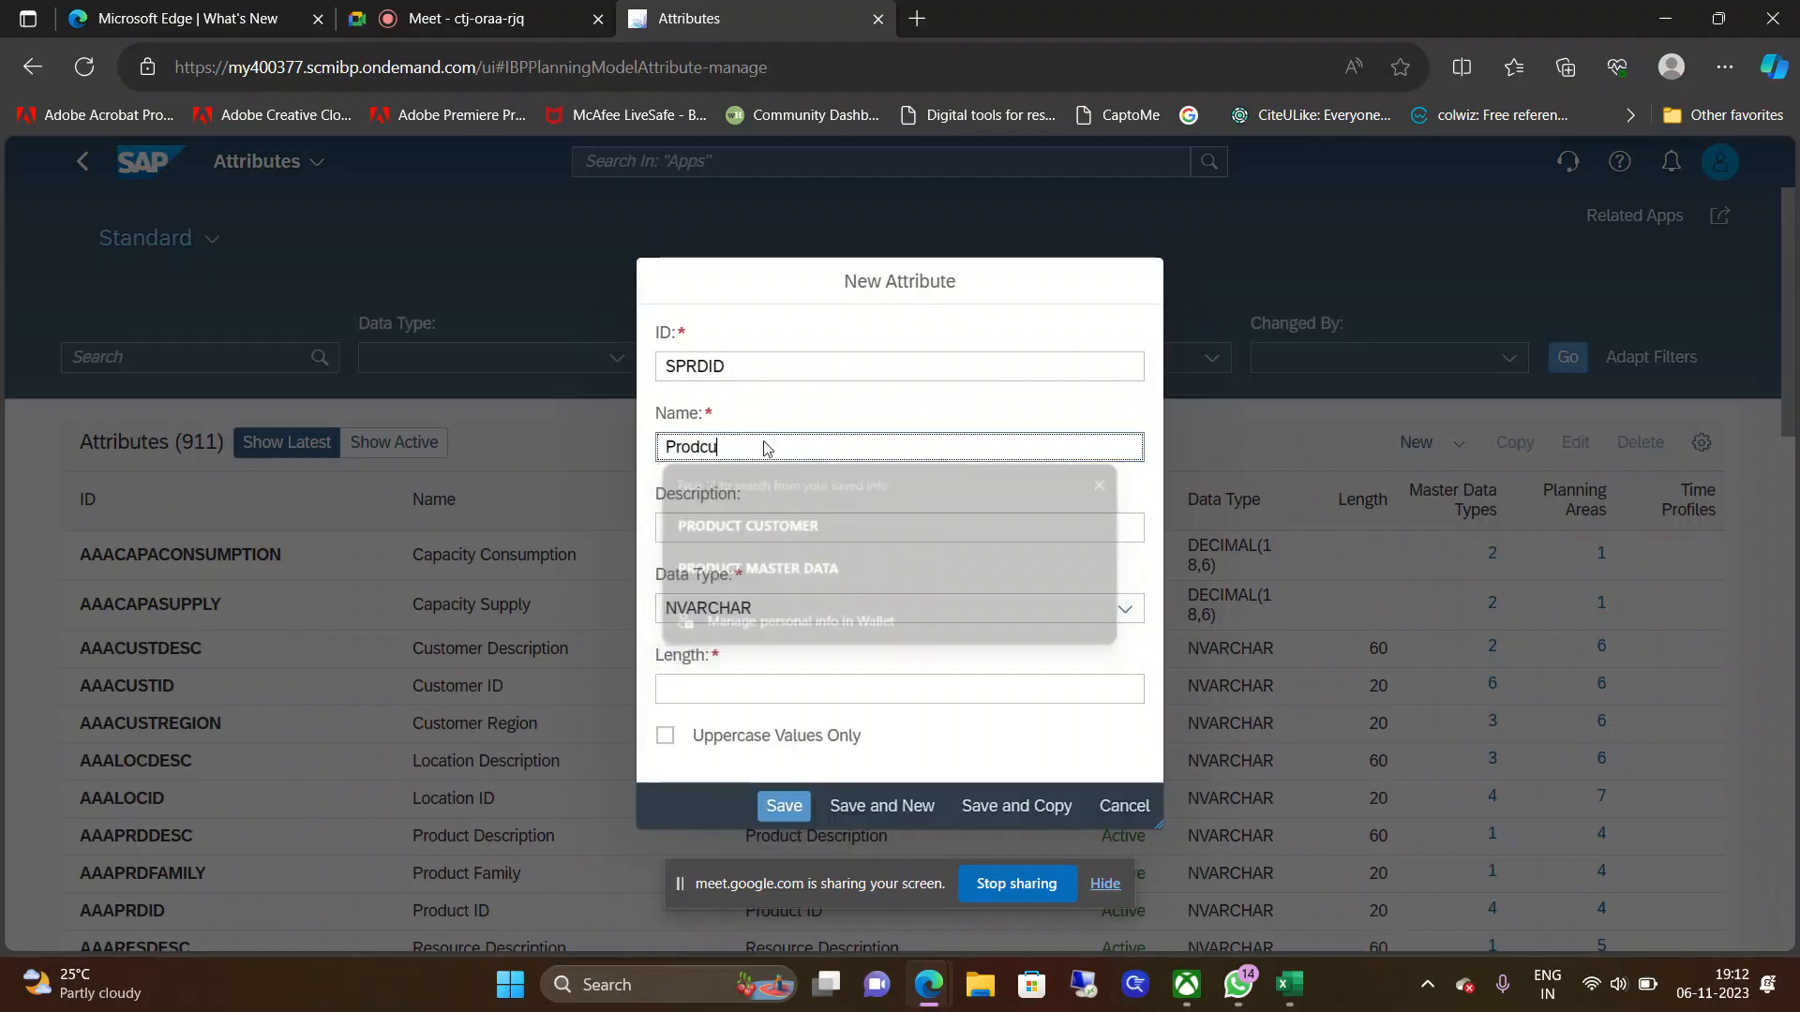
pyautogui.press('BackSpace')
pyautogui.press('BackSpace')
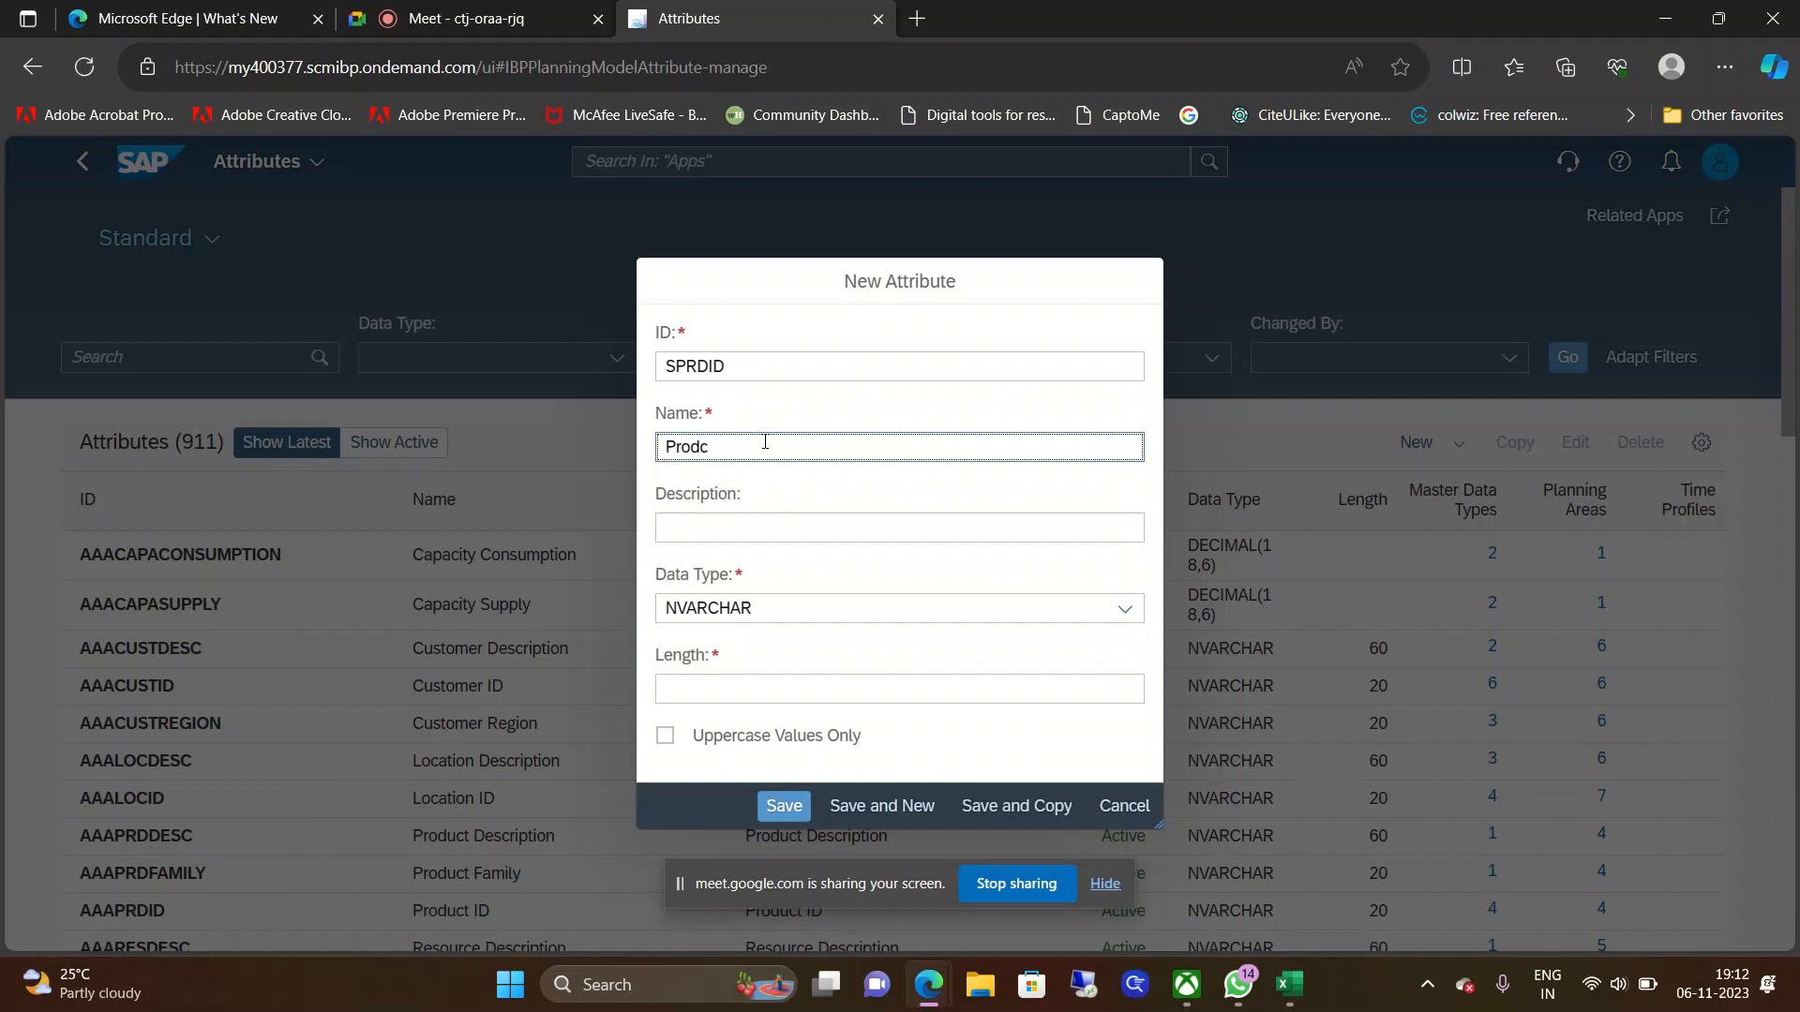
pyautogui.write('uct D')
pyautogui.press('BackSpace')
pyautogui.press('BackSpace')
pyautogui.press('BackSpace')
pyautogui.press('BackSpace')
pyautogui.press('BackSpace')
pyautogui.press('BackSpace')
pyautogui.press('BackSpace')
pyautogui.press('BackSpace')
pyautogui.press('BackSpace')
pyautogui.press('BackSpace')
# Step: Enter "S_product _id" as the name of the new attribute
pyautogui.write('S')
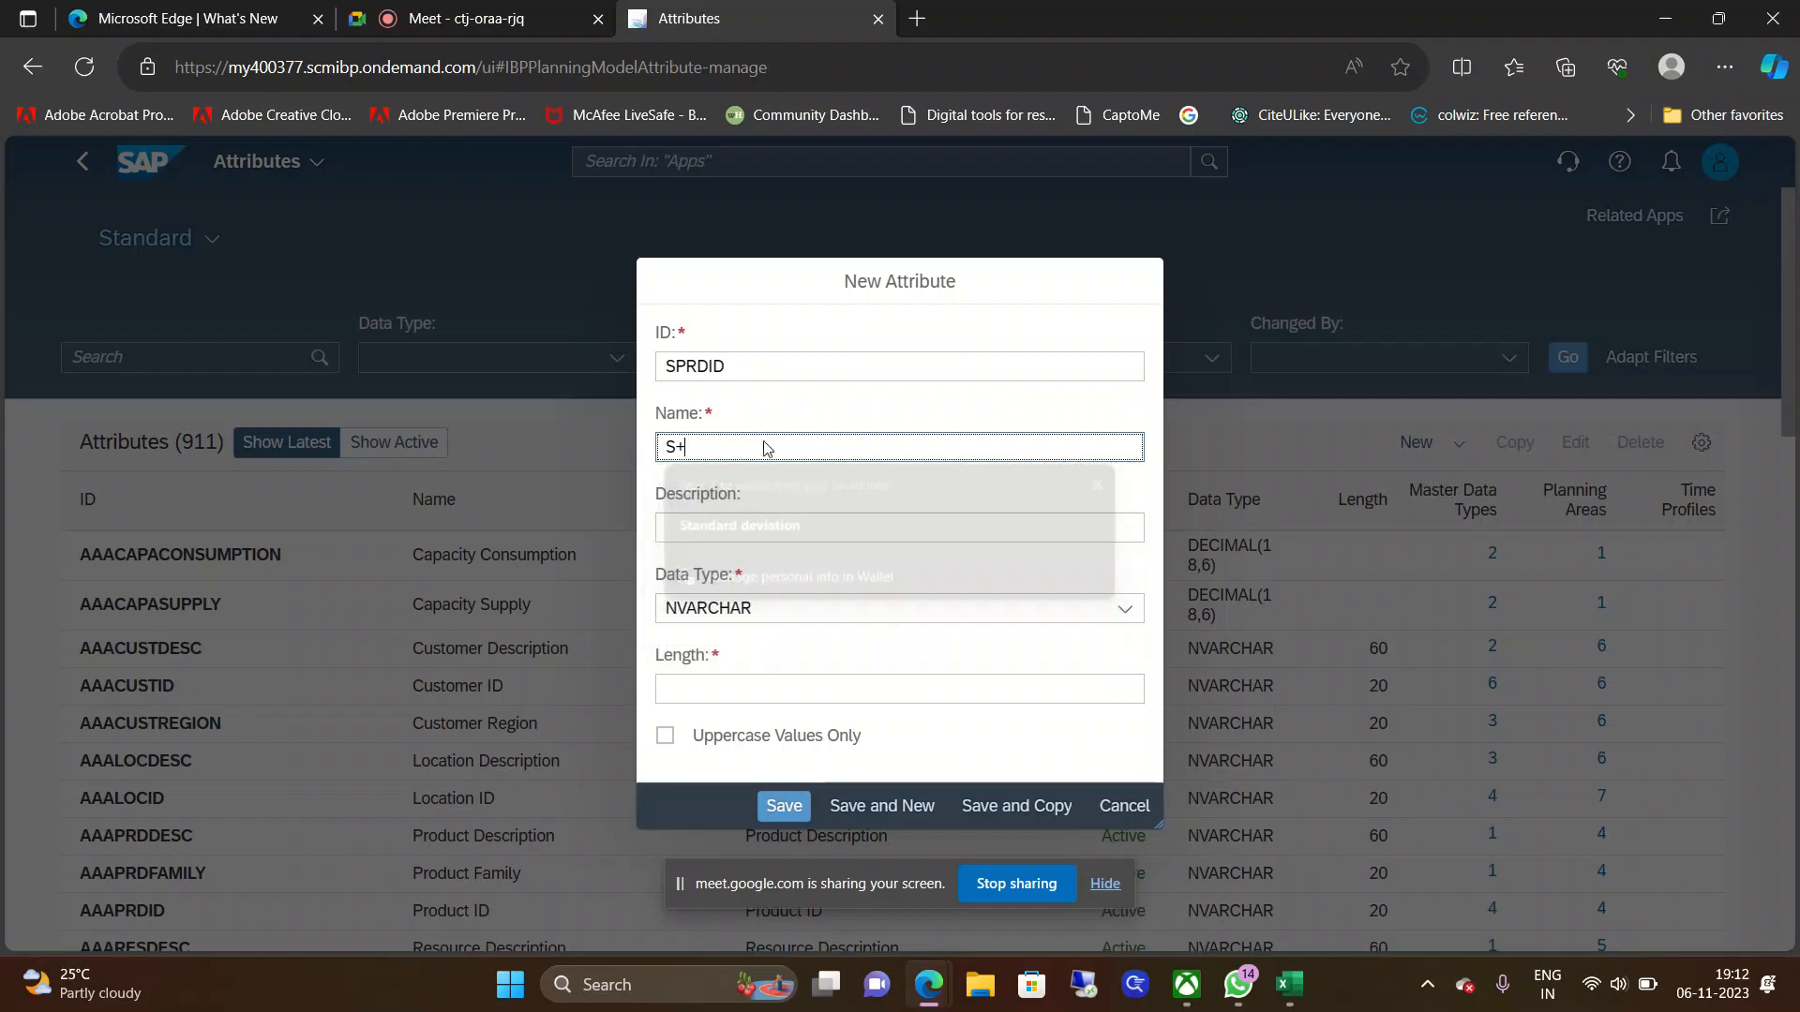
pyautogui.write('_')
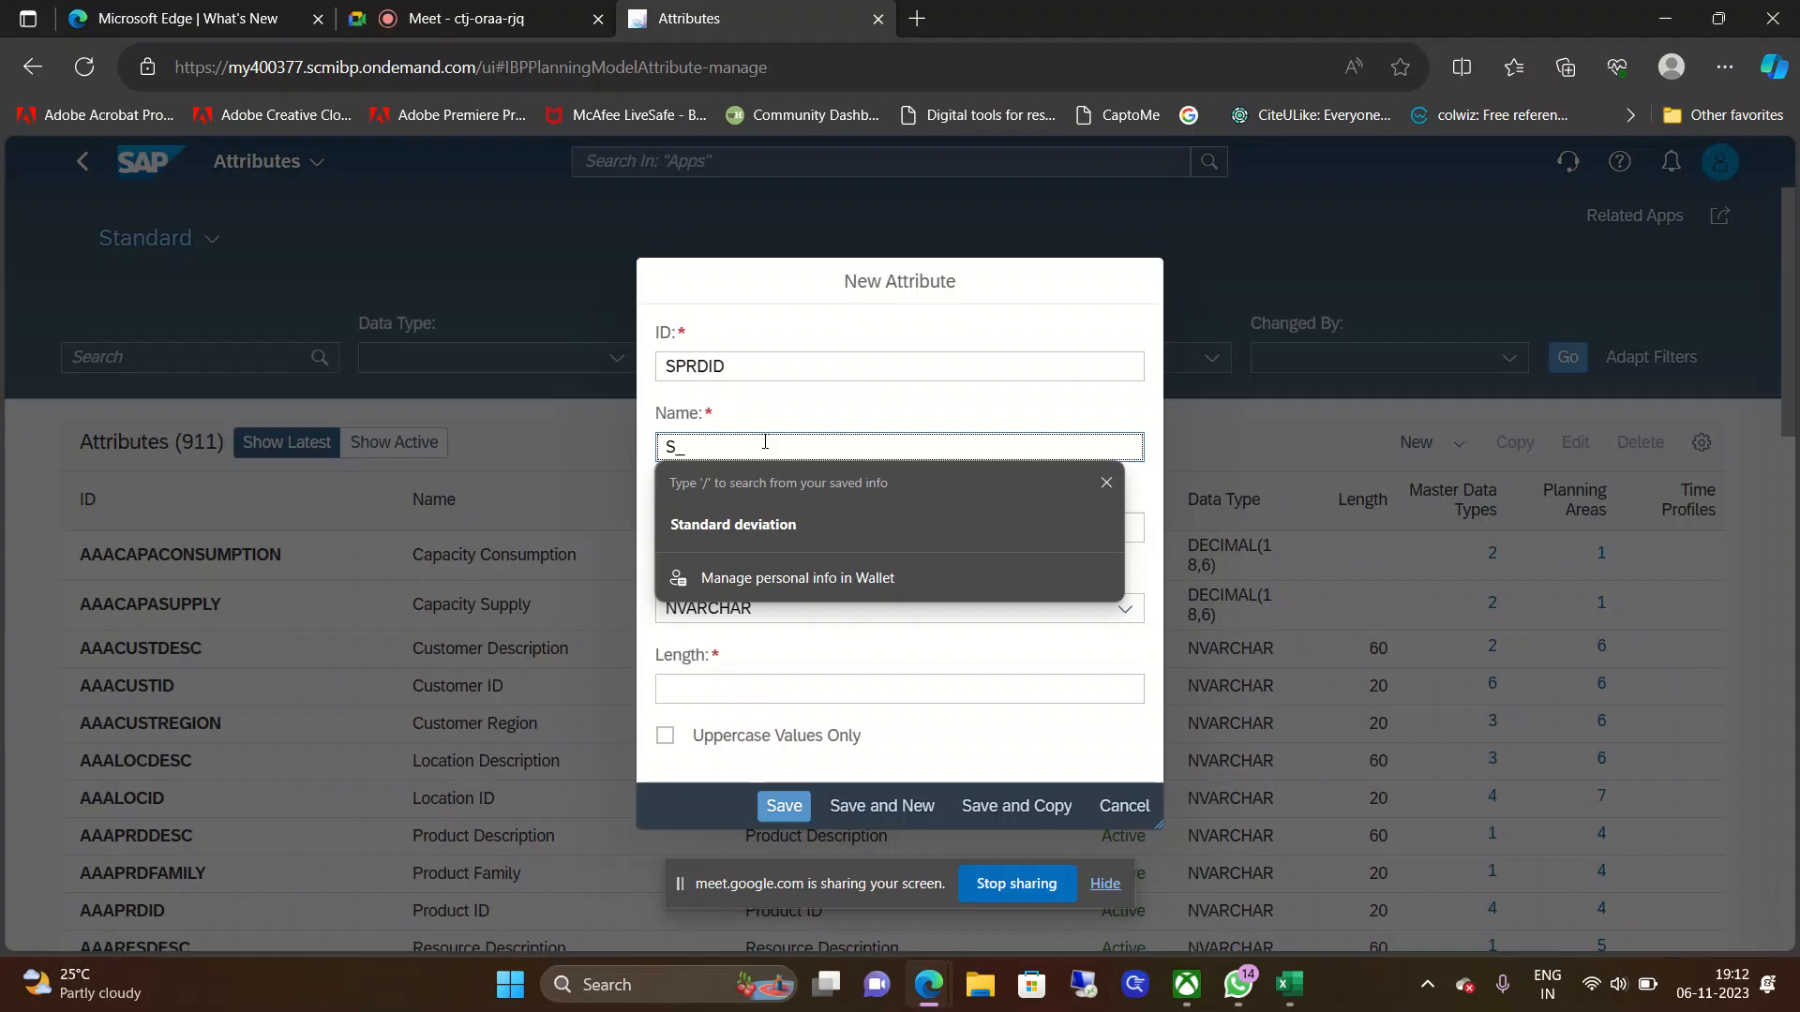
pyautogui.write('prdd')
pyautogui.press('BackSpace')
pyautogui.press('BackSpace')
pyautogui.write('o')
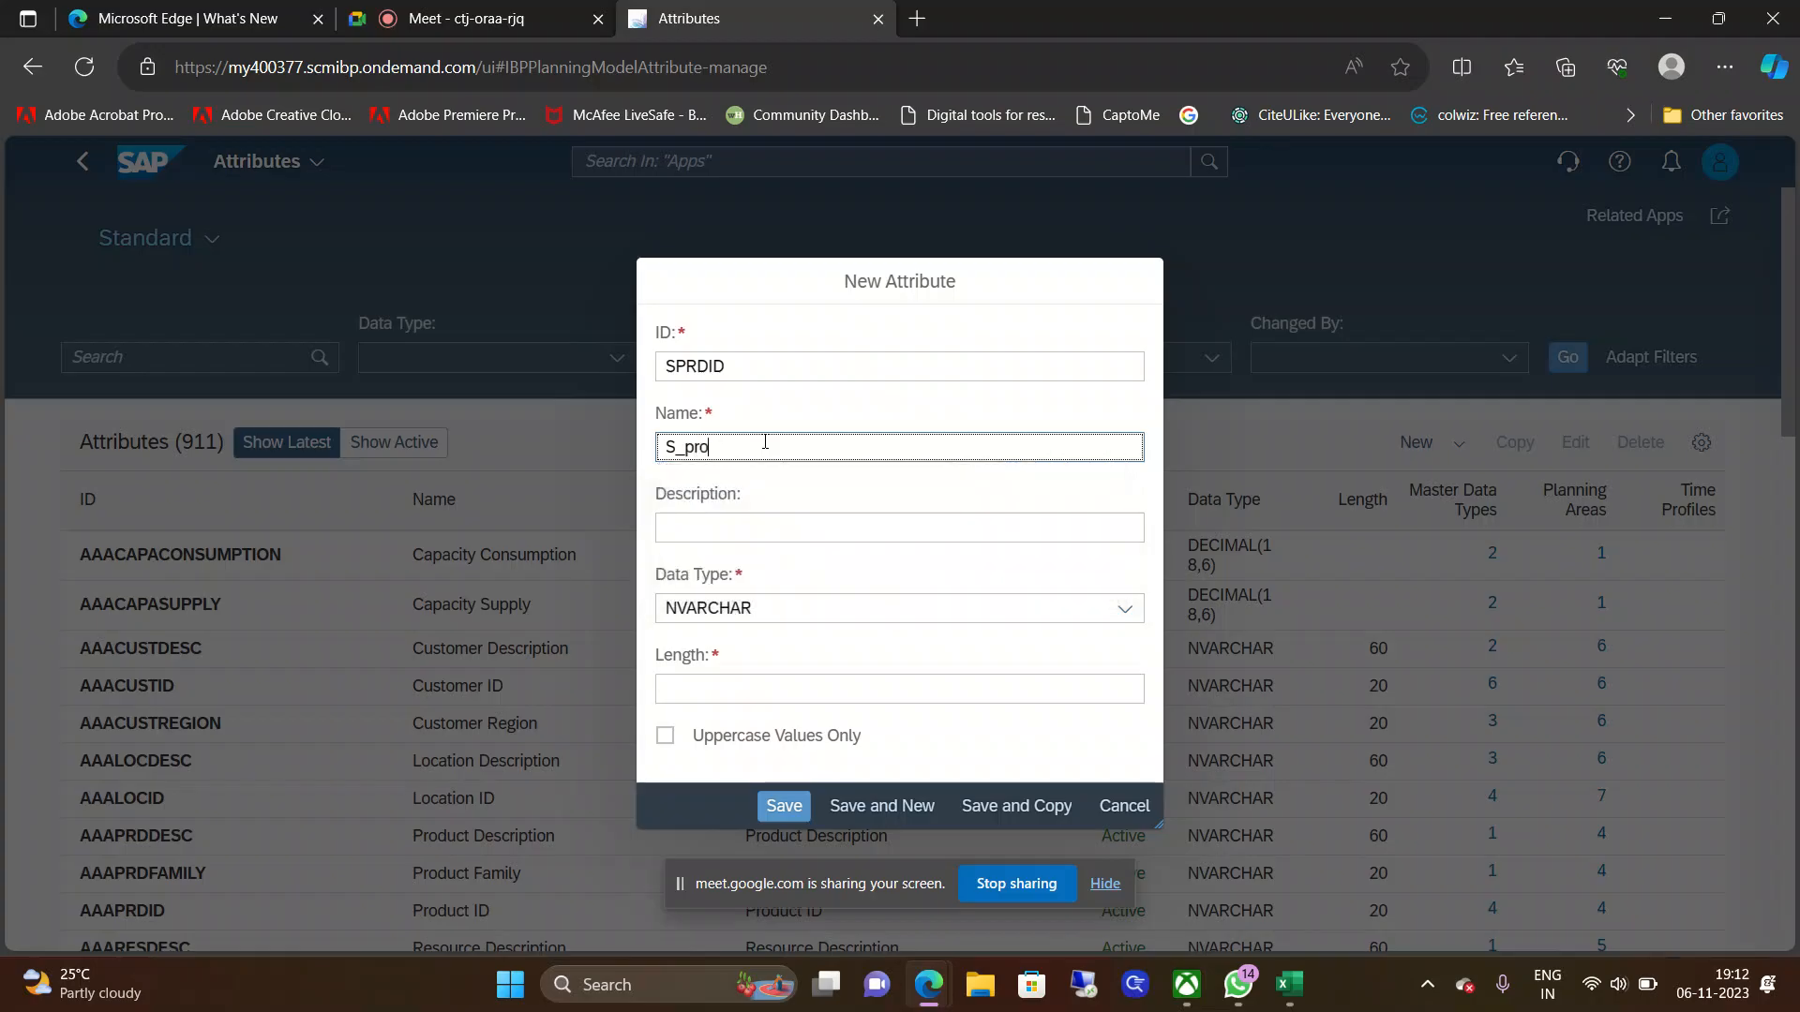
pyautogui.write('cut')
pyautogui.press('BackSpace')
pyautogui.write('duct id')
pyautogui.press('BackSpace')
pyautogui.press('BackSpace')
pyautogui.write('_id')
# Step: Enter "product id" as the description of the new attribute
pyautogui.moveTo(799, 448); pyautogui.dragTo(659, 461)
pyautogui.click(667, 527)
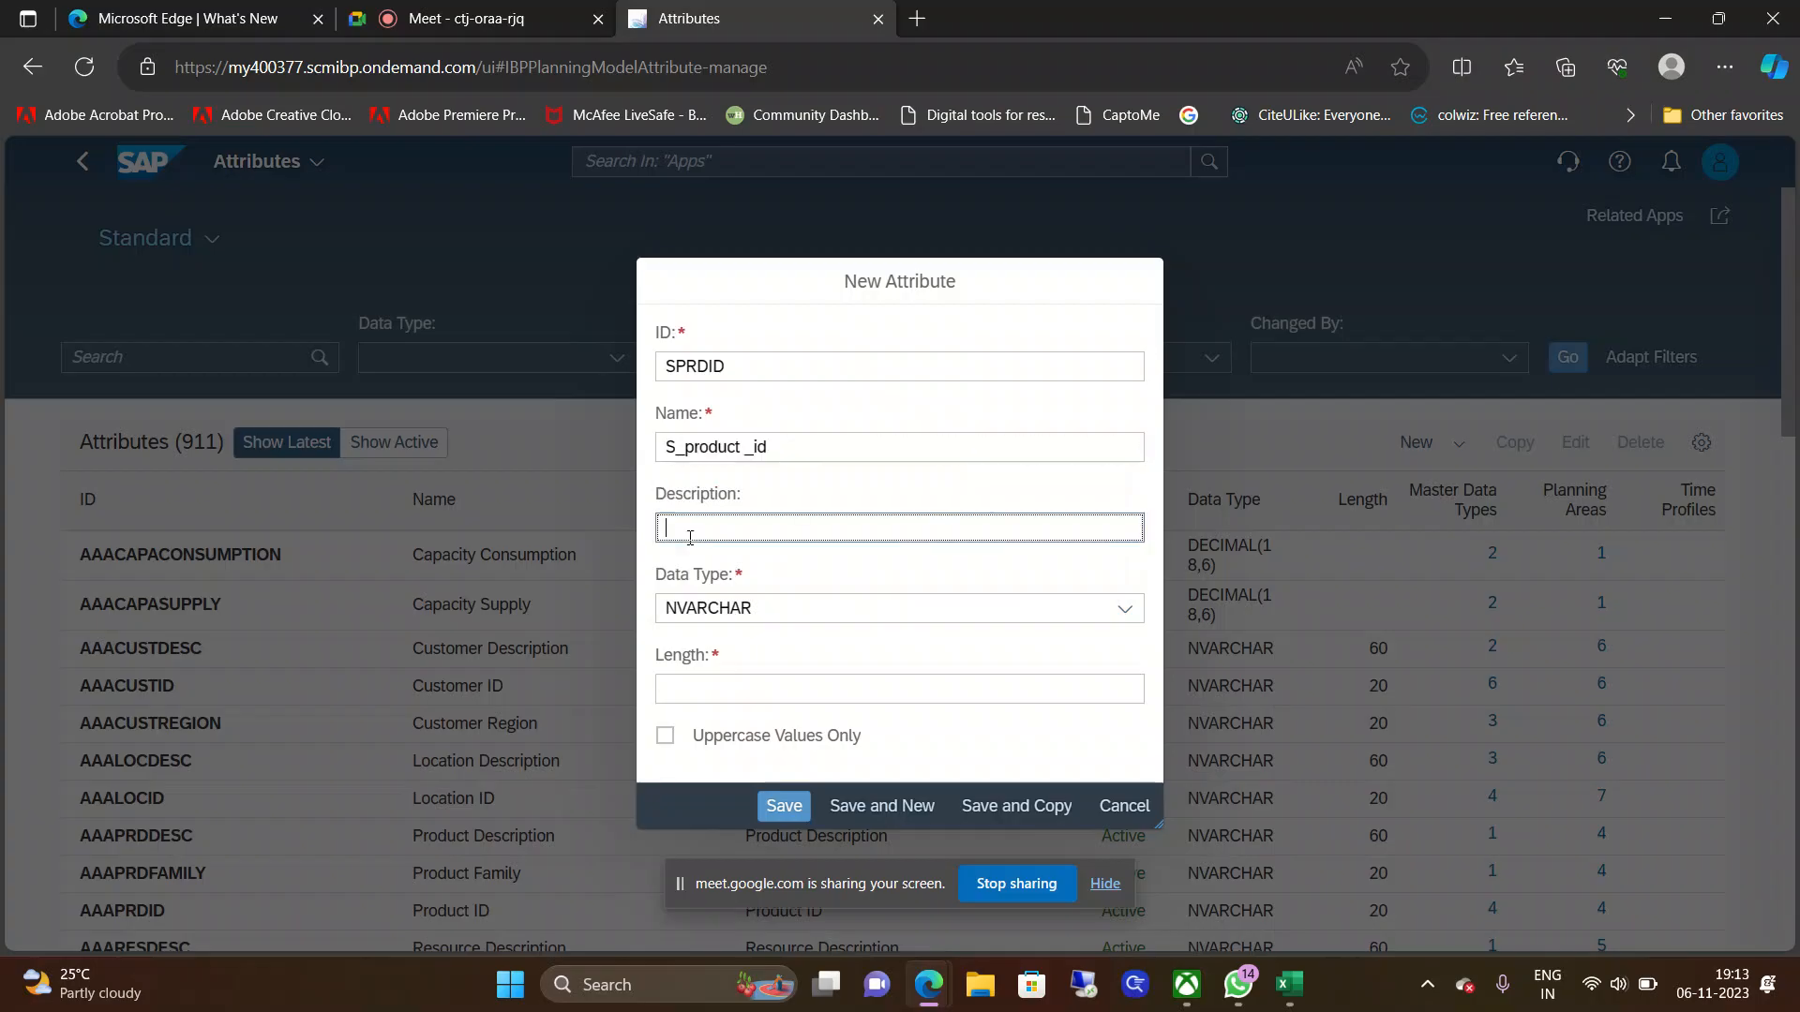
pyautogui.write('prdocut')
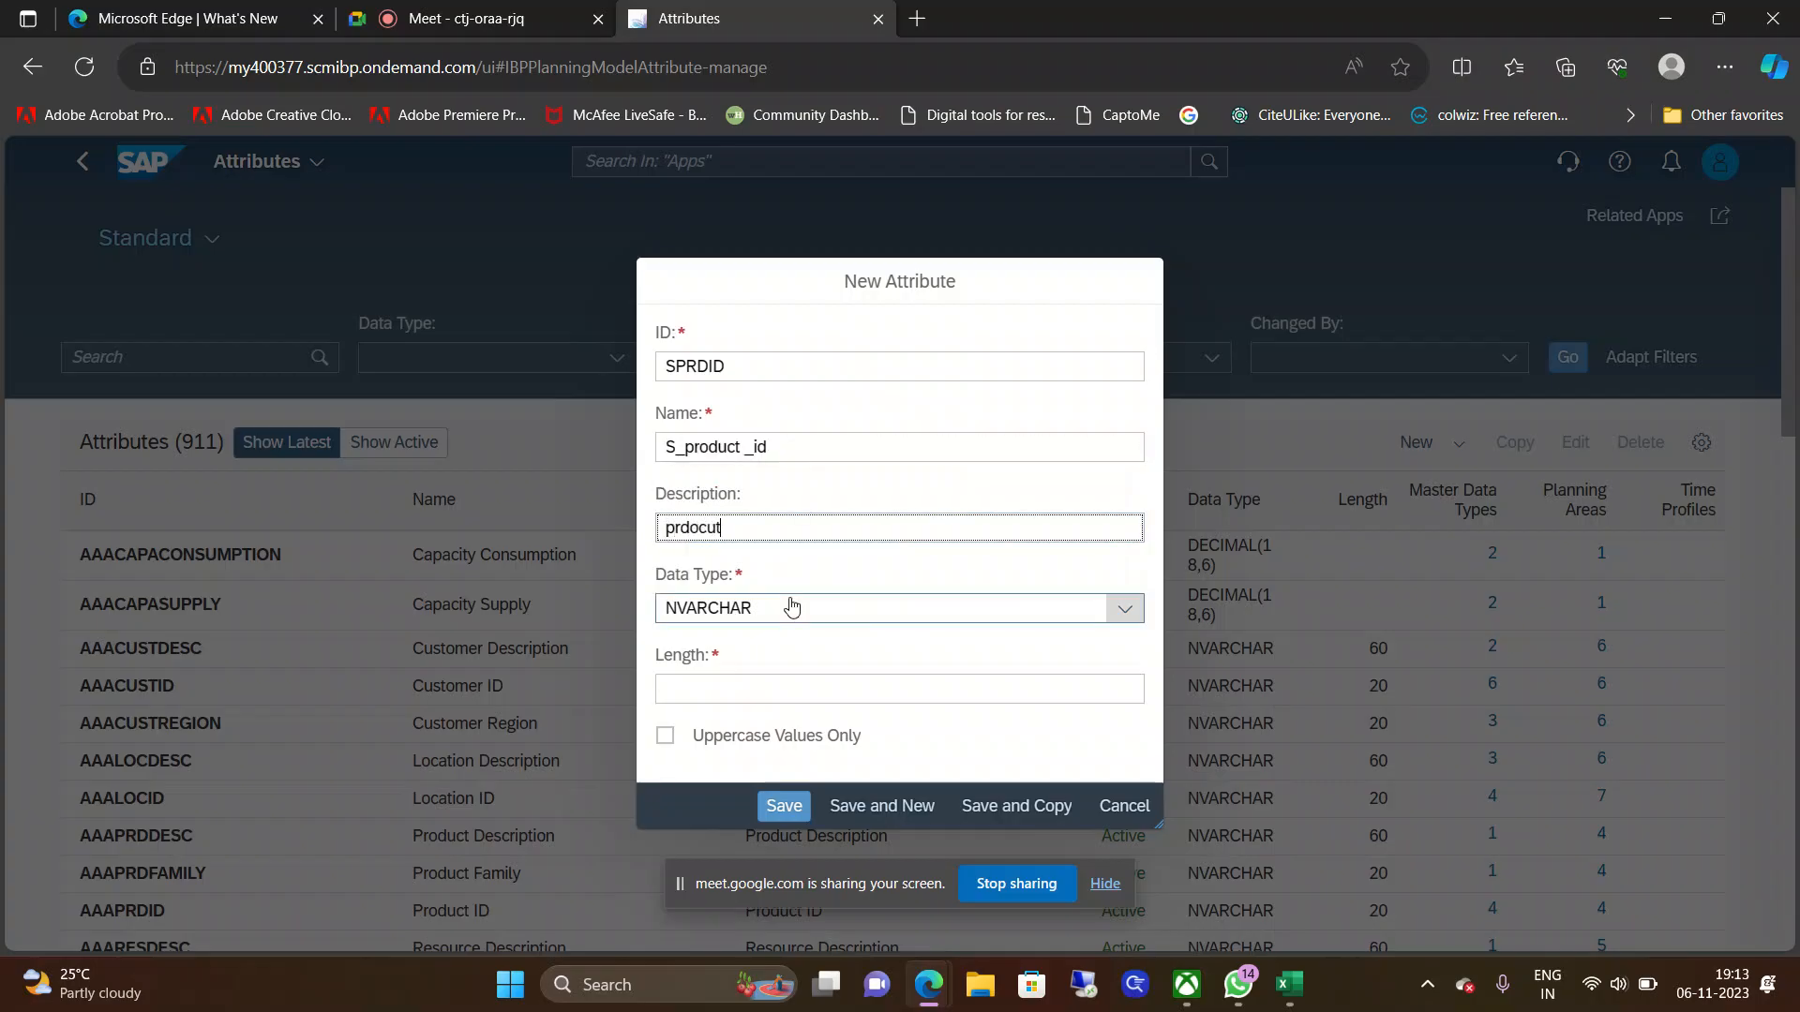
pyautogui.press('BackSpace')
pyautogui.press('BackSpace')
pyautogui.press('BackSpace')
pyautogui.press('BackSpace')
pyautogui.press('BackSpace')
pyautogui.write('oduct id')
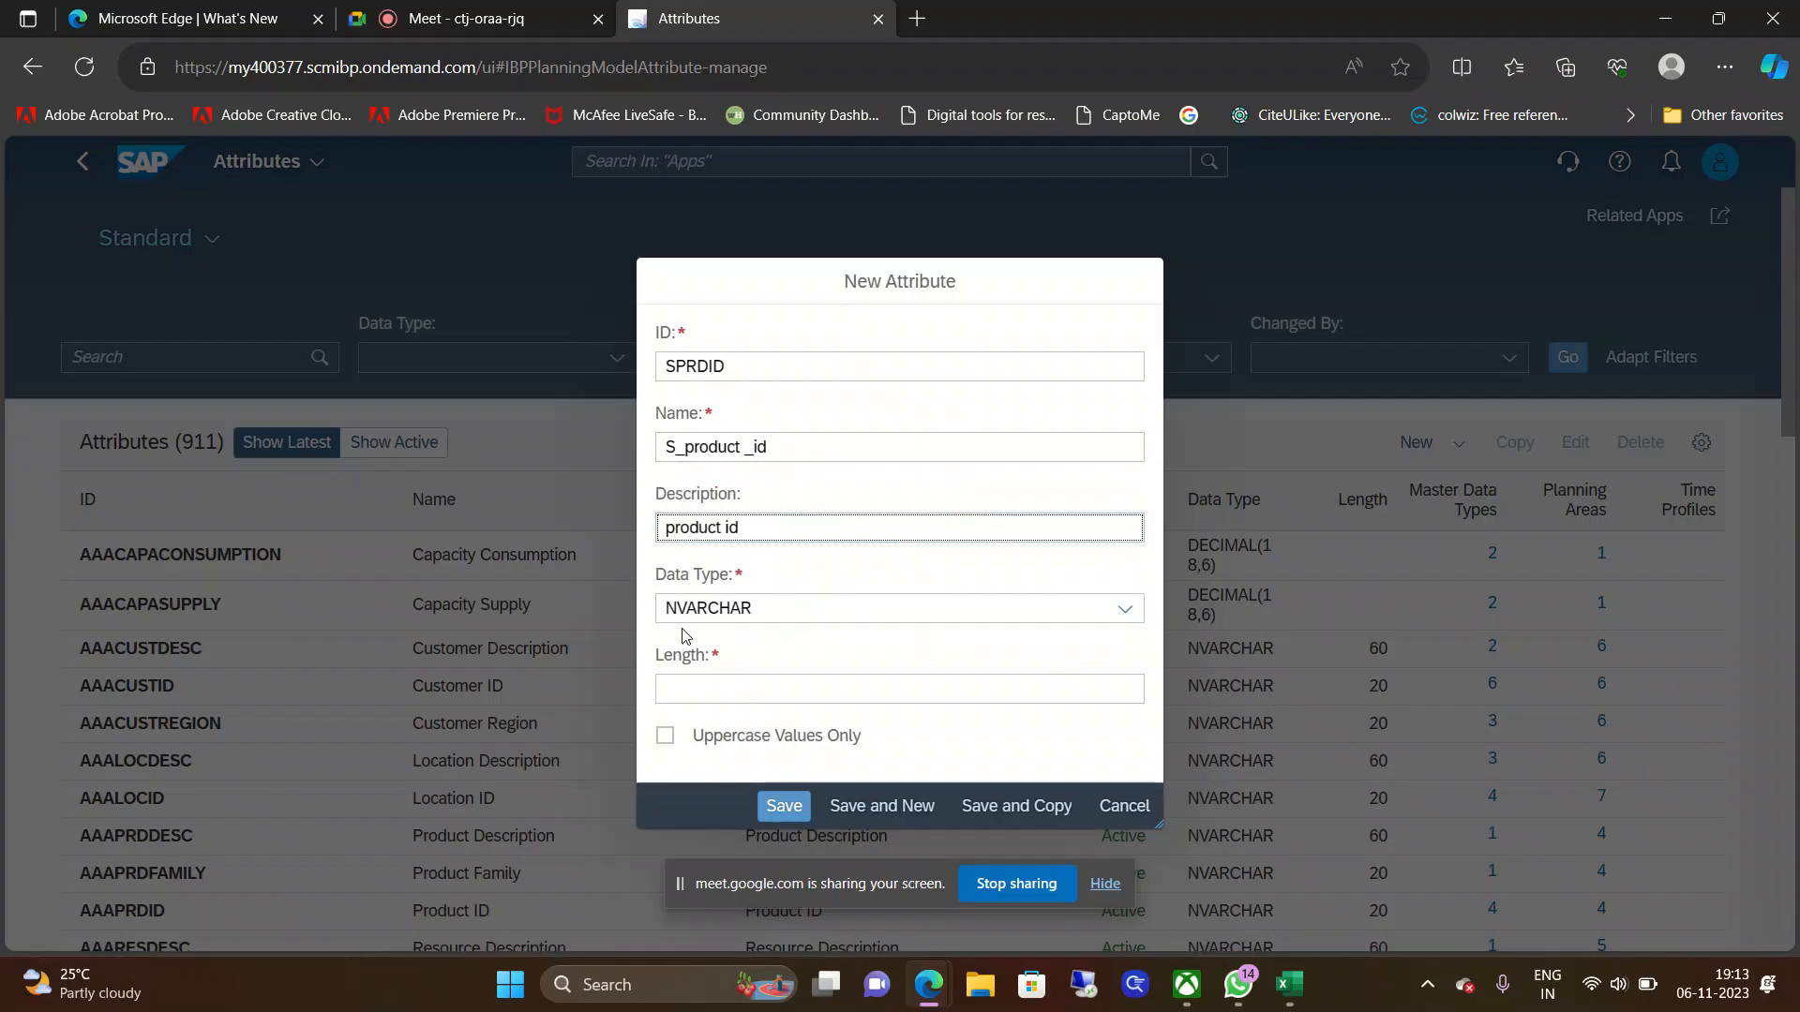
# Step: Choose NVARCHAR as the attribute's data type and set its length to 30, leaving uppercase-only values off
pyautogui.click(1125, 609)
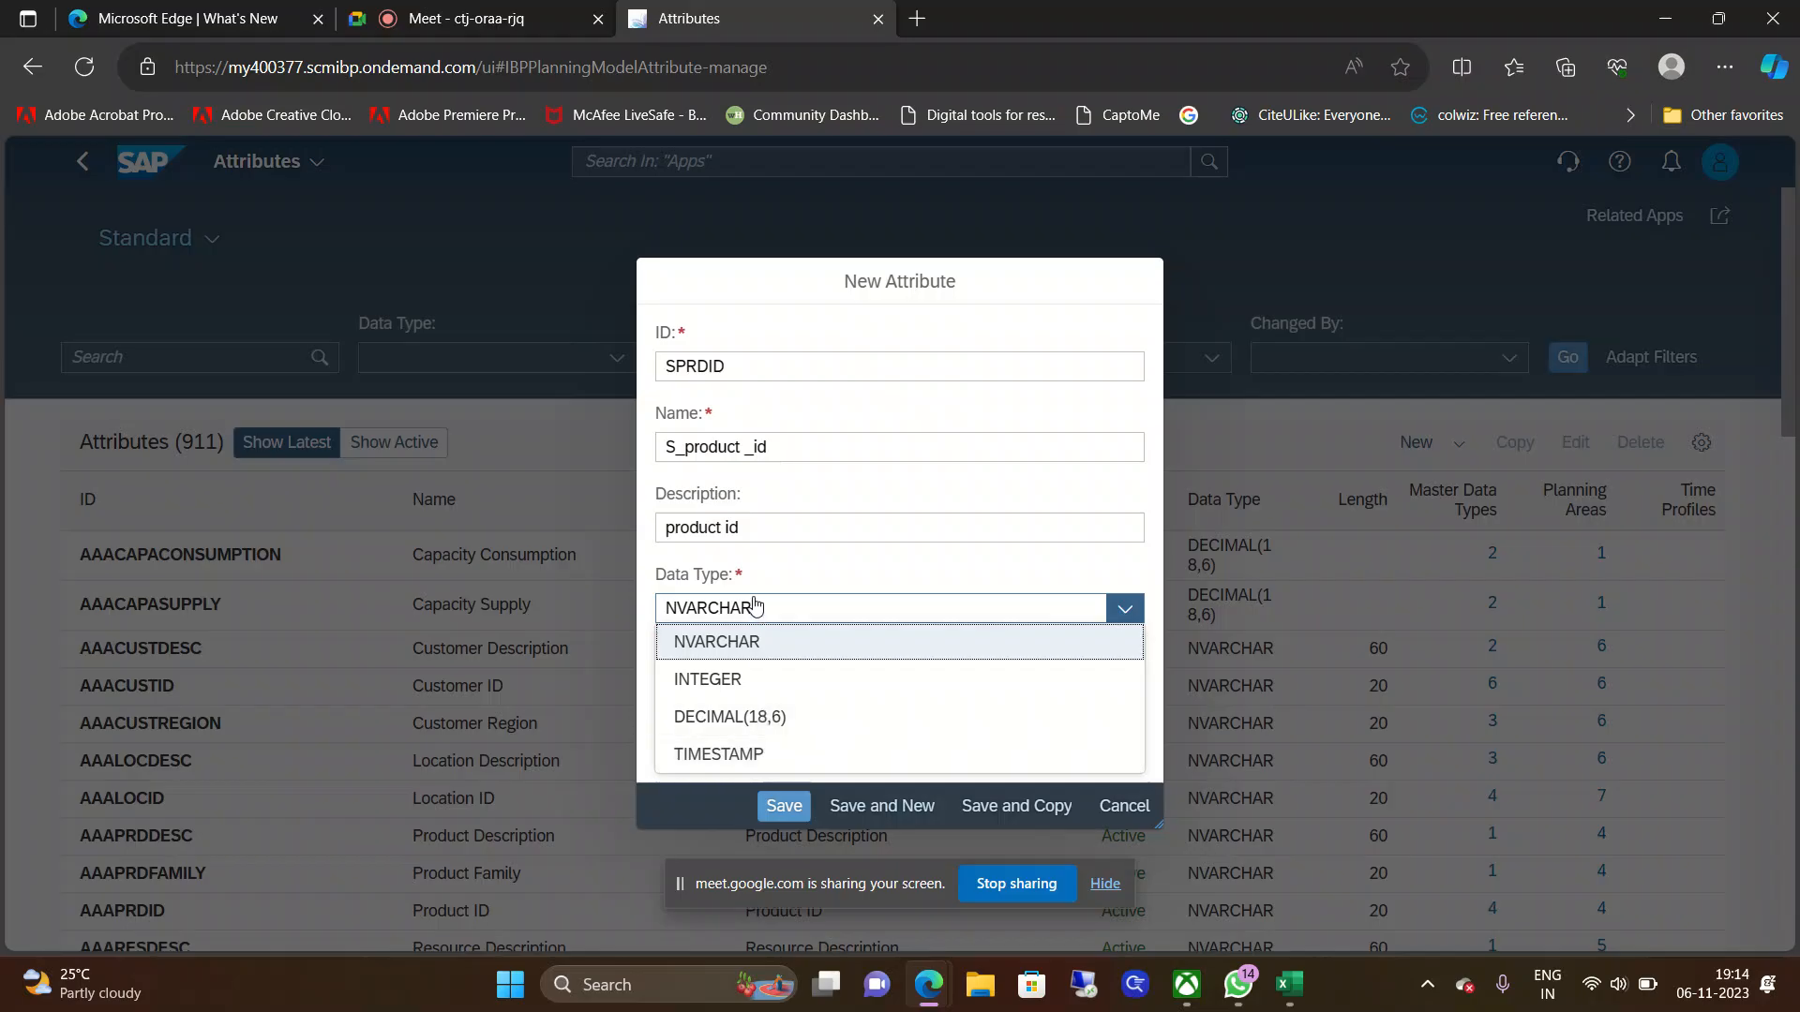
pyautogui.click(768, 649)
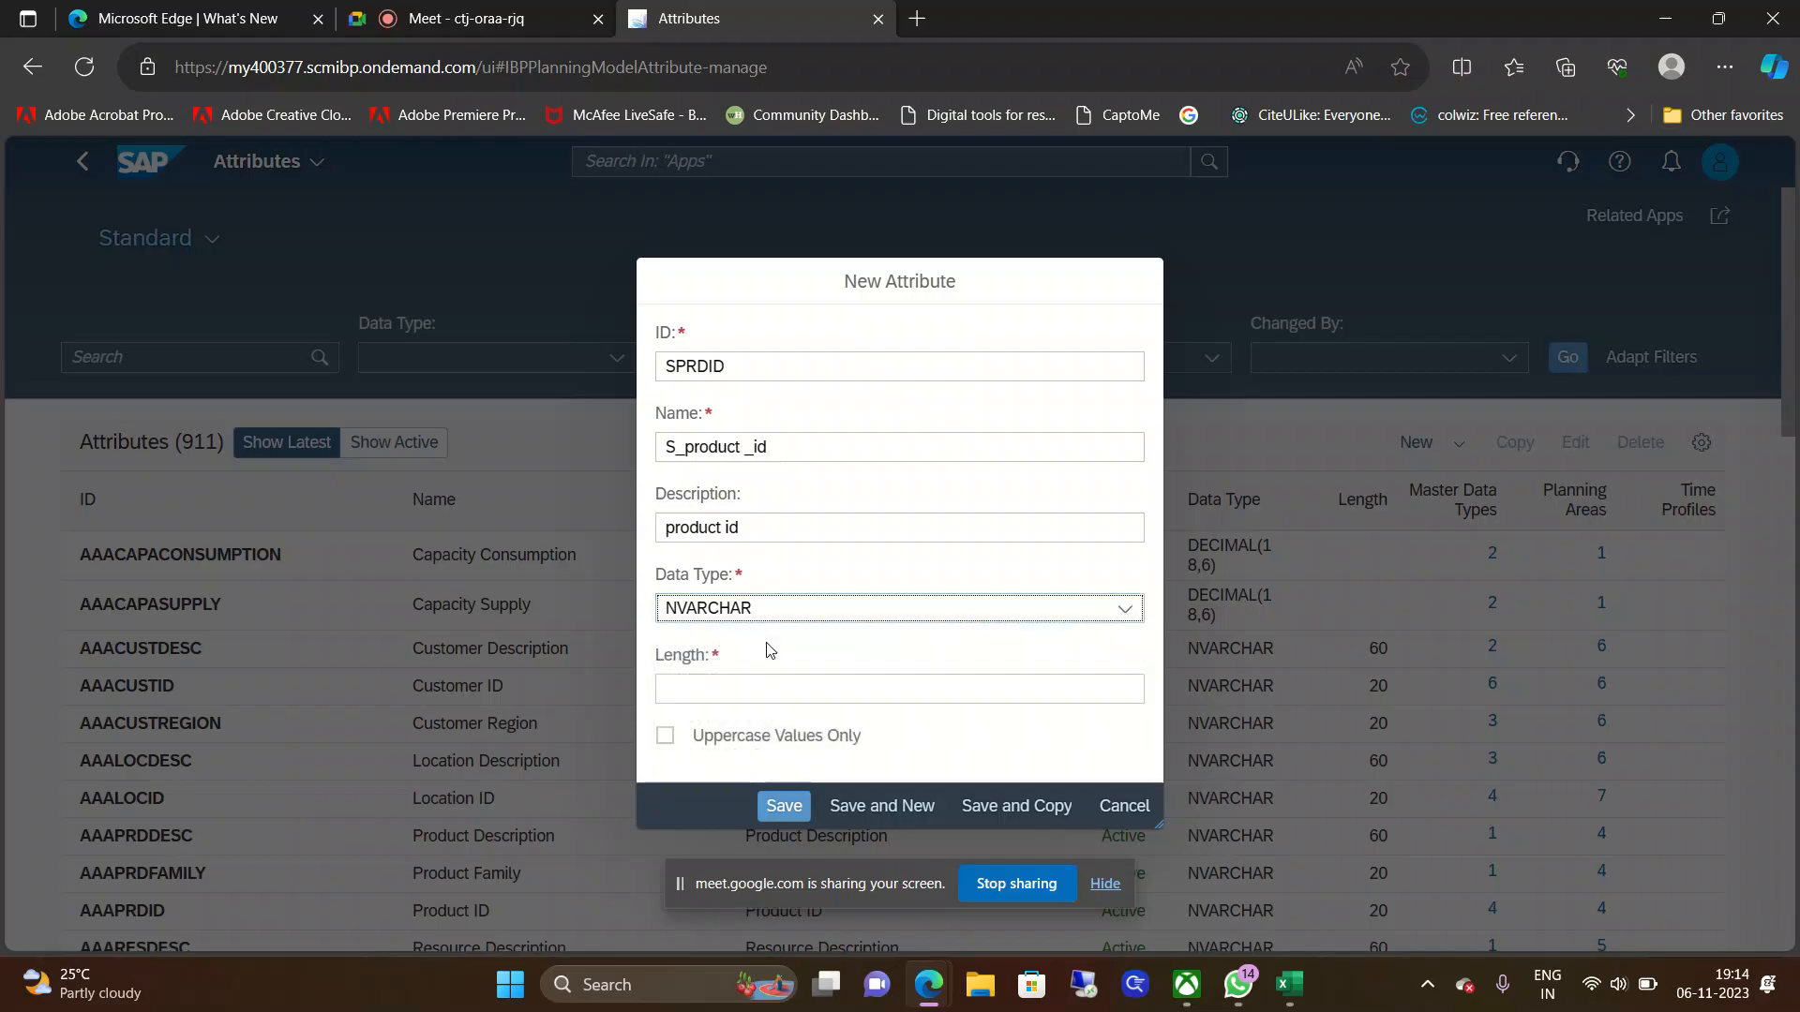
pyautogui.click(761, 694)
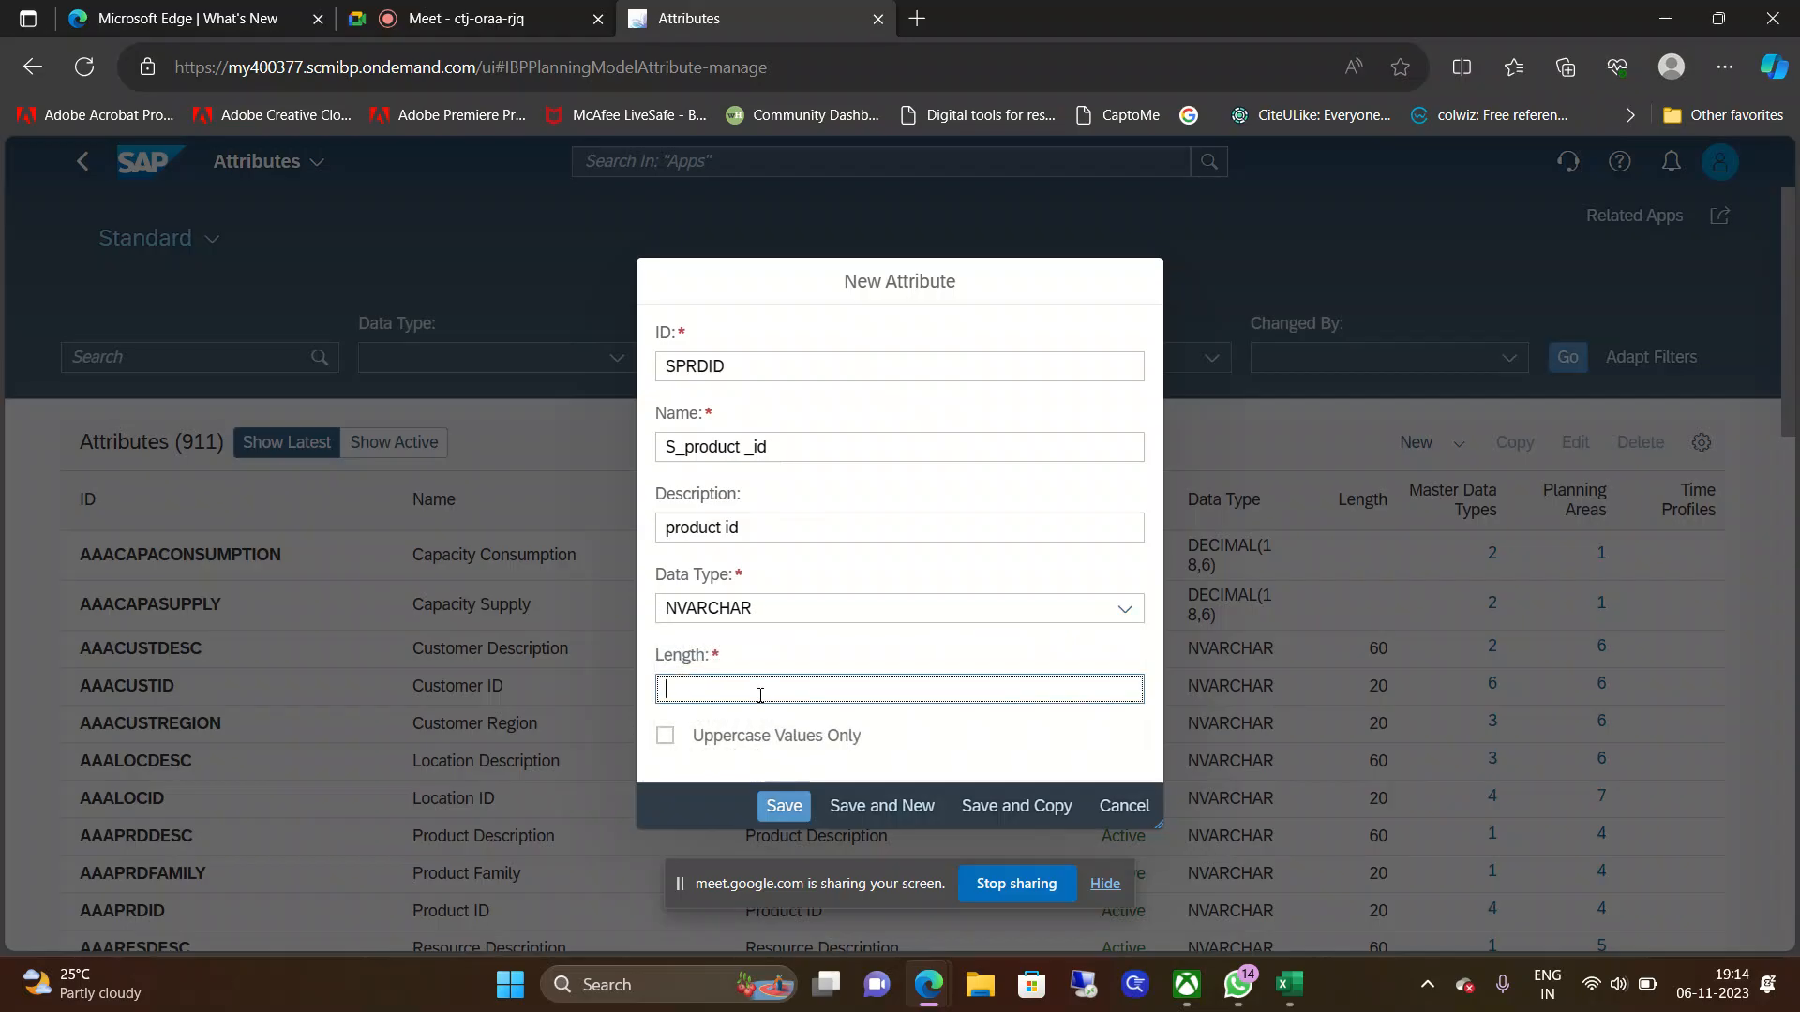
pyautogui.write('30')
pyautogui.click(664, 741)
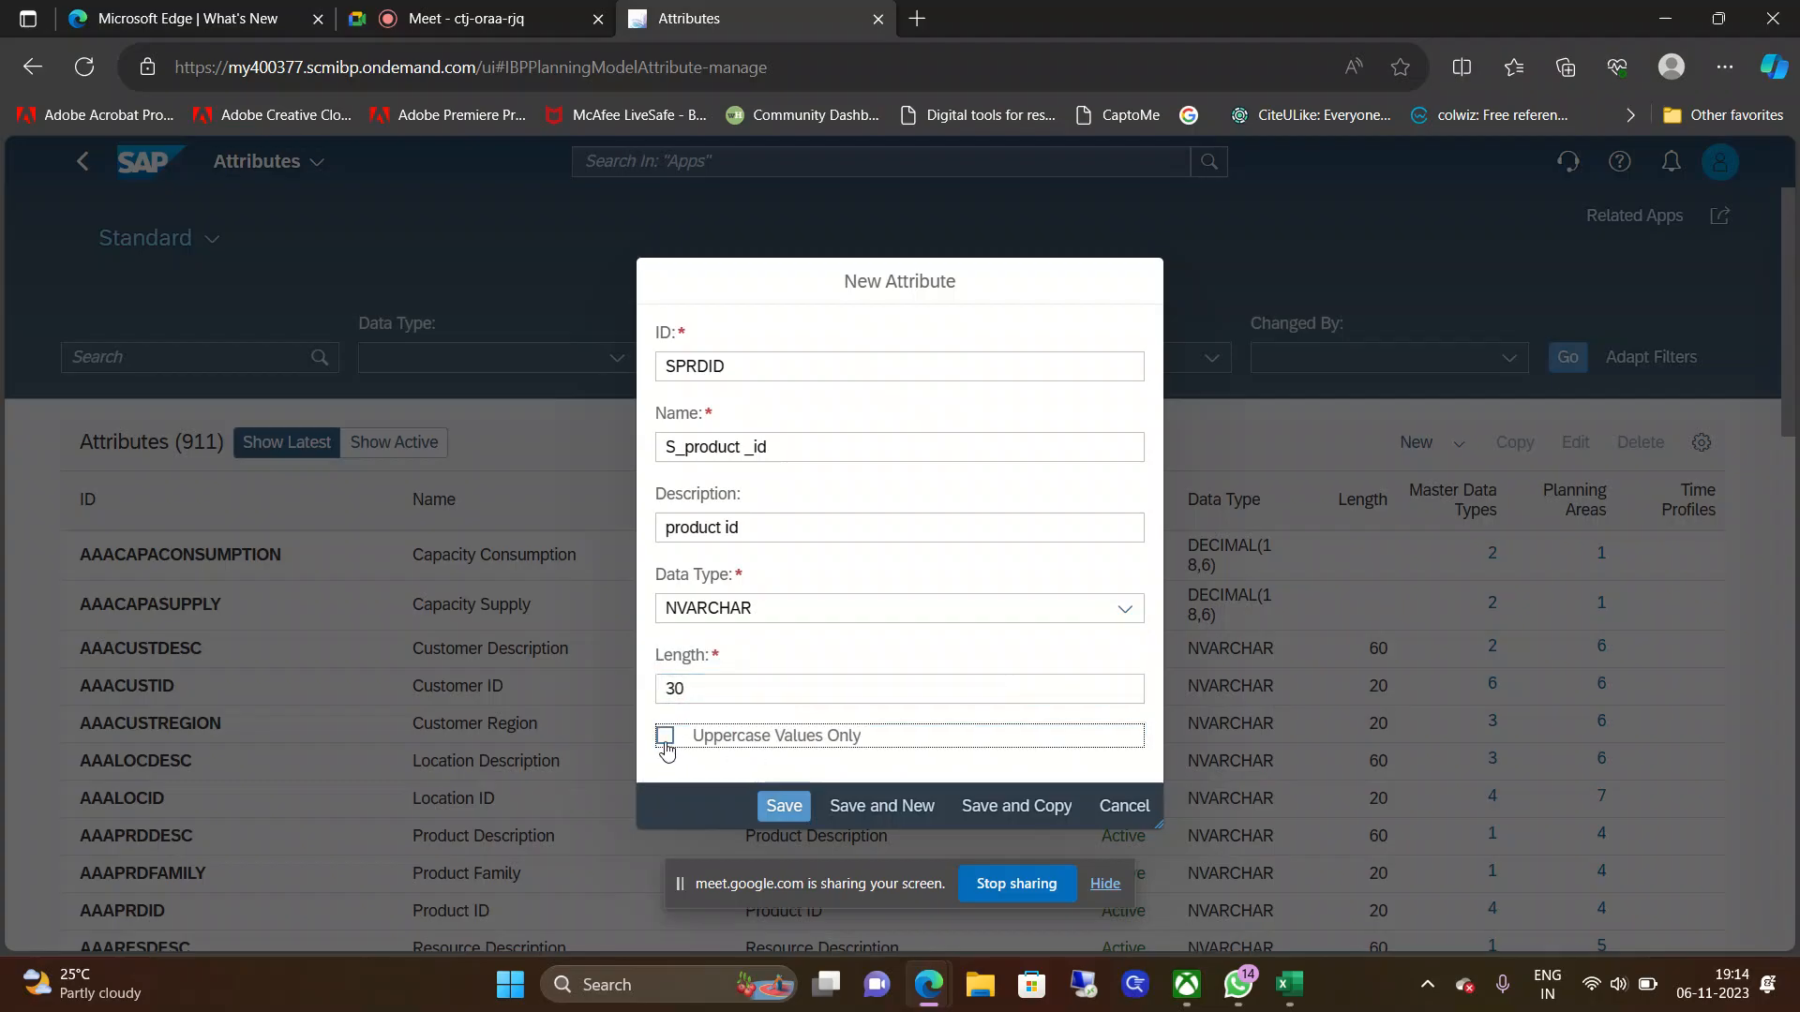
pyautogui.click(666, 744)
# Step: Try to save the attribute with its current ID, change the ID to SPRDID01 and save it
pyautogui.click(719, 445)
pyautogui.click(712, 516)
pyautogui.click(798, 815)
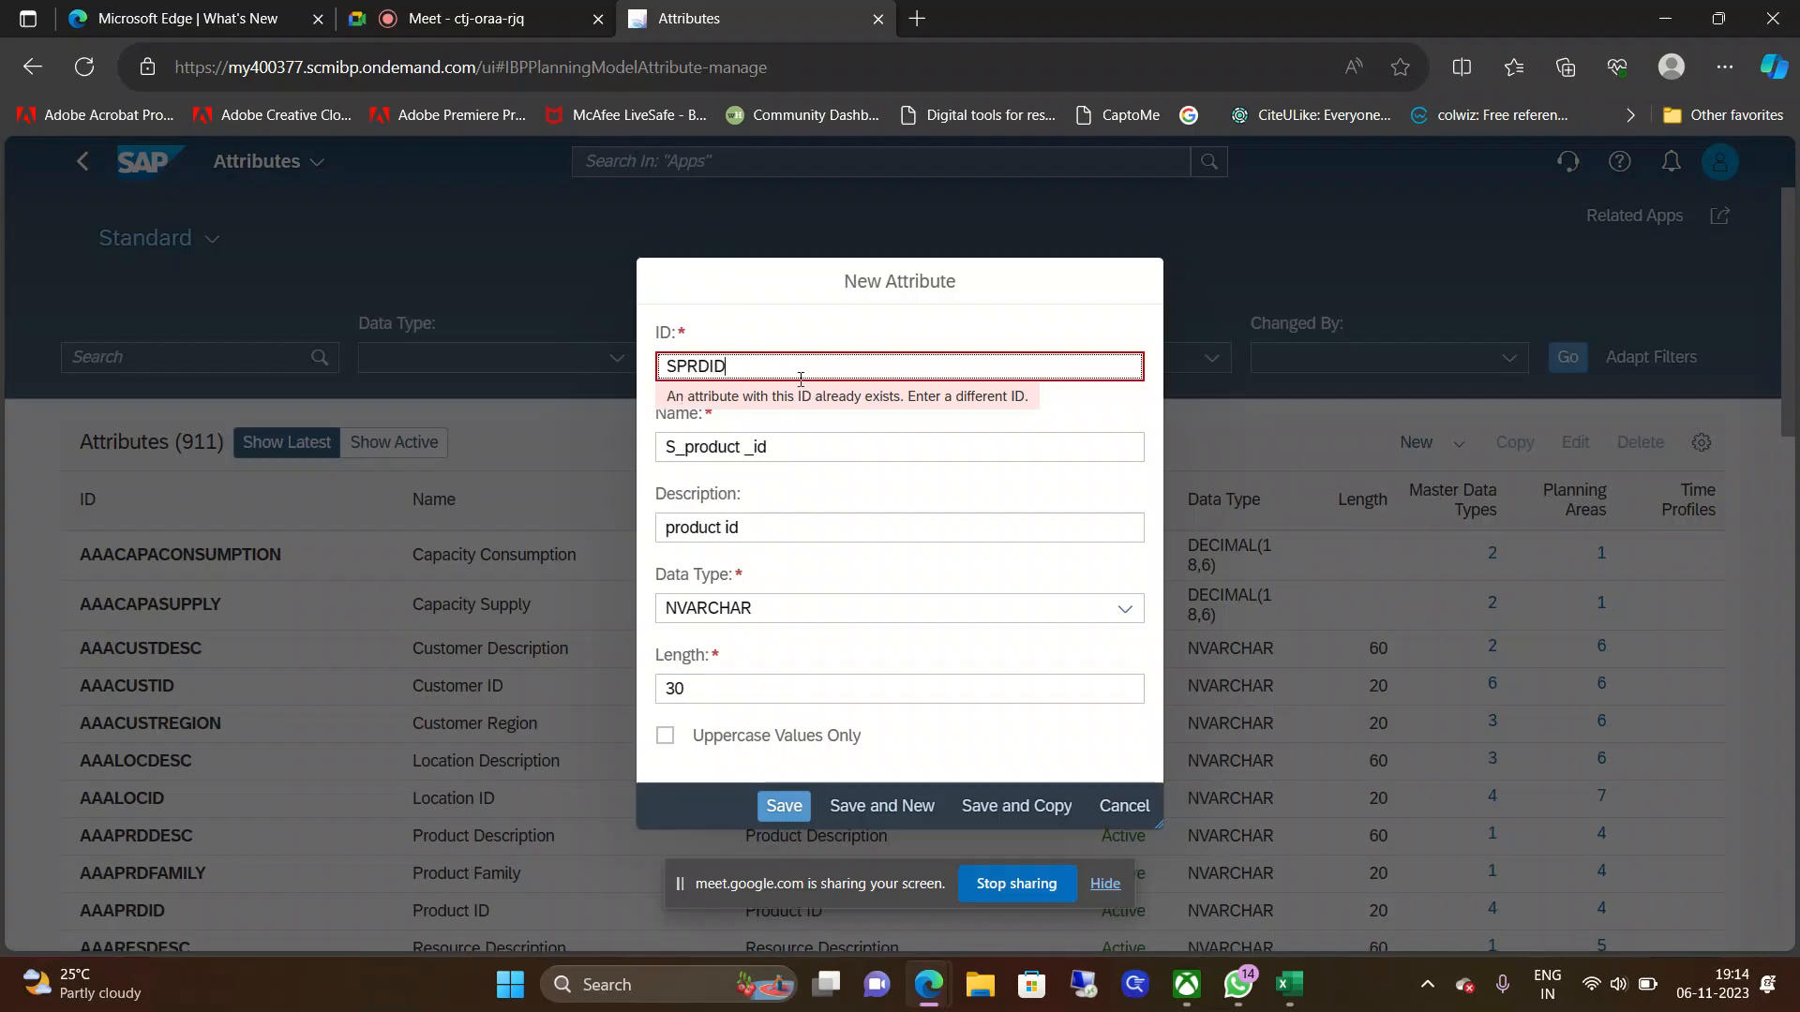
pyautogui.write('01')
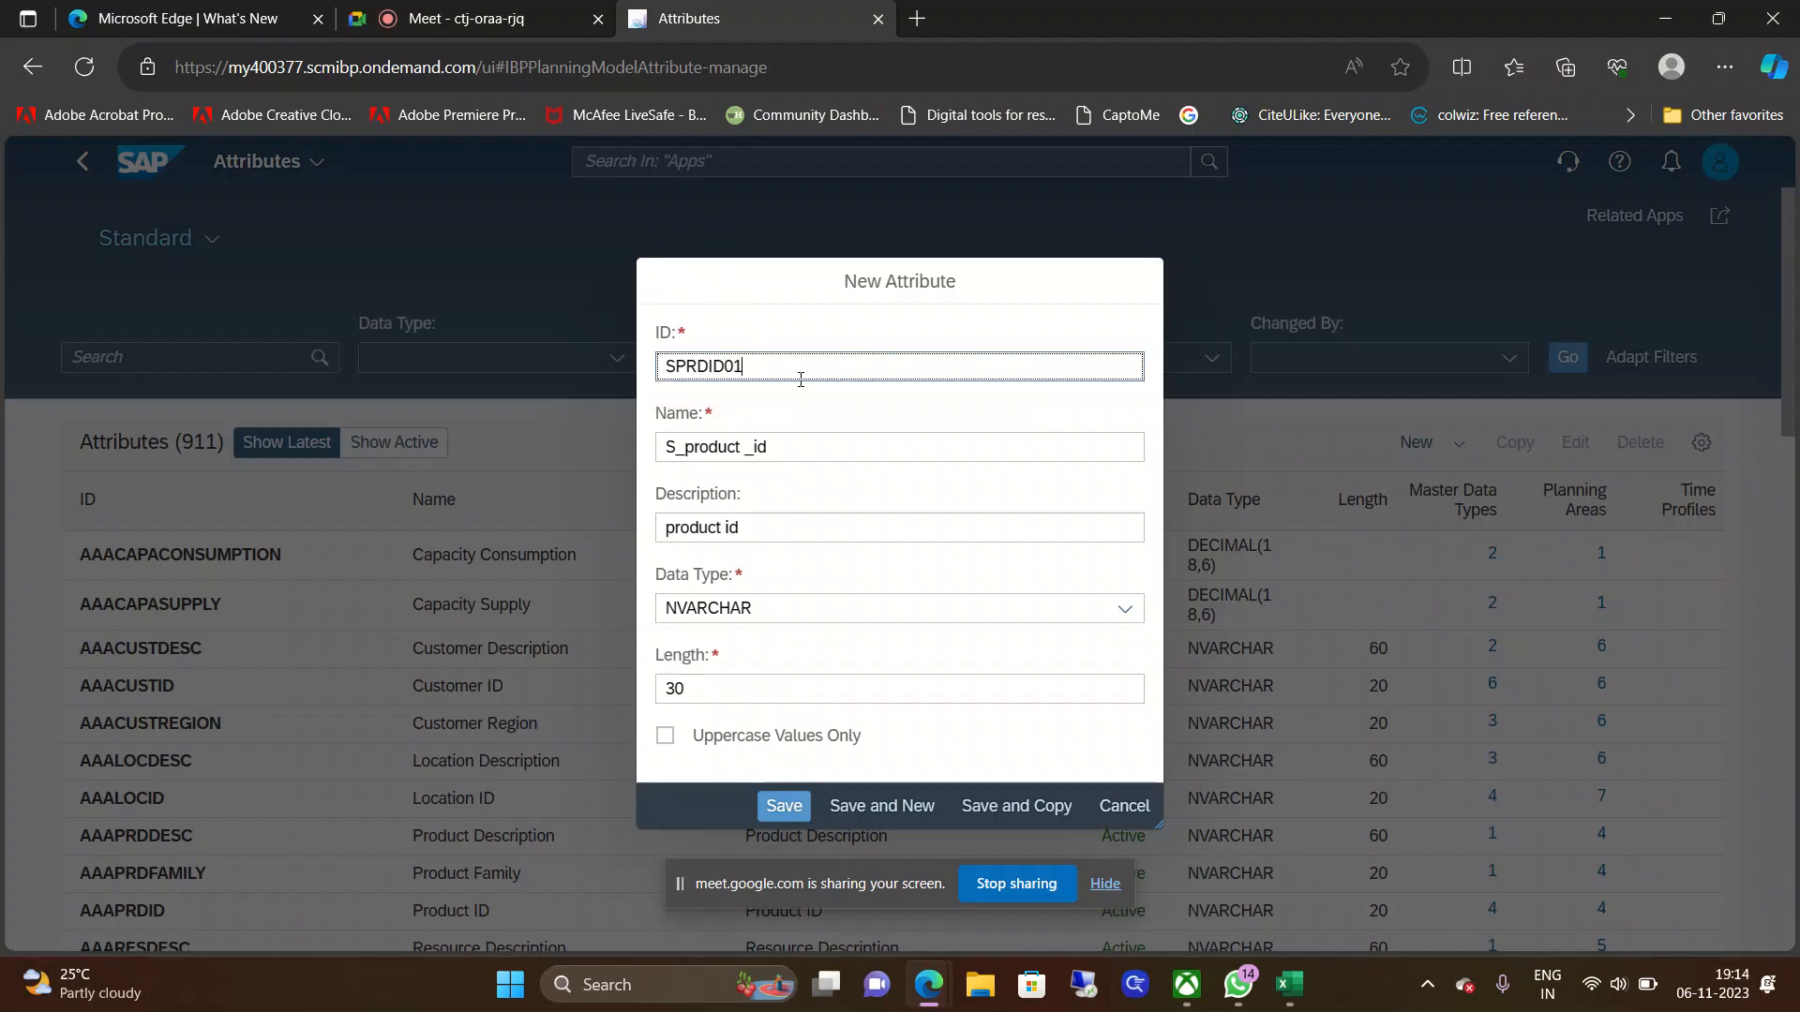
pyautogui.click(785, 807)
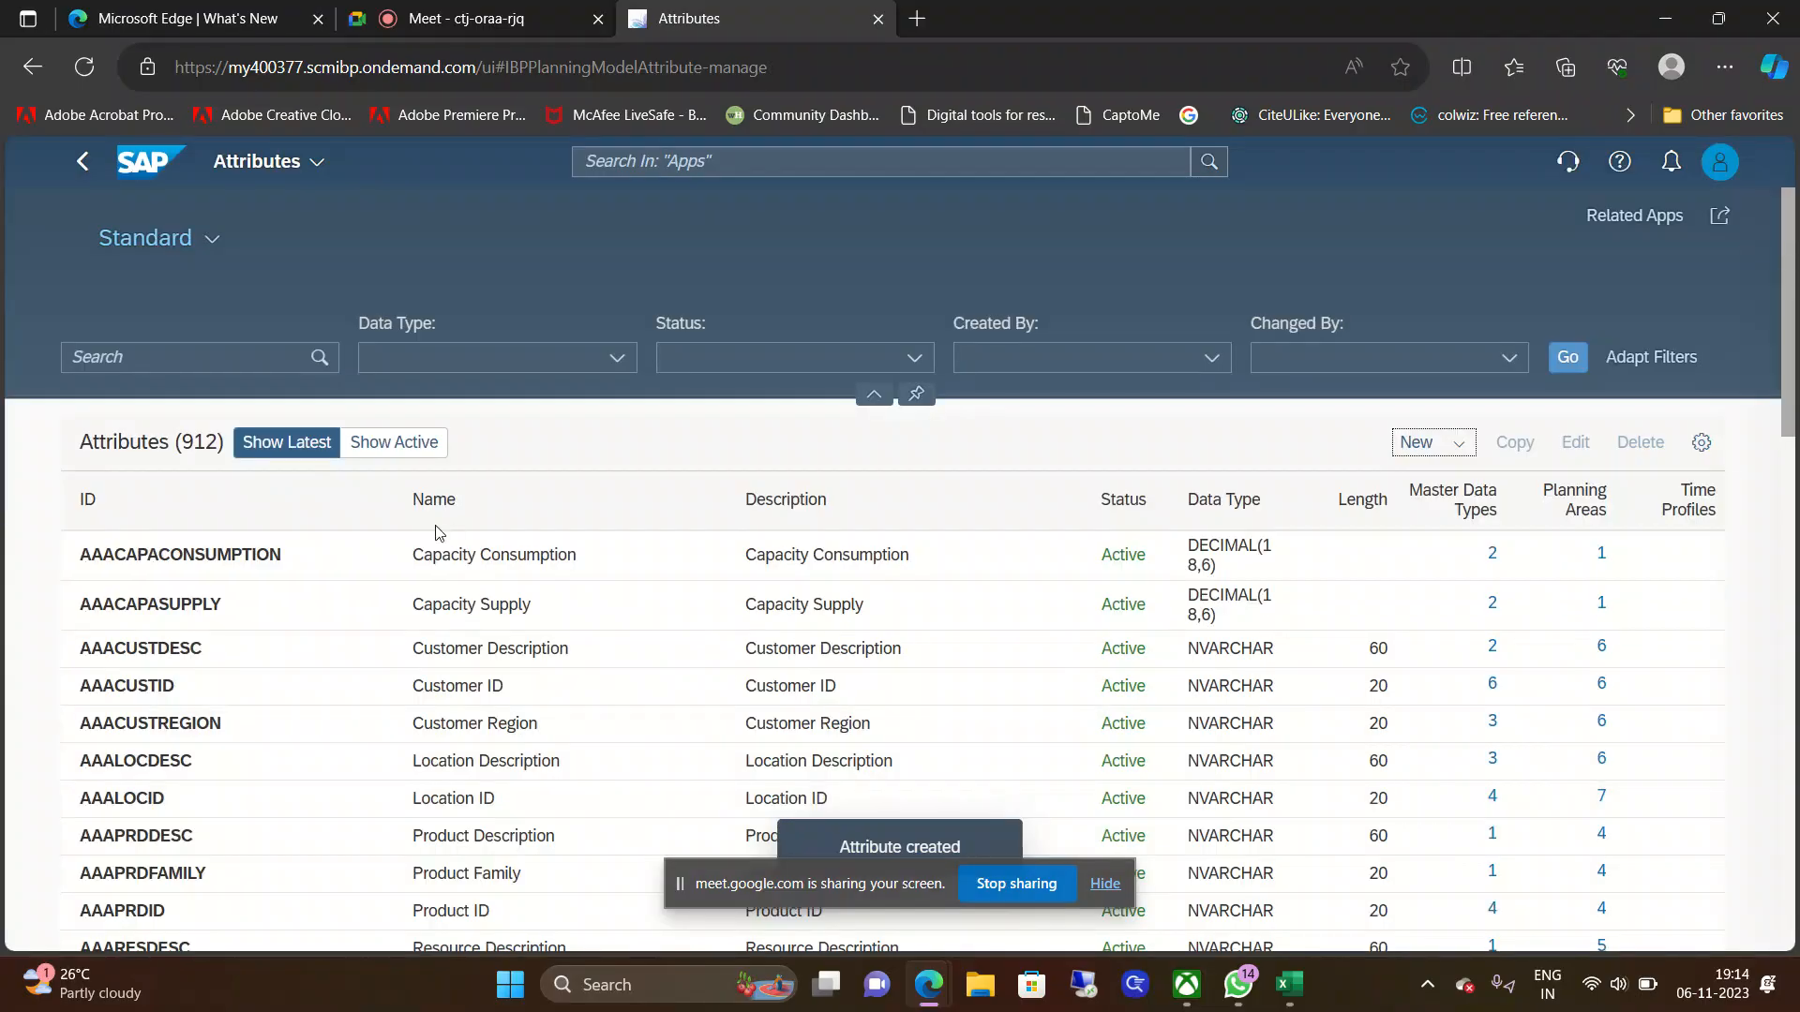
# Step: Search the attributes list for "sprd" to check the newly created product attribute
pyautogui.click(254, 357)
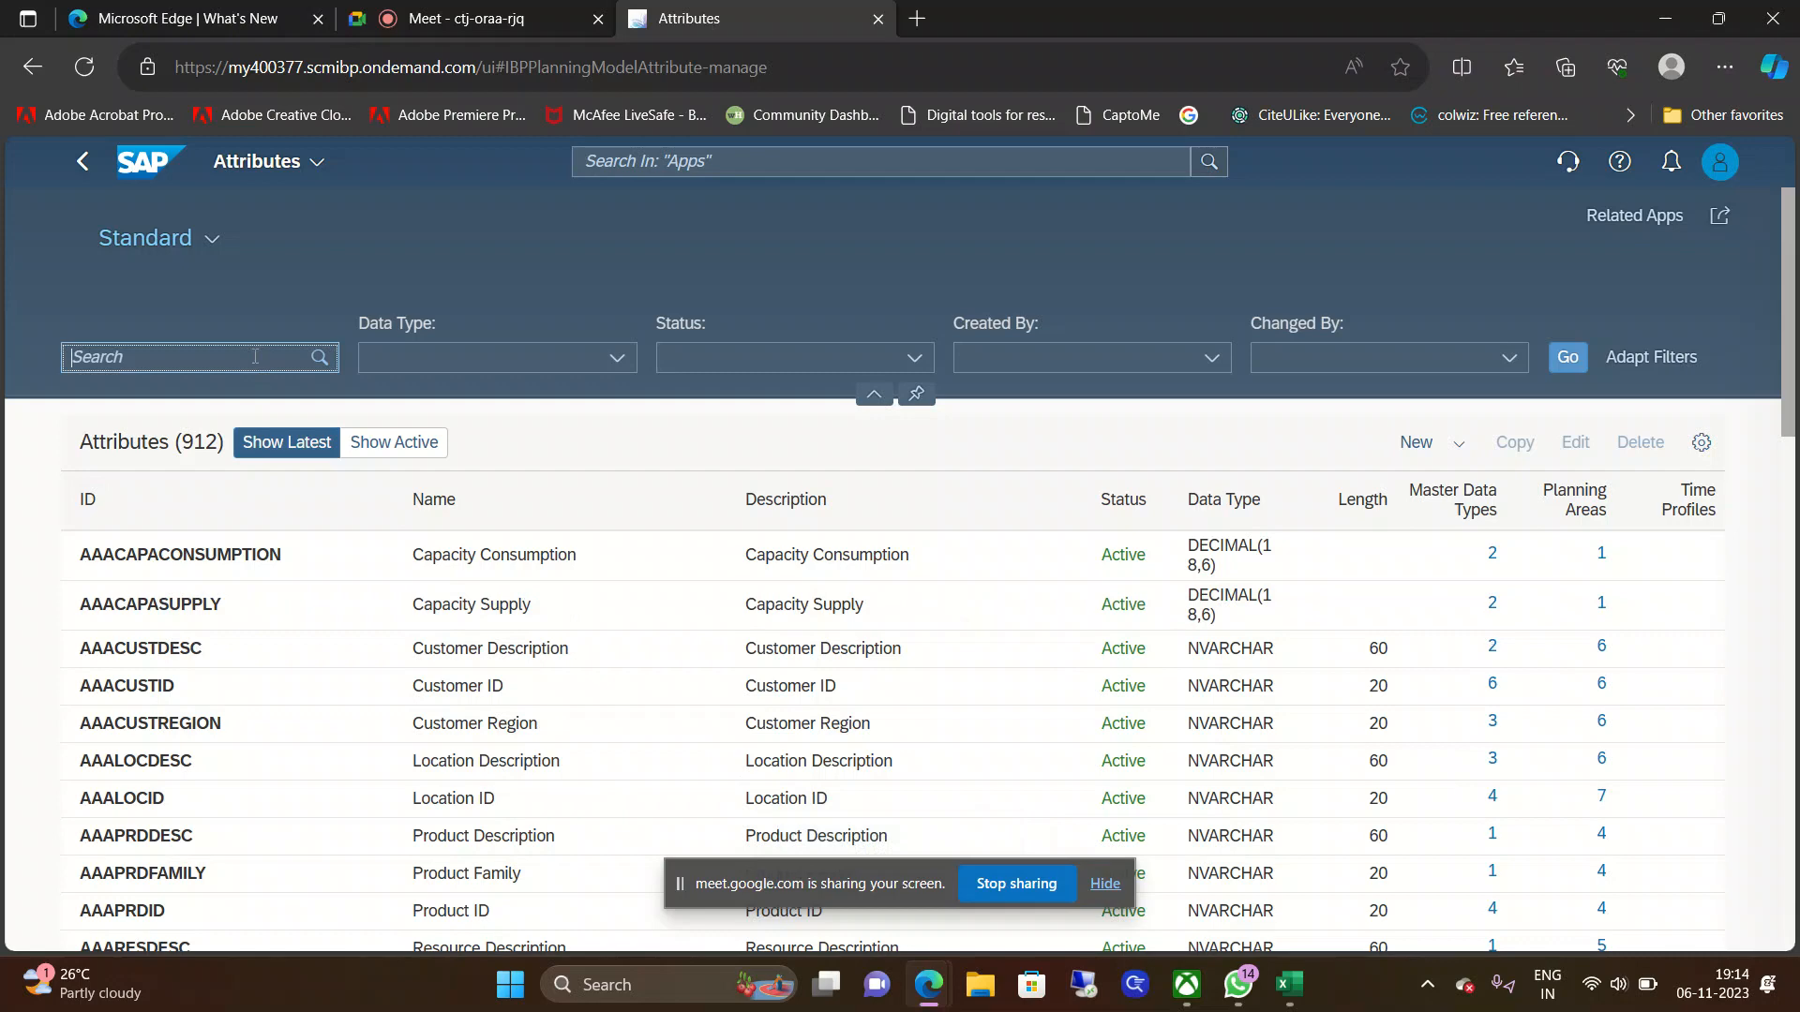
pyautogui.write('sprd')
pyautogui.press('Return')
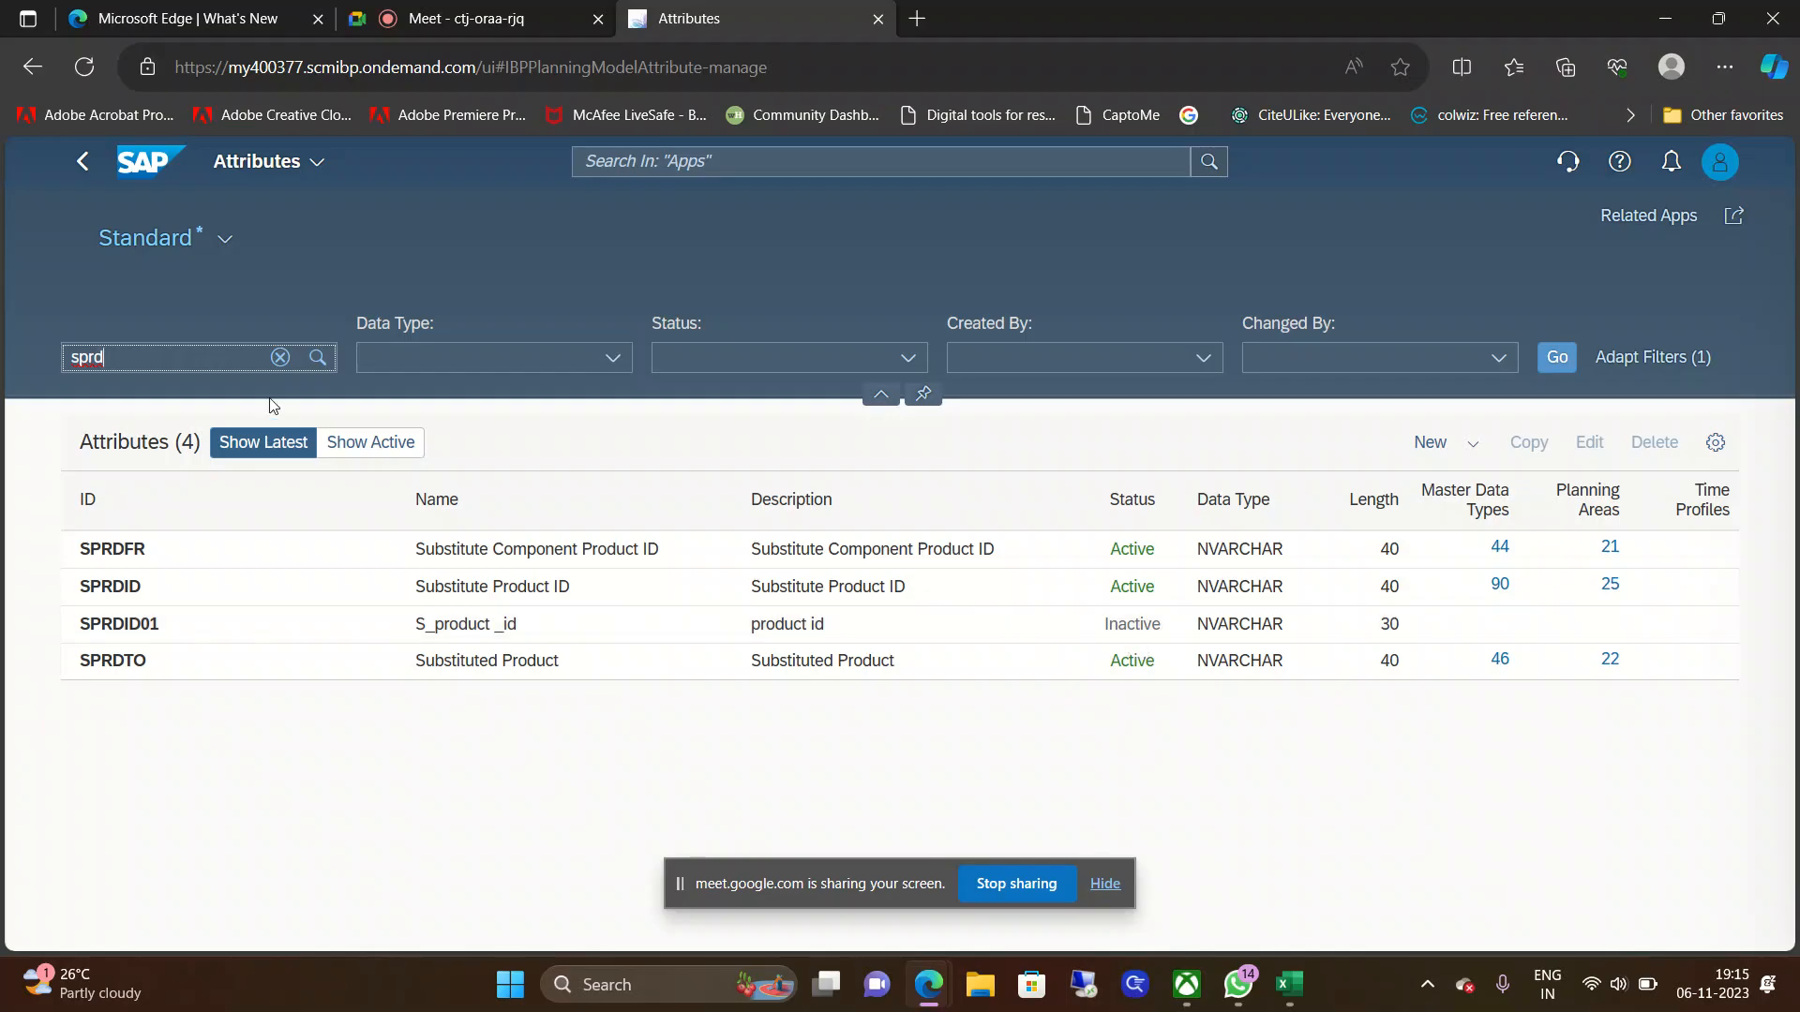
pyautogui.click(311, 171)
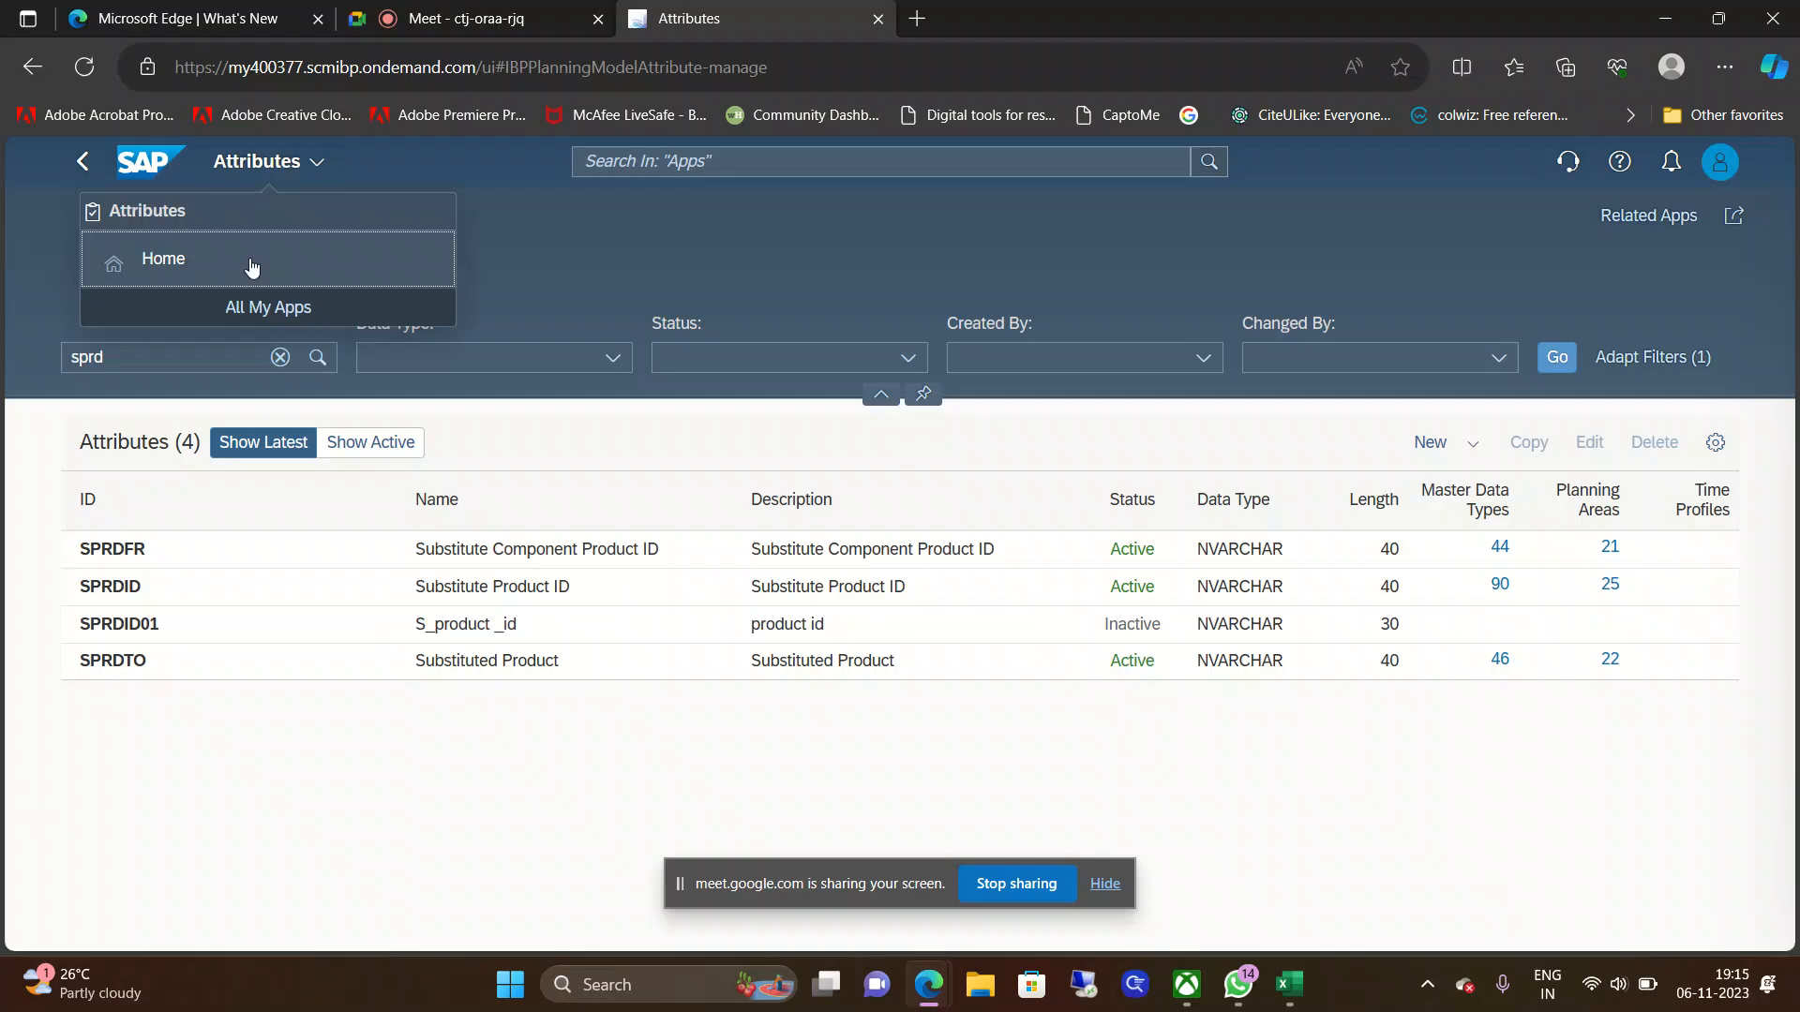
pyautogui.click(591, 287)
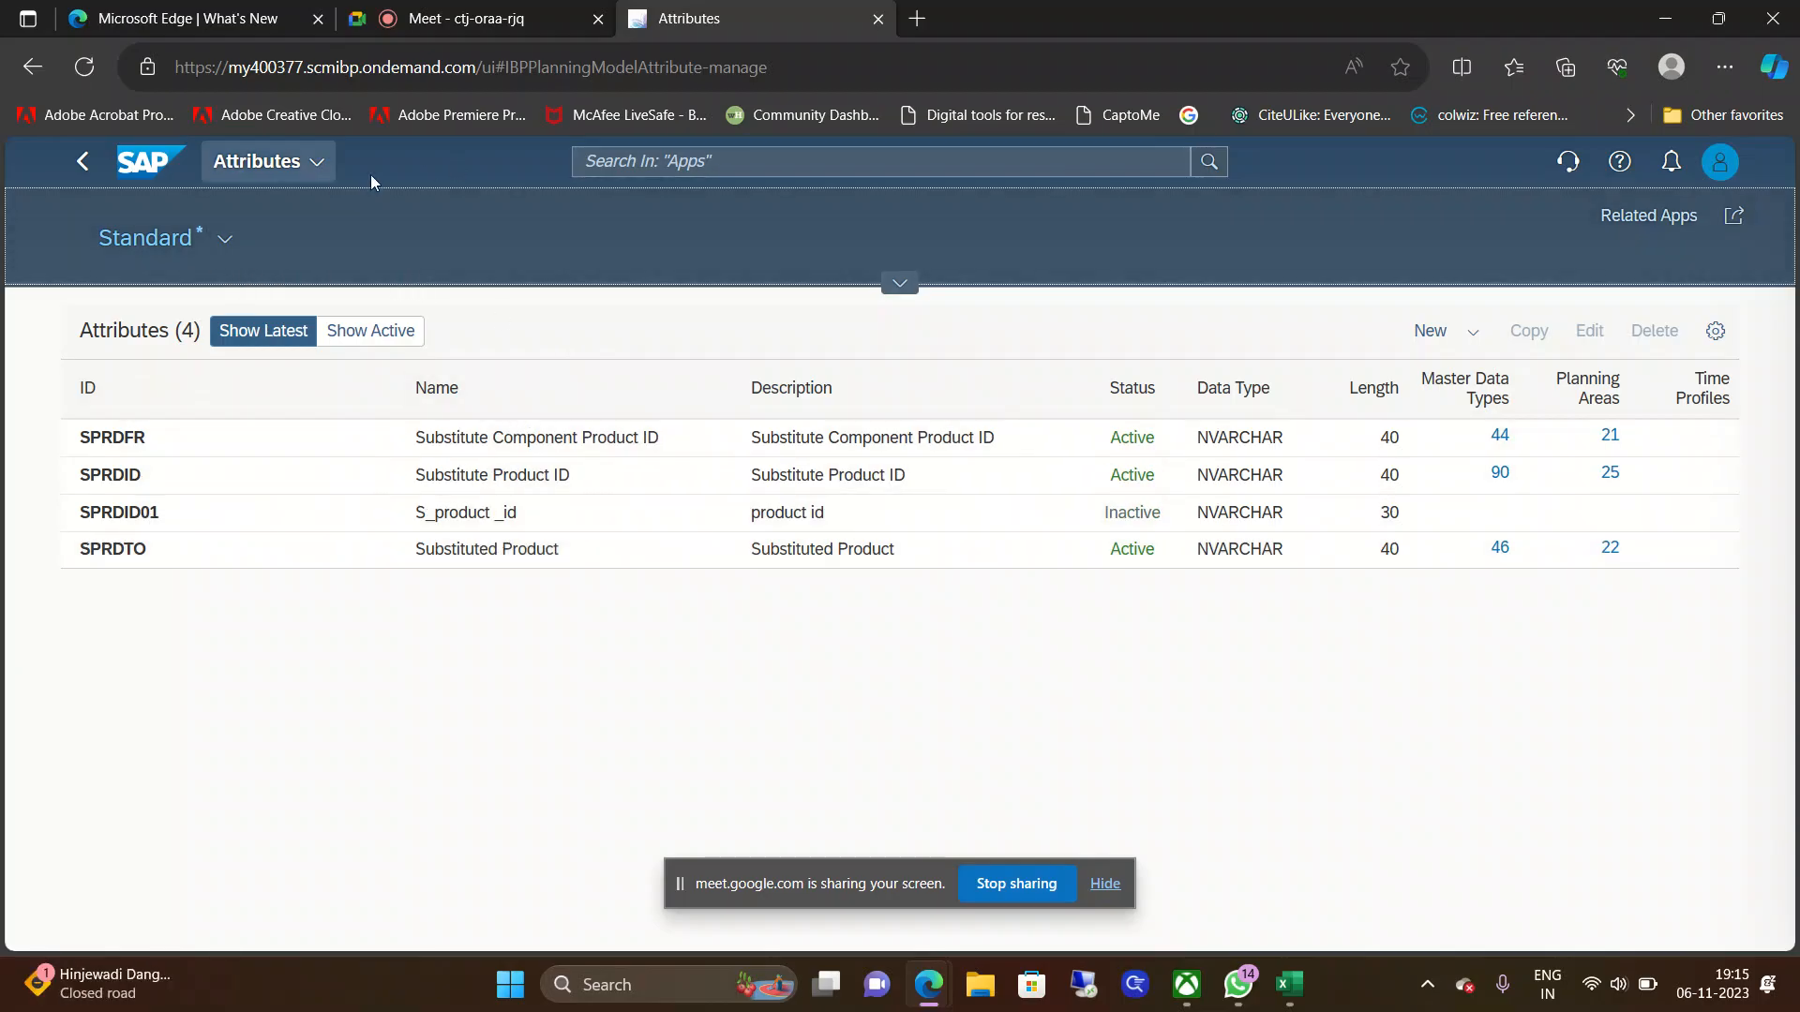
# Step: Start another new attribute with the ID SCUSTID01
pyautogui.click(1438, 343)
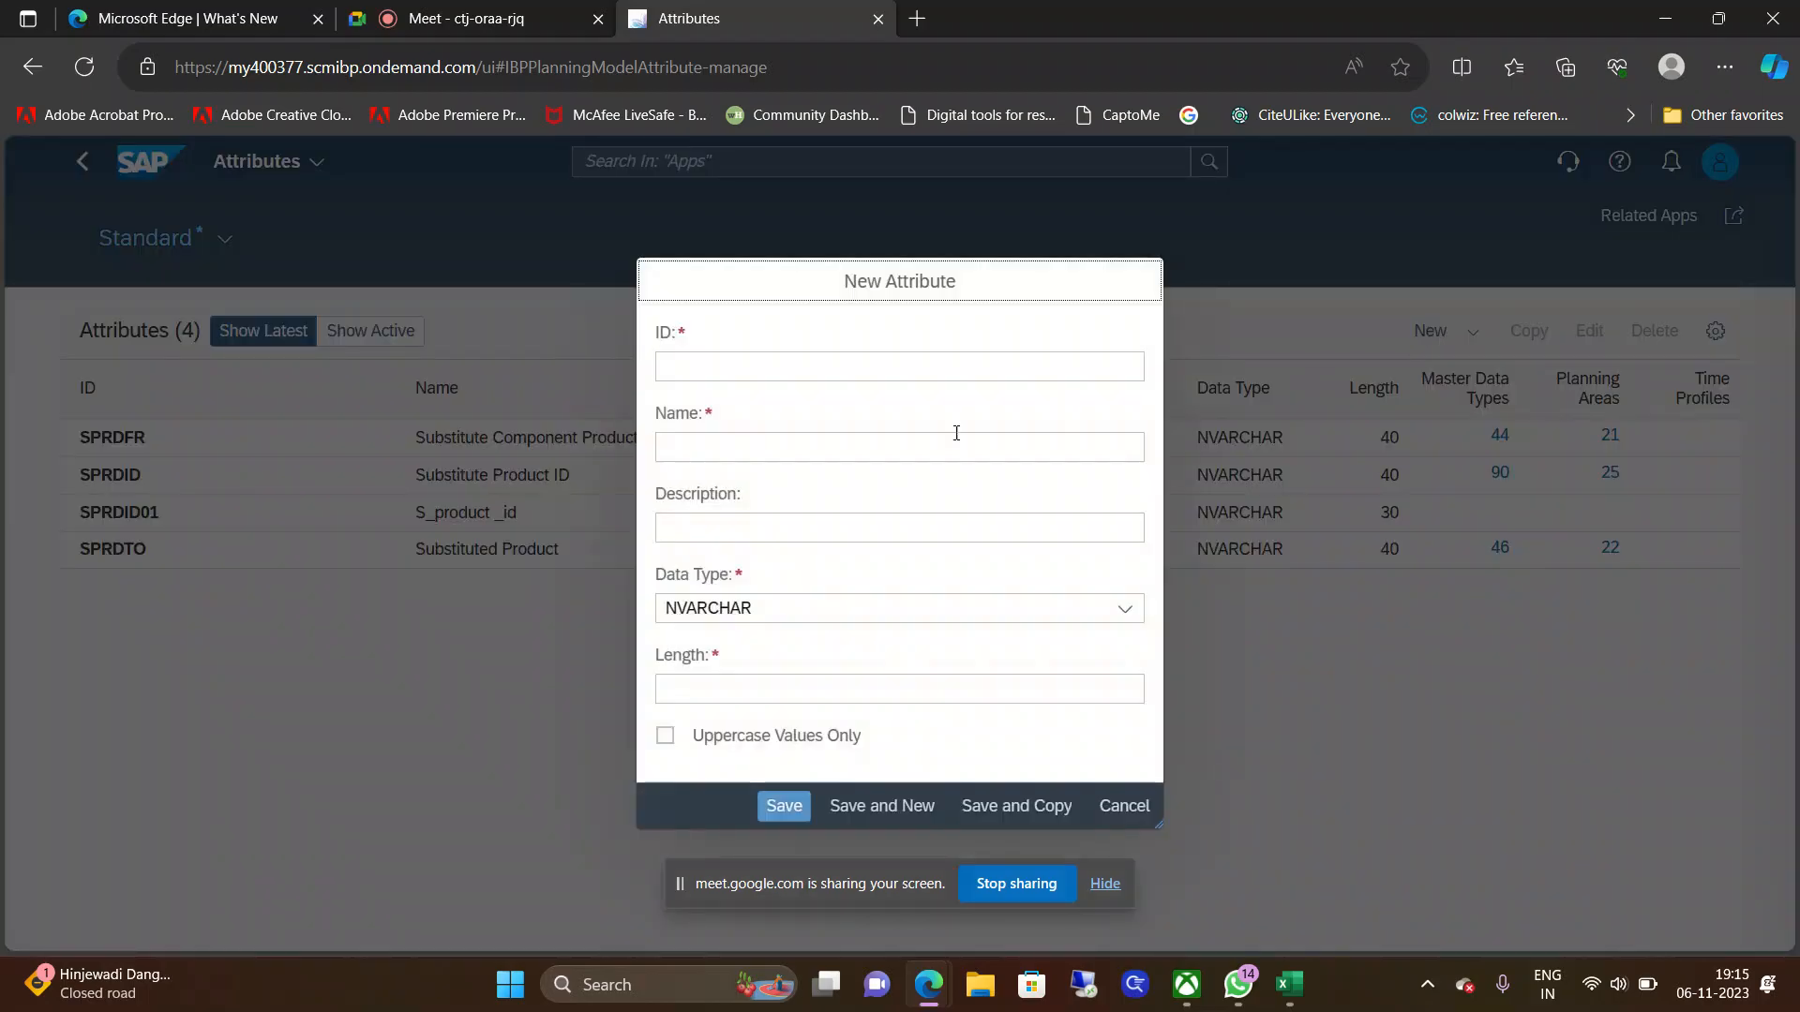
pyautogui.click(877, 366)
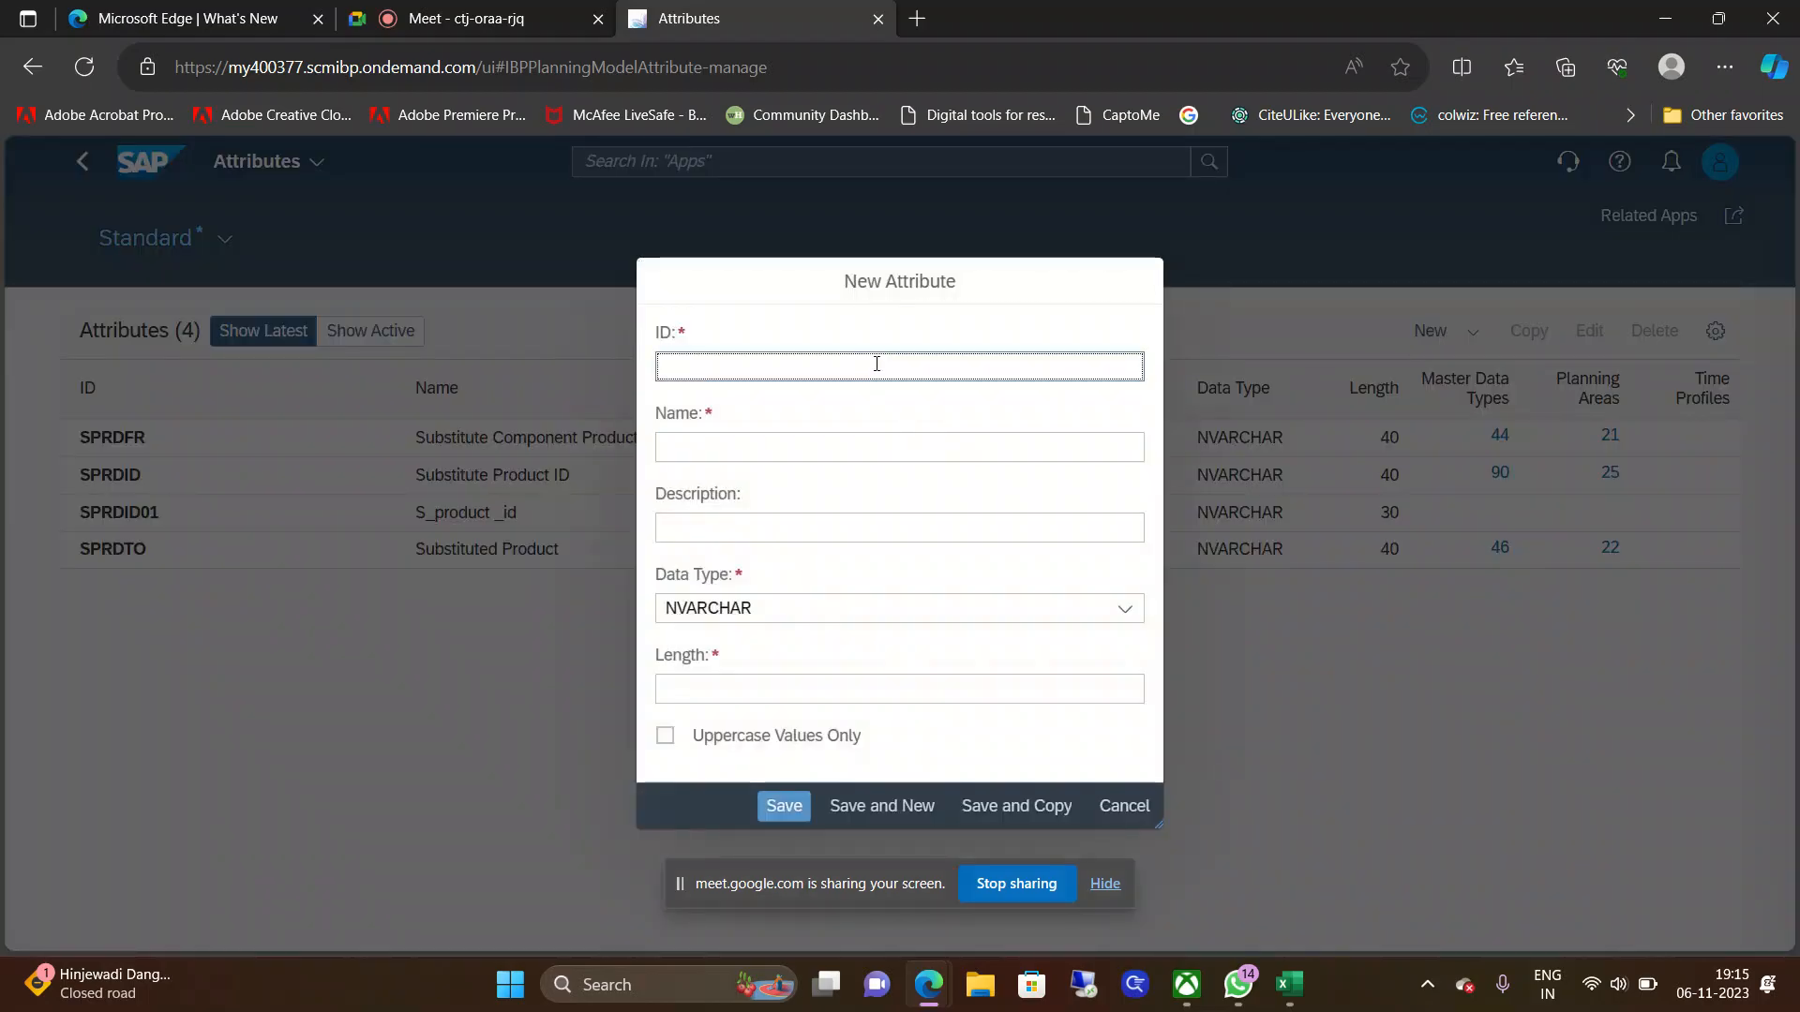
pyautogui.write('SCUS')
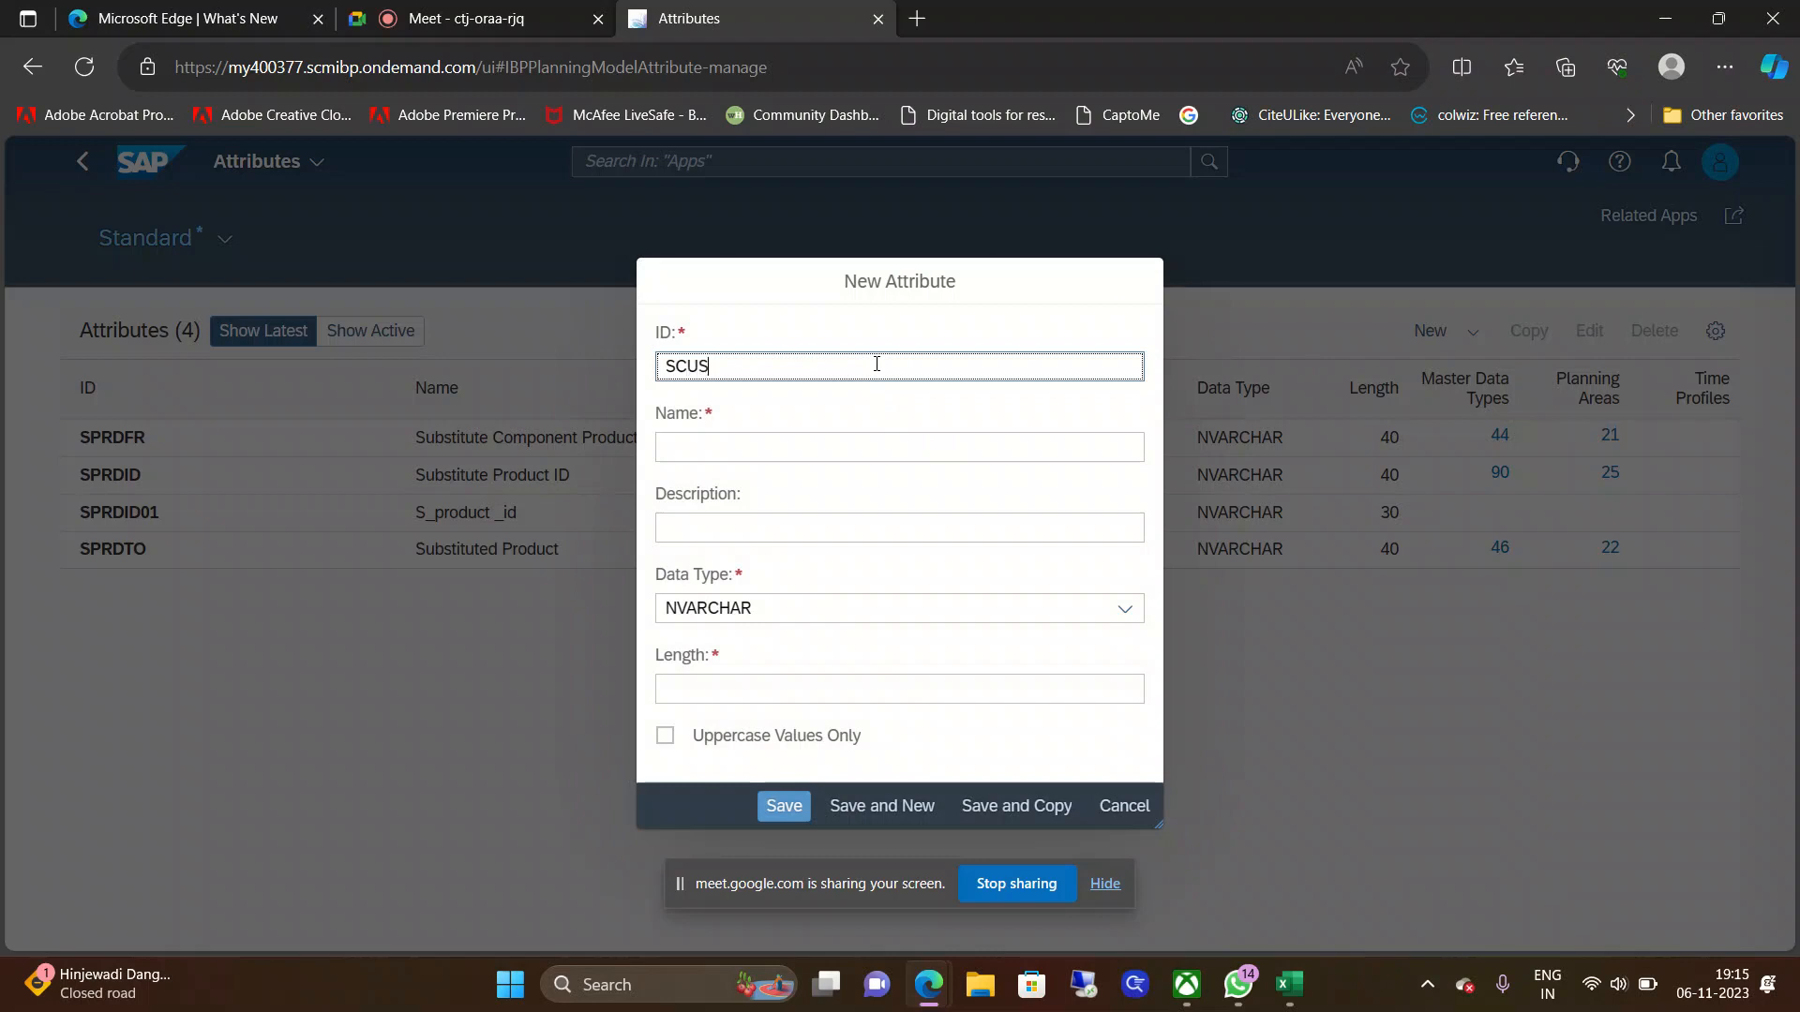
pyautogui.write('TID01')
# Step: Enter "S_cust_id" as the name of the customer attribute
pyautogui.click(782, 448)
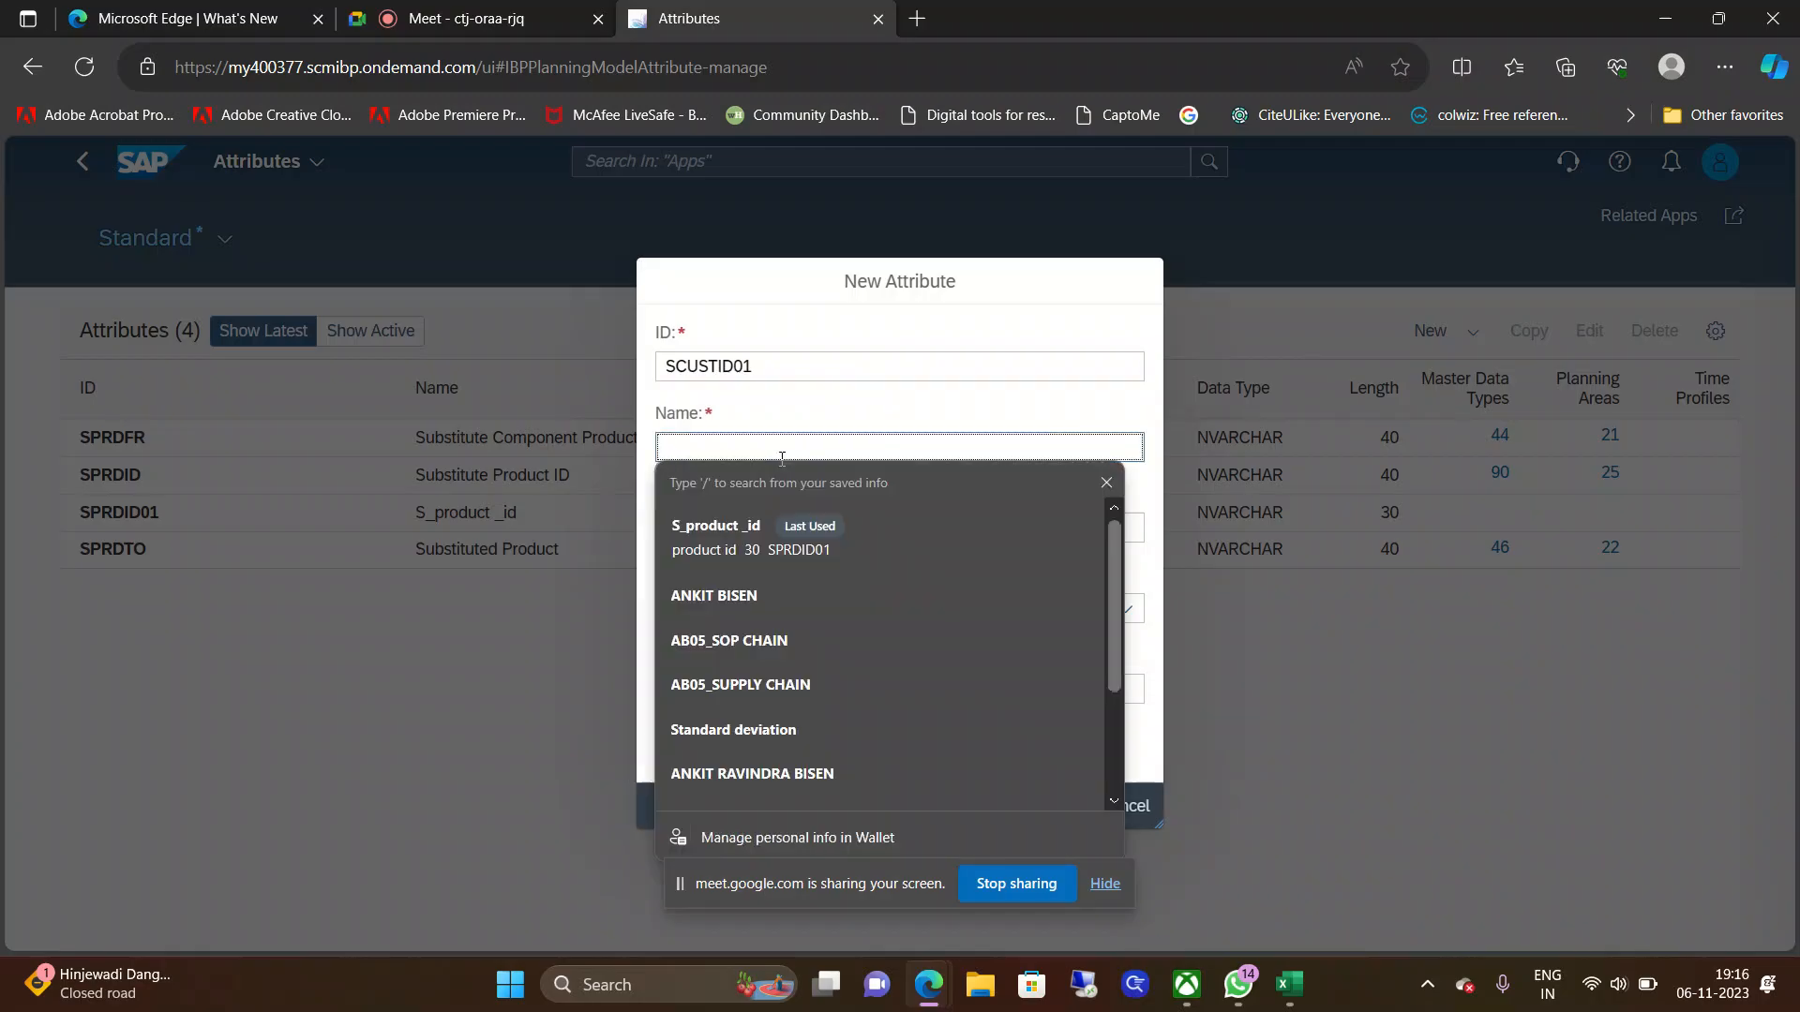
pyautogui.moveTo(771, 376); pyautogui.dragTo(660, 391)
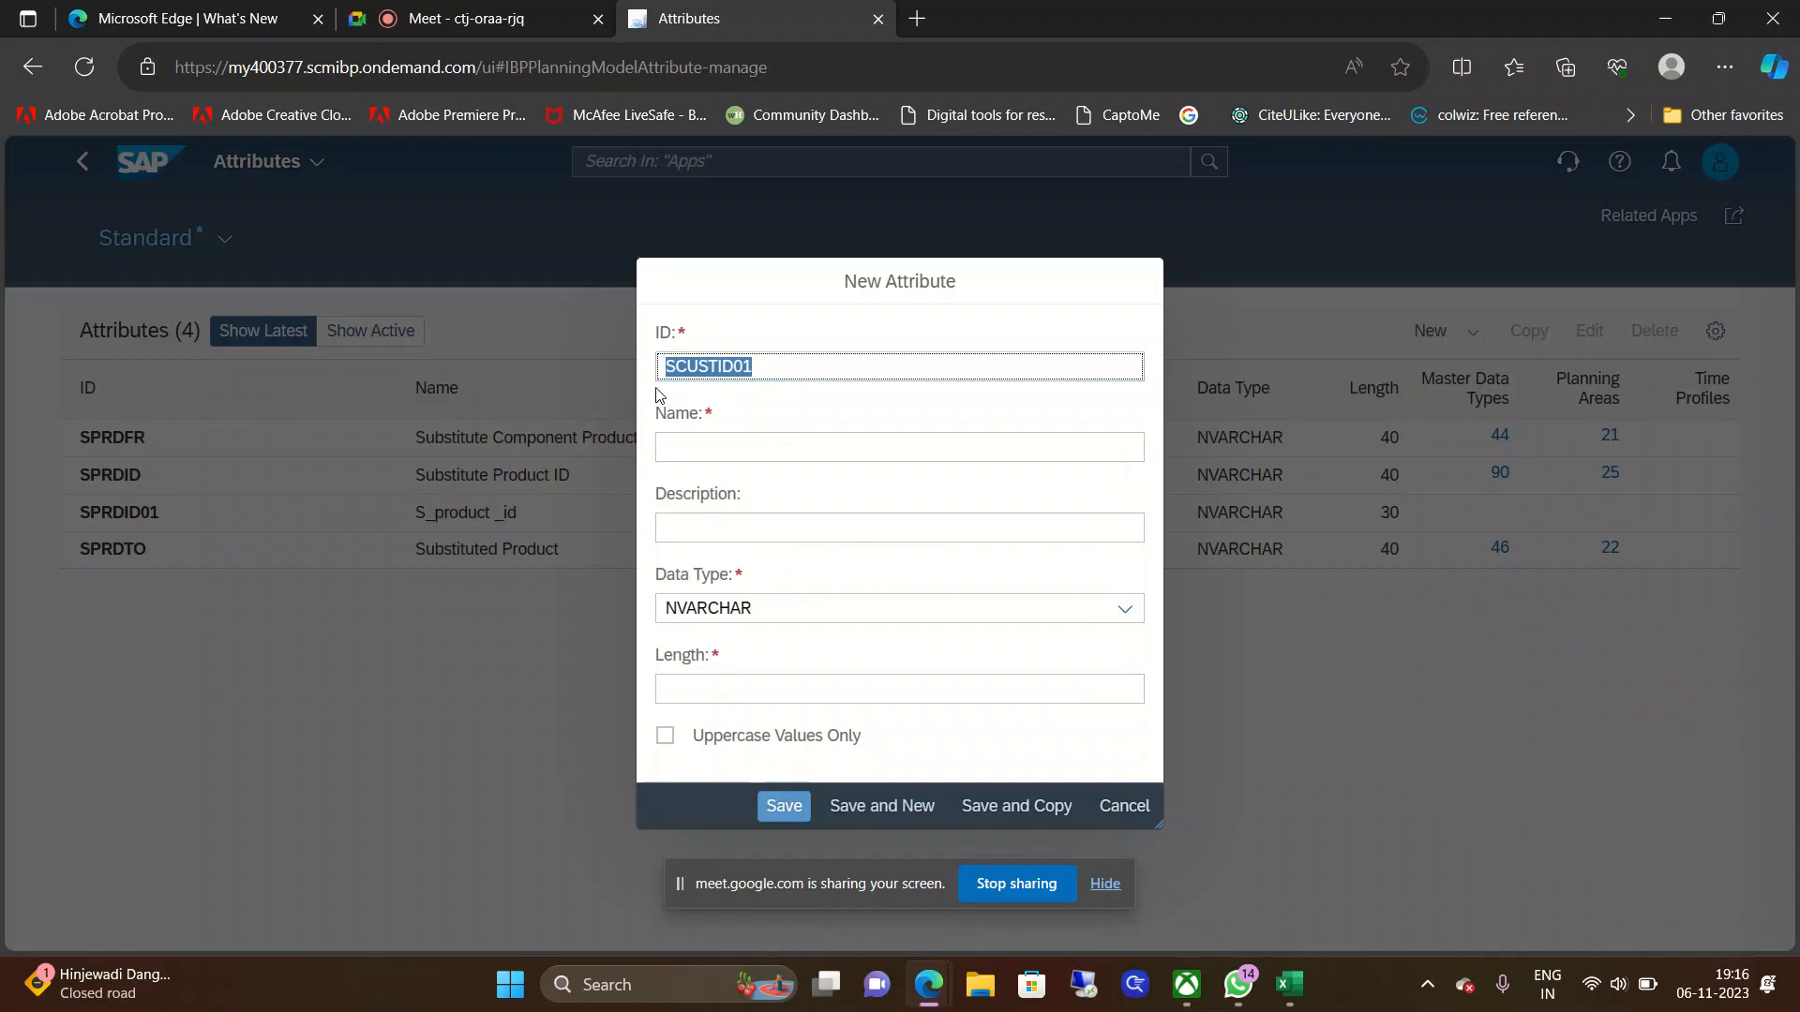
pyautogui.click(660, 391)
pyautogui.click(698, 444)
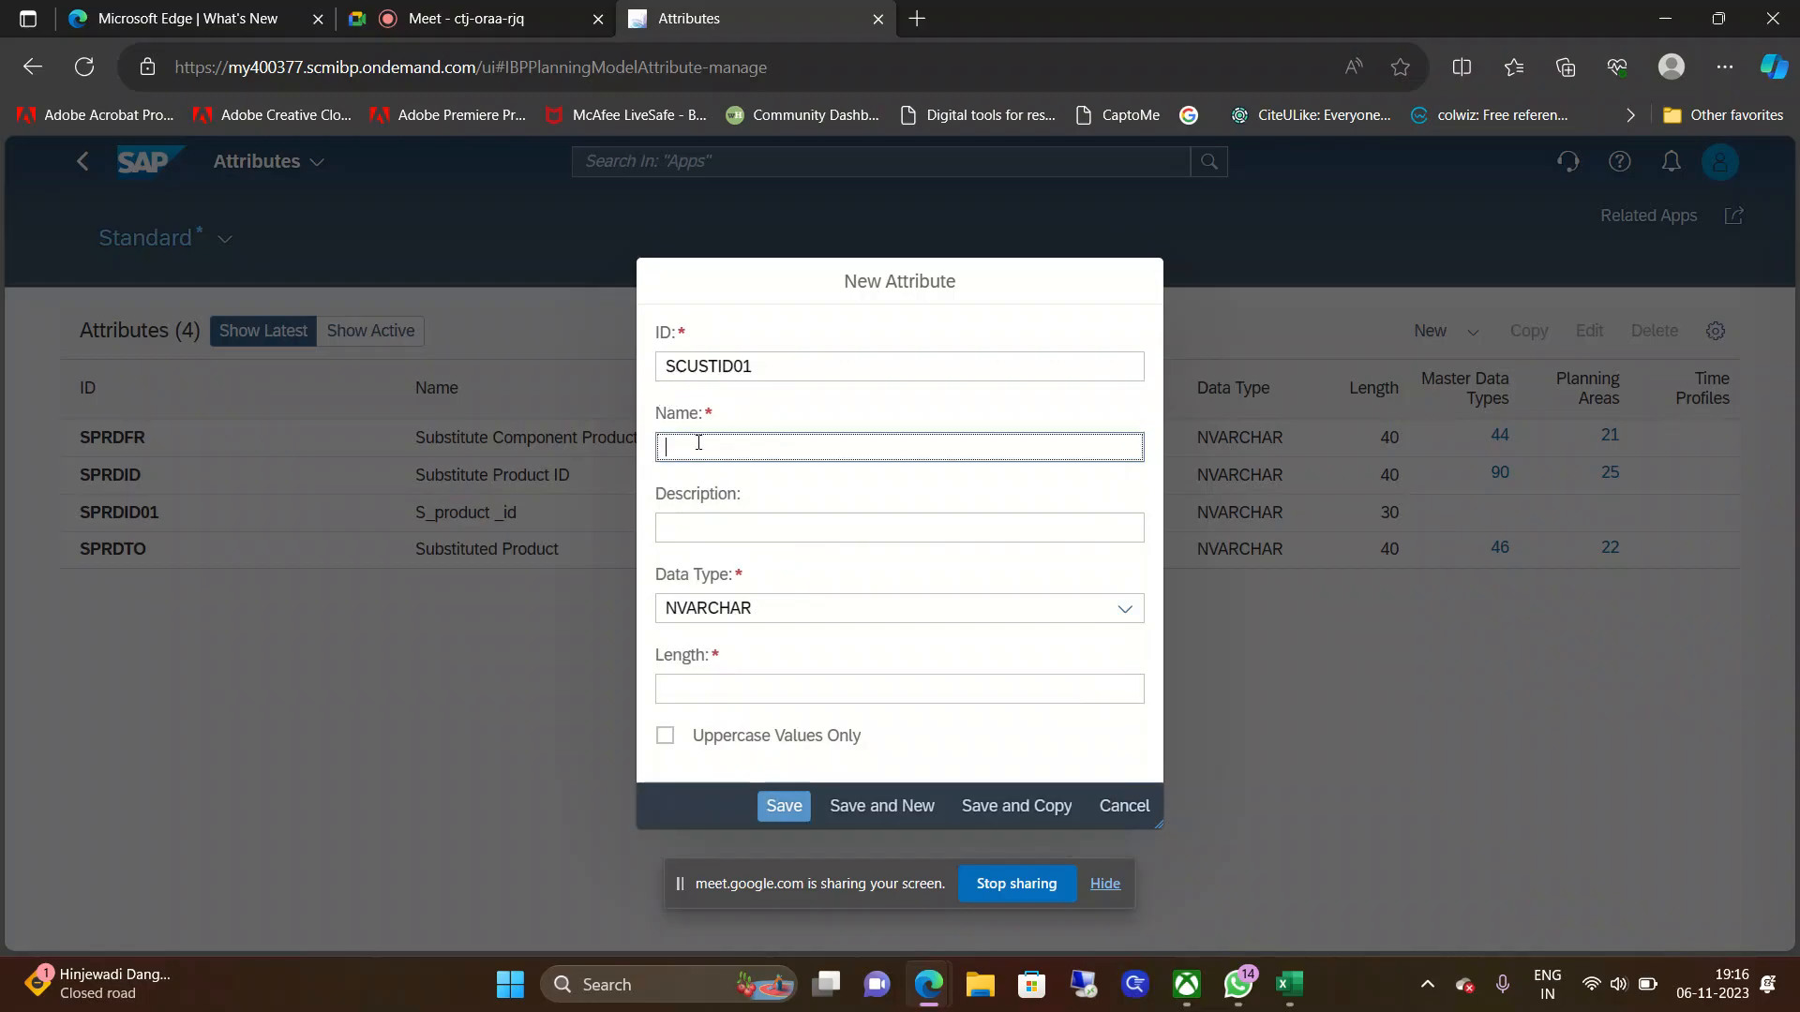
pyautogui.write('S_c')
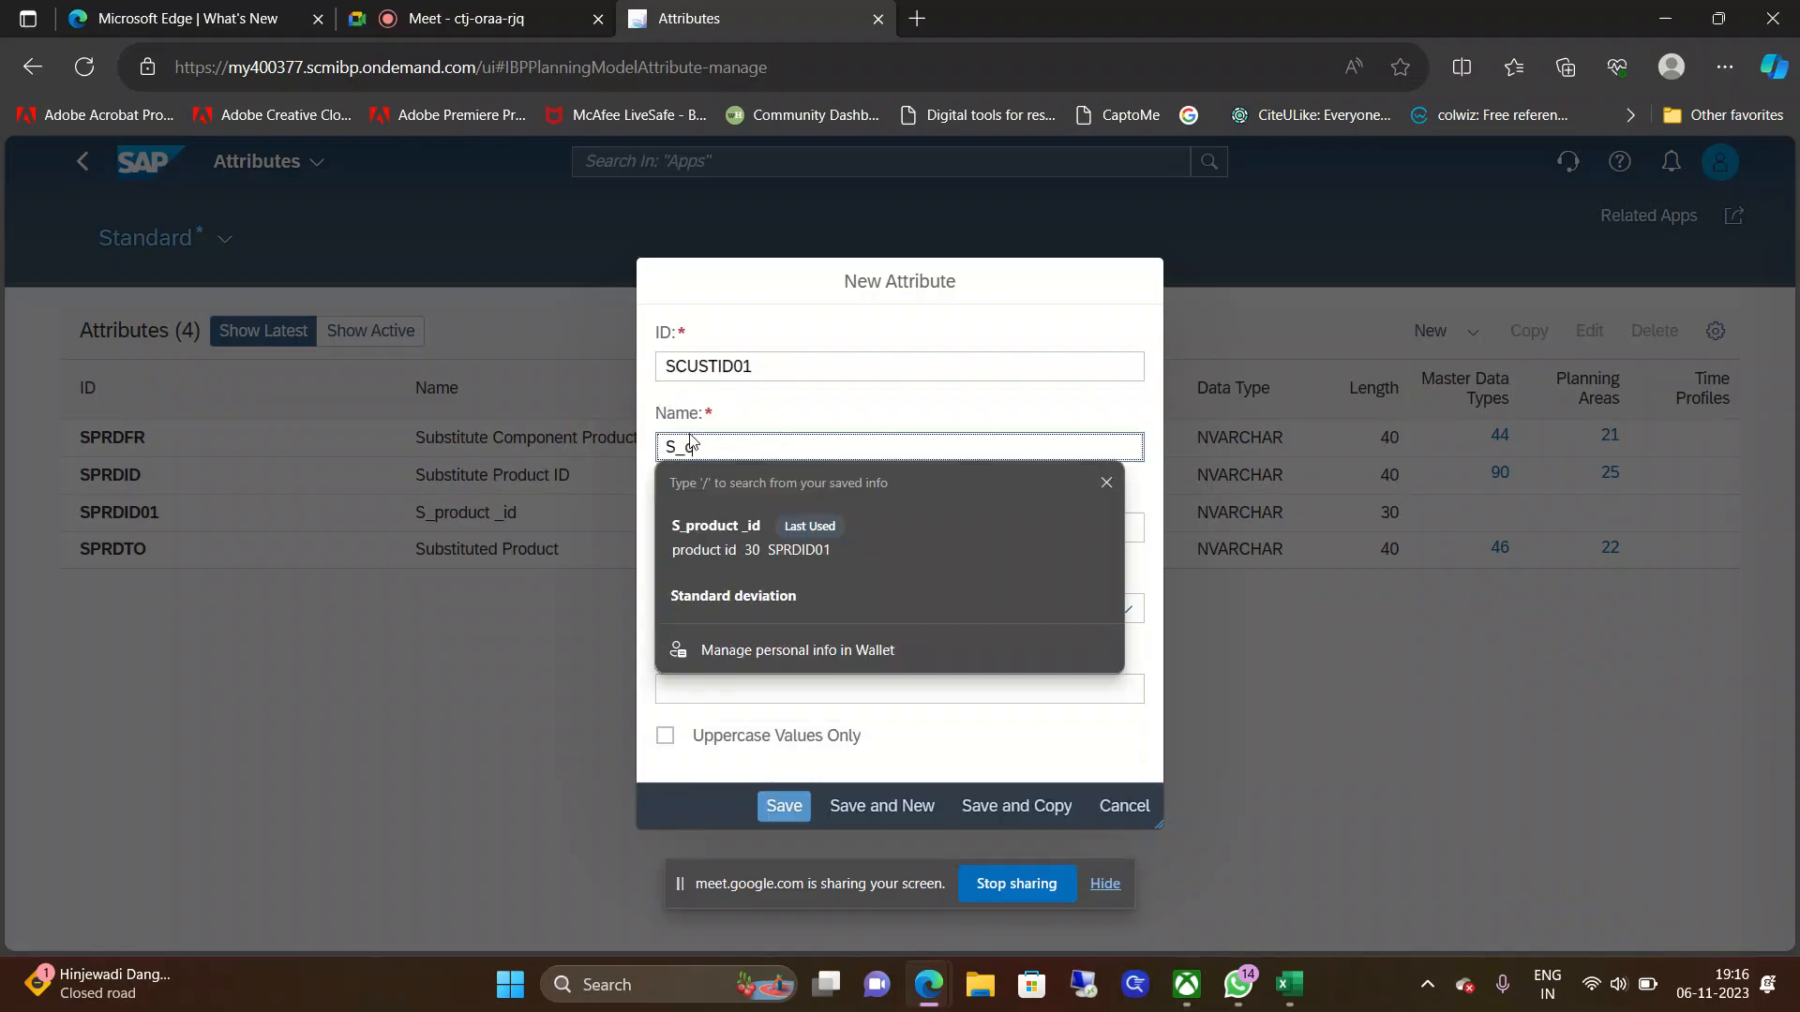
pyautogui.write('ust_id')
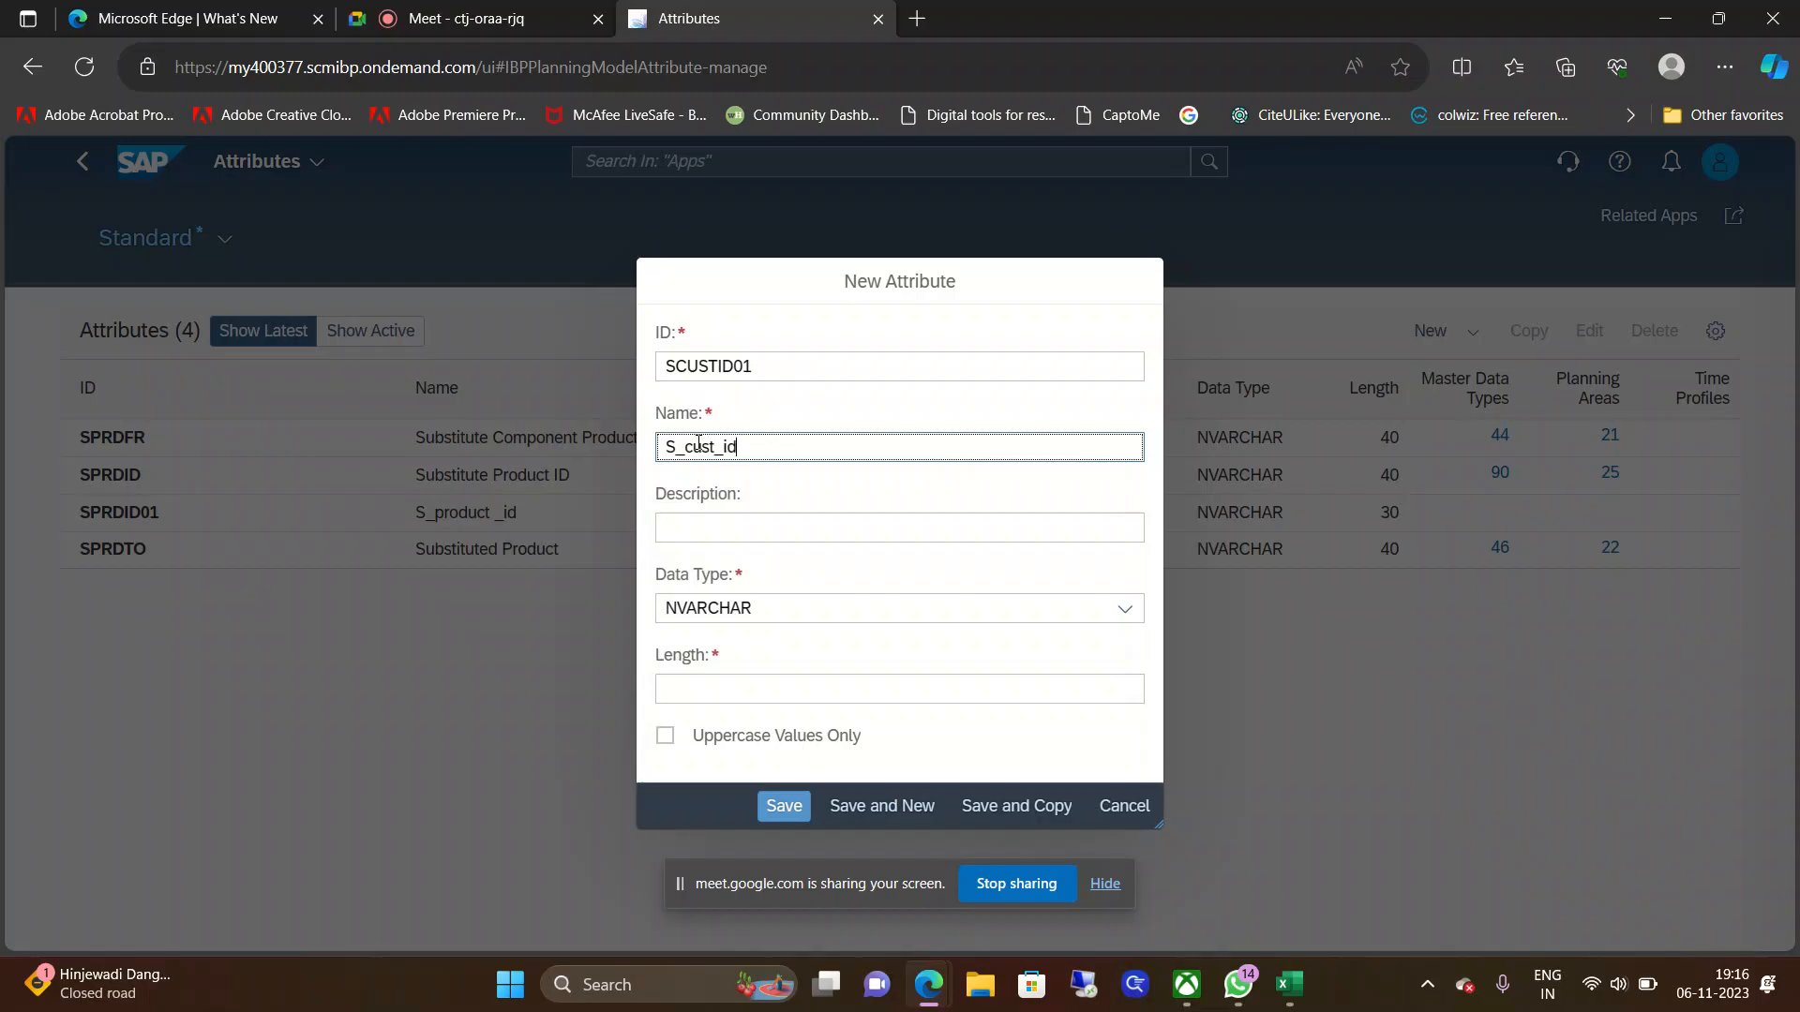
# Step: Describe the attribute as "Customer ID", set its length to 30 and save it
pyautogui.click(743, 533)
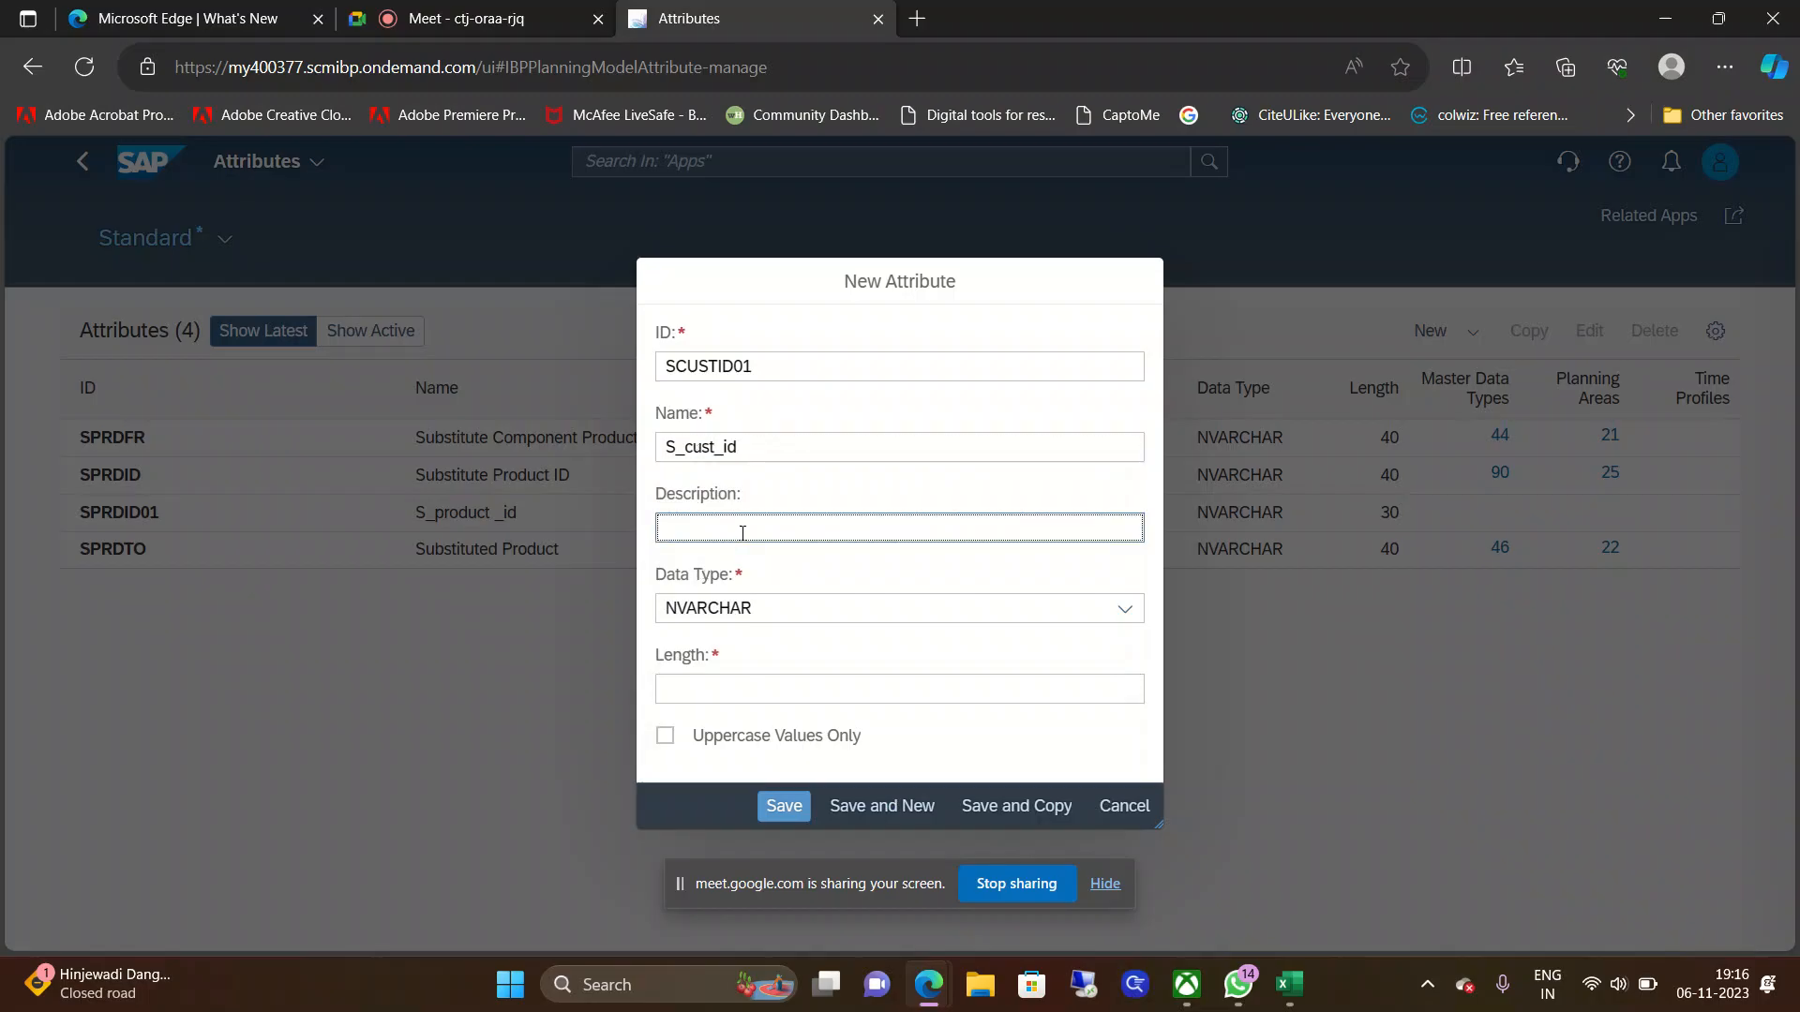
pyautogui.write('Customer ID')
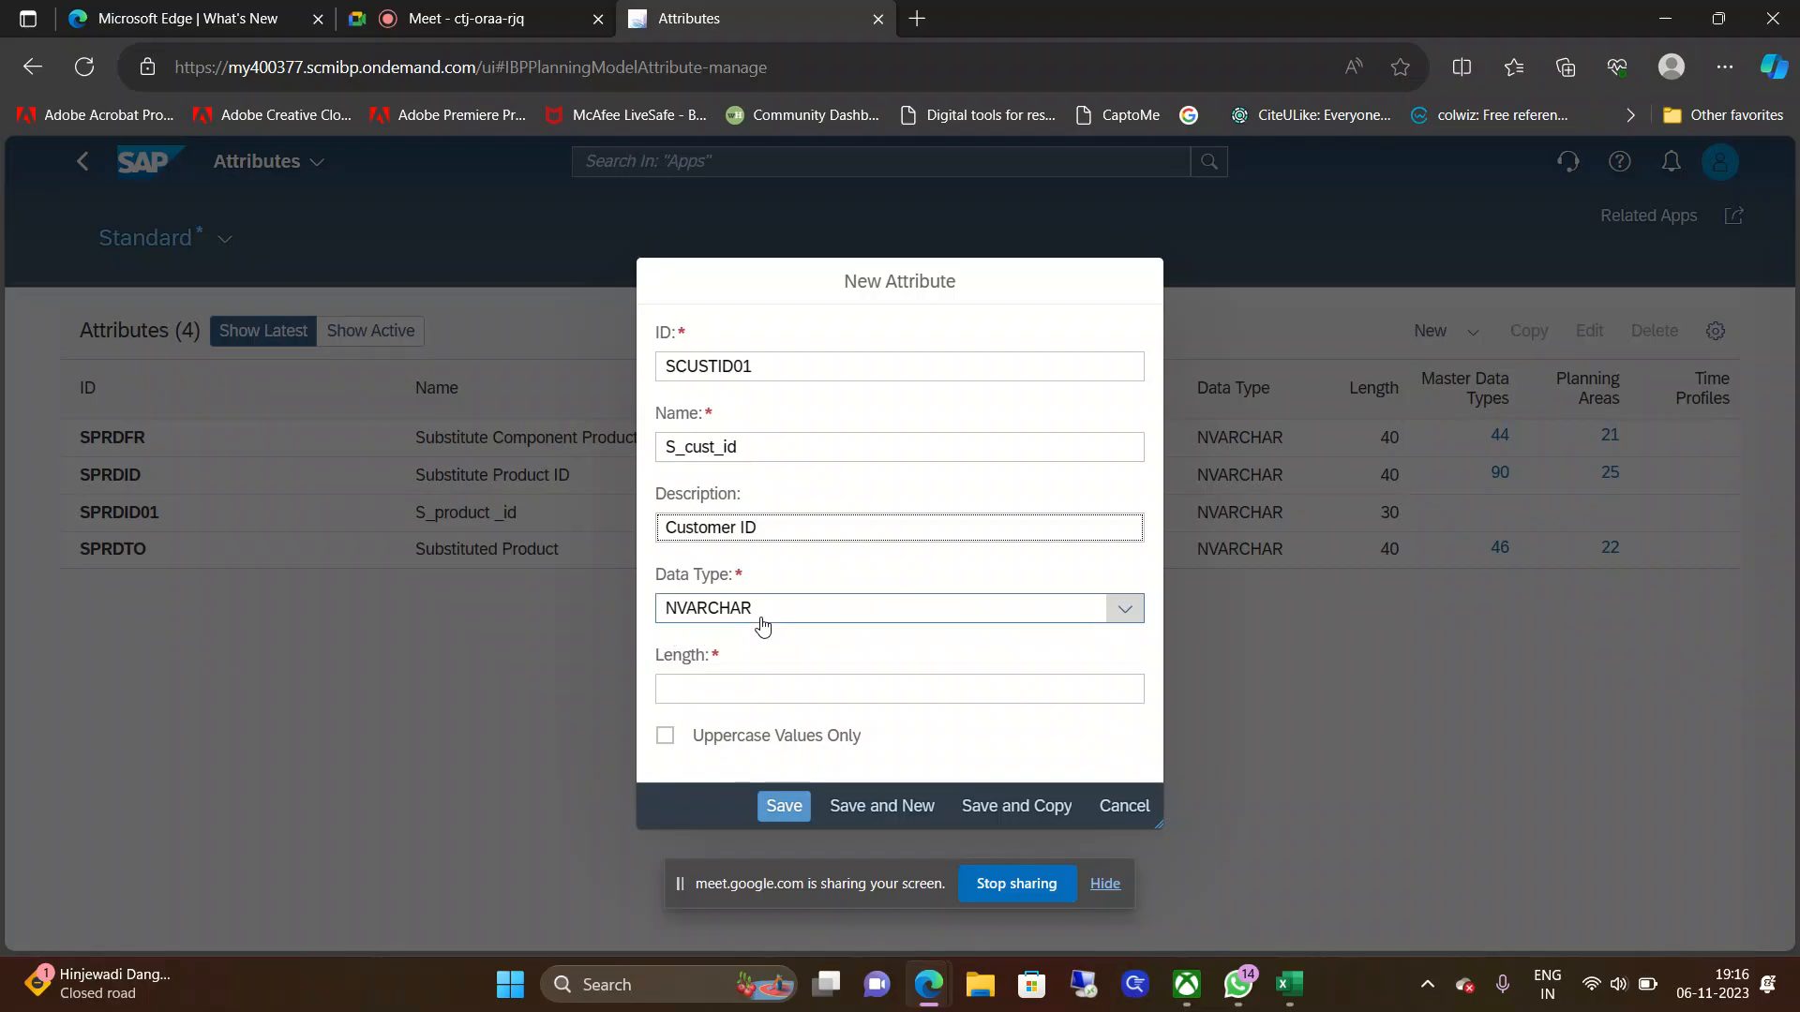
pyautogui.click(733, 698)
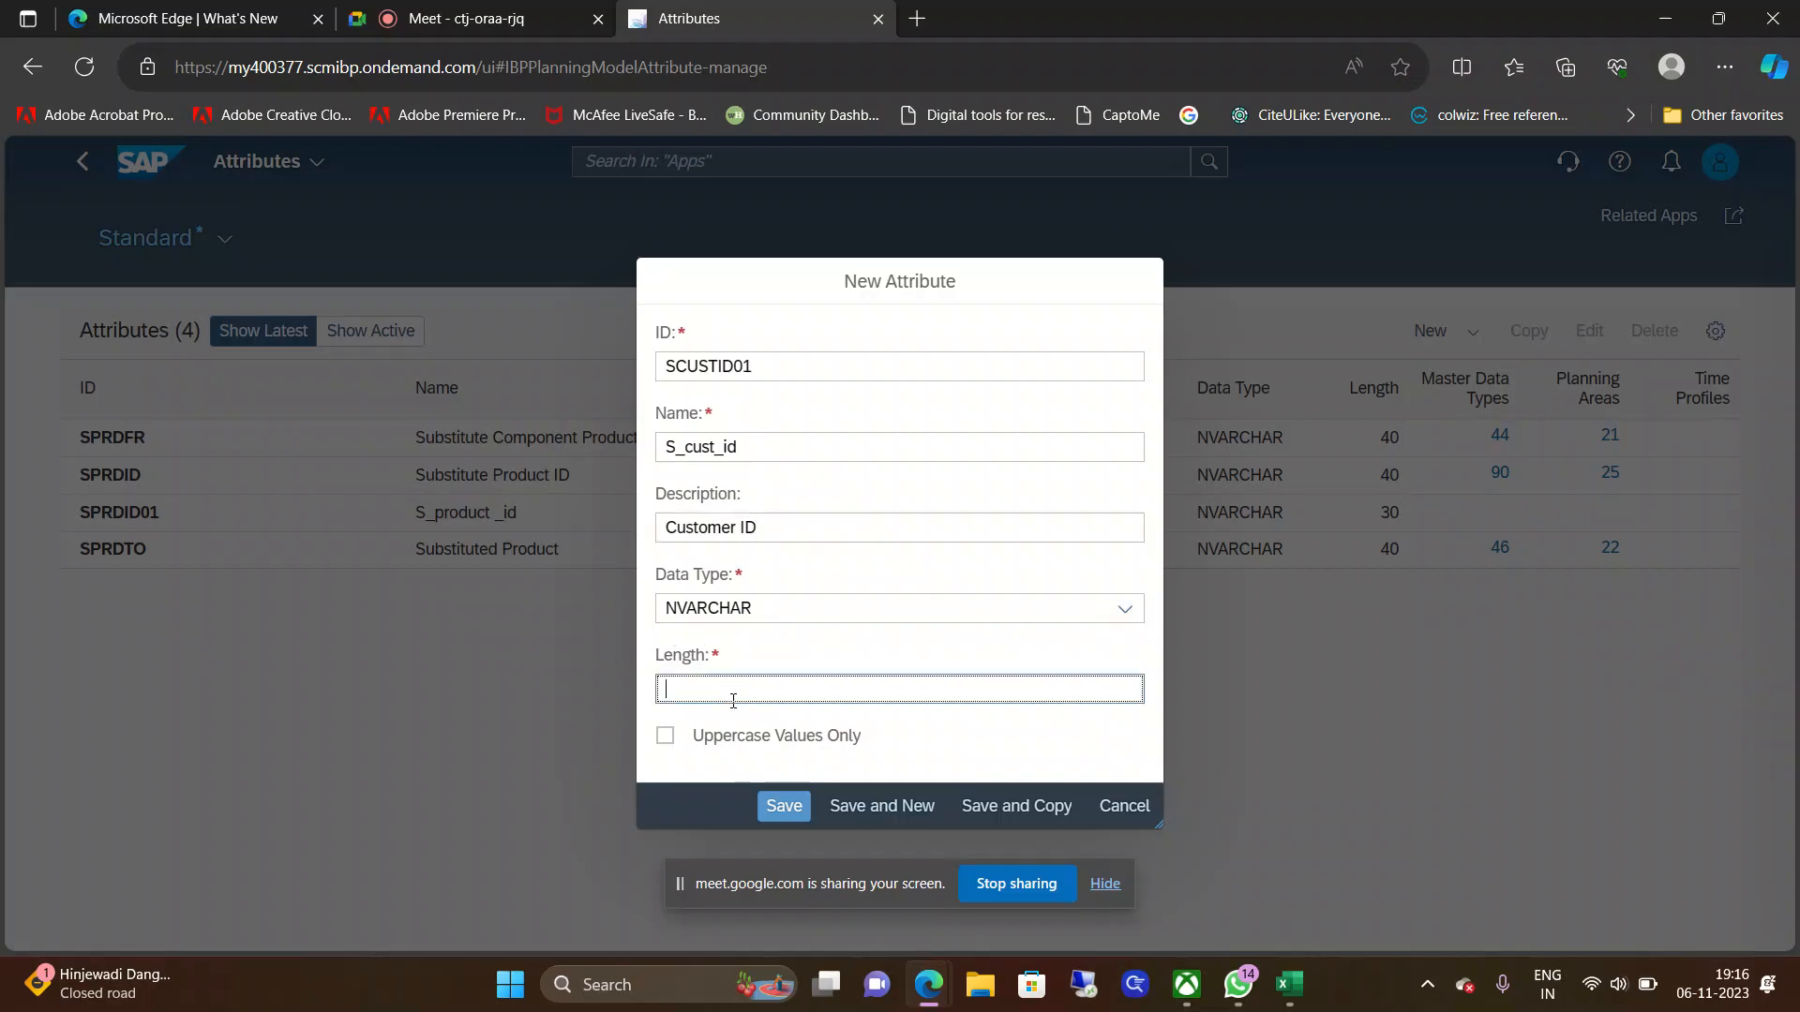
pyautogui.write('30')
pyautogui.click(783, 806)
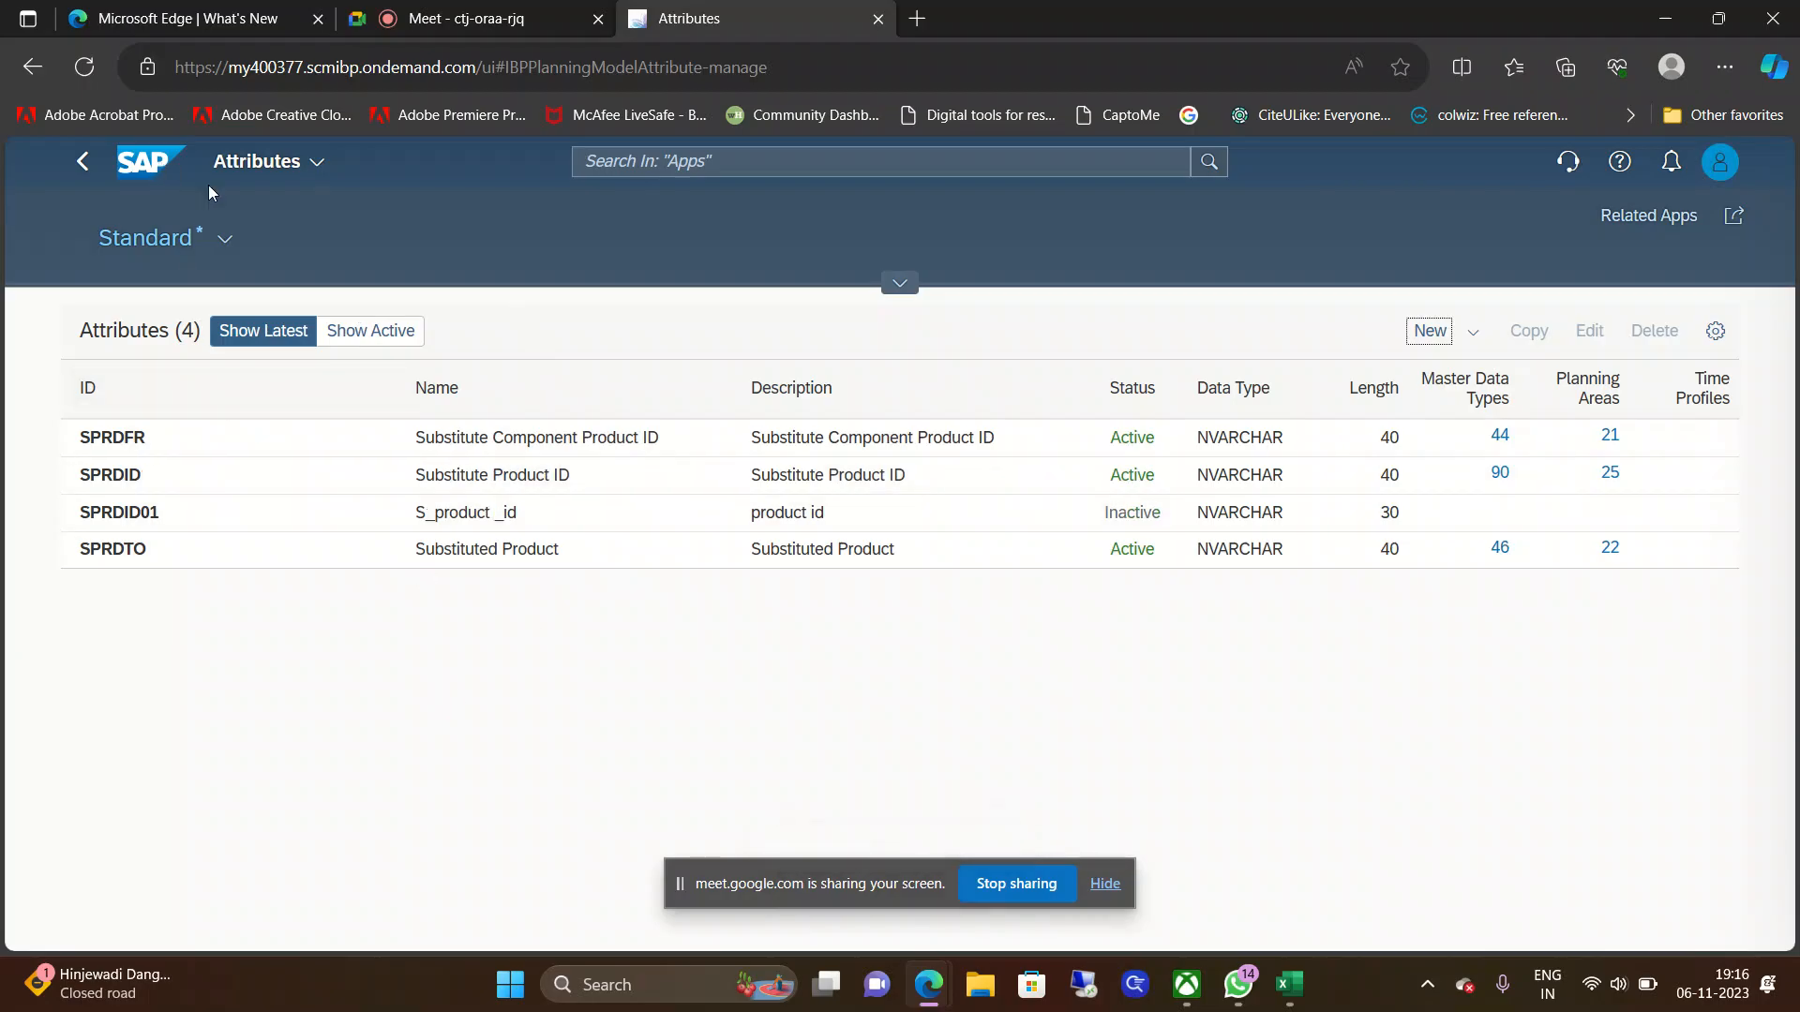
# Step: Reopen the Attributes app from the home page and search for "scustid" to check the customer attribute
pyautogui.click(292, 164)
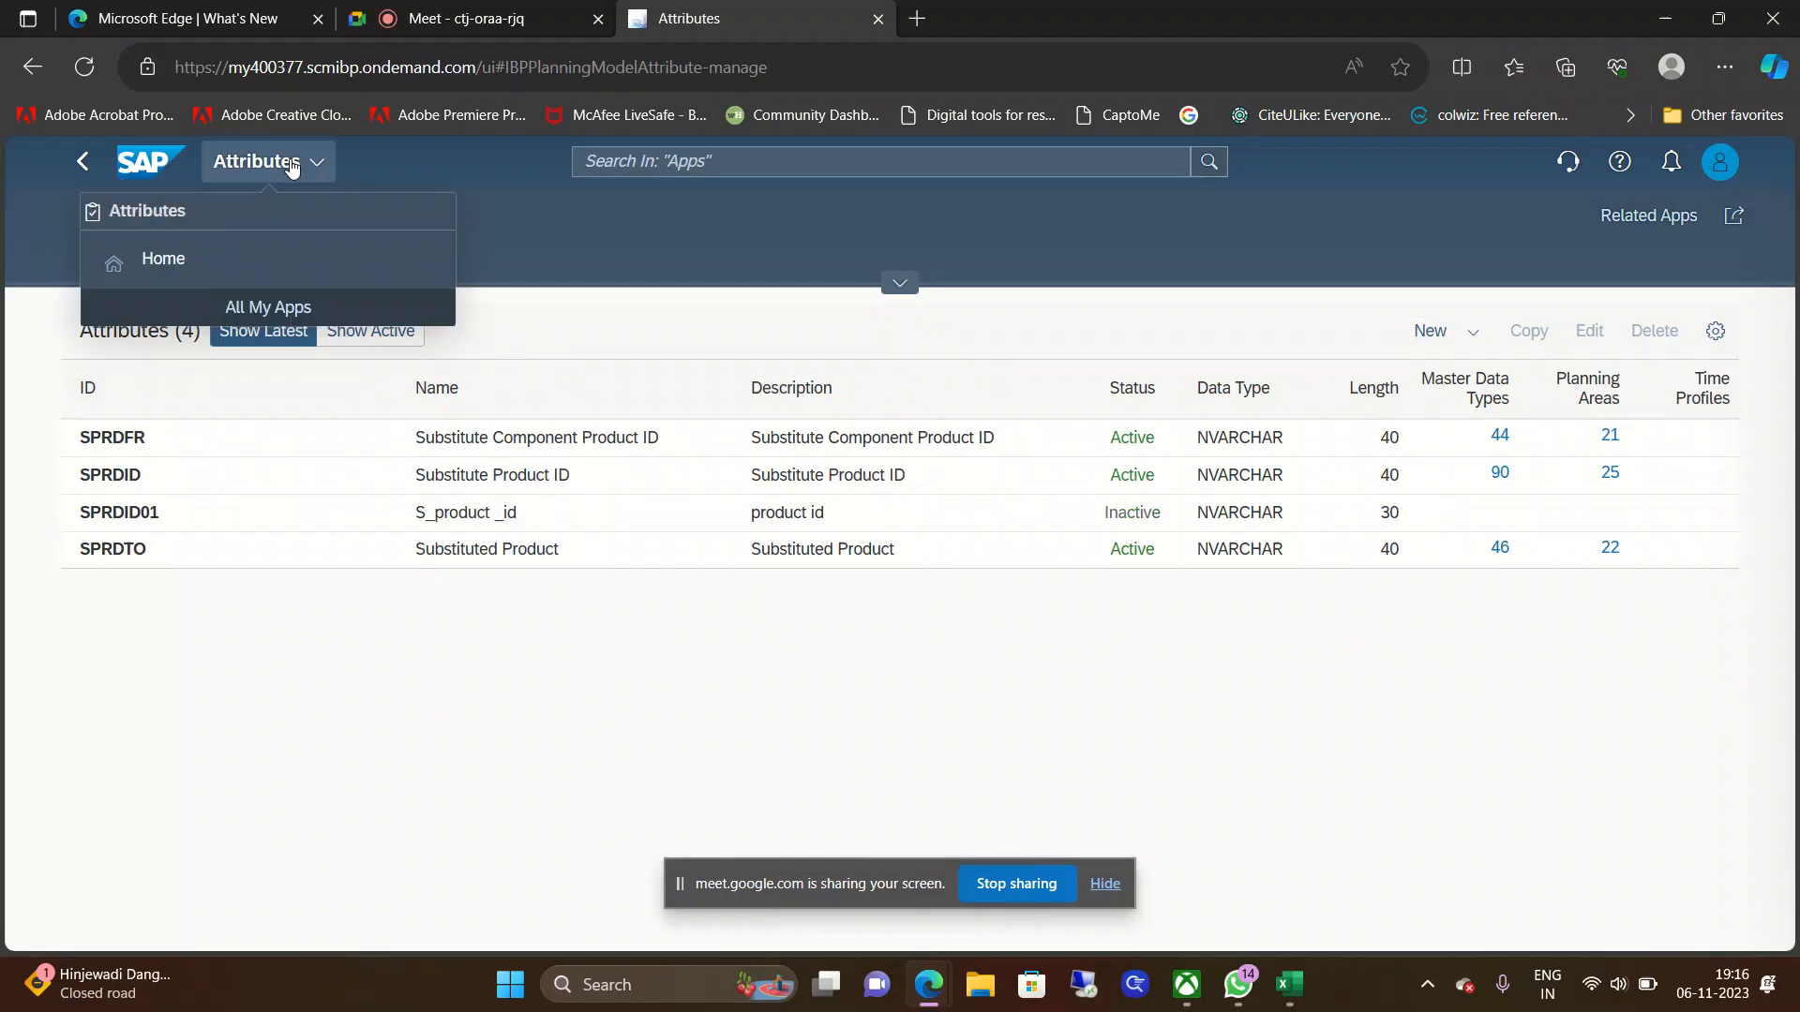
pyautogui.click(276, 274)
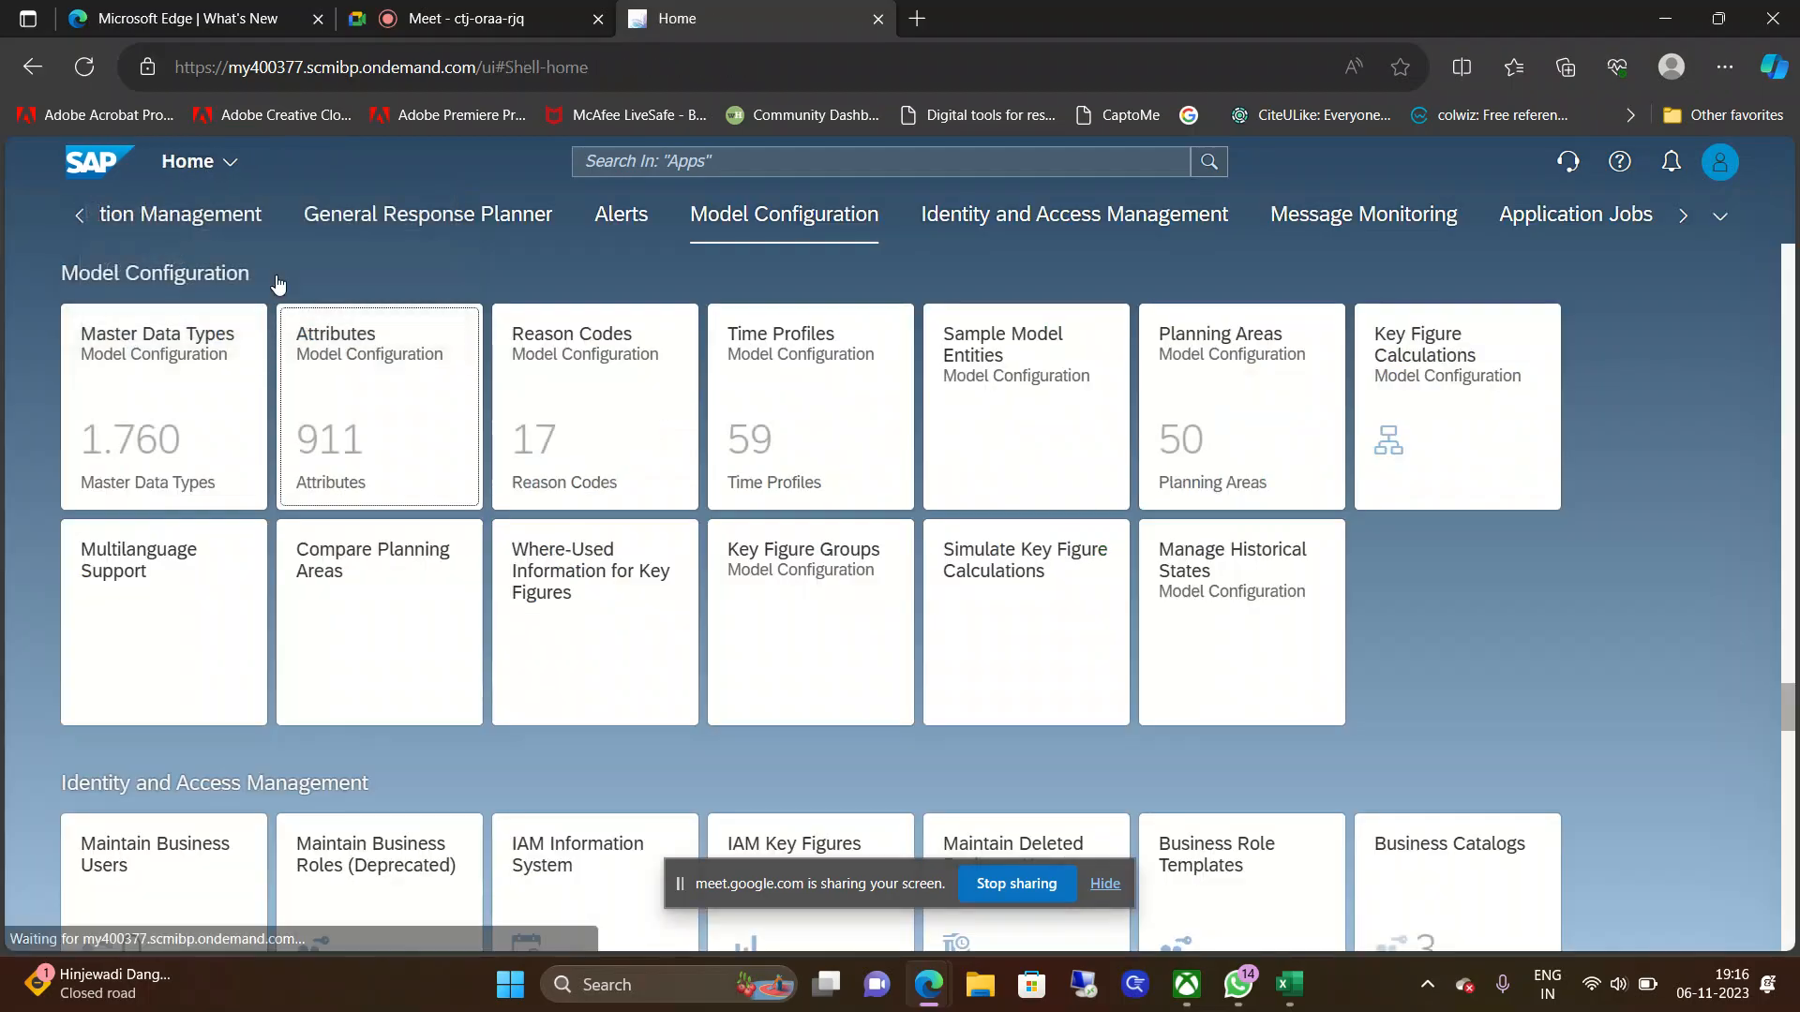
pyautogui.click(401, 361)
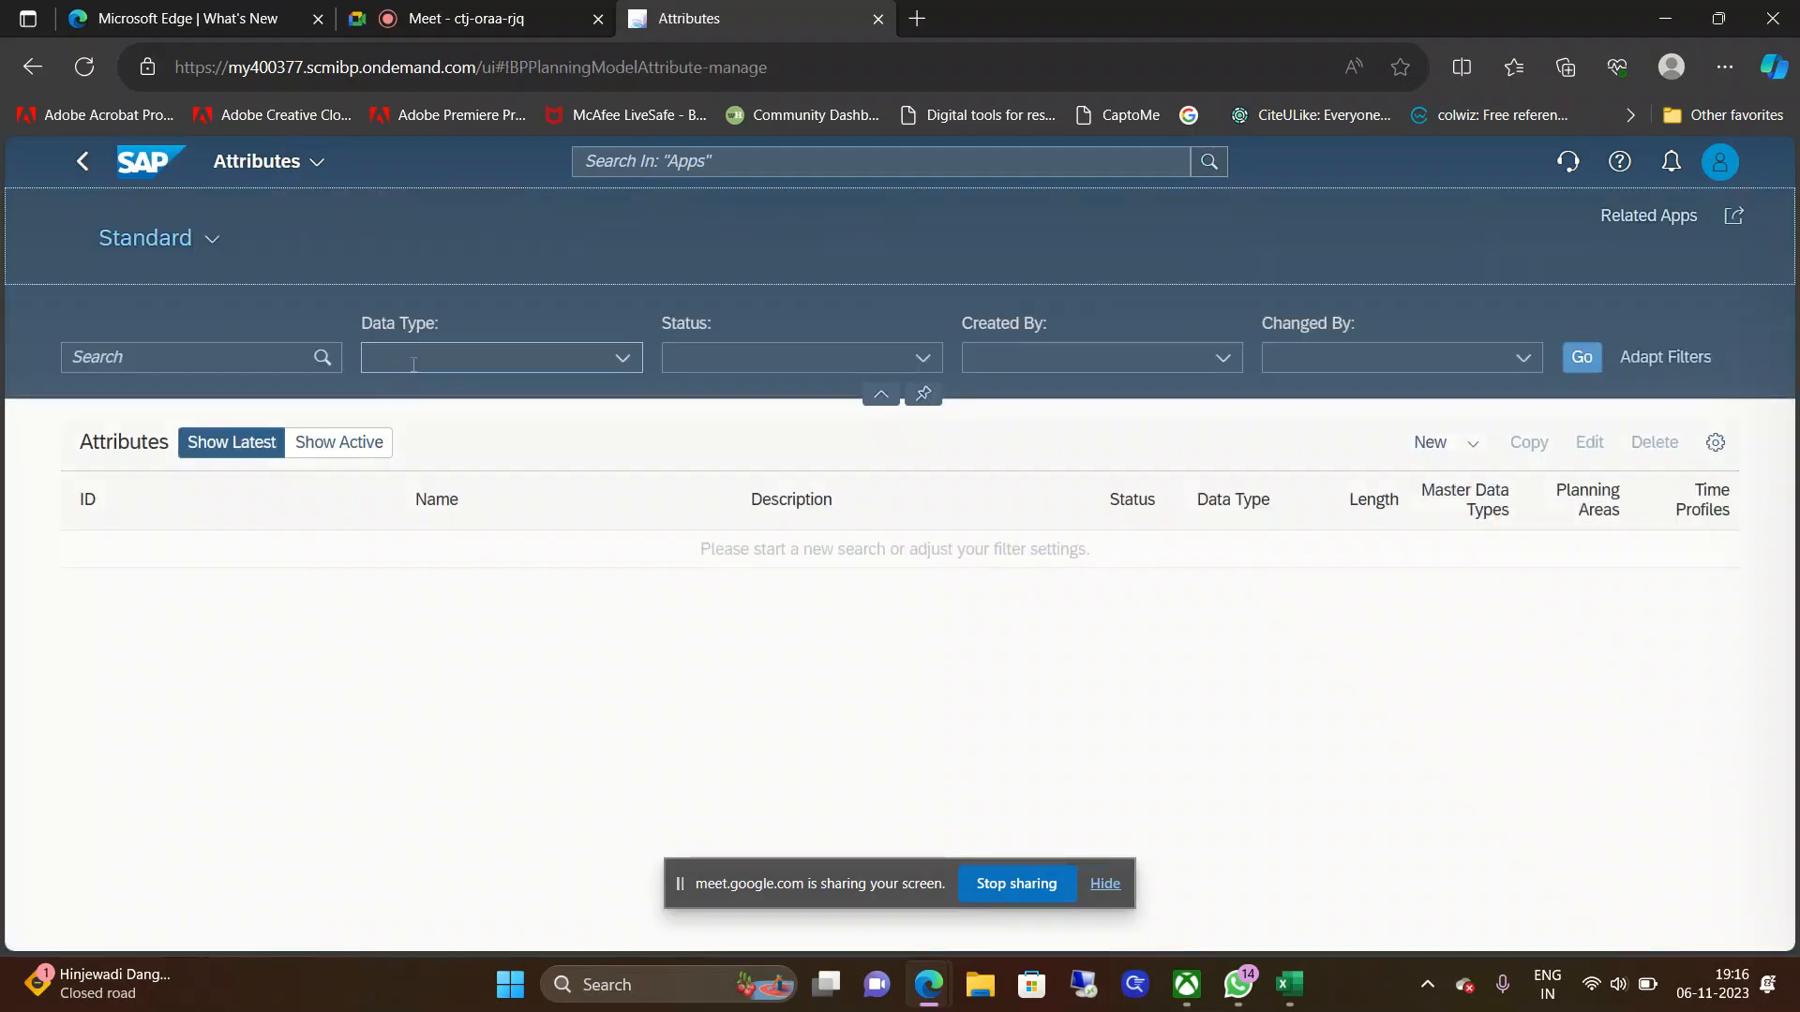
pyautogui.click(239, 356)
pyautogui.write('sc')
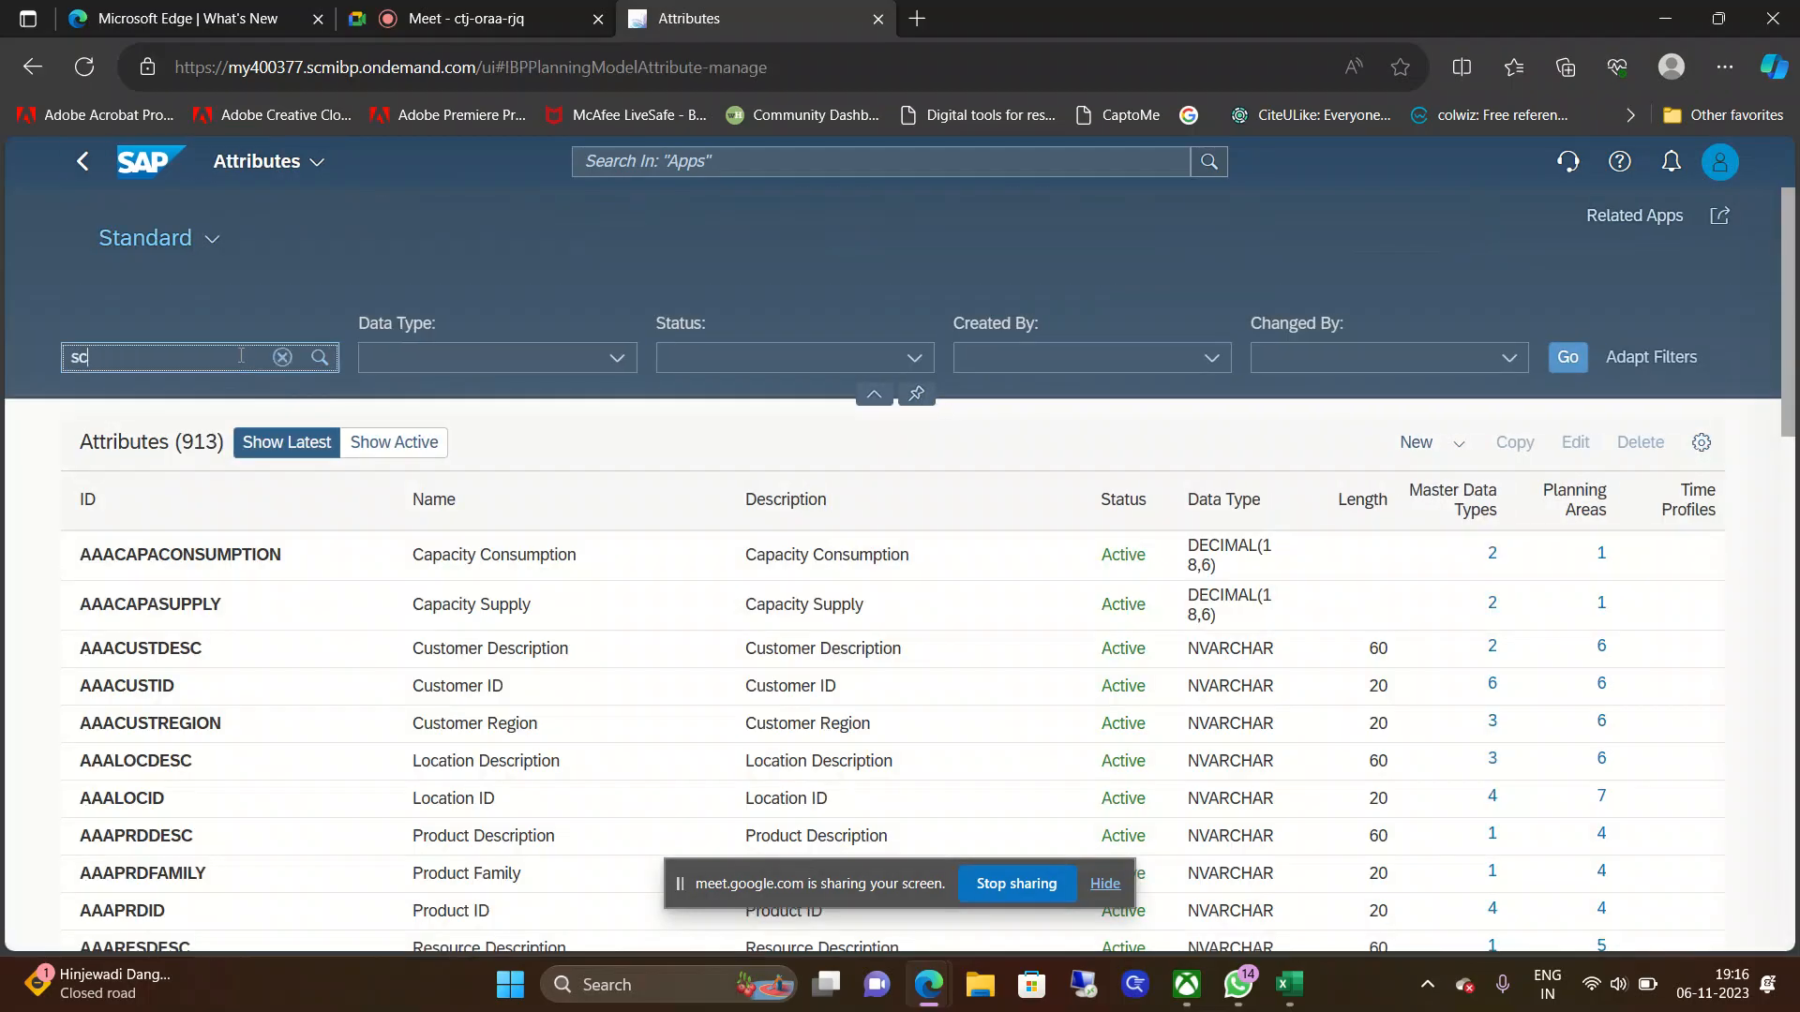
pyautogui.write('ustid')
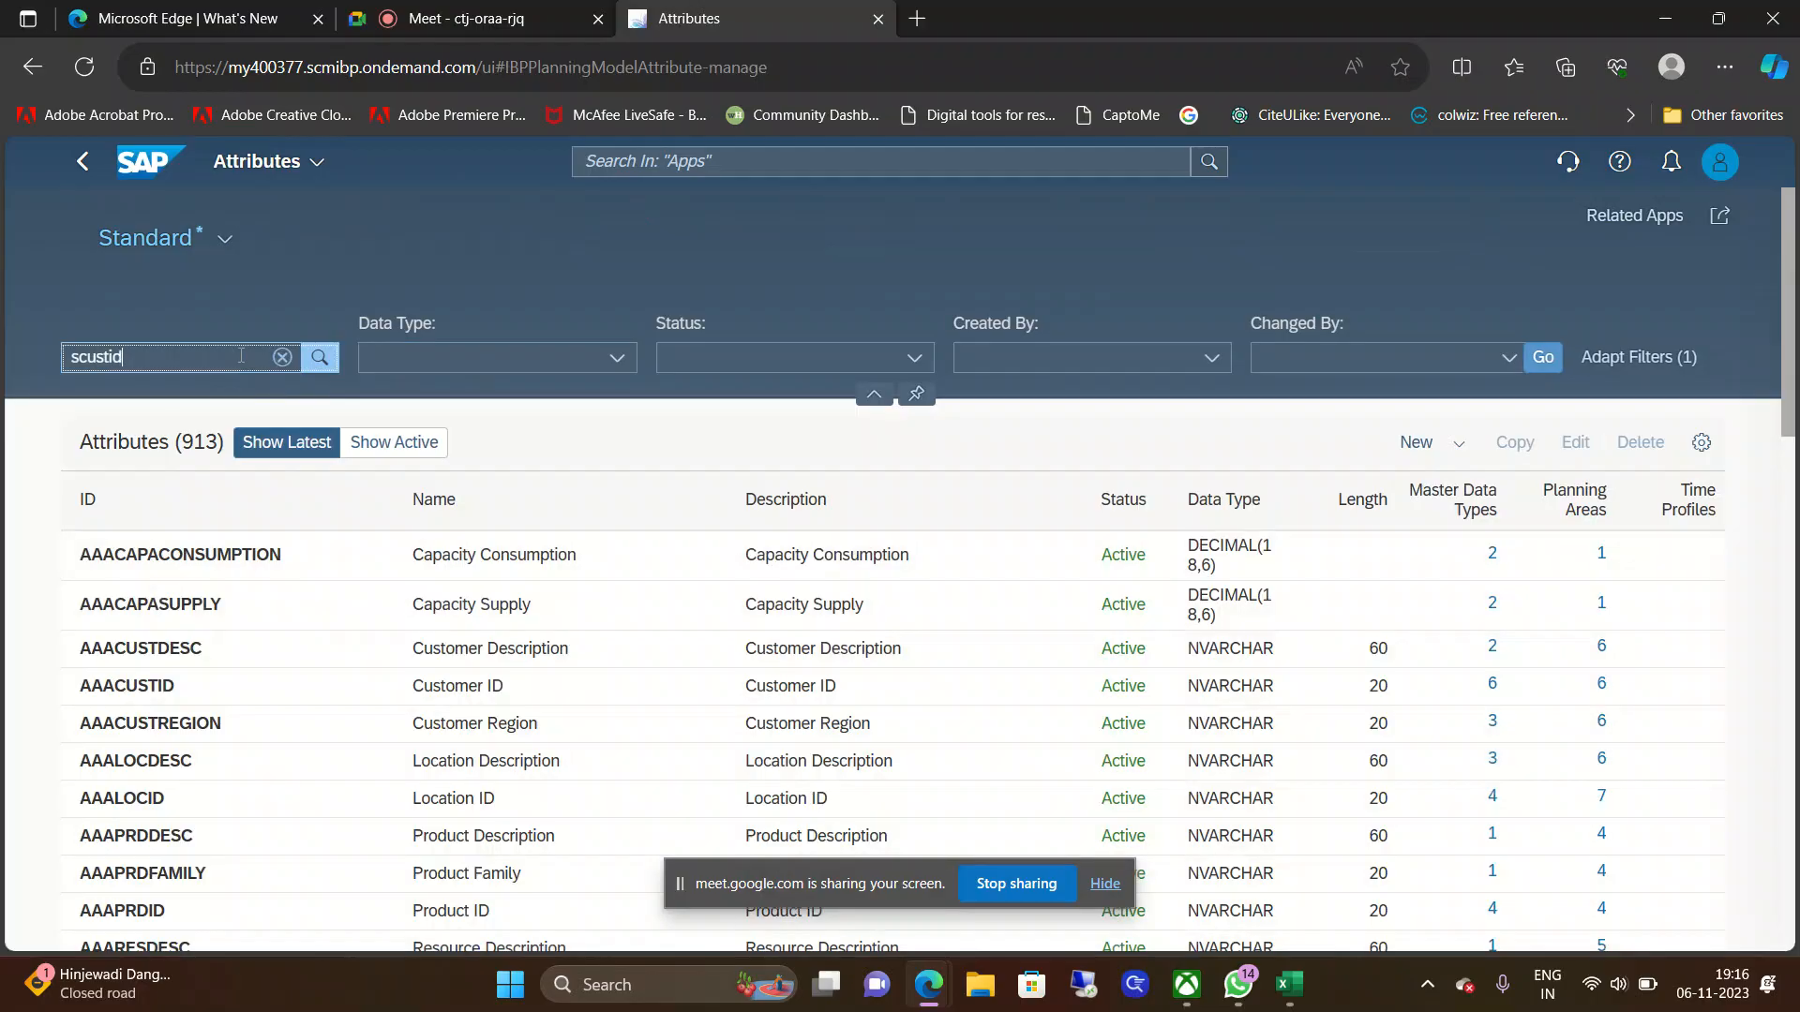
pyautogui.press('Return')
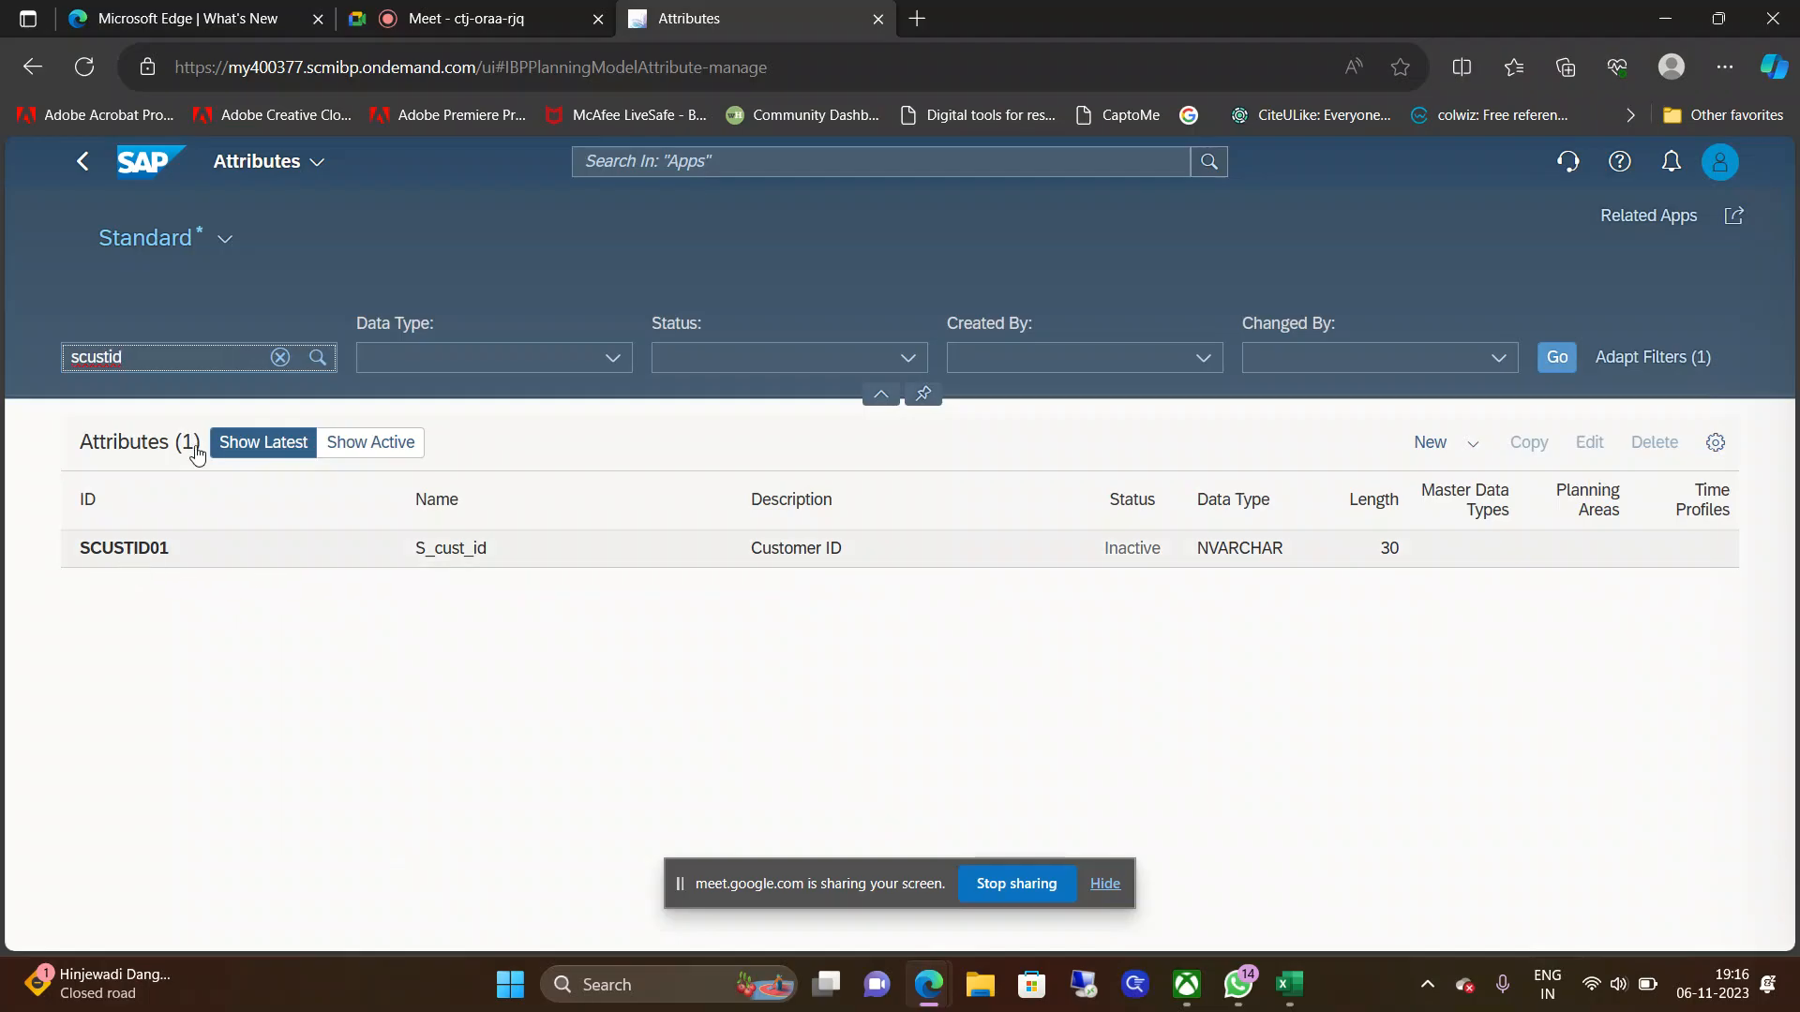
# Step: Clear the attribute search and start a new attribute with the ID SLOCID01
pyautogui.click(279, 357)
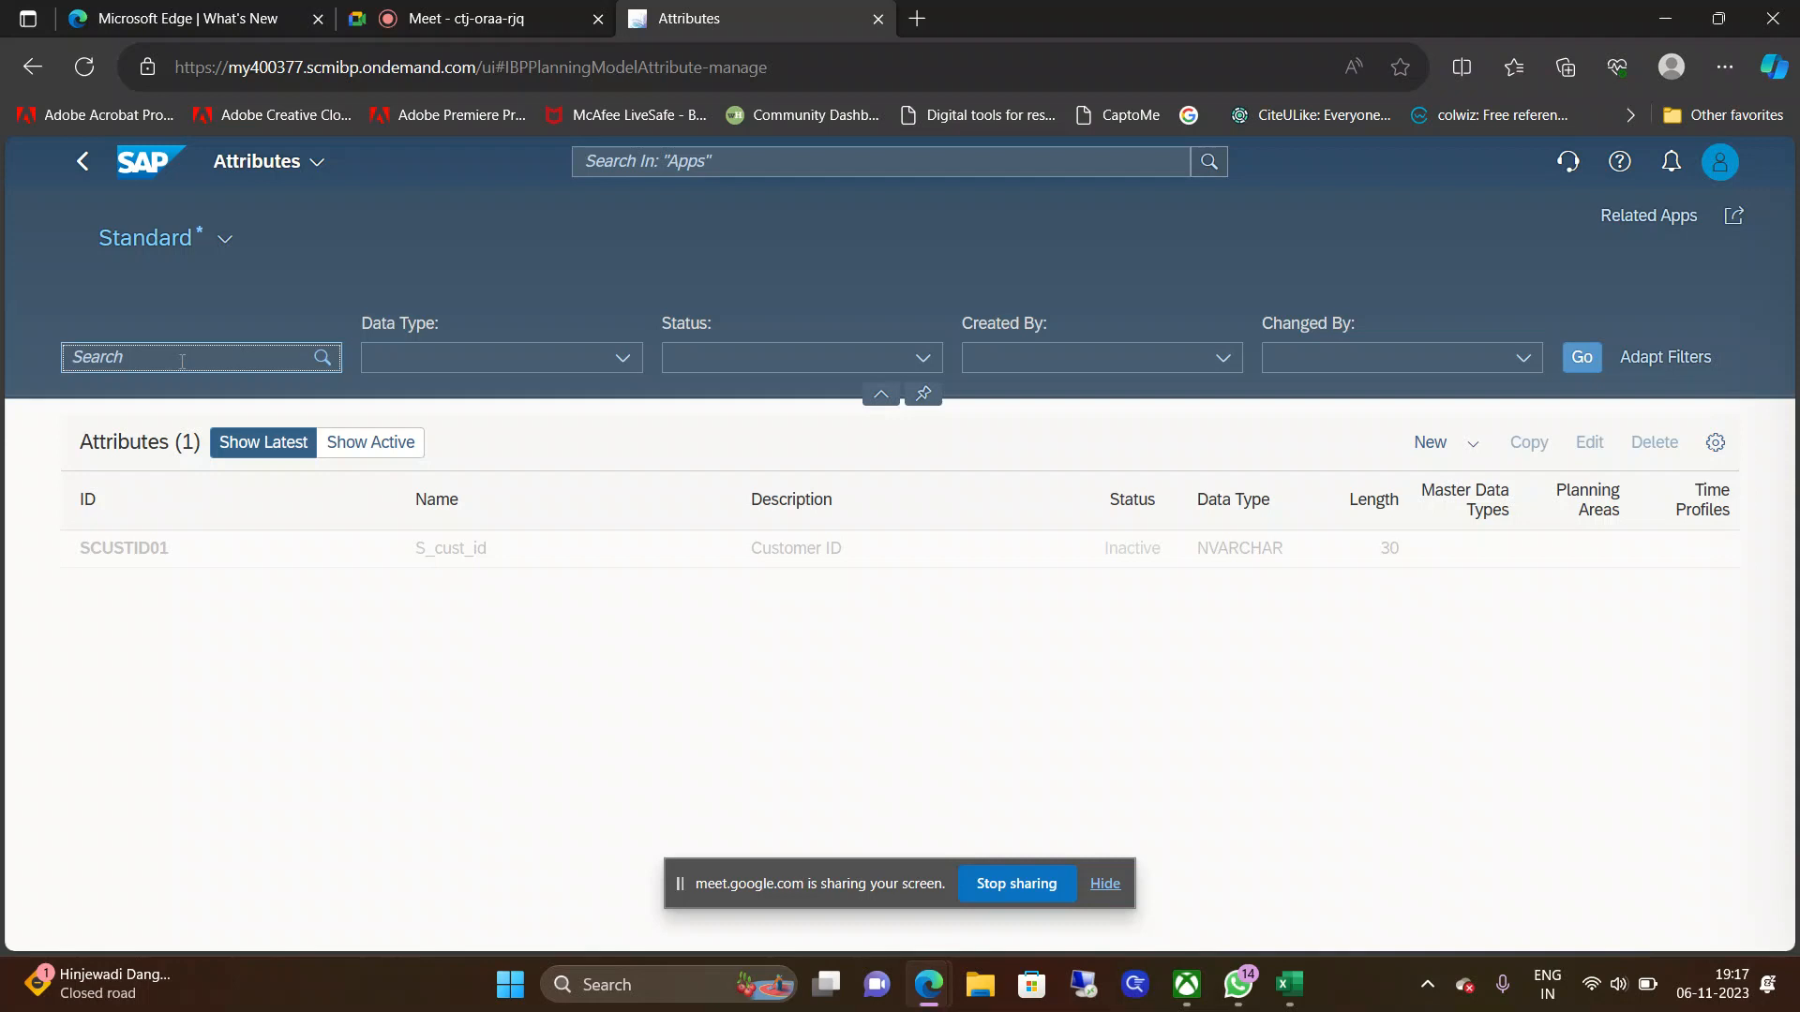
pyautogui.click(1442, 452)
pyautogui.click(992, 366)
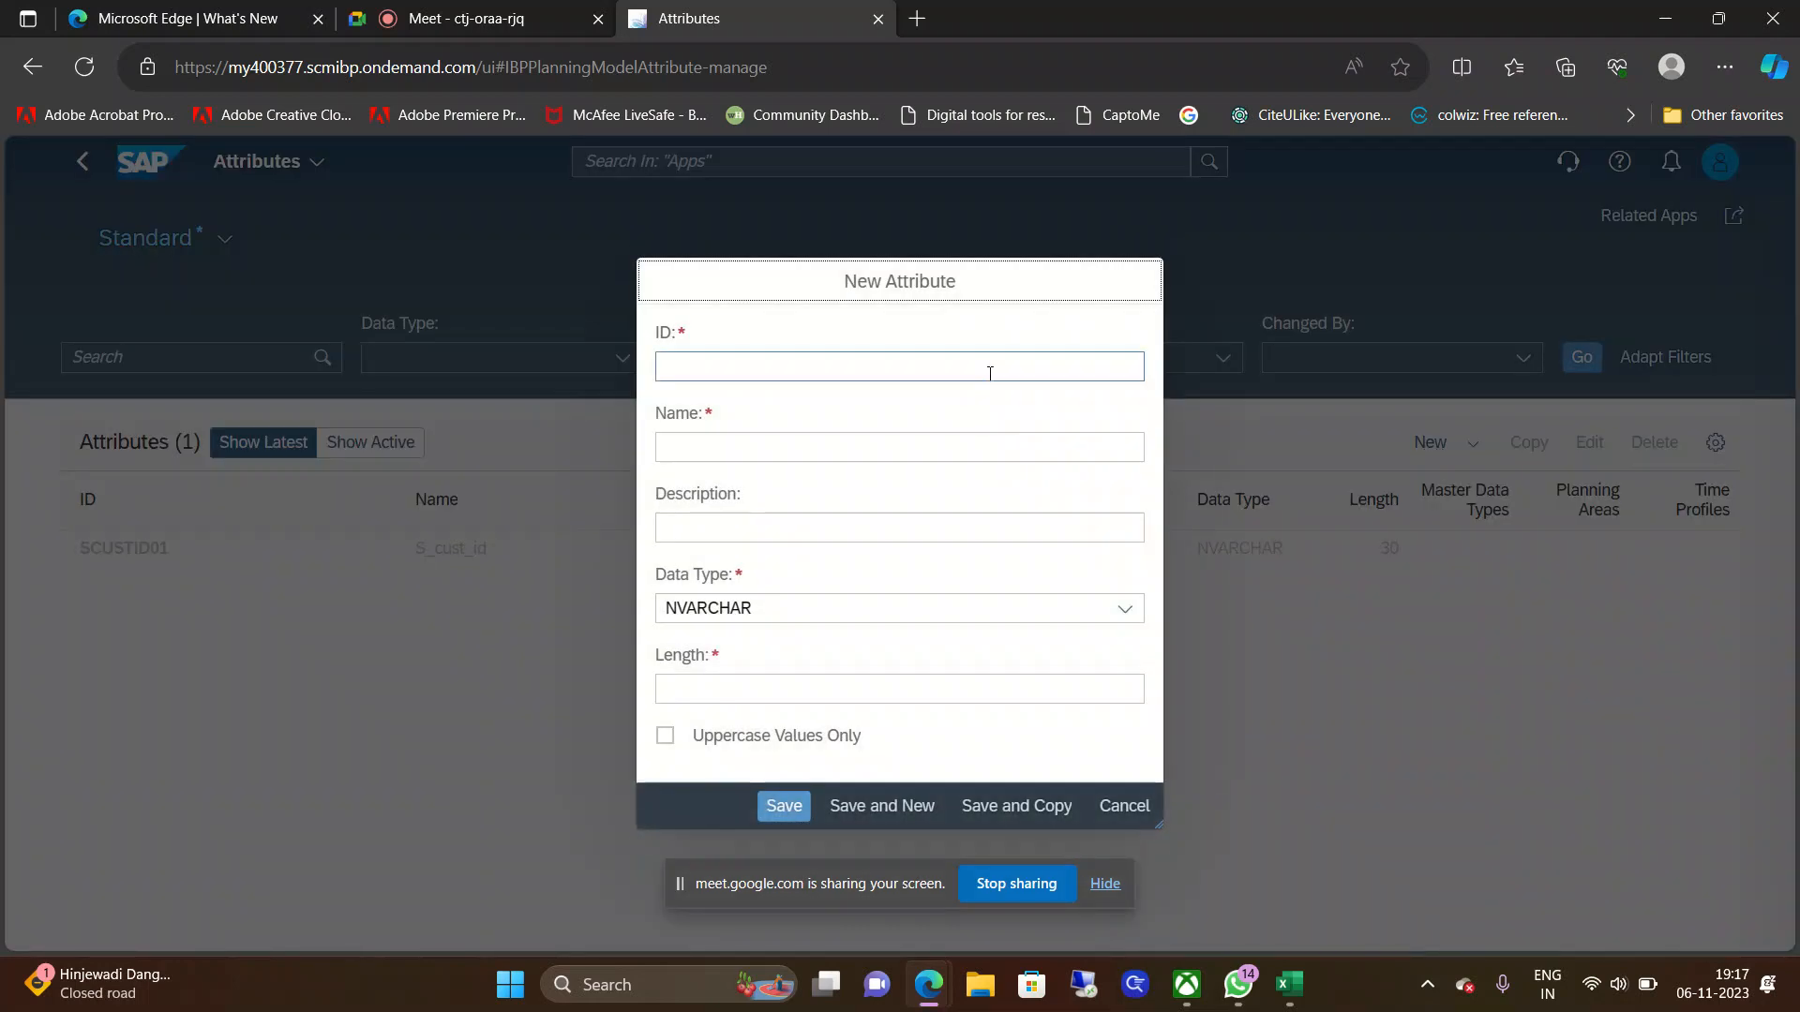
pyautogui.write('SLOCID0')
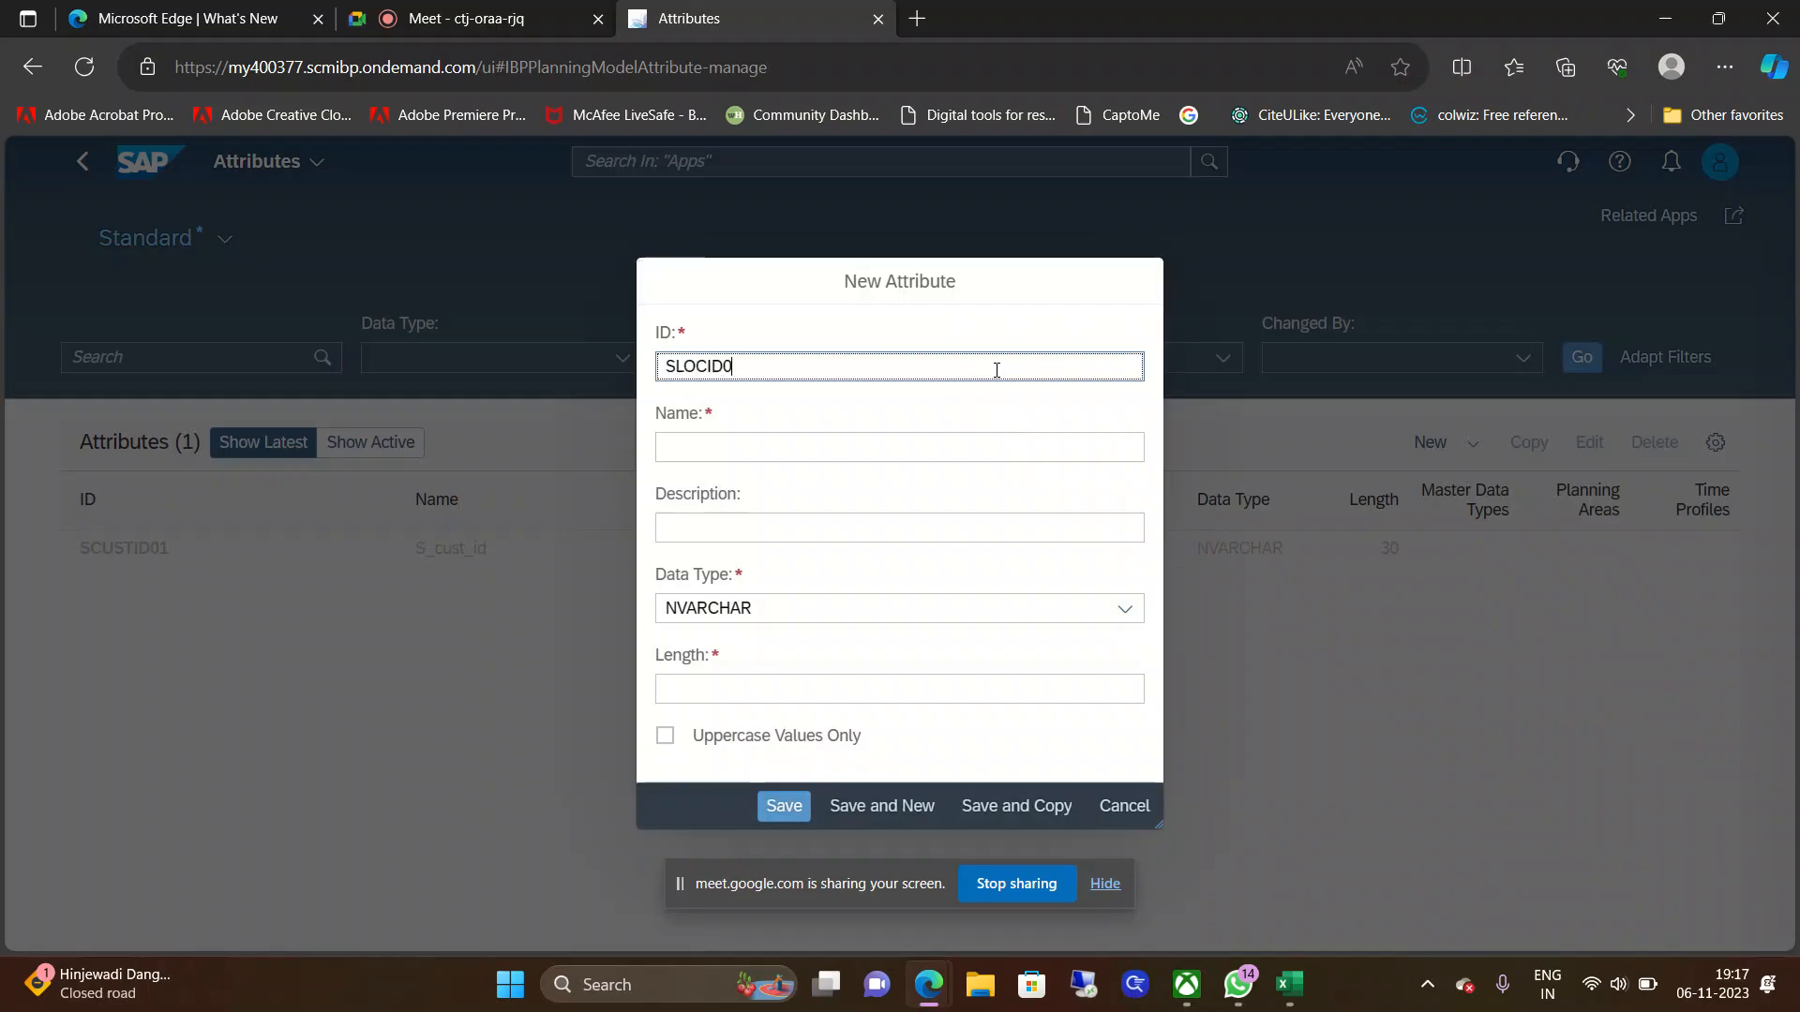
pyautogui.write('1')
# Step: Enter "s_loc_id" as the name of the location attribute
pyautogui.click(864, 457)
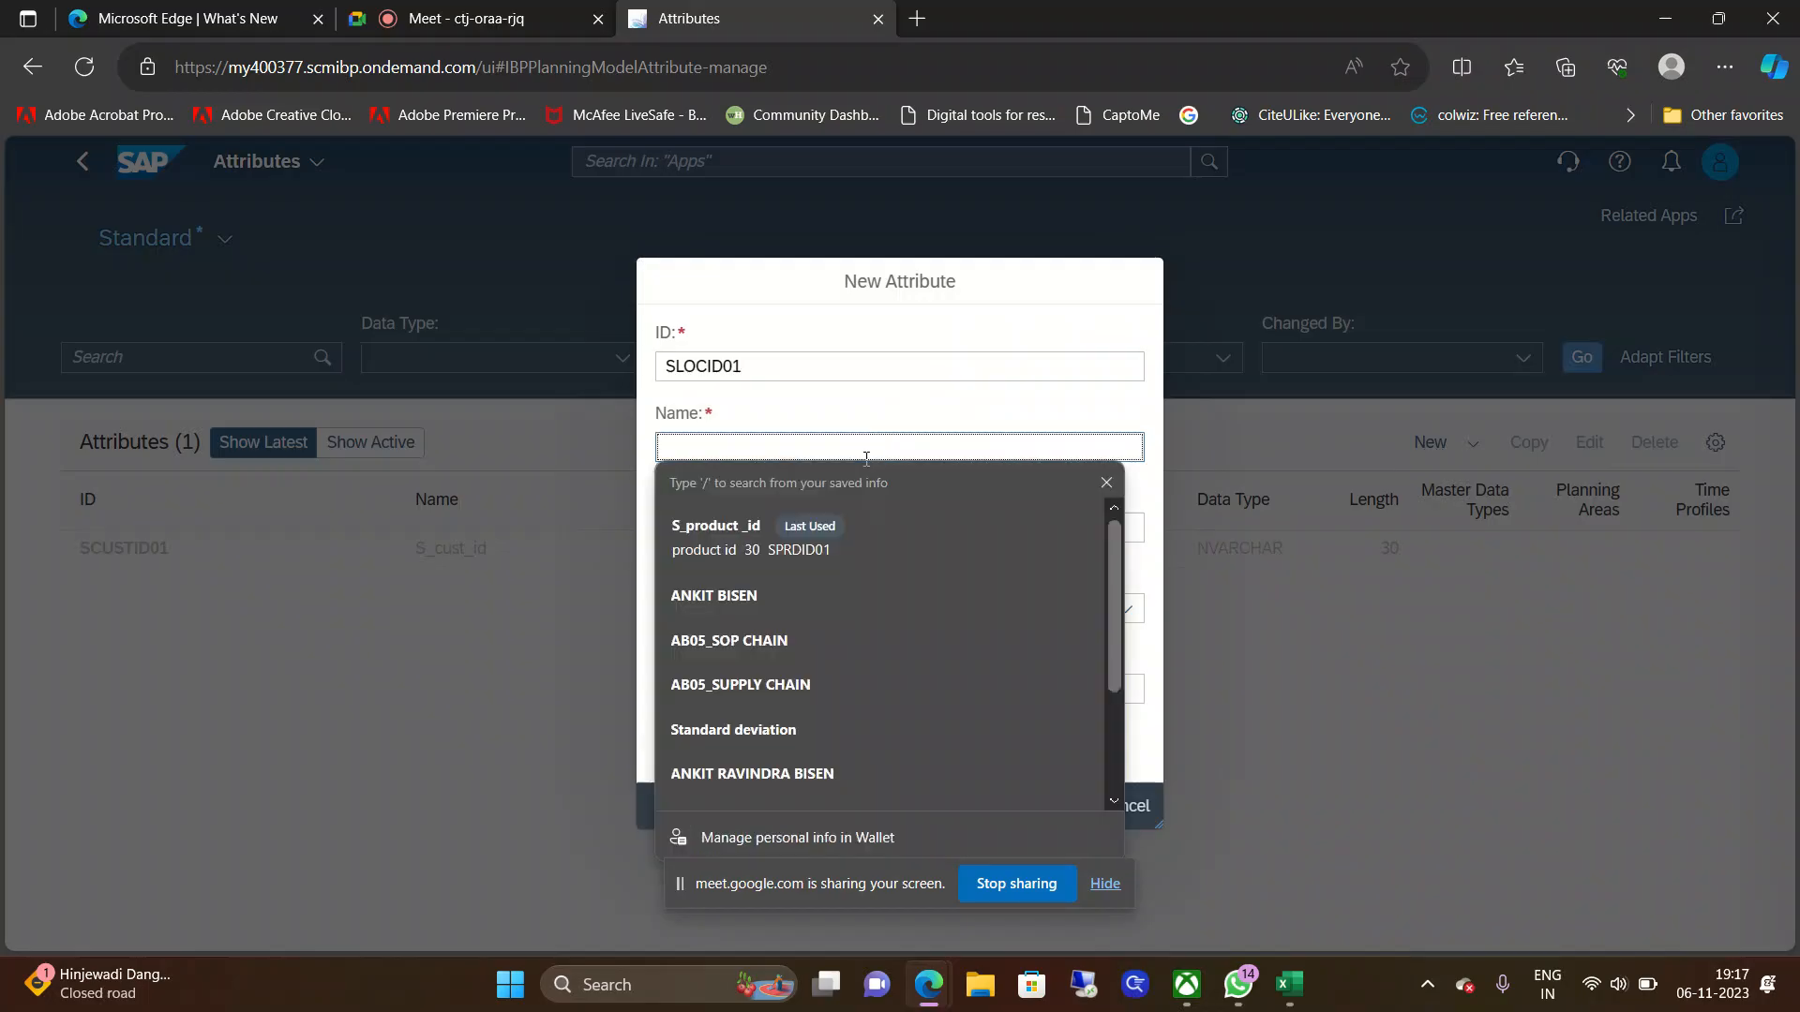
pyautogui.write('s')
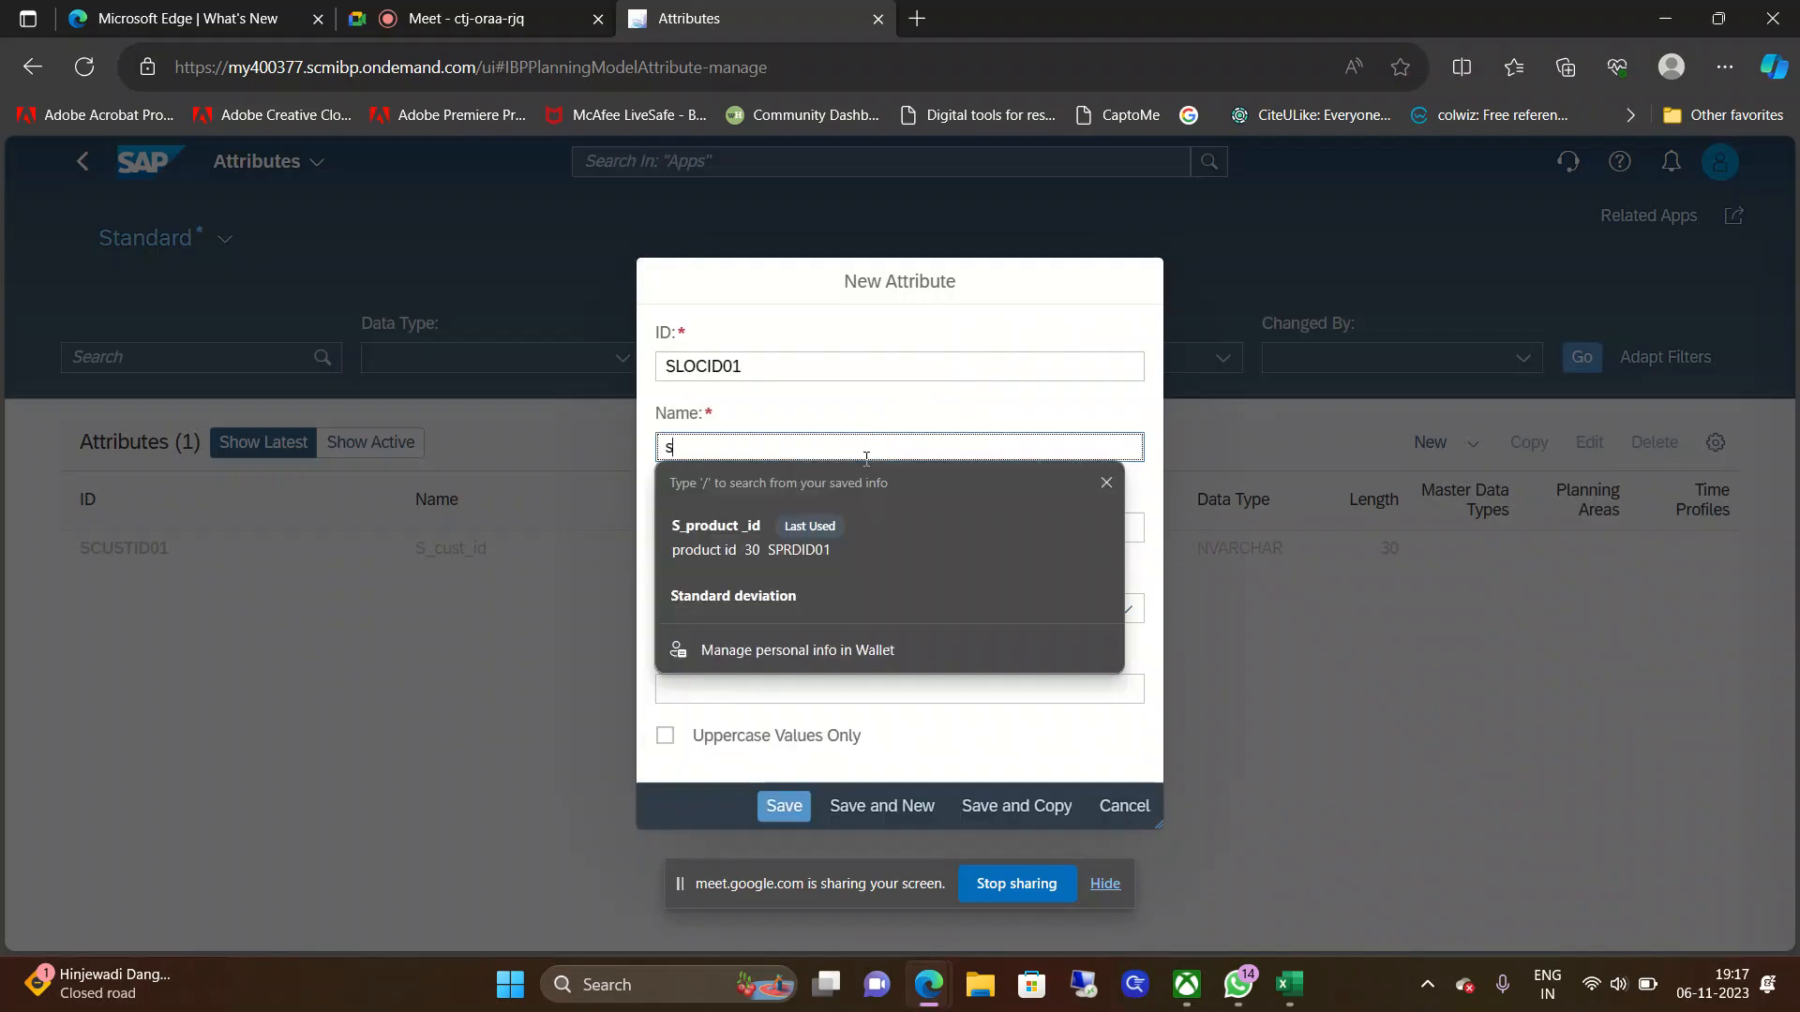
pyautogui.write('_l')
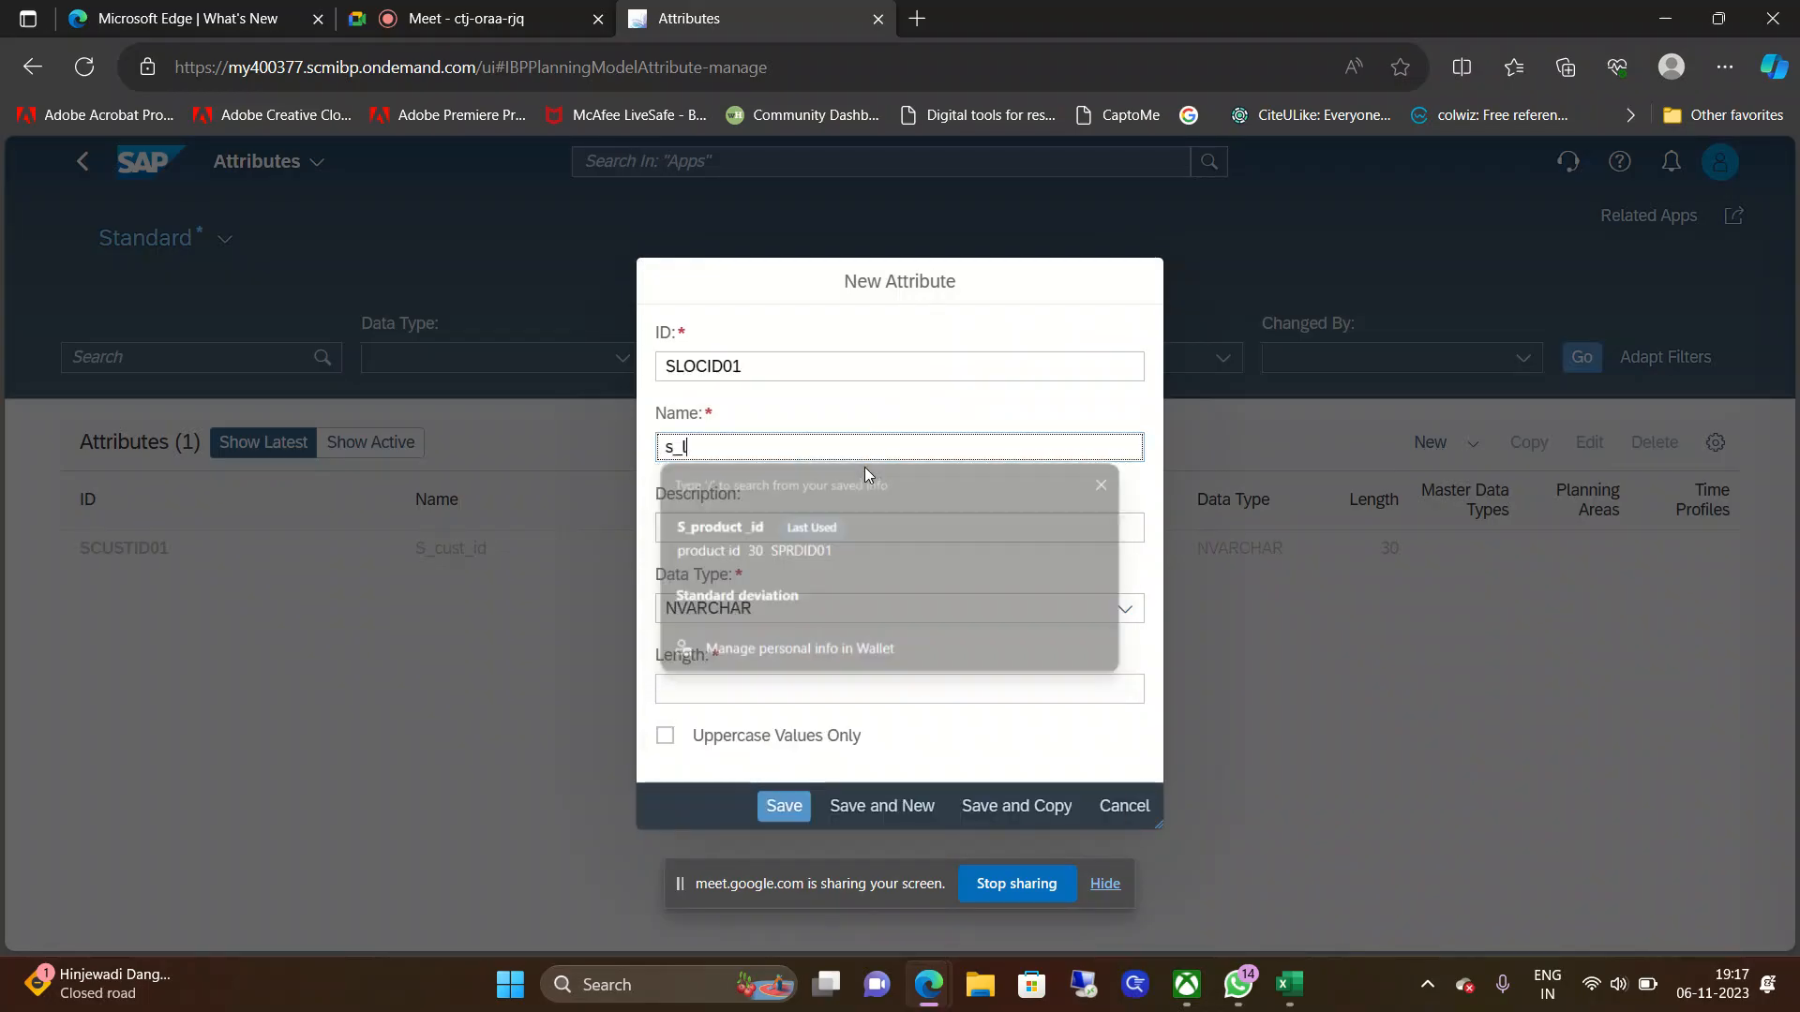
pyautogui.write('oc_01')
pyautogui.press('BackSpace')
pyautogui.press('BackSpace')
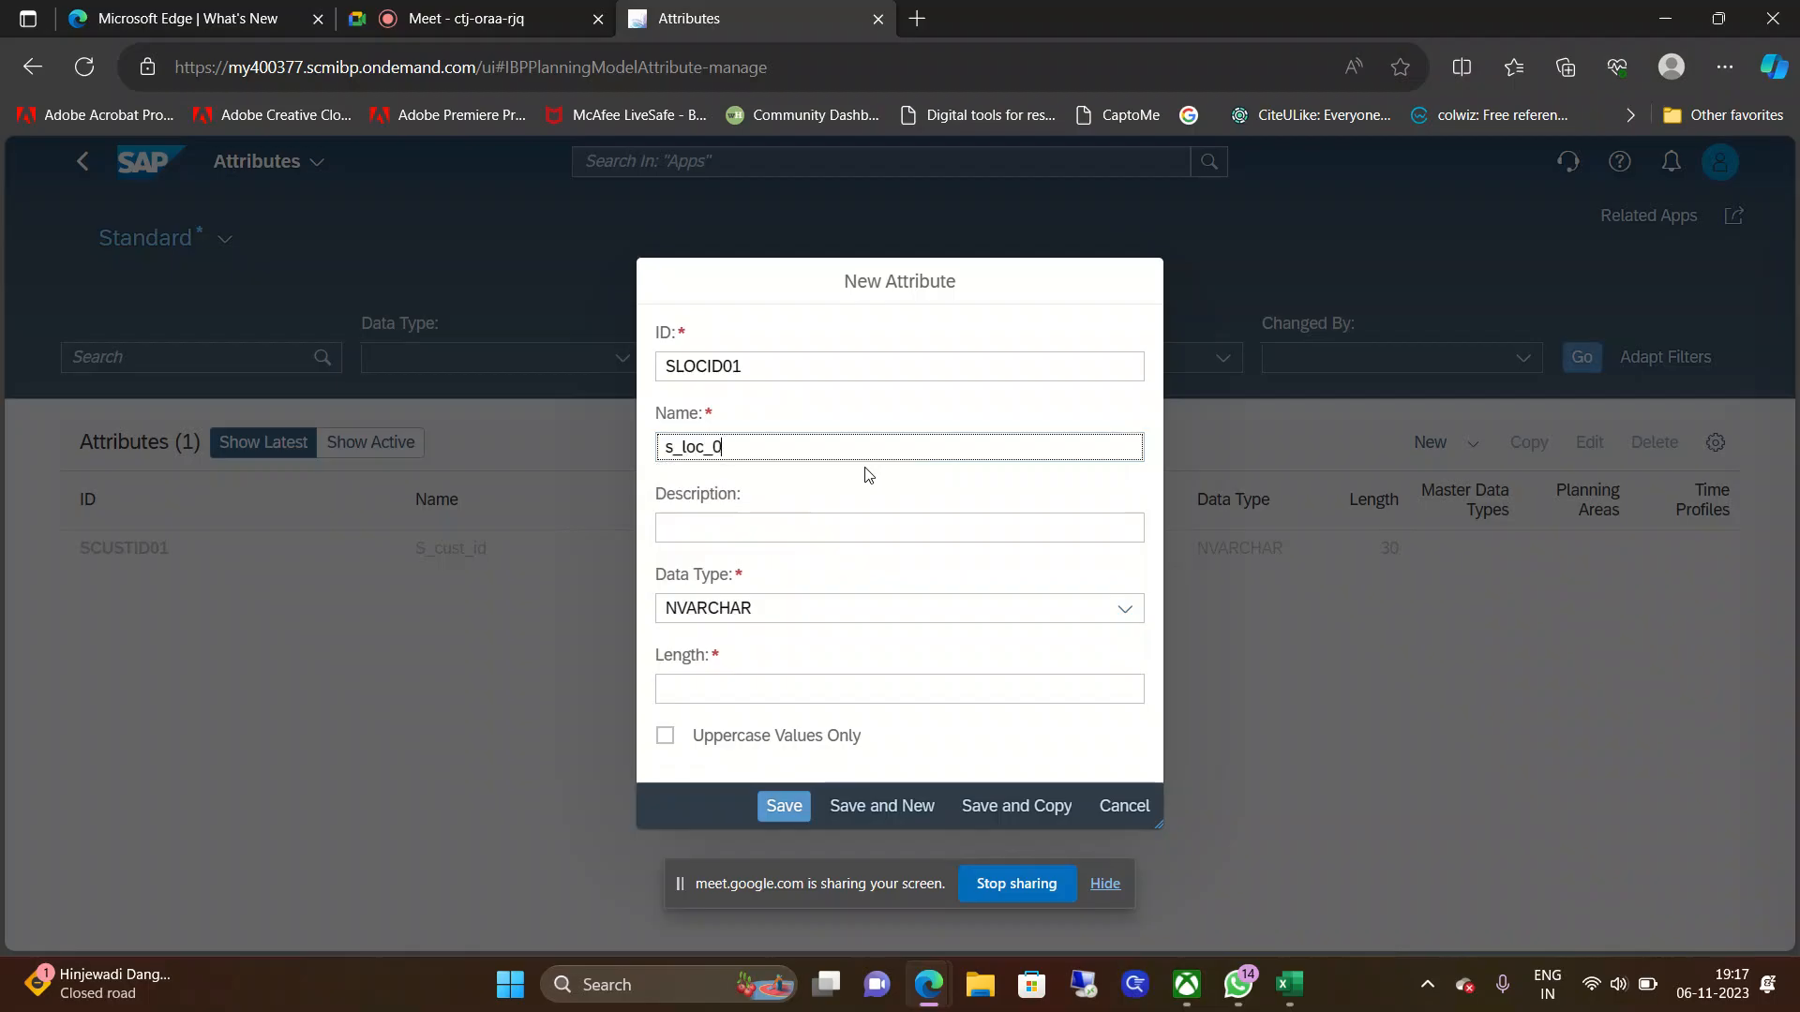
pyautogui.write('id')
# Step: Describe the location attribute as "Location id", set its length to 30 and save it
pyautogui.click(776, 521)
pyautogui.click(763, 540)
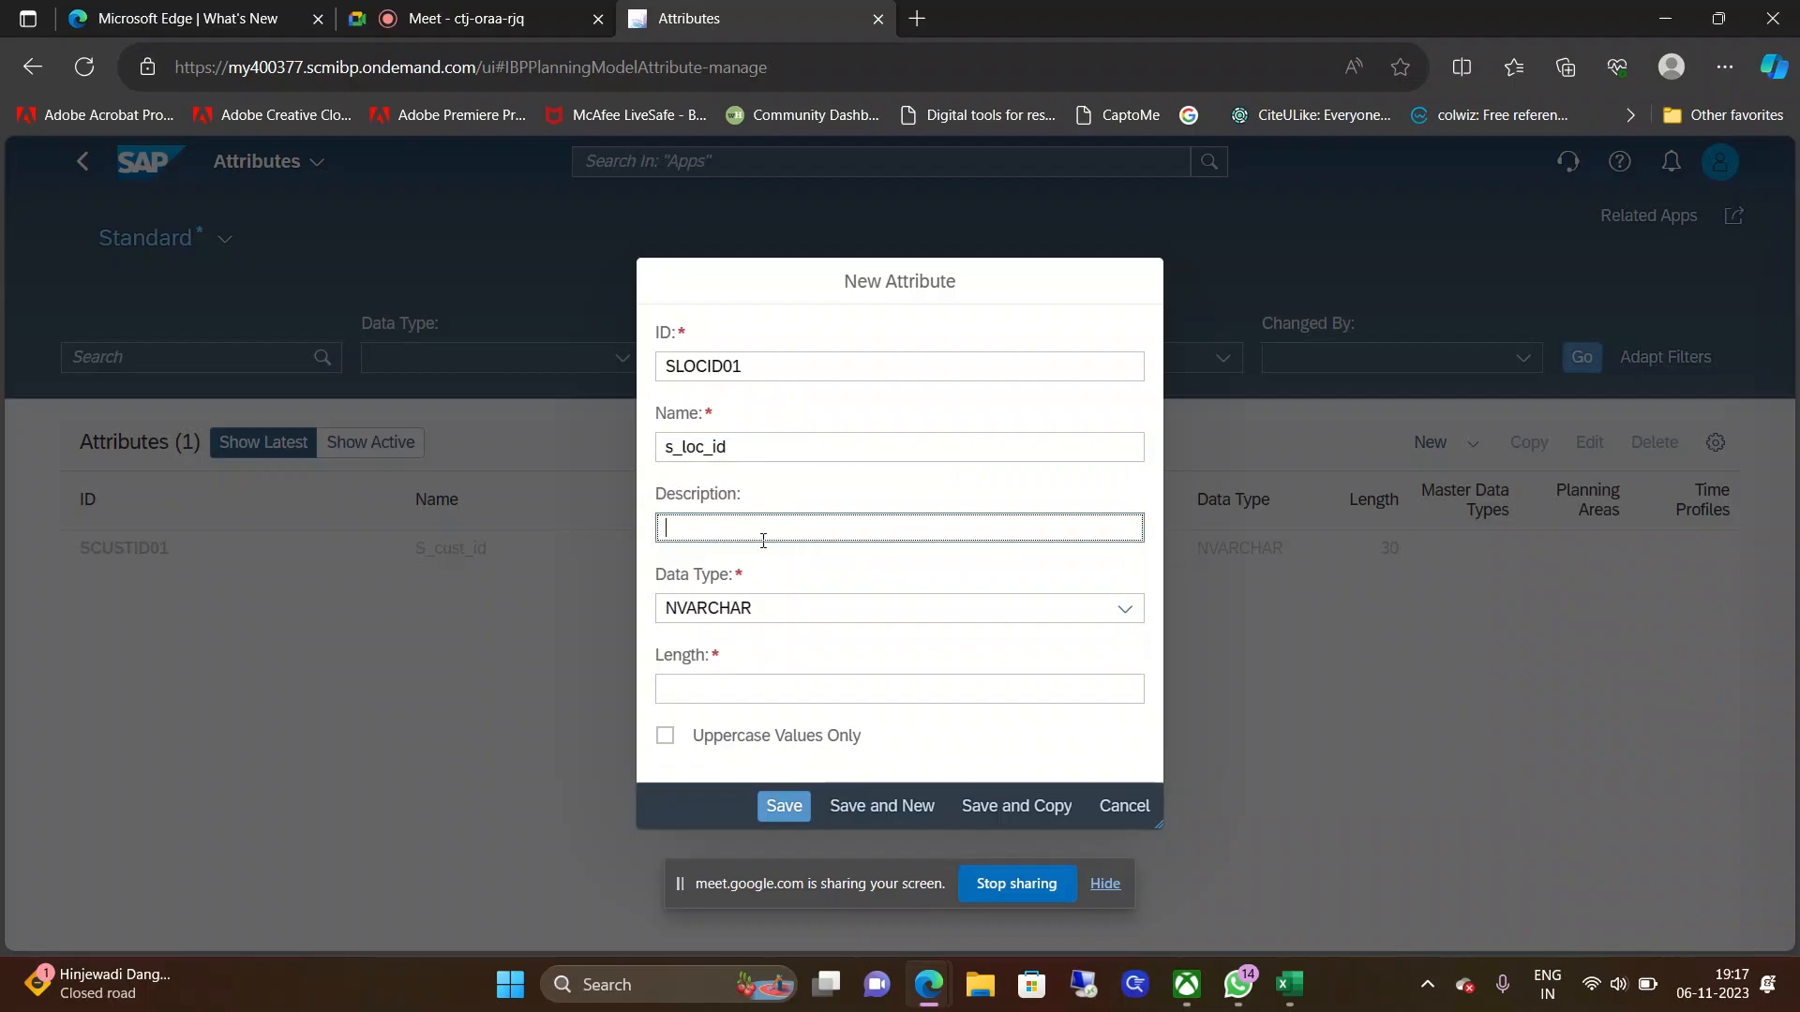
pyautogui.write('Location id')
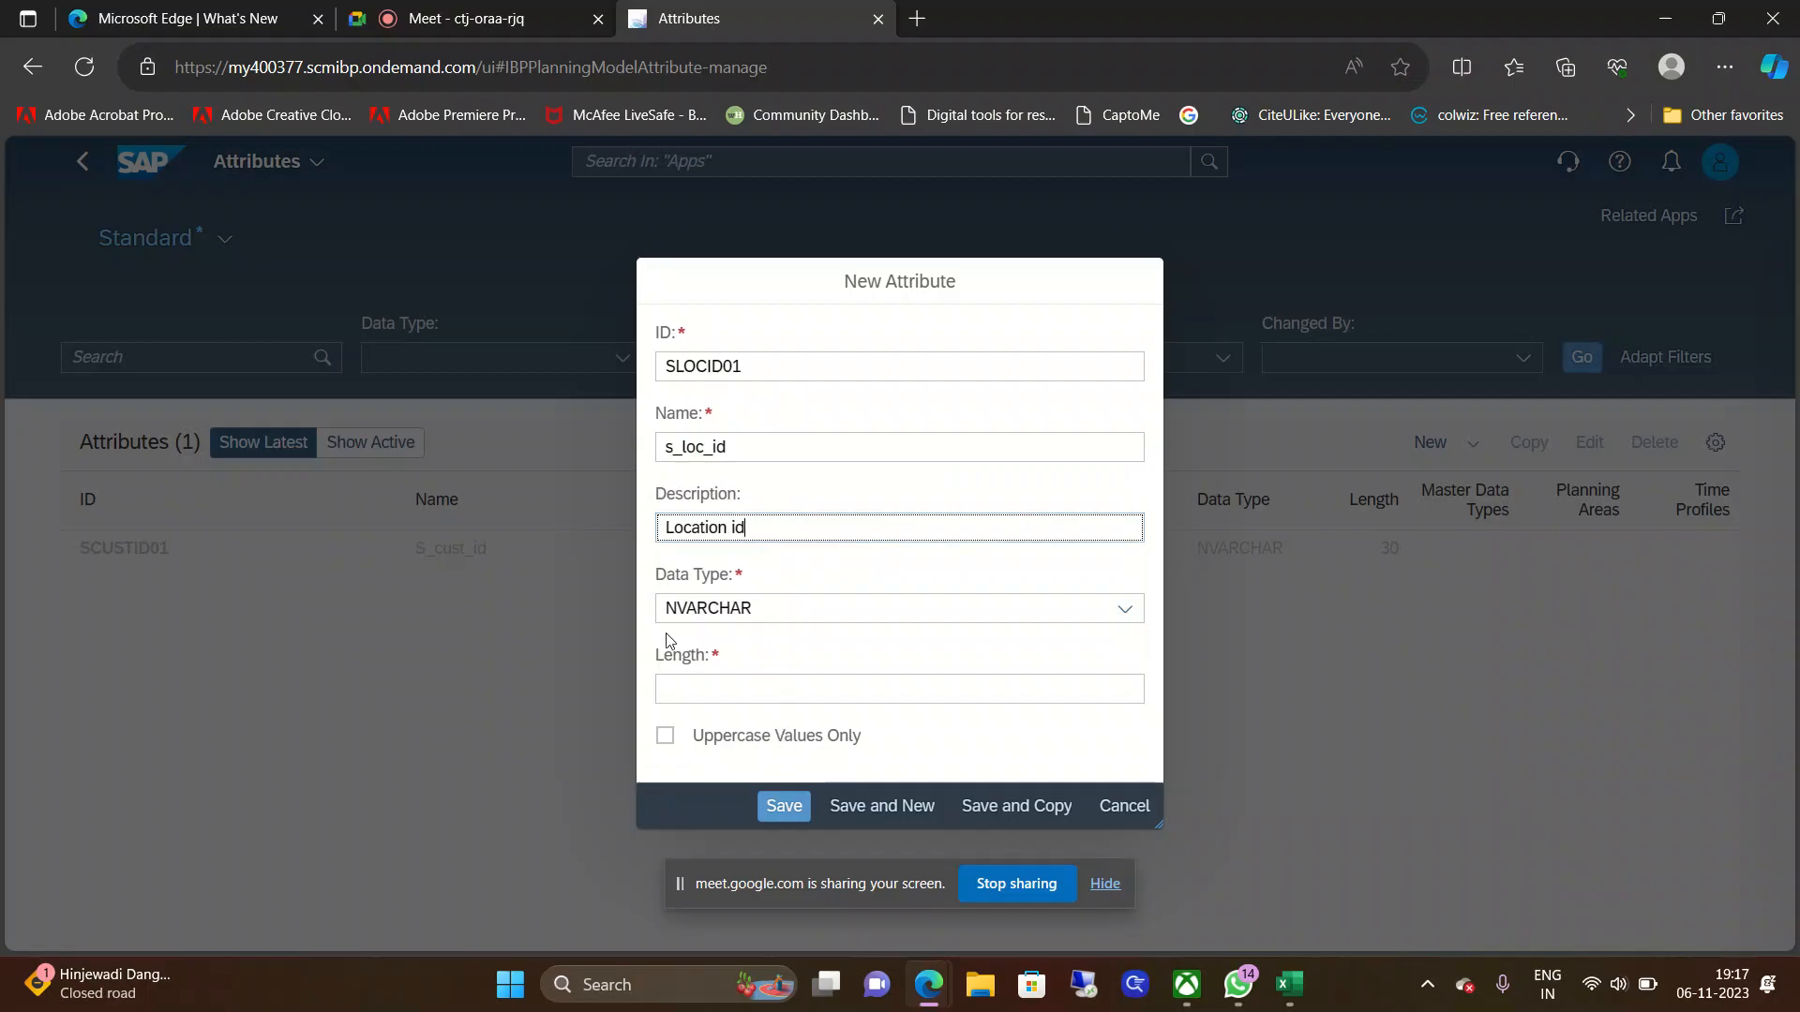
pyautogui.click(714, 692)
pyautogui.write('30')
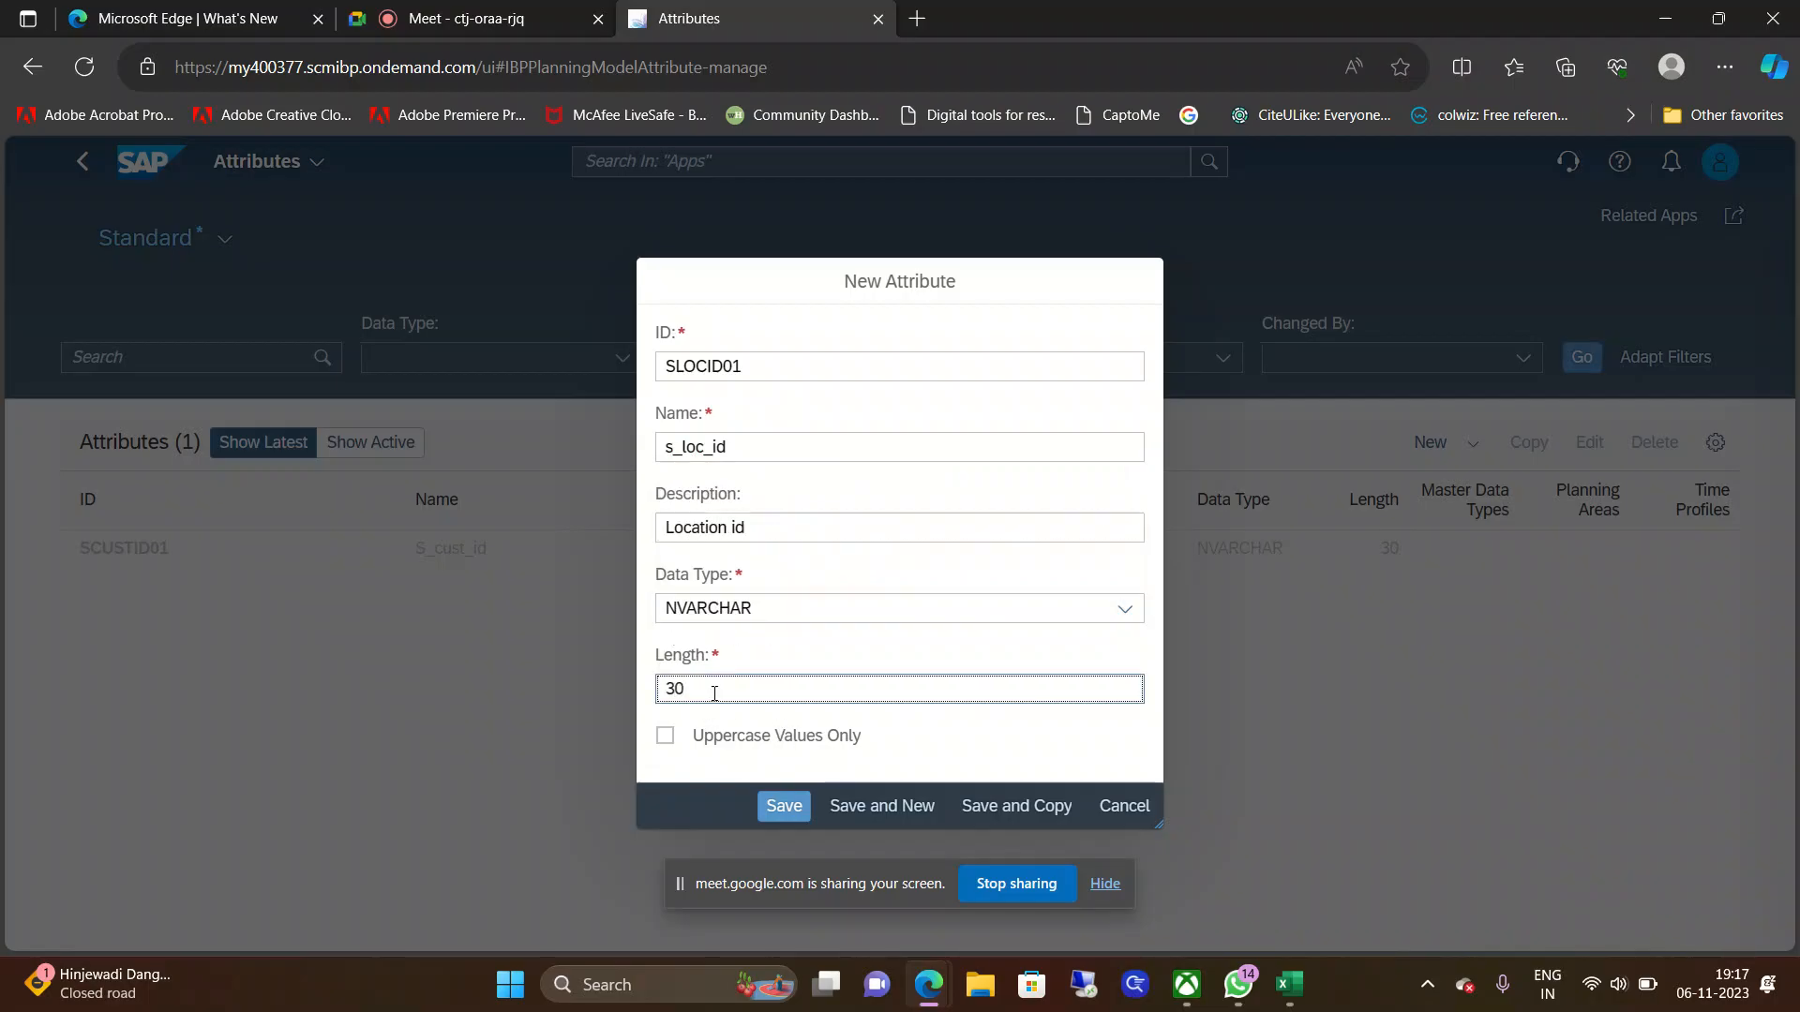
pyautogui.click(793, 810)
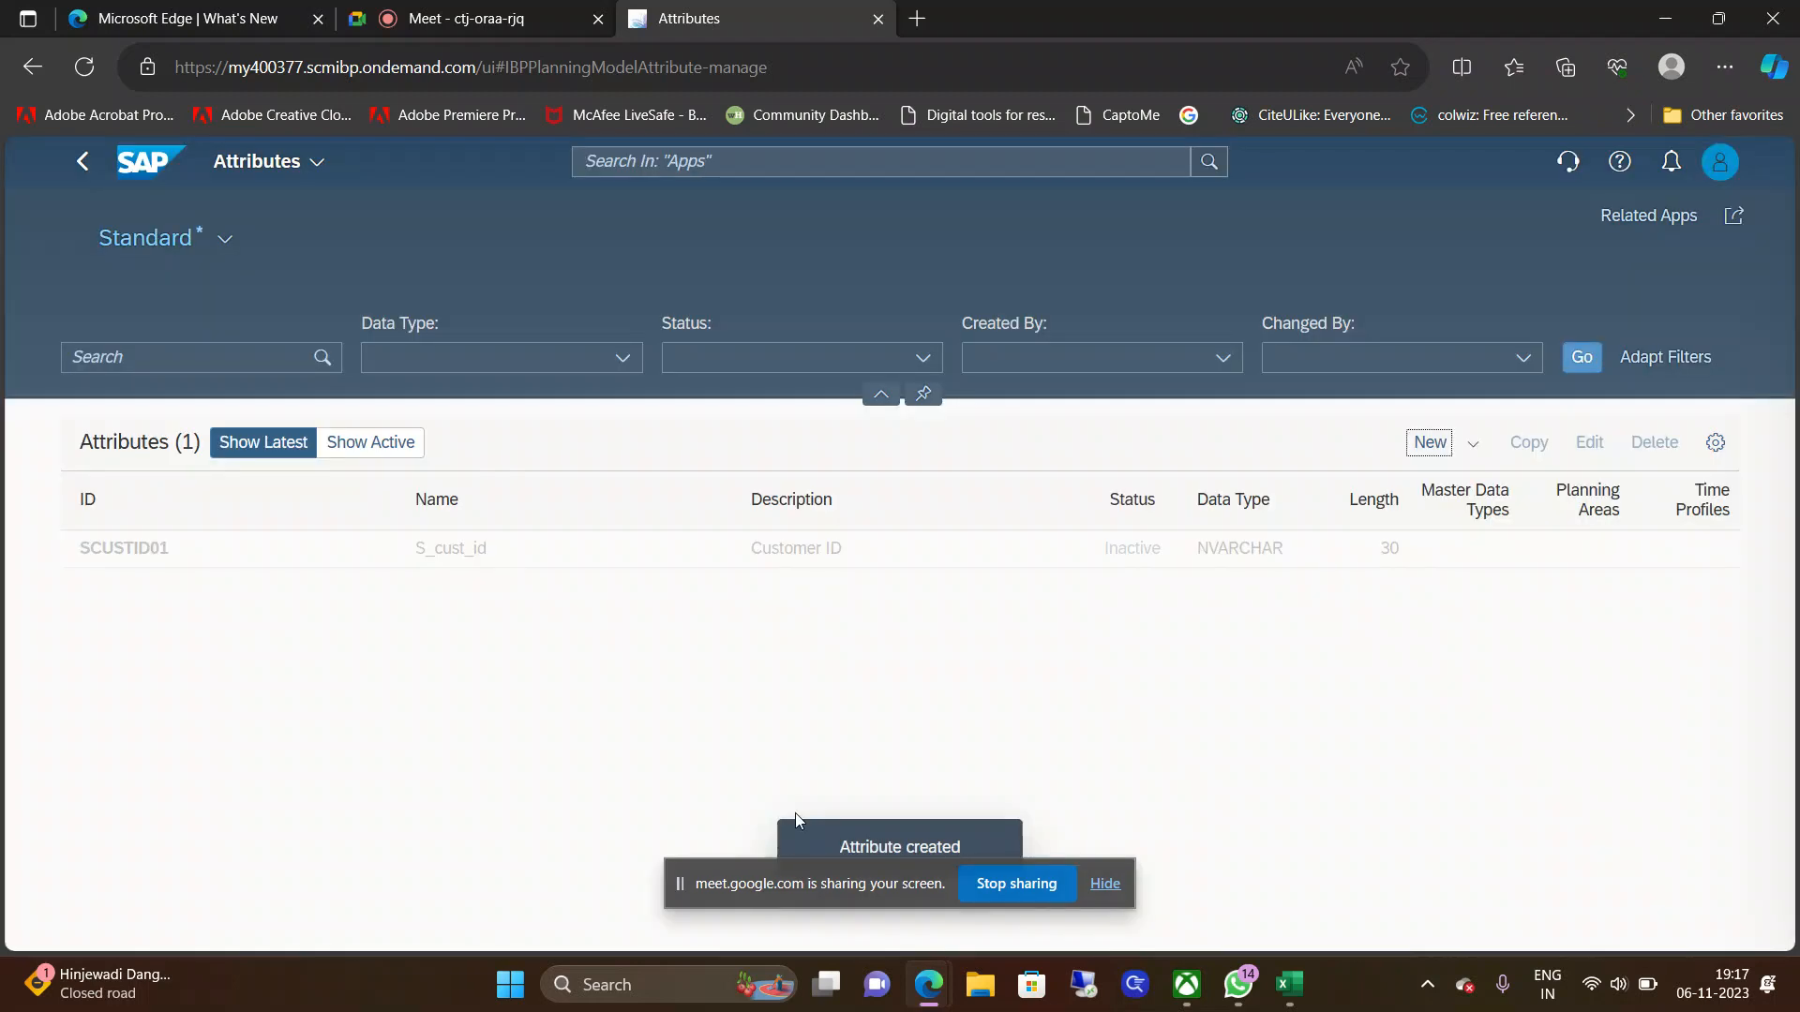
# Step: Search the attributes for "Slocid" to check the new location attribute
pyautogui.click(224, 364)
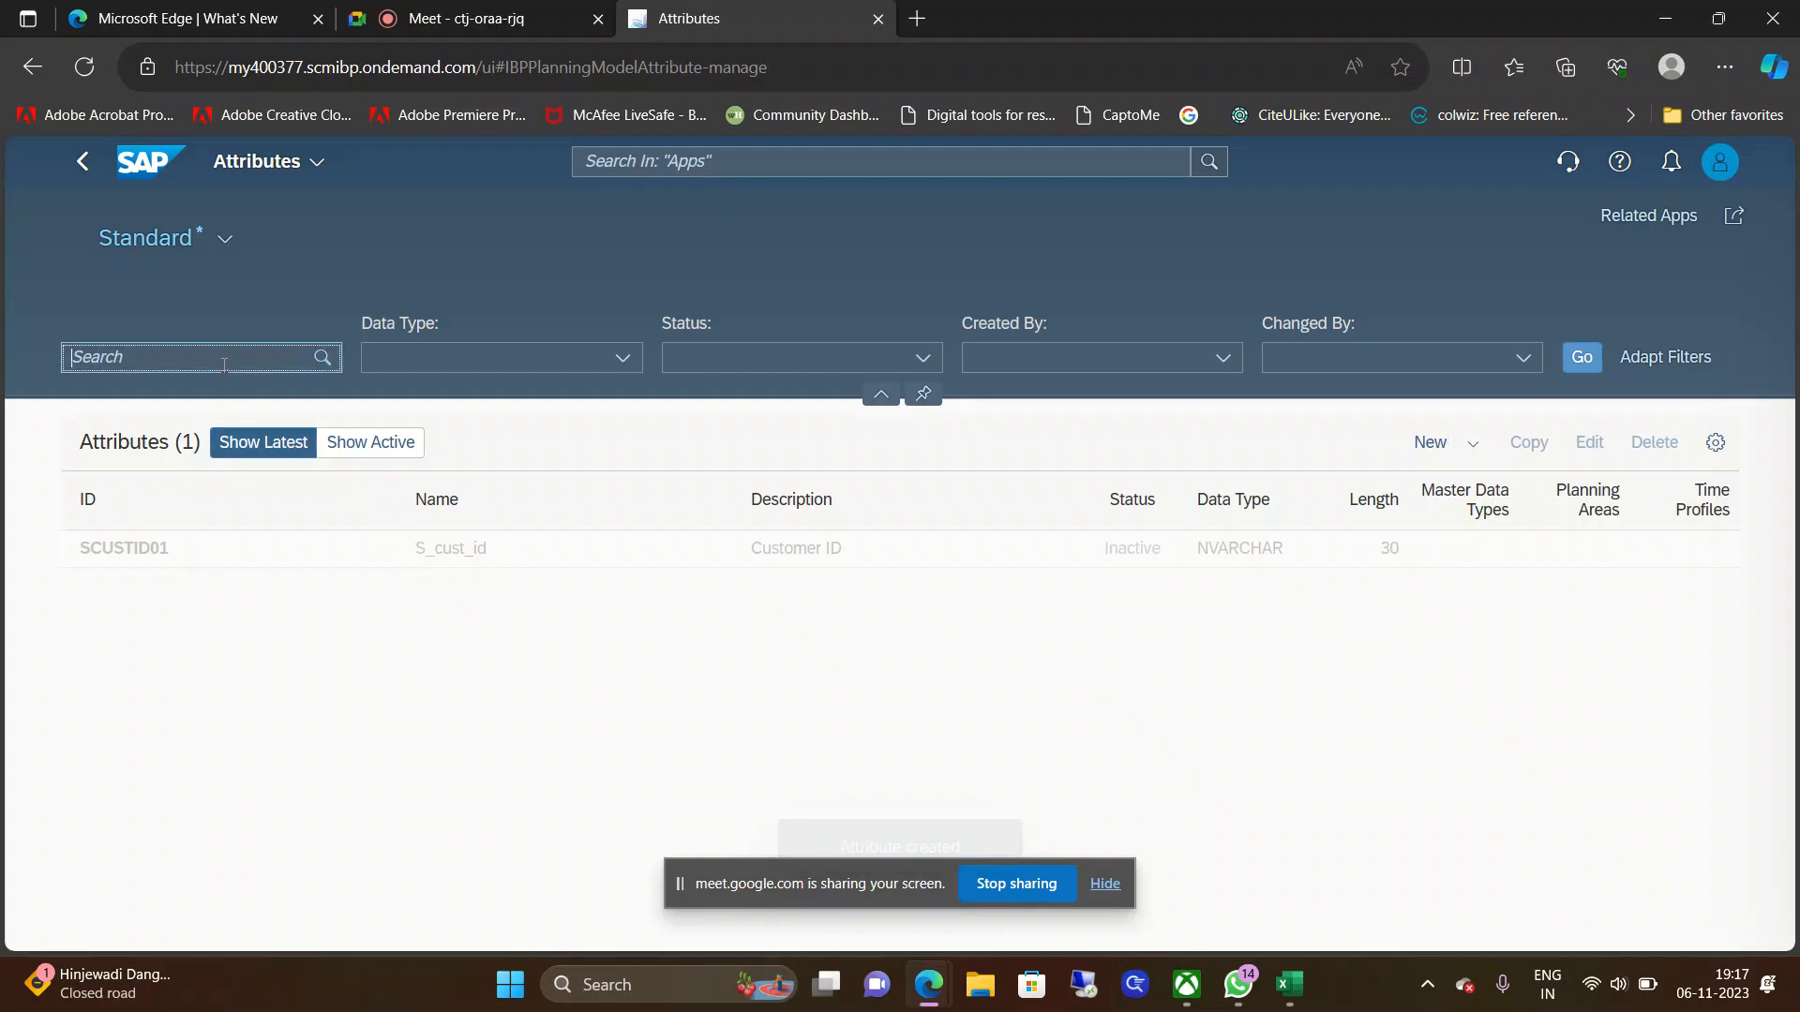
pyautogui.write('S')
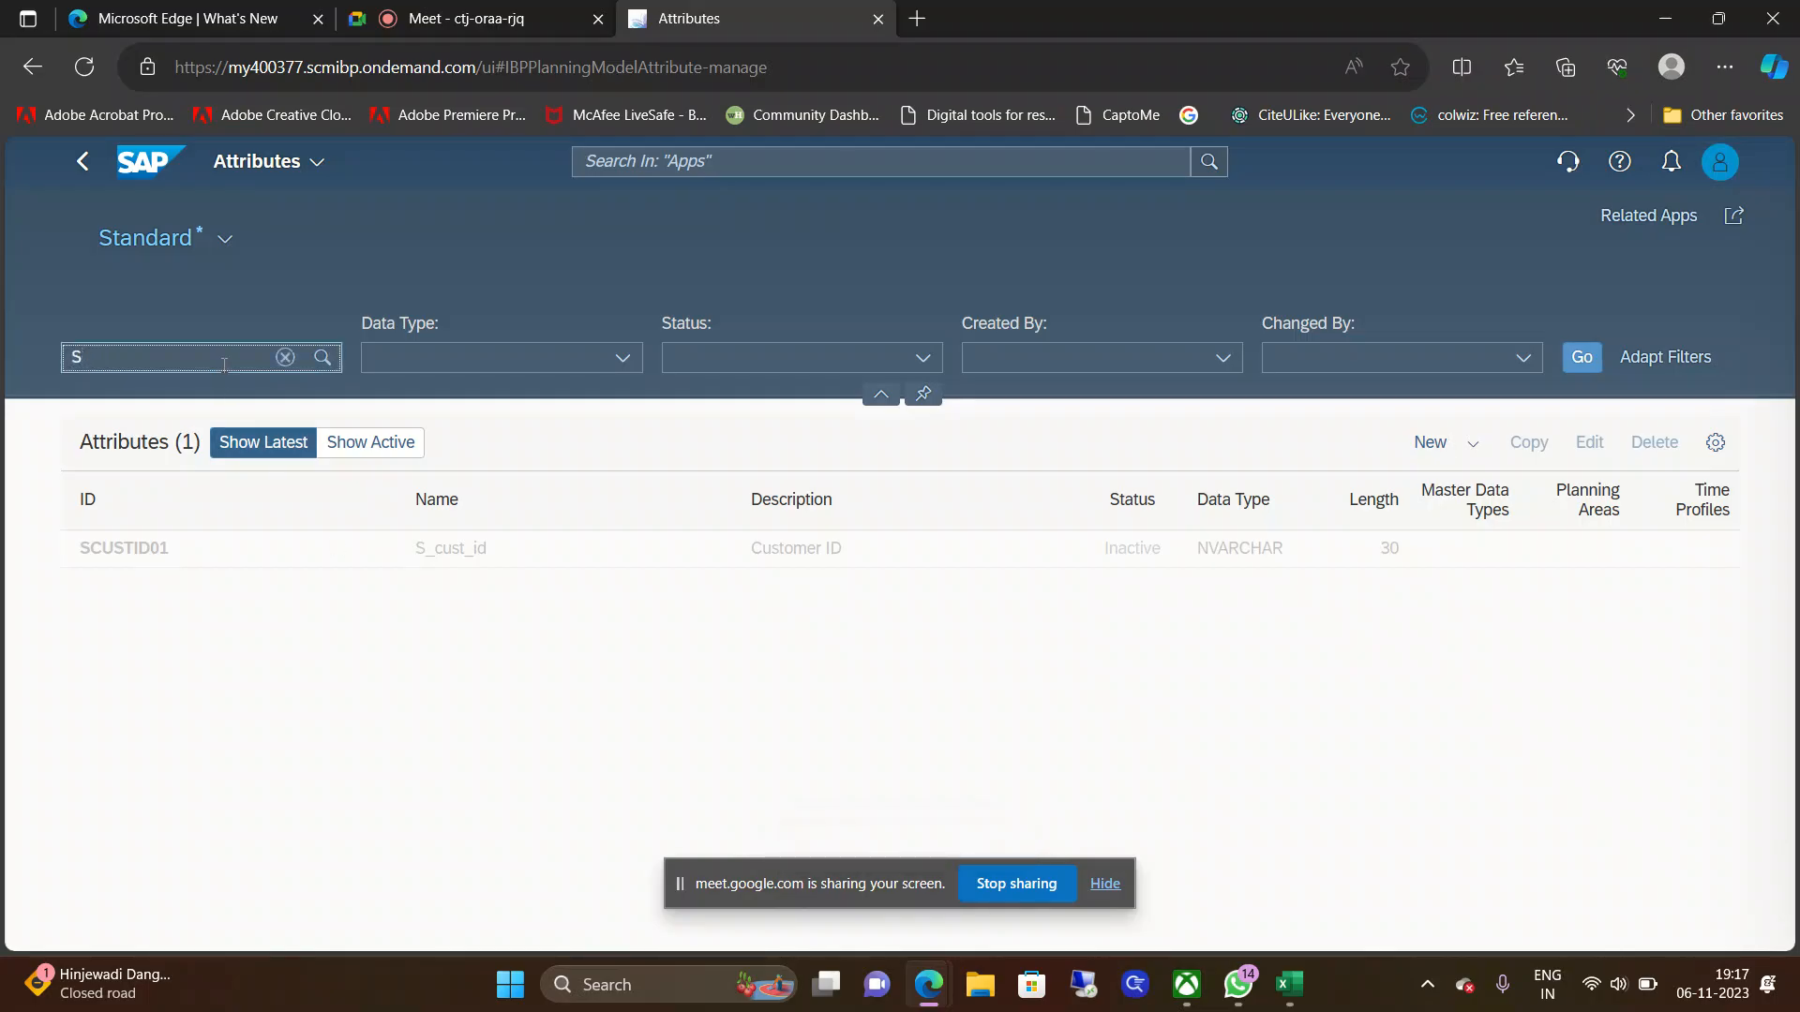
pyautogui.write('locid')
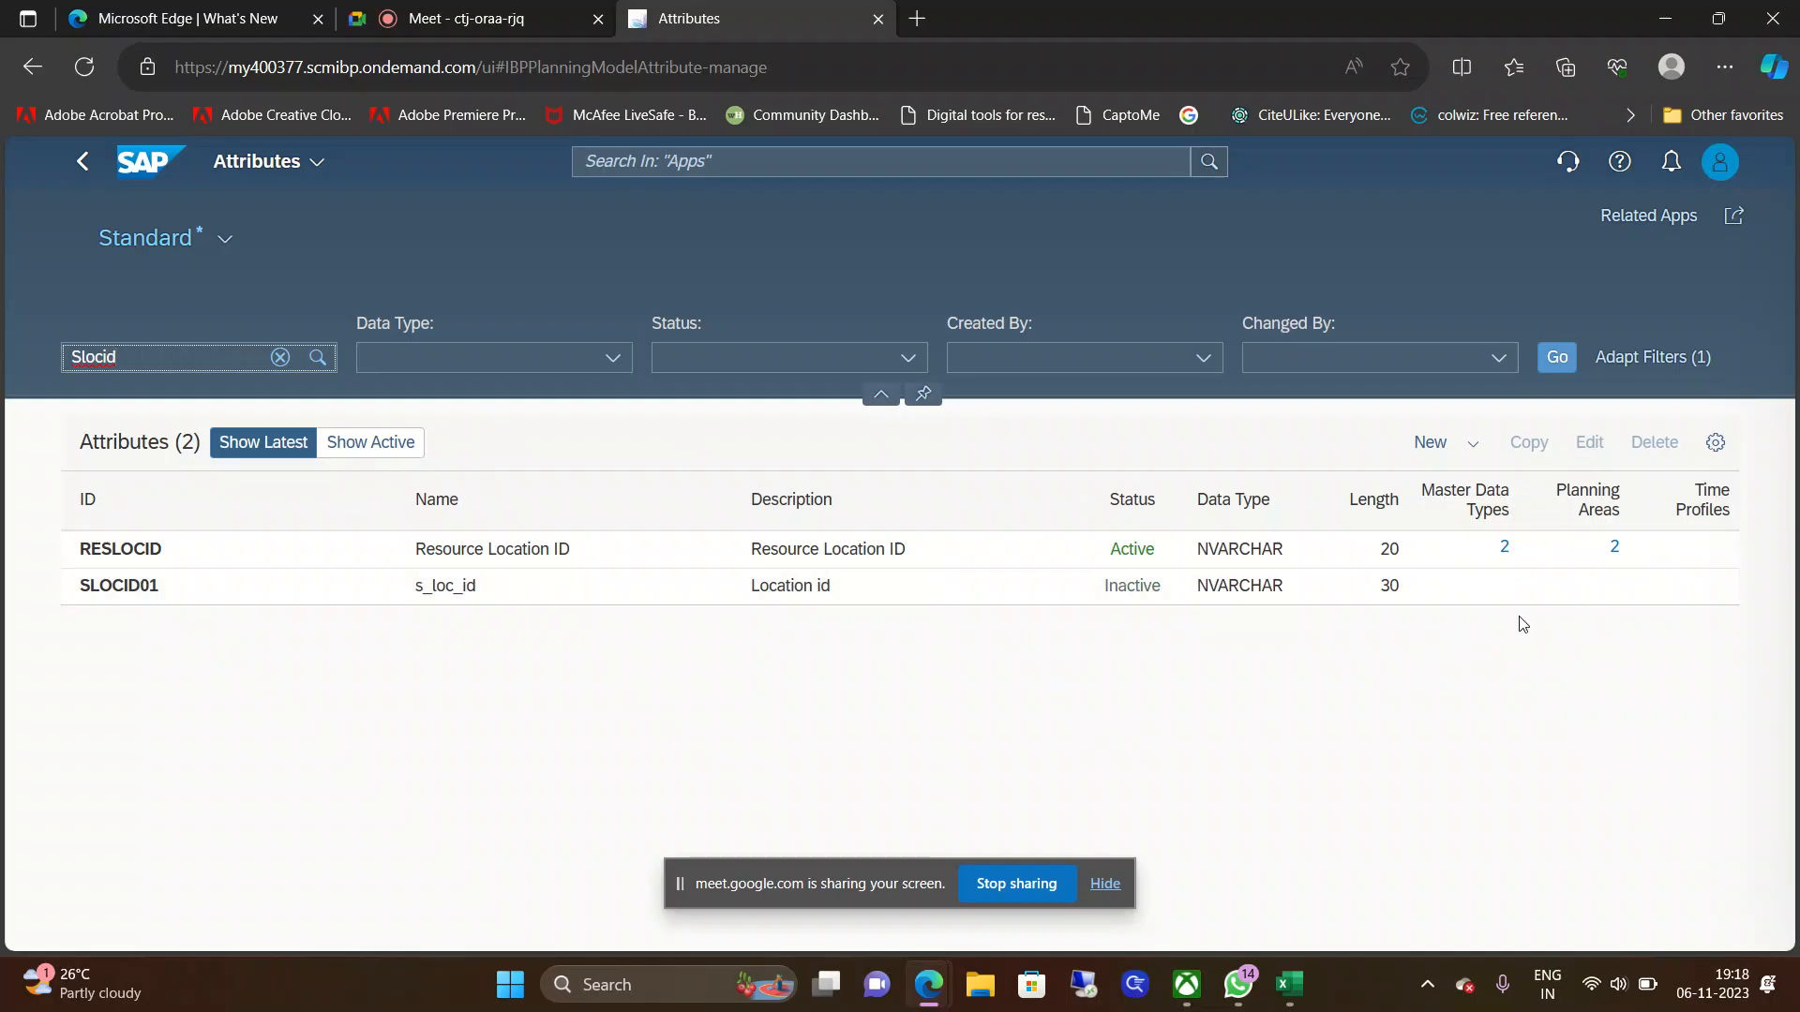
# Step: Switch to the Master Data Types app via the home page and start a new master data type of type Simple
pyautogui.click(83, 161)
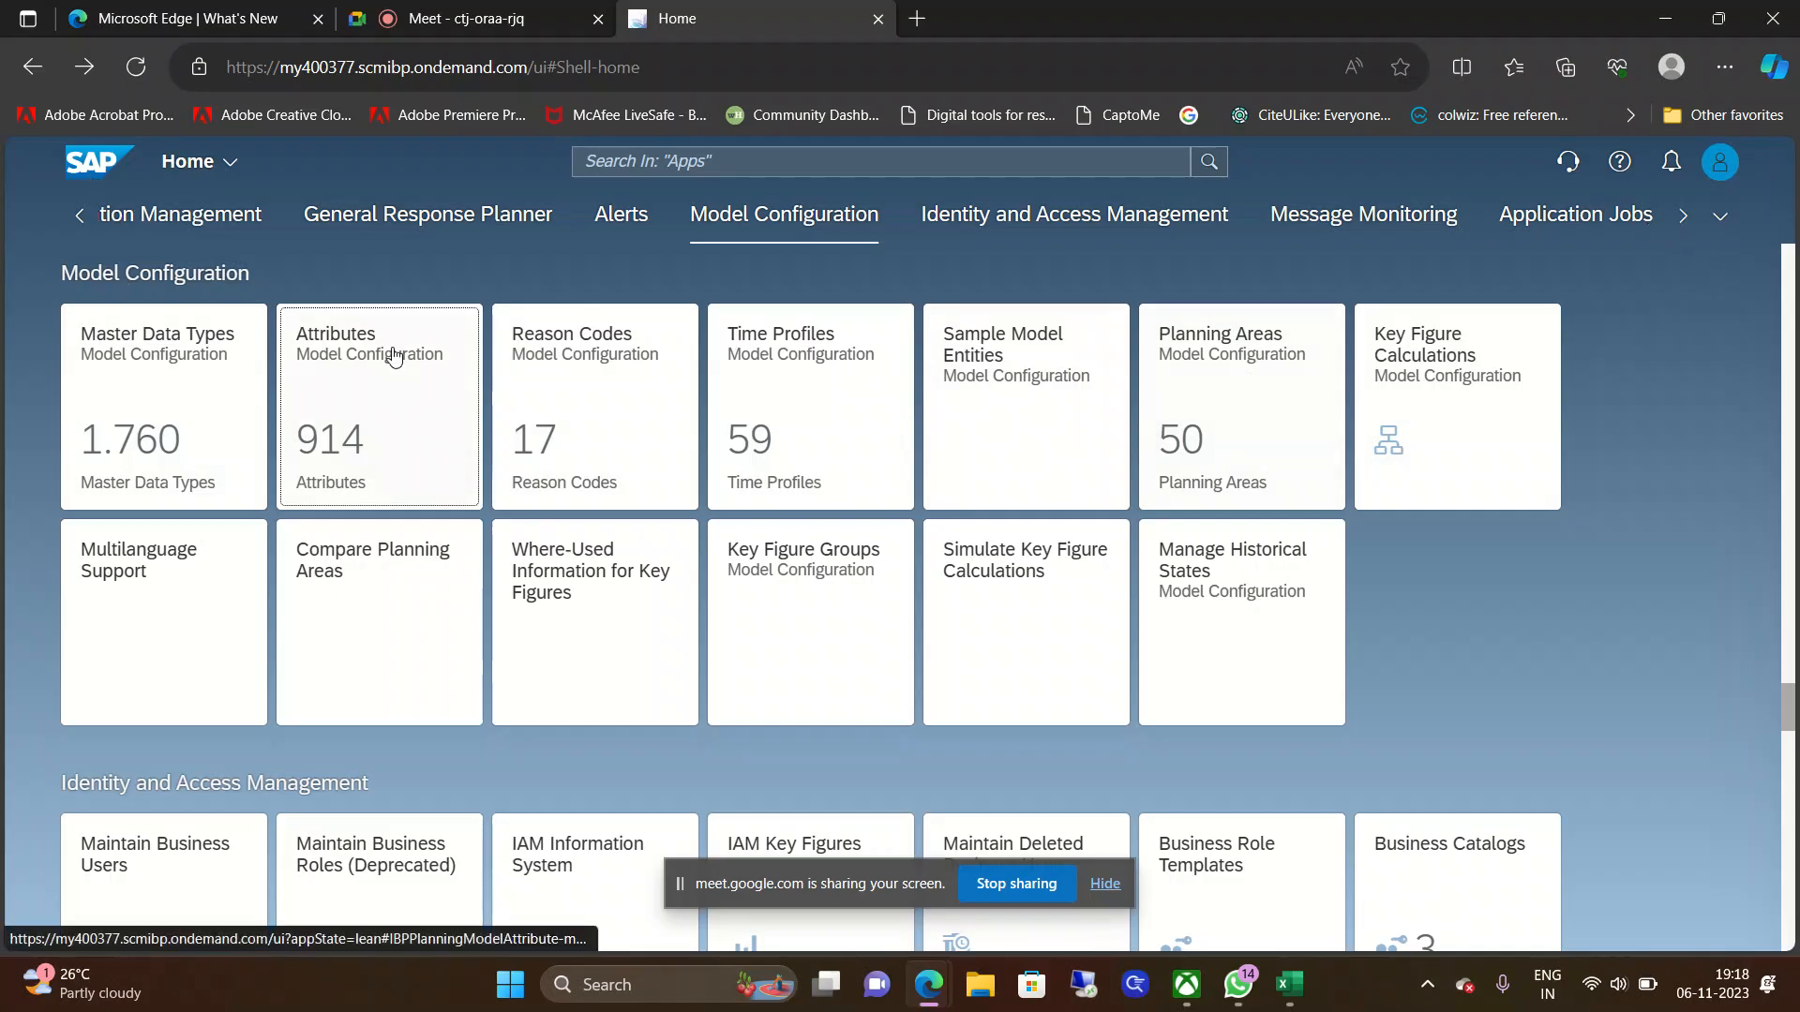
pyautogui.click(178, 356)
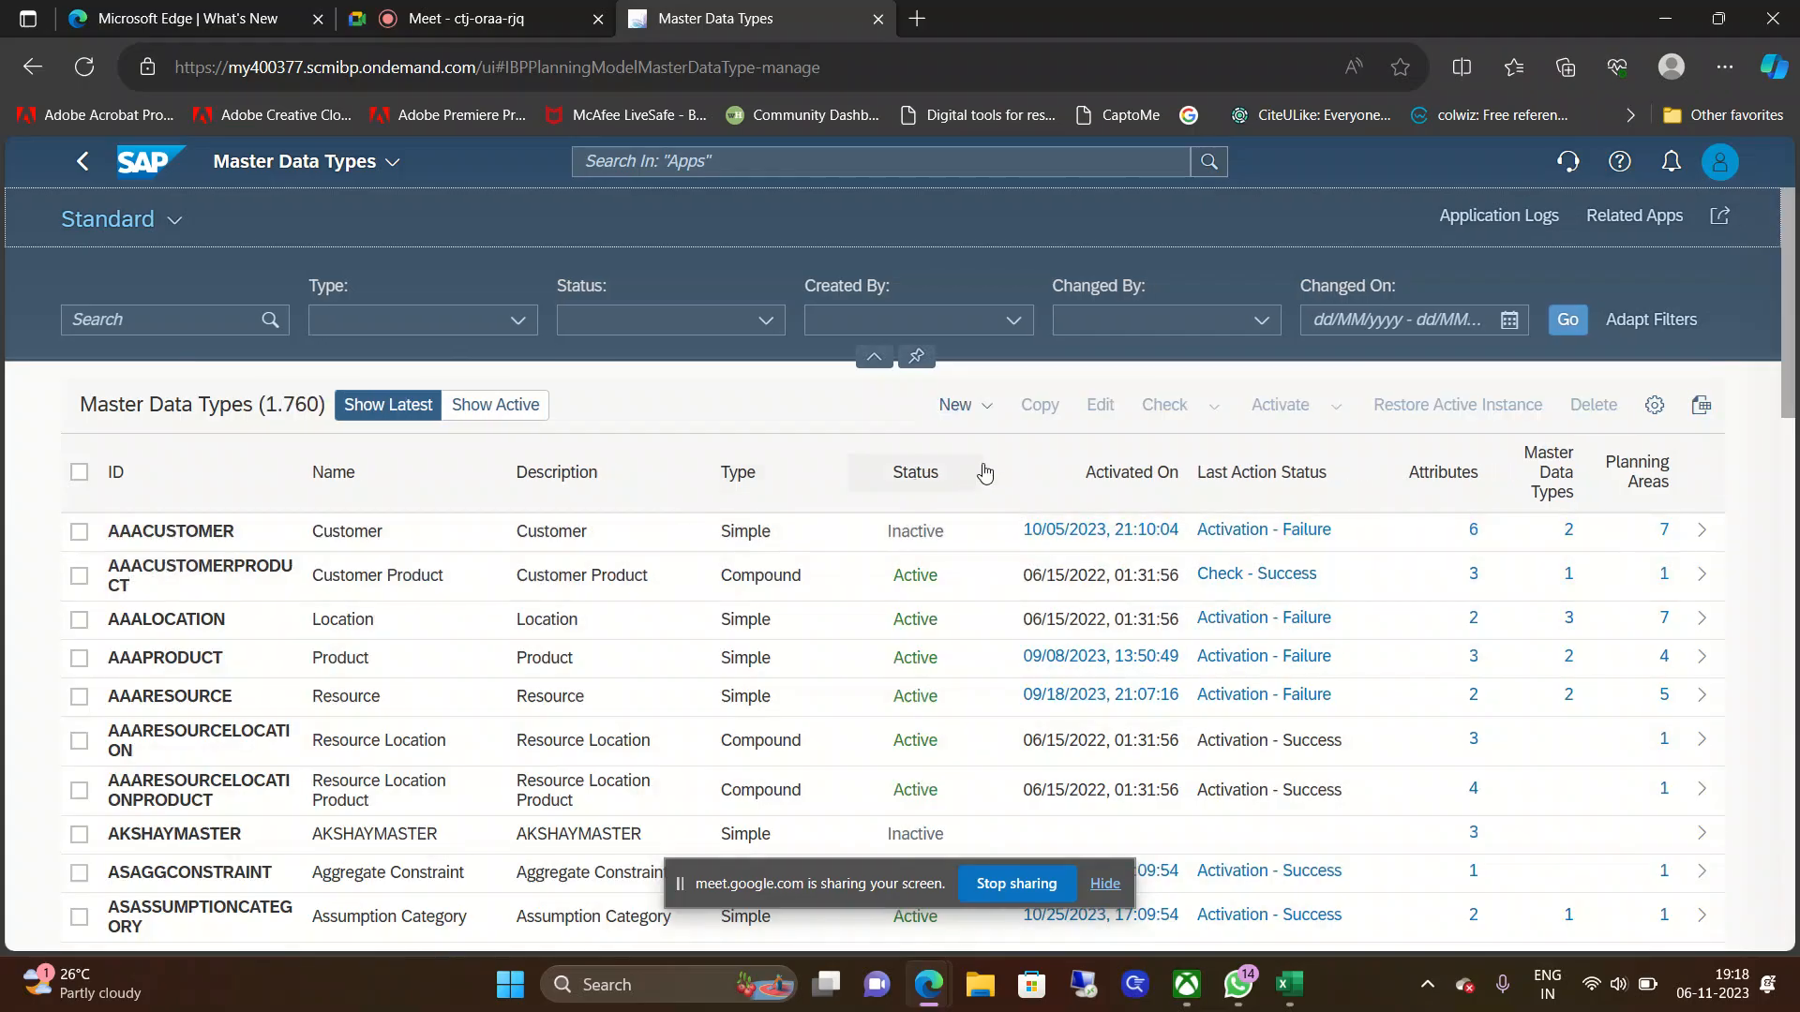
pyautogui.click(985, 415)
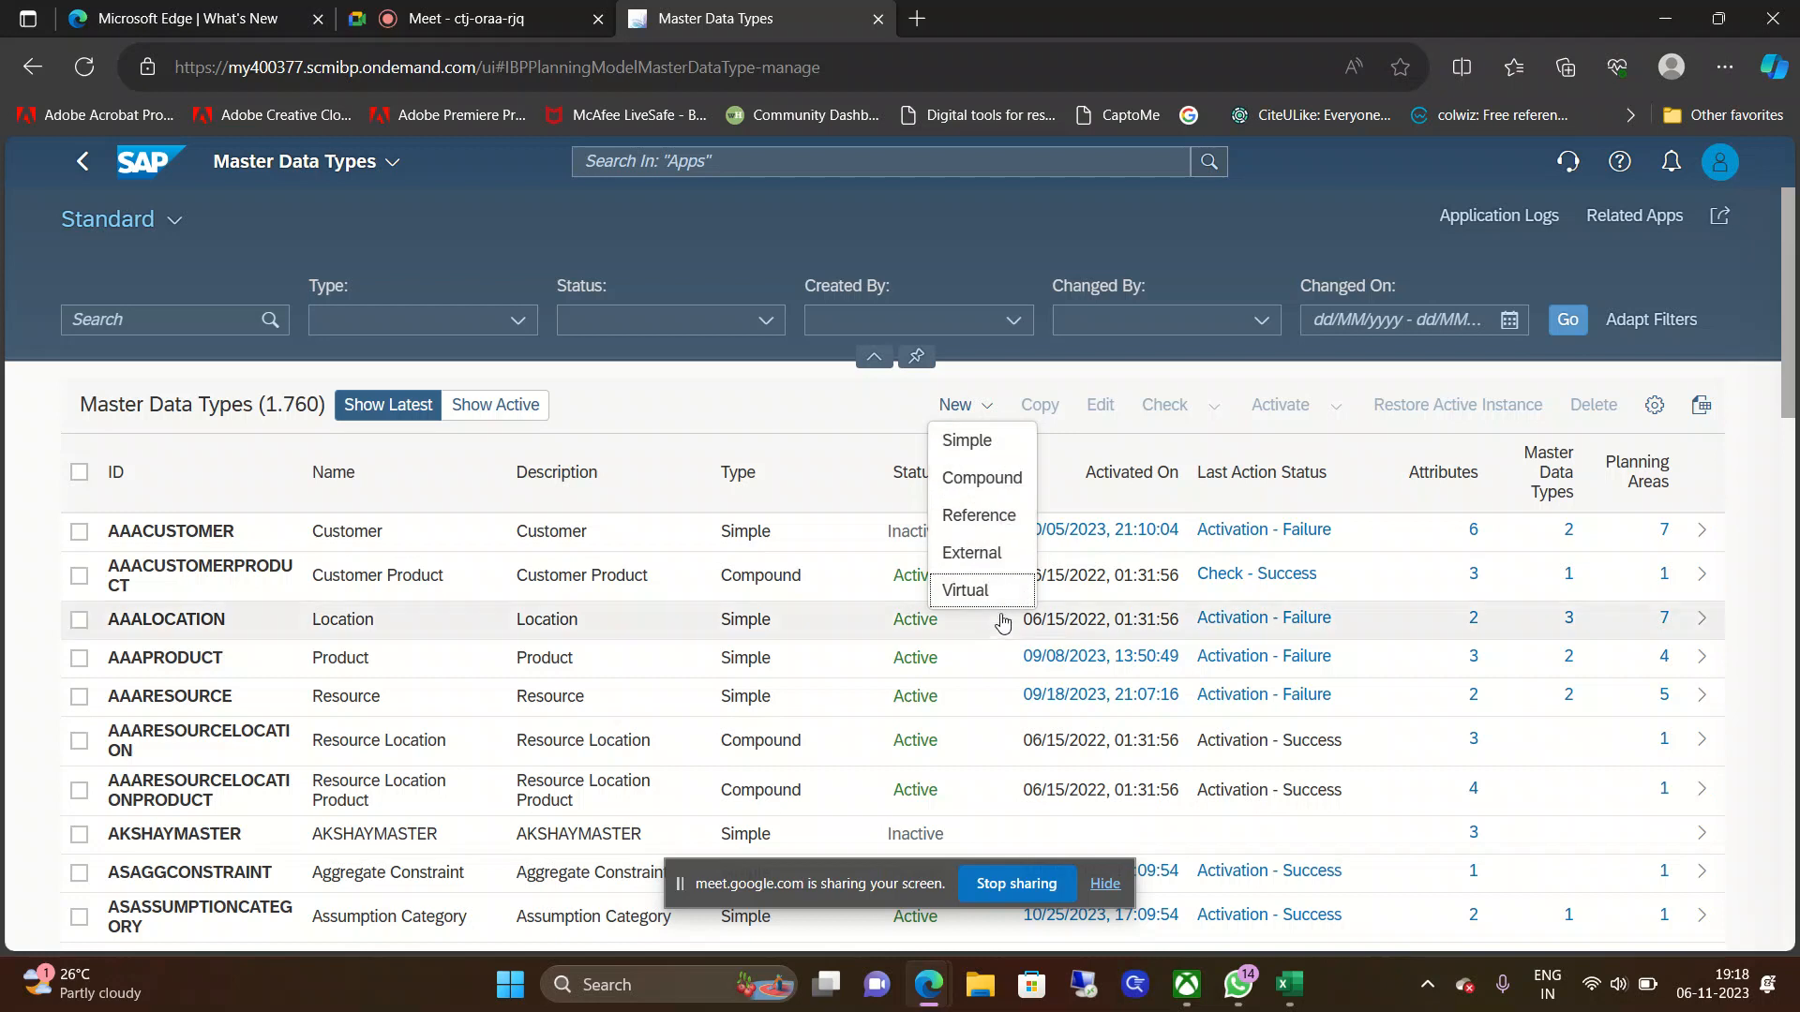
pyautogui.click(985, 450)
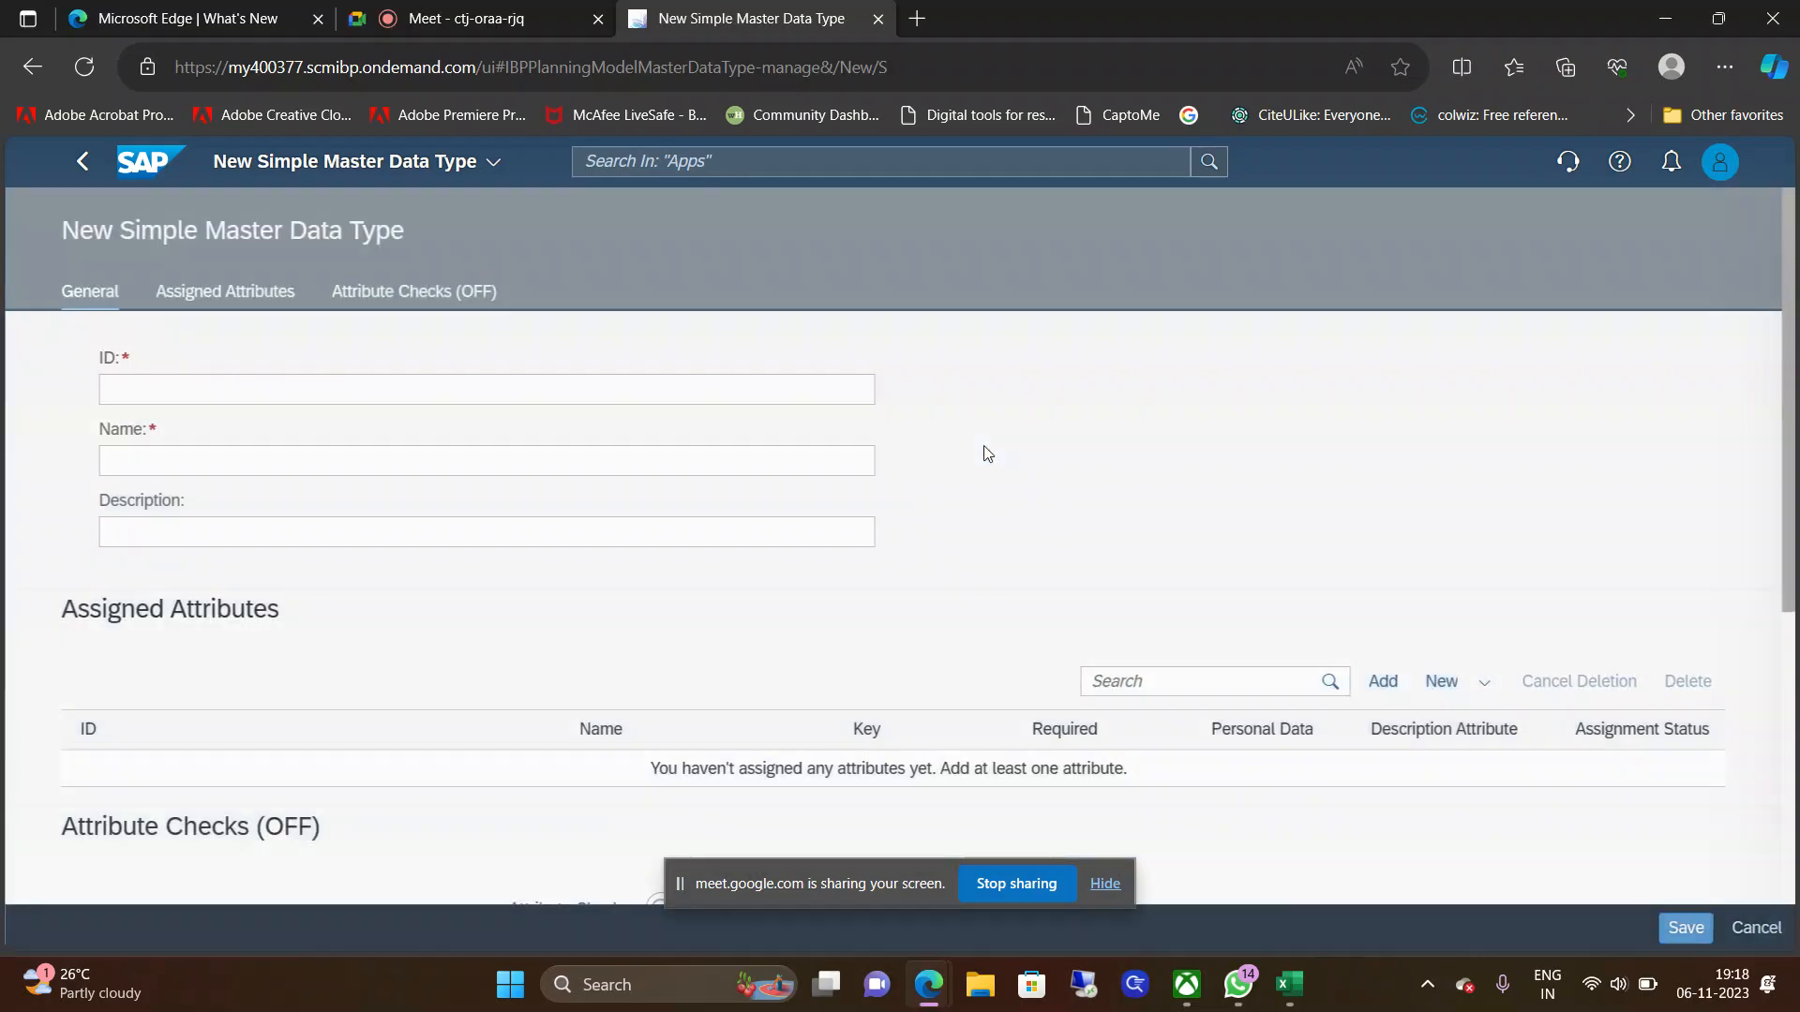
# Step: Enter SPRODUCT as the ID of the new simple master data type
pyautogui.click(382, 379)
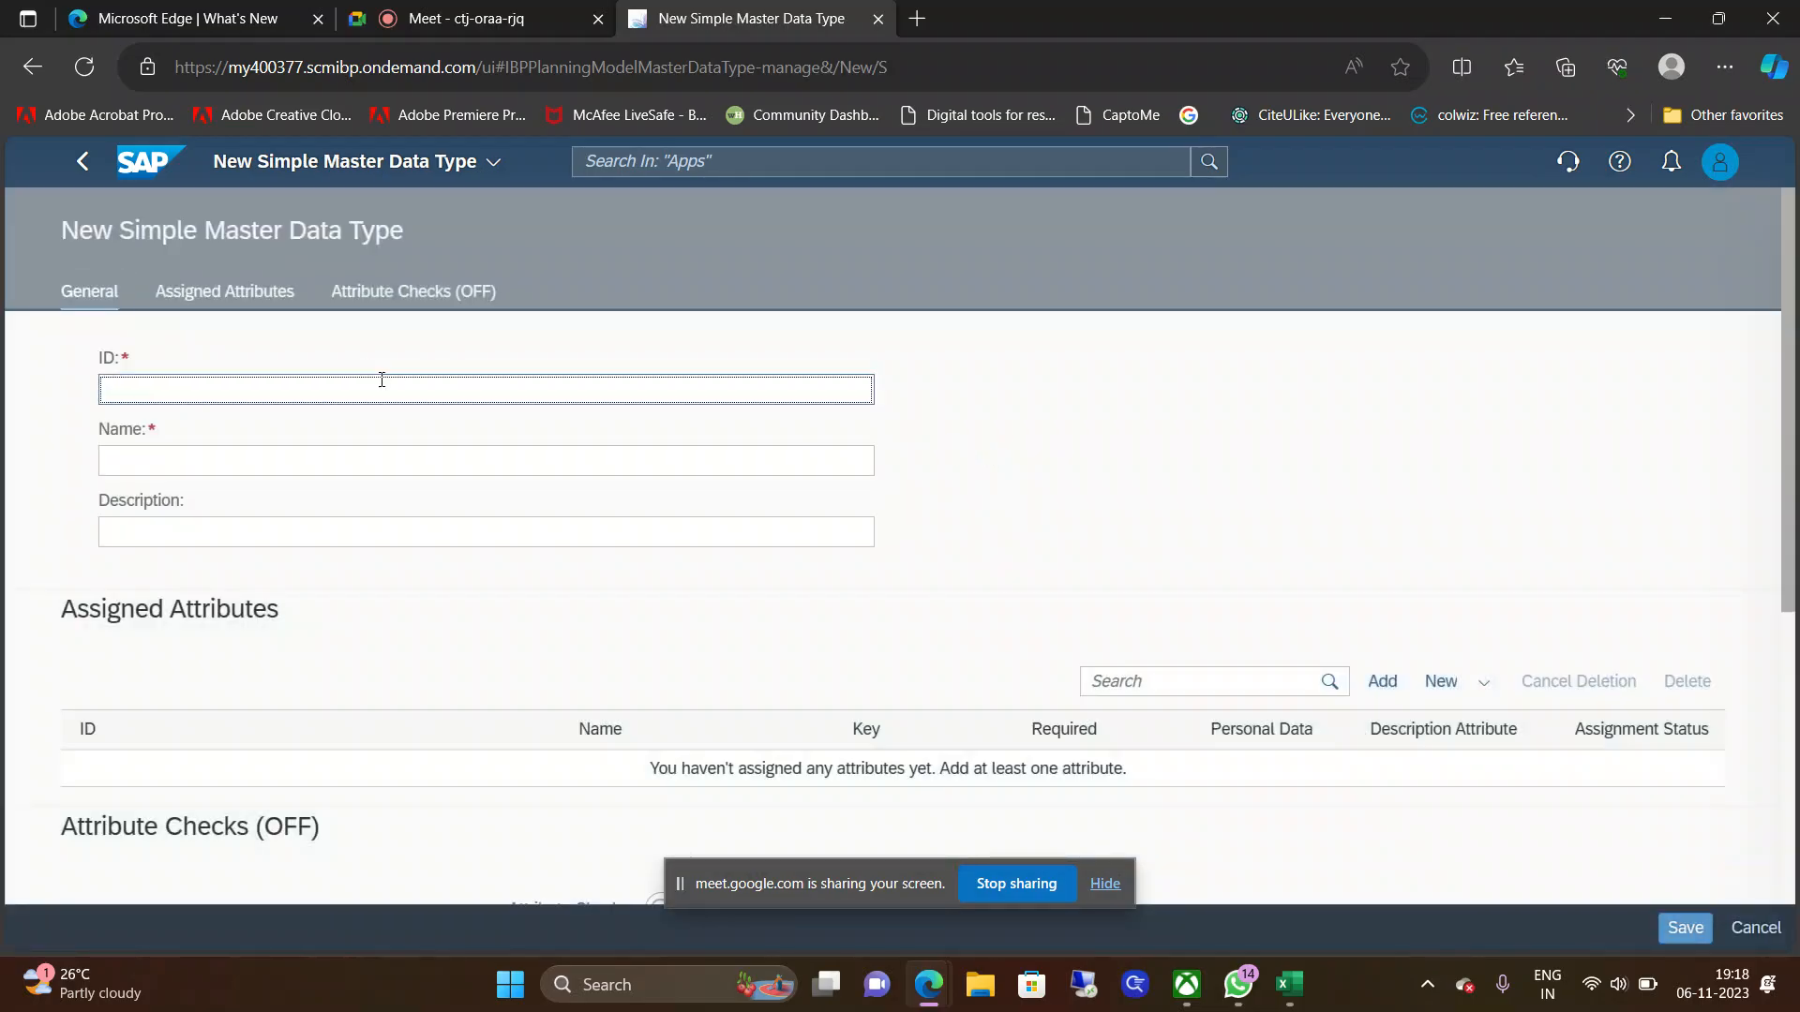
pyautogui.write('S')
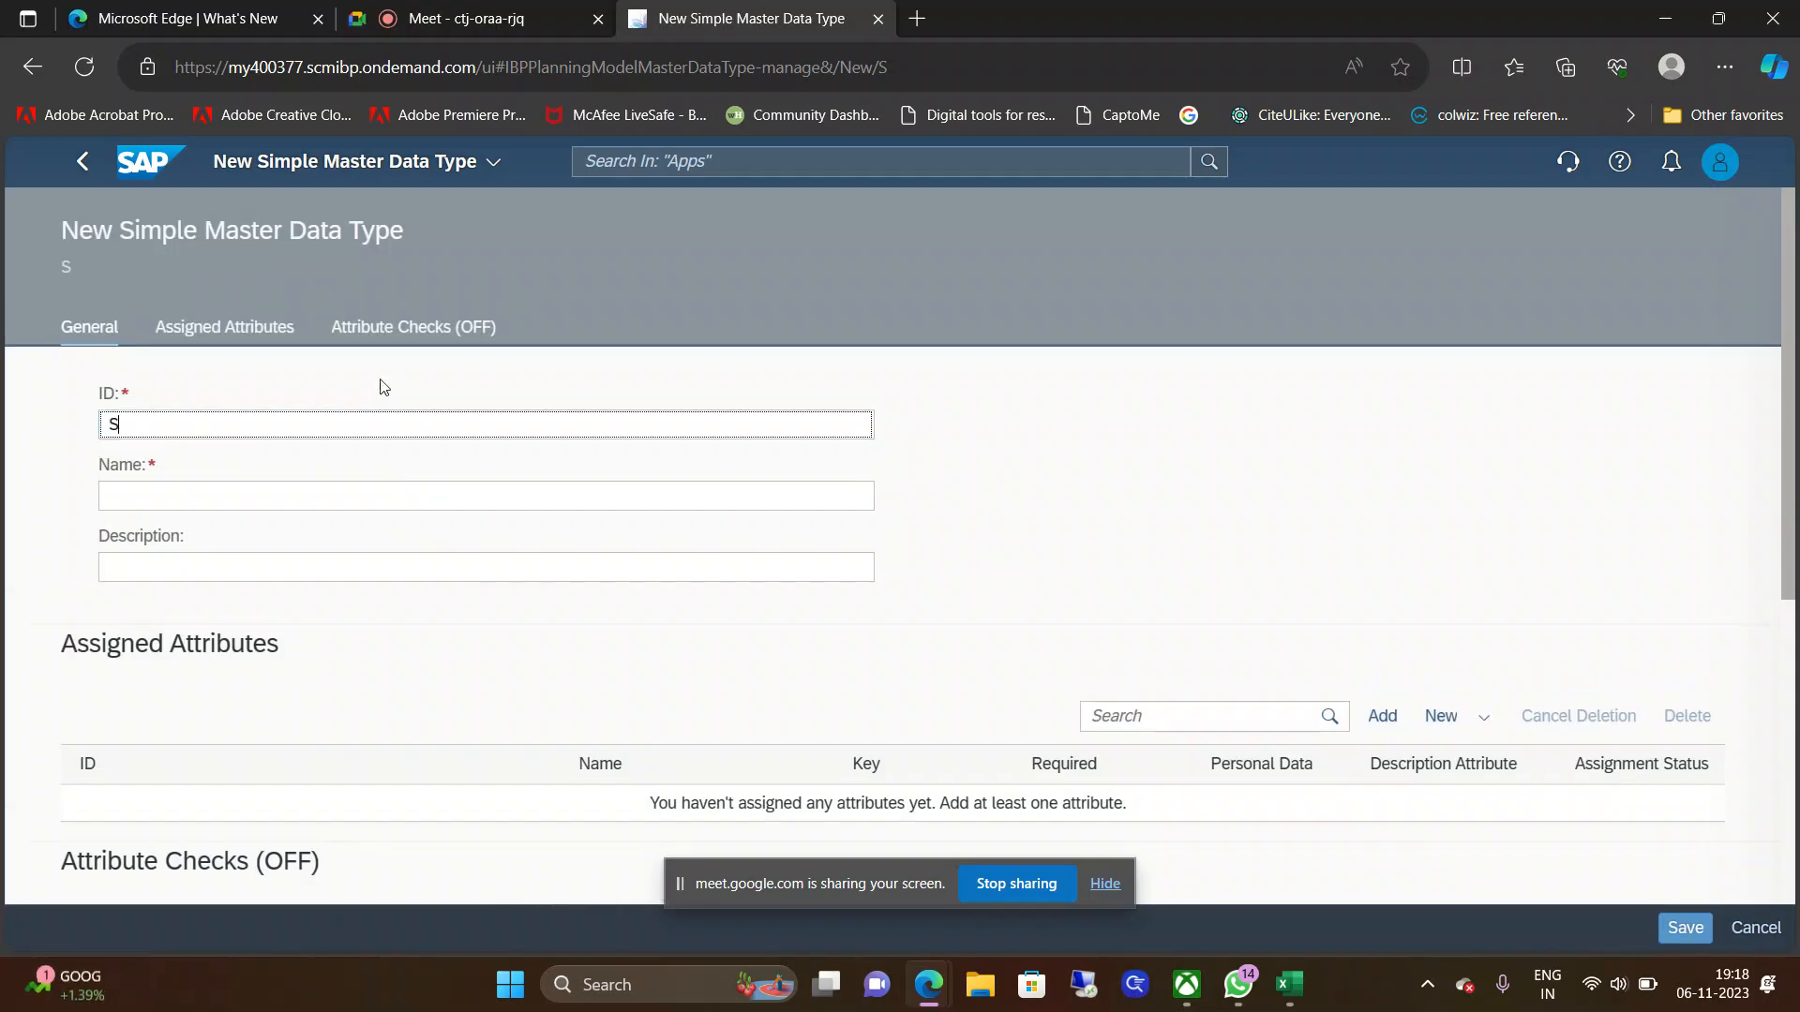
pyautogui.write('PRD')
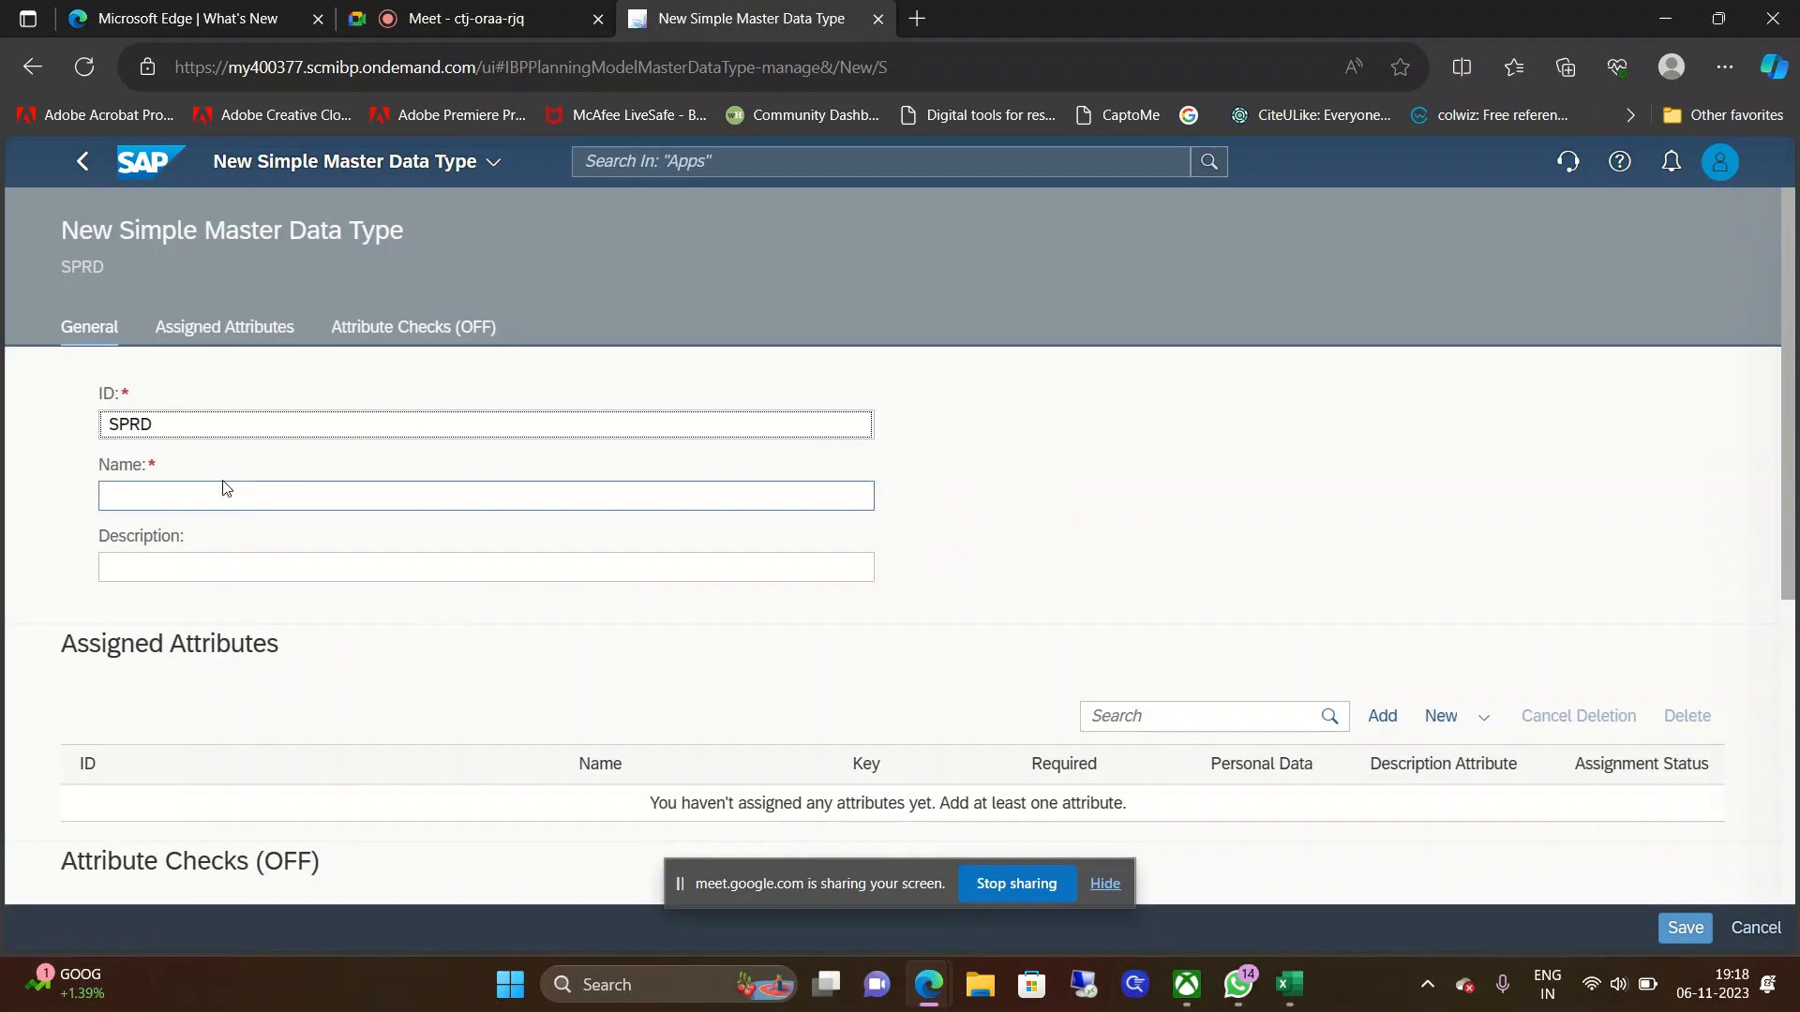
pyautogui.press('BackSpace')
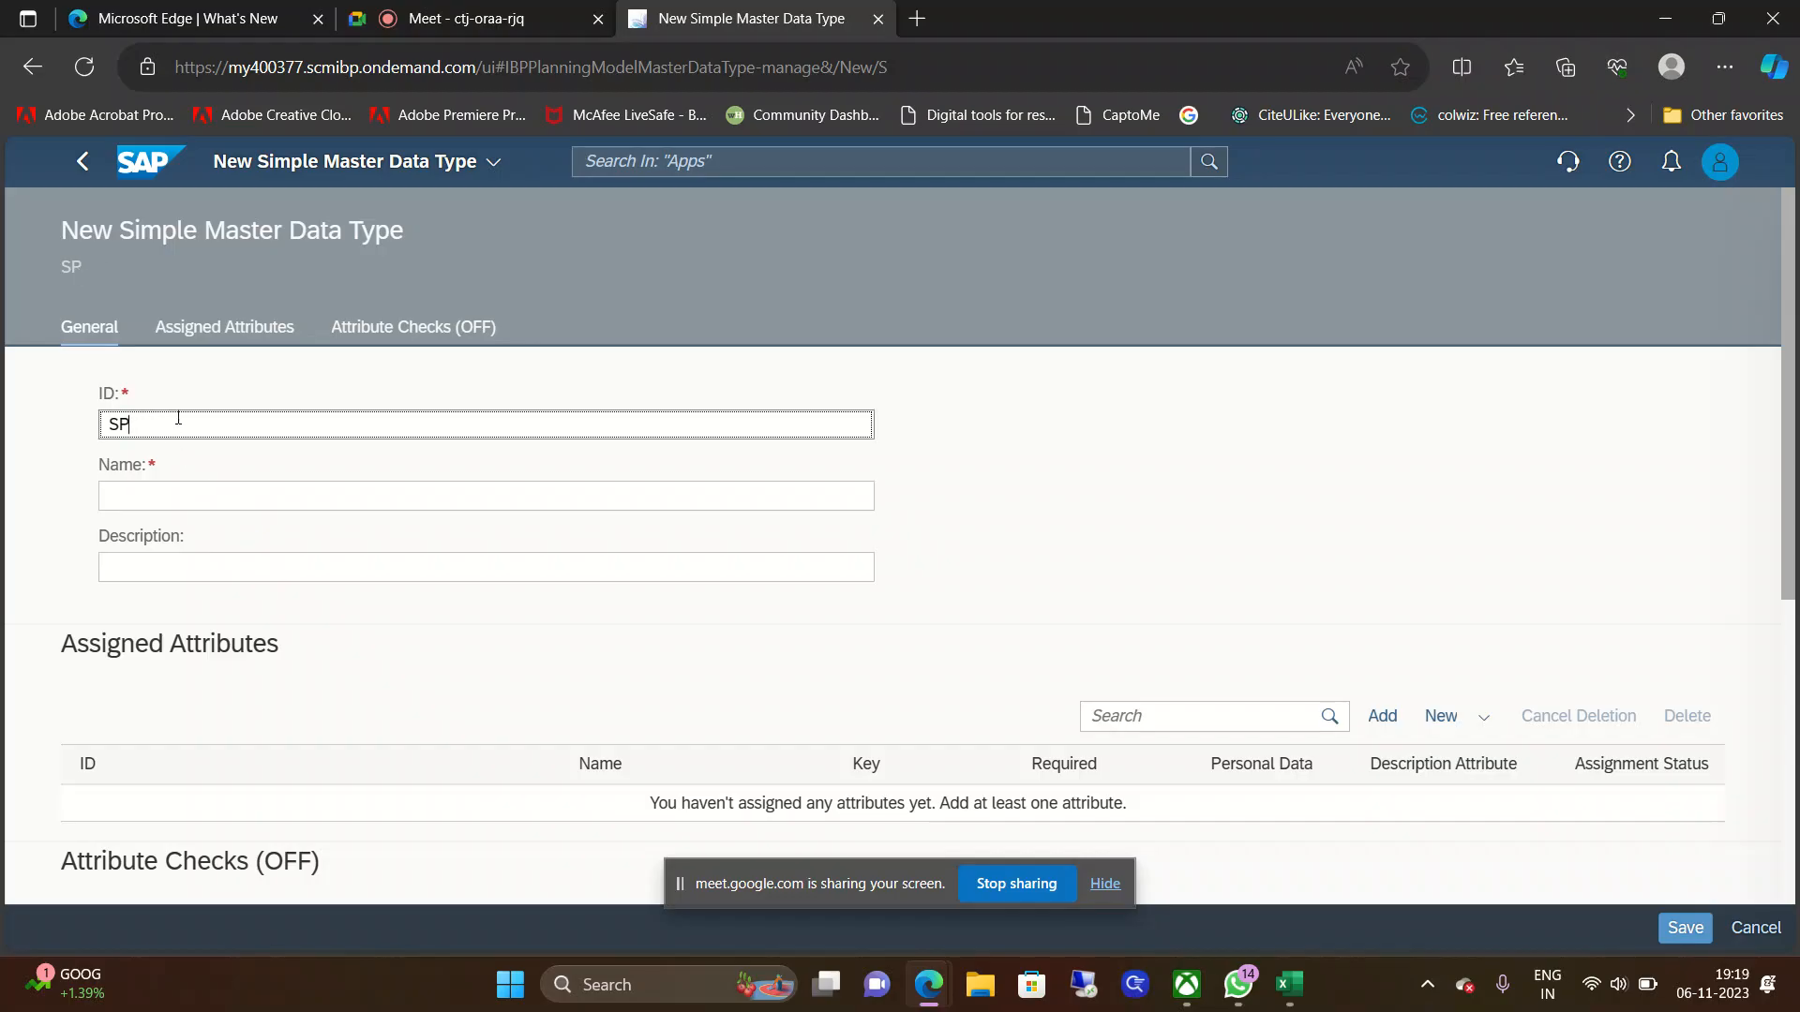
pyautogui.write('ODCUT')
pyautogui.press('BackSpace')
pyautogui.write('UCT')
# Step: Copy the master data type's ID SPRODUCT into both its name and its description
pyautogui.click(182, 495)
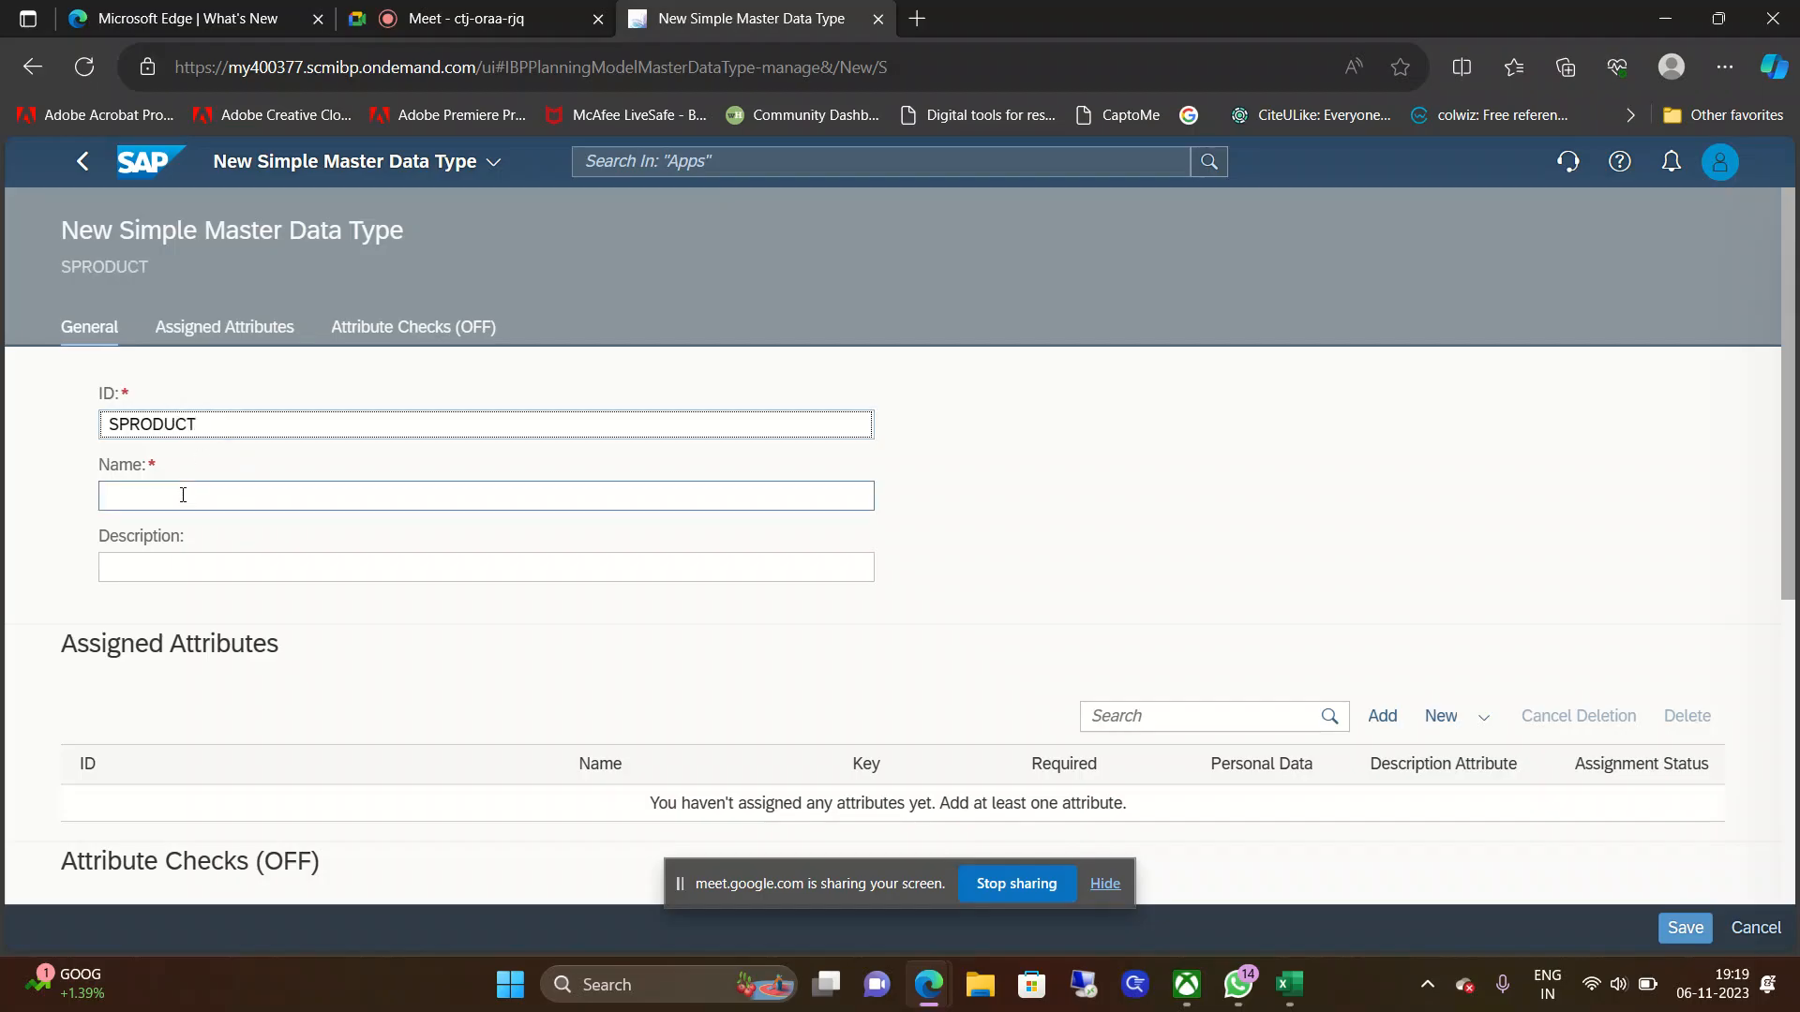
pyautogui.moveTo(234, 423); pyautogui.dragTo(73, 455)
pyautogui.hotkey('ctrl', 'c')
pyautogui.click(82, 462)
pyautogui.click(153, 496)
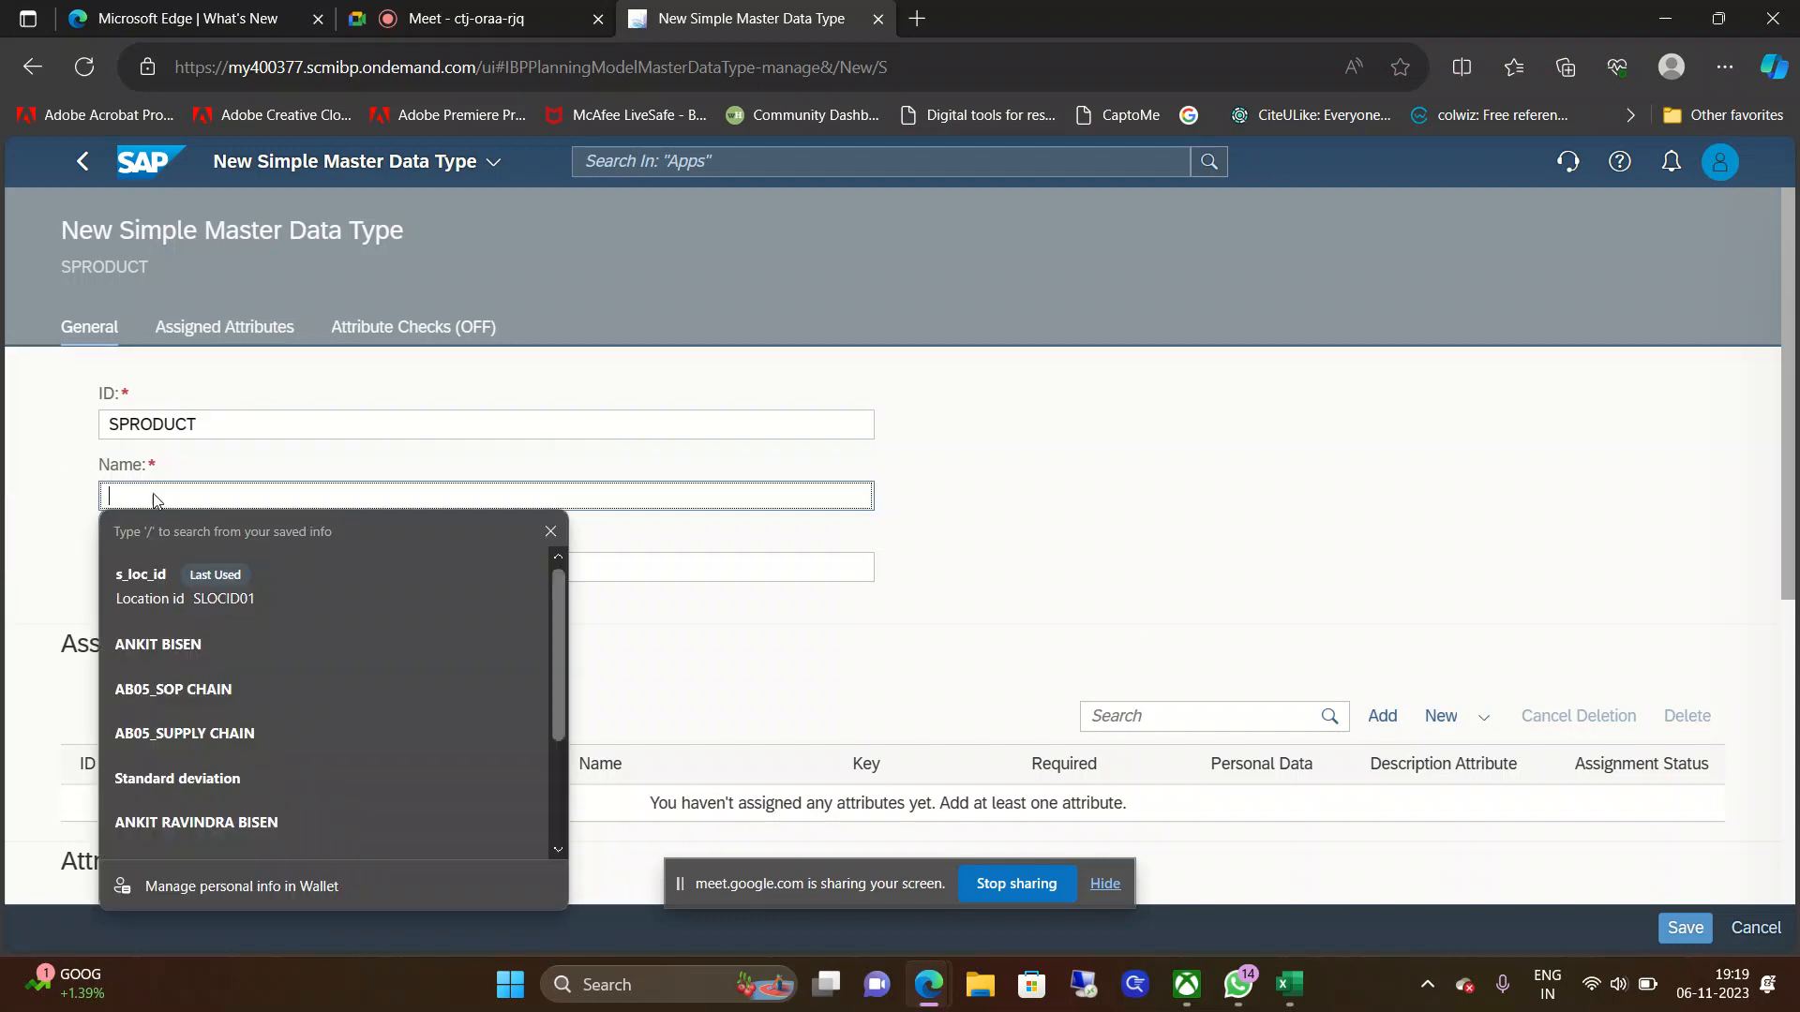
pyautogui.hotkey('ctrl', 'v')
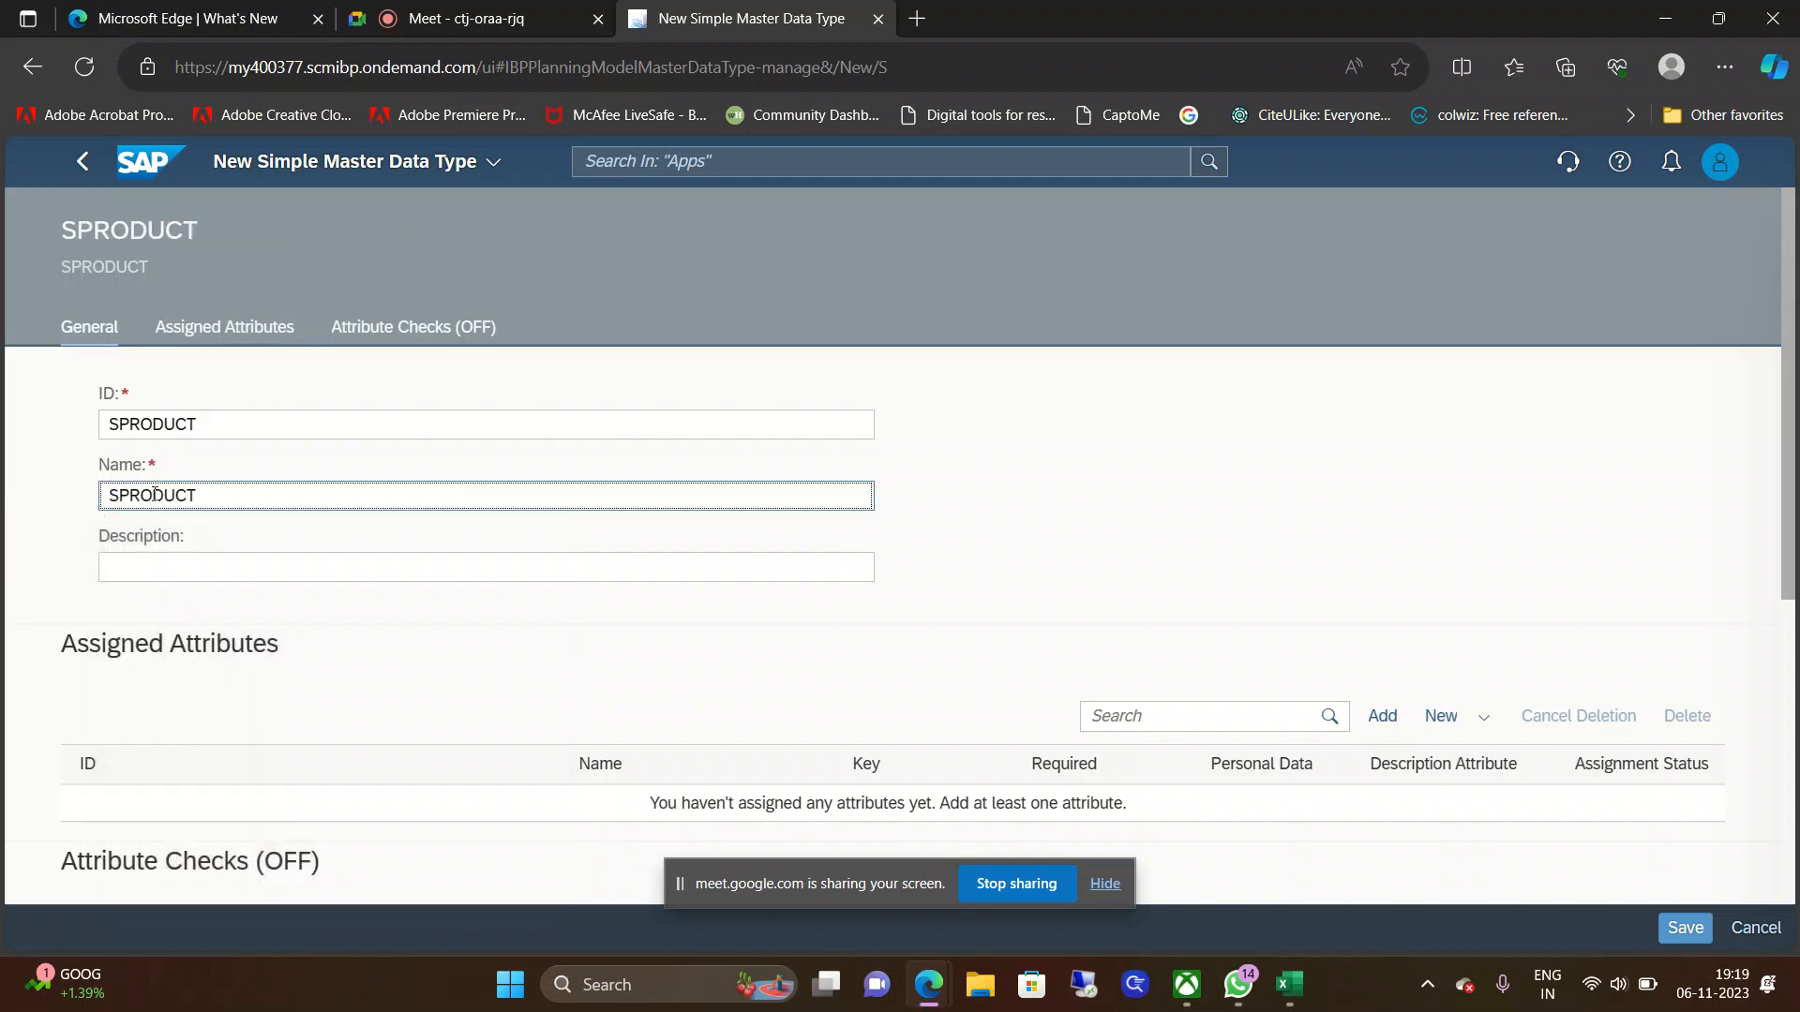
pyautogui.click(193, 564)
pyautogui.hotkey('ctrl', 'v')
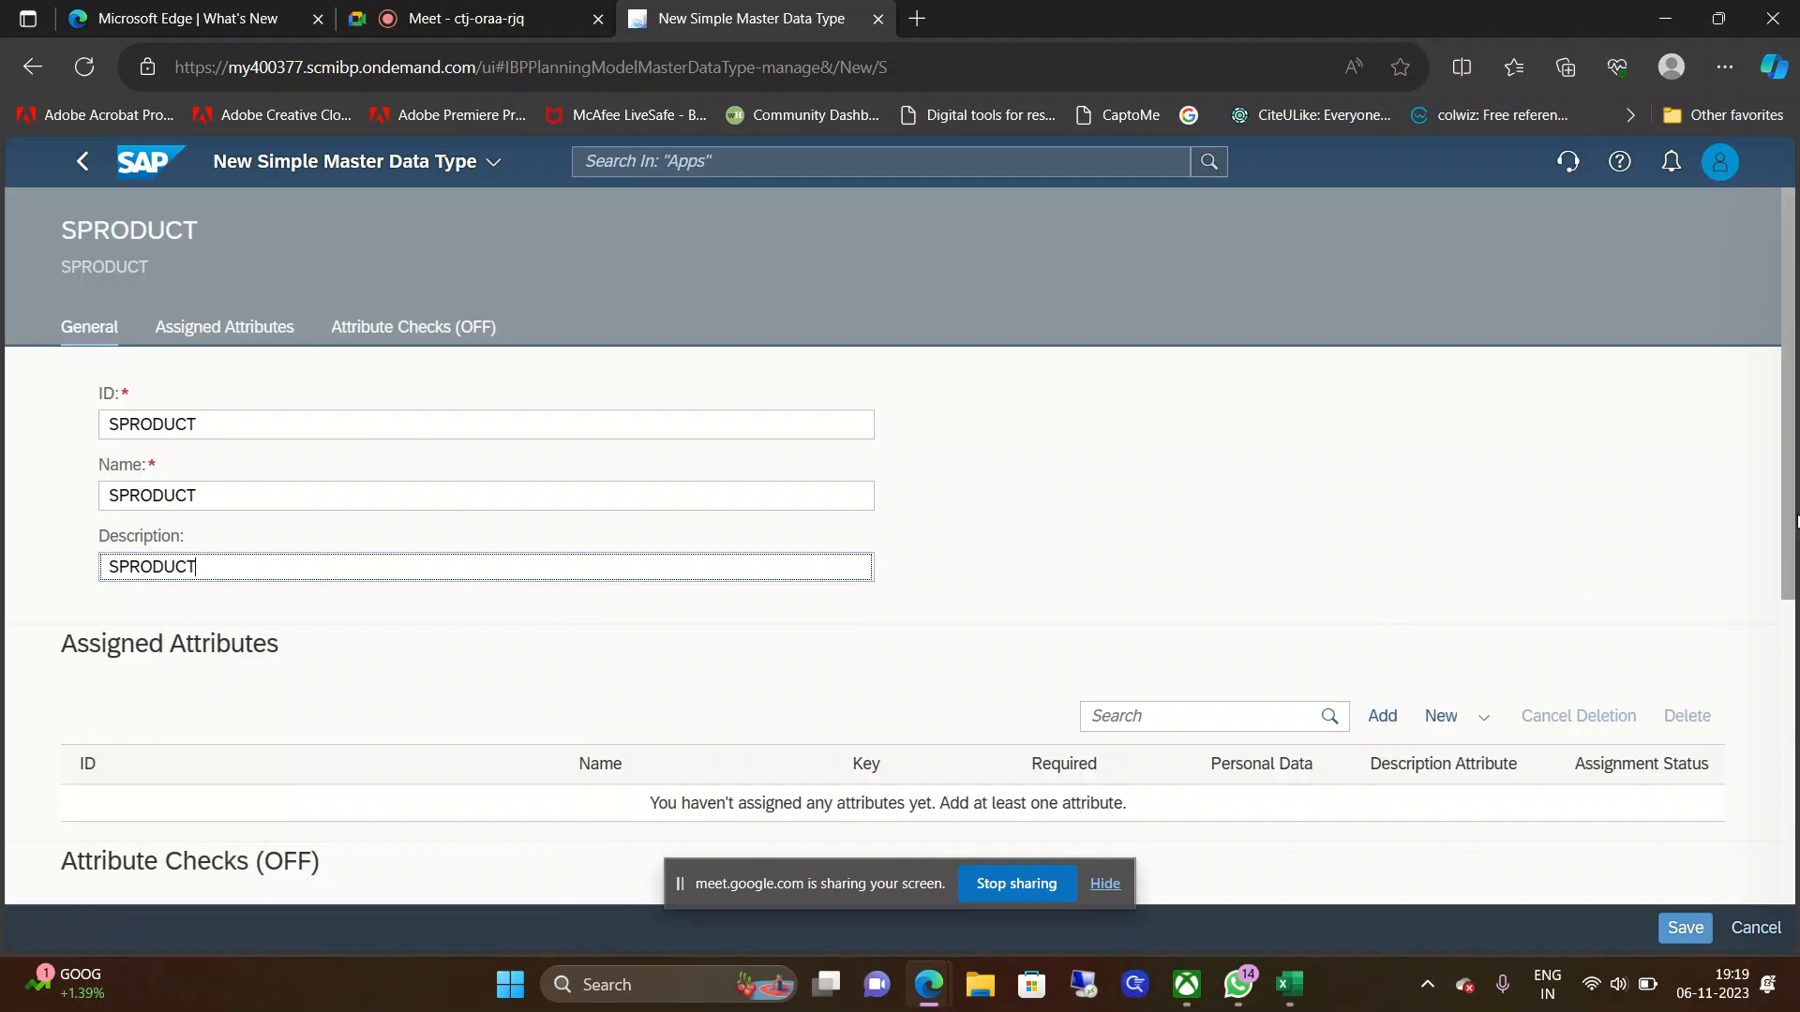
# Step: Find the attribute SPRDID01 by searching for "sprd" and assign it to the SPRODUCT master data type
pyautogui.scroll(-3, 1793, 527)
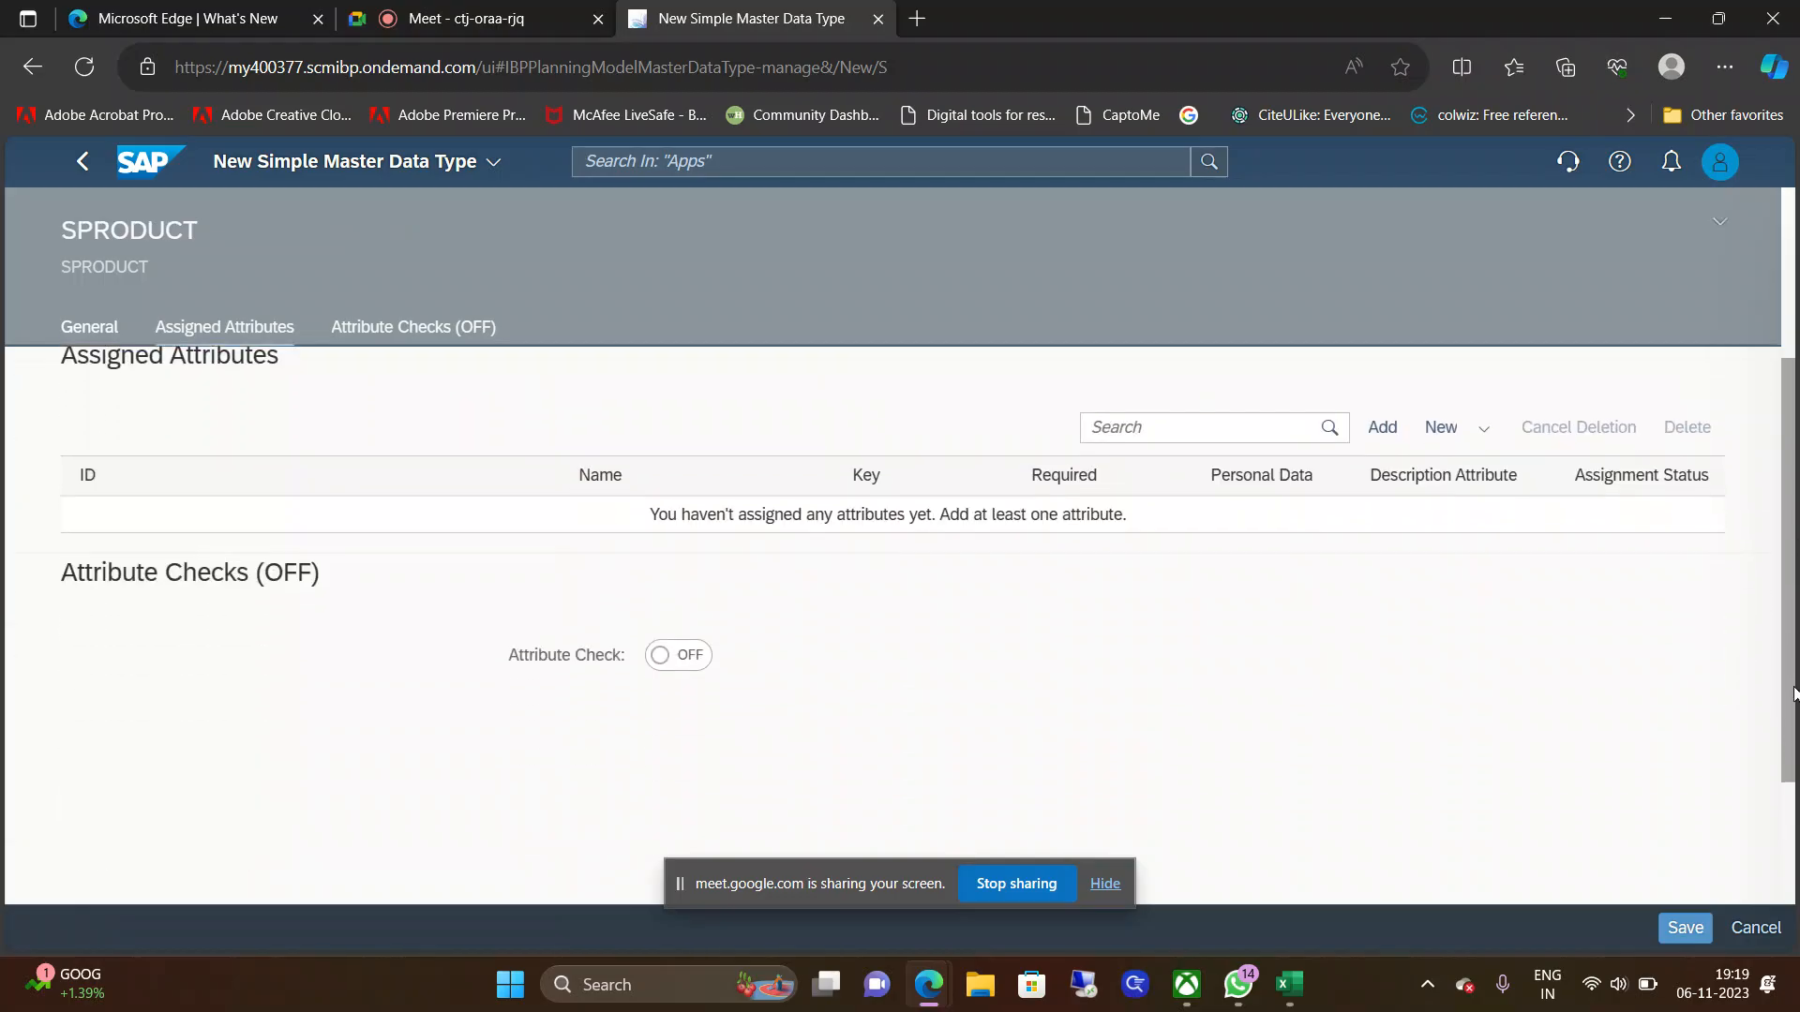
pyautogui.click(1384, 425)
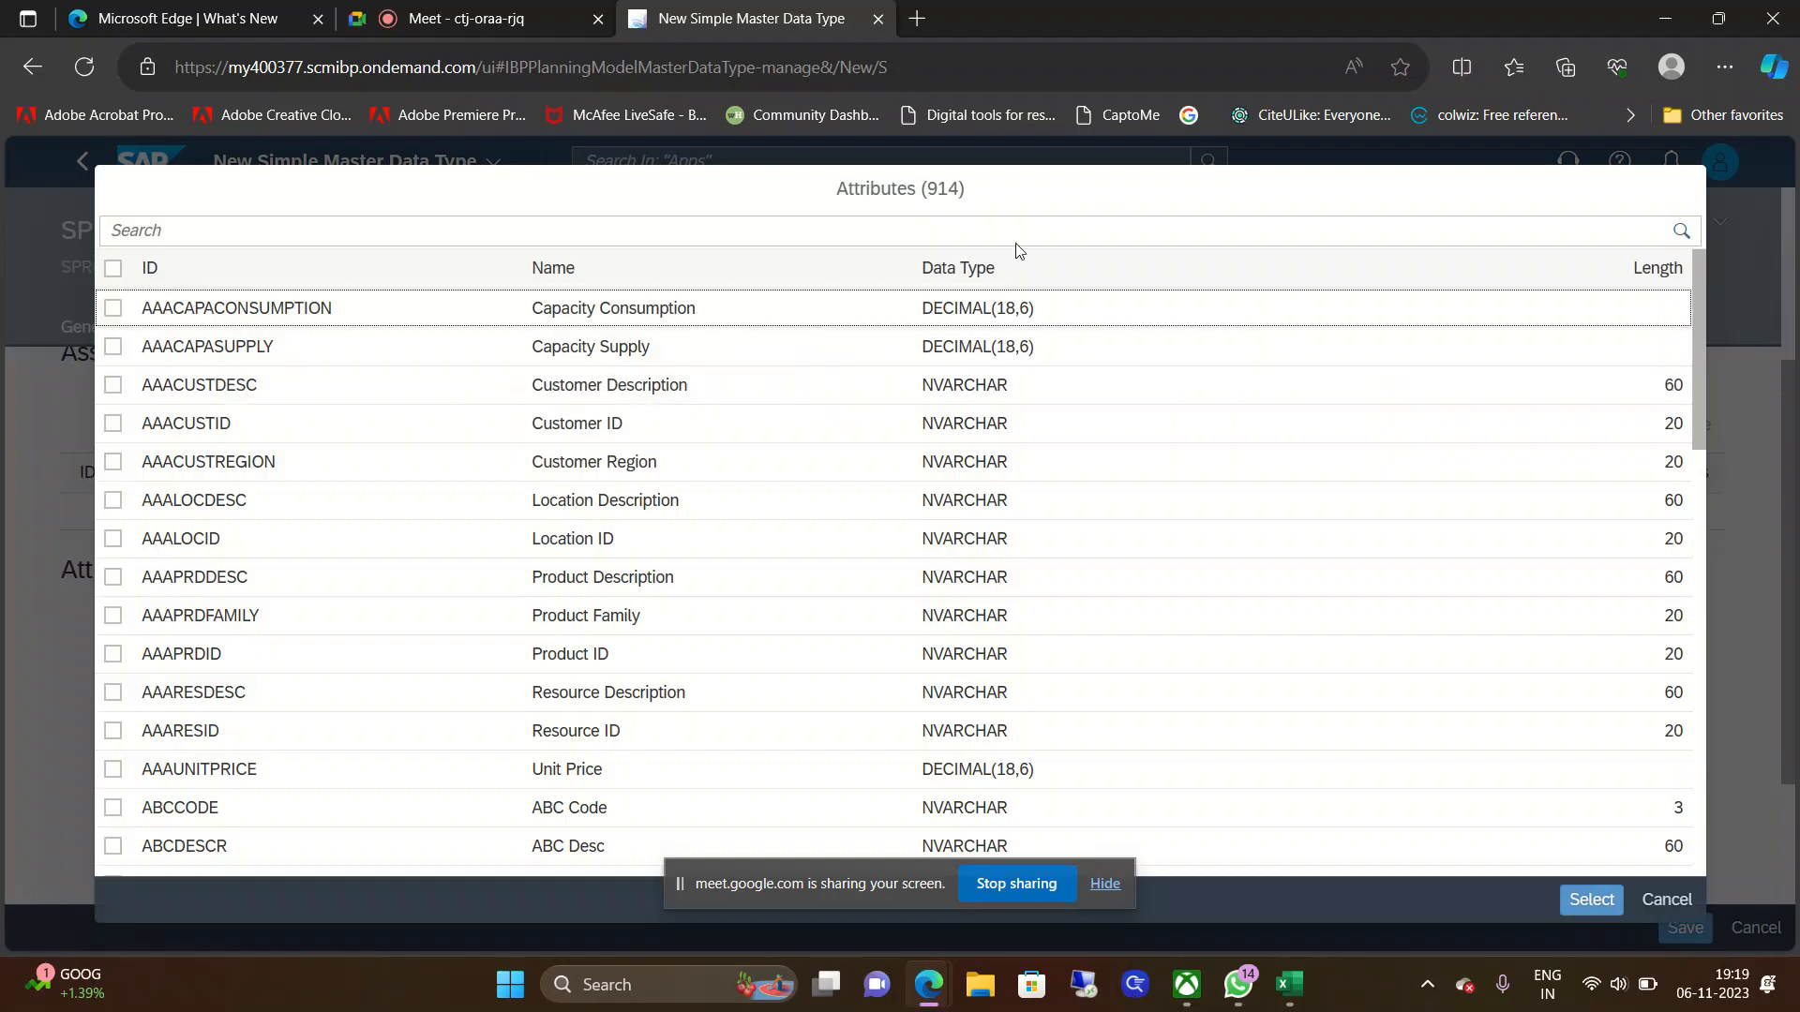
pyautogui.click(1078, 232)
pyautogui.write('s')
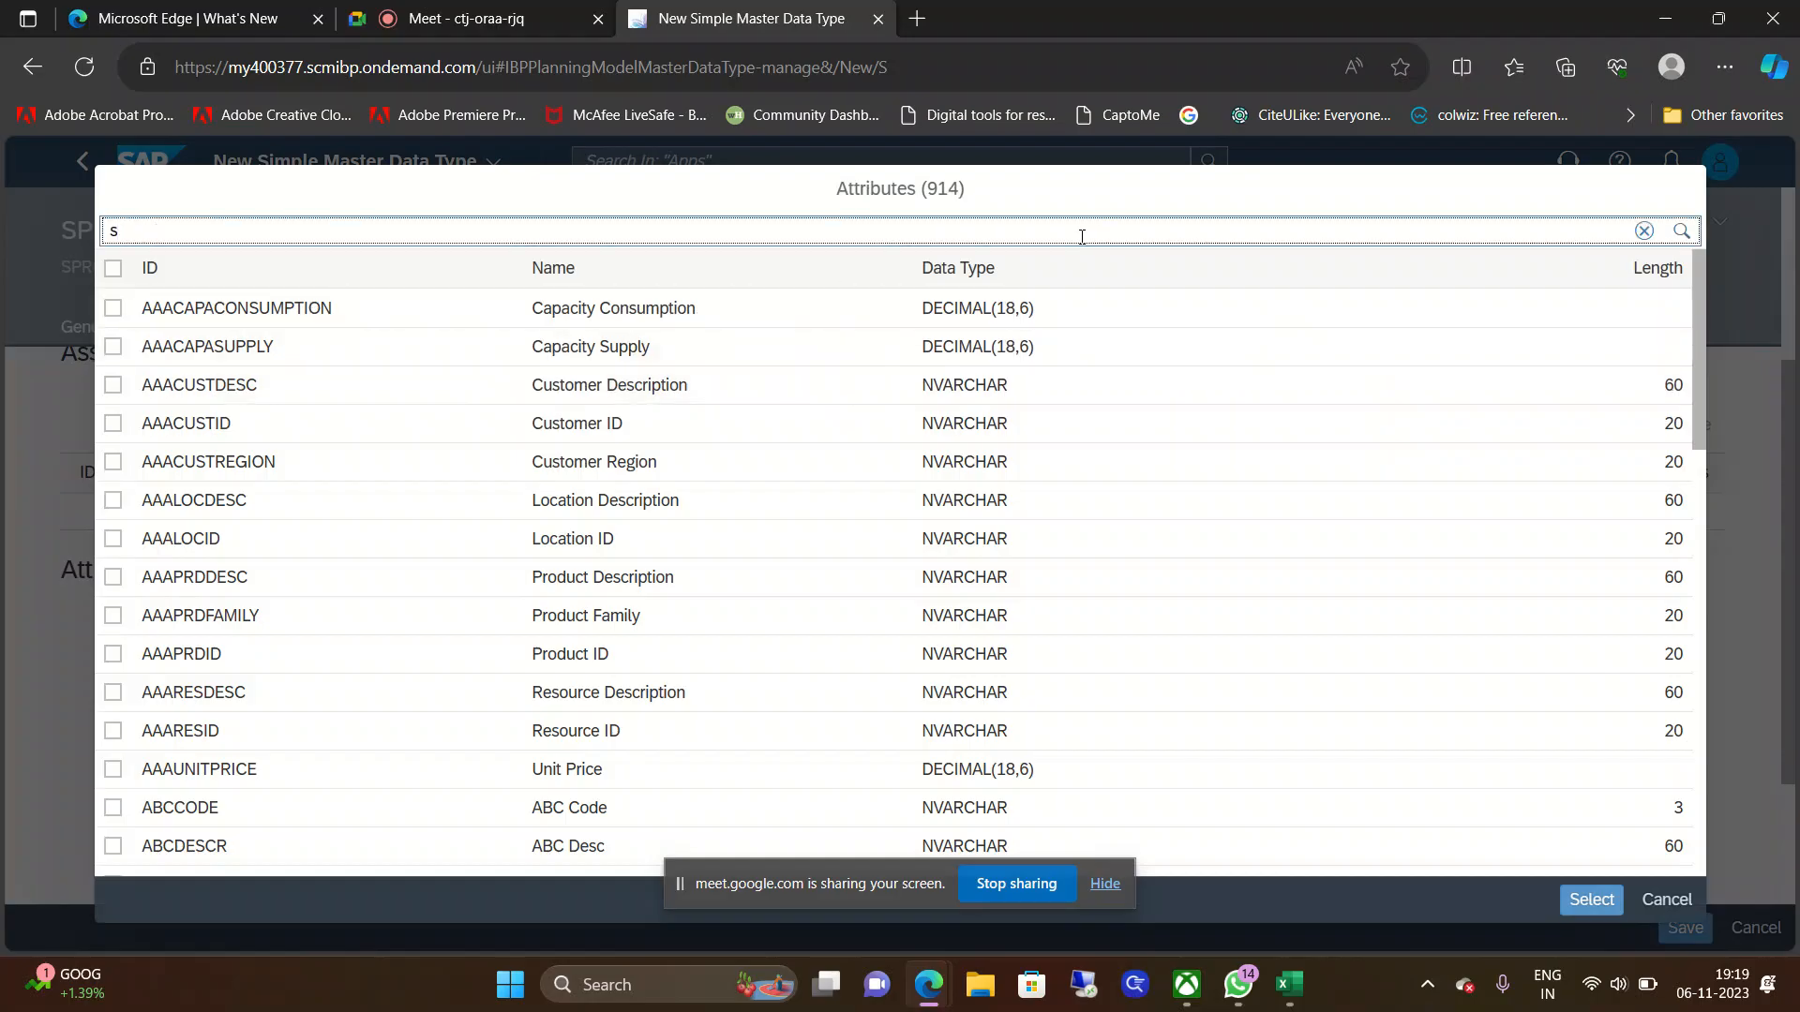
pyautogui.write('prd')
pyautogui.press('Return')
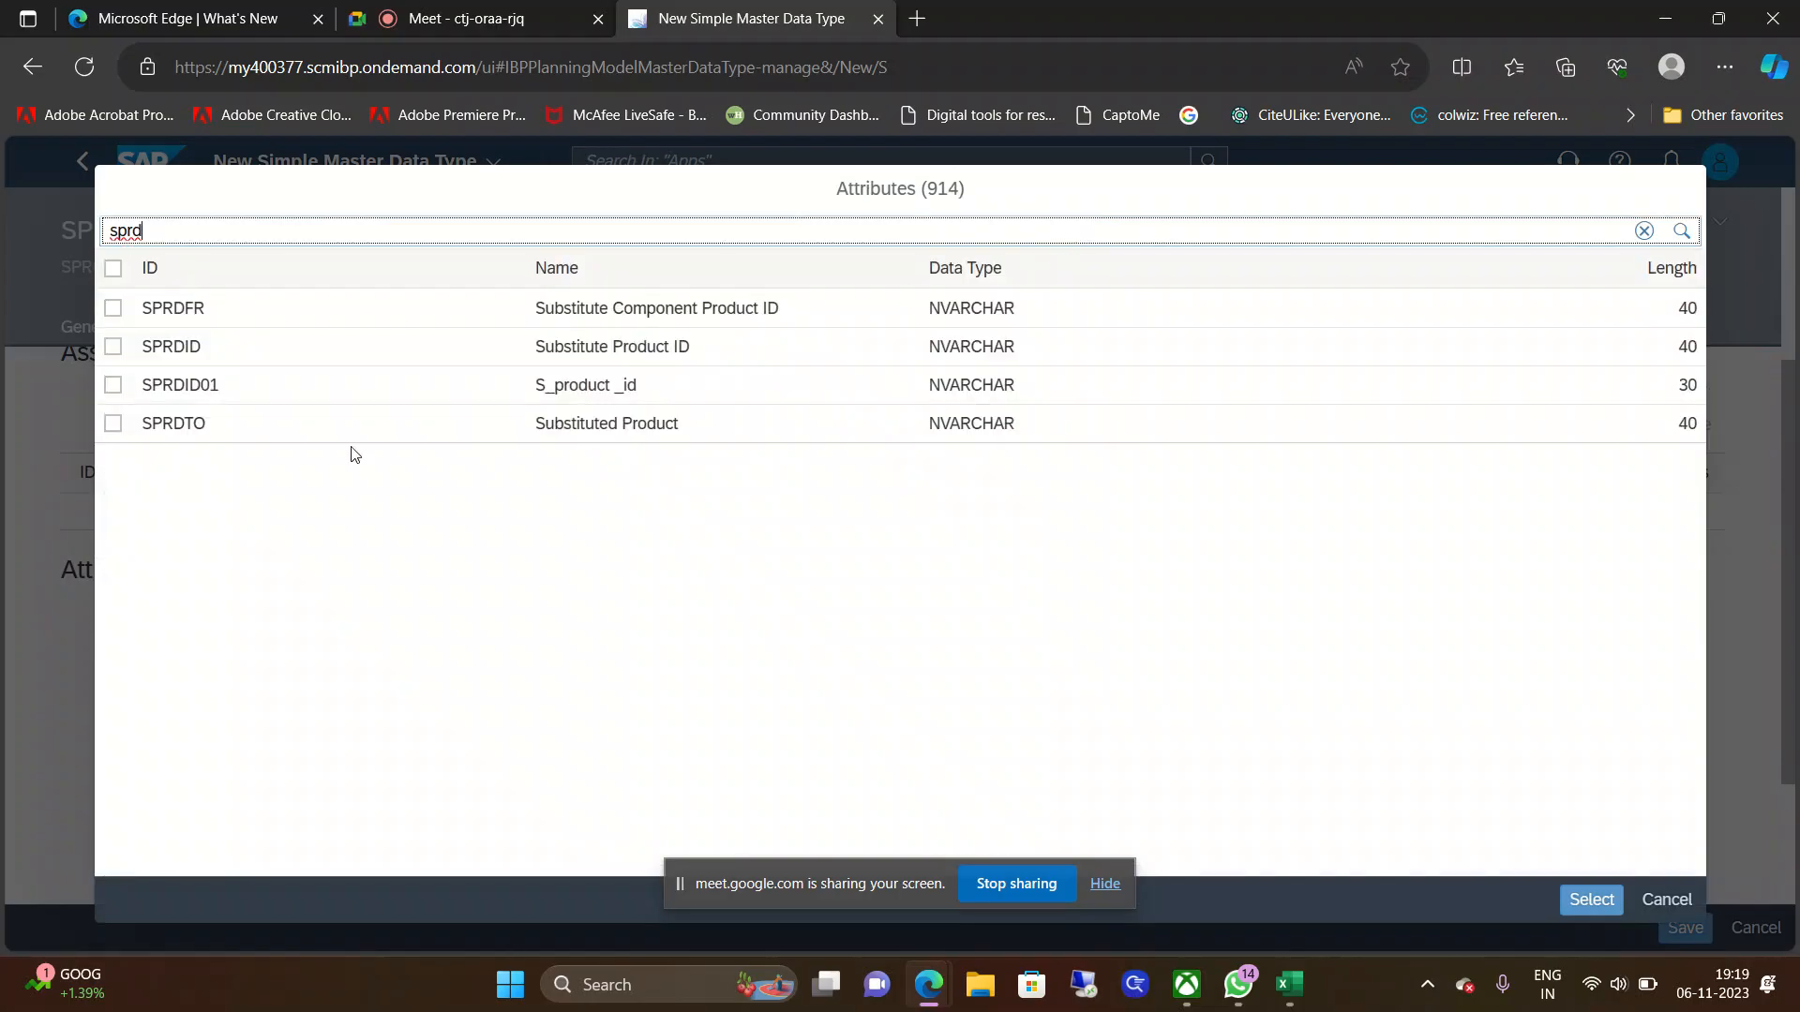
pyautogui.click(112, 385)
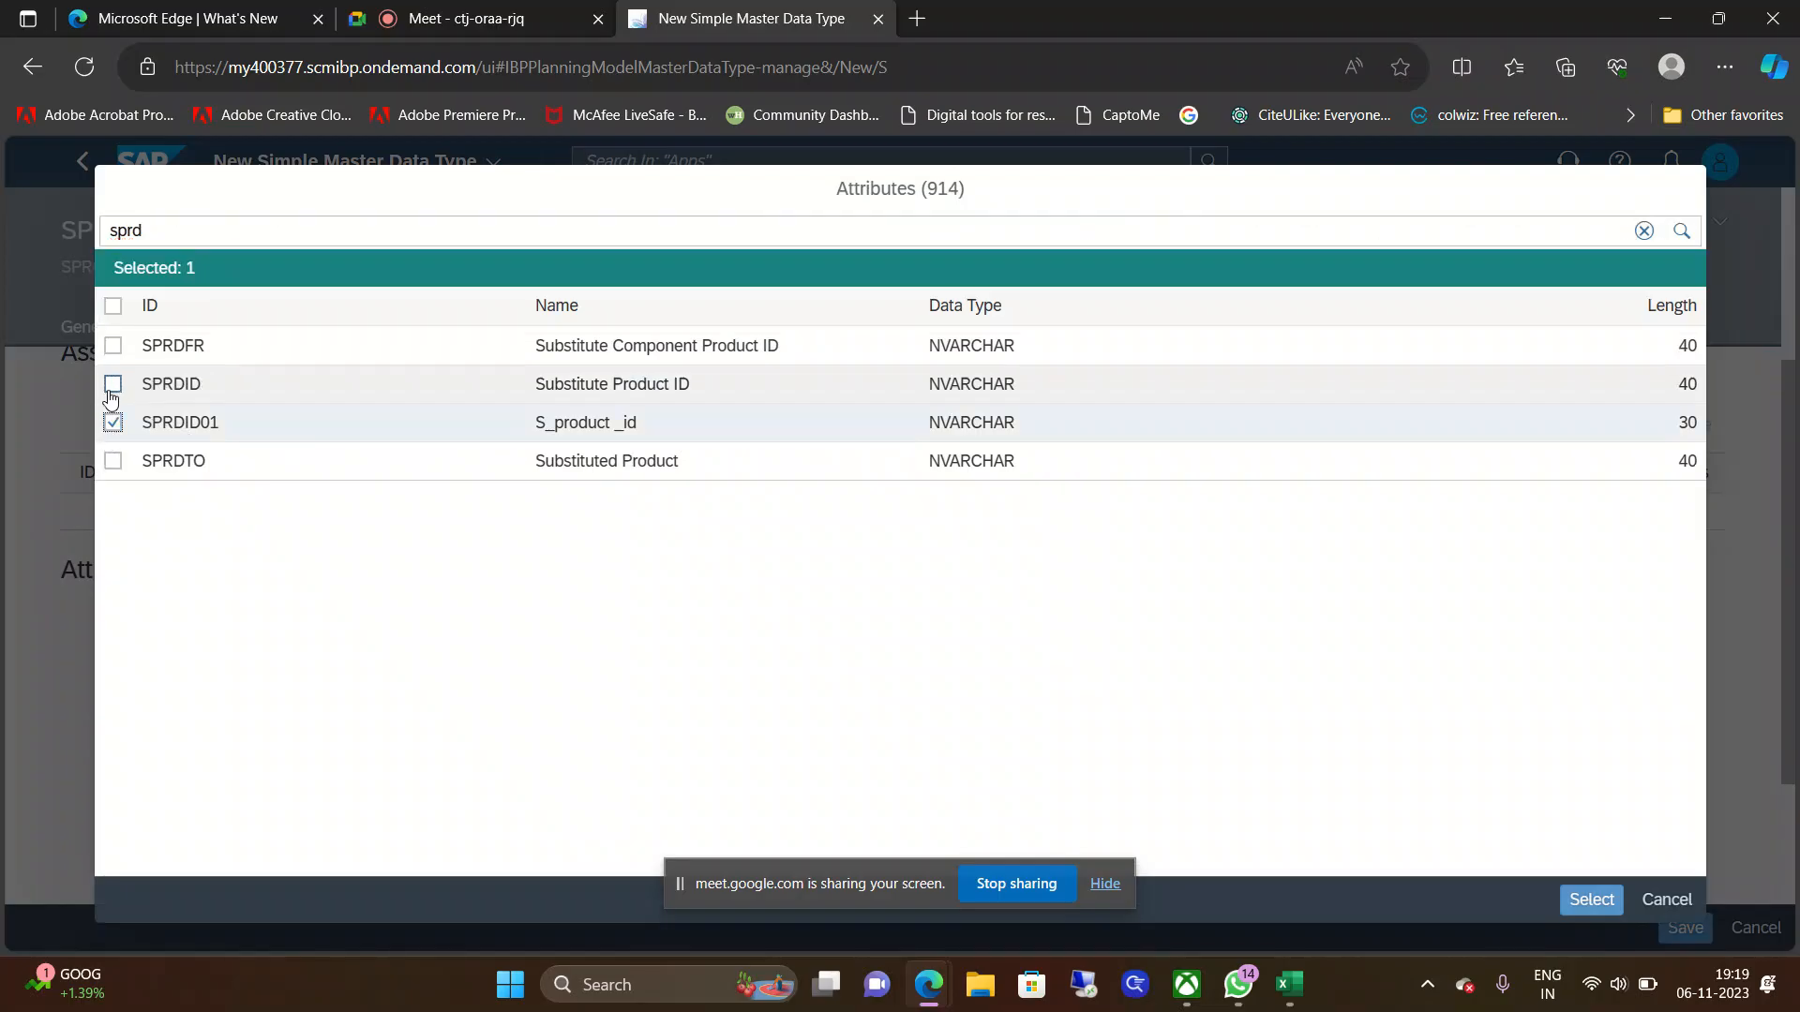
pyautogui.click(1594, 900)
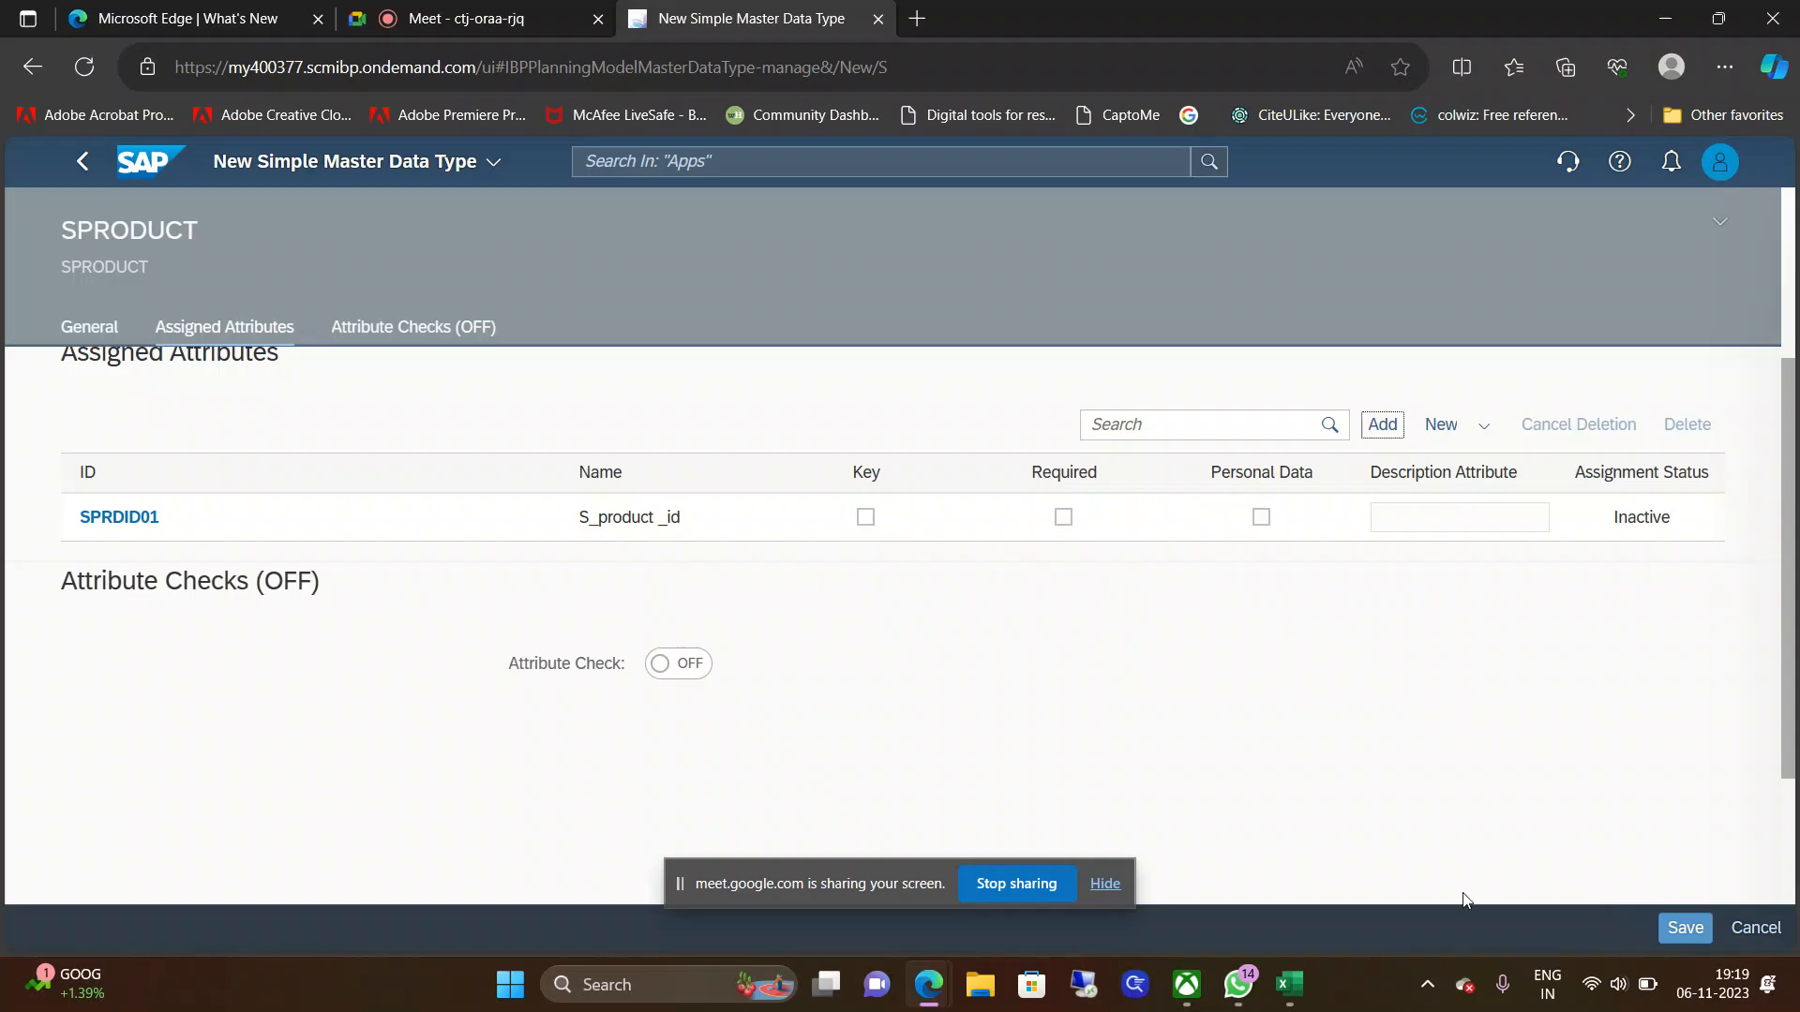
# Step: Mark the assigned attribute SPRDID01 as a key and save the SPRODUCT master data type
pyautogui.click(1105, 885)
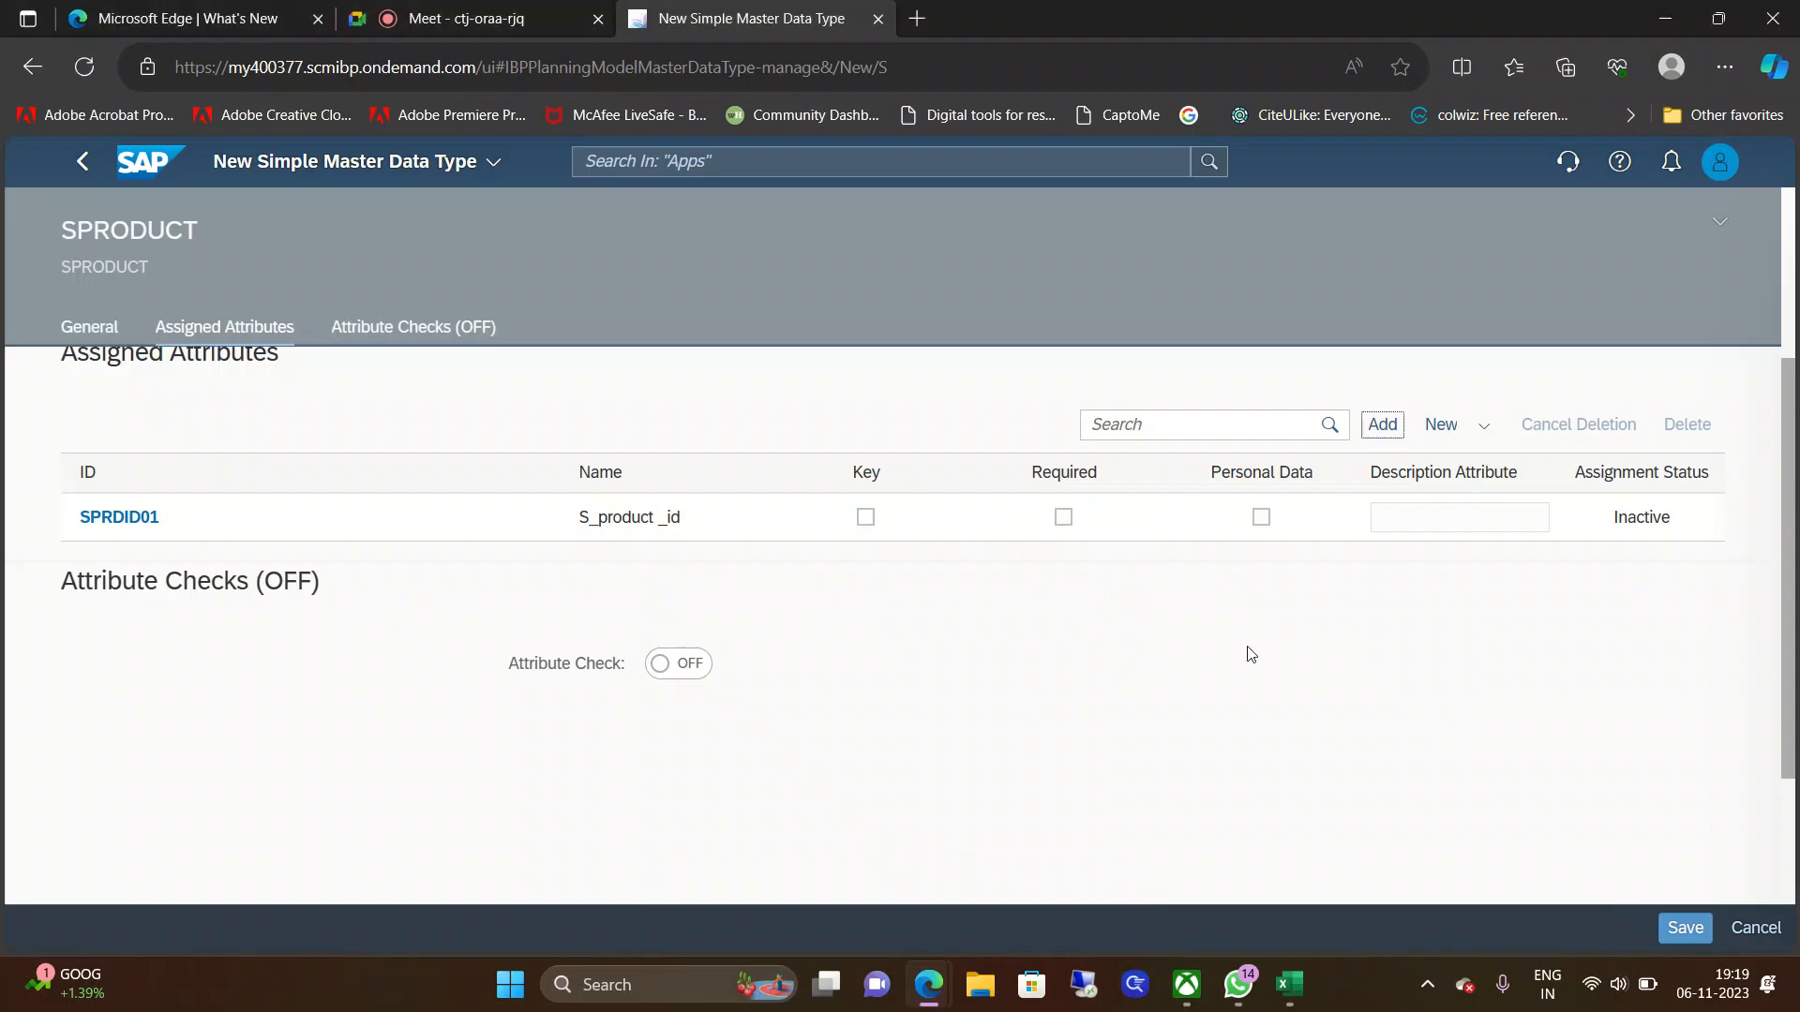
pyautogui.click(865, 518)
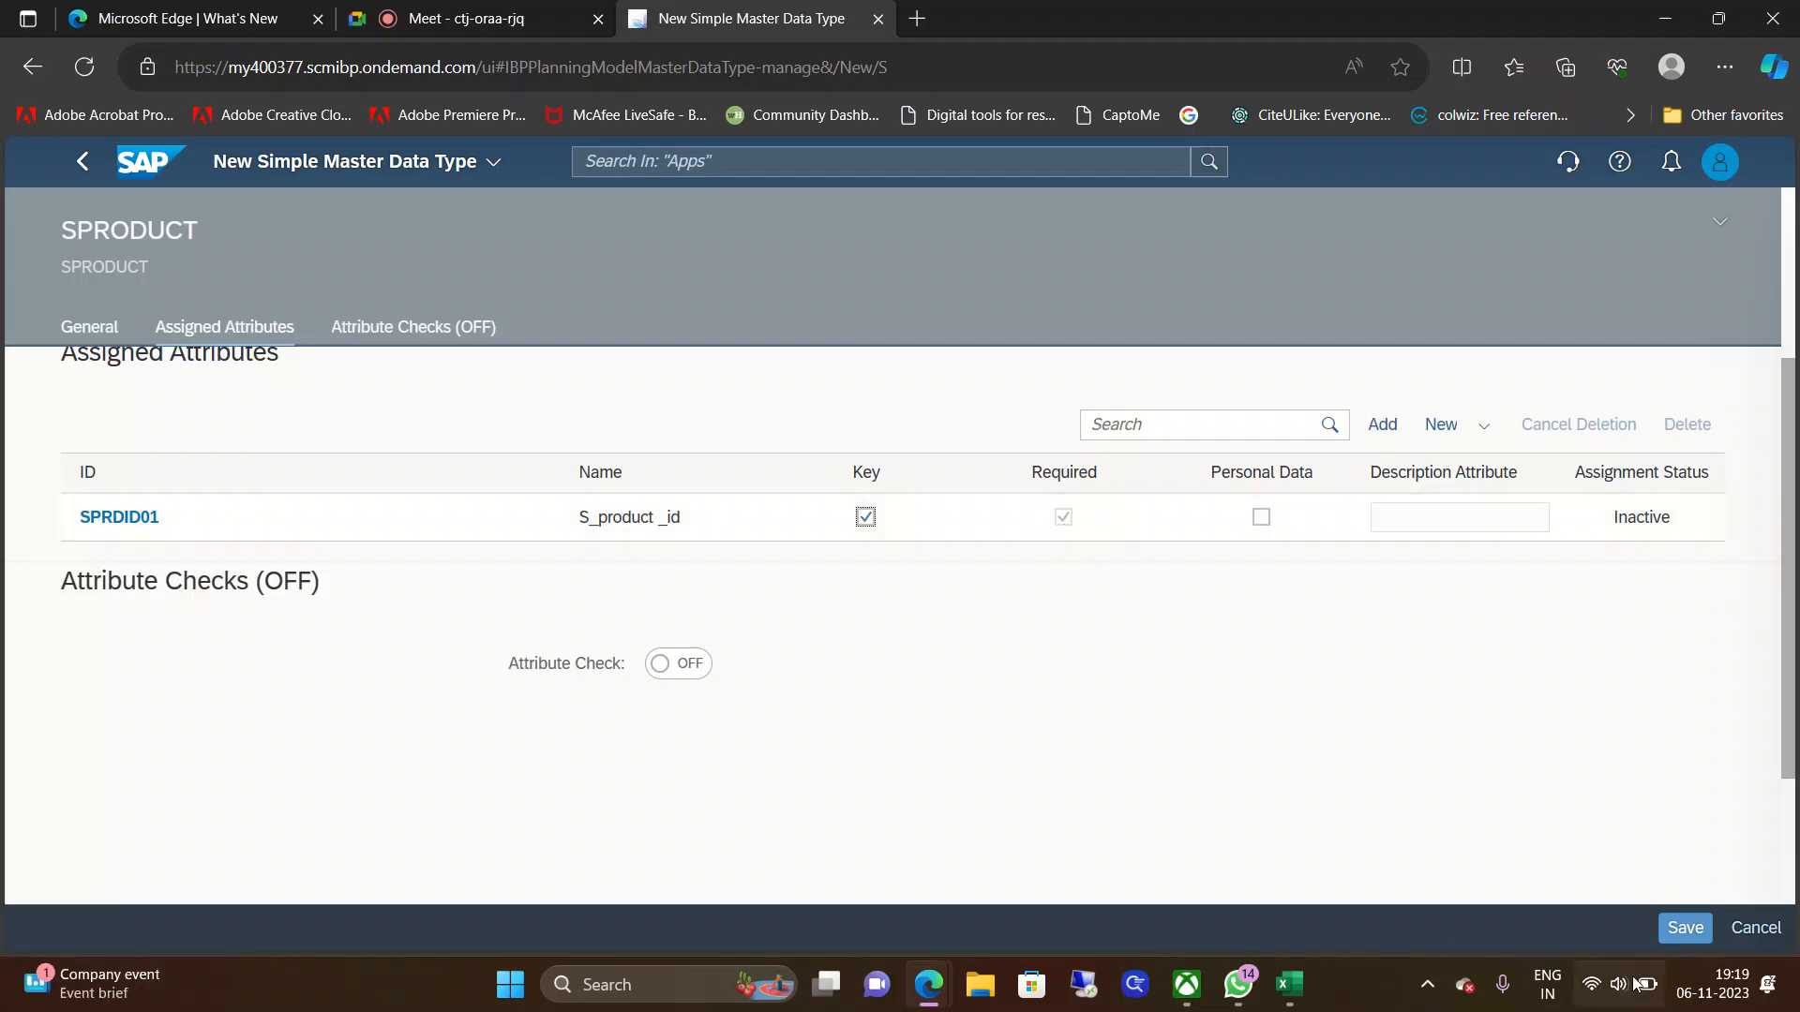
pyautogui.click(1685, 930)
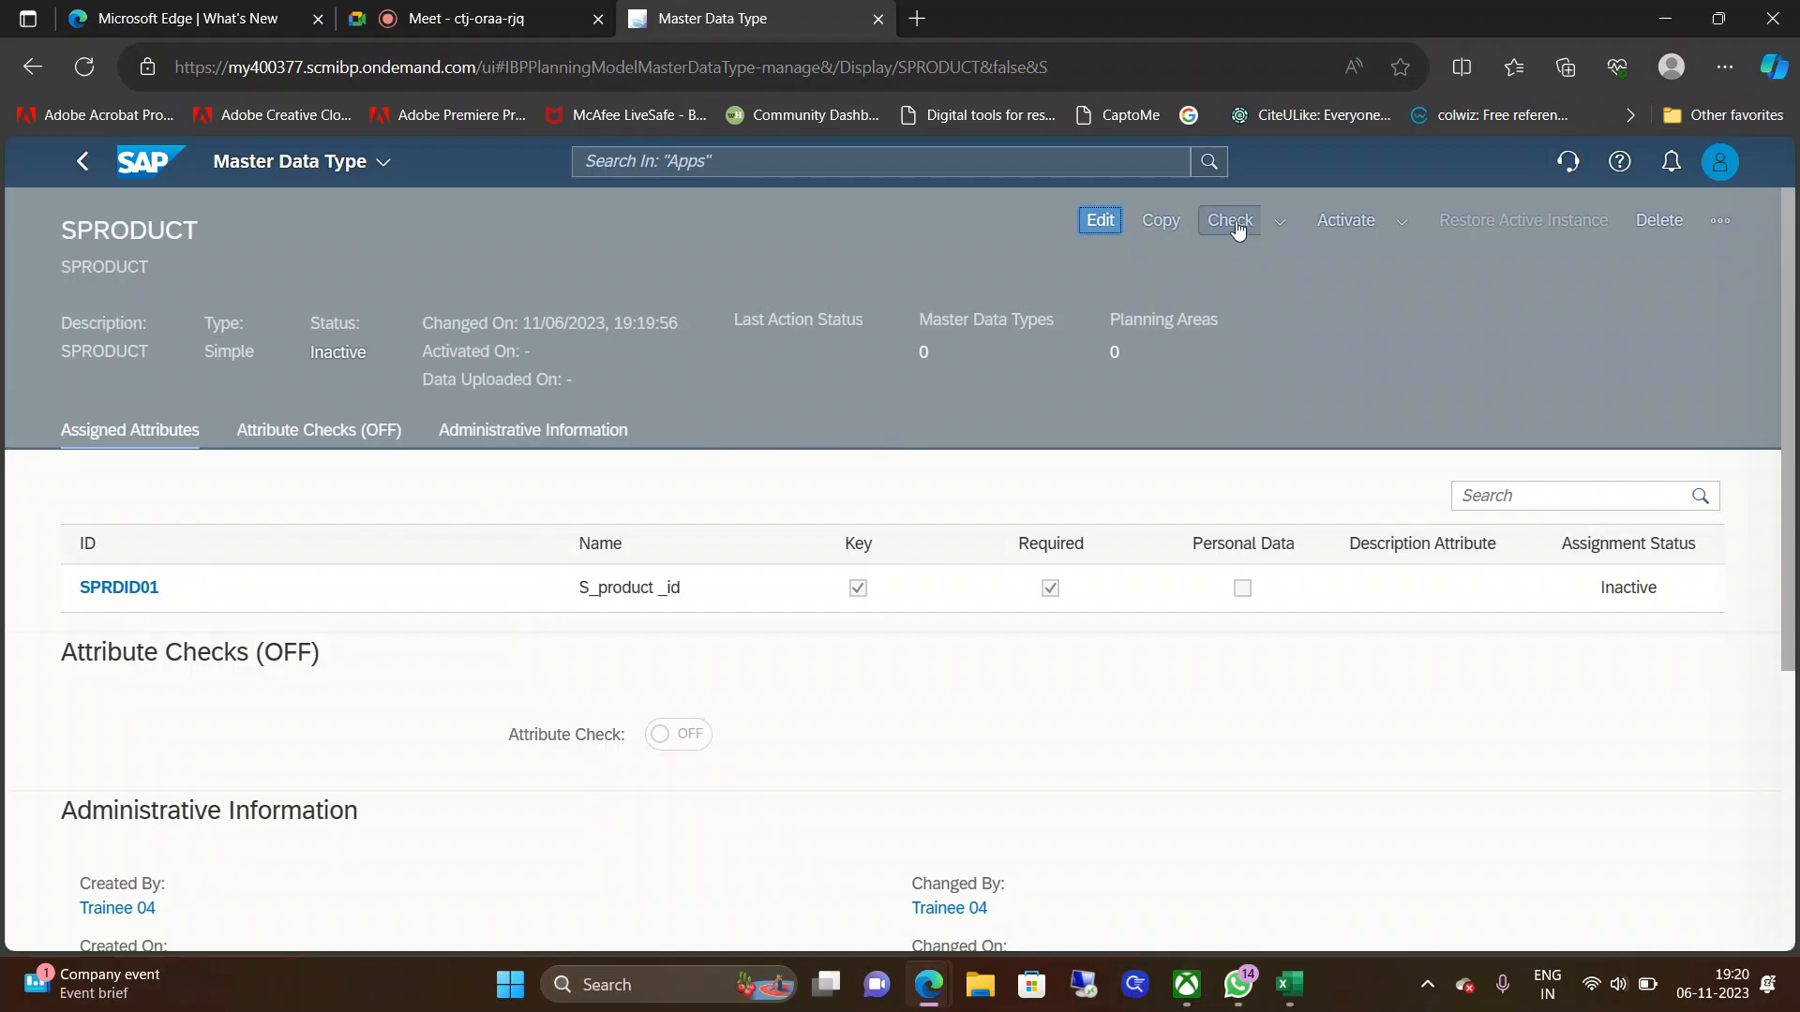
# Step: Run a check on the SPRODUCT master data type, activate it and reload the page to refresh its status
pyautogui.click(1235, 225)
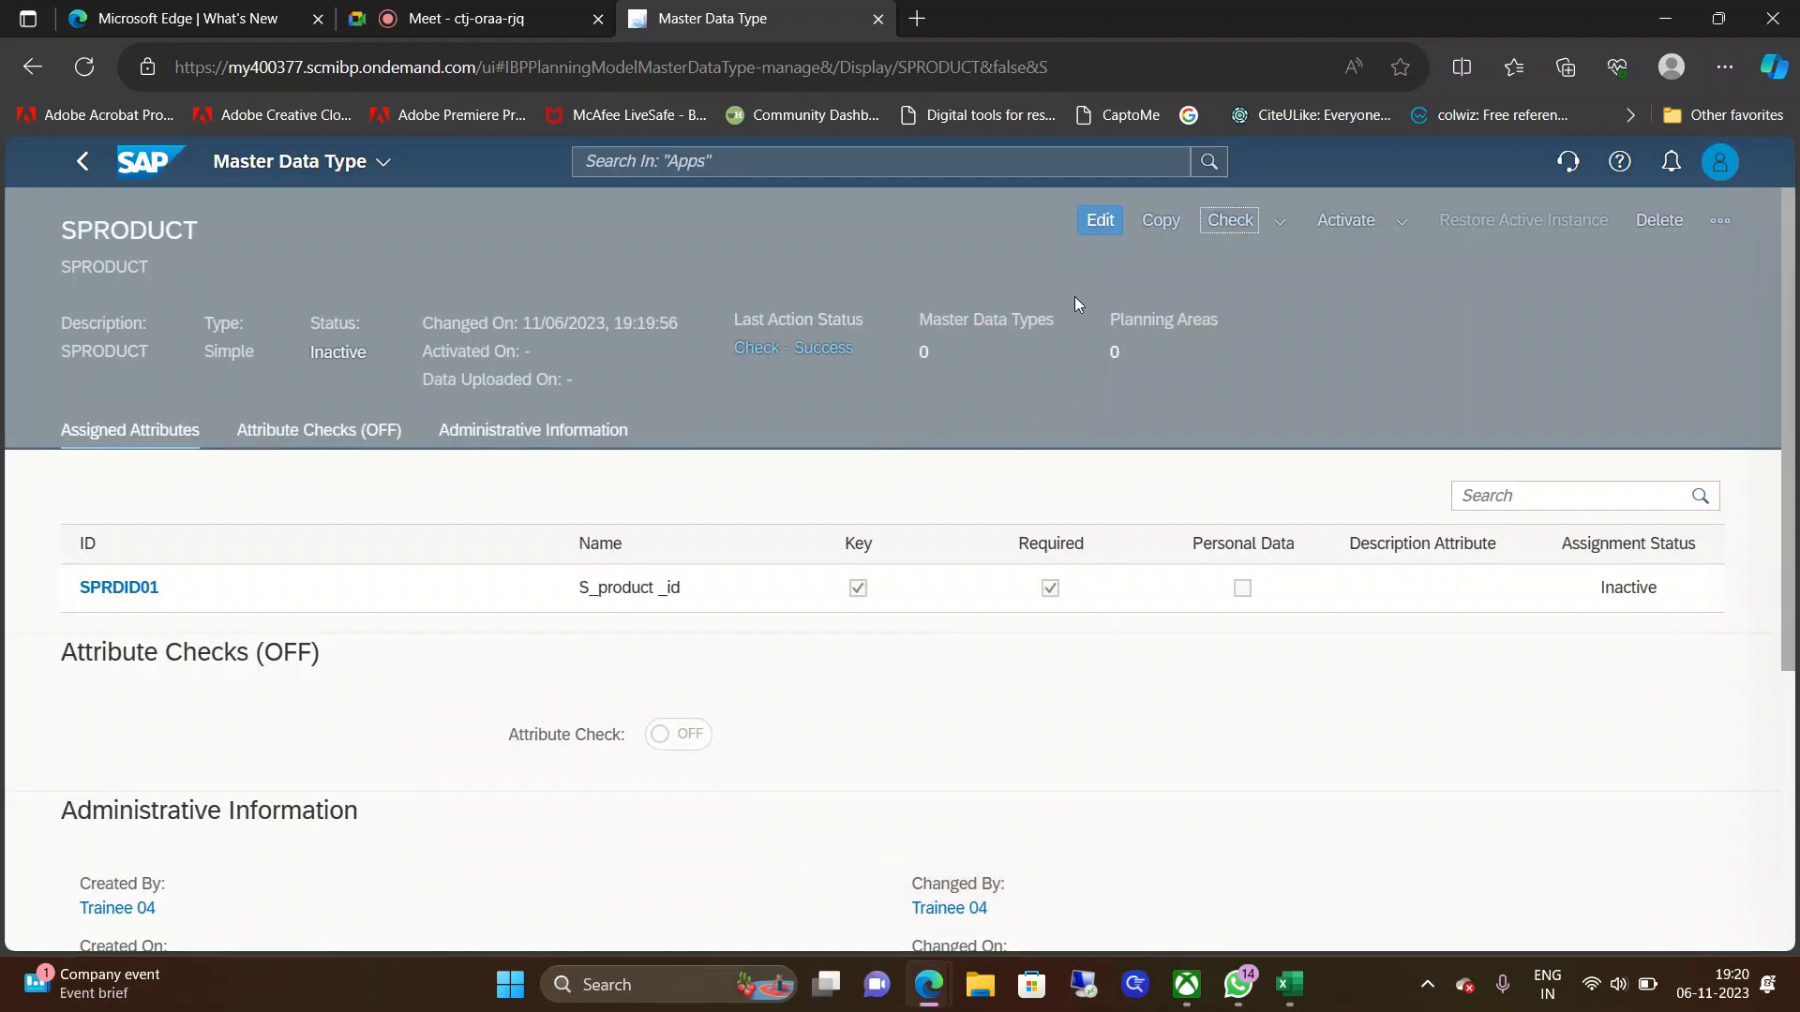
pyautogui.click(1357, 230)
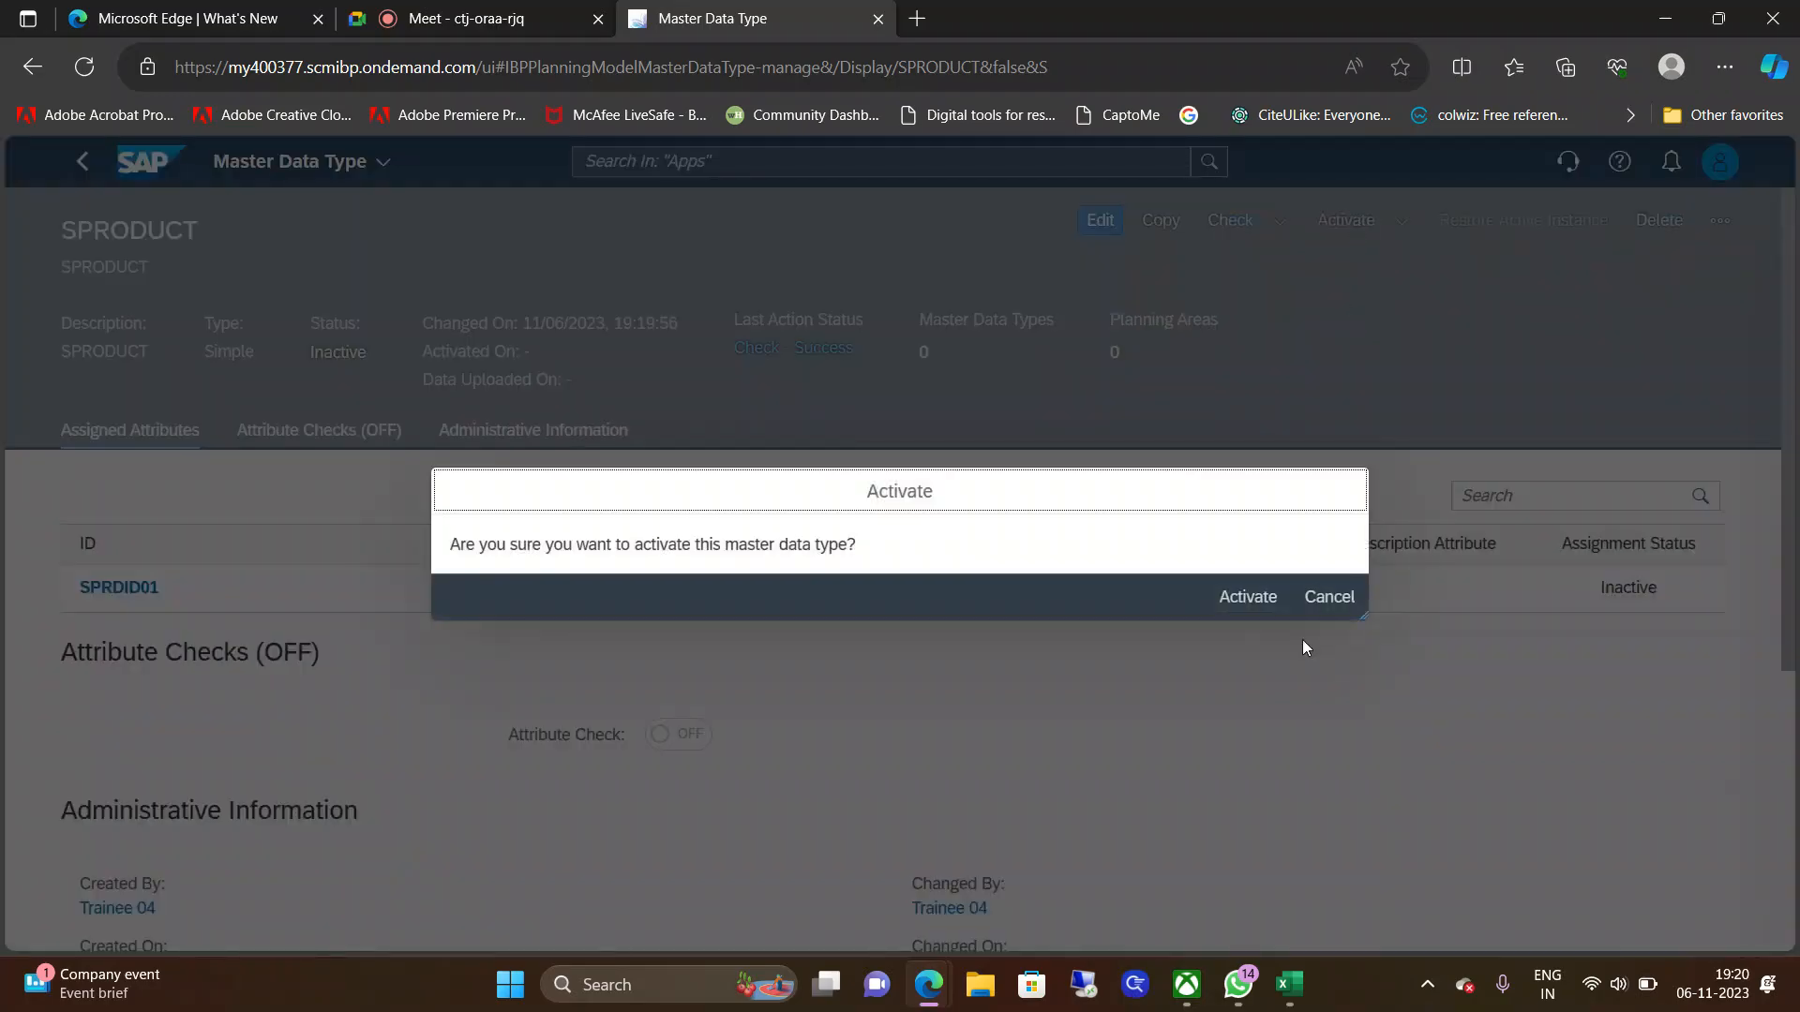
pyautogui.click(1261, 599)
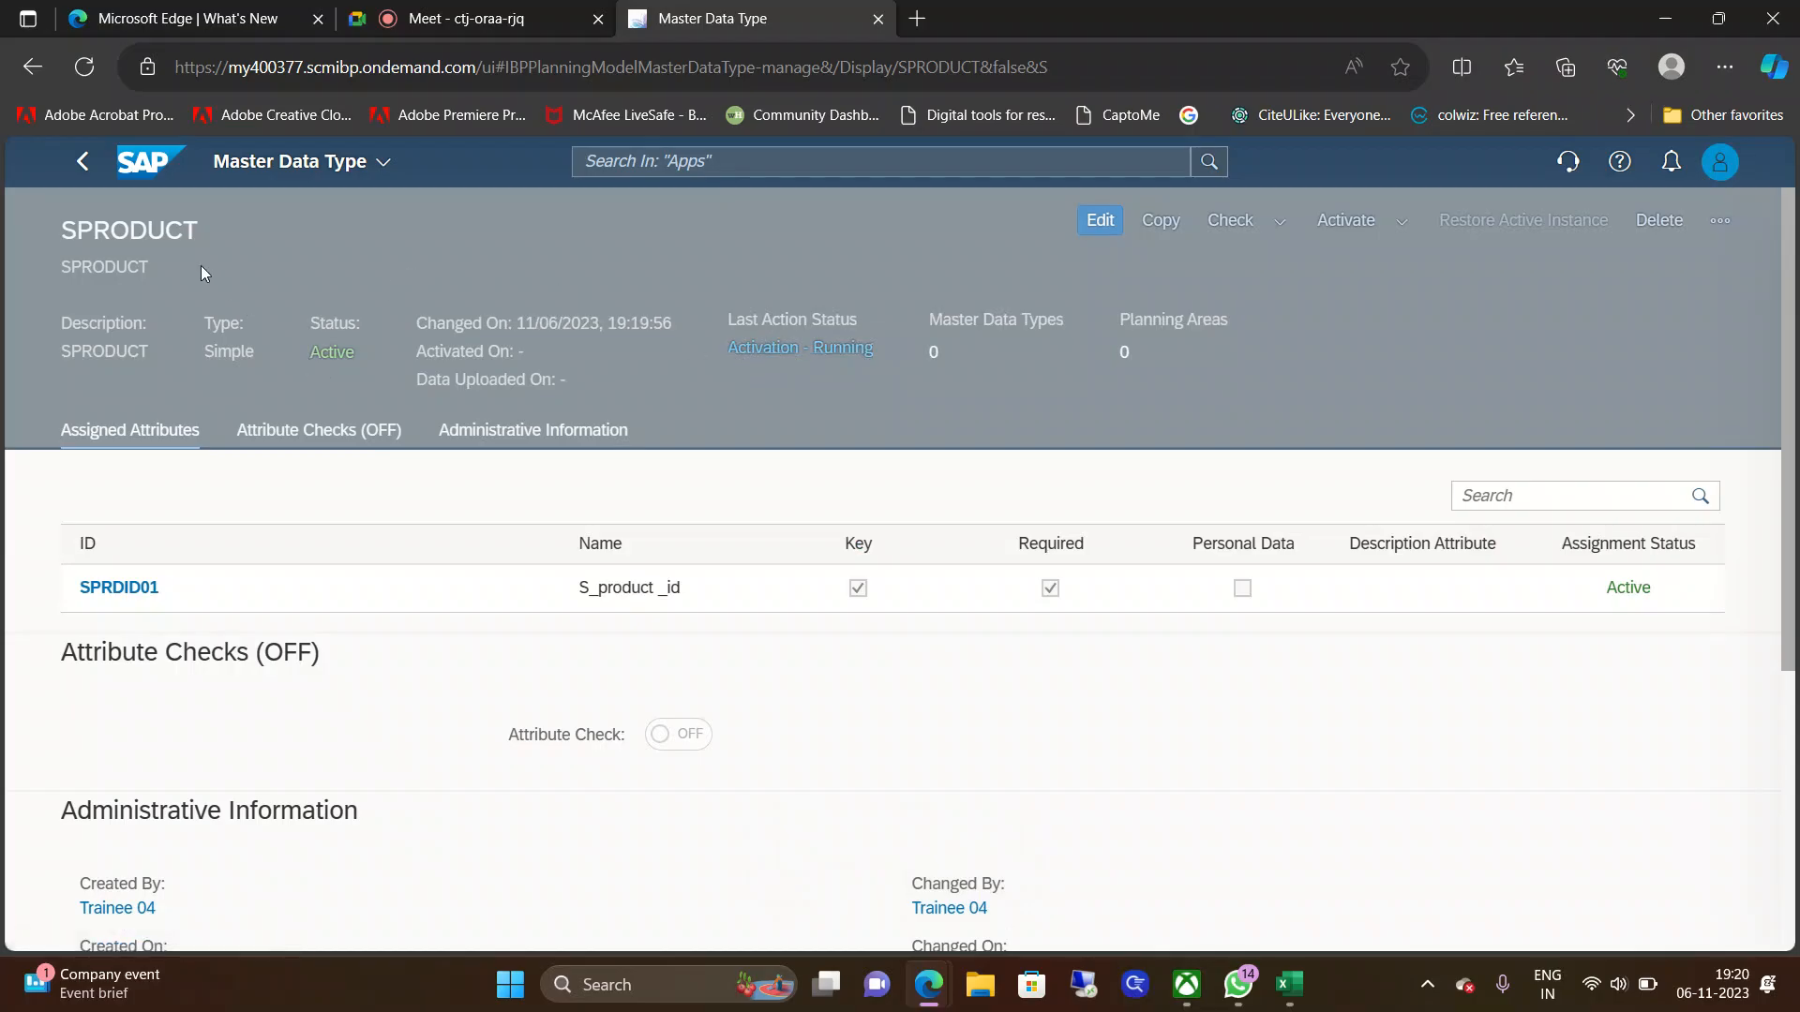
pyautogui.click(84, 66)
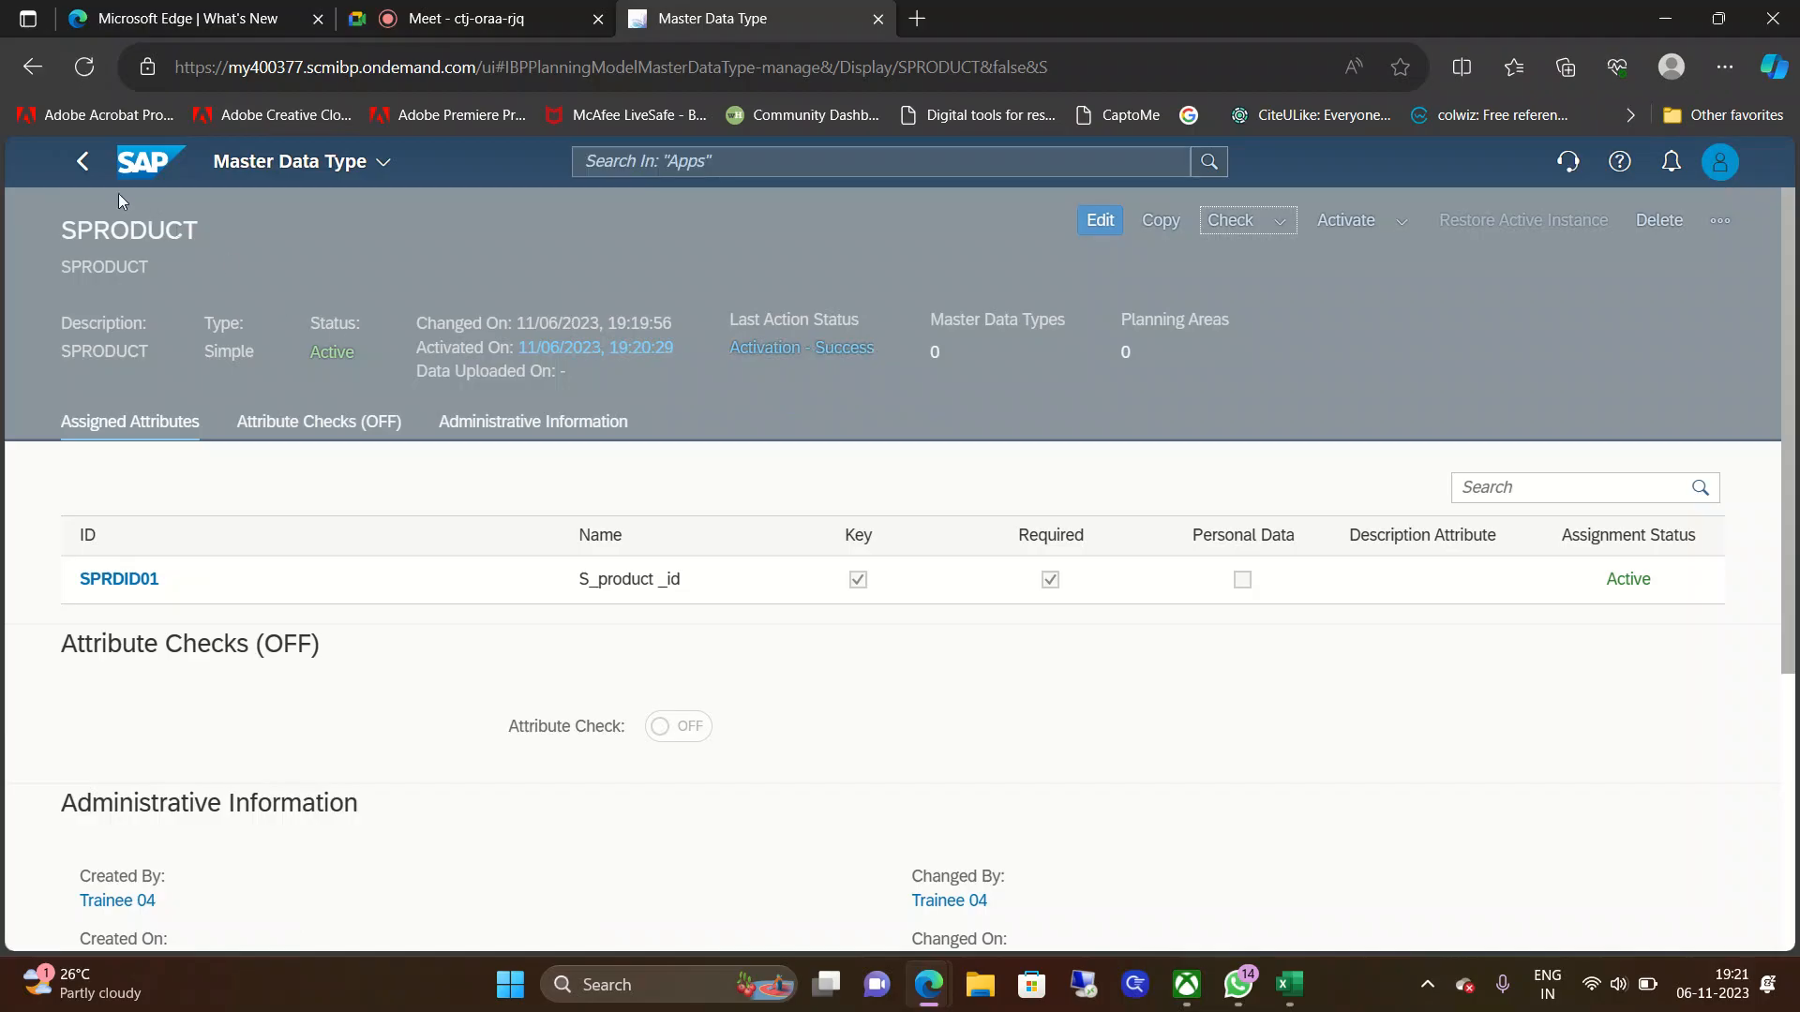
# Step: Return to the home page and open the Master Data Types app from the Model Configuration group
pyautogui.click(305, 167)
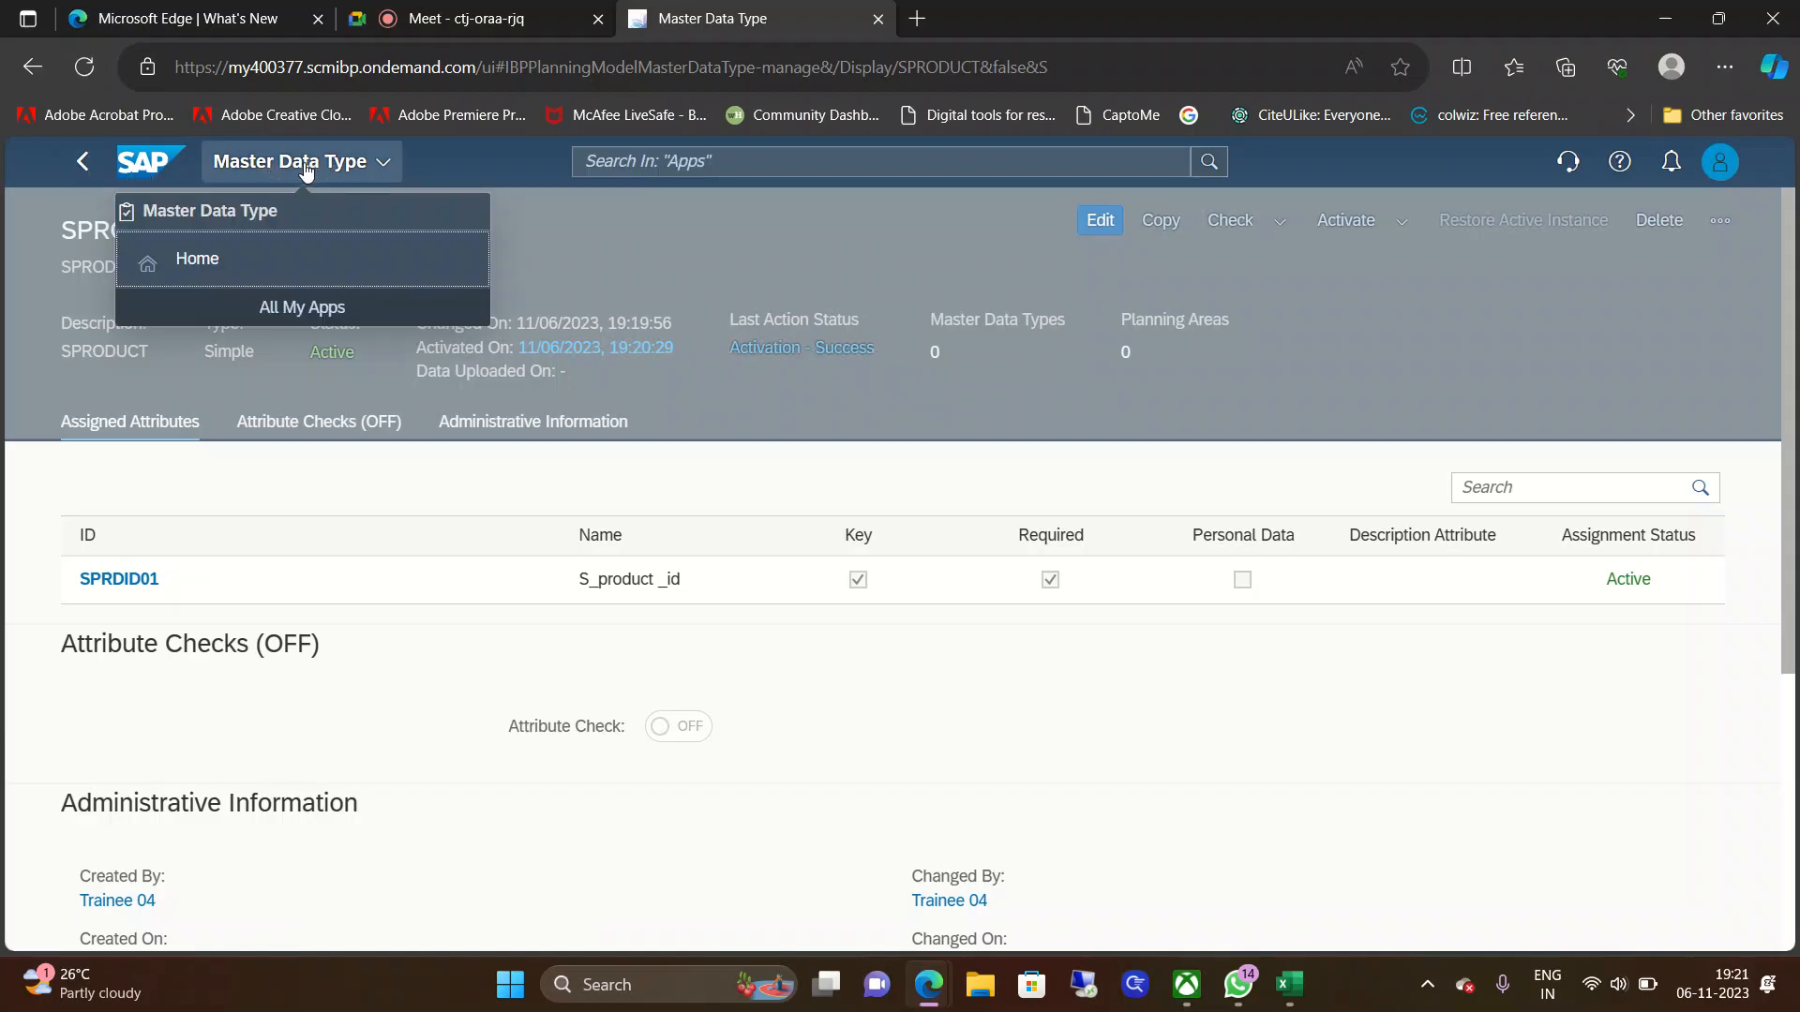
pyautogui.click(79, 173)
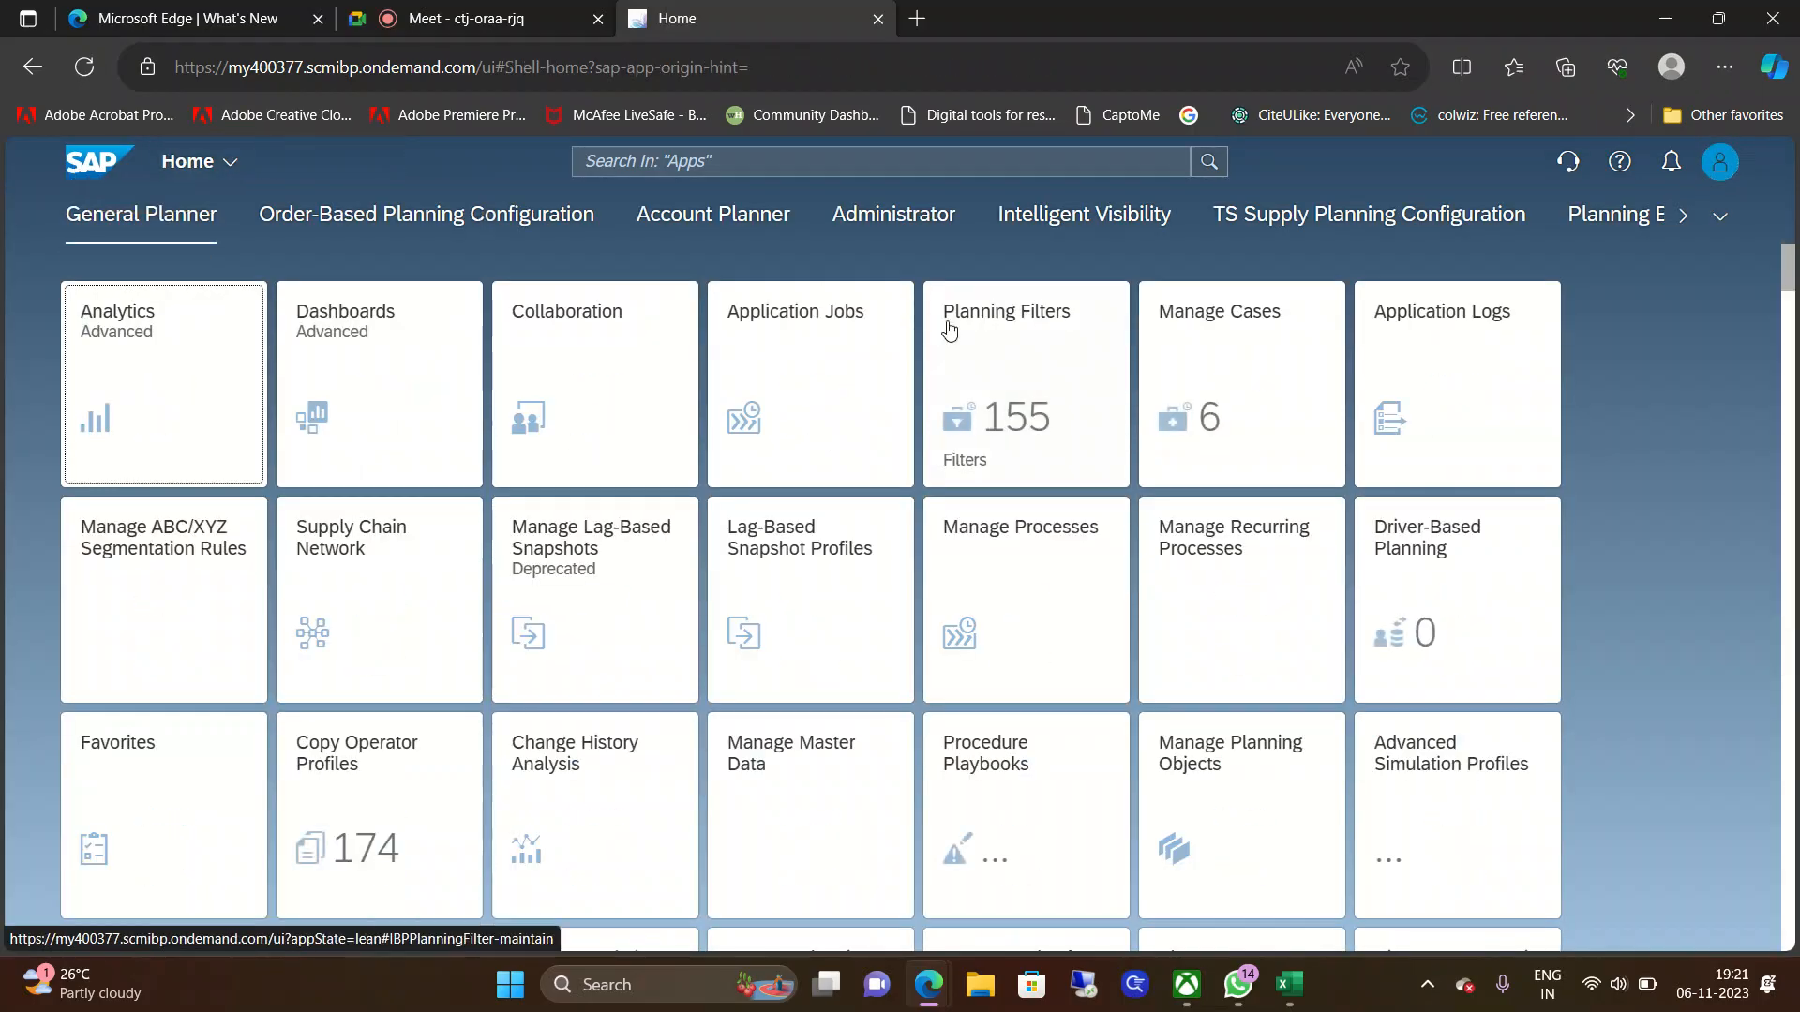
pyautogui.click(1718, 217)
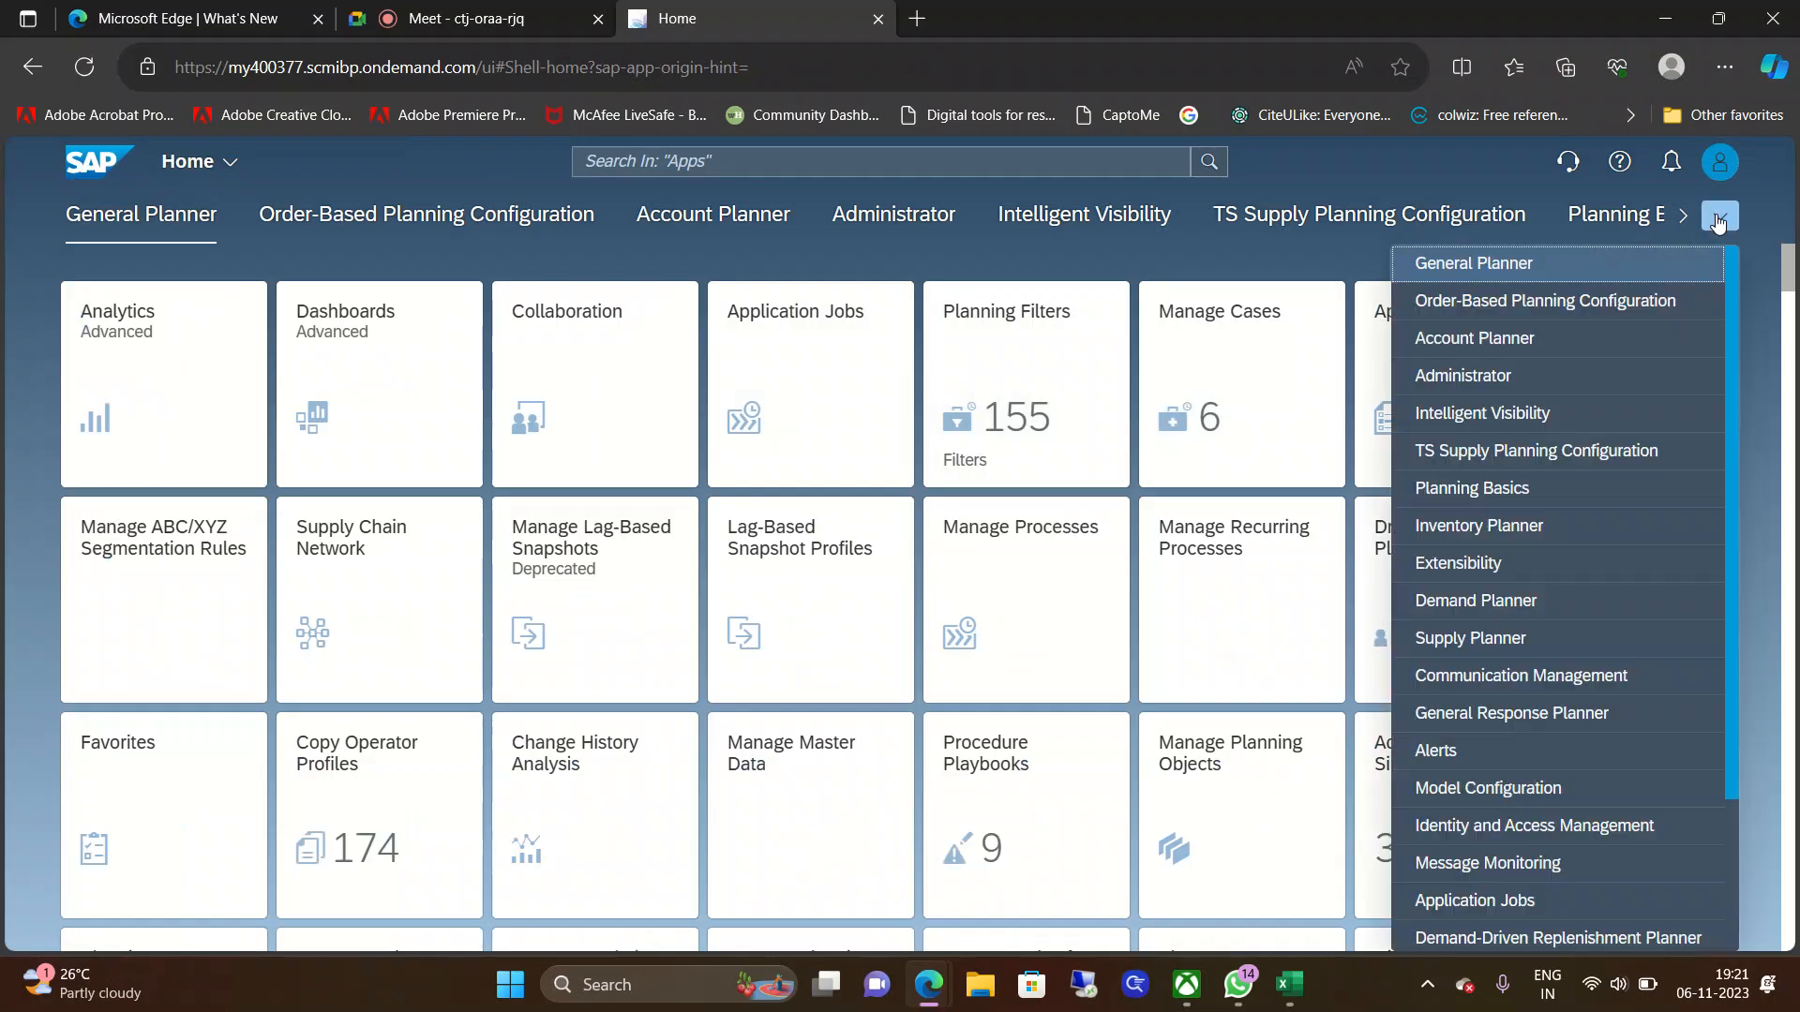
pyautogui.click(1470, 788)
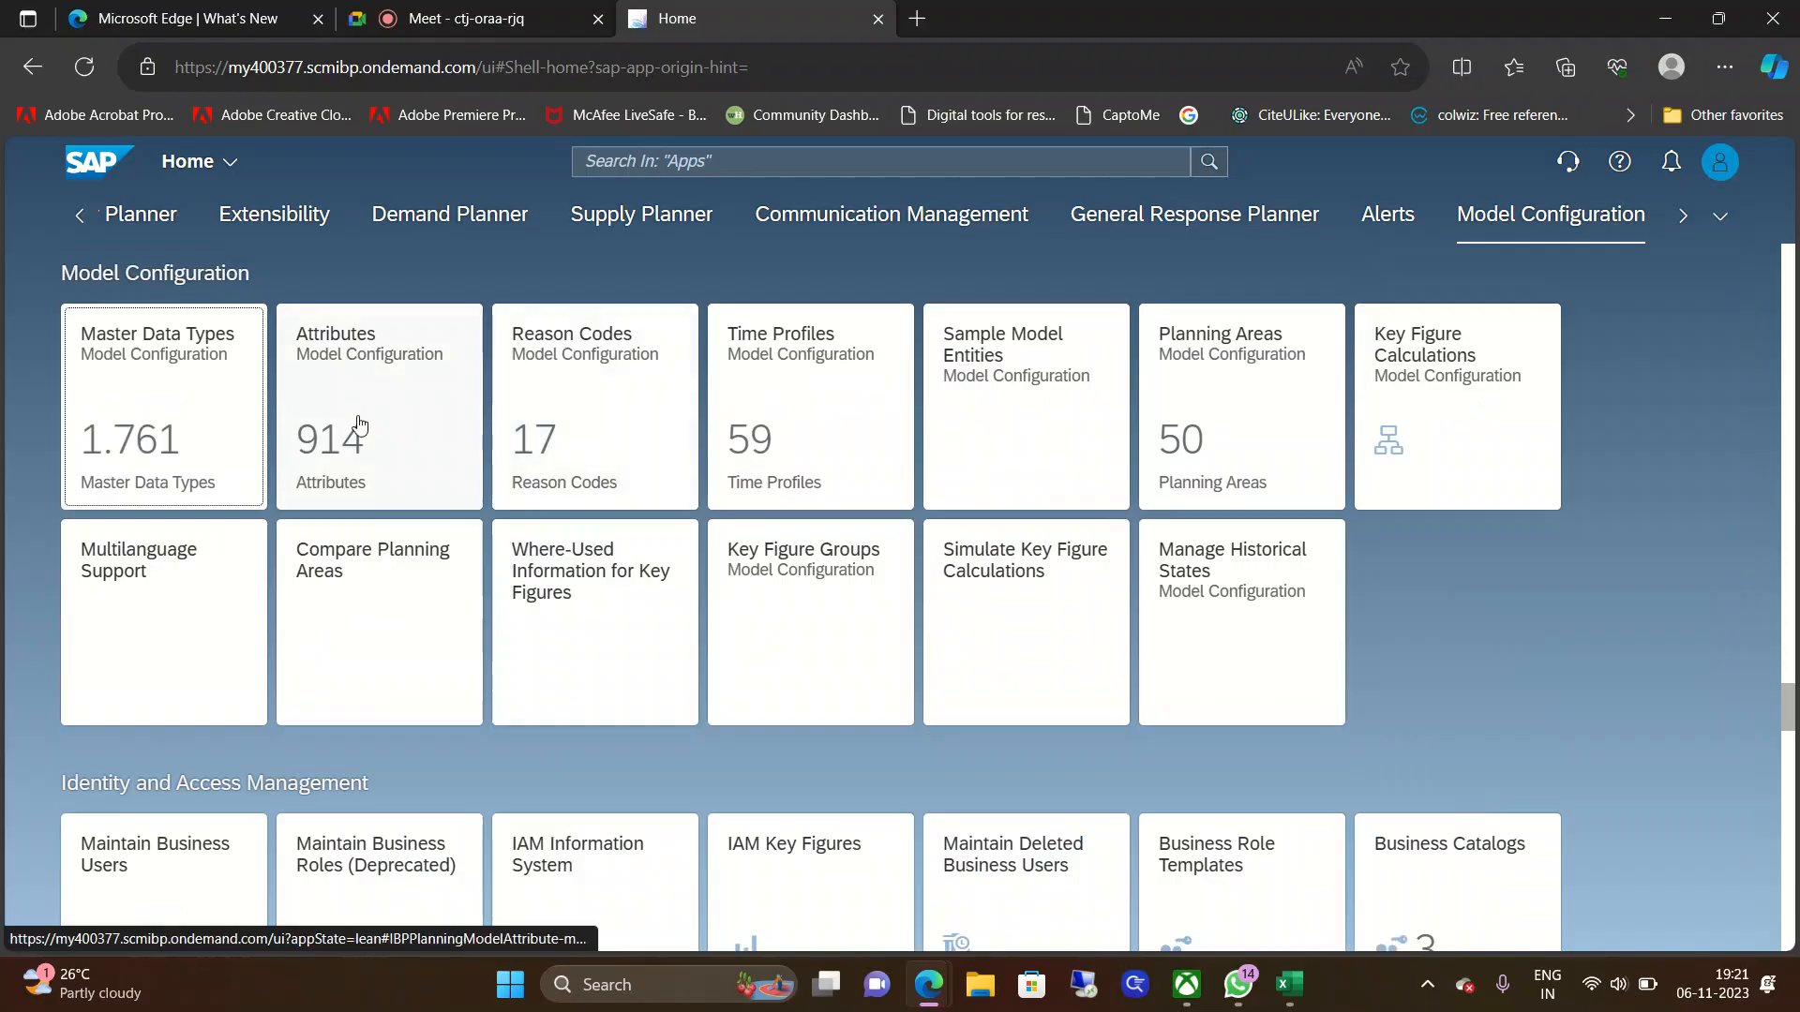
pyautogui.click(179, 402)
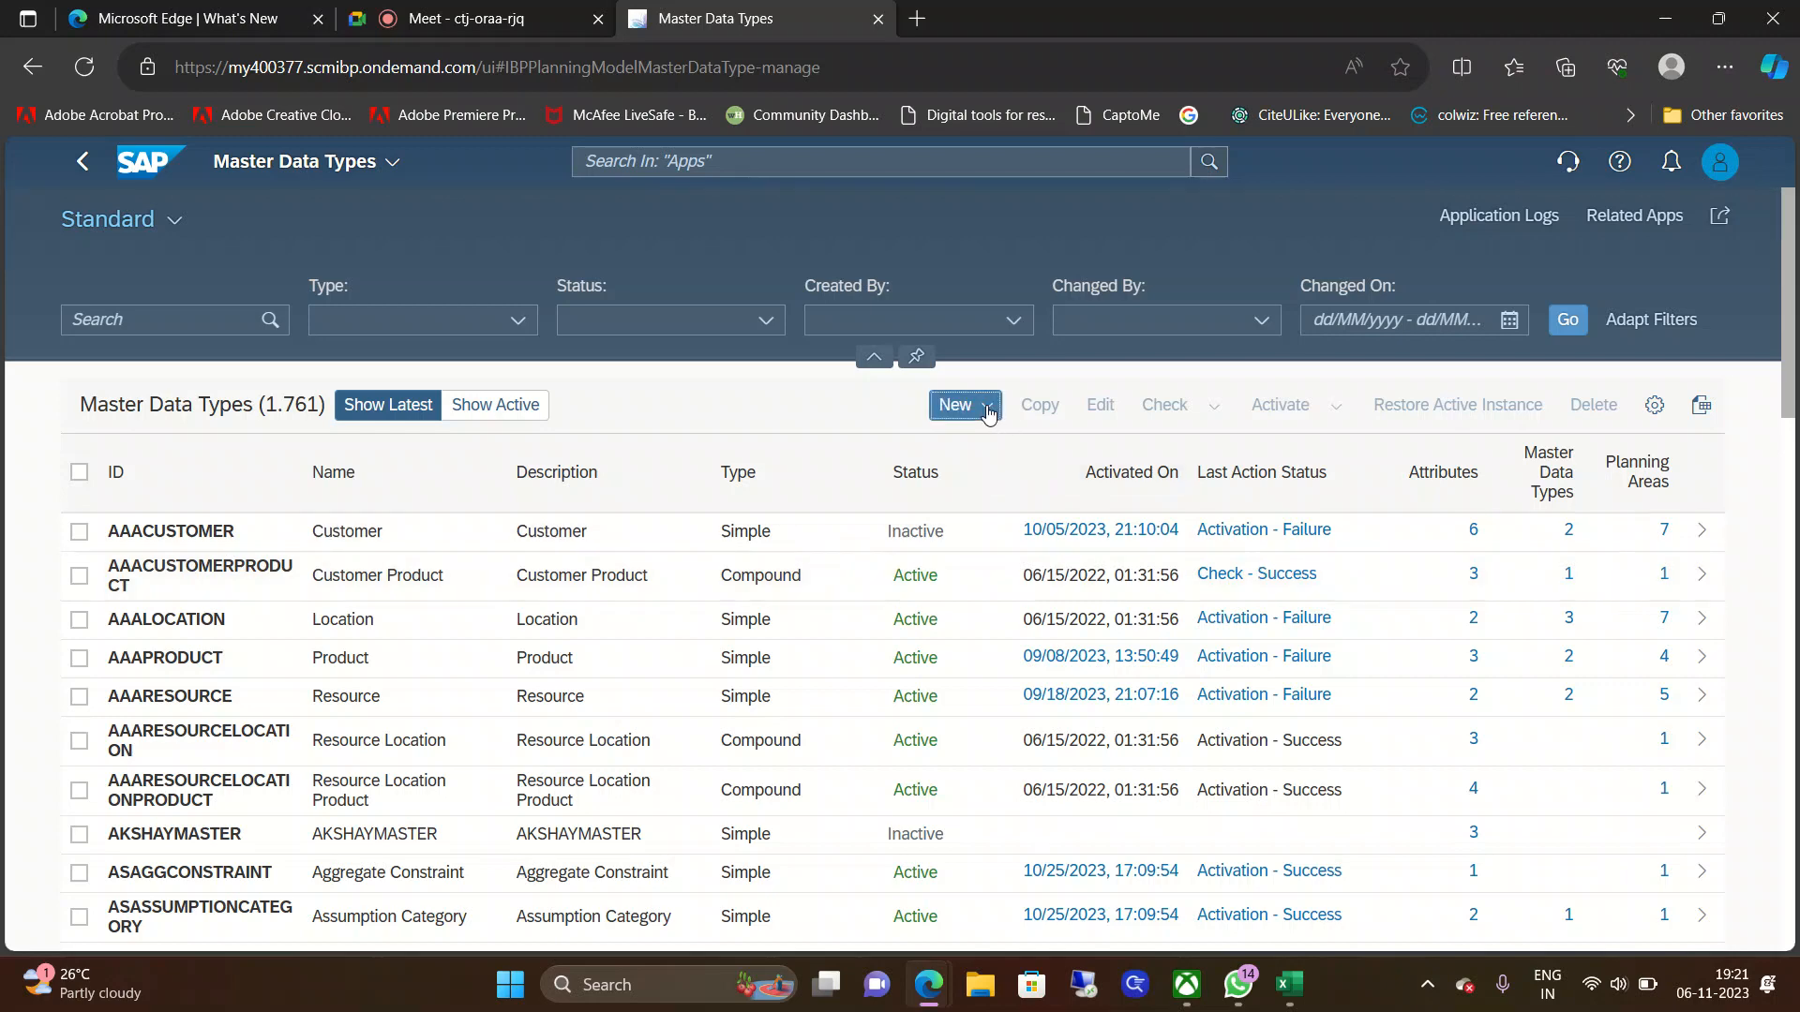
# Step: Create a new simple master data type with the ID SCUSTOMER
pyautogui.click(989, 413)
pyautogui.click(992, 456)
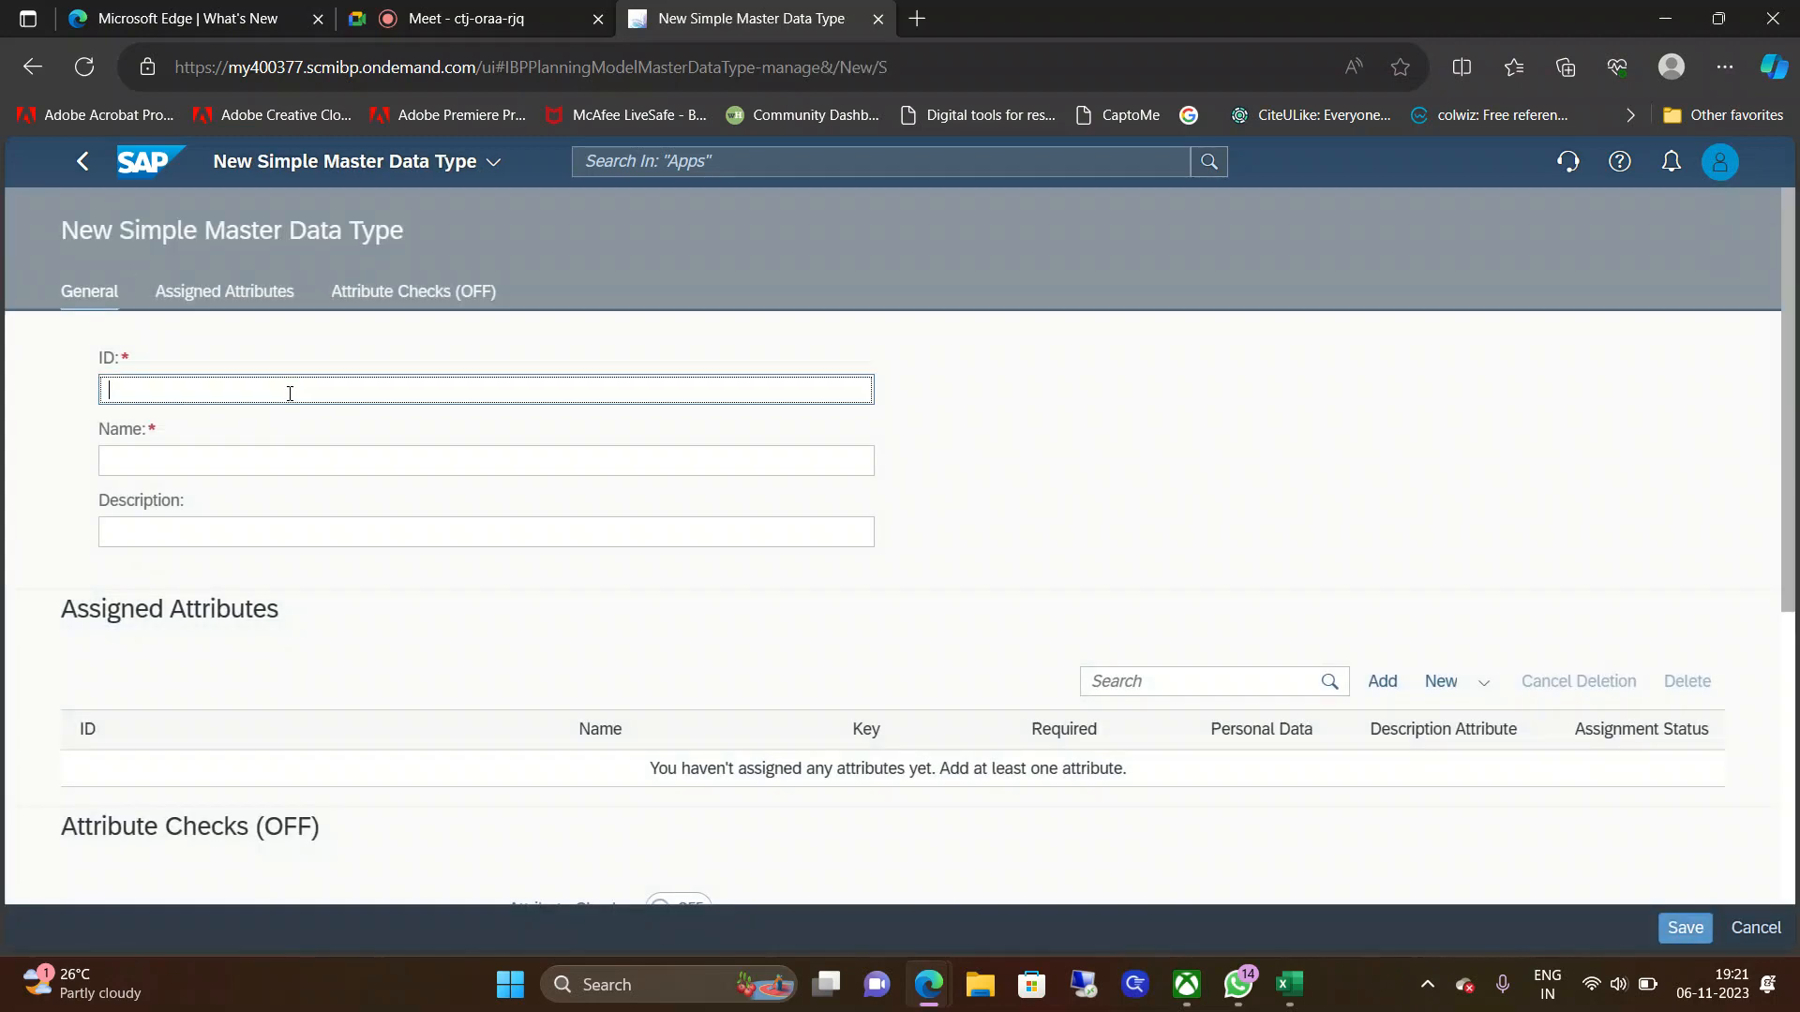
pyautogui.write('SC')
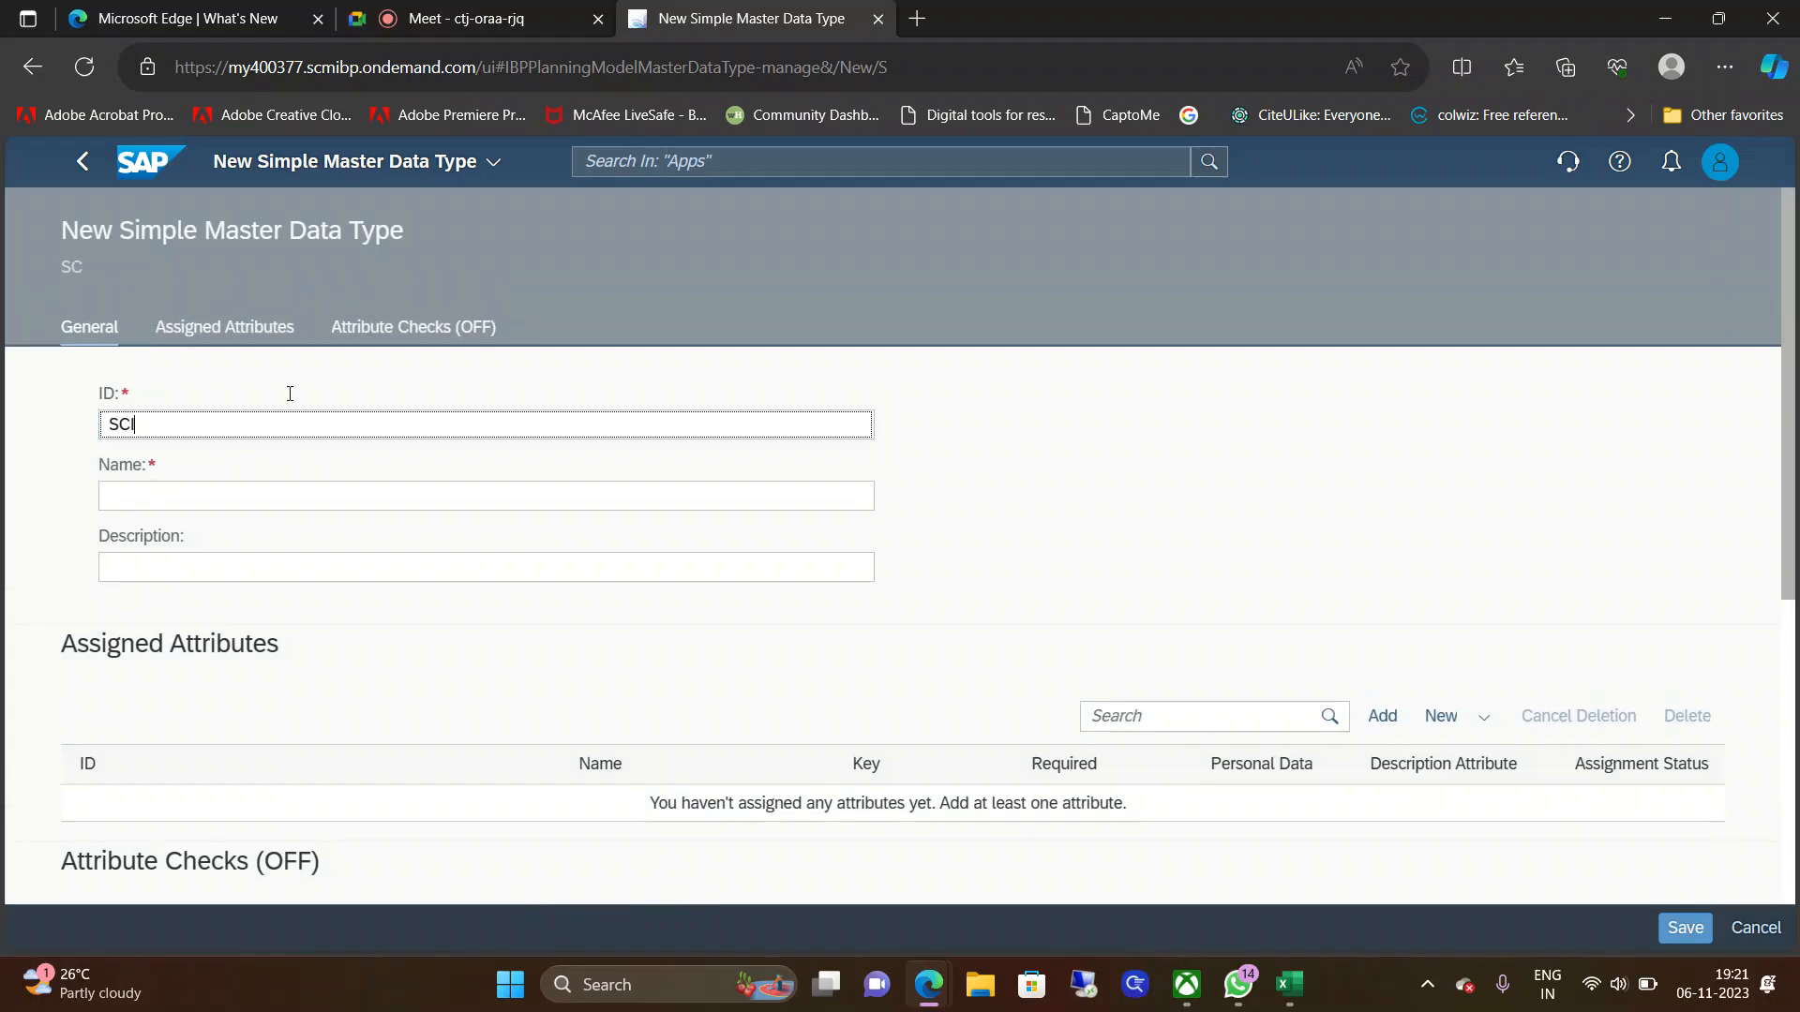
pyautogui.write('USTOME')
pyautogui.write('ER')
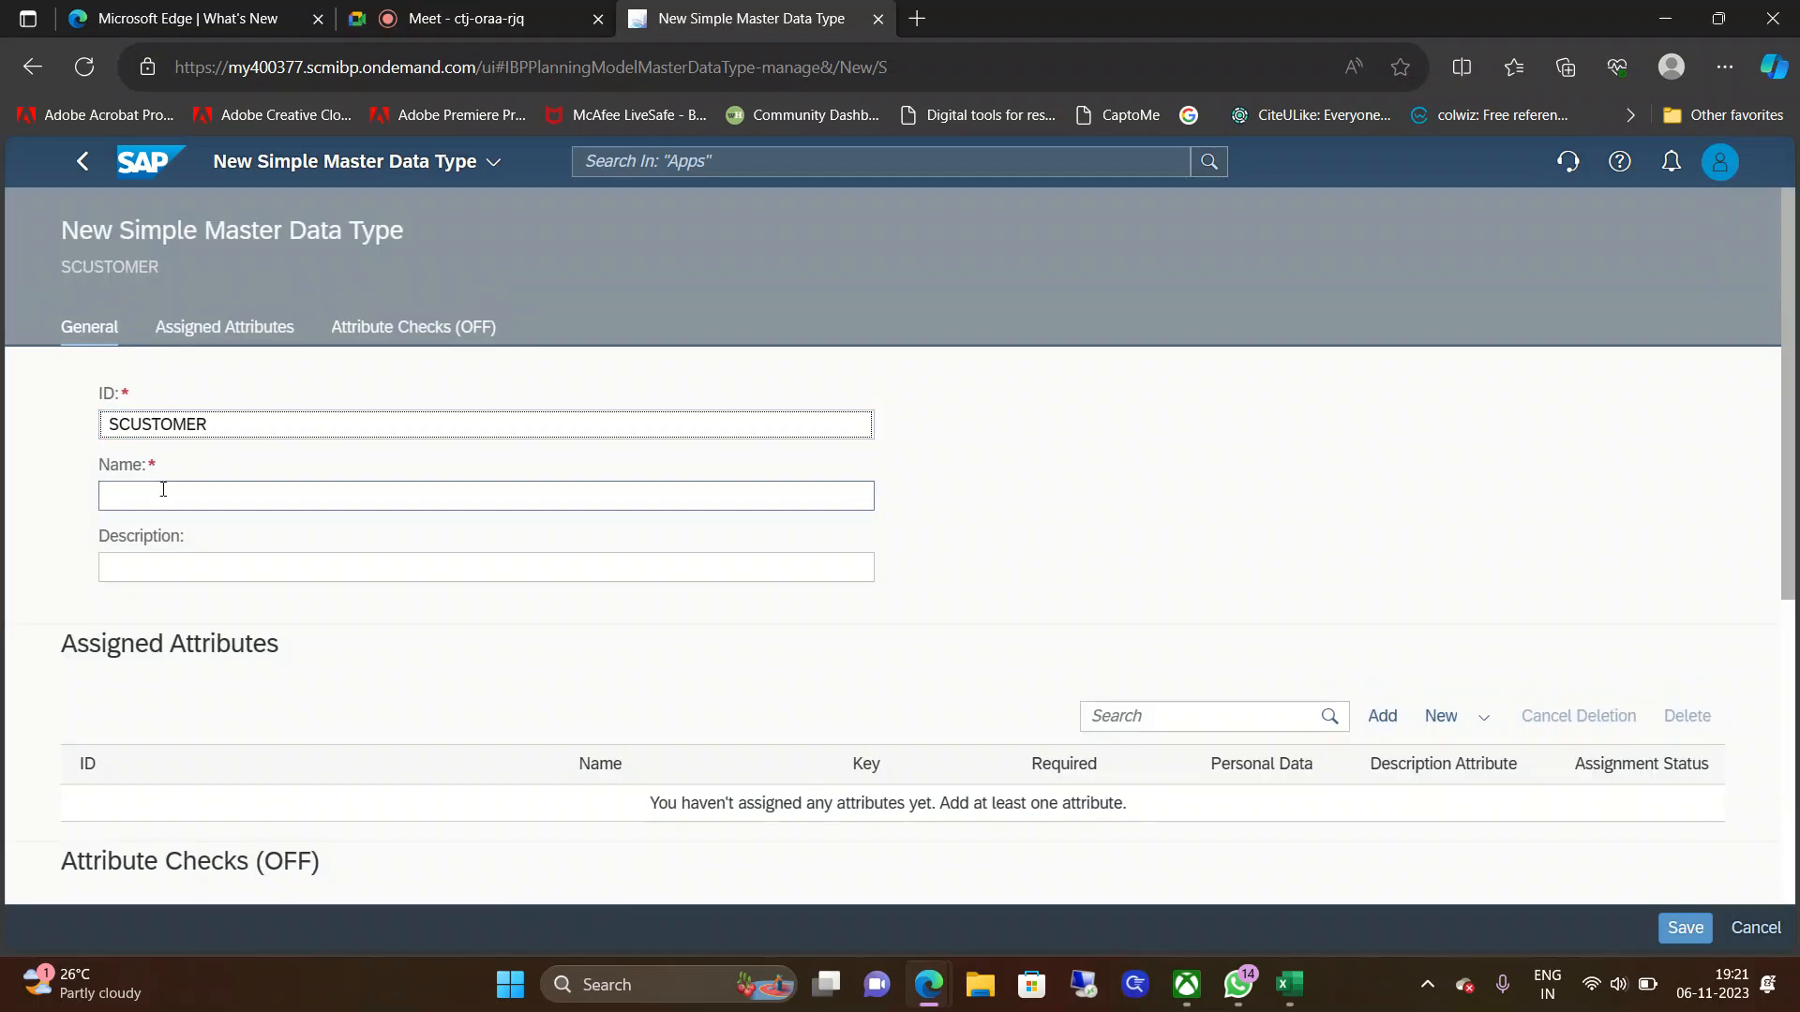
# Step: Copy the ID SCUSTOMER into both the name and the description of the new master data type
pyautogui.hotkey('ctrl', 'a')
pyautogui.hotkey('ctrl', 'c')
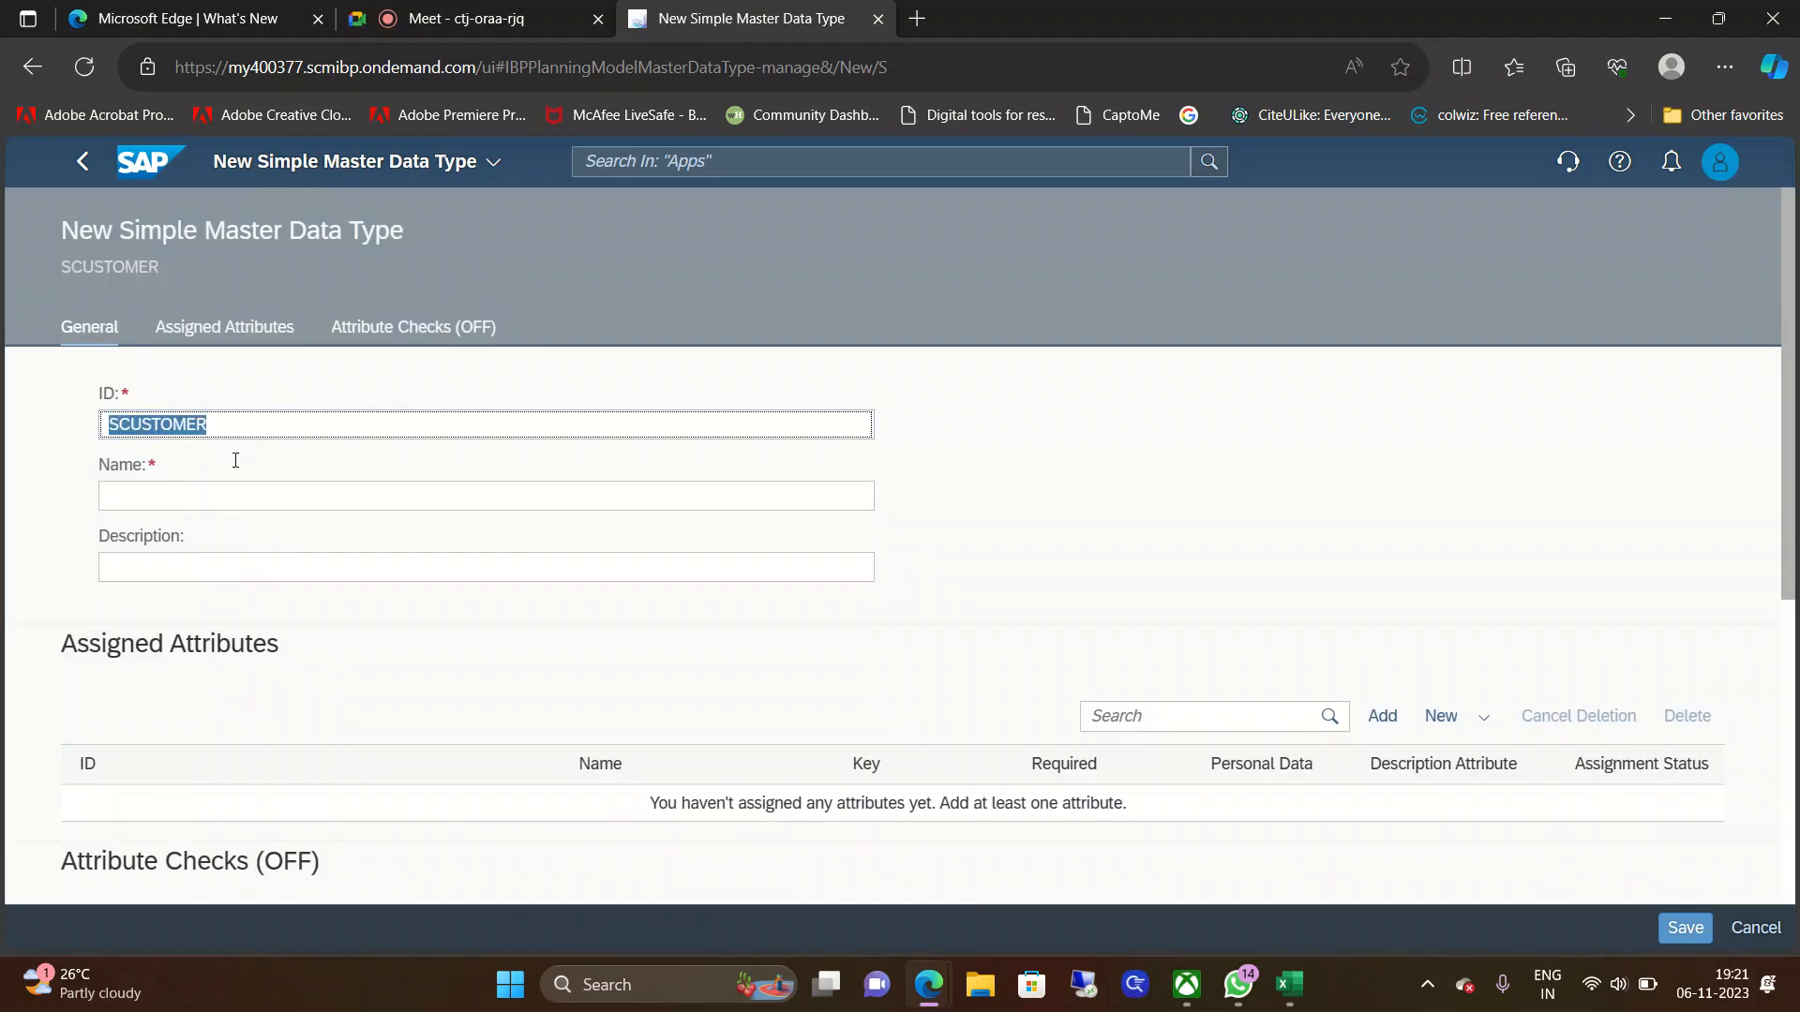
pyautogui.click(213, 490)
pyautogui.hotkey('ctrl', 'v')
pyautogui.click(241, 572)
pyautogui.hotkey('ctrl', 'v')
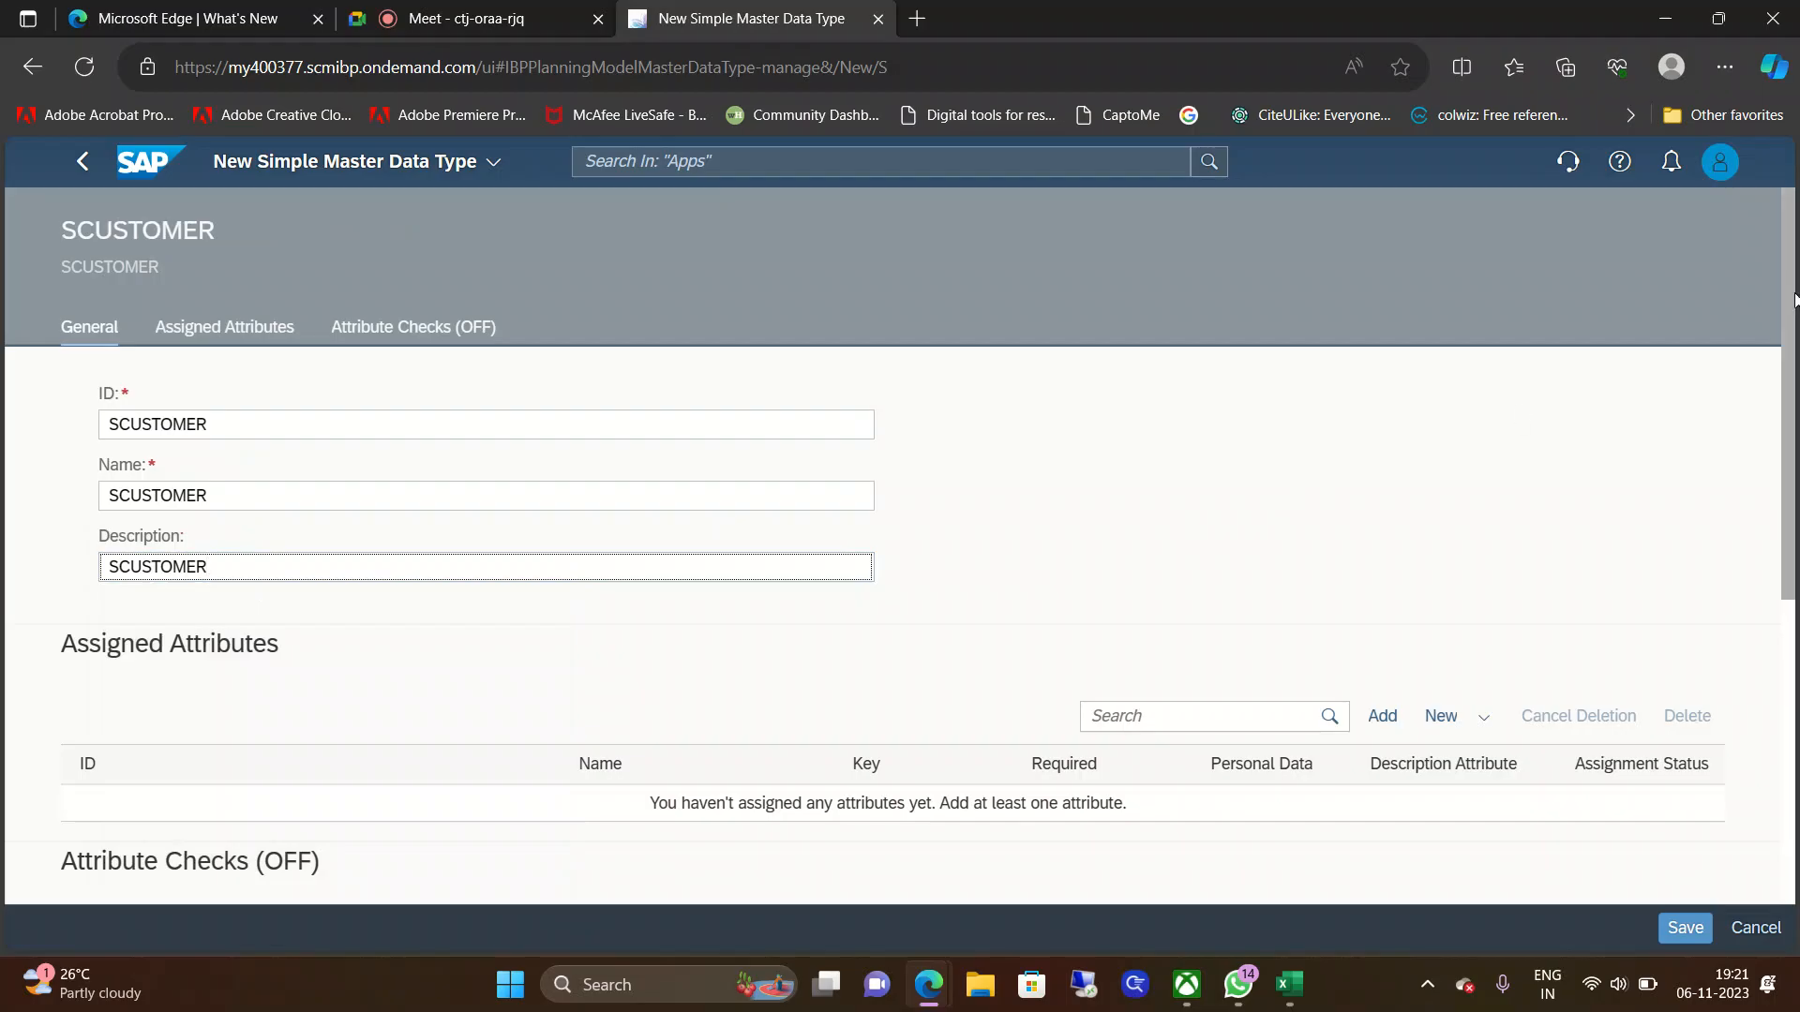
# Step: Find the attribute SCUSTID01 by searching for "scust" and assign it to the SCUSTOMER master data type
pyautogui.scroll(-2, 1793, 298)
pyautogui.click(1383, 525)
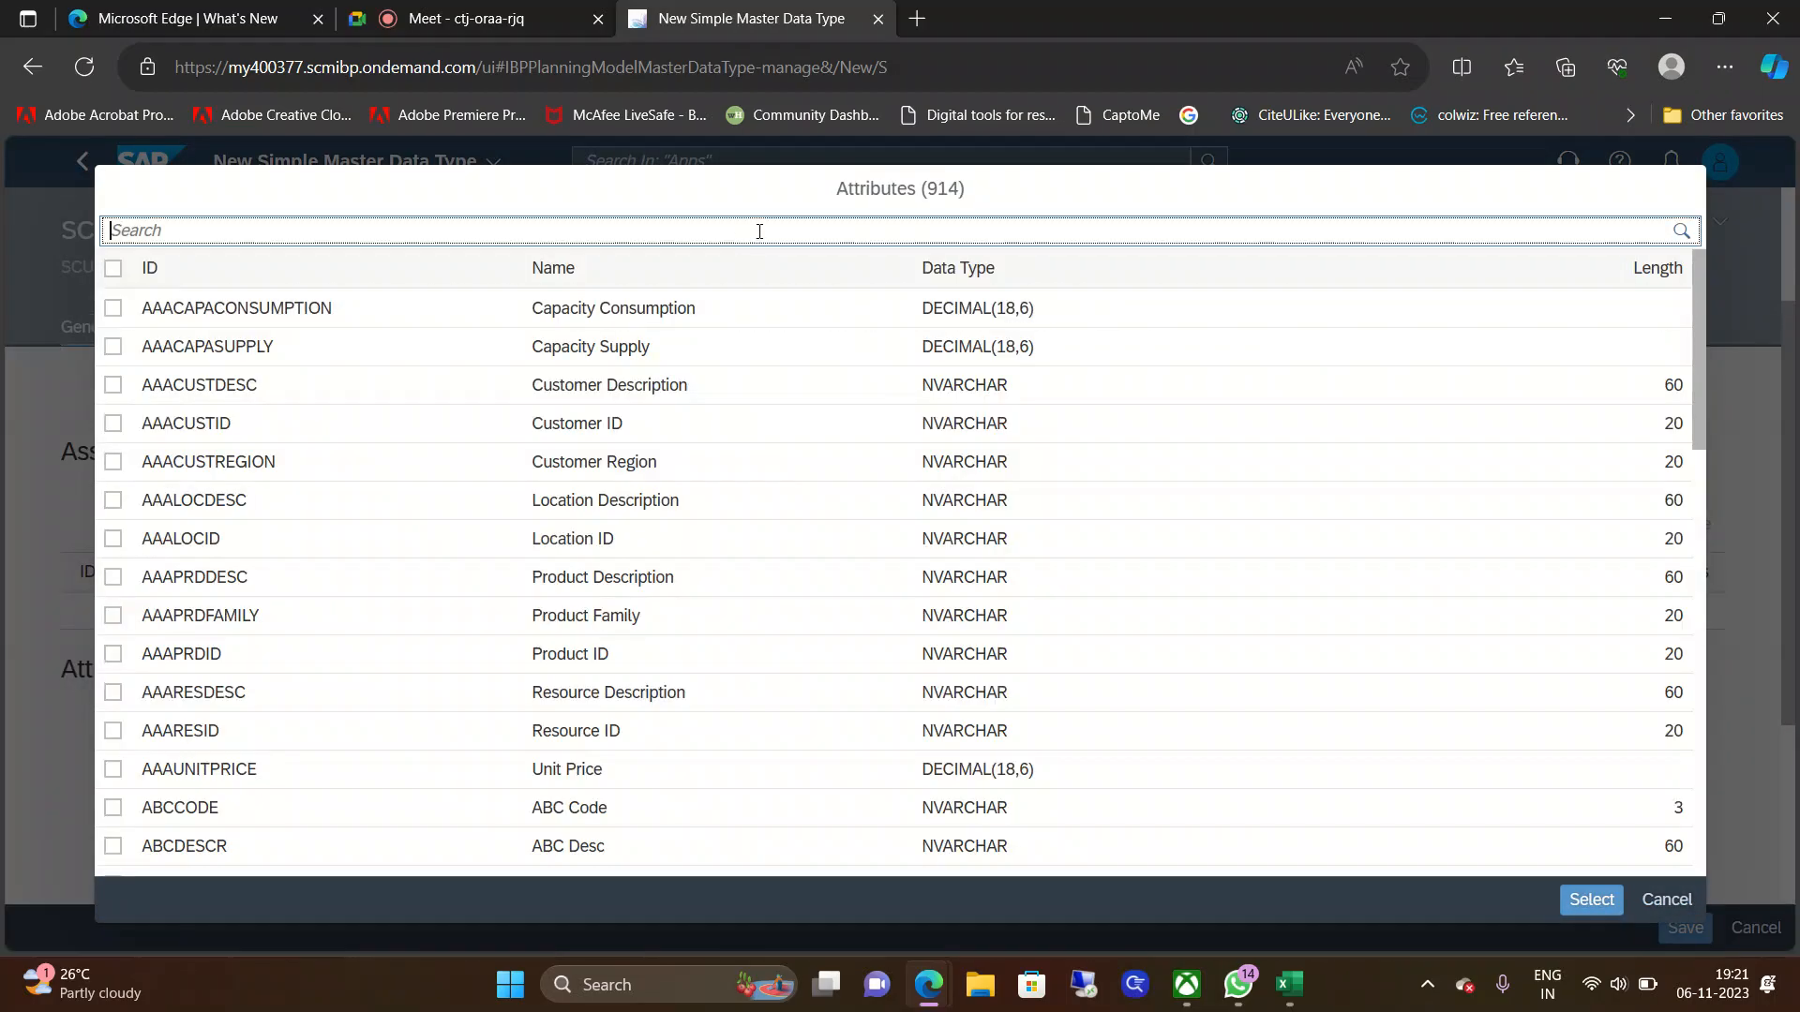
pyautogui.write('scust')
pyautogui.press('Return')
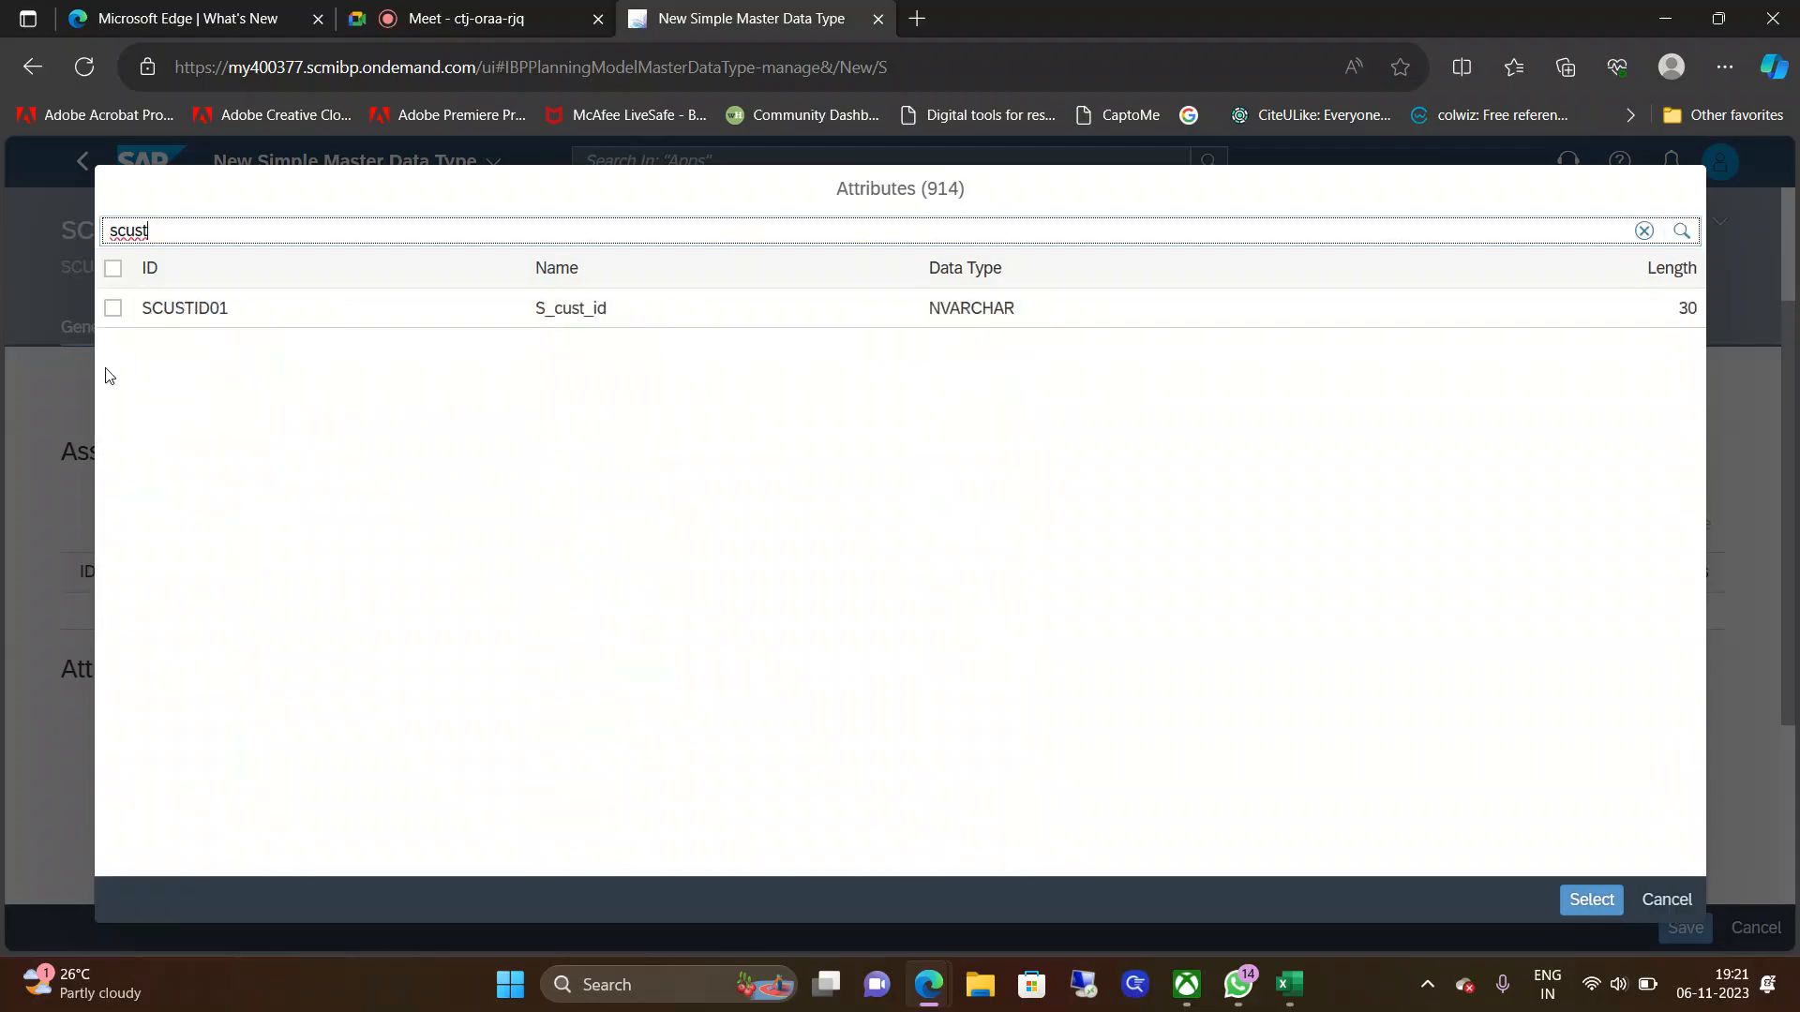
pyautogui.click(113, 309)
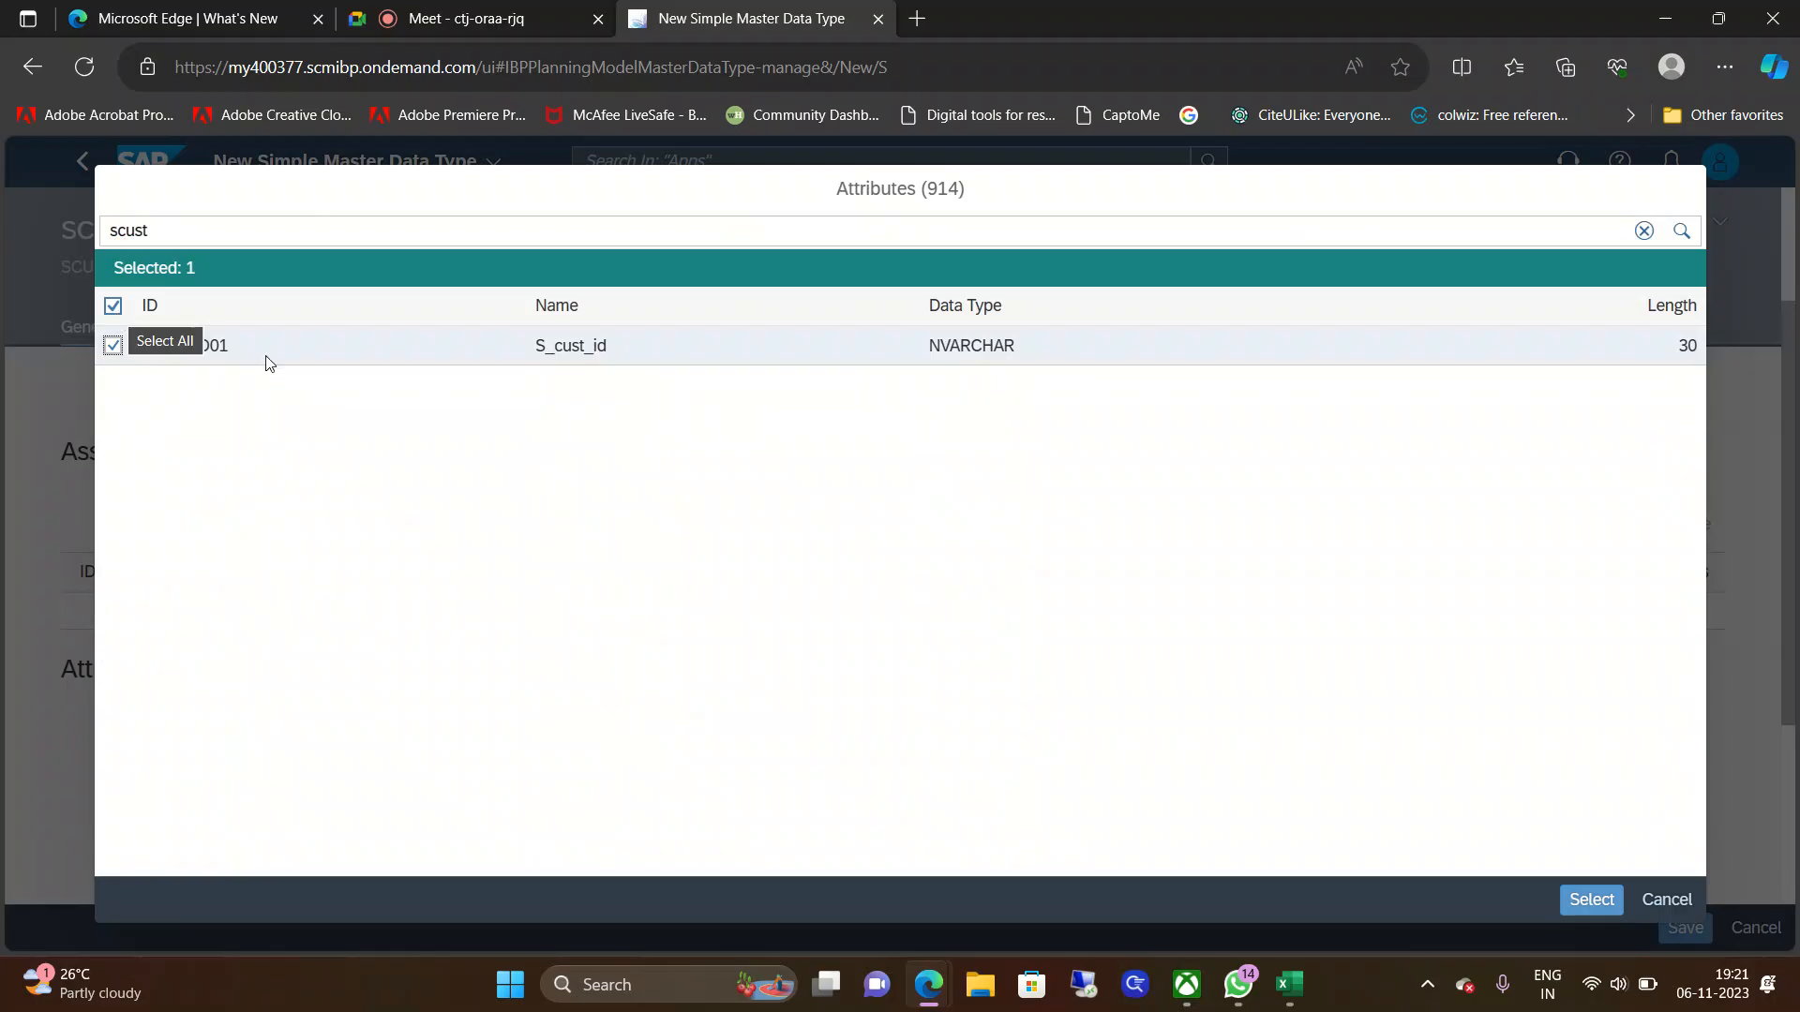
pyautogui.click(1594, 900)
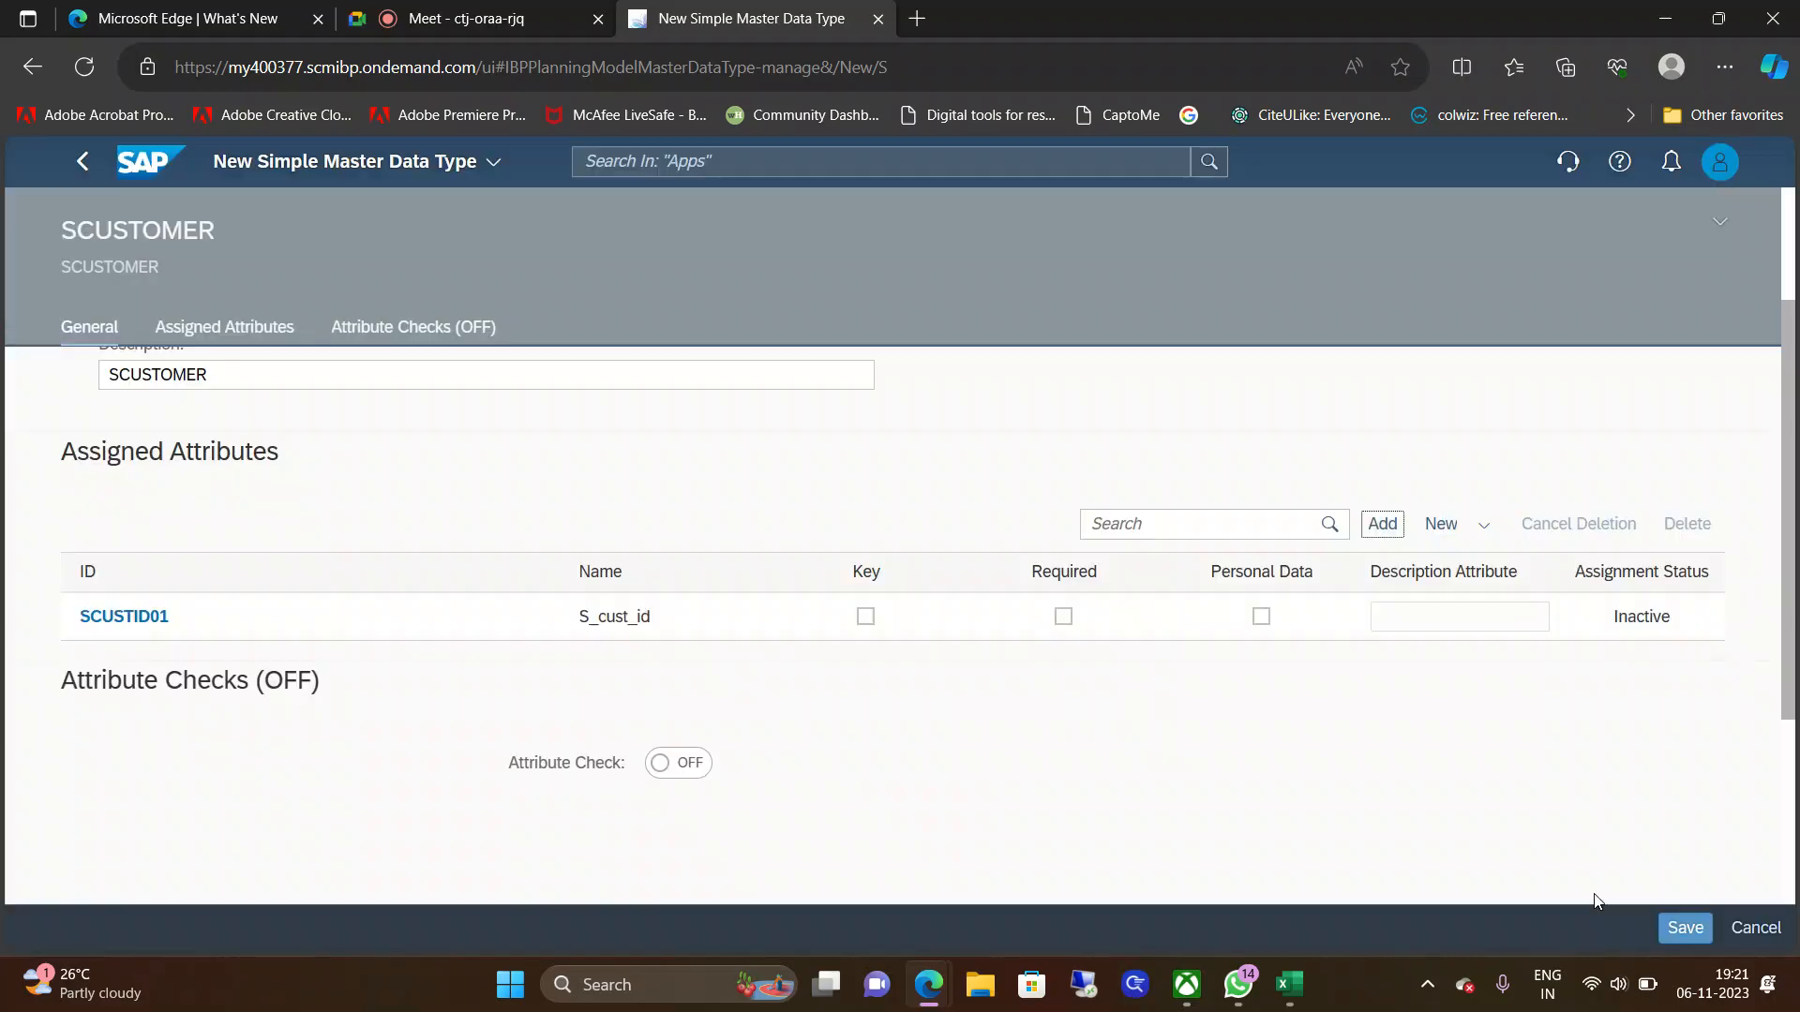
# Step: Mark the assigned attribute SCUSTID01 as a key and save the SCUSTOMER master data type
pyautogui.click(865, 617)
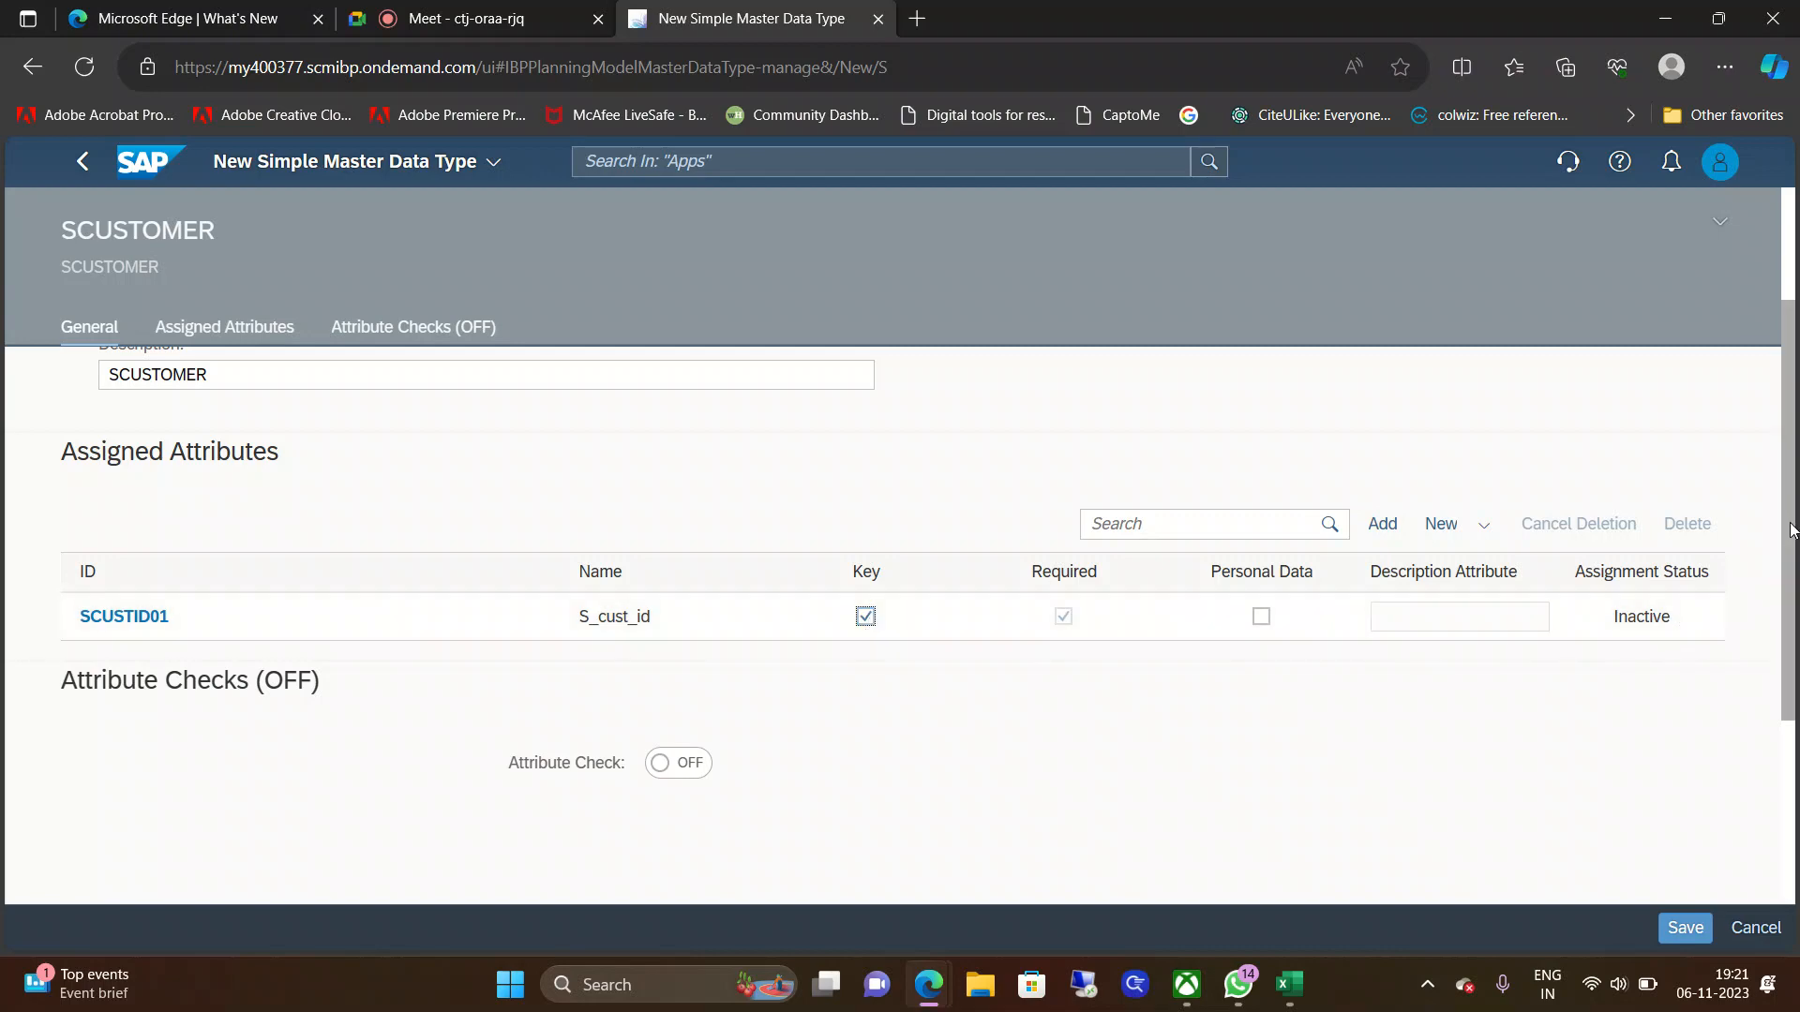
pyautogui.scroll(-2, 1792, 528)
pyautogui.click(1685, 927)
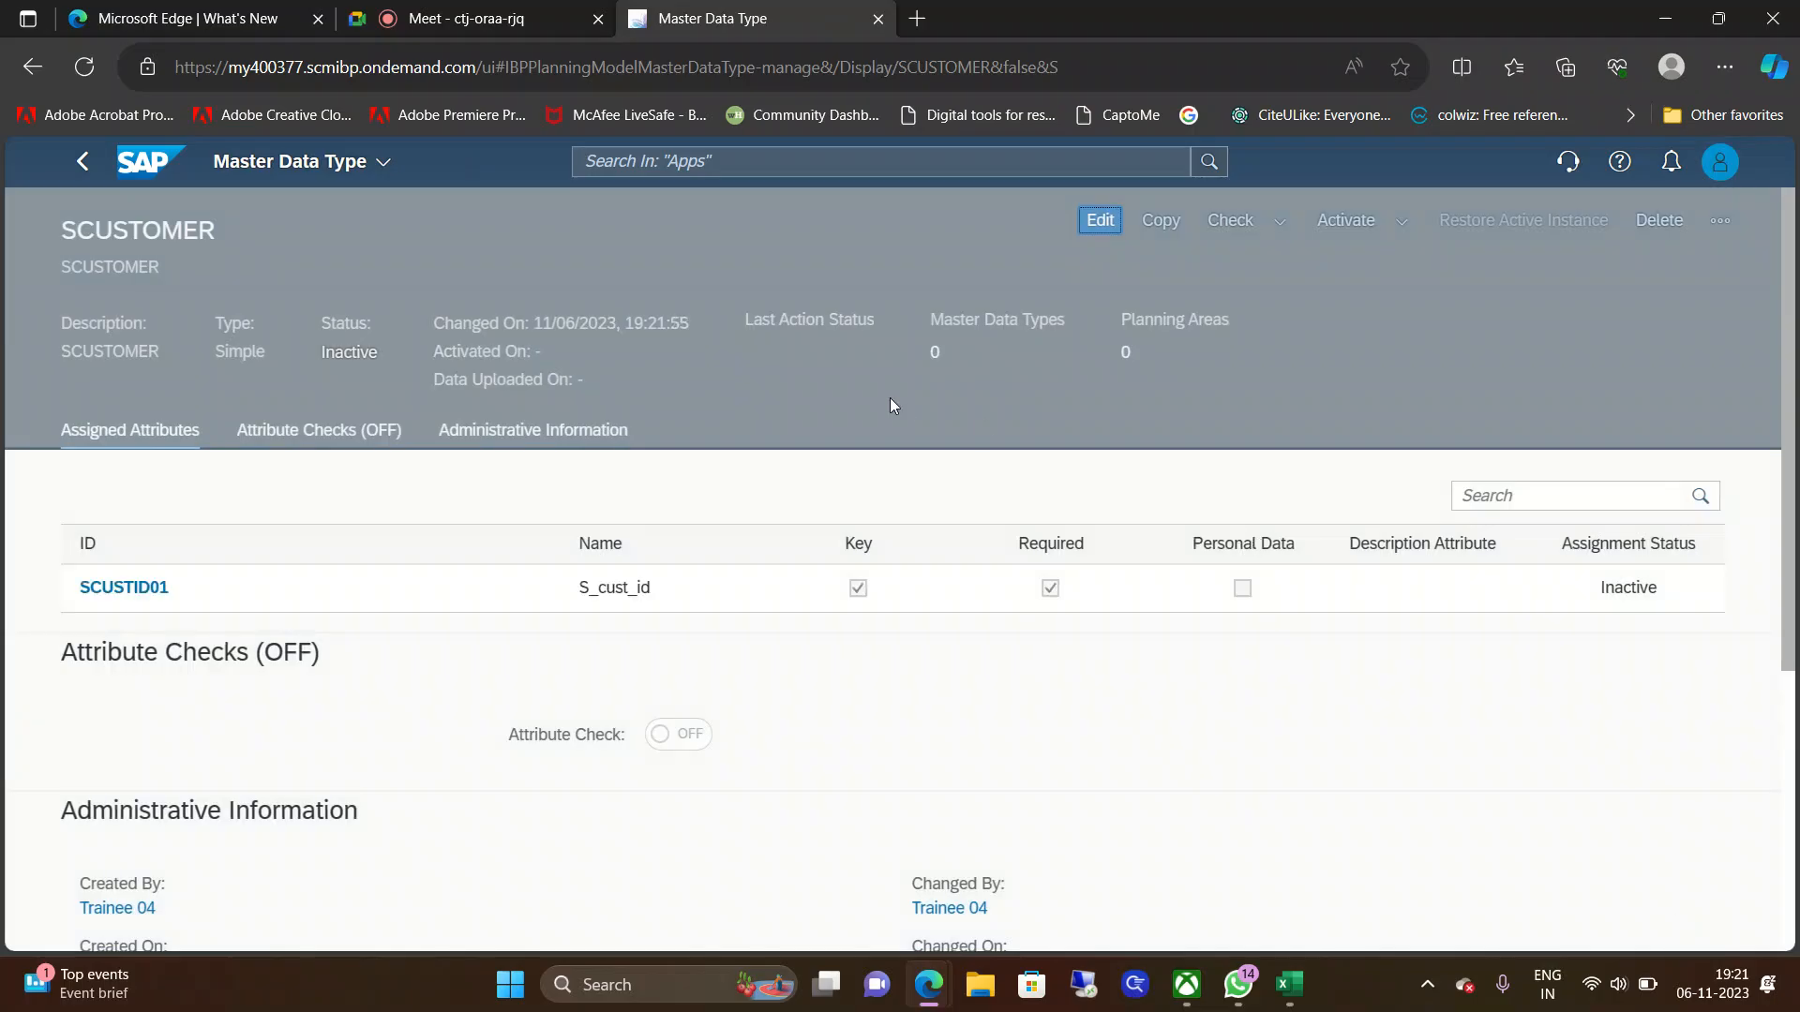
# Step: Run a check on the SCUSTOMER master data type and activate it
pyautogui.click(1242, 233)
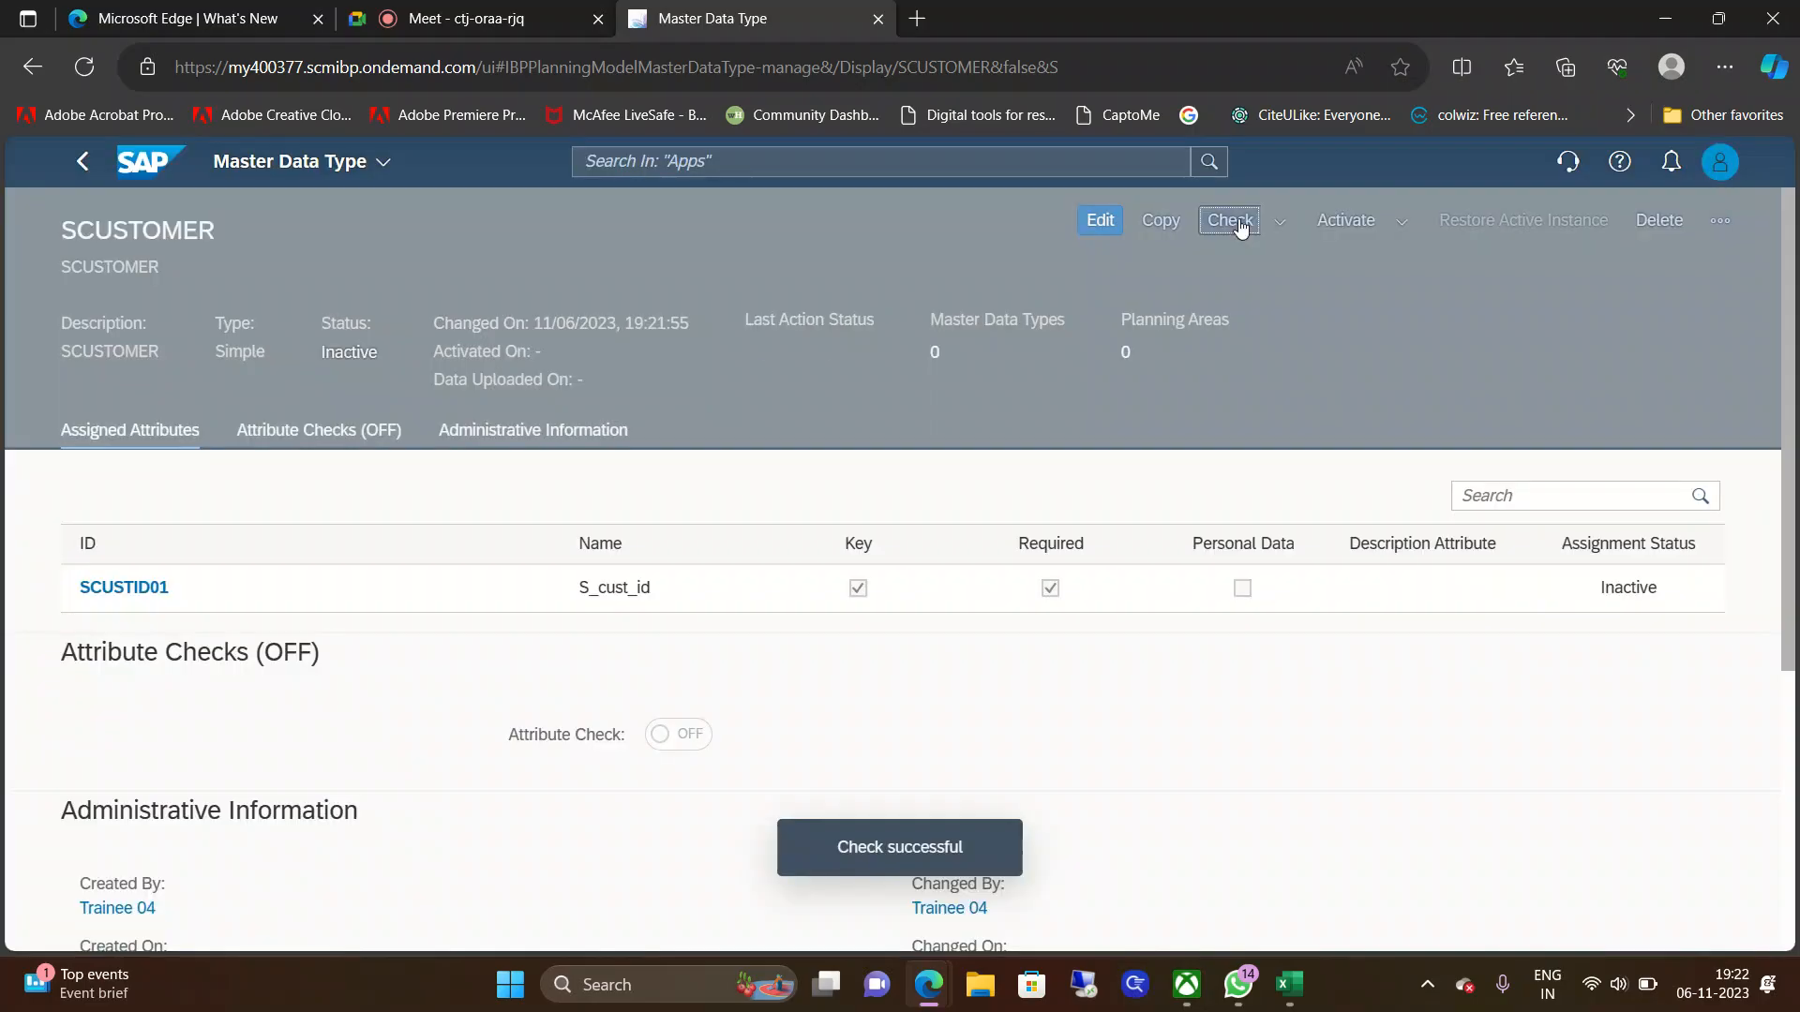
pyautogui.click(1371, 225)
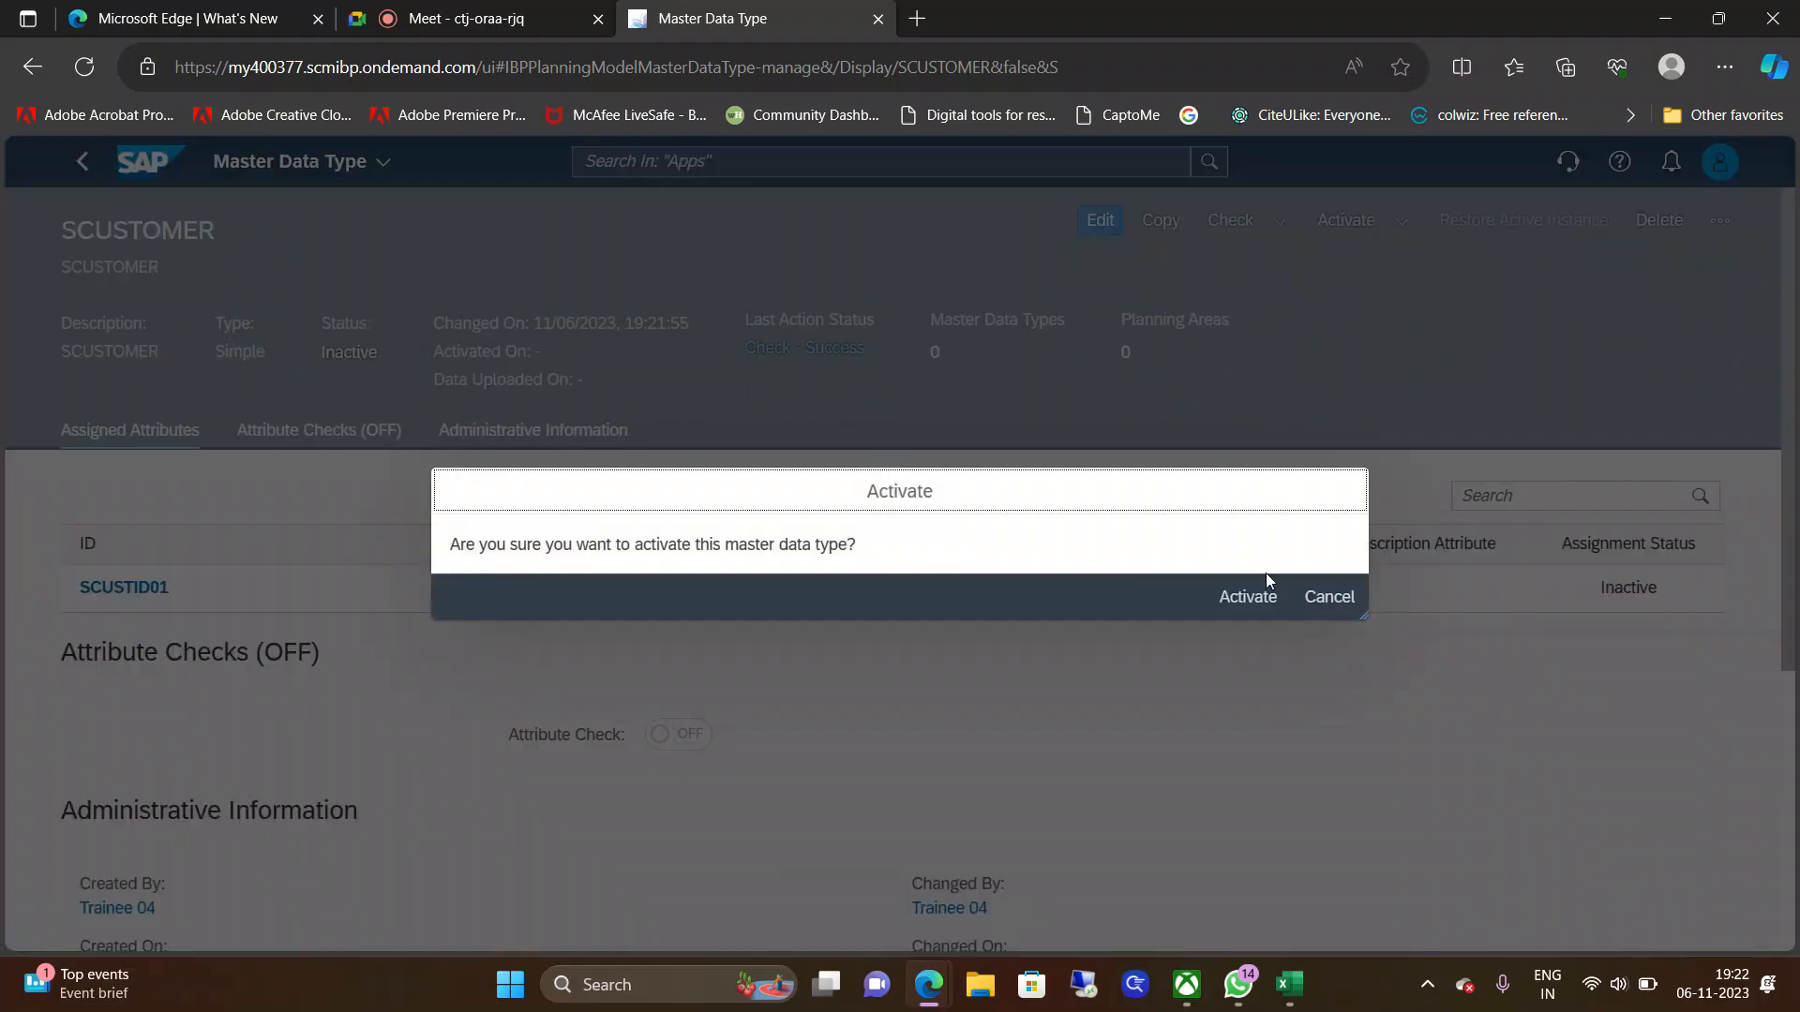
pyautogui.click(1261, 593)
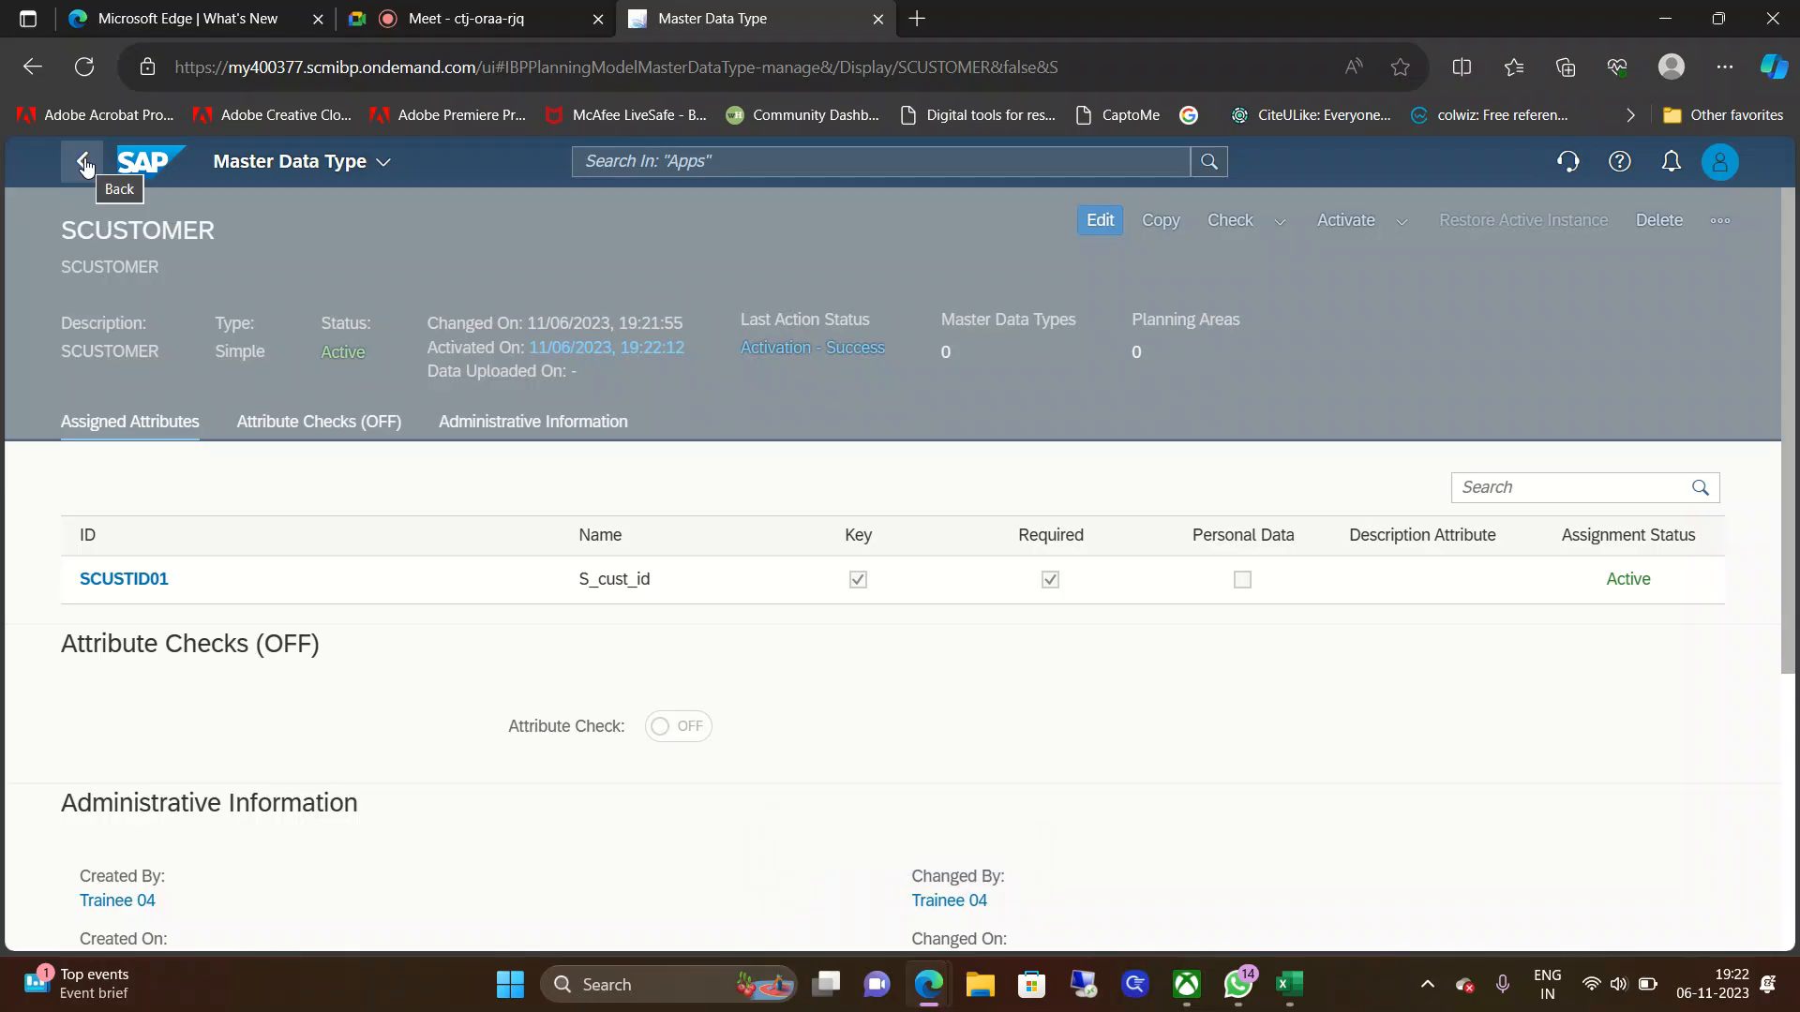
# Step: Go back to the master data types list and create a new simple type with the ID SLOCATION
pyautogui.click(270, 173)
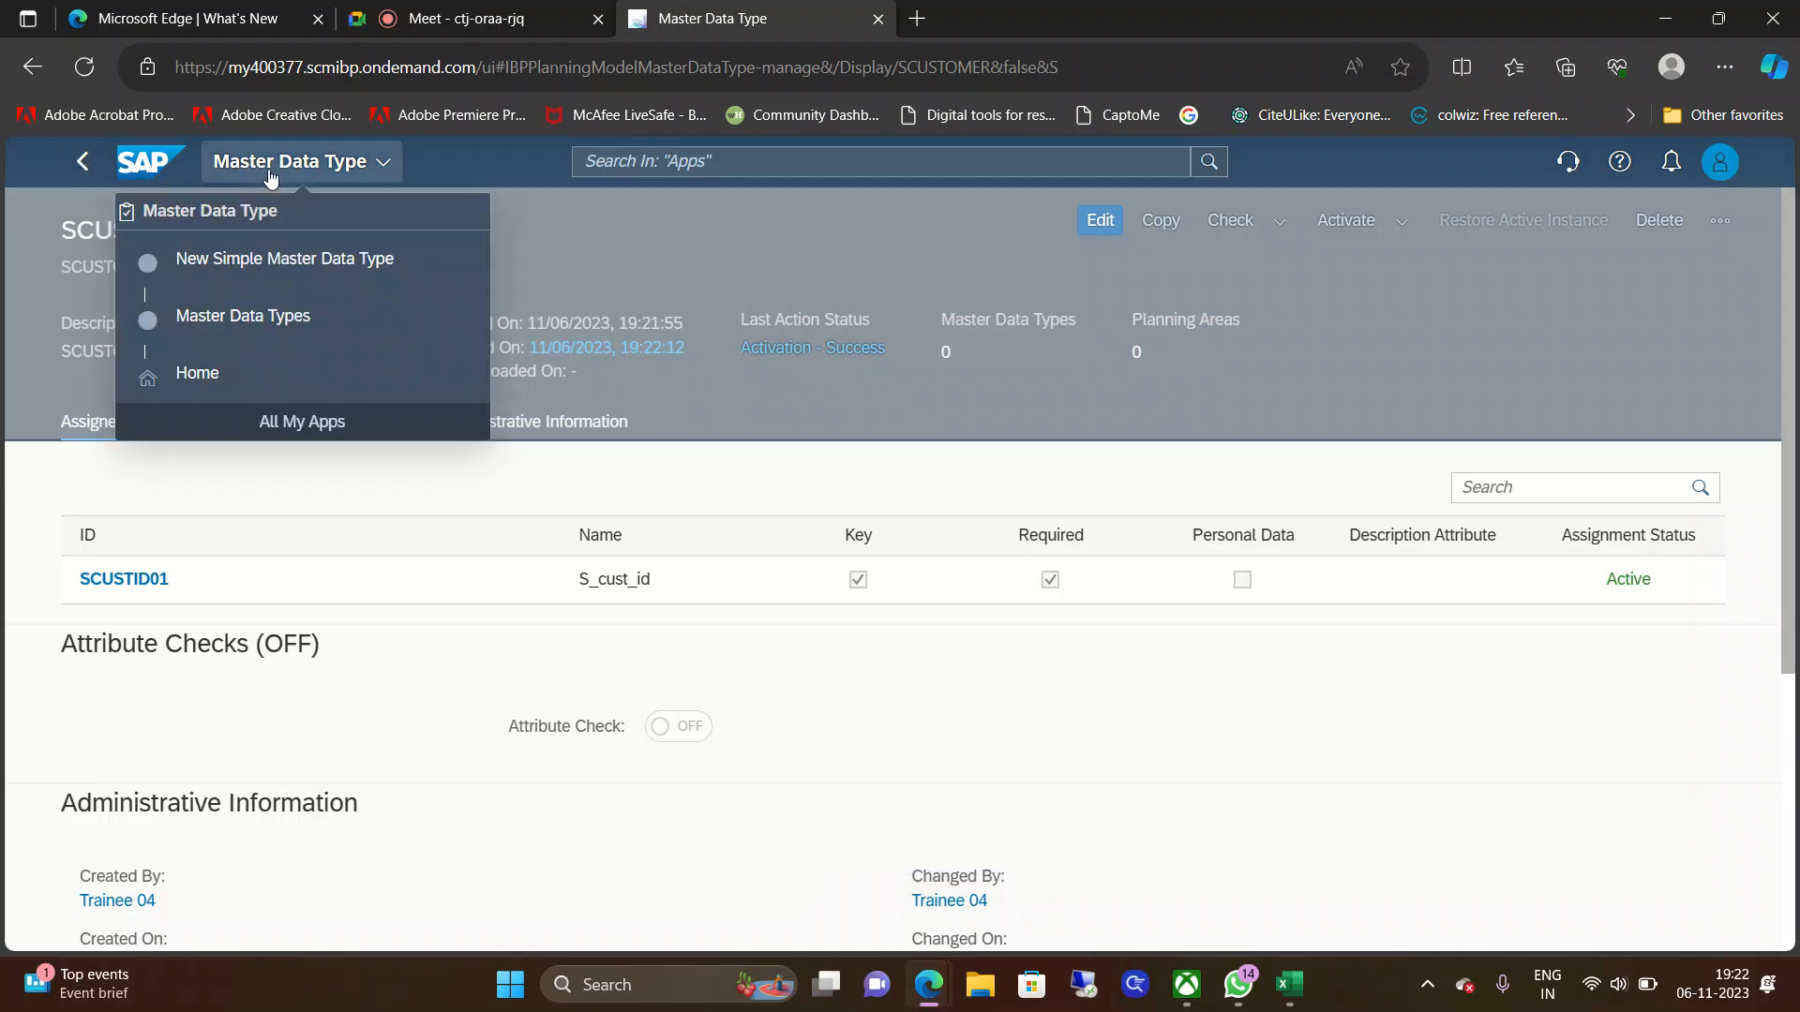
pyautogui.click(266, 324)
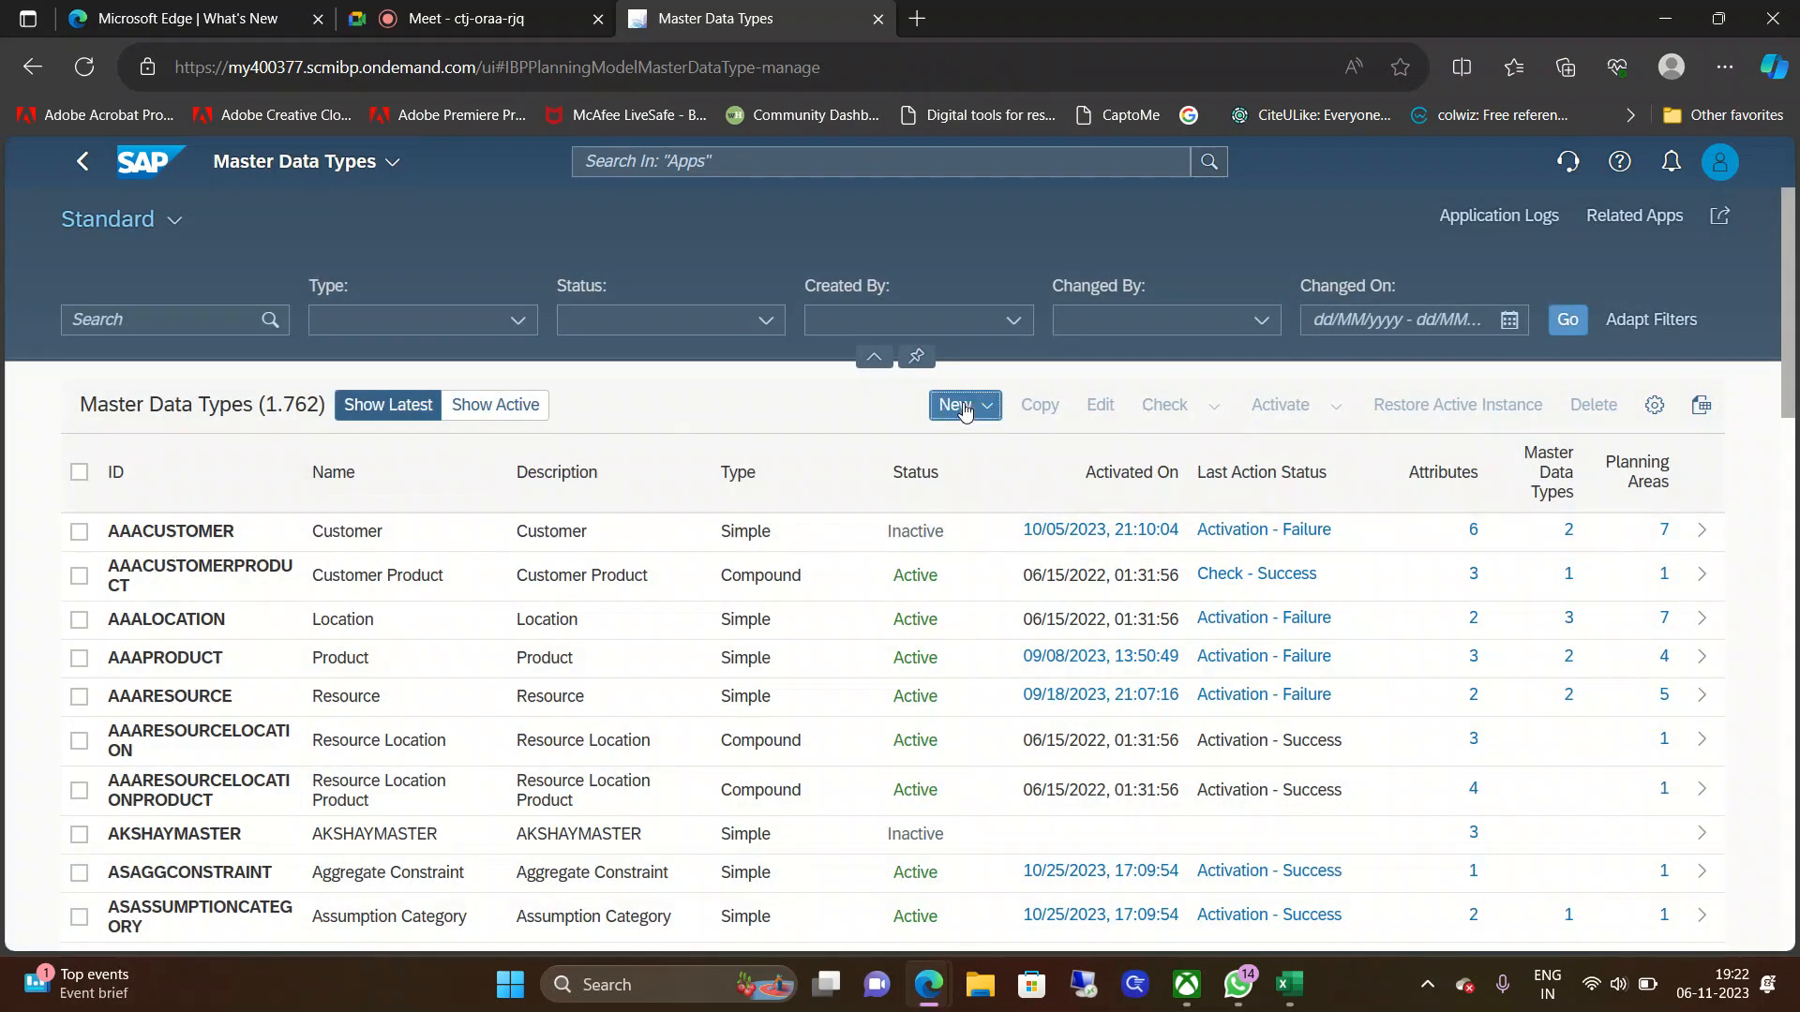
pyautogui.click(961, 406)
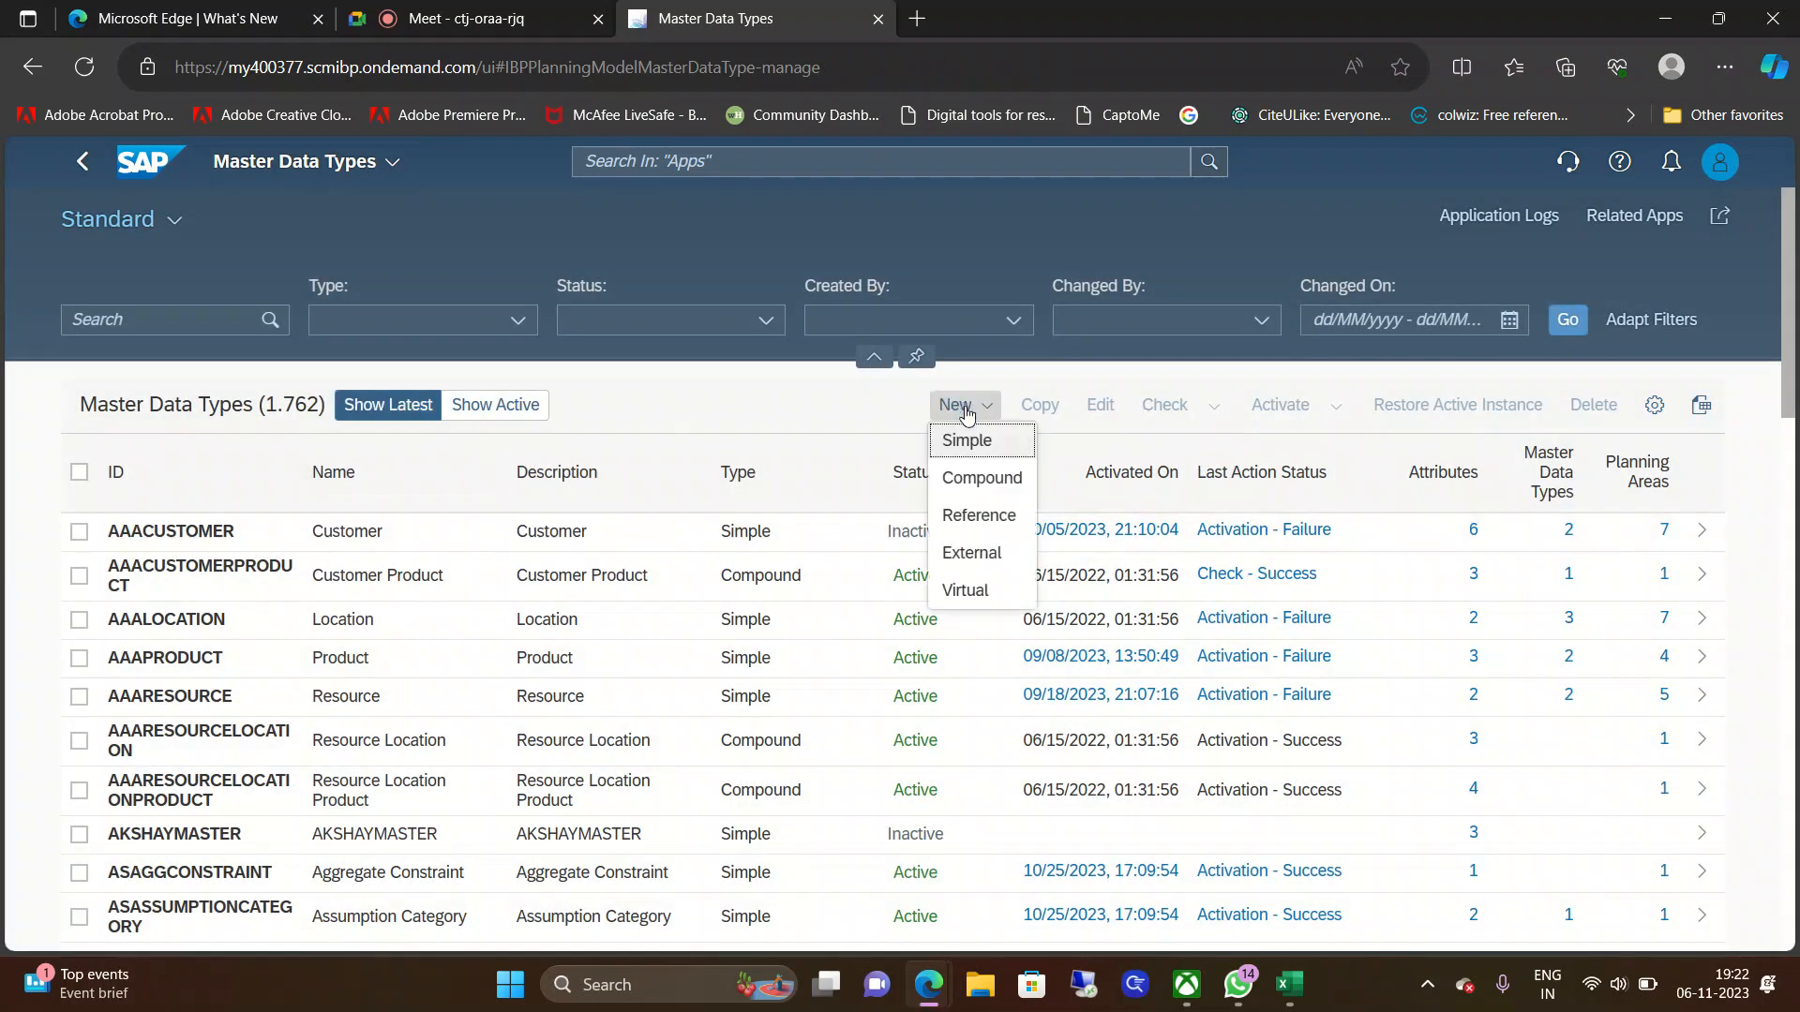
pyautogui.click(1003, 442)
pyautogui.click(325, 401)
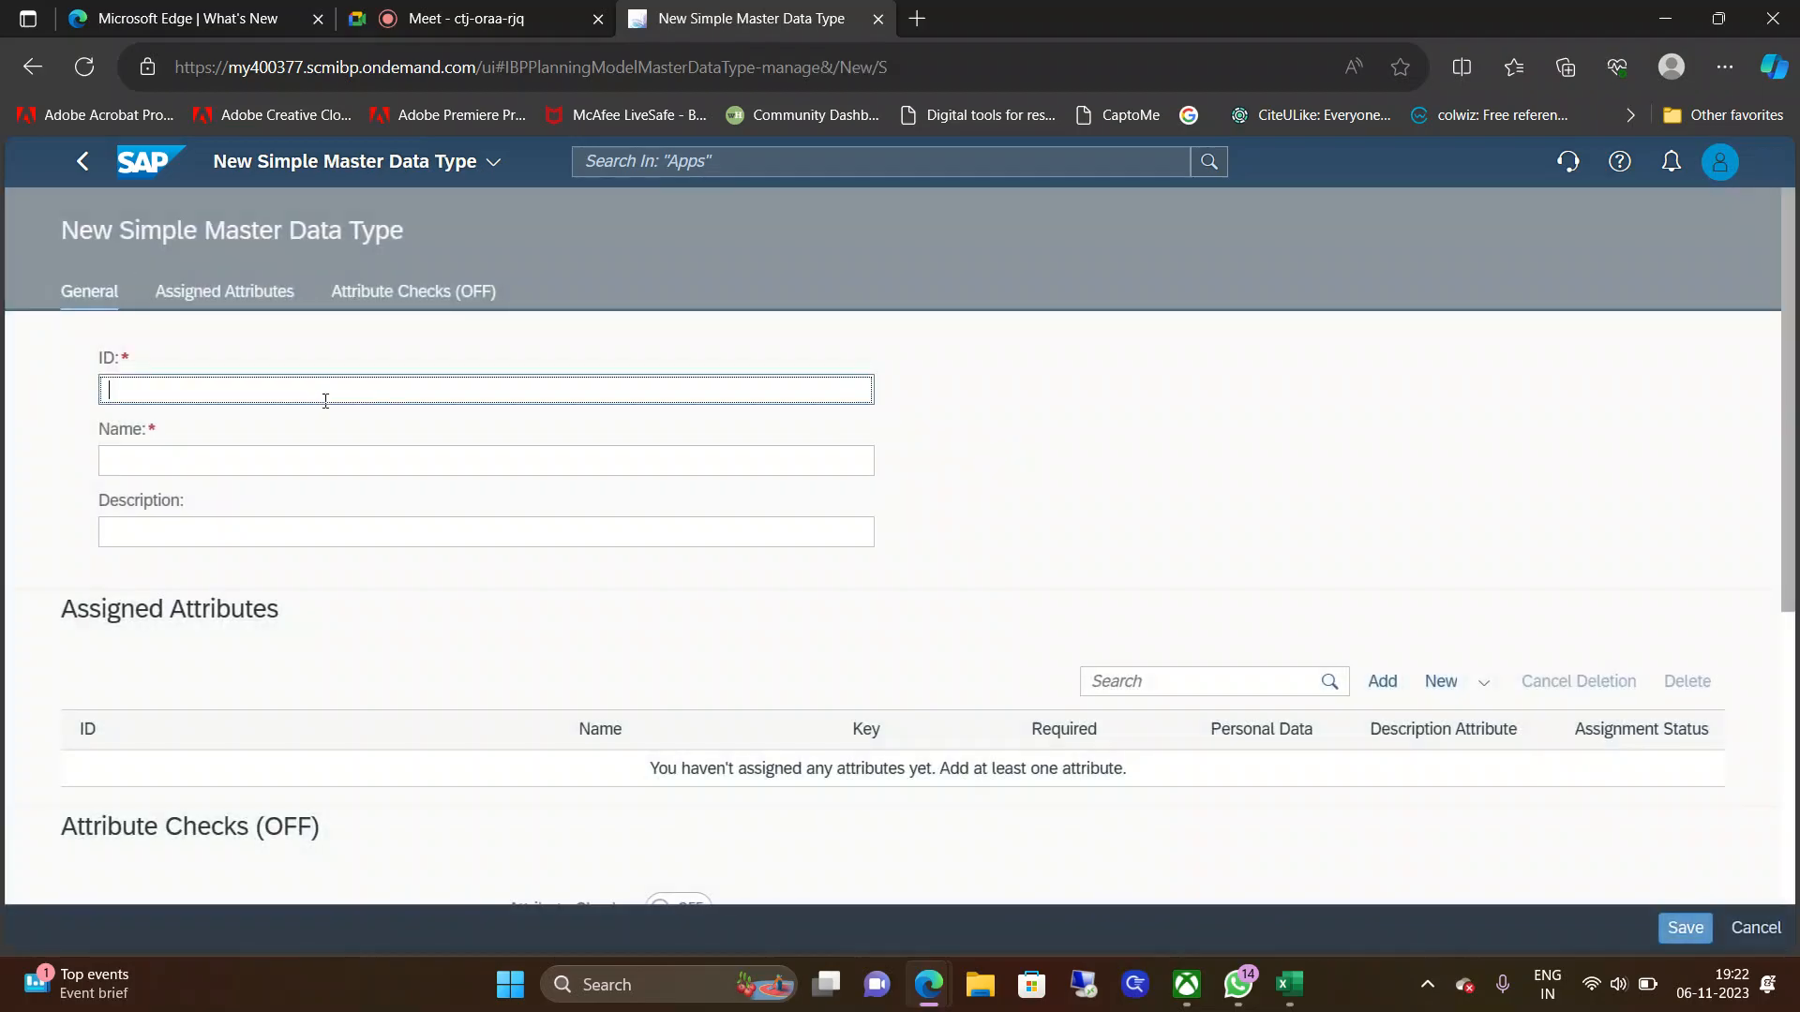
pyautogui.write('SLOCAT')
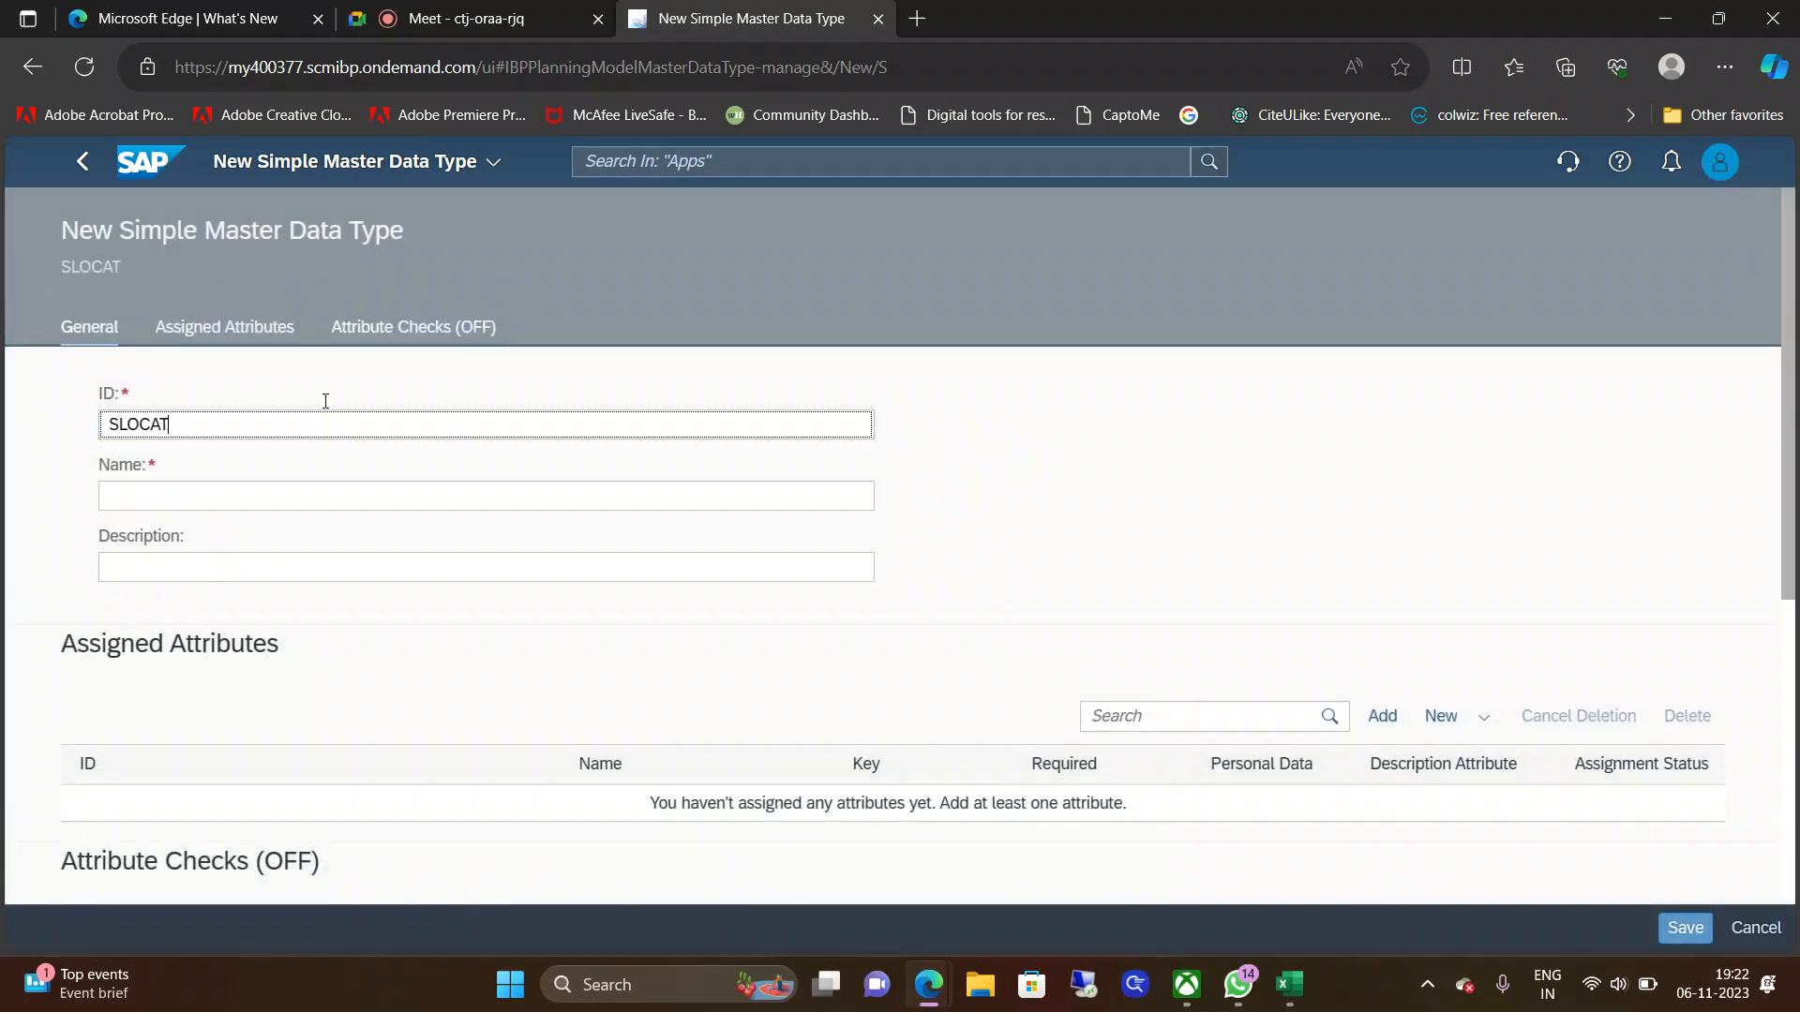
pyautogui.write('ION')
# Step: Copy the ID SLOCATION into both the name and the description of the new master data type
pyautogui.hotkey('ctrl', 'a')
pyautogui.hotkey('ctrl', 'c')
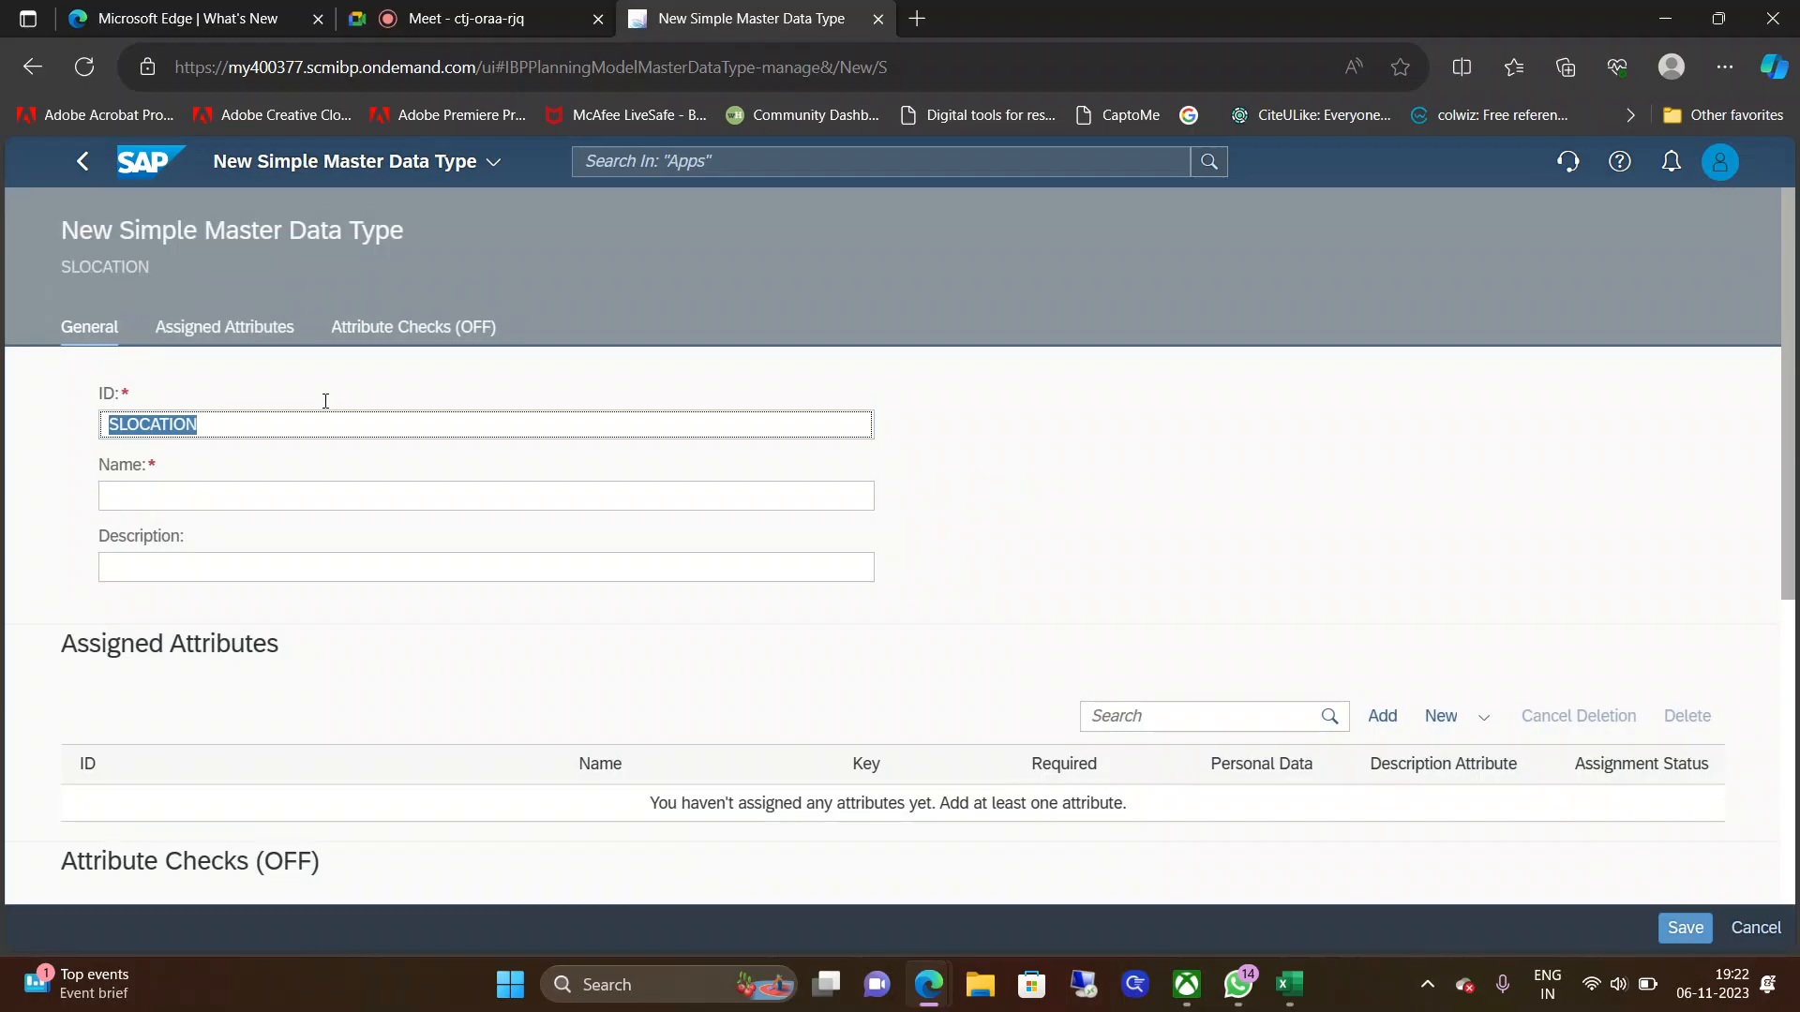
pyautogui.click(218, 503)
pyautogui.hotkey('ctrl', 'v')
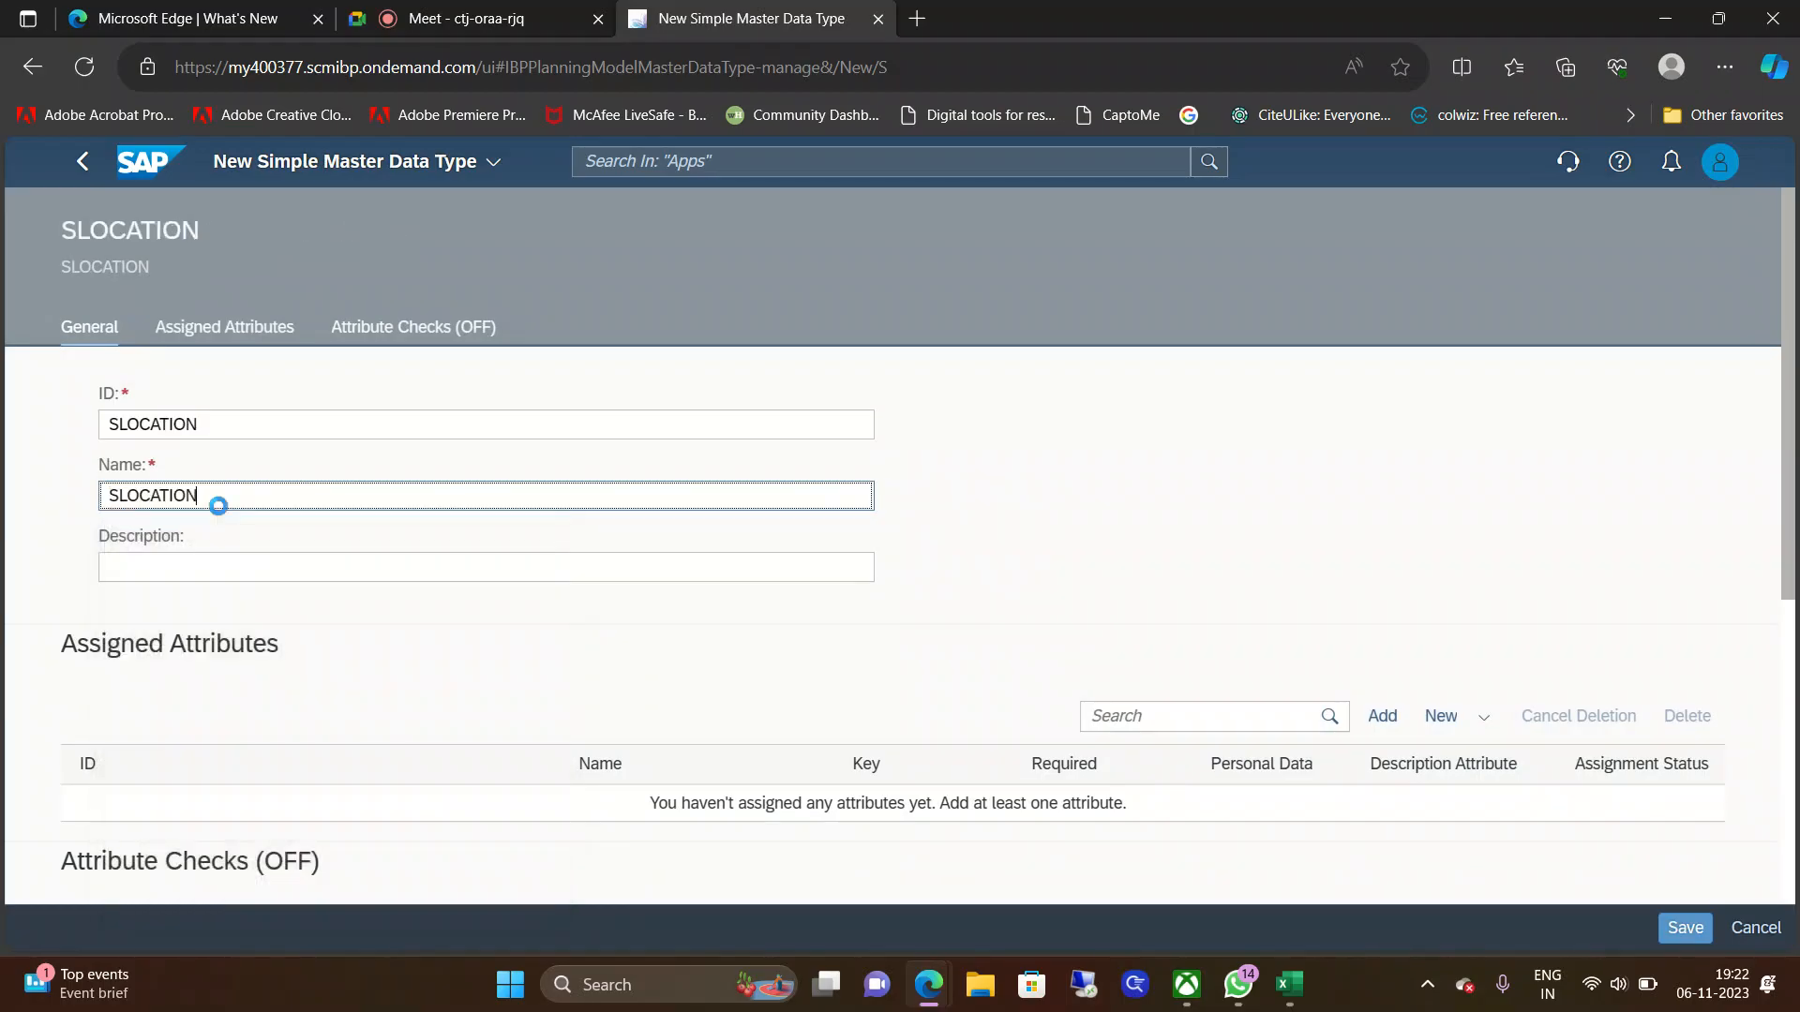
pyautogui.click(209, 562)
pyautogui.hotkey('ctrl', 'v')
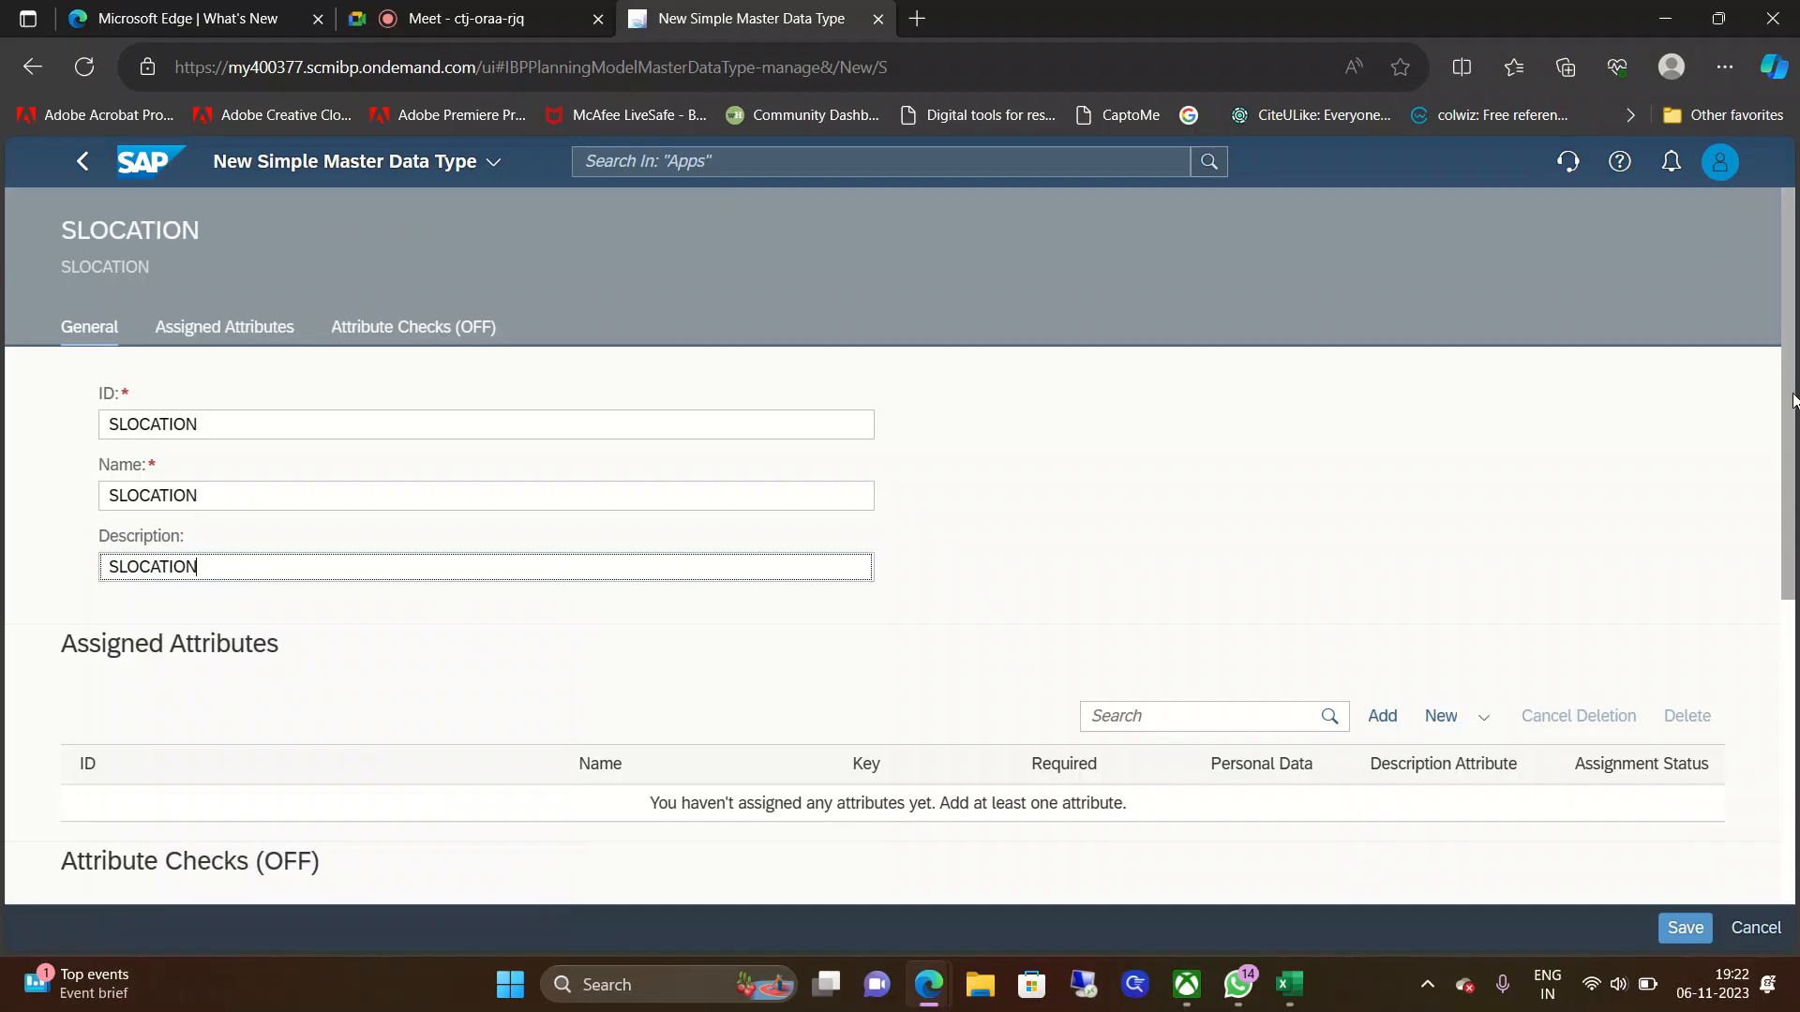
# Step: Find the attribute SLOCID01 by searching for "sloc" and assign it to the SLOCATION master data type
pyautogui.scroll(-3, 1793, 402)
pyautogui.click(1383, 466)
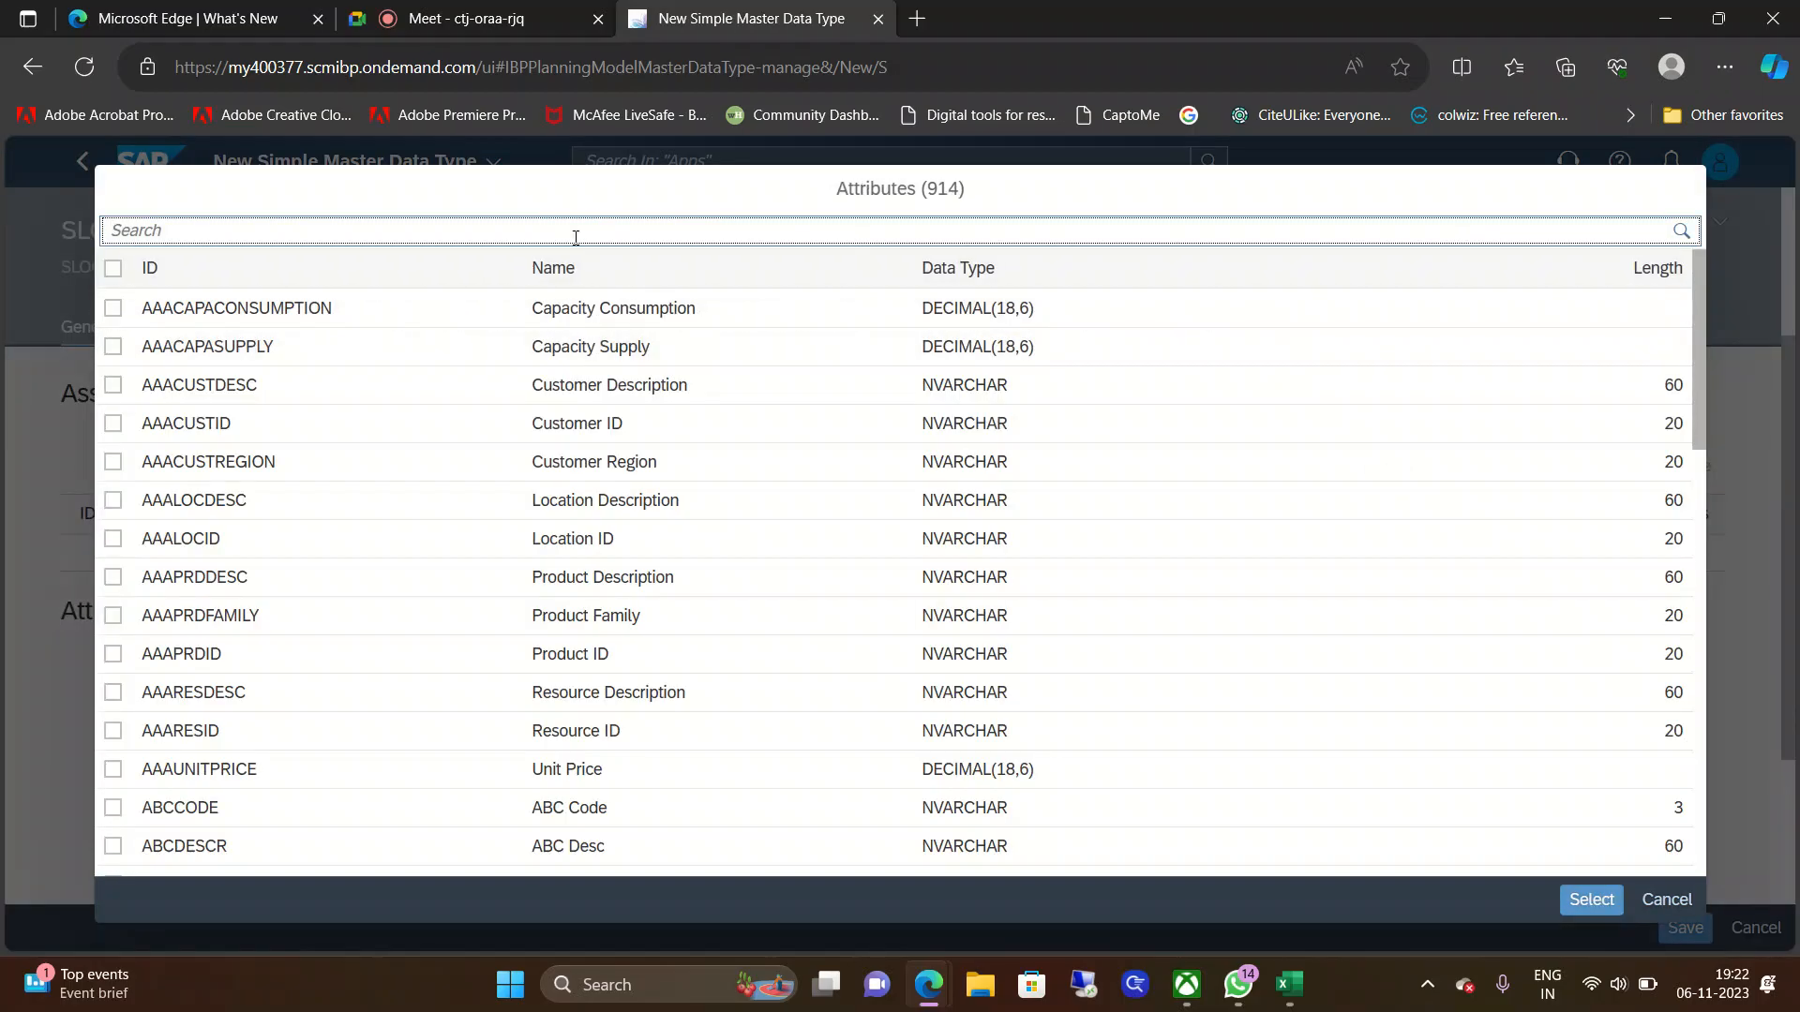
pyautogui.write('sloc')
pyautogui.press('Return')
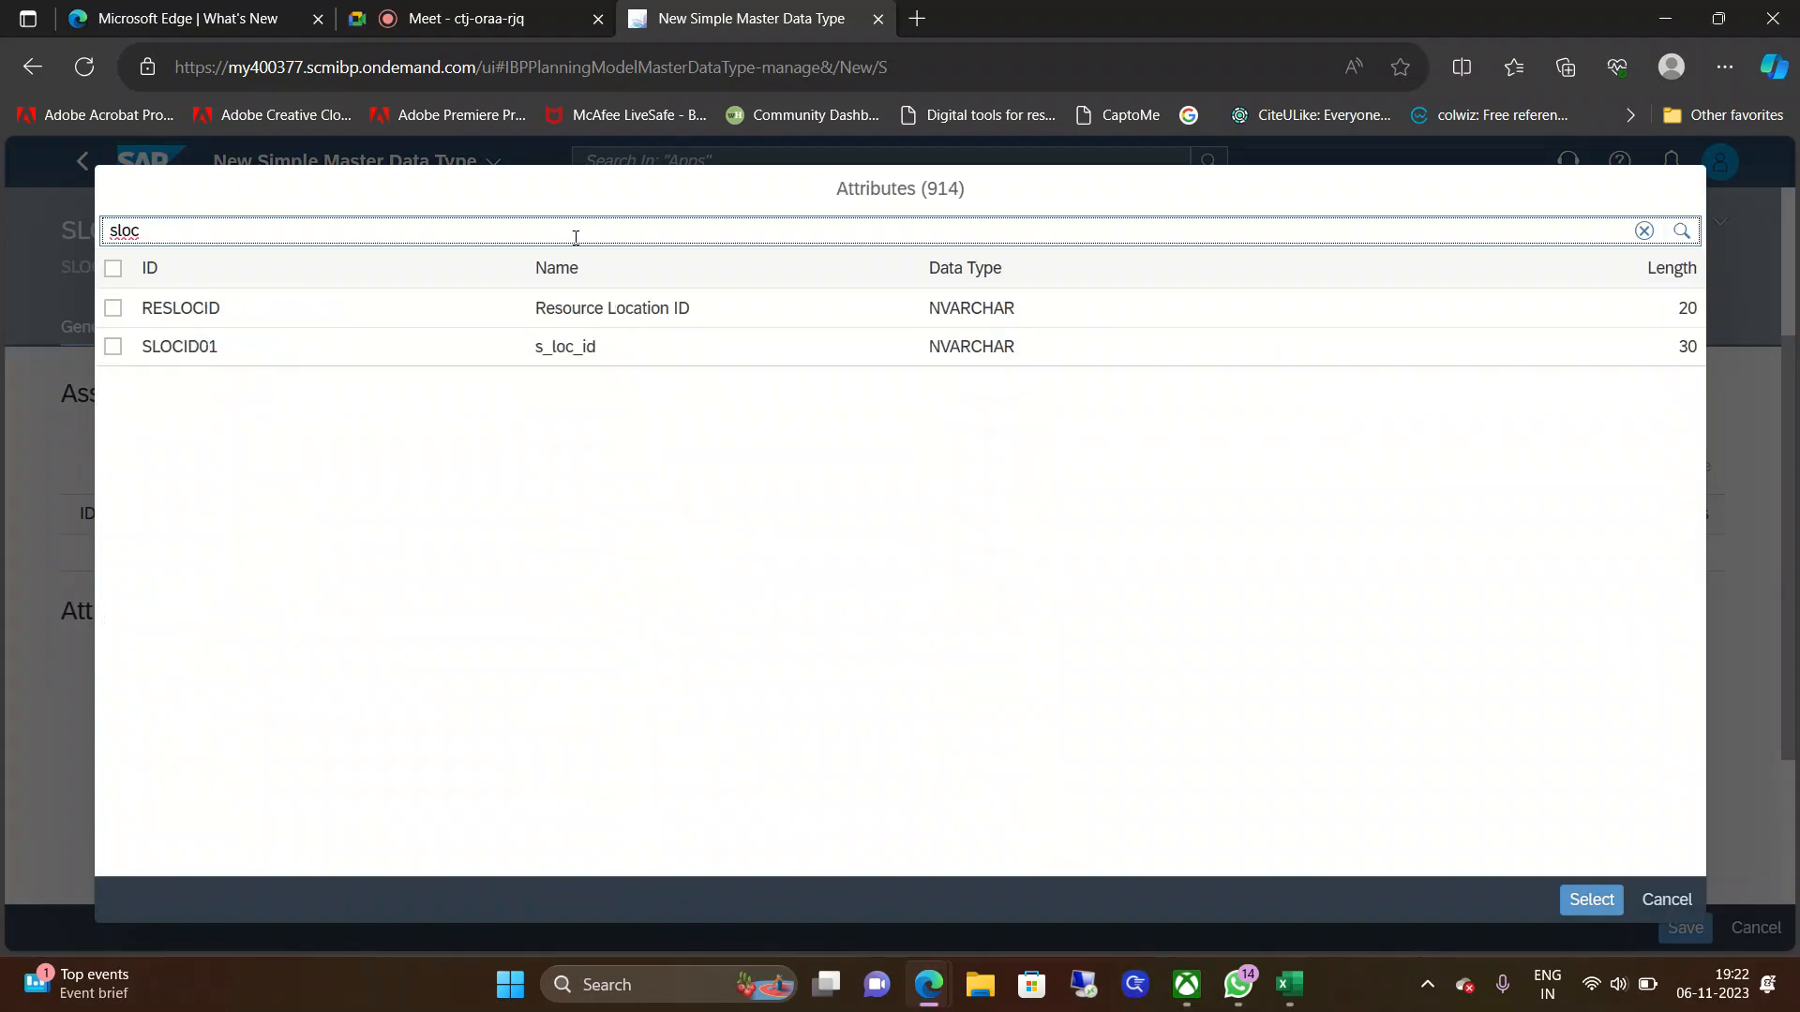
pyautogui.click(114, 346)
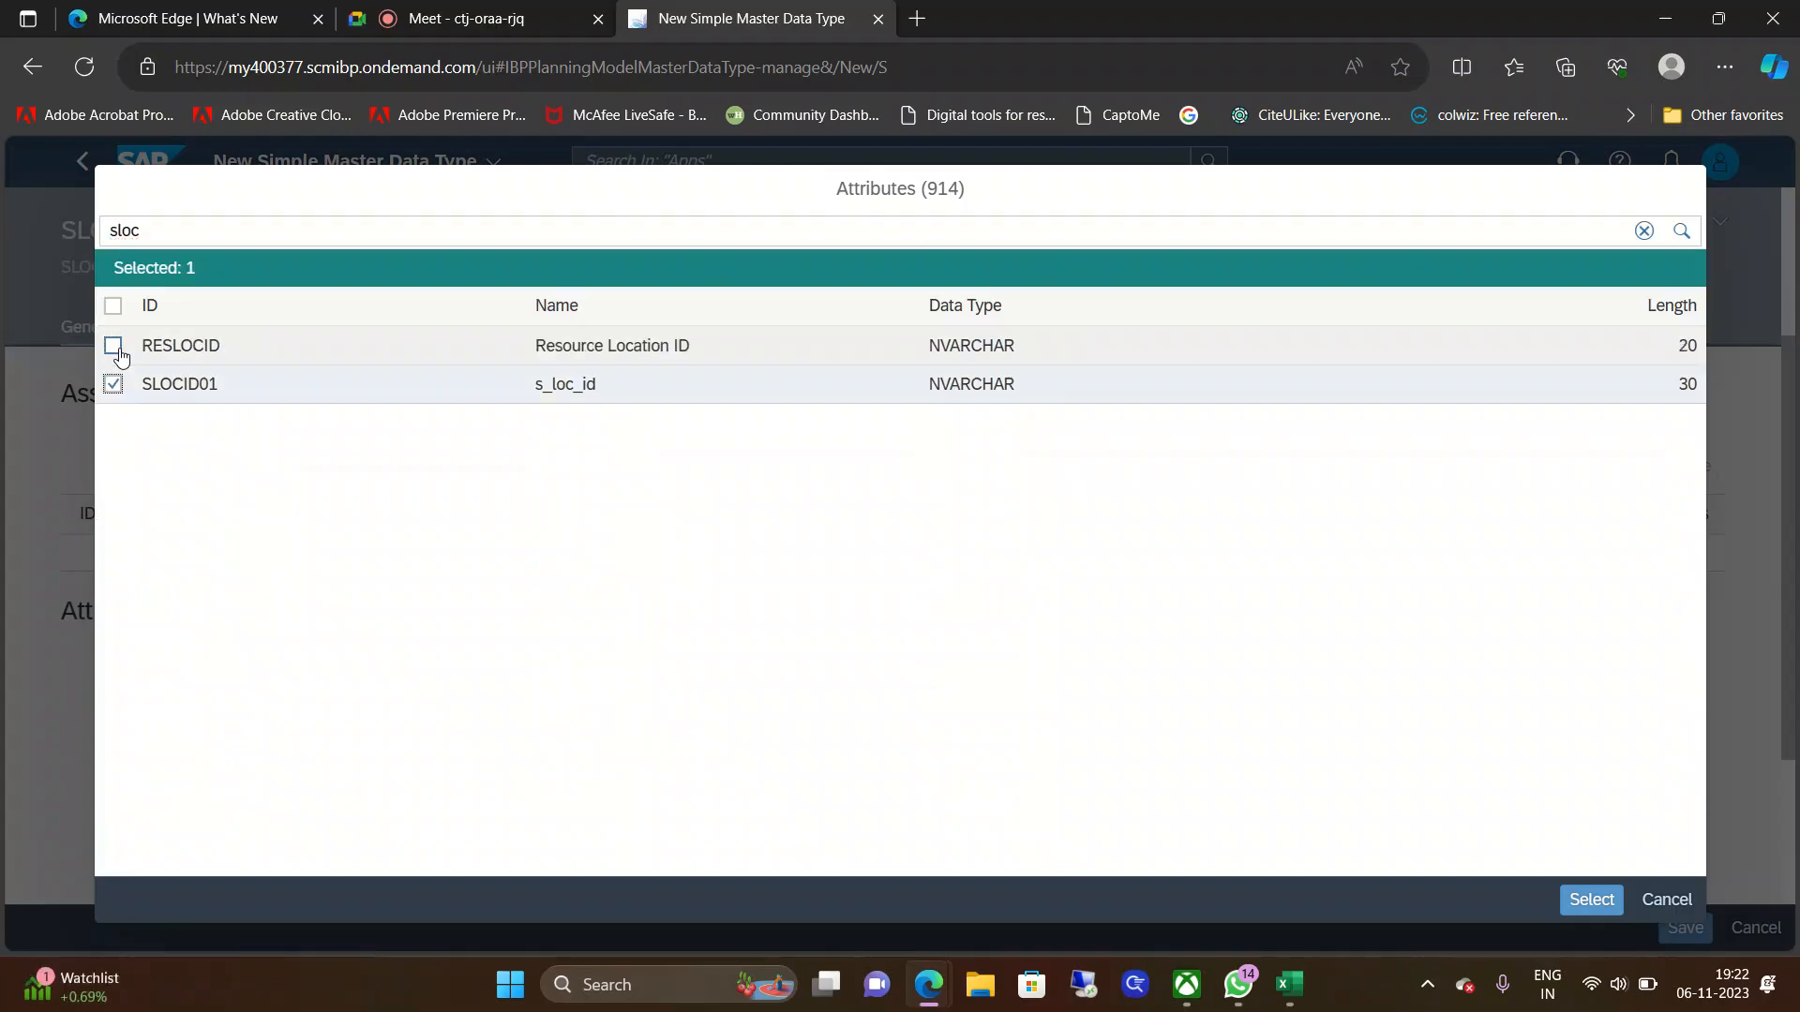
pyautogui.click(1591, 900)
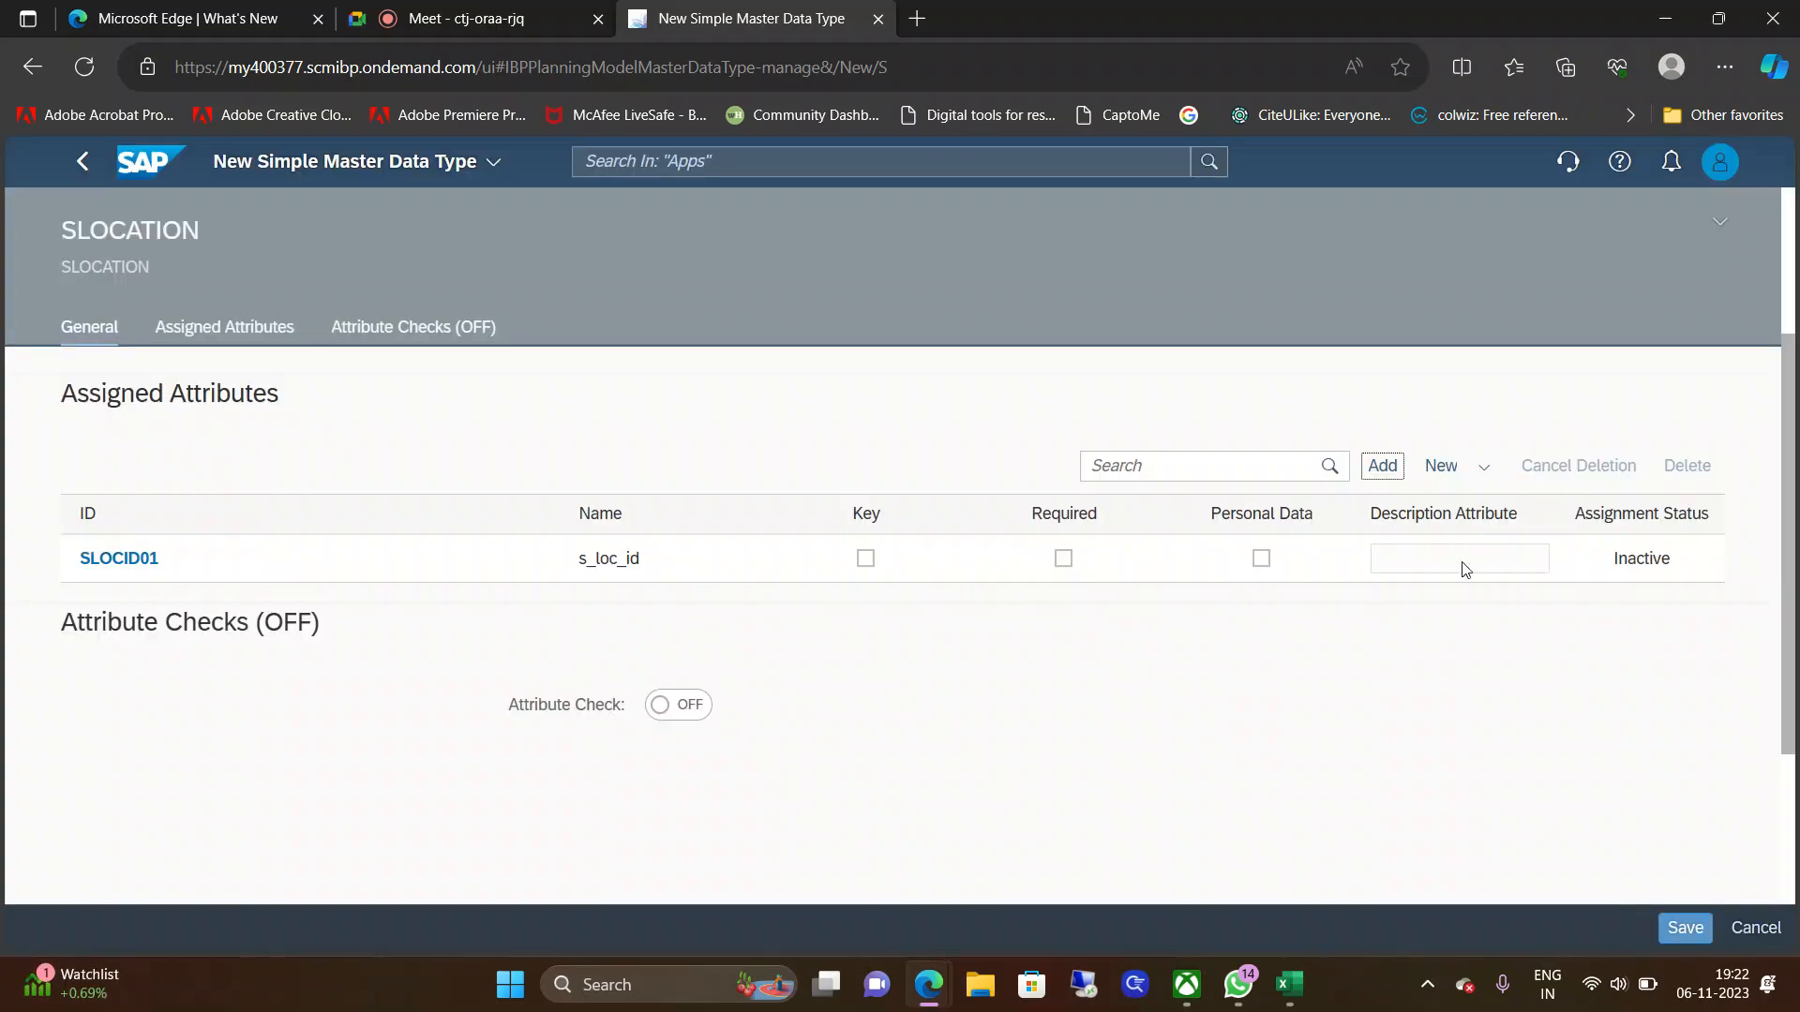
# Step: Mark the attribute SLOCID01 as the key of the SLOCATION master data type and save the type
pyautogui.click(865, 560)
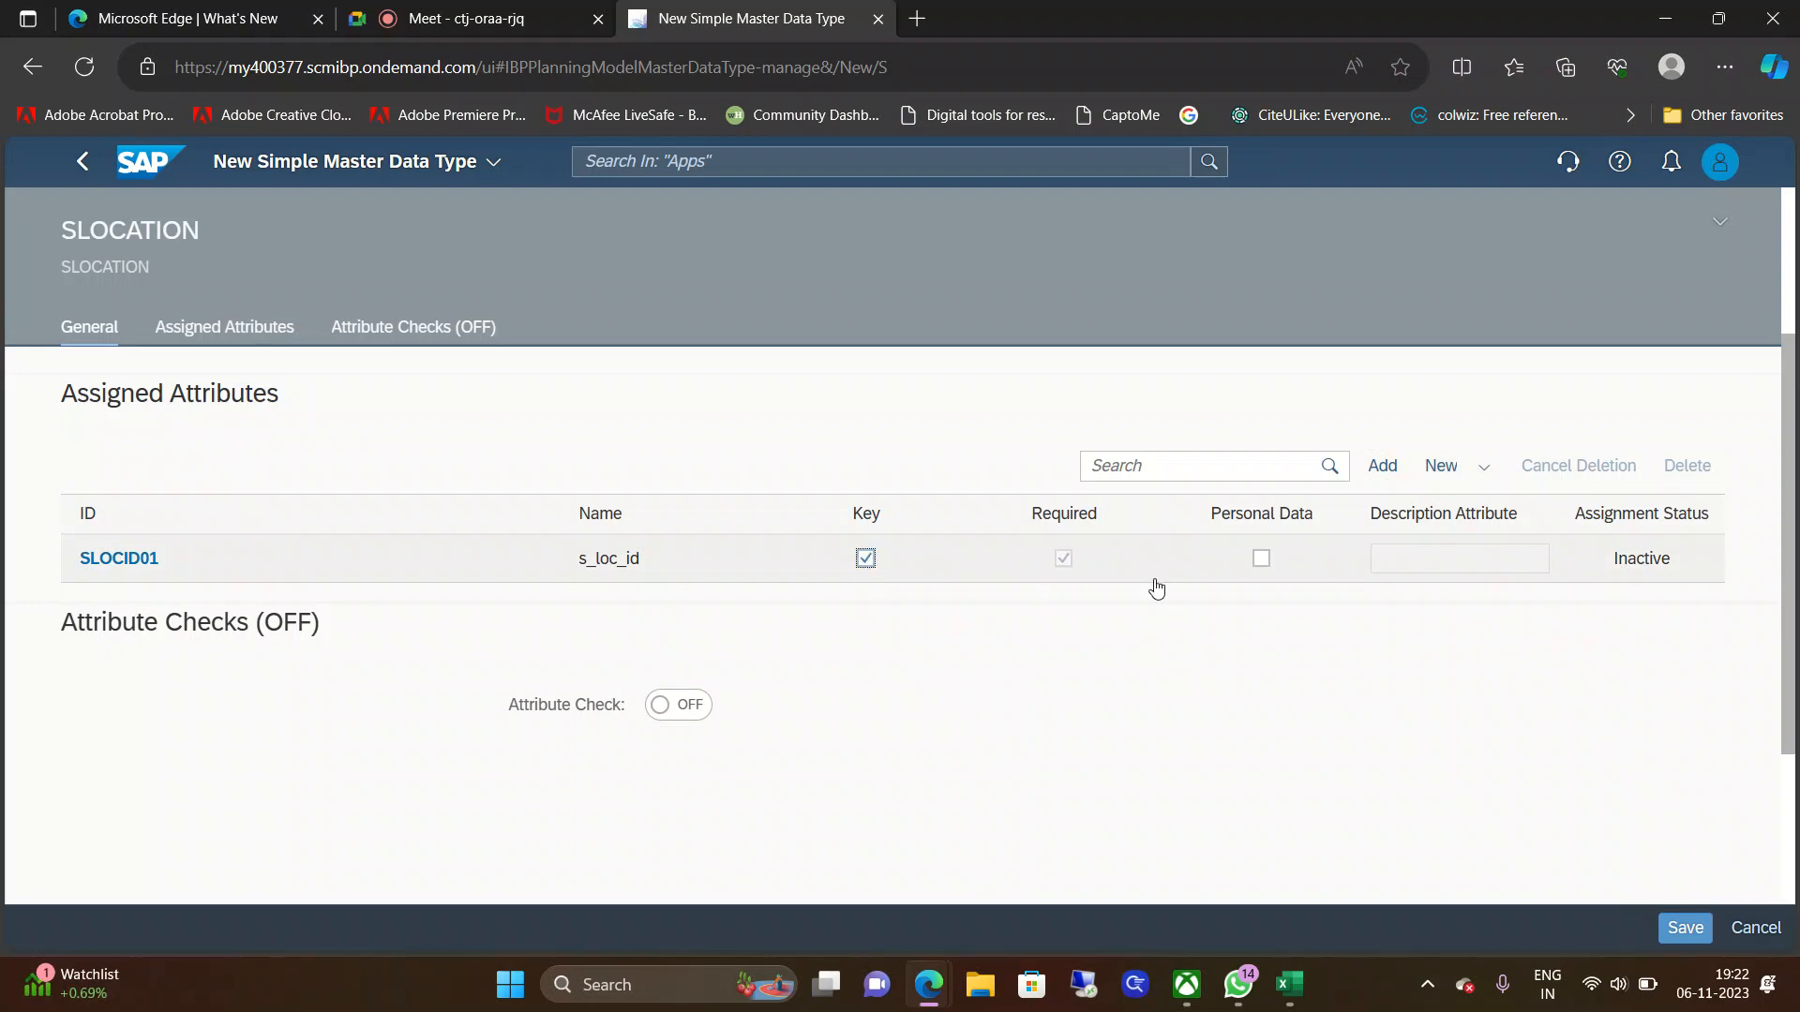
pyautogui.click(1381, 467)
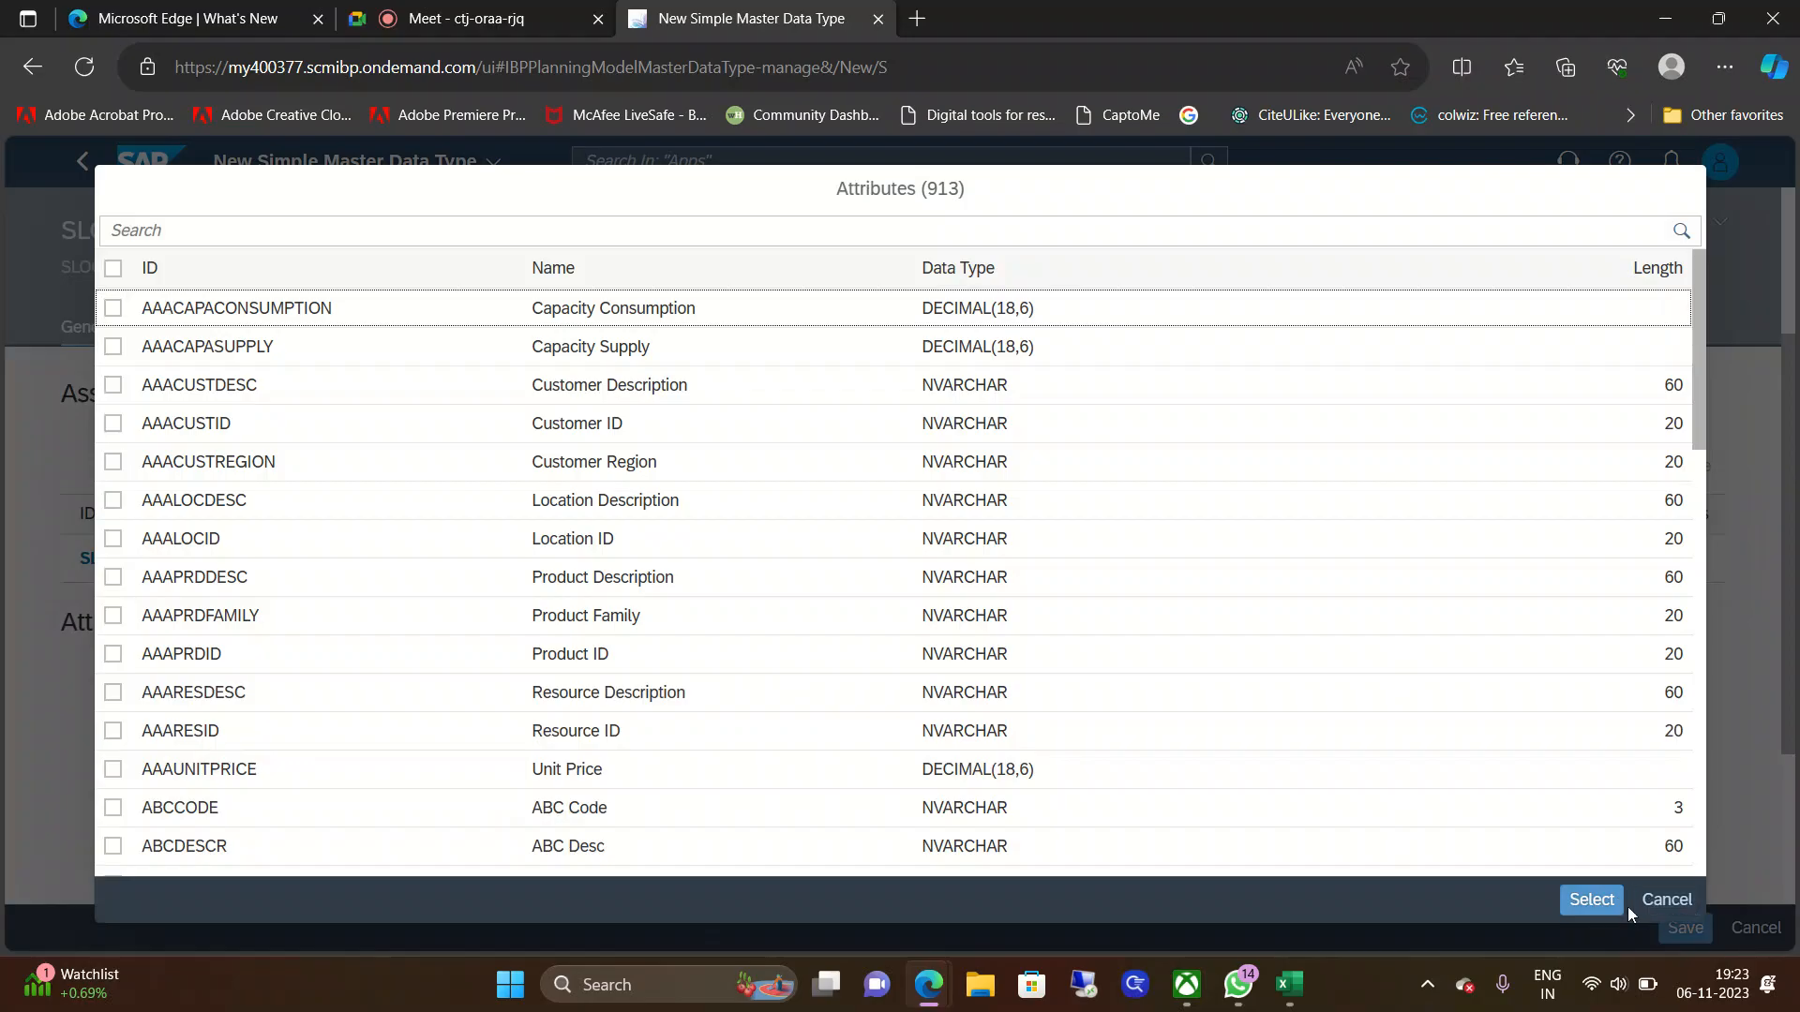
pyautogui.click(1667, 900)
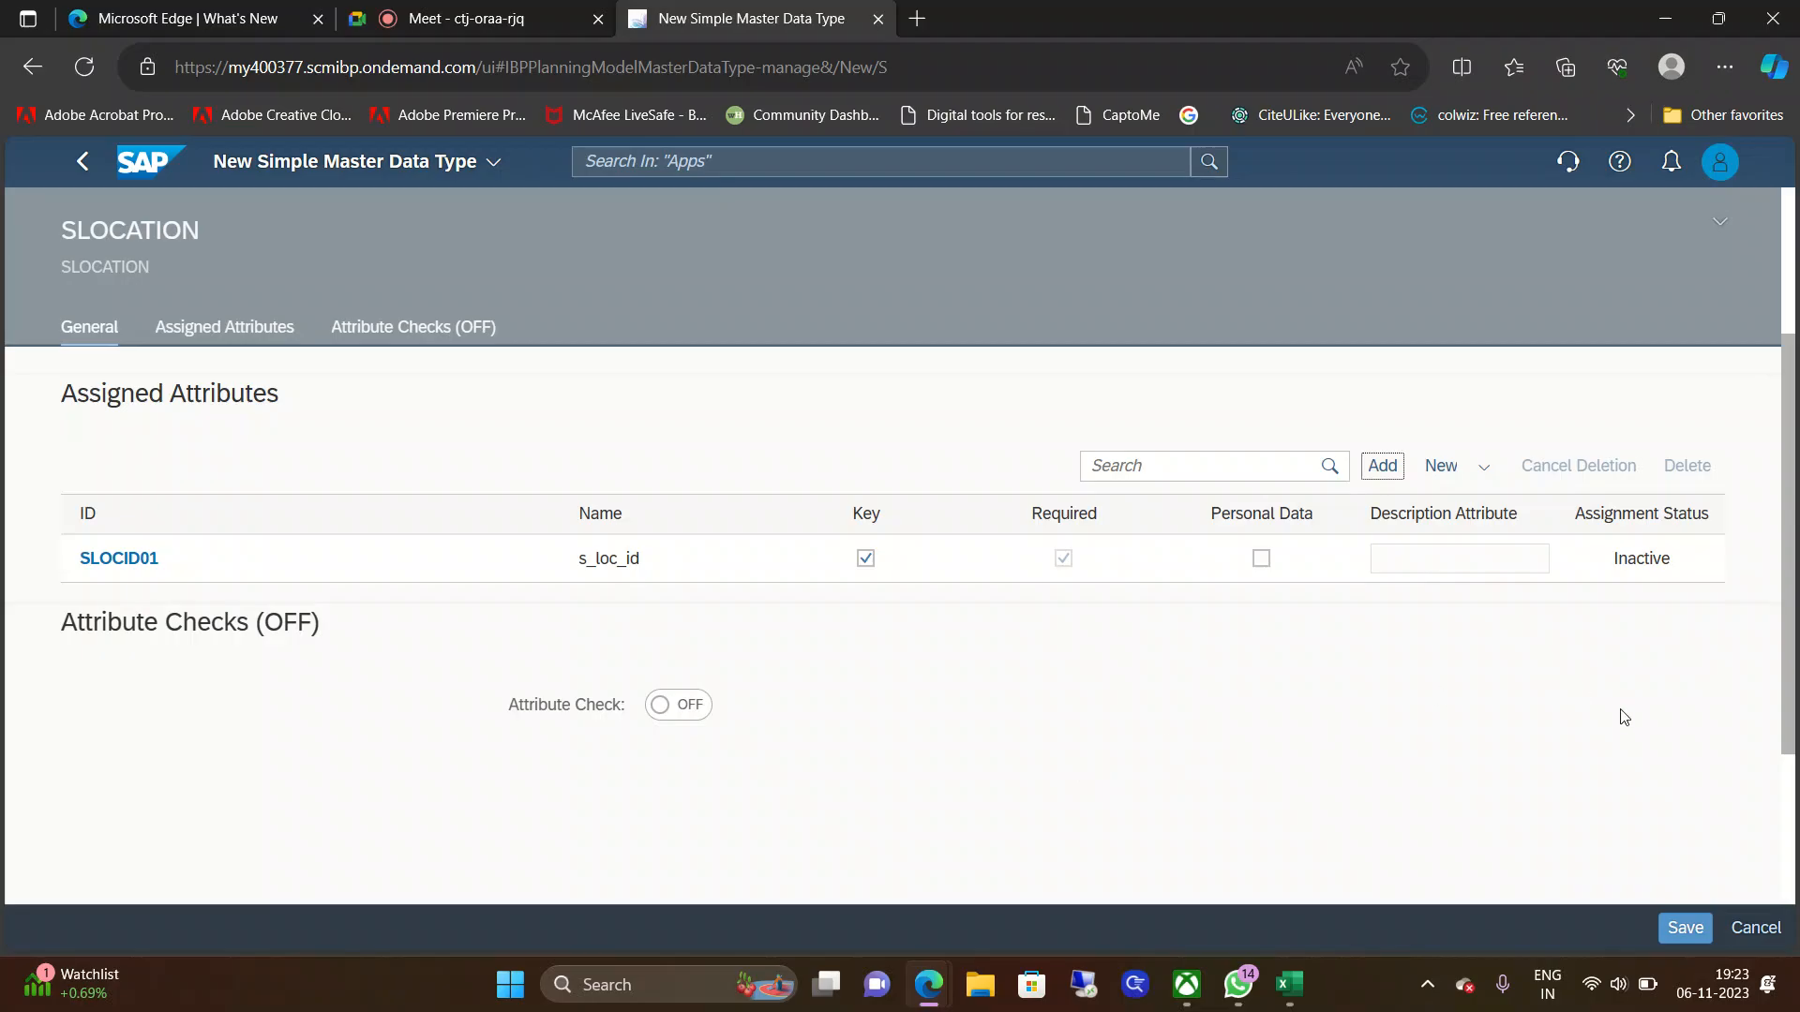
pyautogui.click(1683, 931)
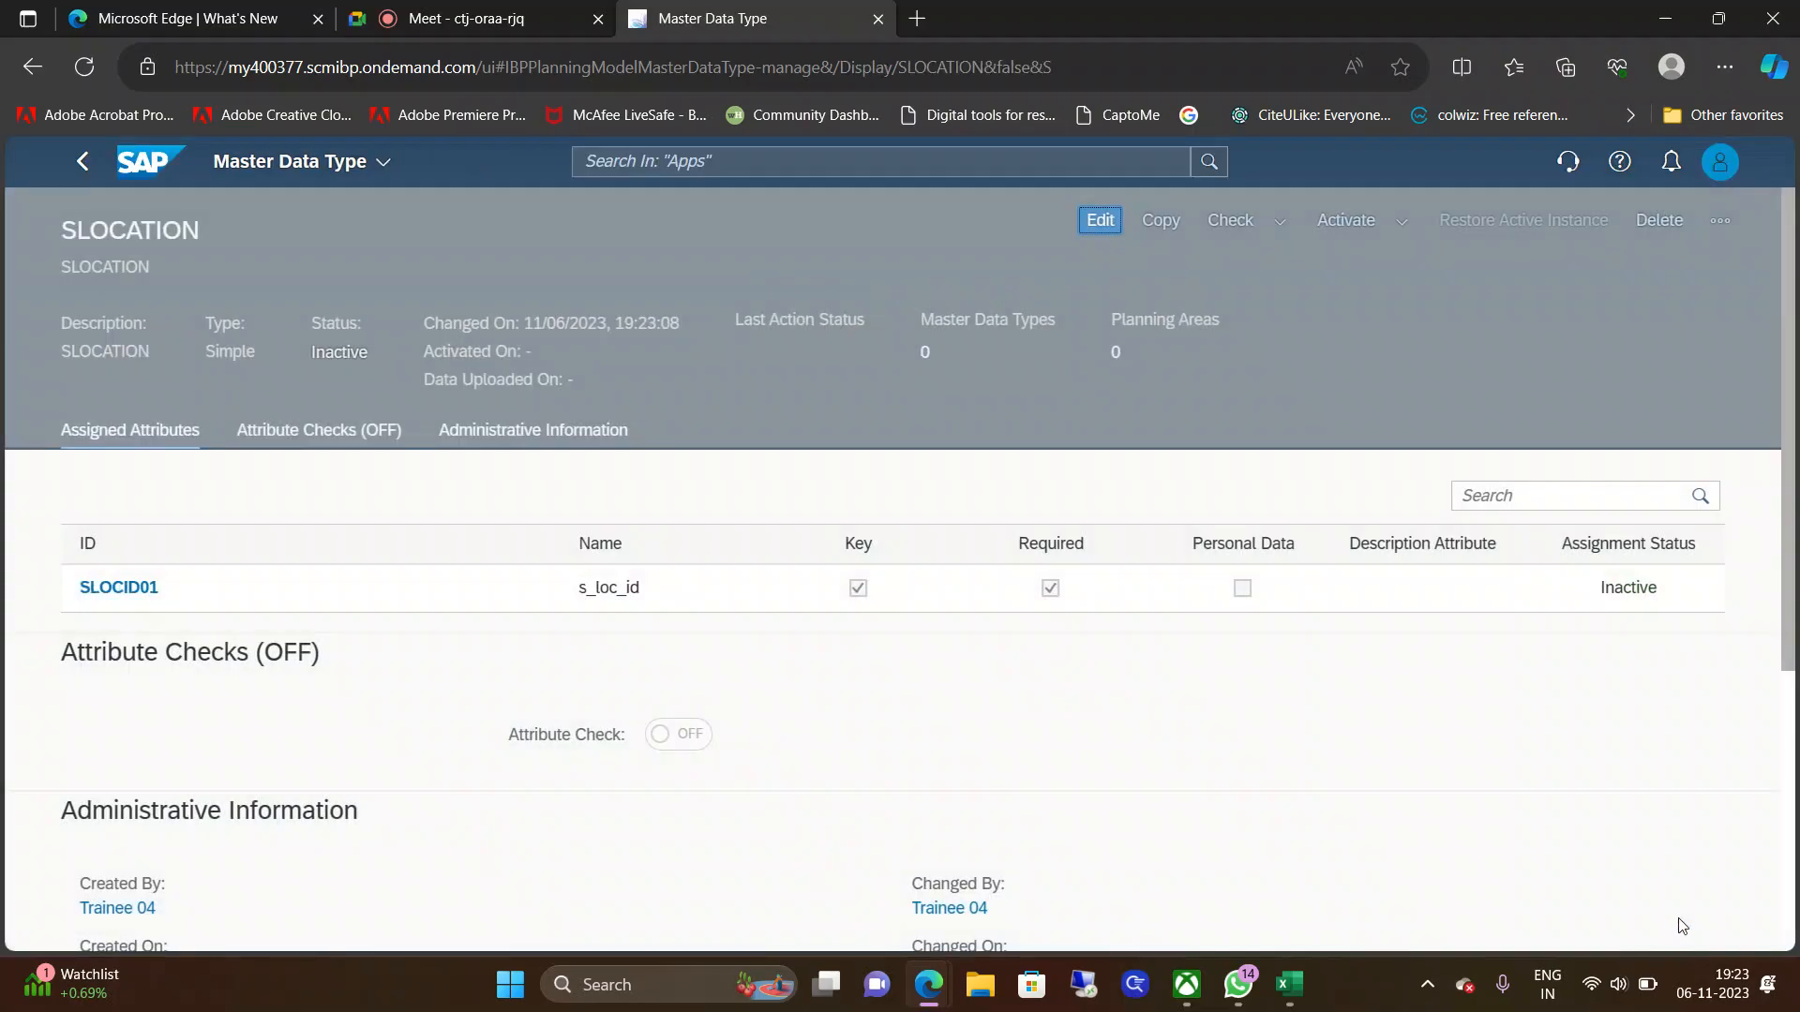
# Step: Run a check on the SLOCATION master data type and activate it
pyautogui.click(1231, 223)
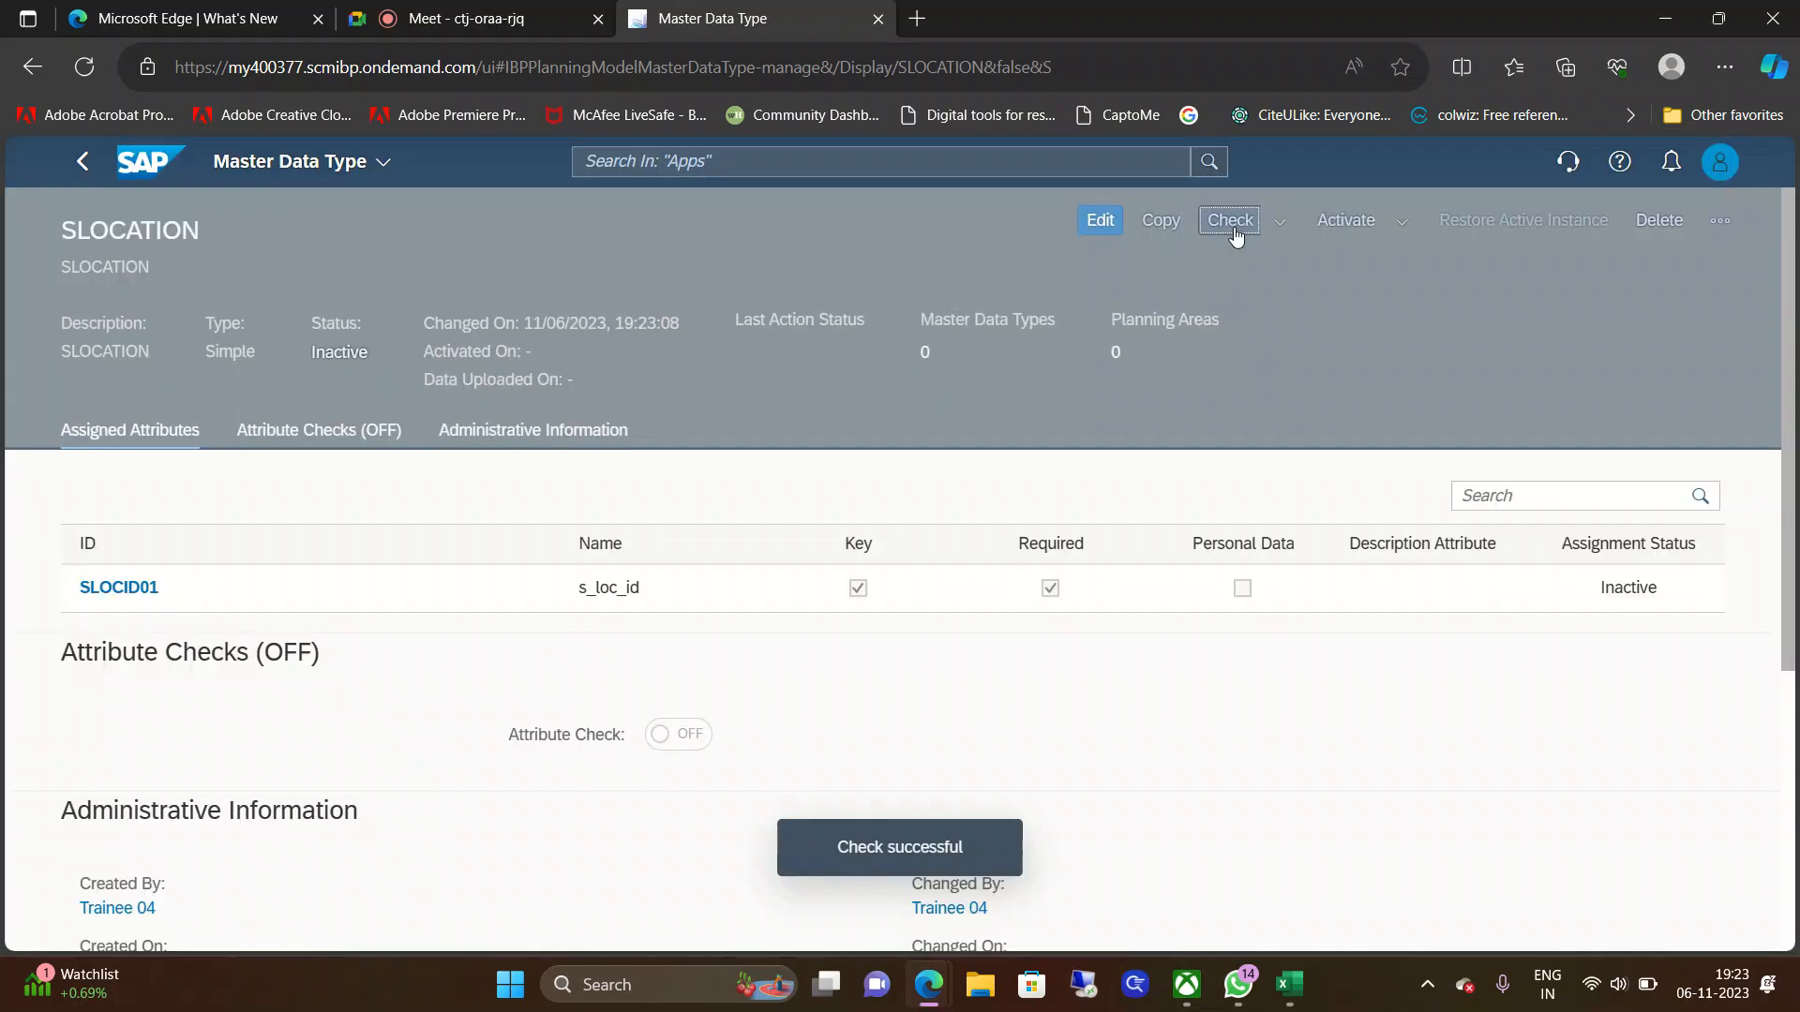
pyautogui.click(1338, 222)
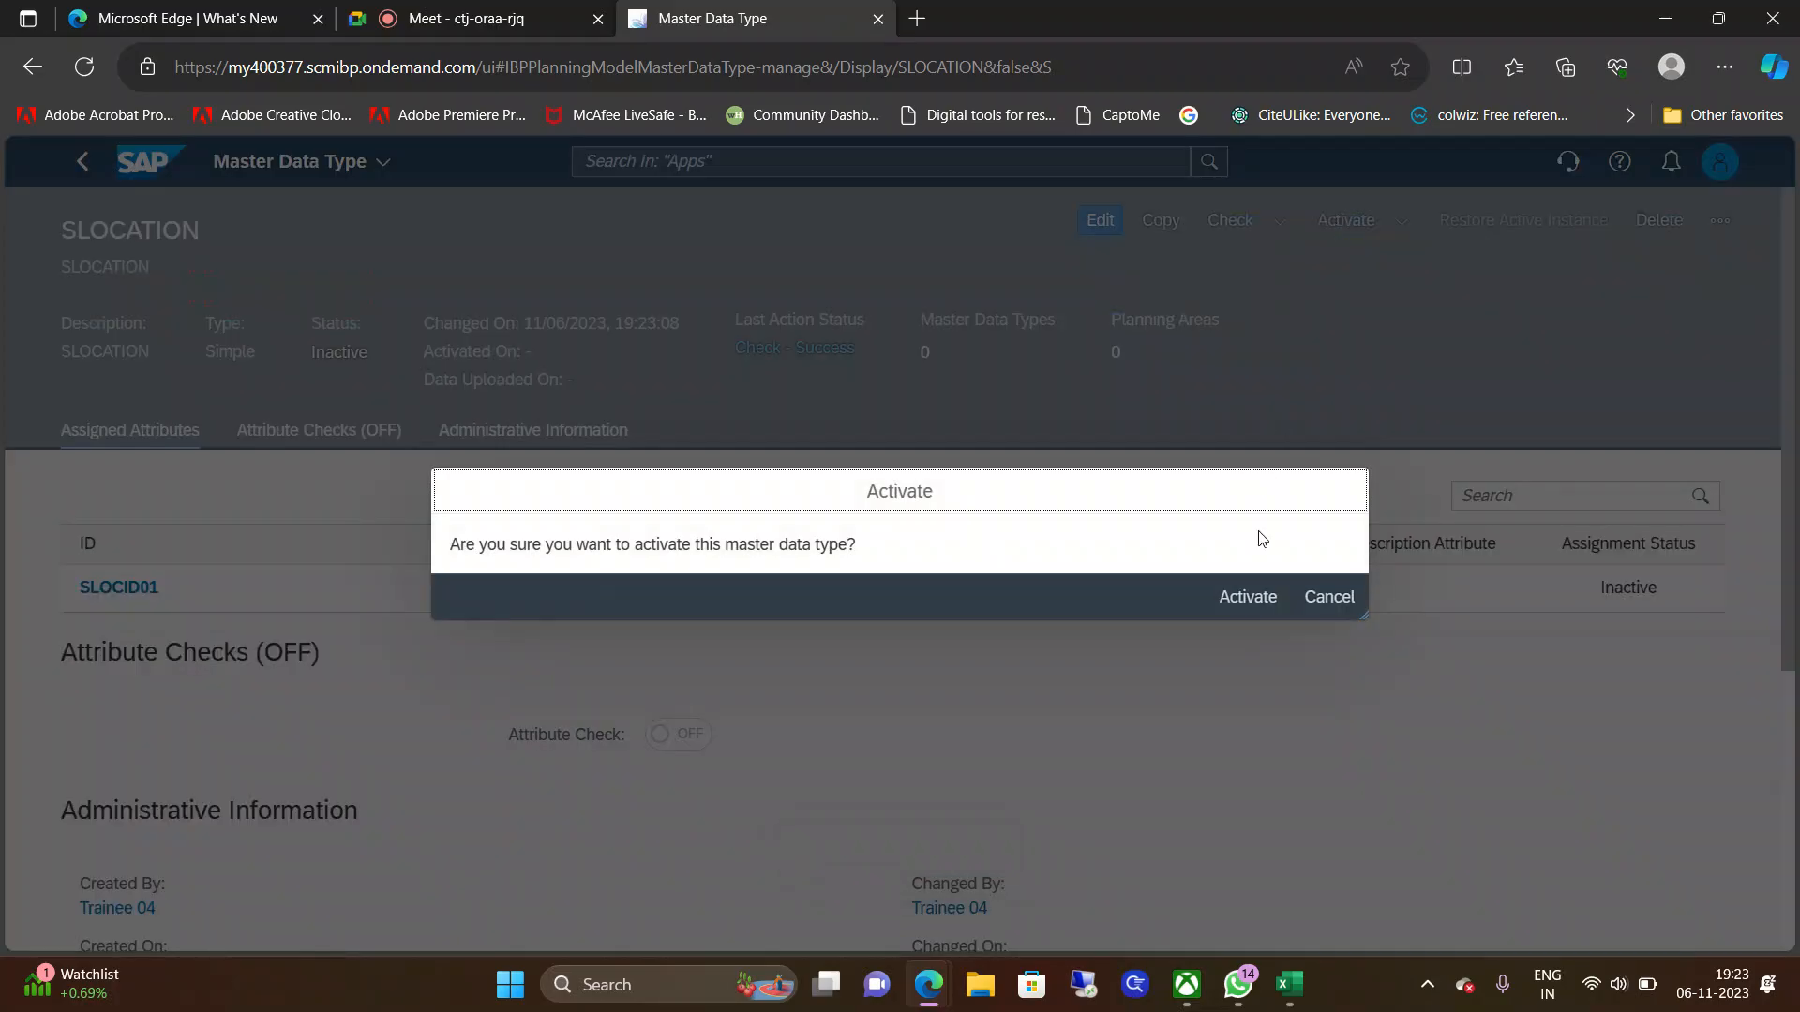
pyautogui.click(1259, 594)
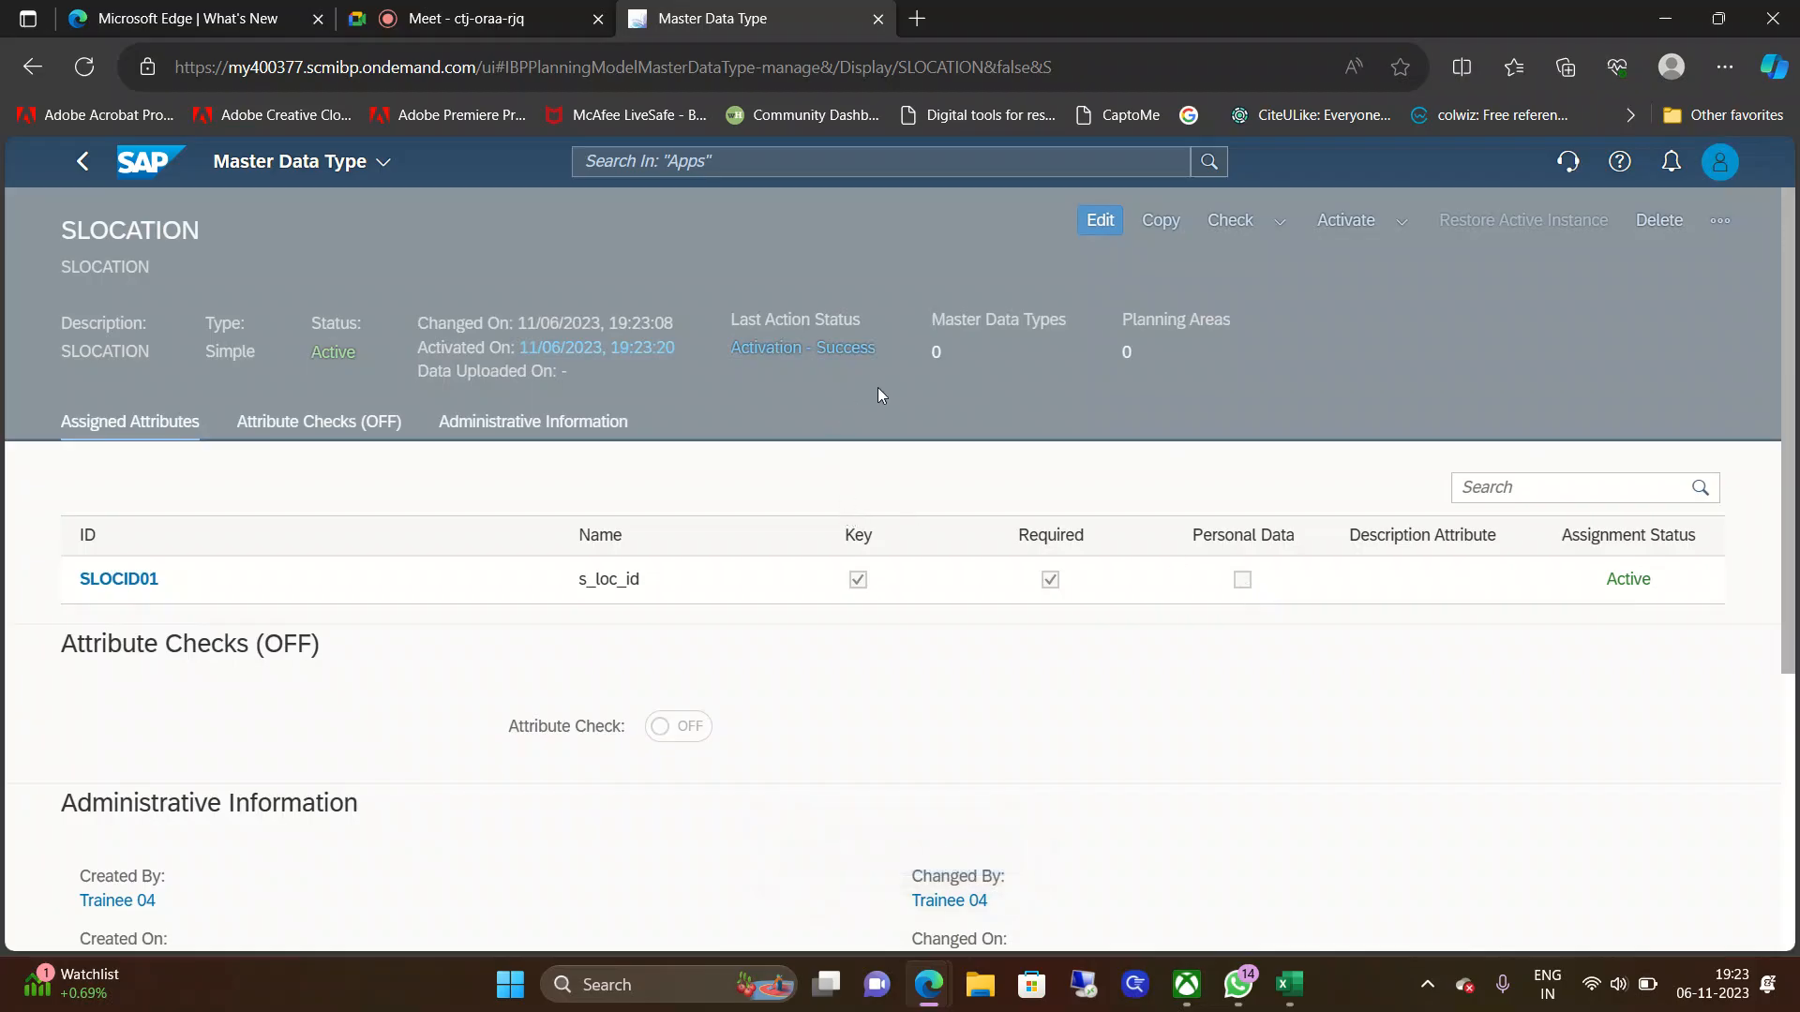
# Step: Go back to the master data types list, search for "sproduct" and select the SPRODUCT entry to review its status
pyautogui.click(82, 161)
pyautogui.click(215, 322)
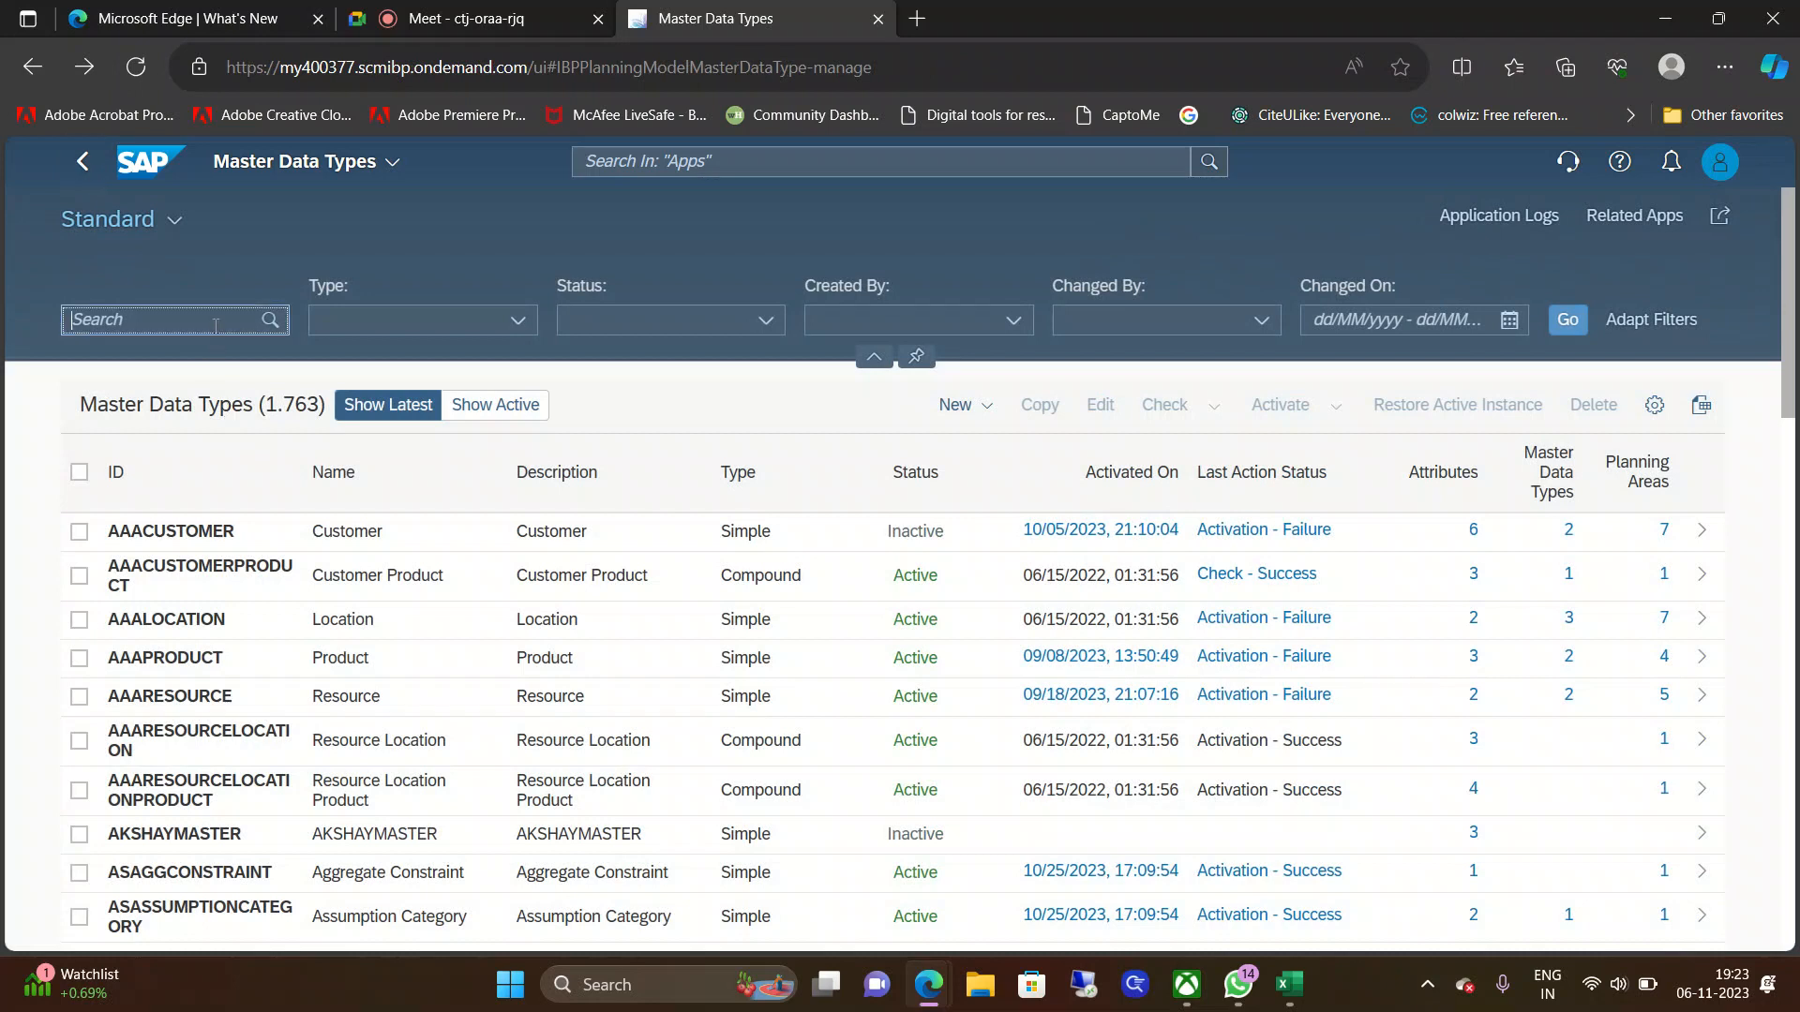
pyautogui.write('spro')
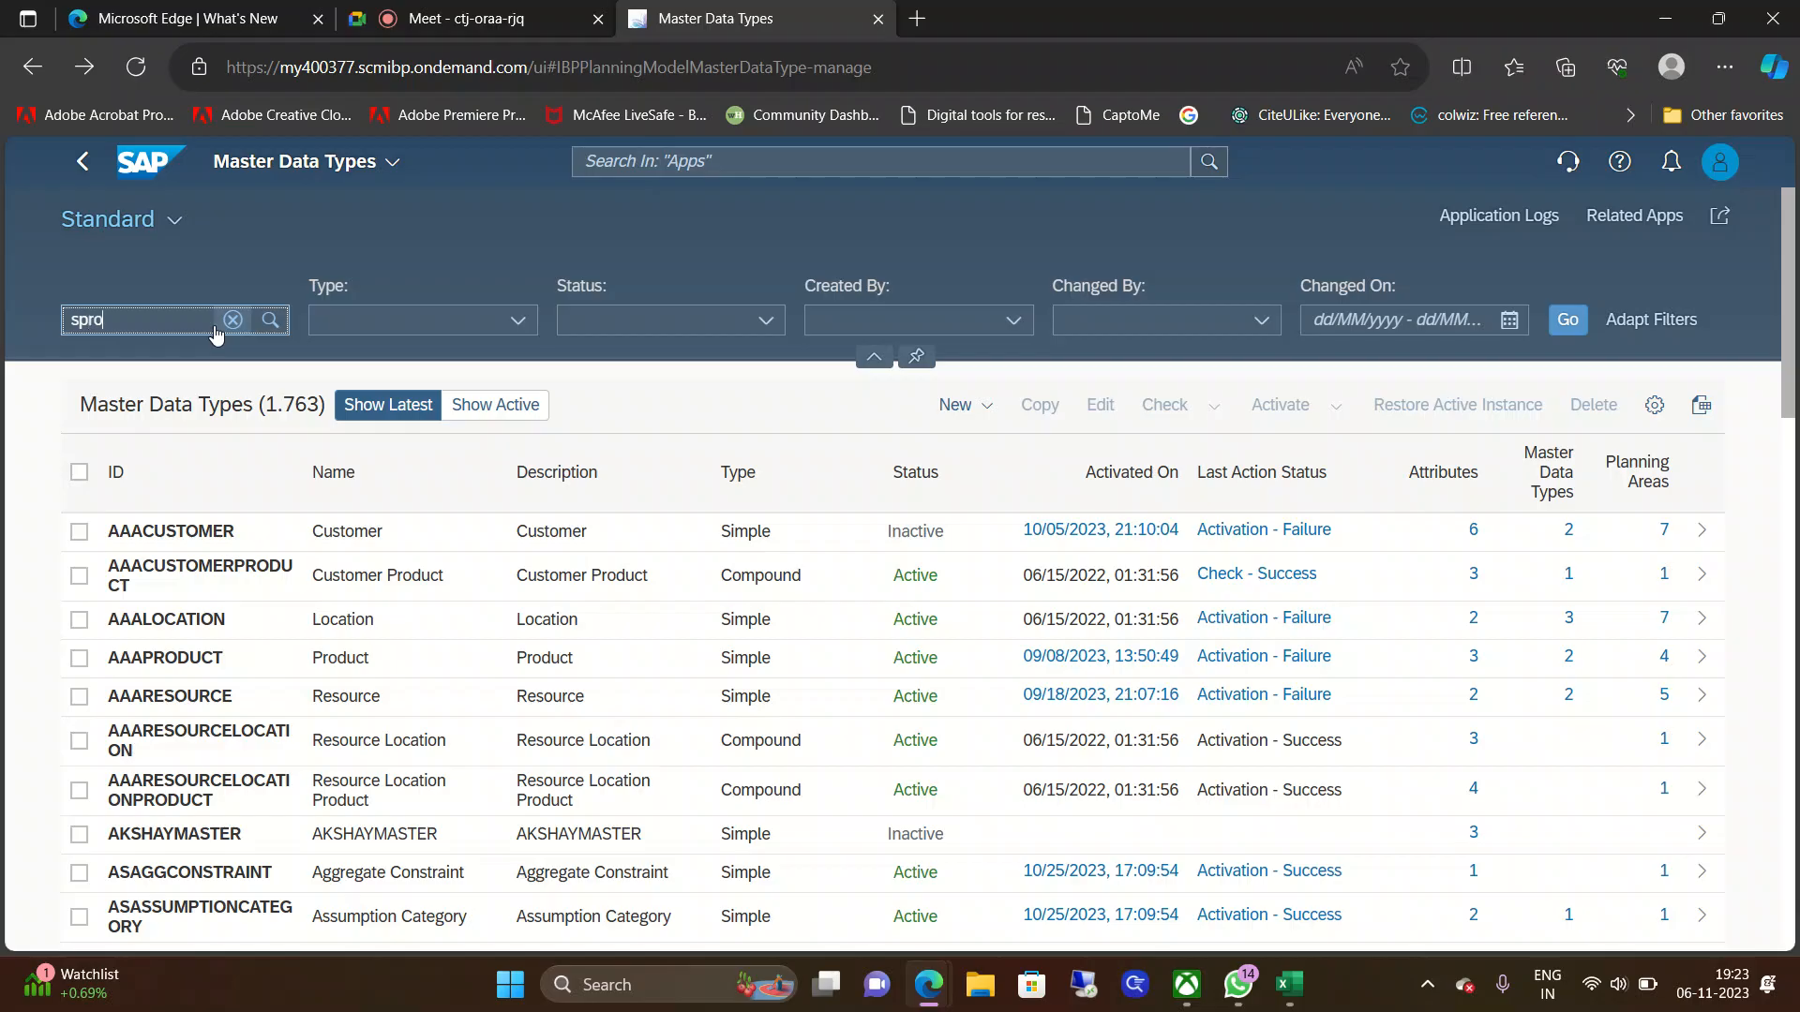
pyautogui.press('Return')
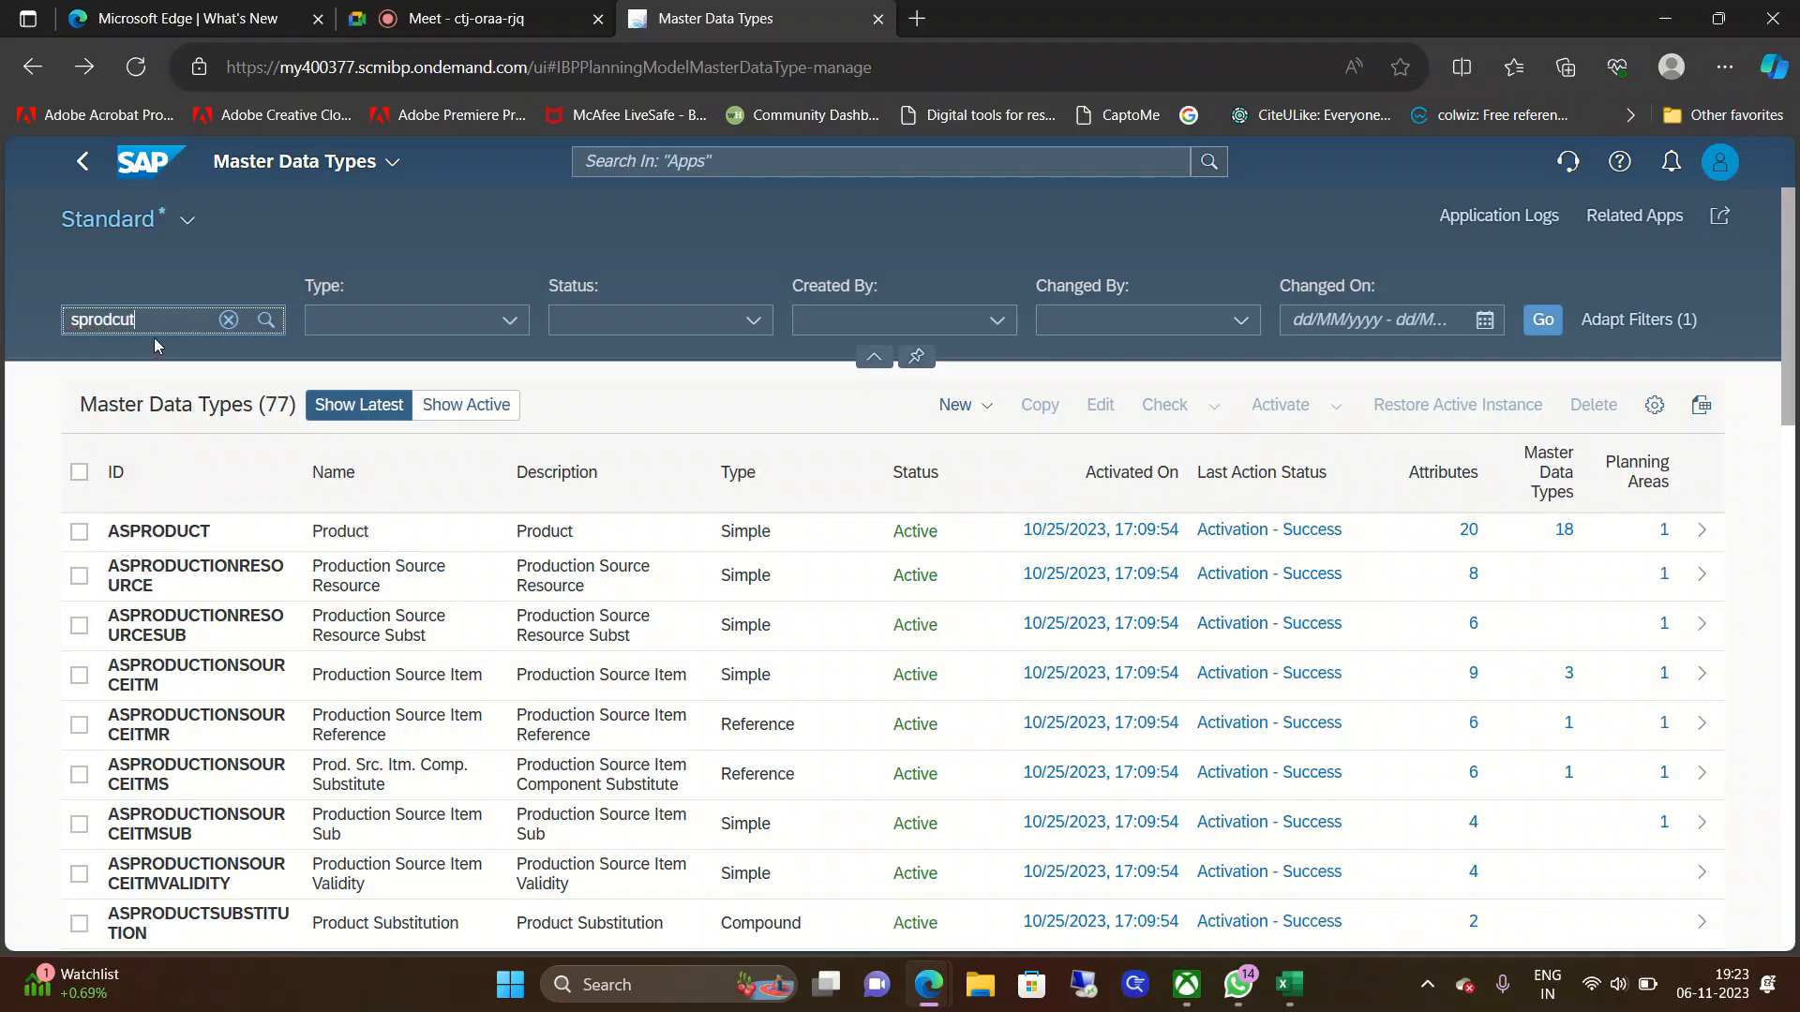
pyautogui.press('Return')
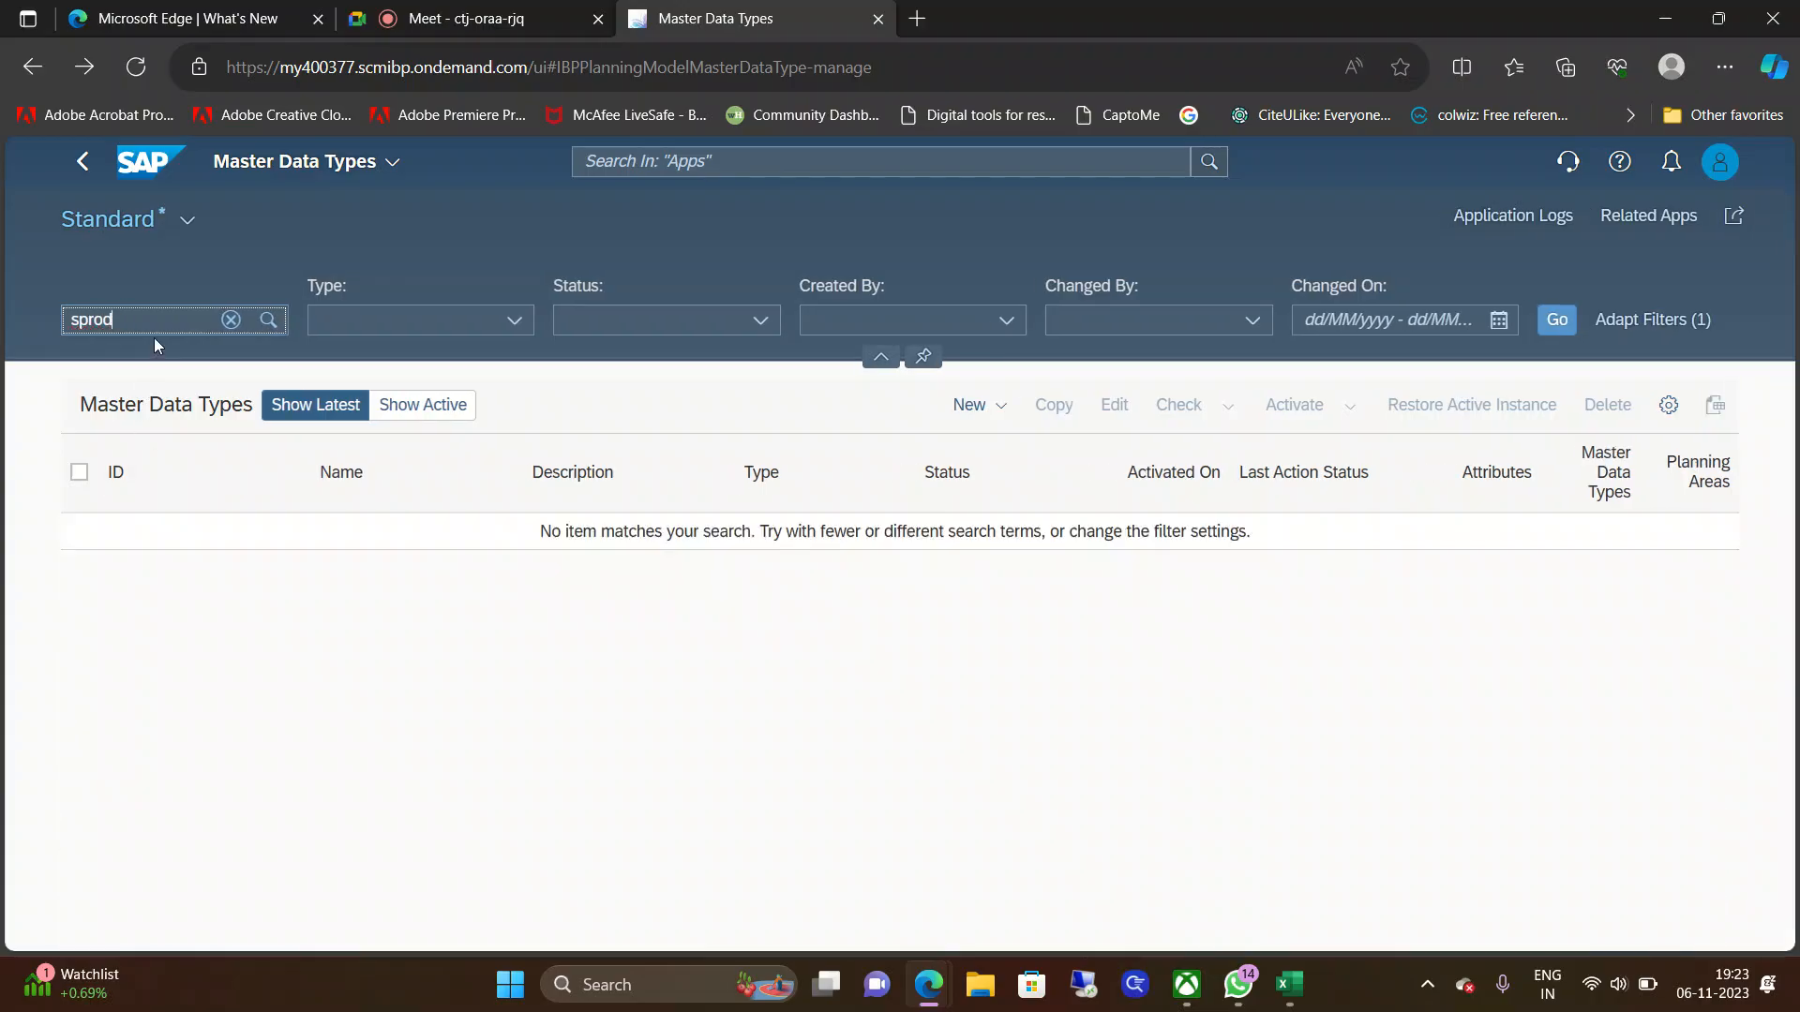
pyautogui.press('Return')
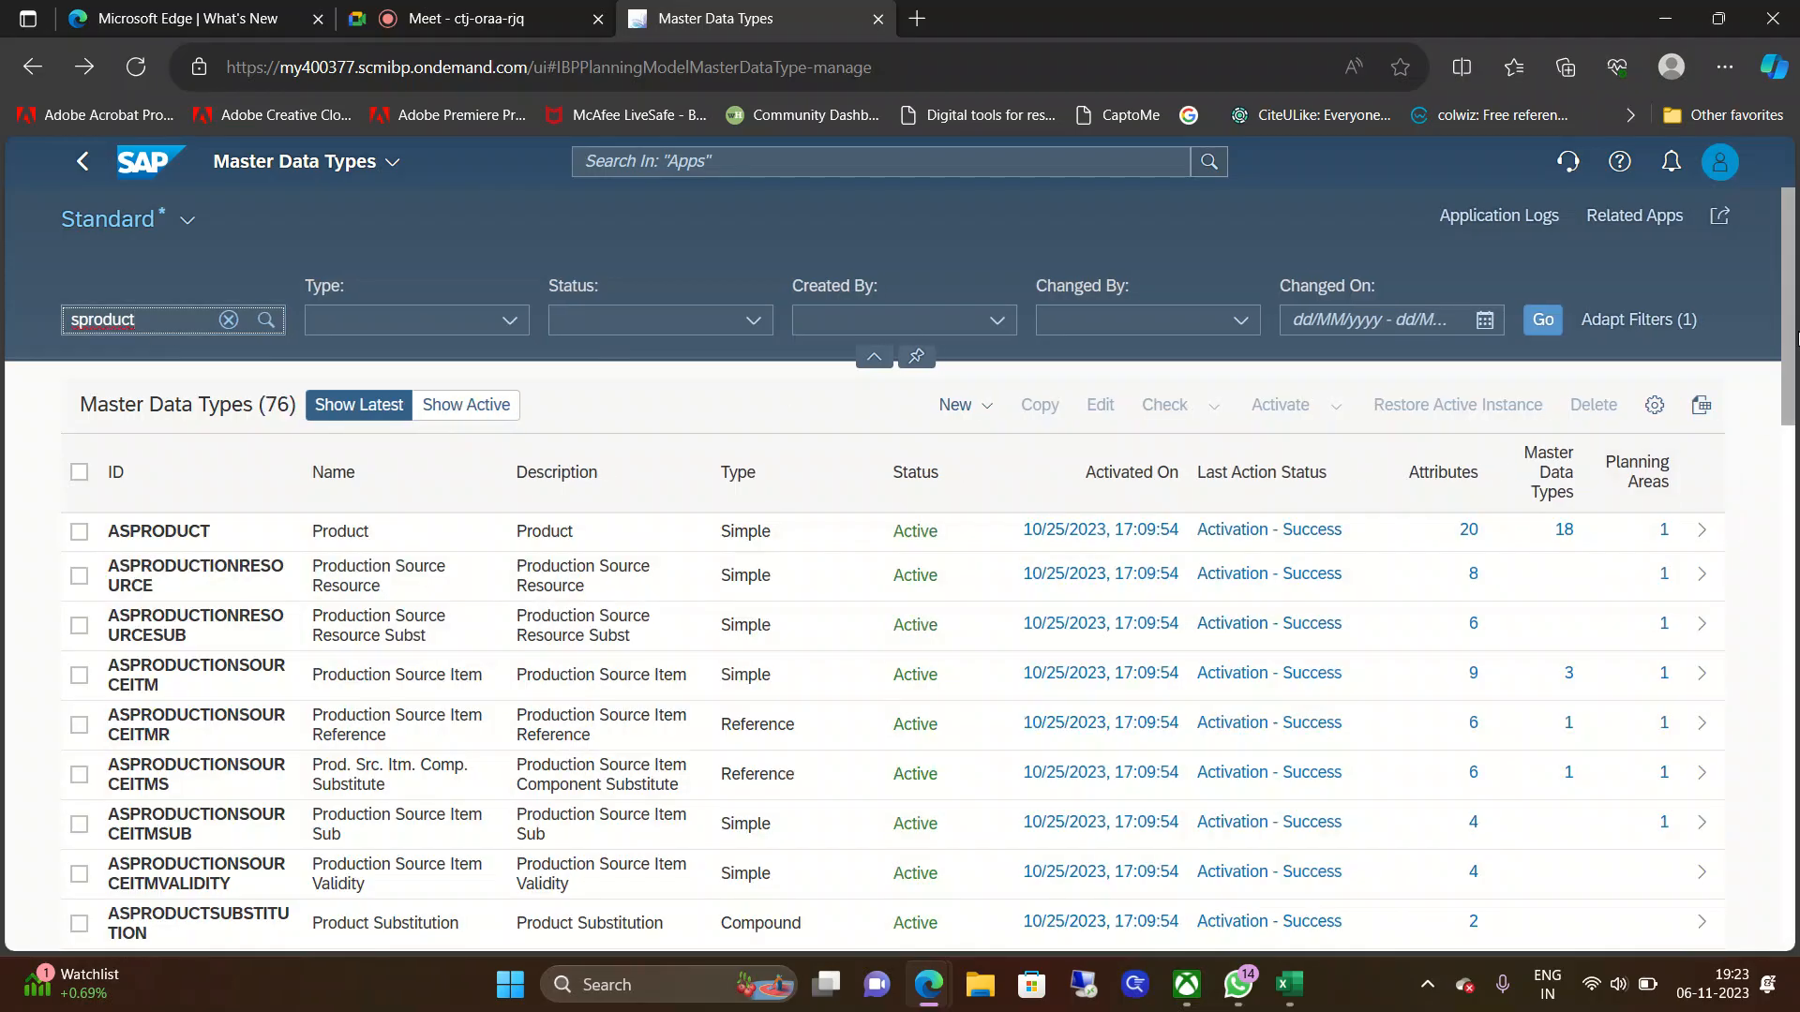
pyautogui.scroll(-10, 1757, 737)
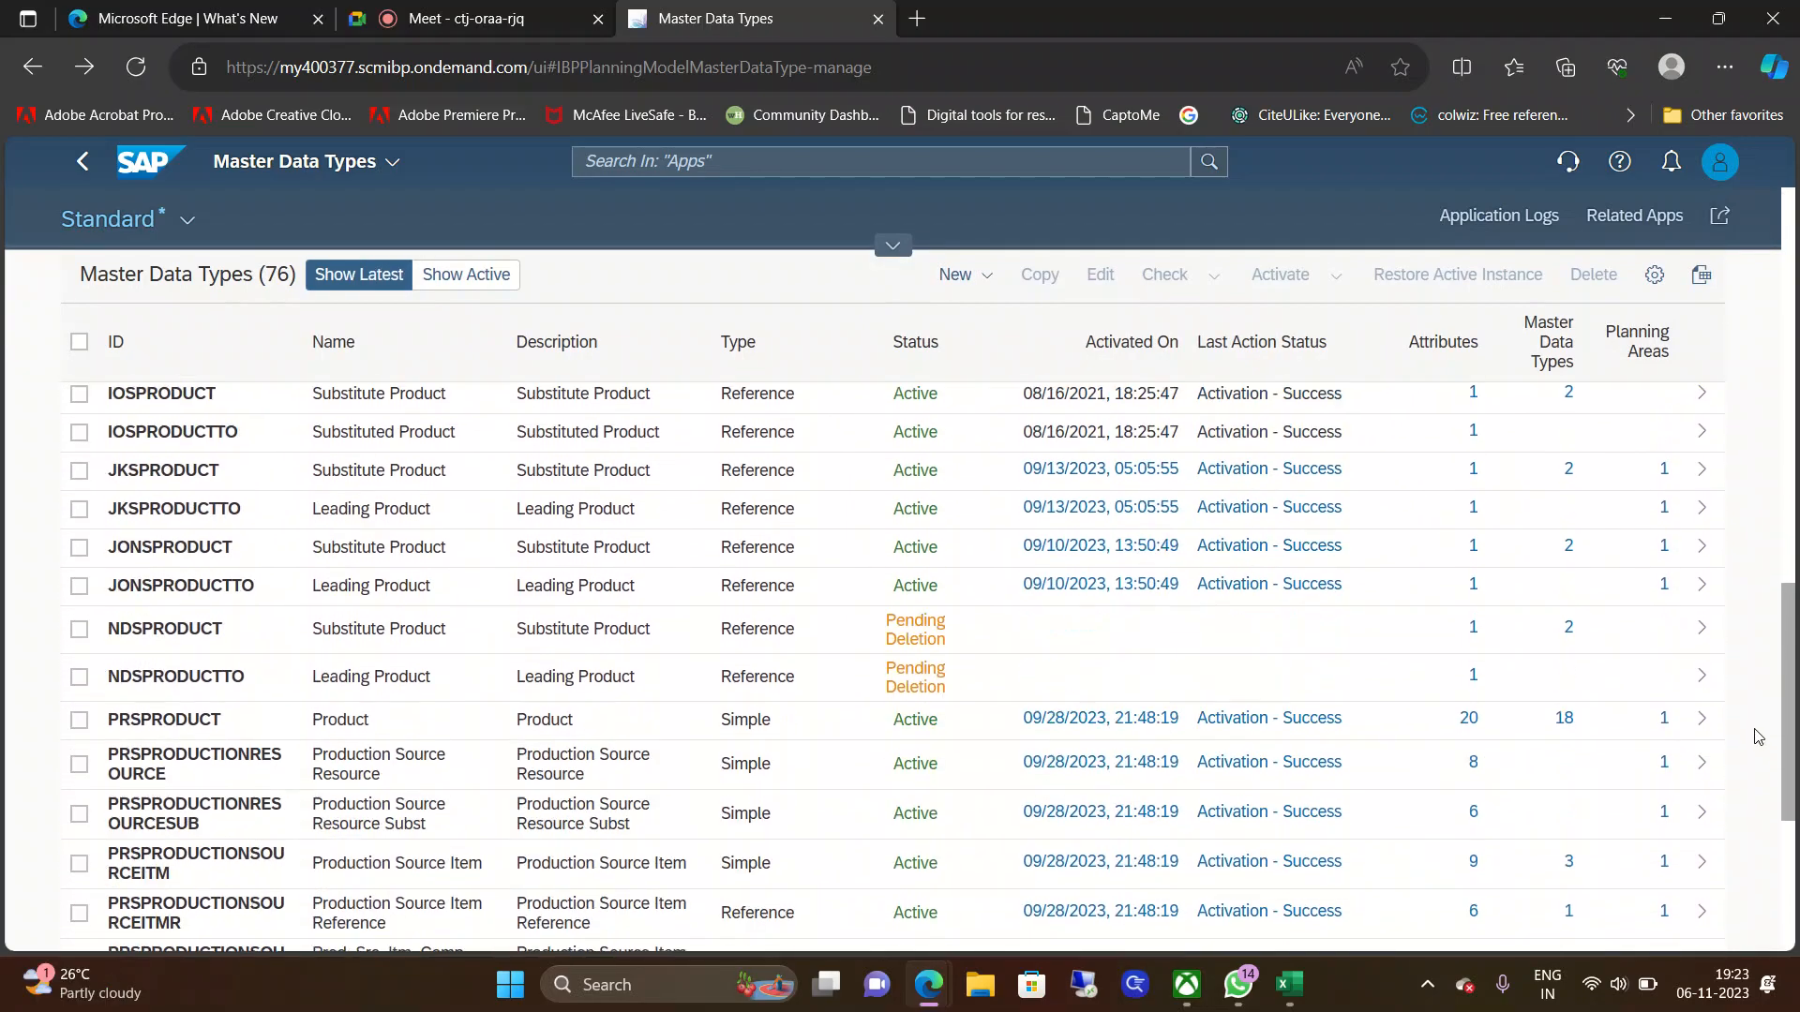
pyautogui.scroll(-5, 1758, 737)
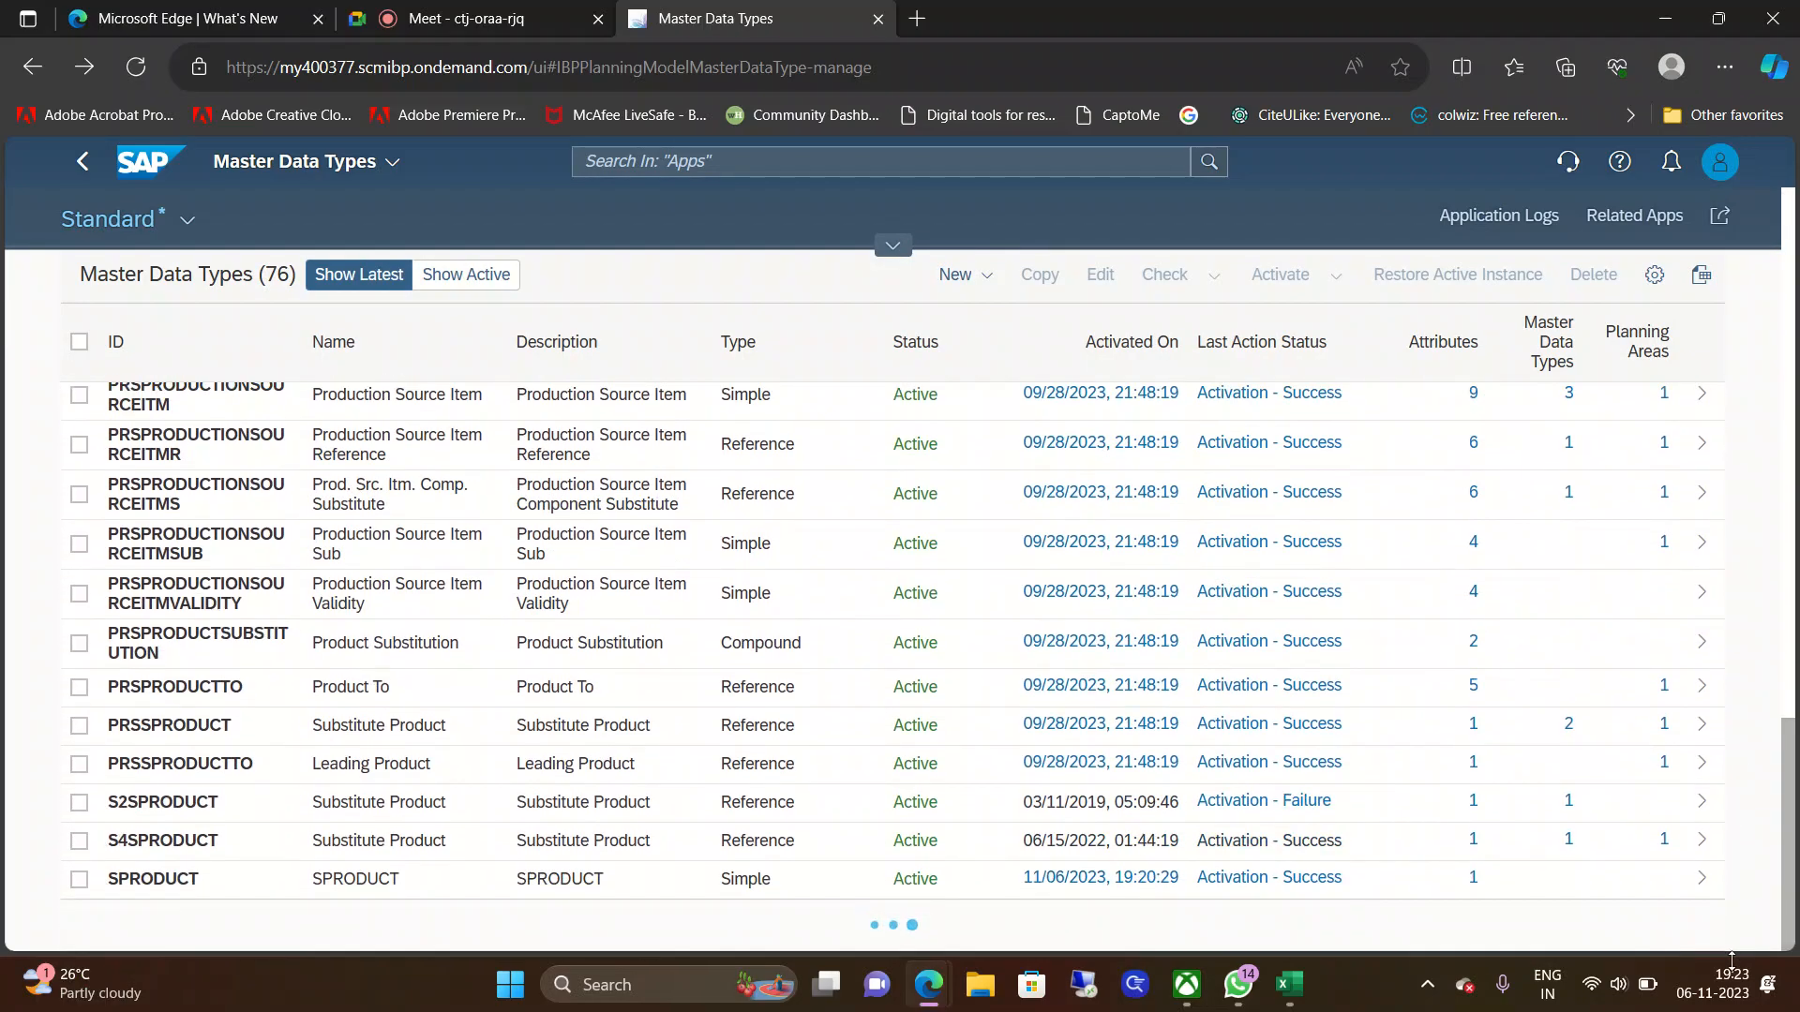
pyautogui.click(79, 879)
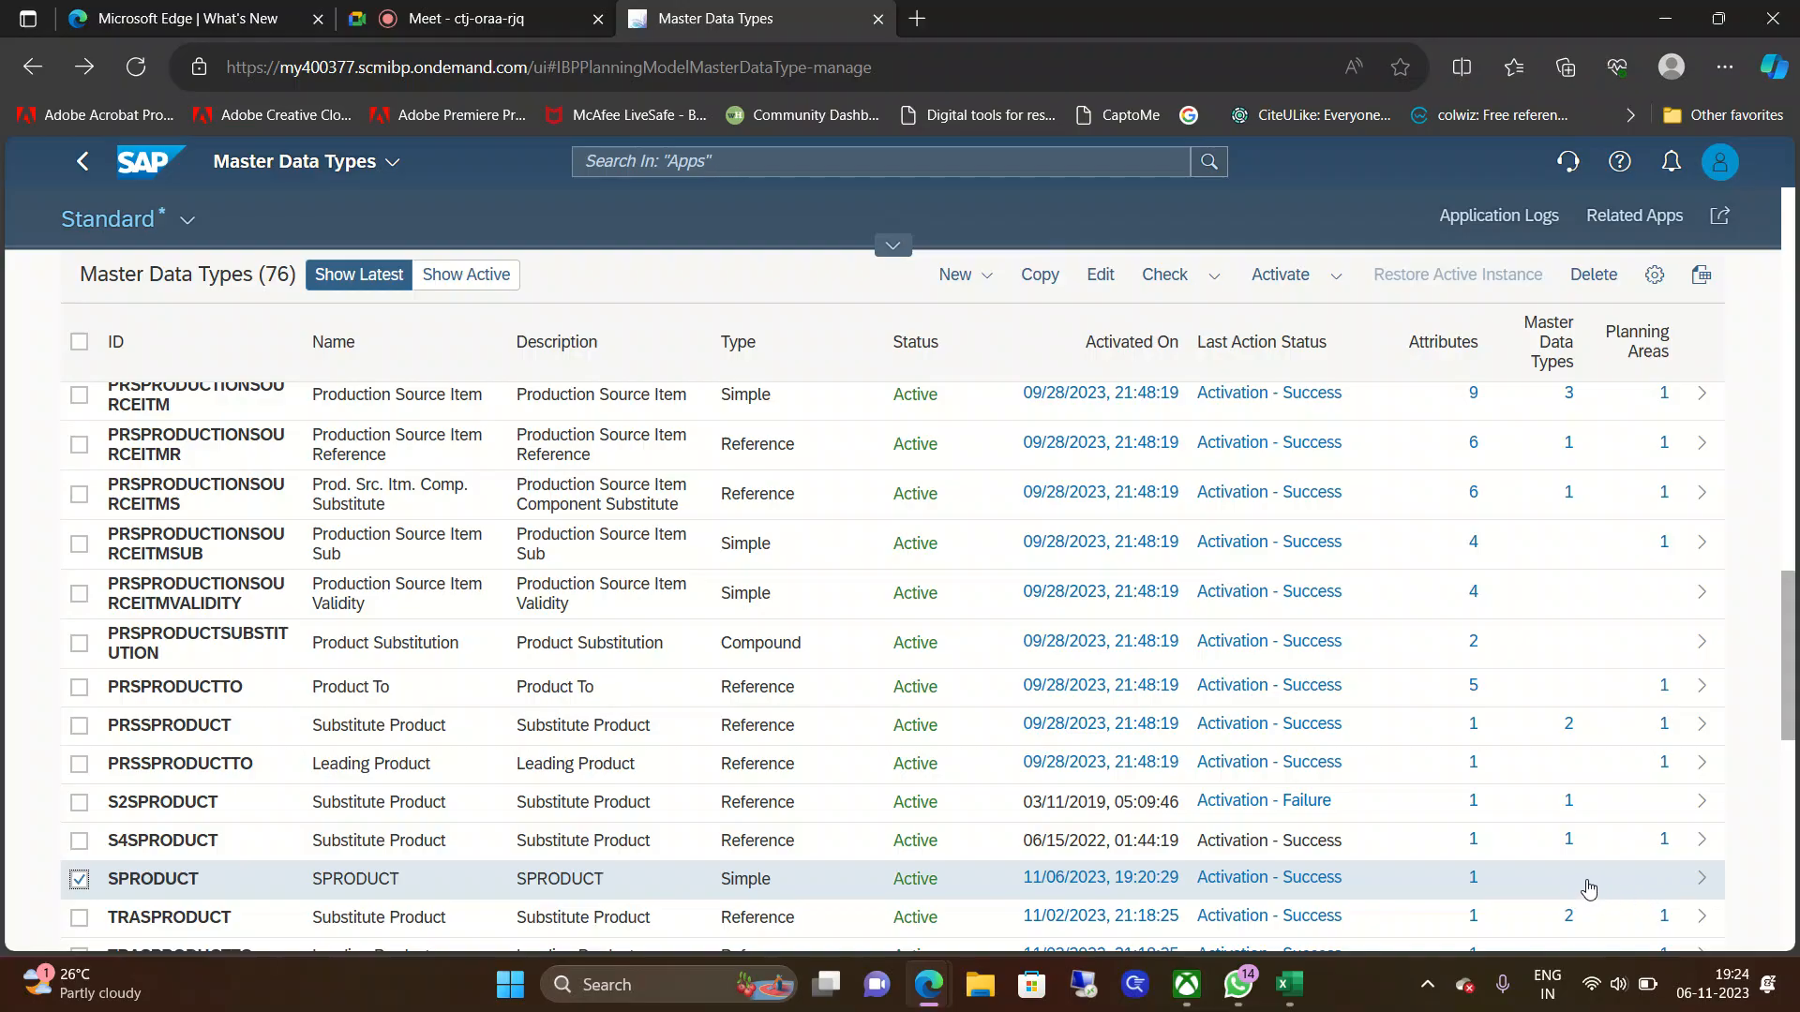
# Step: Return to the master data types list and start a new compound master data type
pyautogui.click(90, 163)
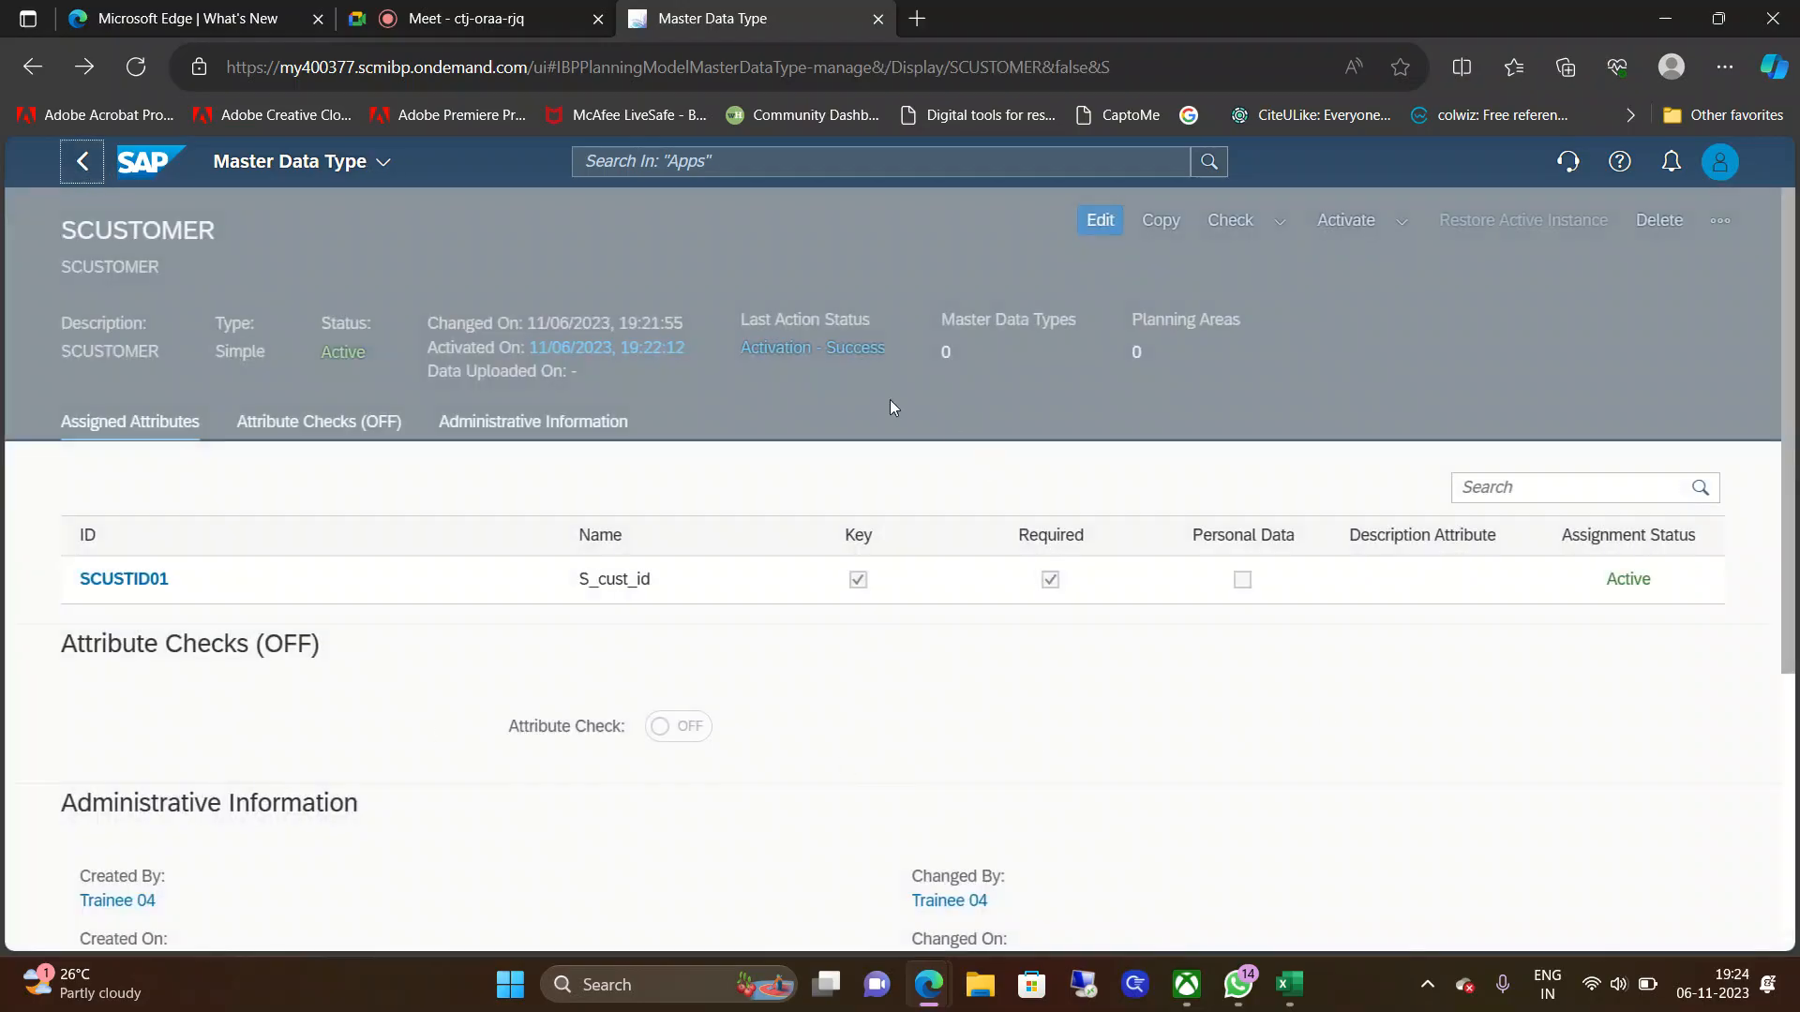
pyautogui.click(371, 163)
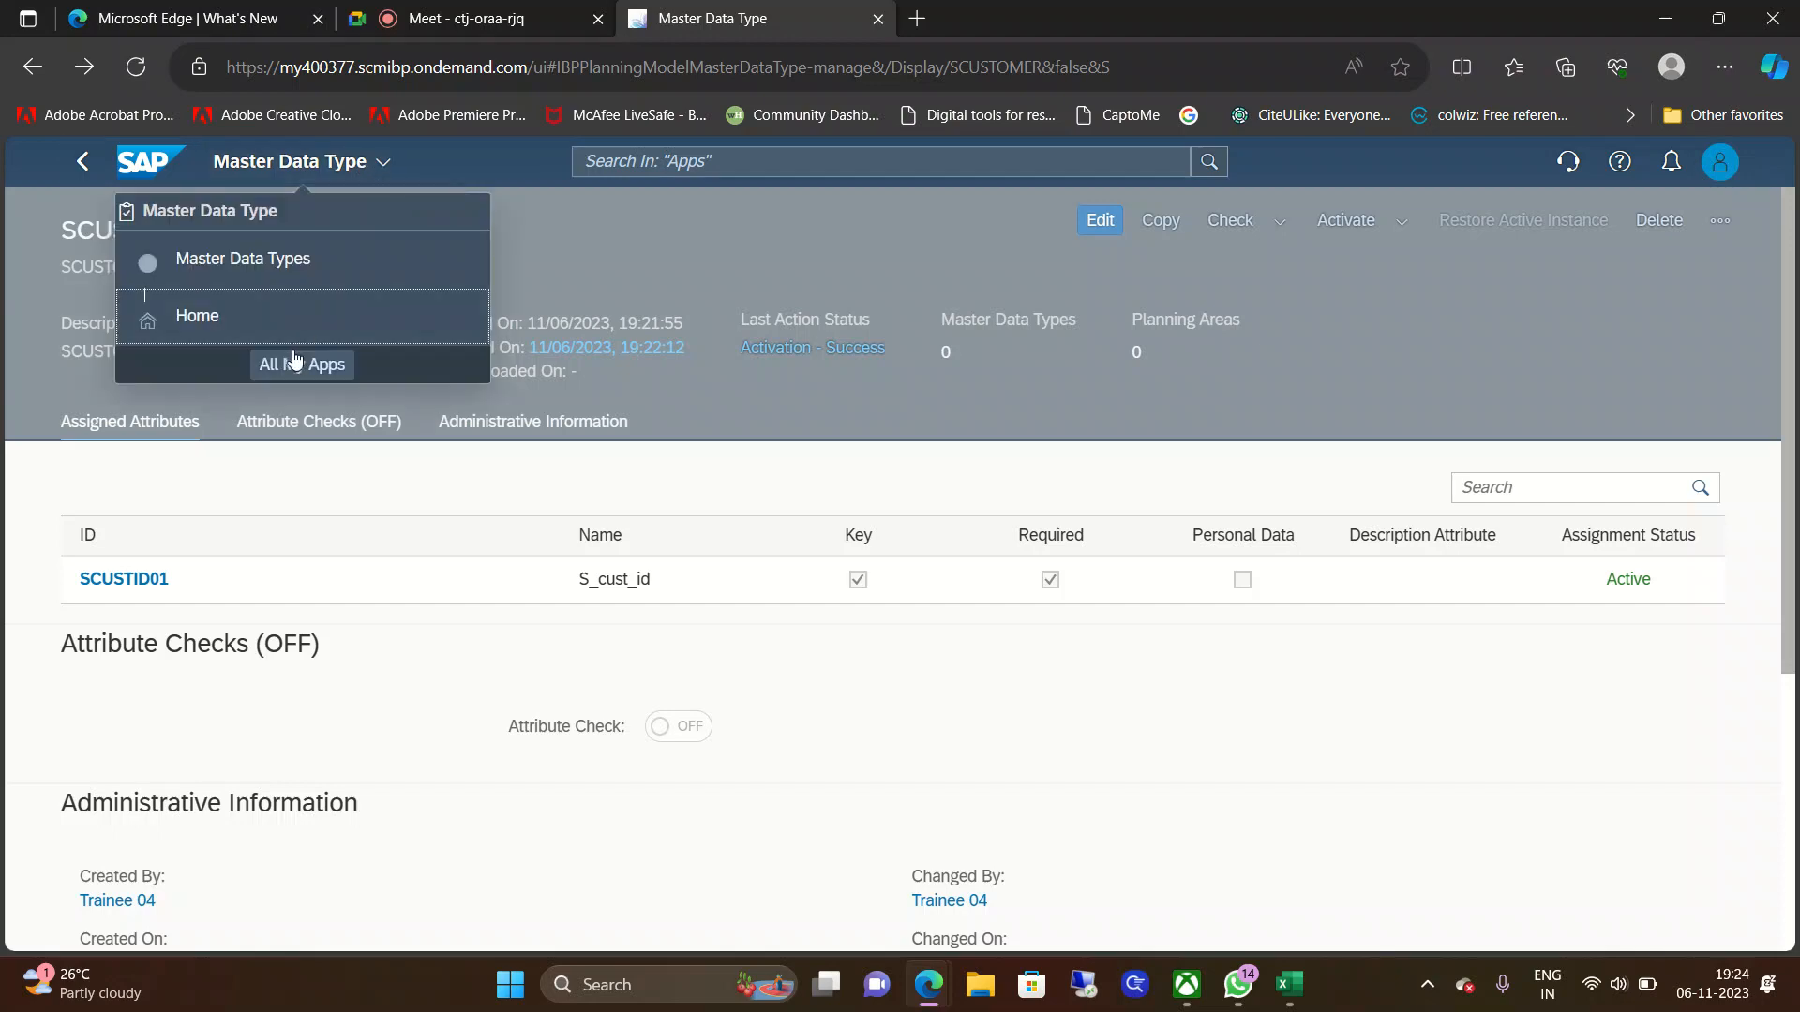
pyautogui.click(281, 262)
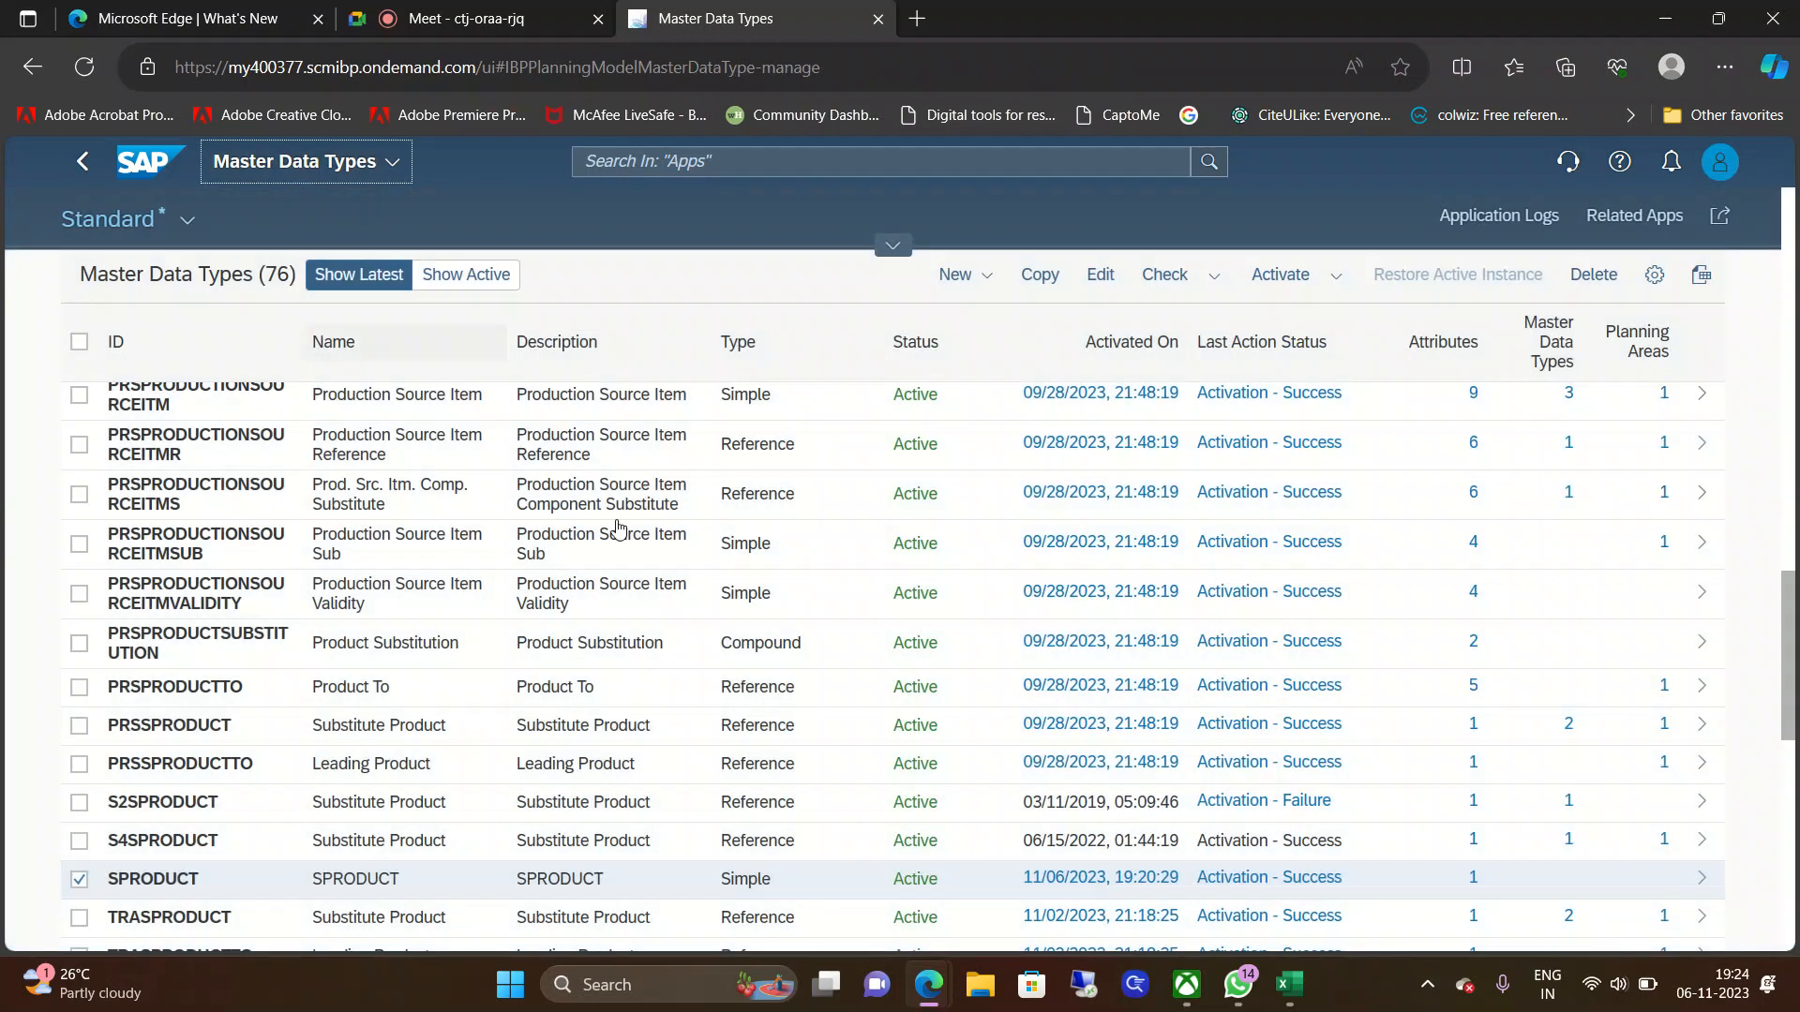
pyautogui.click(975, 275)
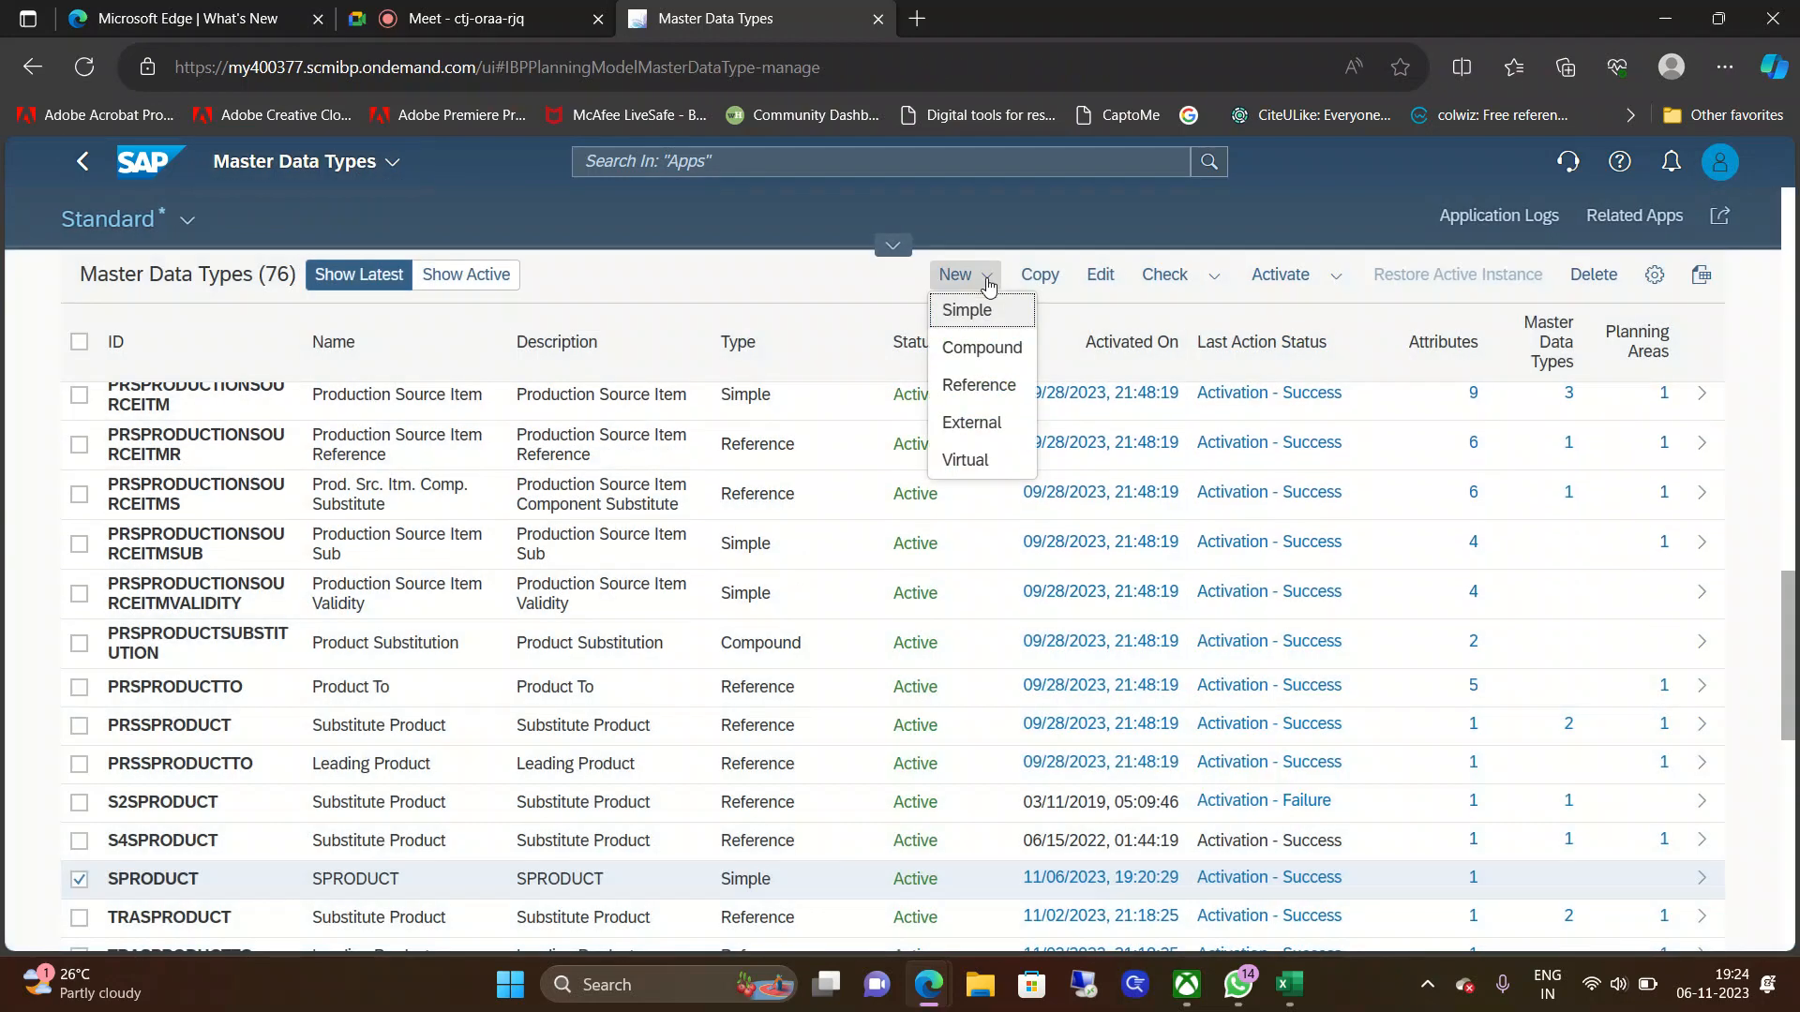
pyautogui.click(984, 354)
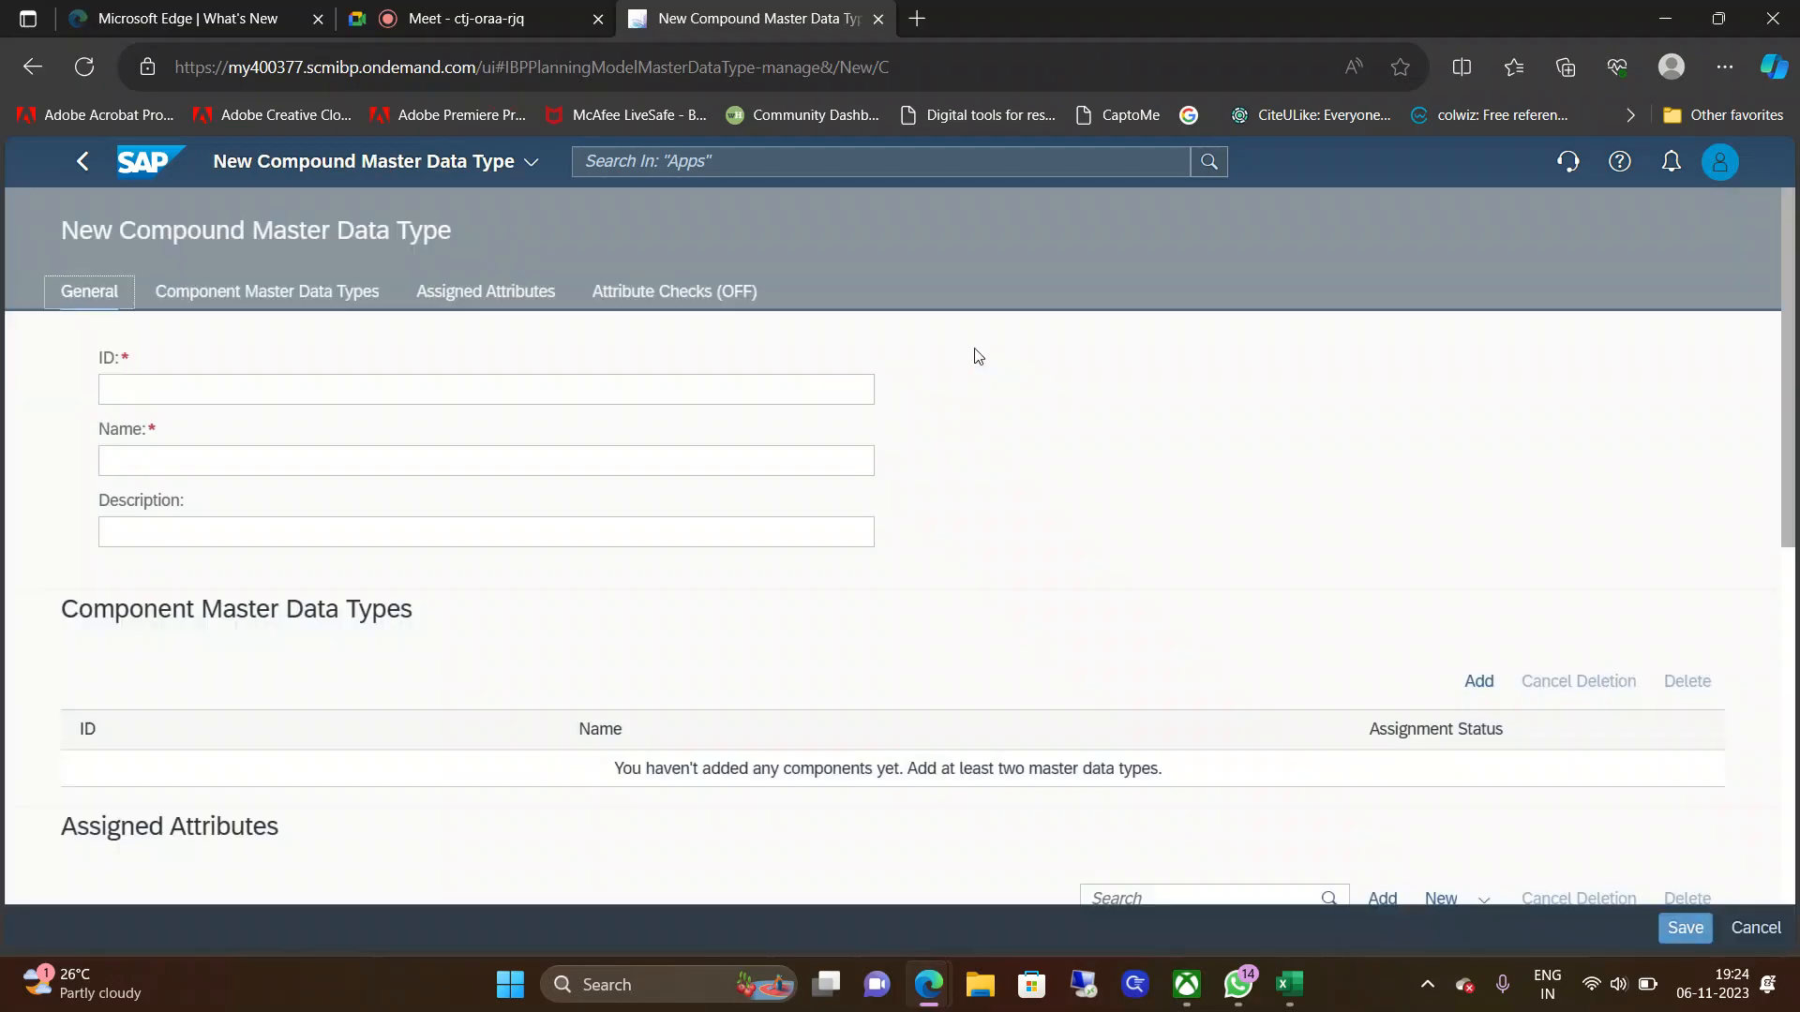
# Step: Enter SCUSTOMERPRODUCT as the ID of the new compound master data type
pyautogui.click(457, 393)
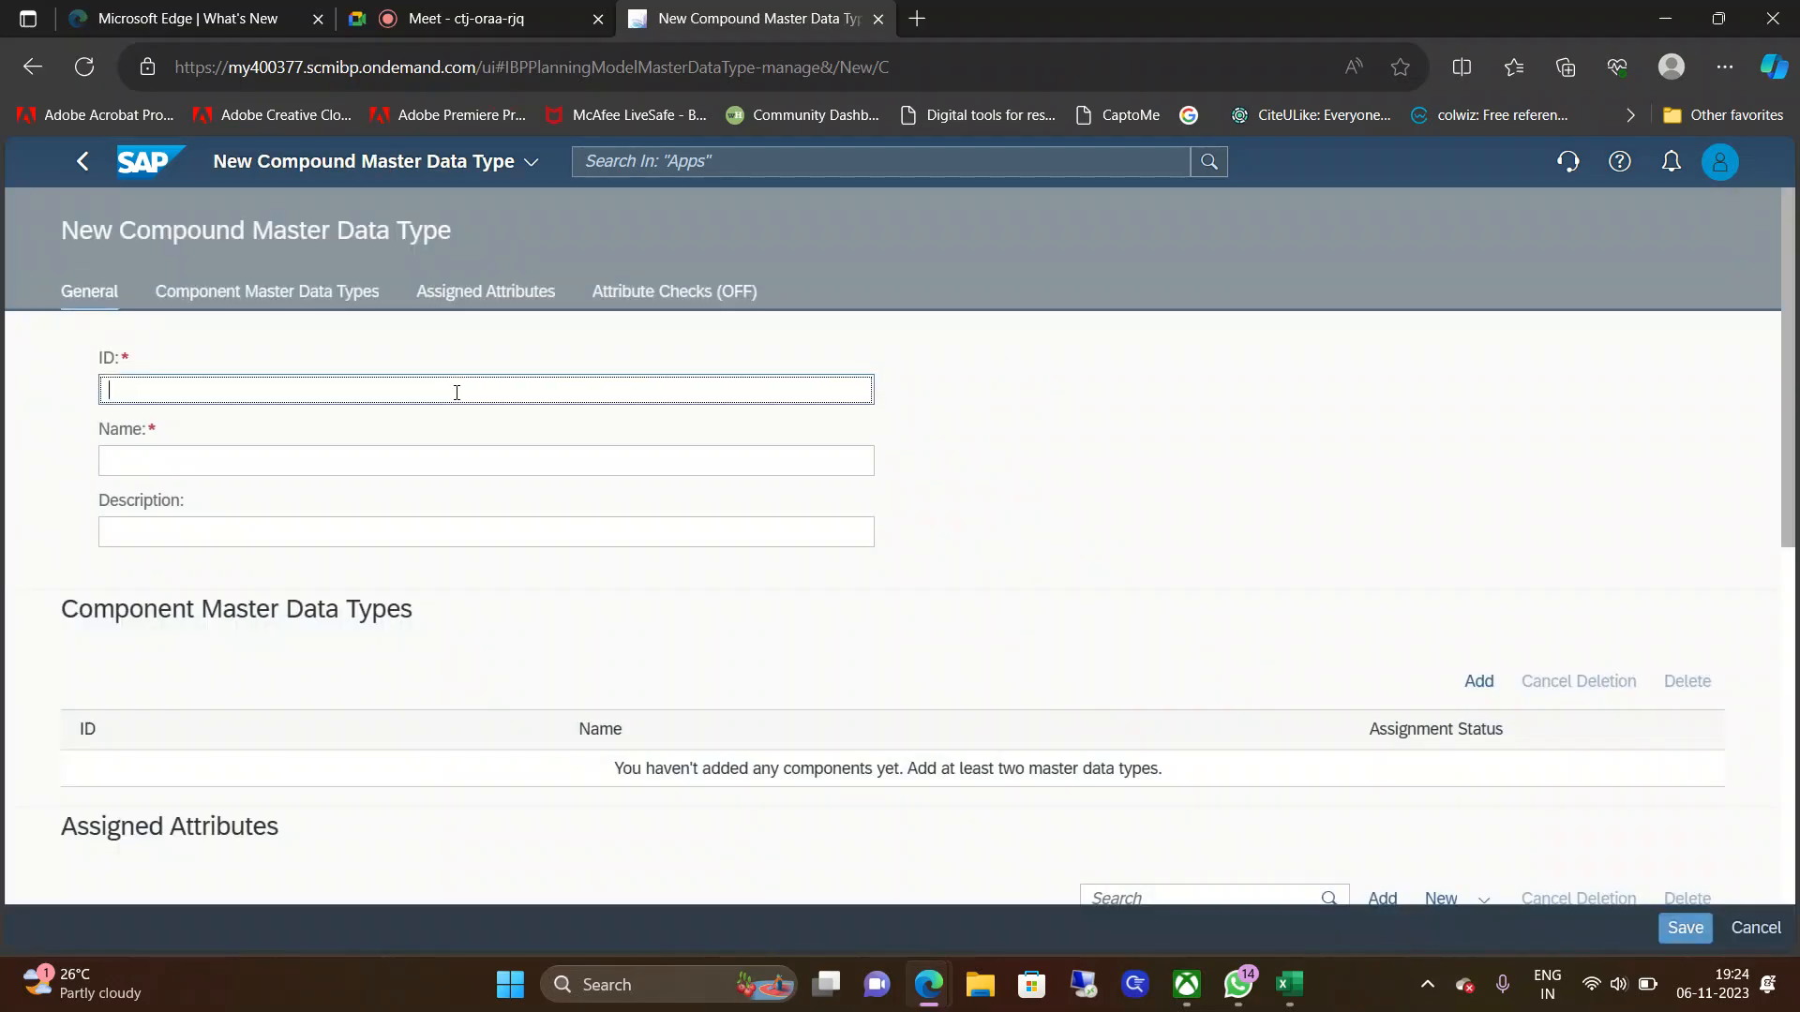
pyautogui.write('SC')
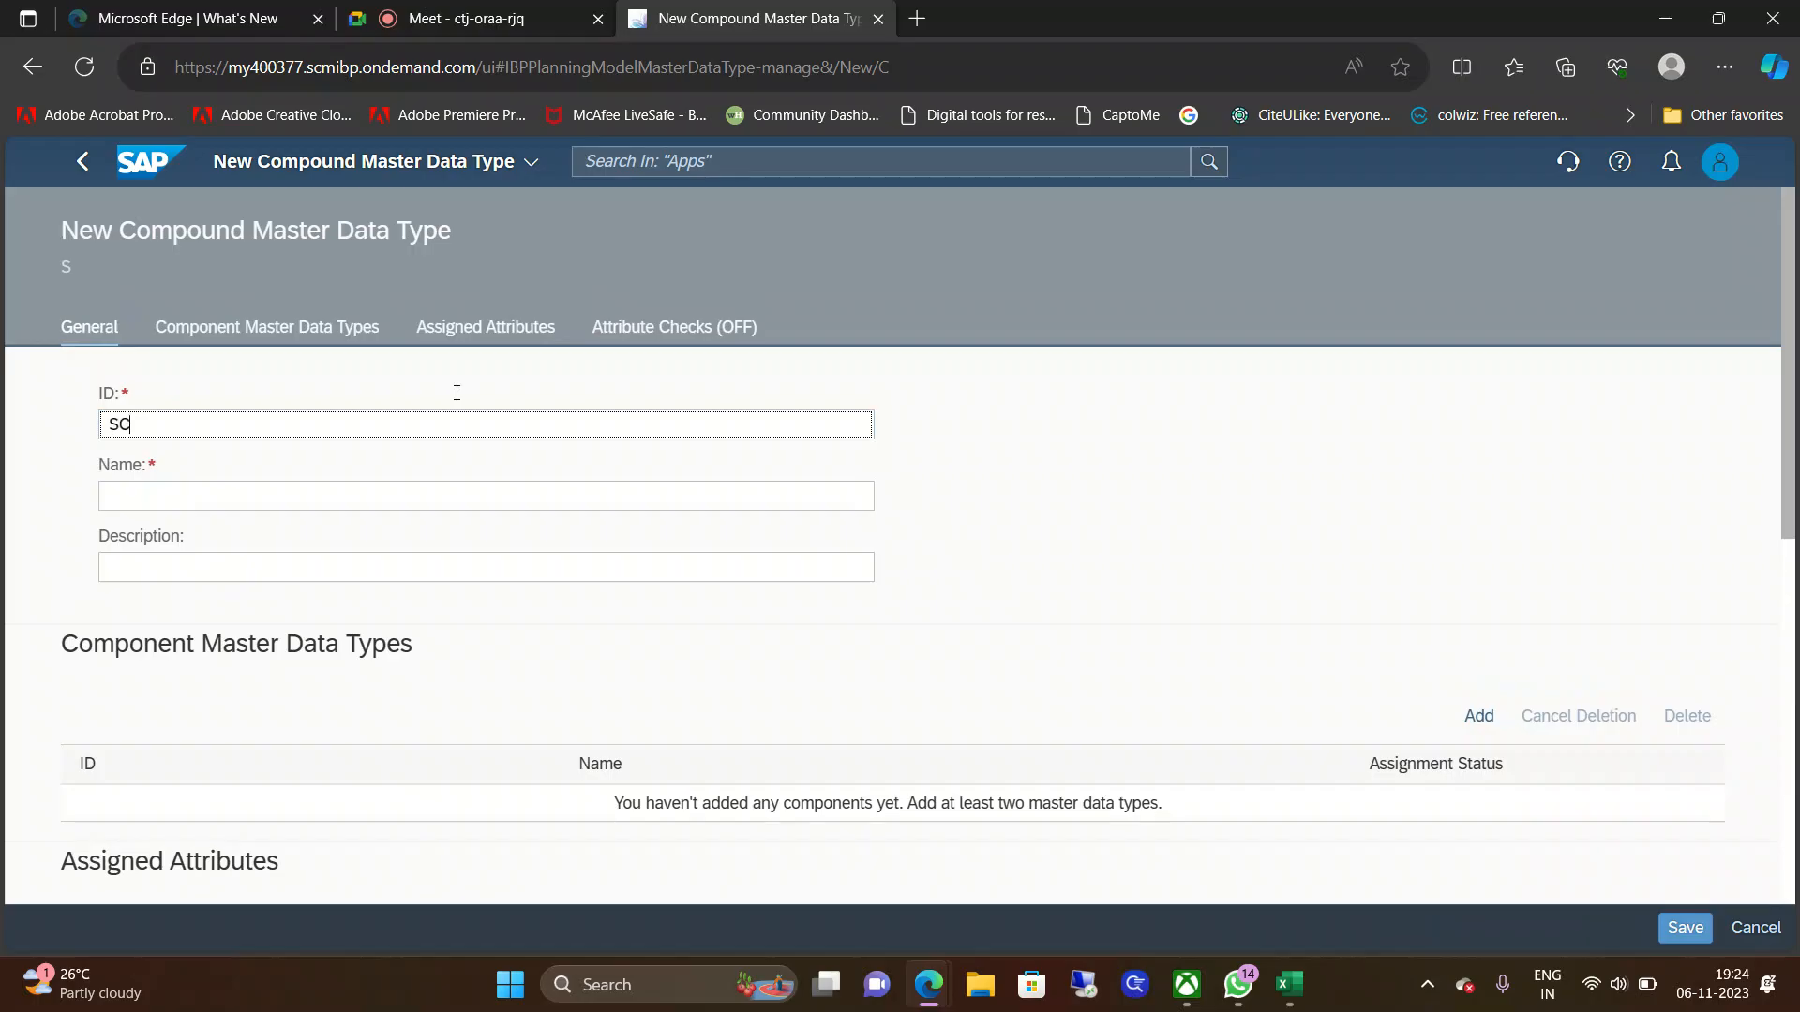
pyautogui.write('USTOMER')
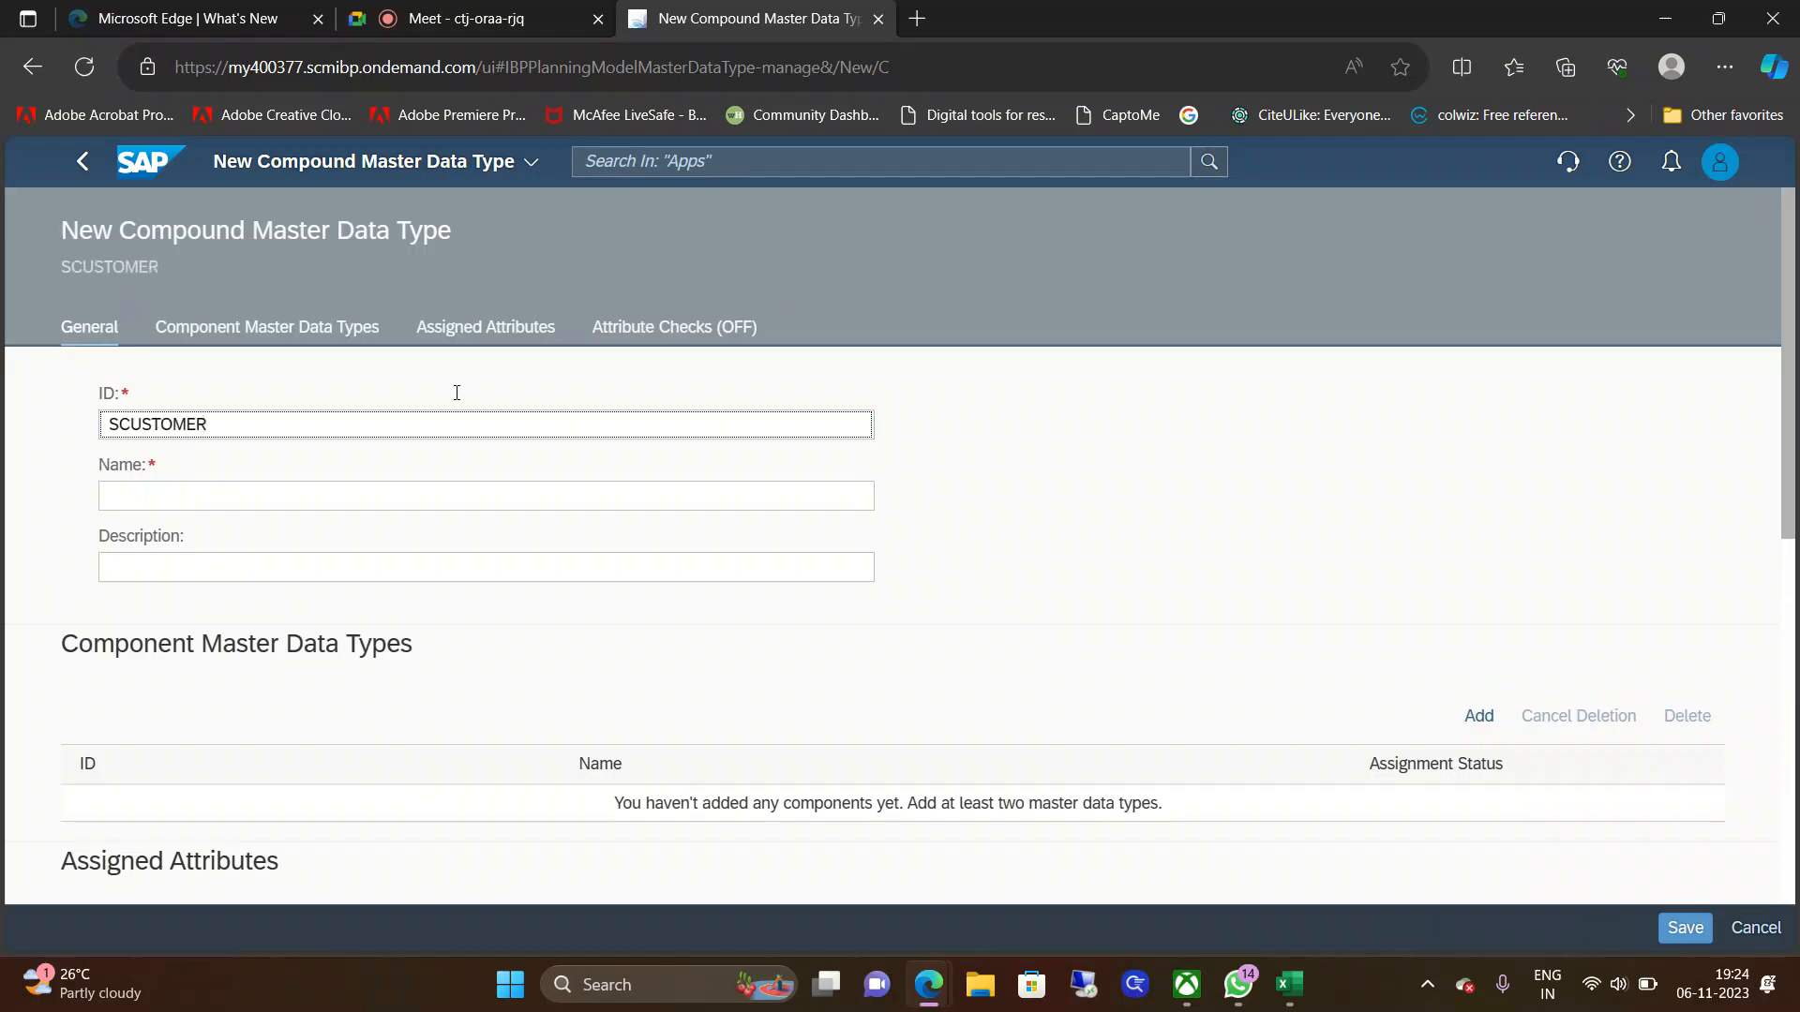
pyautogui.write('PRODCUT')
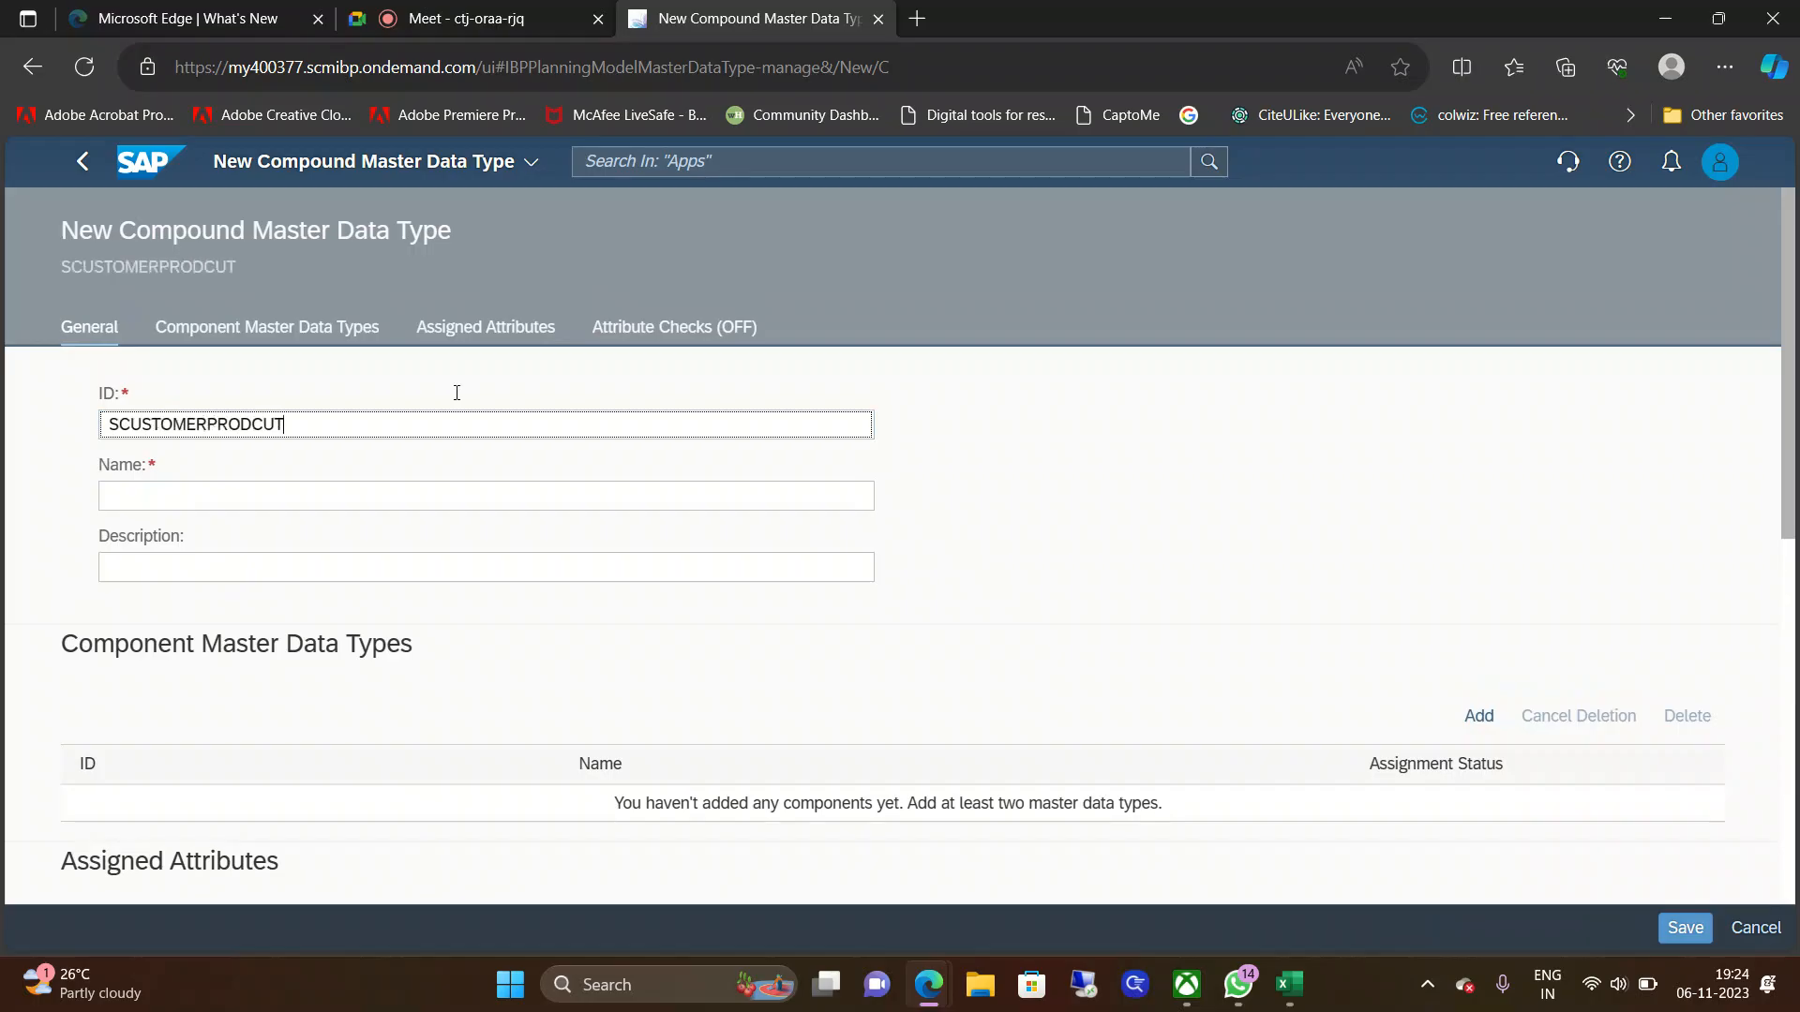
pyautogui.press('BackSpace')
pyautogui.press('BackSpace')
pyautogui.press('BackSpace')
pyautogui.write('UCT')
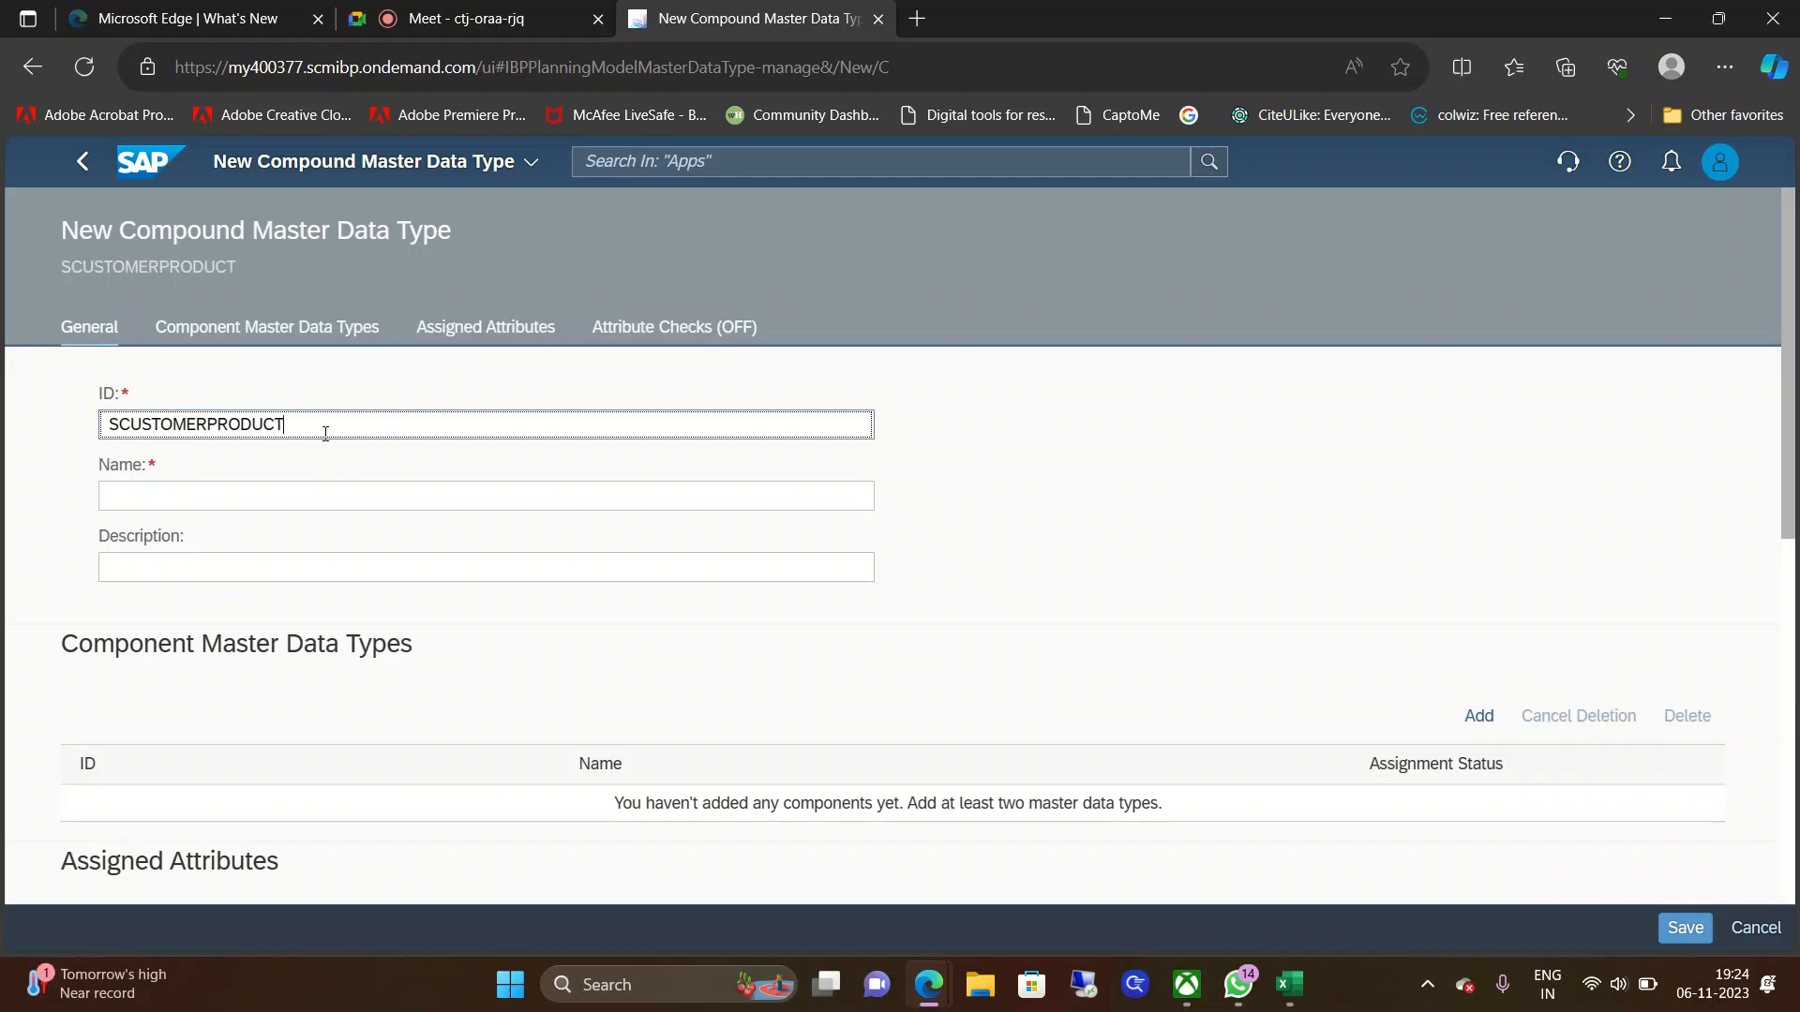
# Step: Copy the ID SCUSTOMERPRODUCT into both the name and the description of the compound master data type
pyautogui.moveTo(286, 424); pyautogui.dragTo(53, 454)
pyautogui.hotkey('ctrl', 'c')
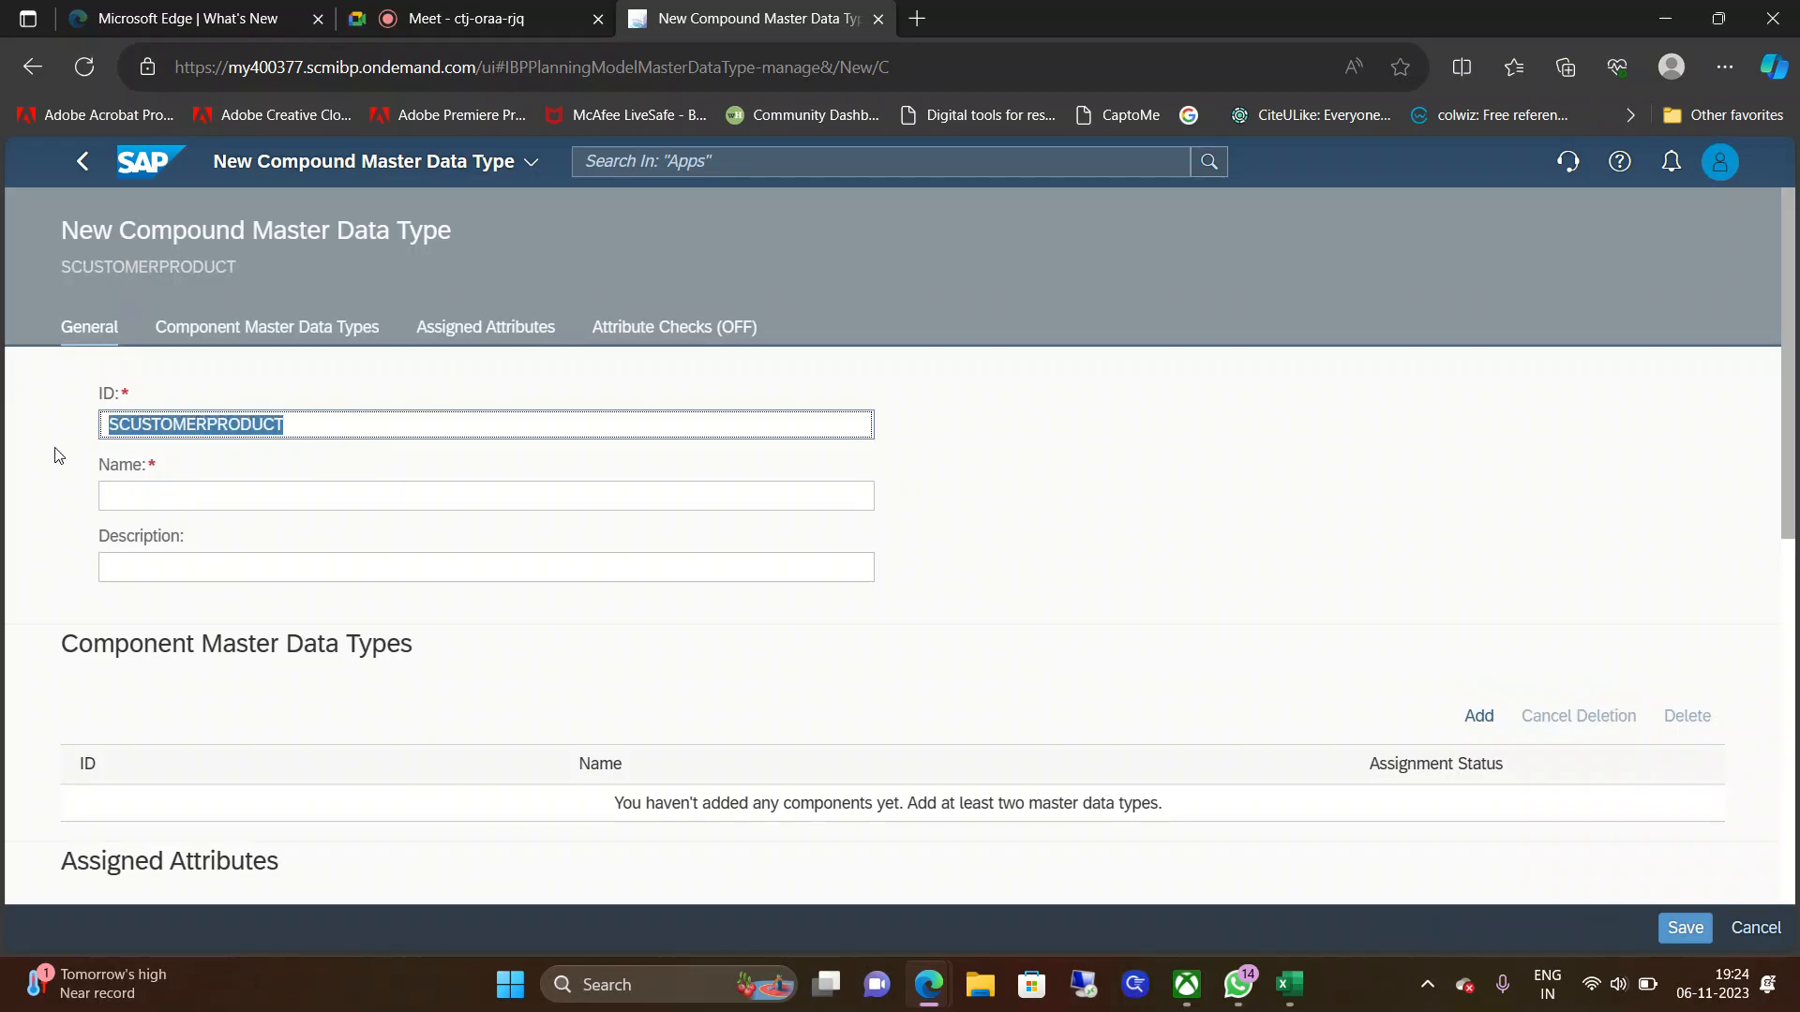
pyautogui.click(131, 496)
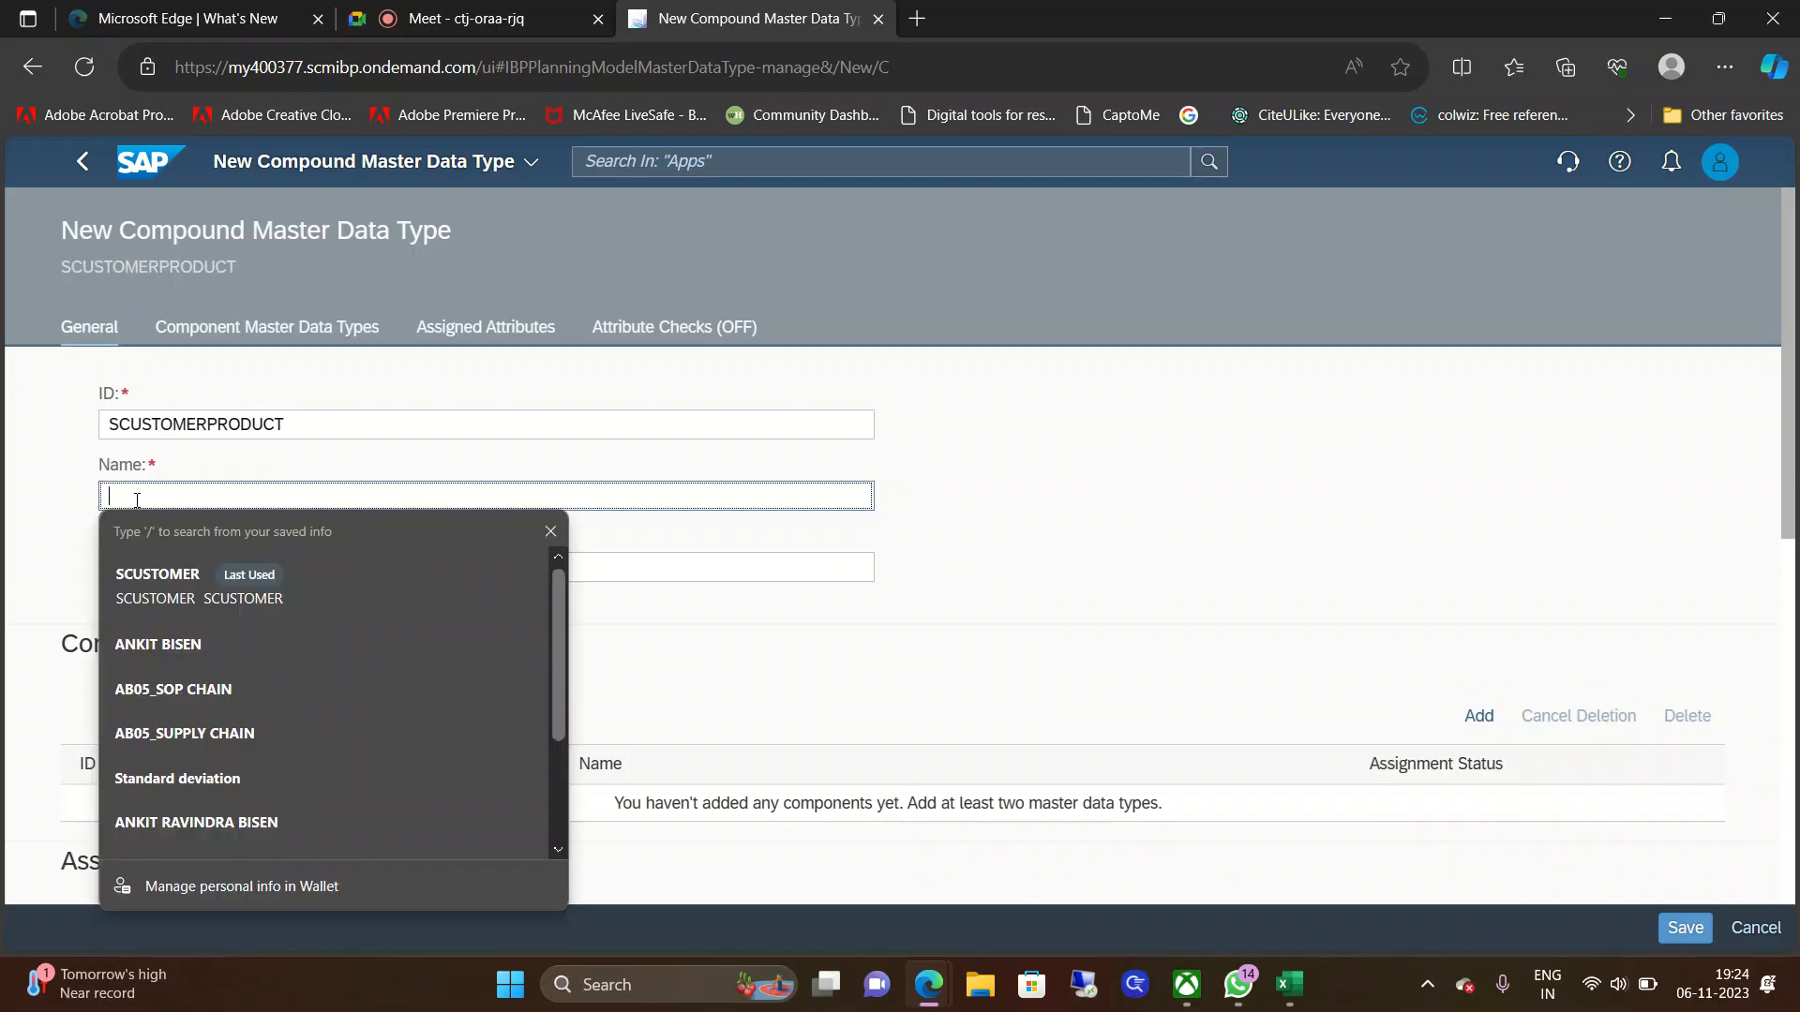
pyautogui.click(176, 571)
pyautogui.click(177, 570)
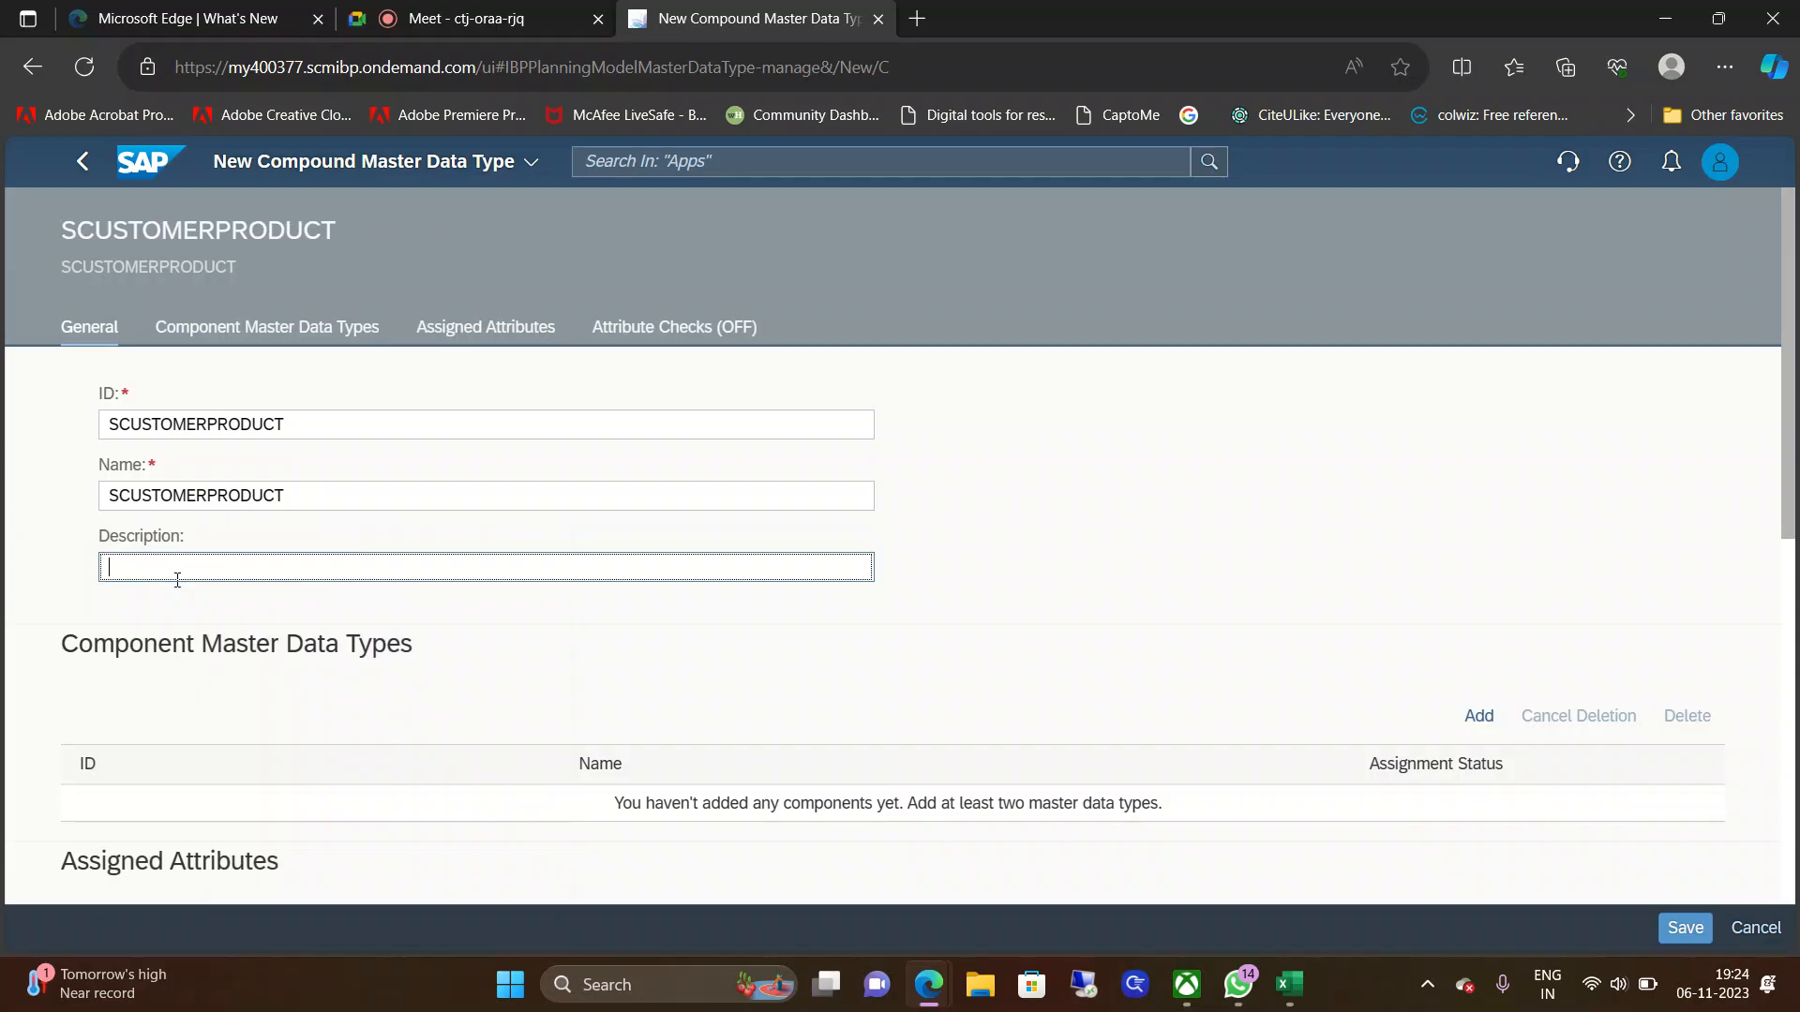
pyautogui.hotkey('ctrl', 'v')
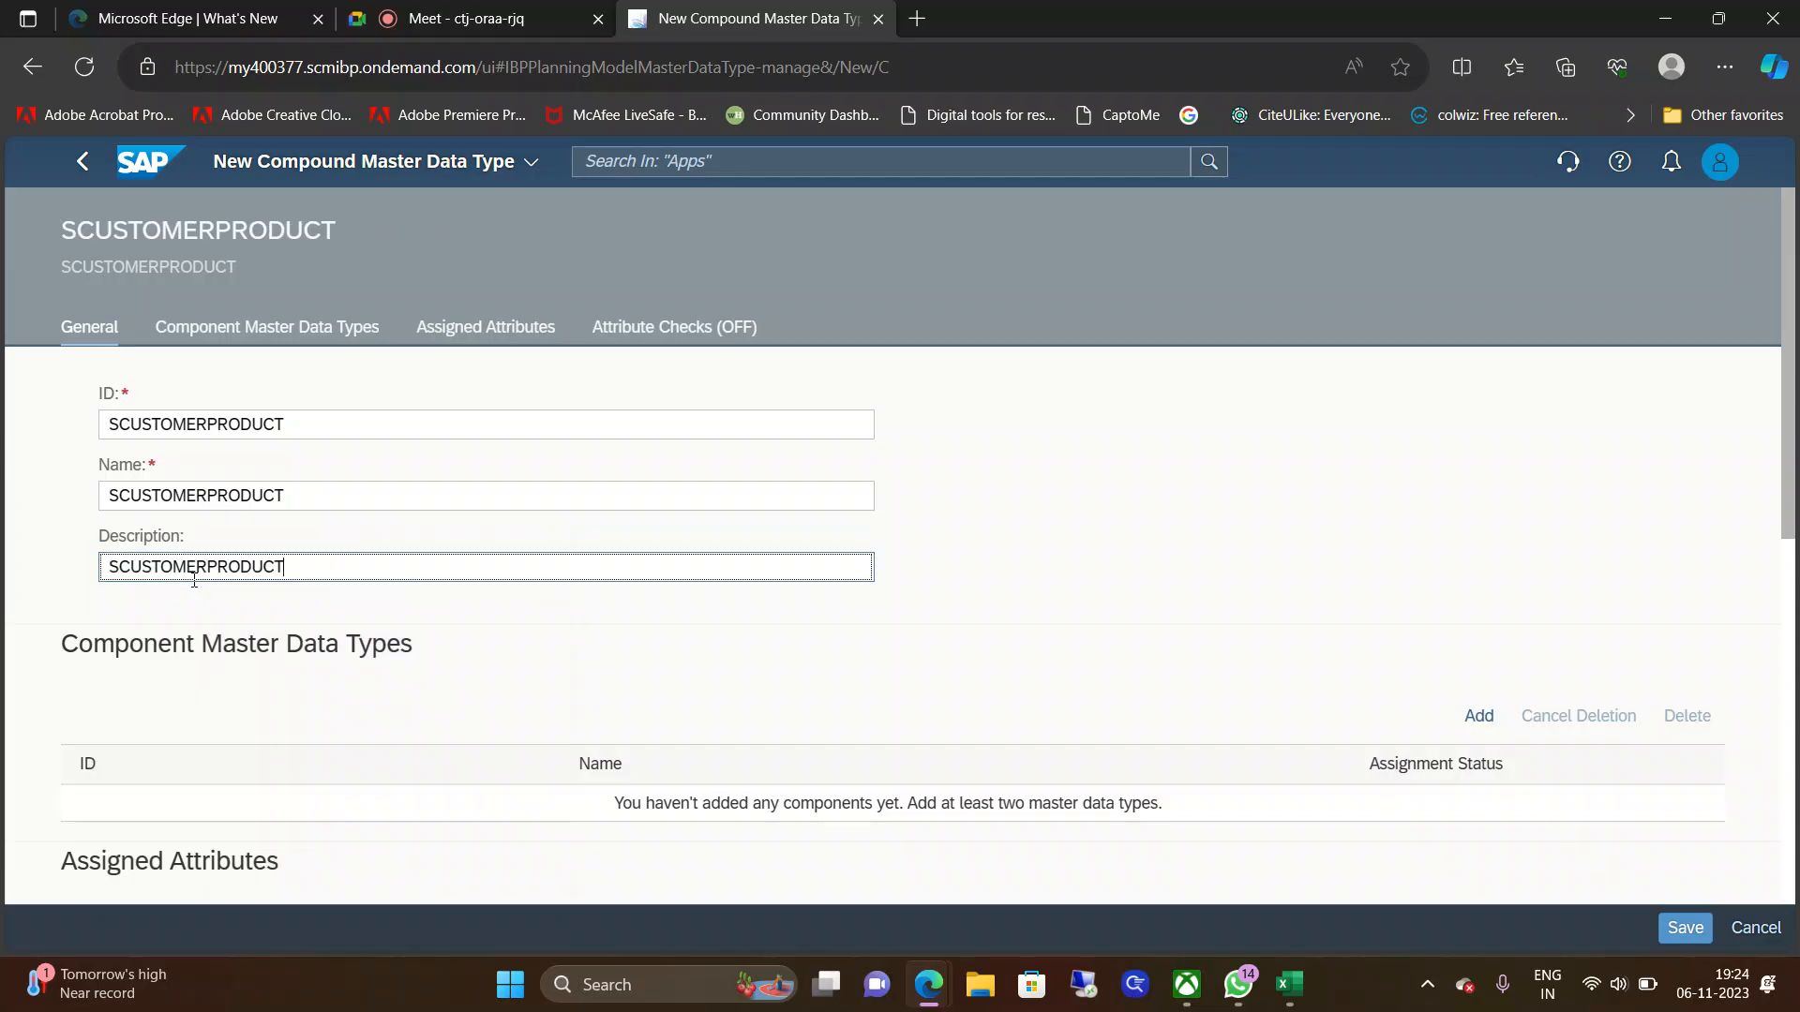
pyautogui.click(1477, 714)
pyautogui.click(837, 238)
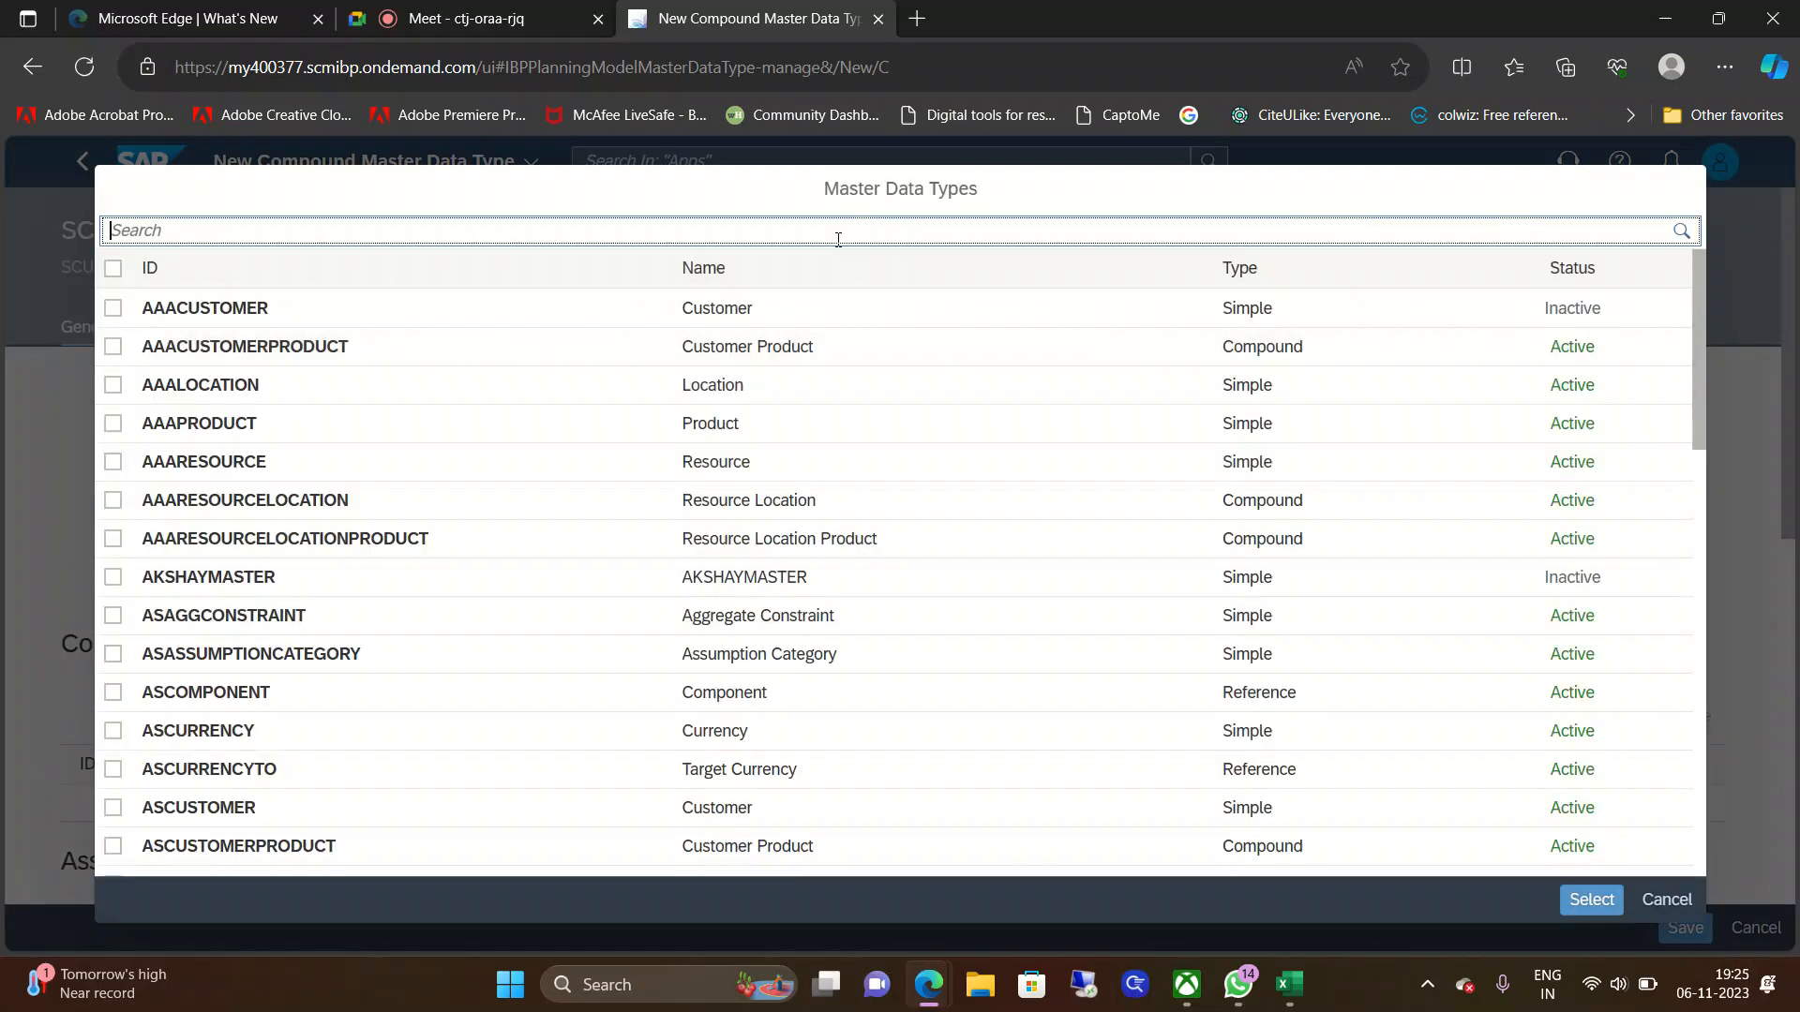
pyautogui.write('sprd')
pyautogui.press('Return')
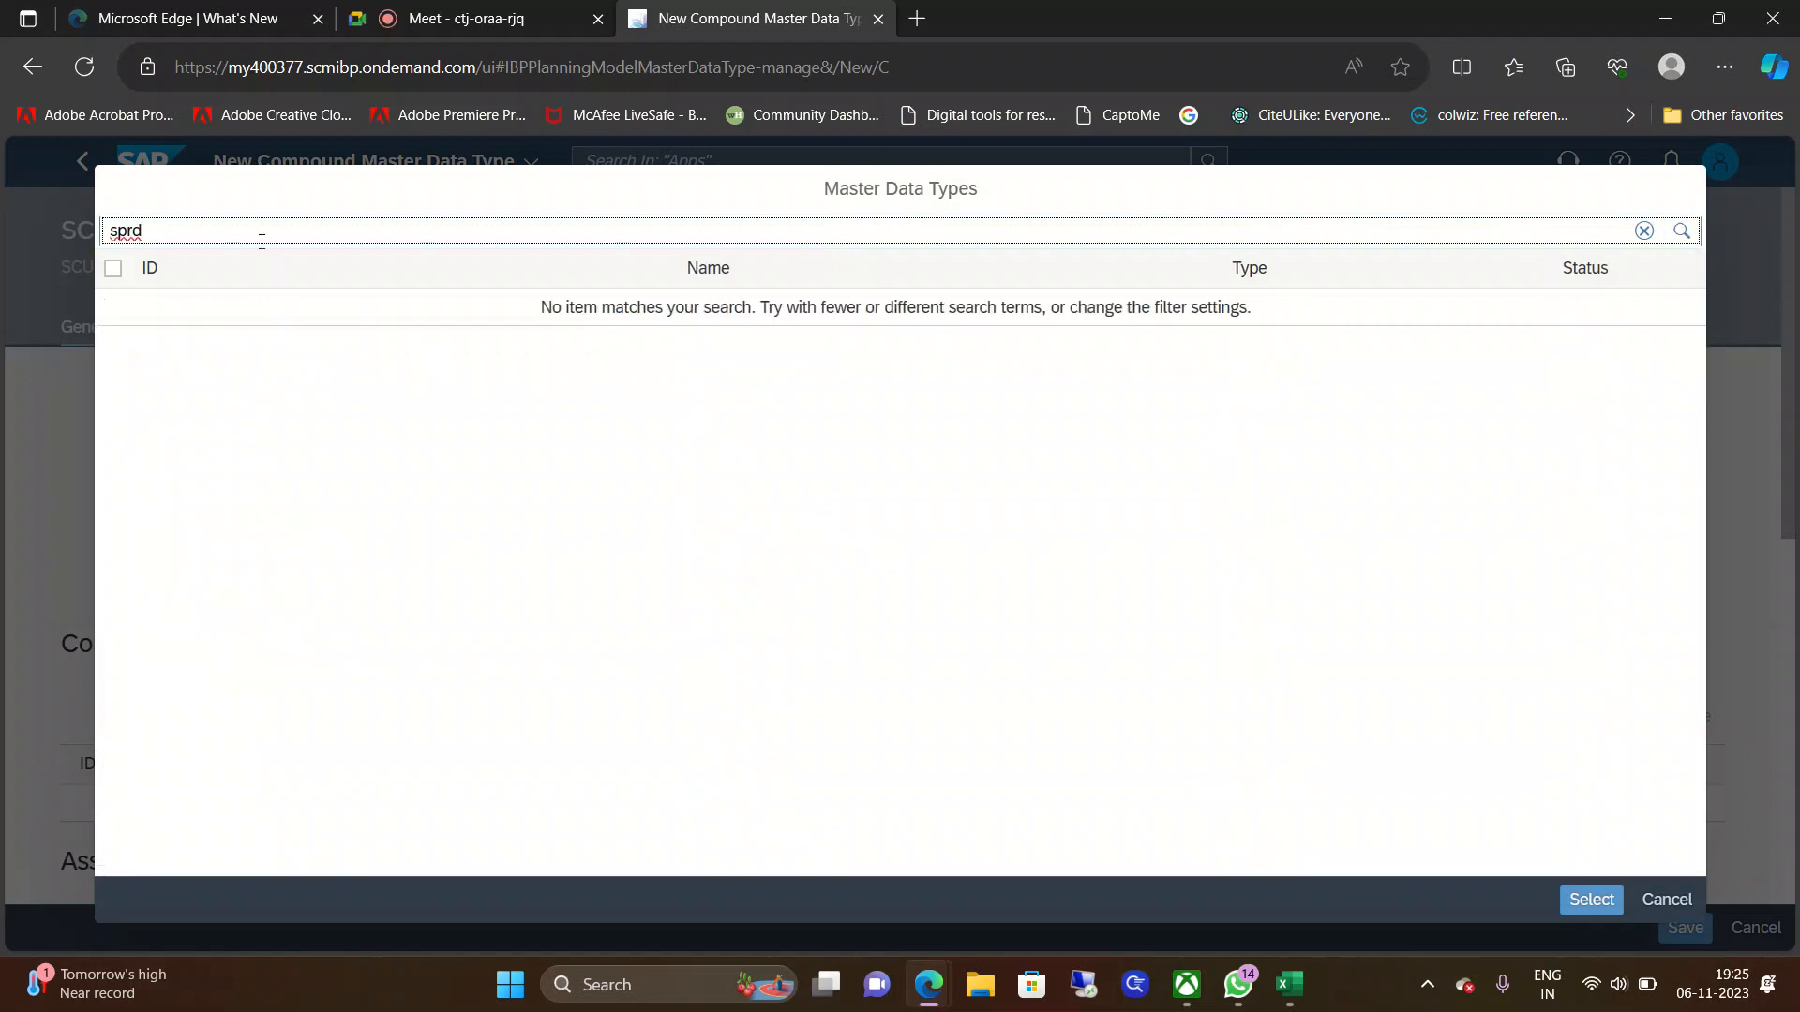
pyautogui.press('BackSpace')
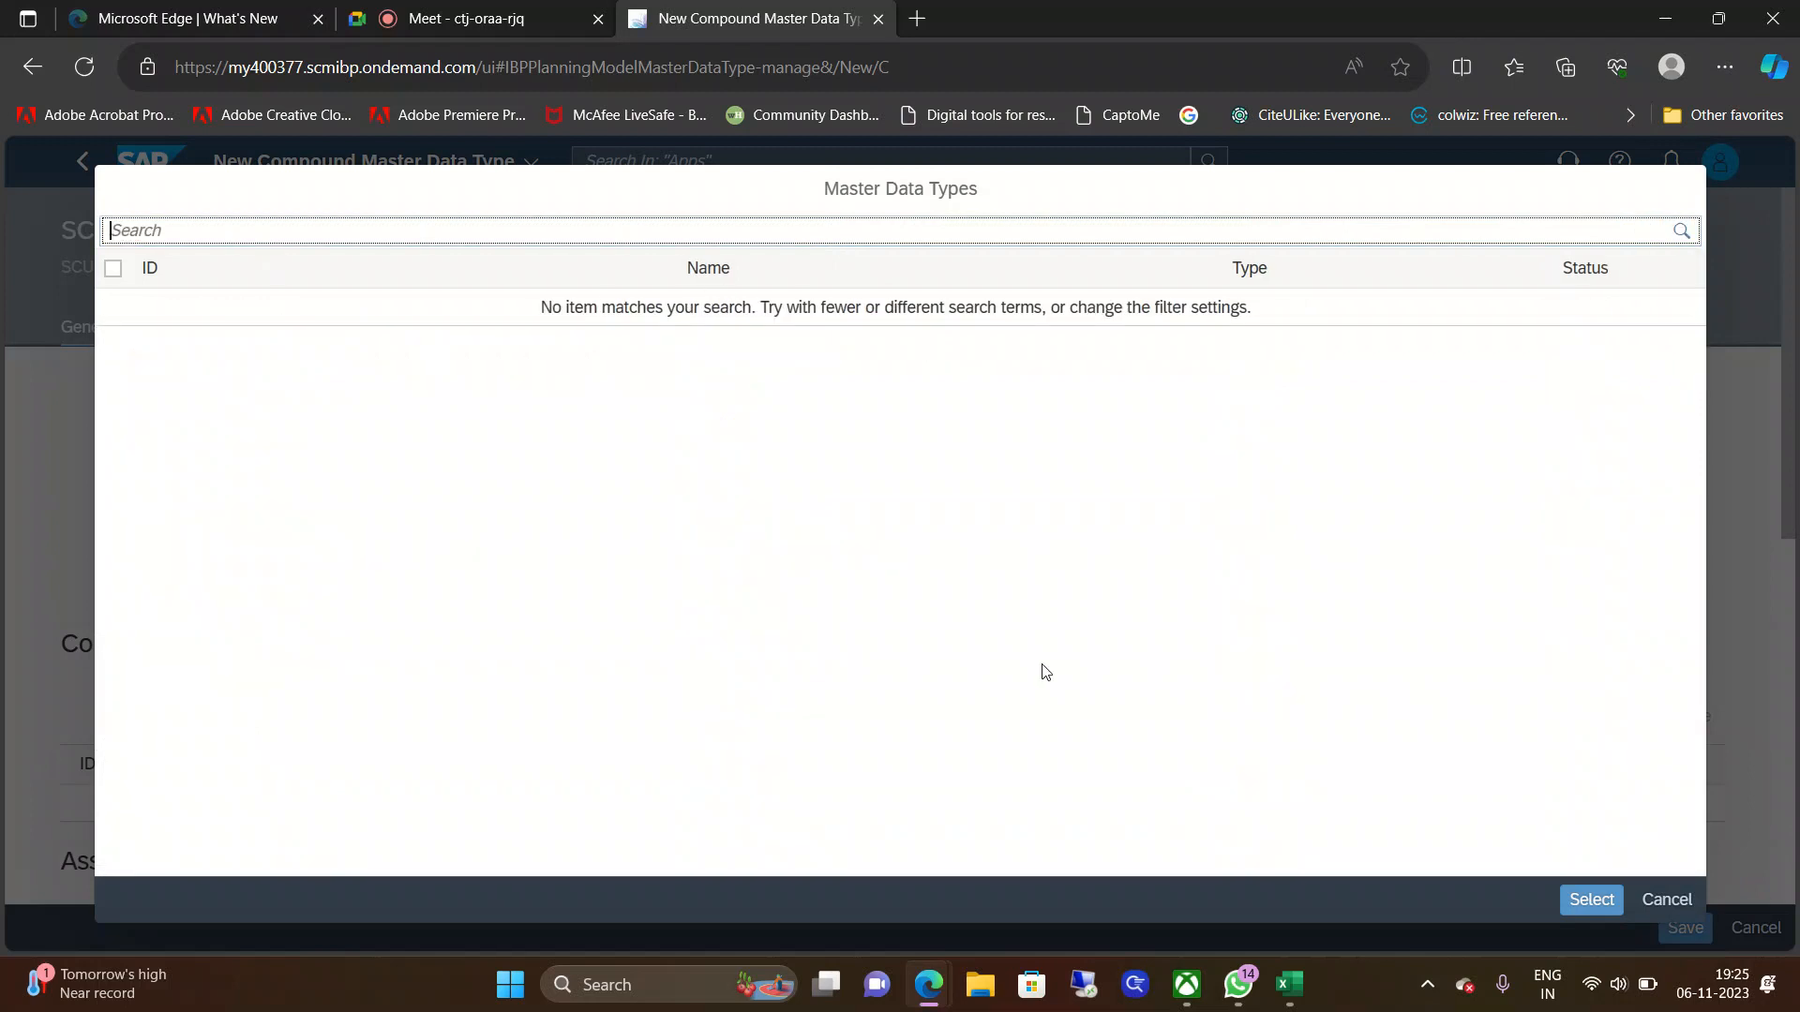
pyautogui.click(1666, 900)
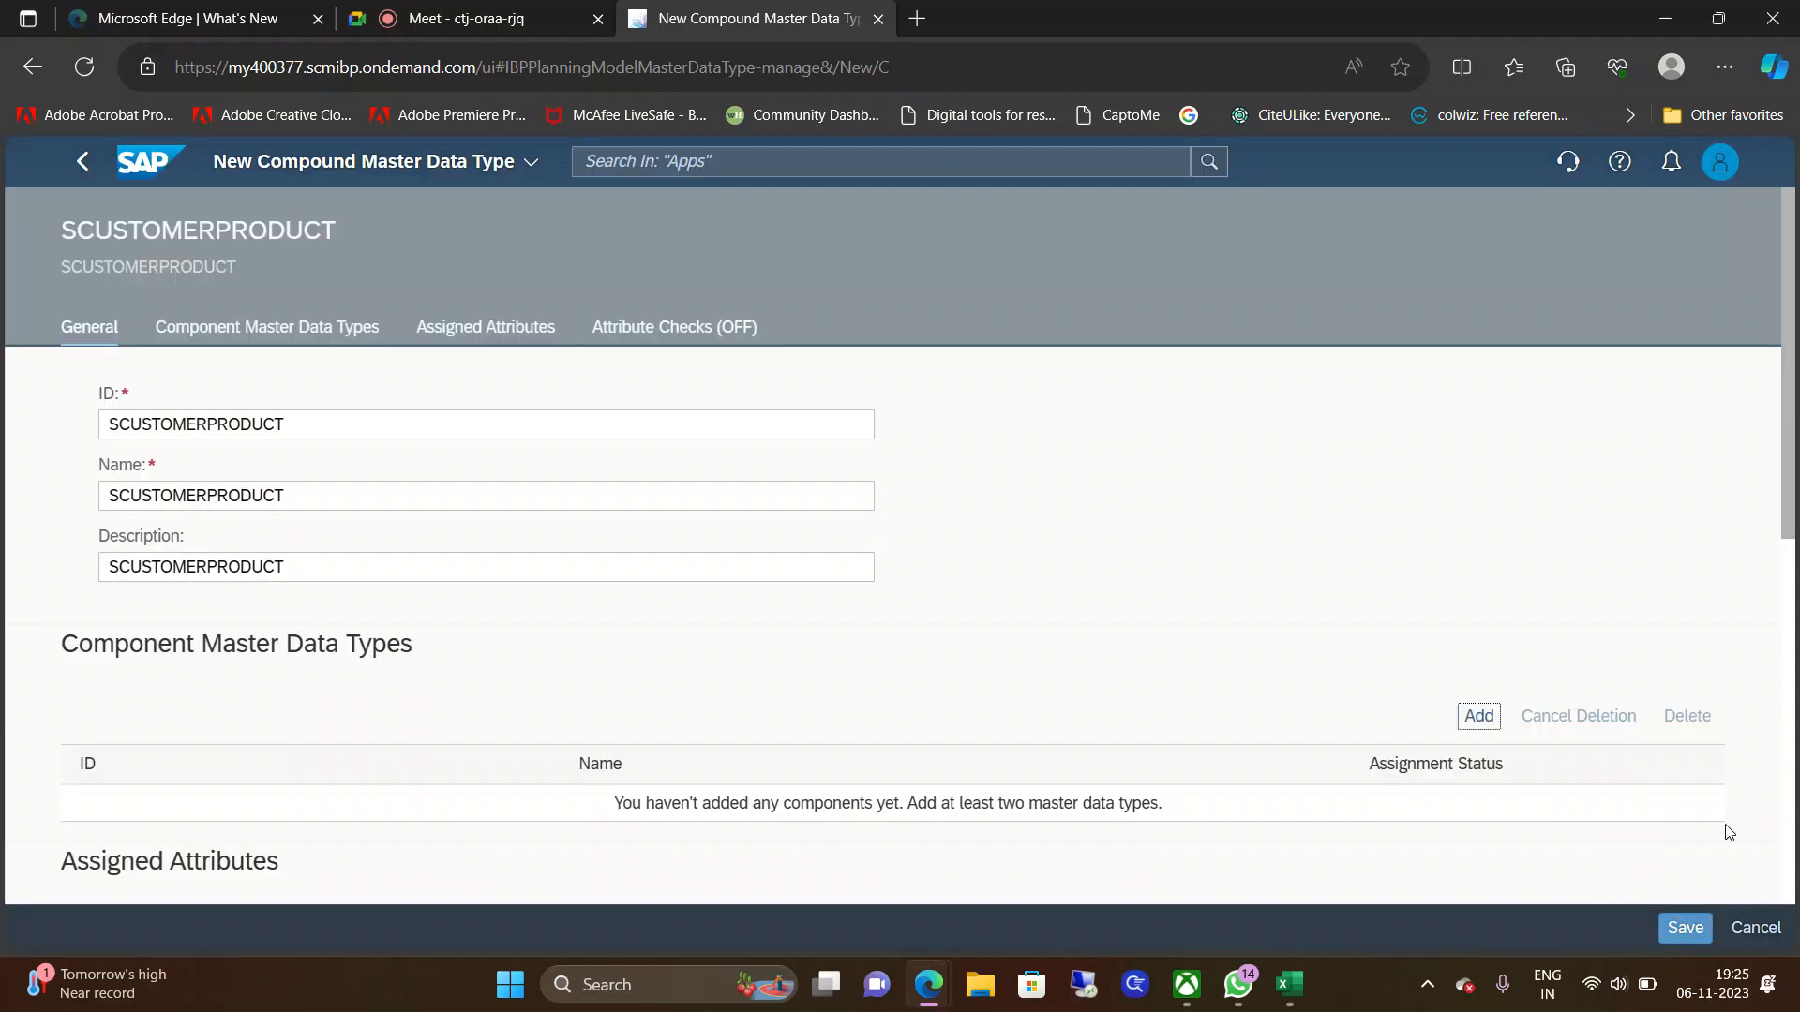
# Step: Assign the attributes SPRDID01 and SCUSTID01 to the compound master data type SCUSTOMERPRODUCT
pyautogui.scroll(-3, 899, 590)
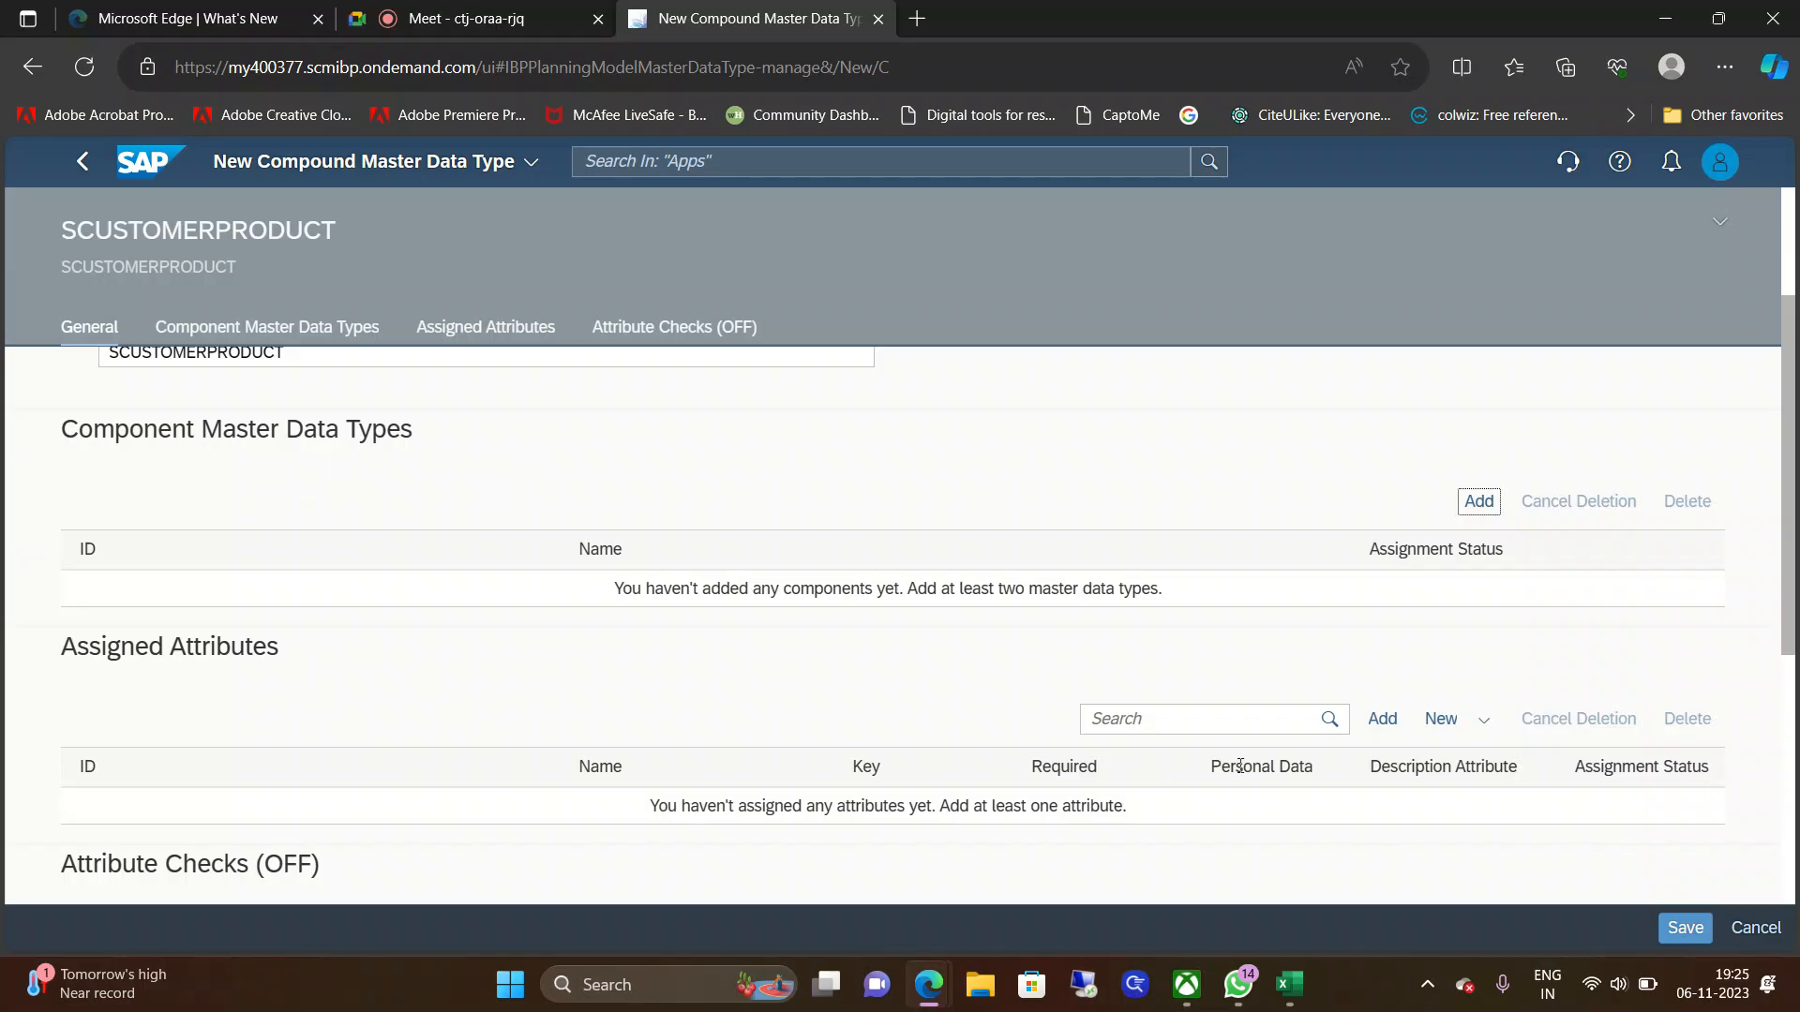
pyautogui.click(1383, 720)
pyautogui.click(464, 232)
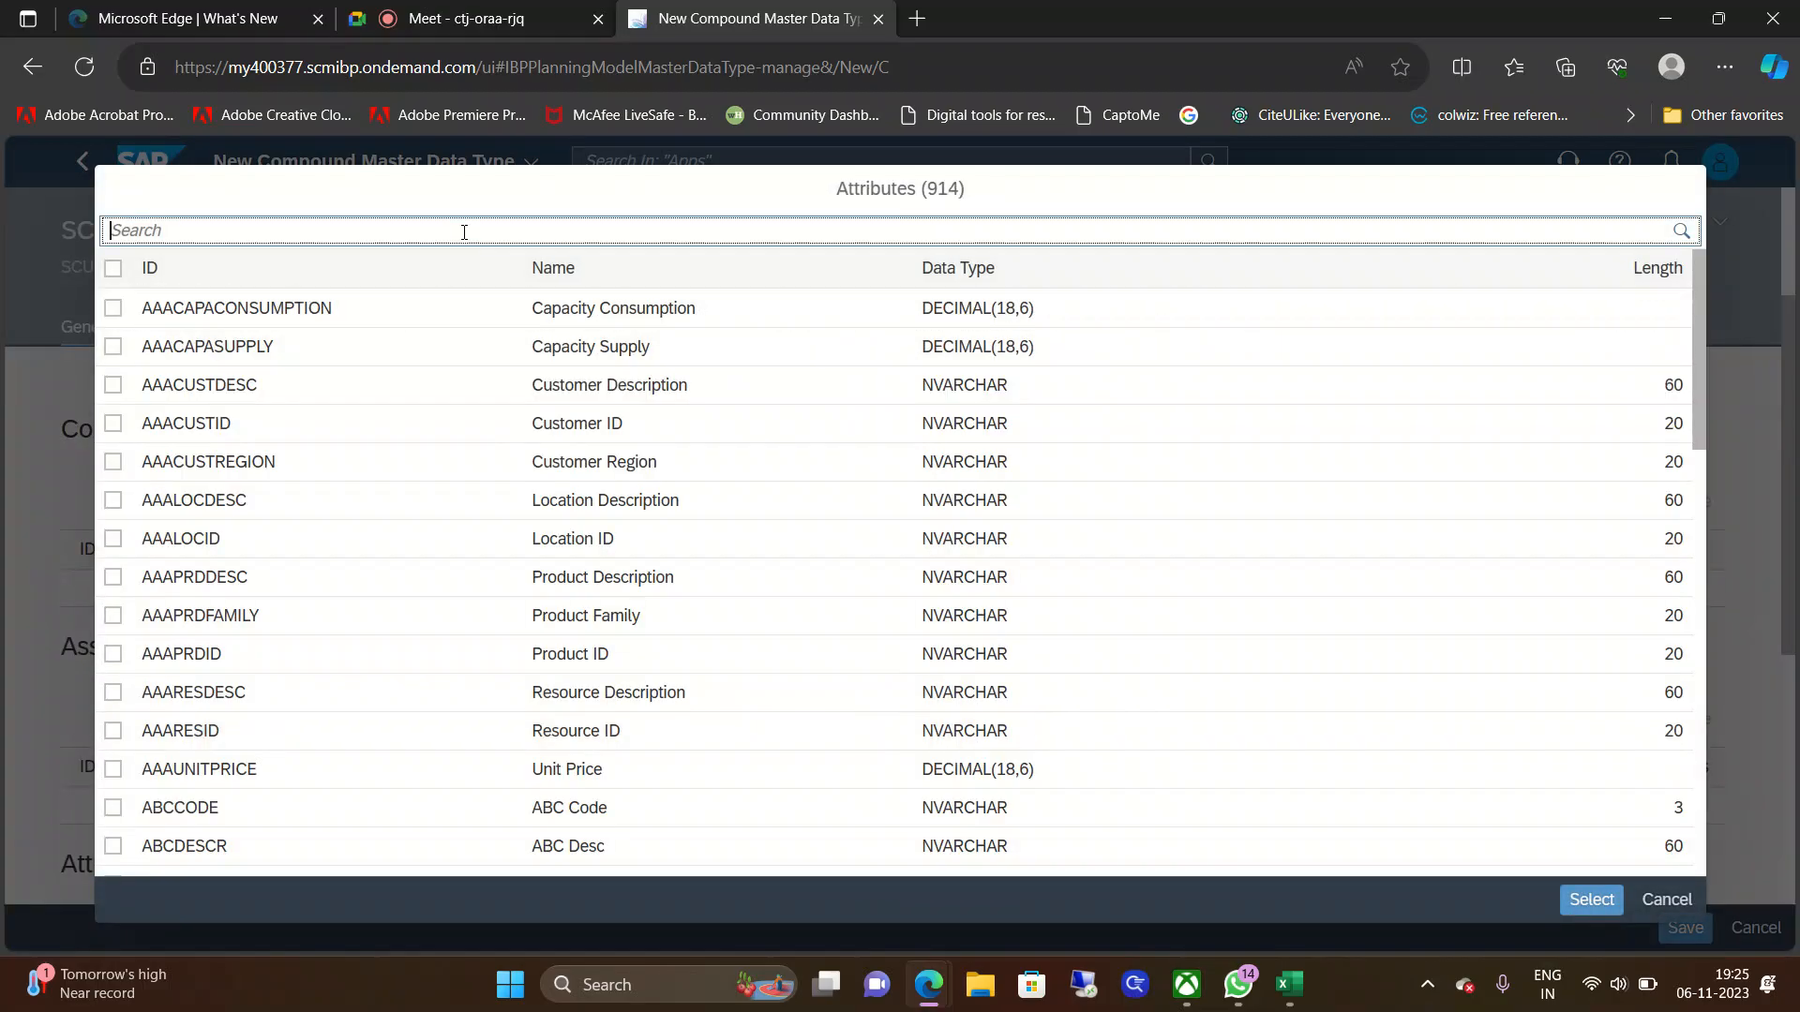
pyautogui.write('sprd')
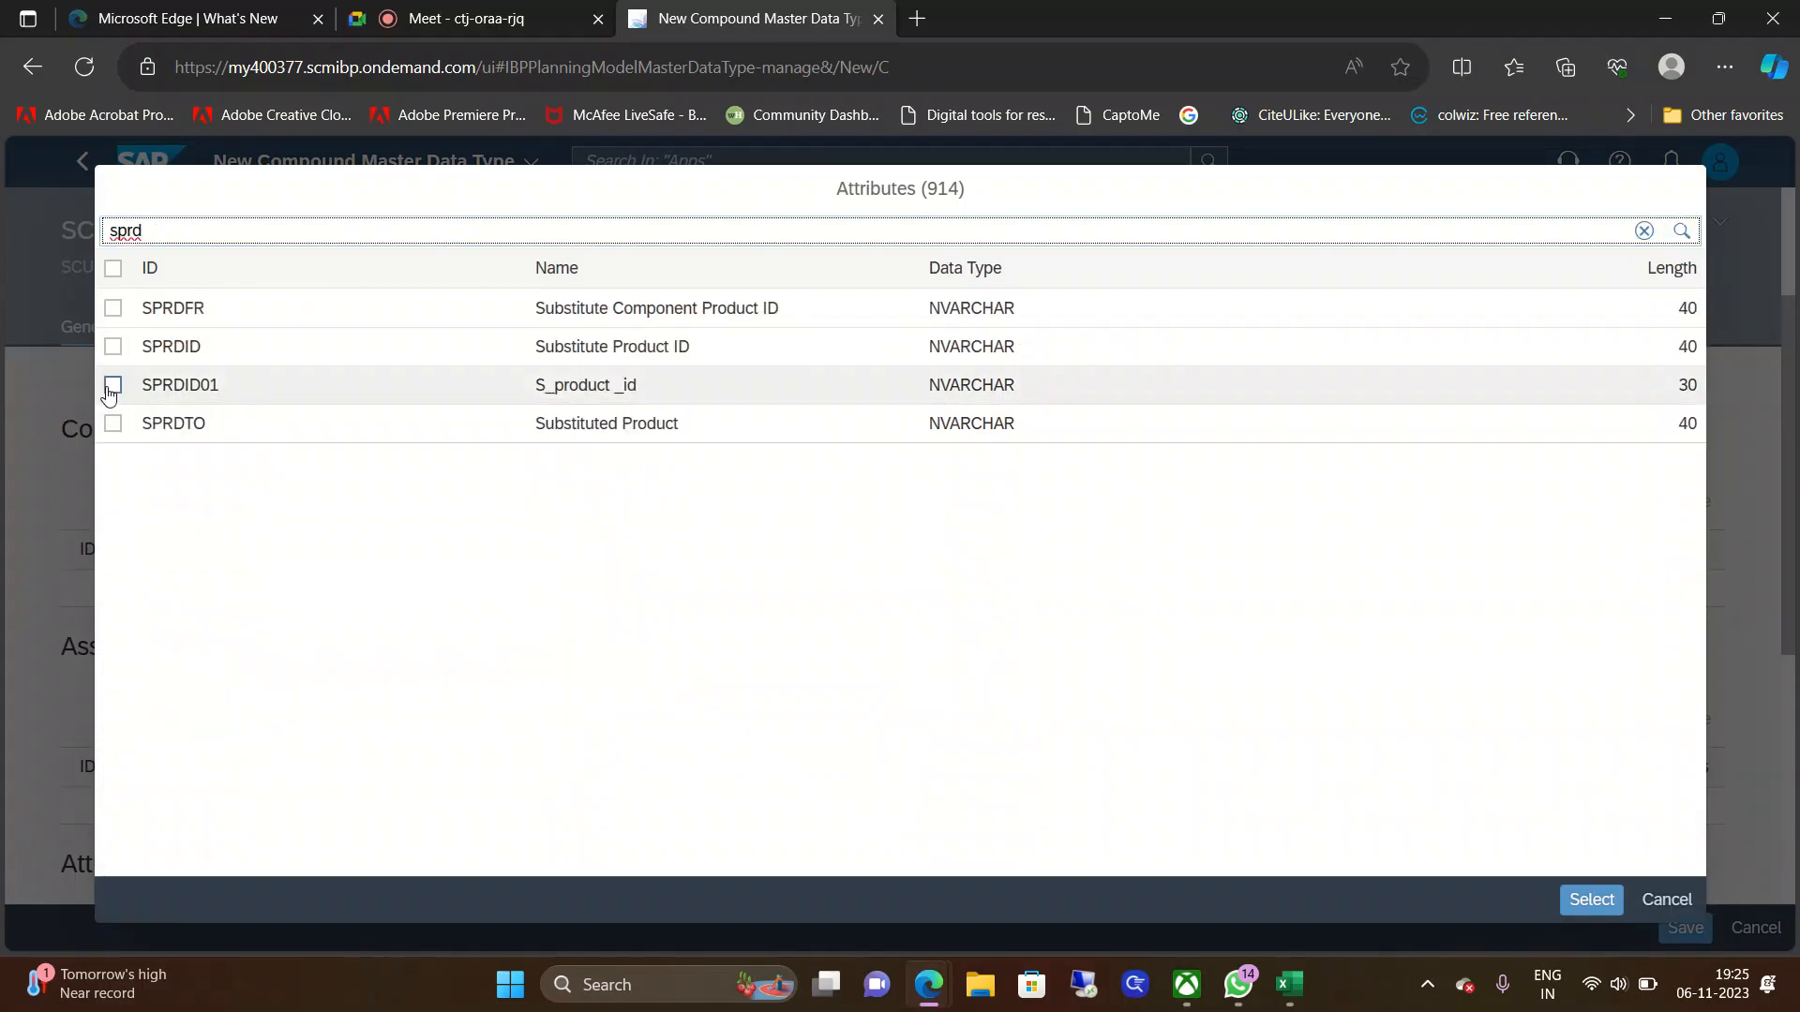
pyautogui.click(112, 385)
pyautogui.click(159, 235)
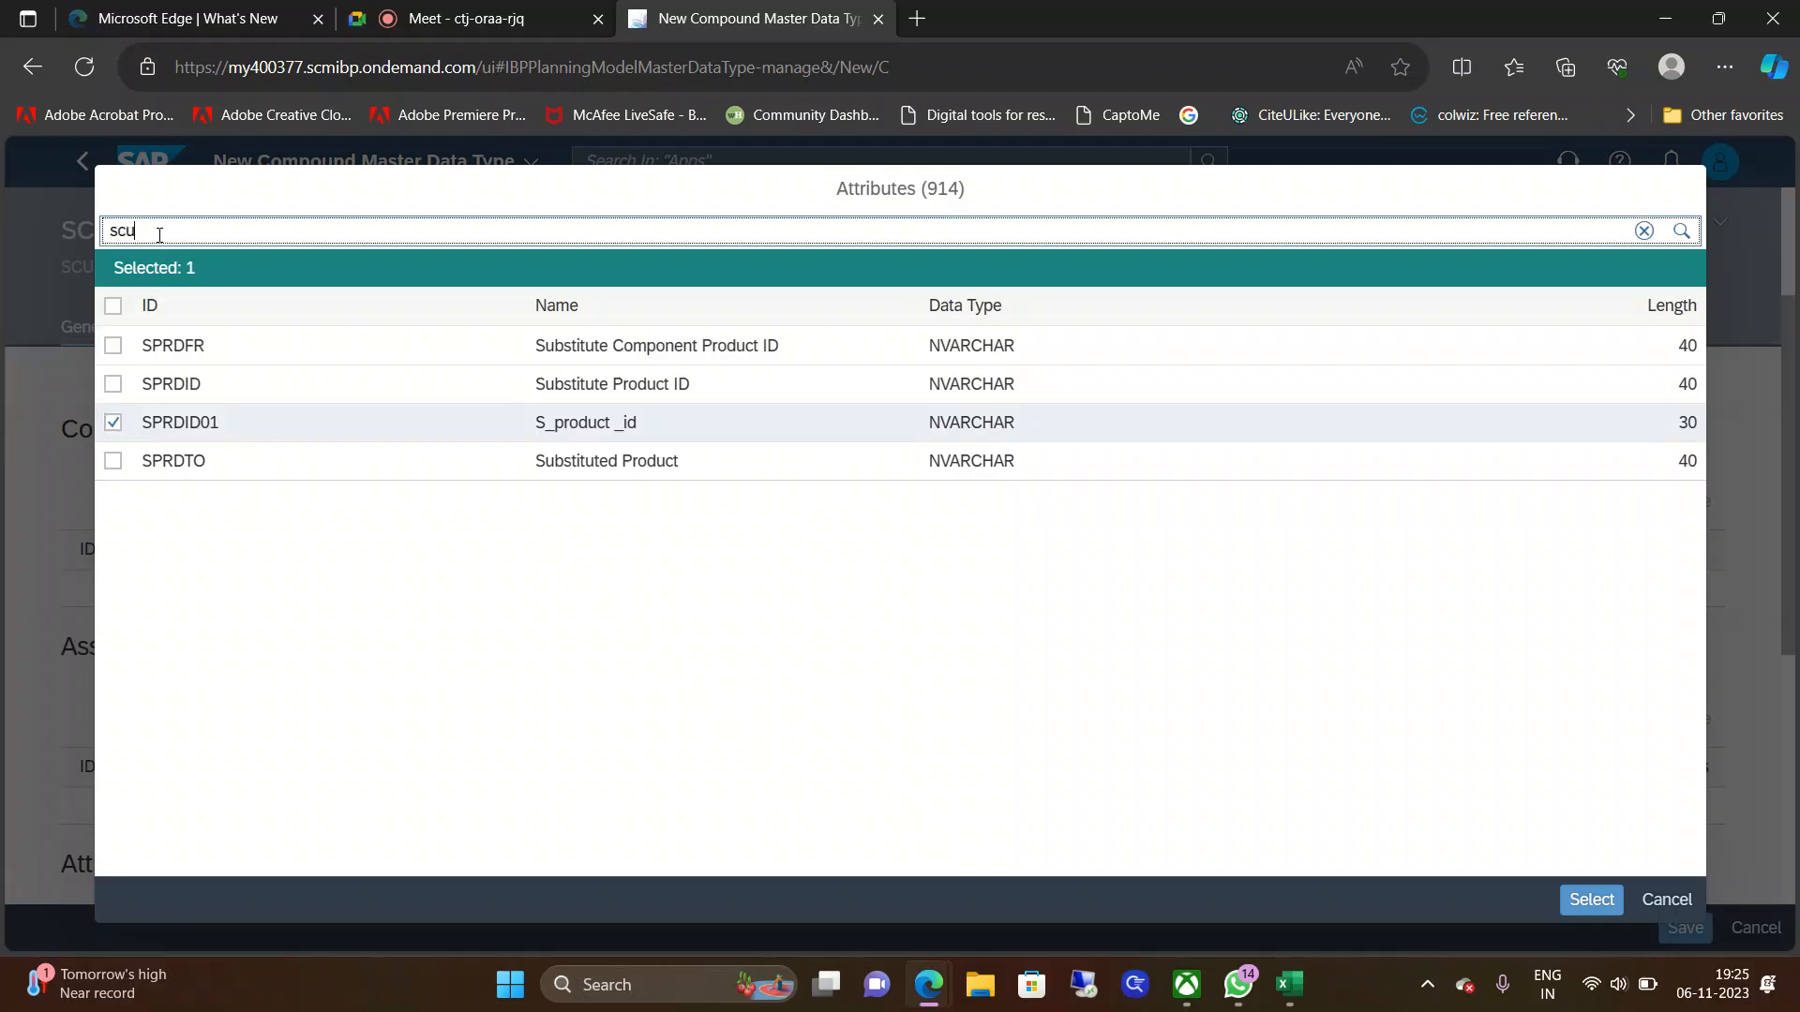
pyautogui.press('Return')
pyautogui.click(113, 346)
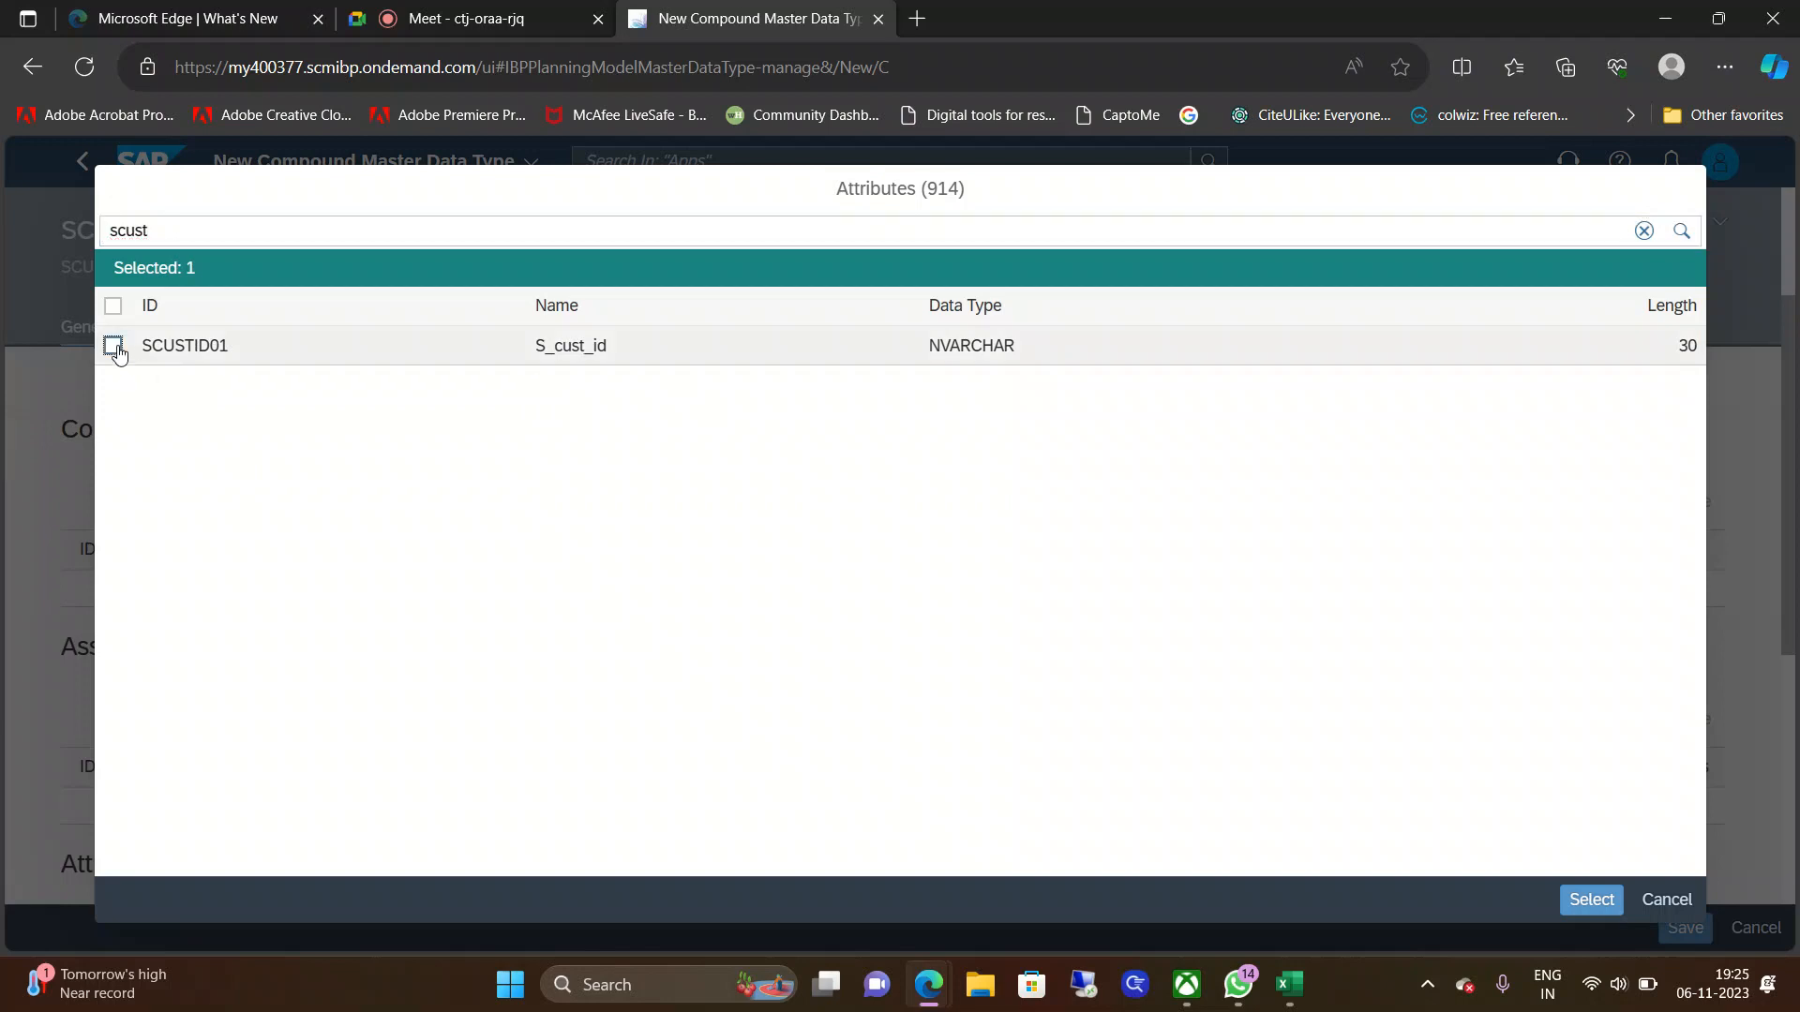
pyautogui.click(1593, 902)
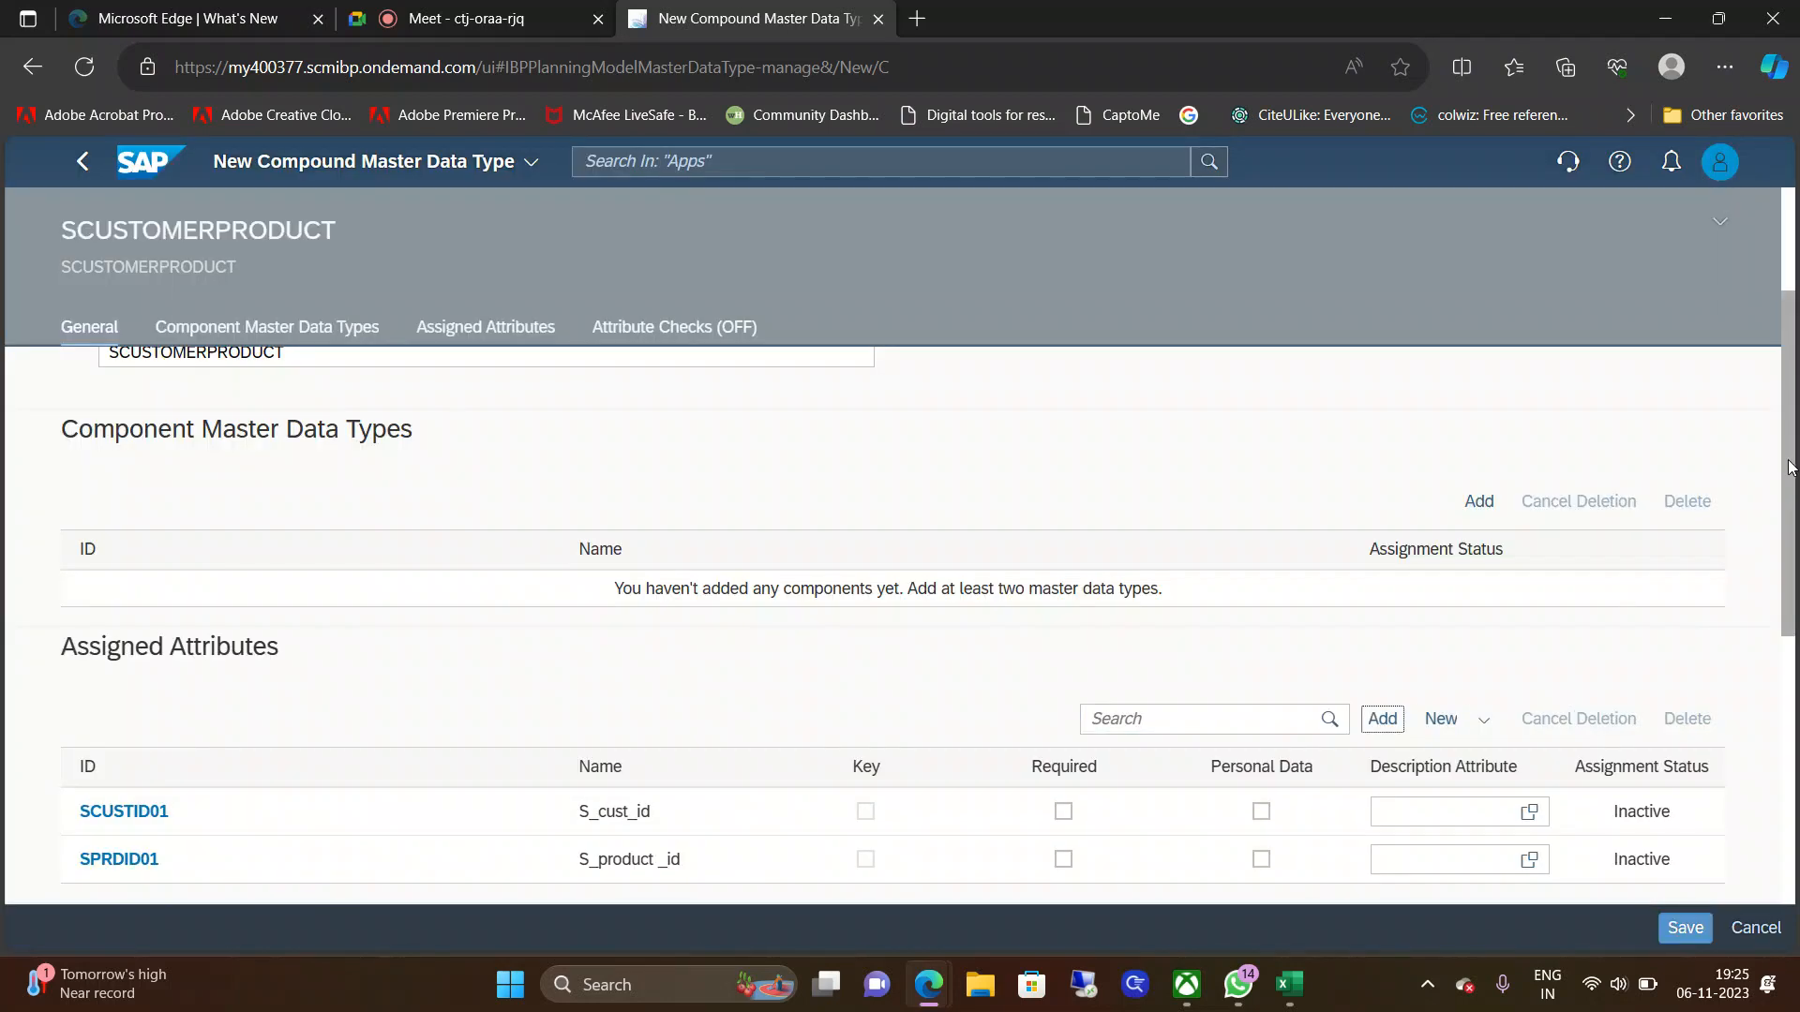
pyautogui.scroll(-3, 1791, 466)
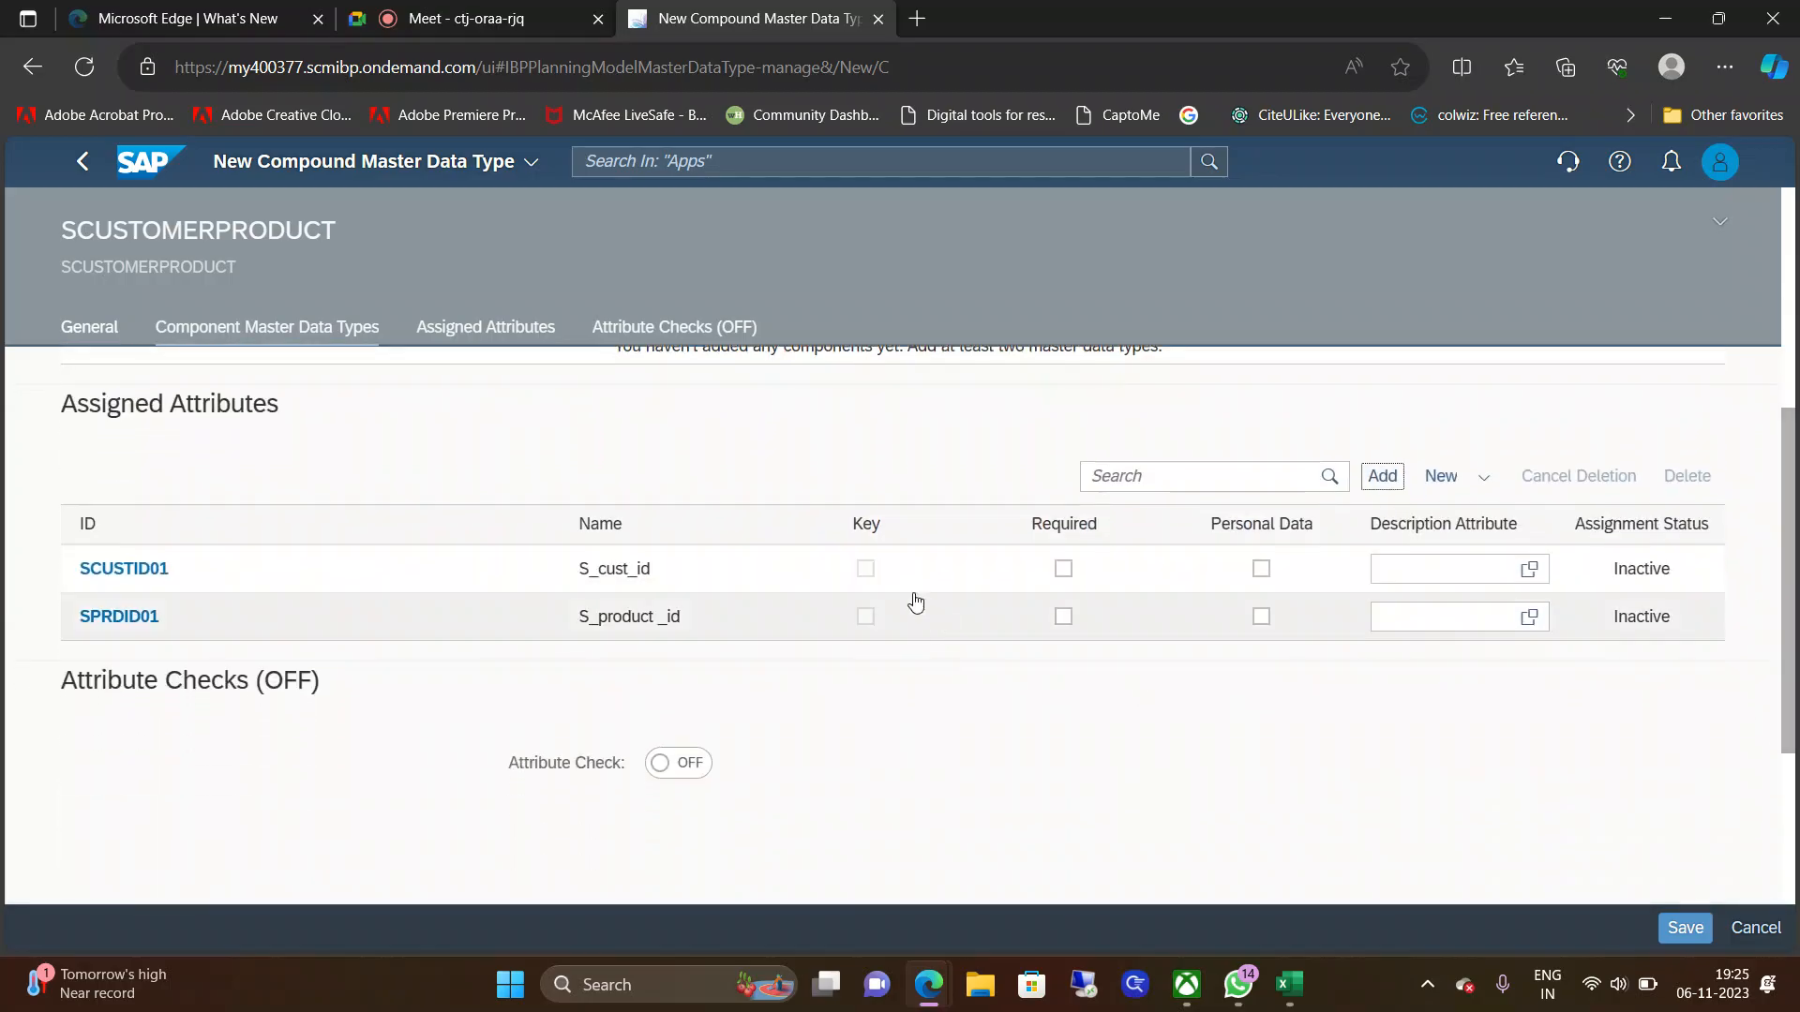
pyautogui.click(860, 582)
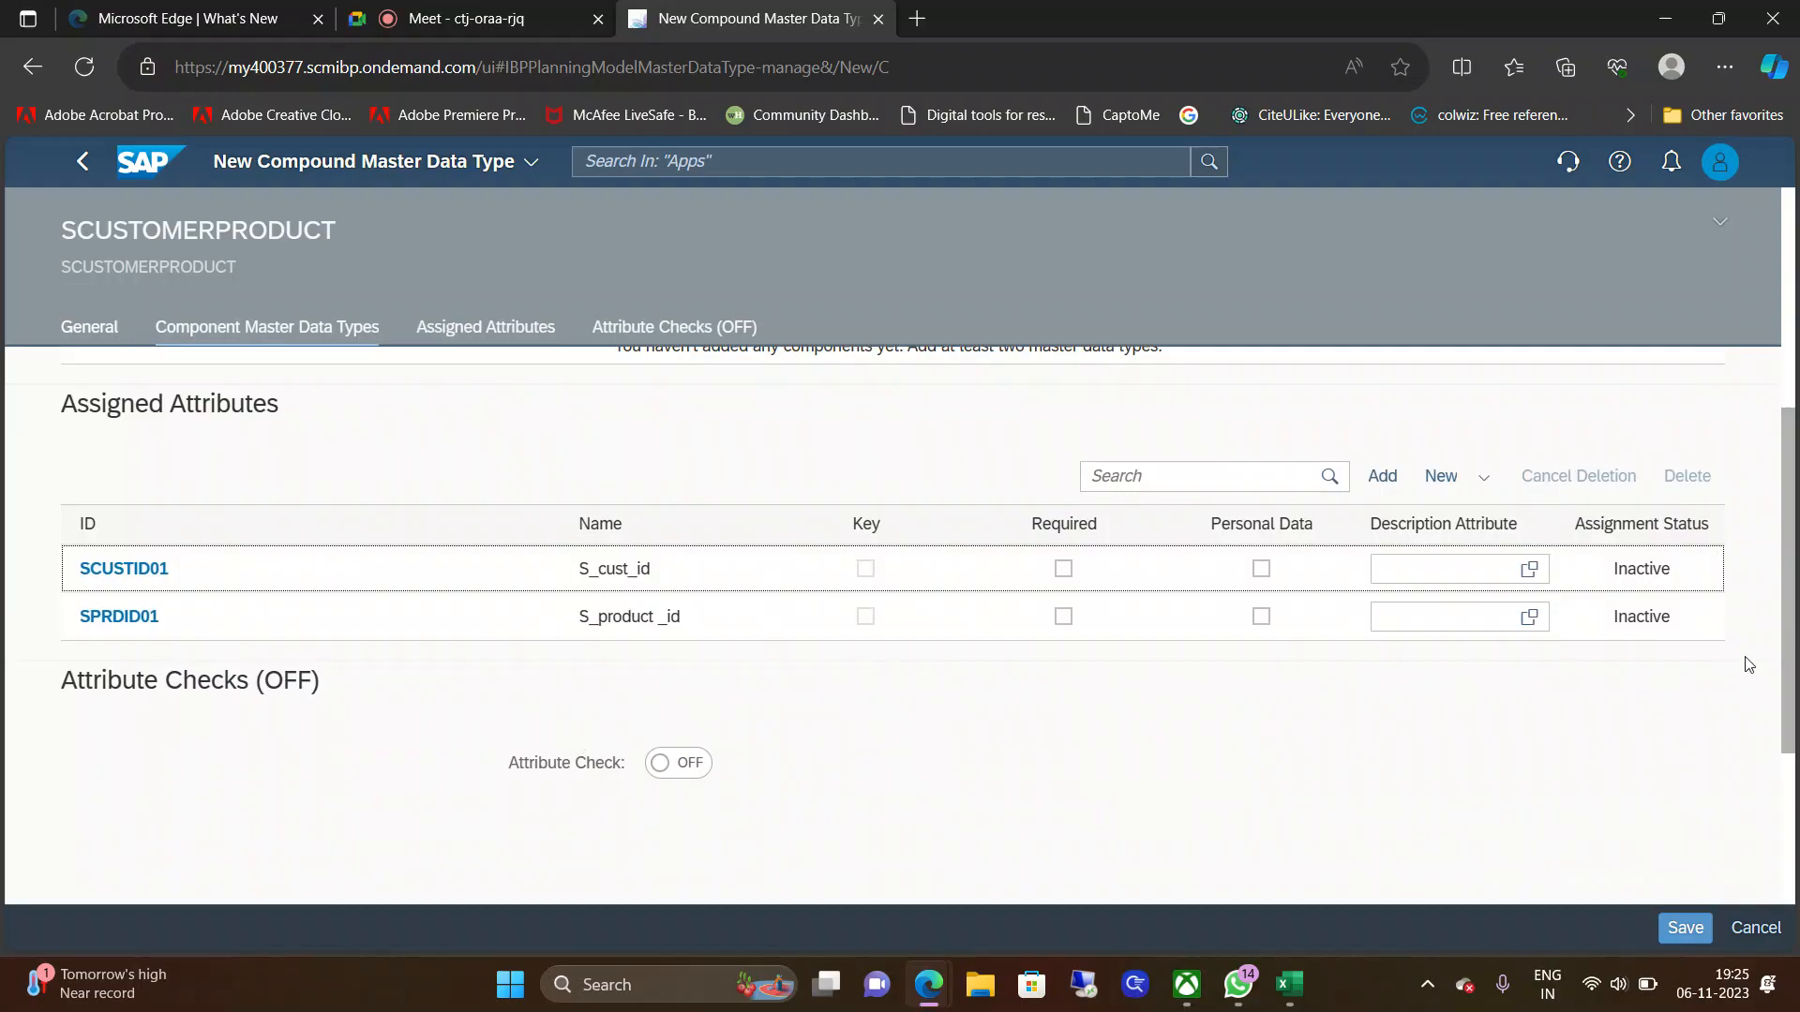
# Step: Add the simple master data type SPRODUCT as a component of SCUSTOMERPRODUCT
pyautogui.moveTo(1797, 628); pyautogui.dragTo(1789, 392)
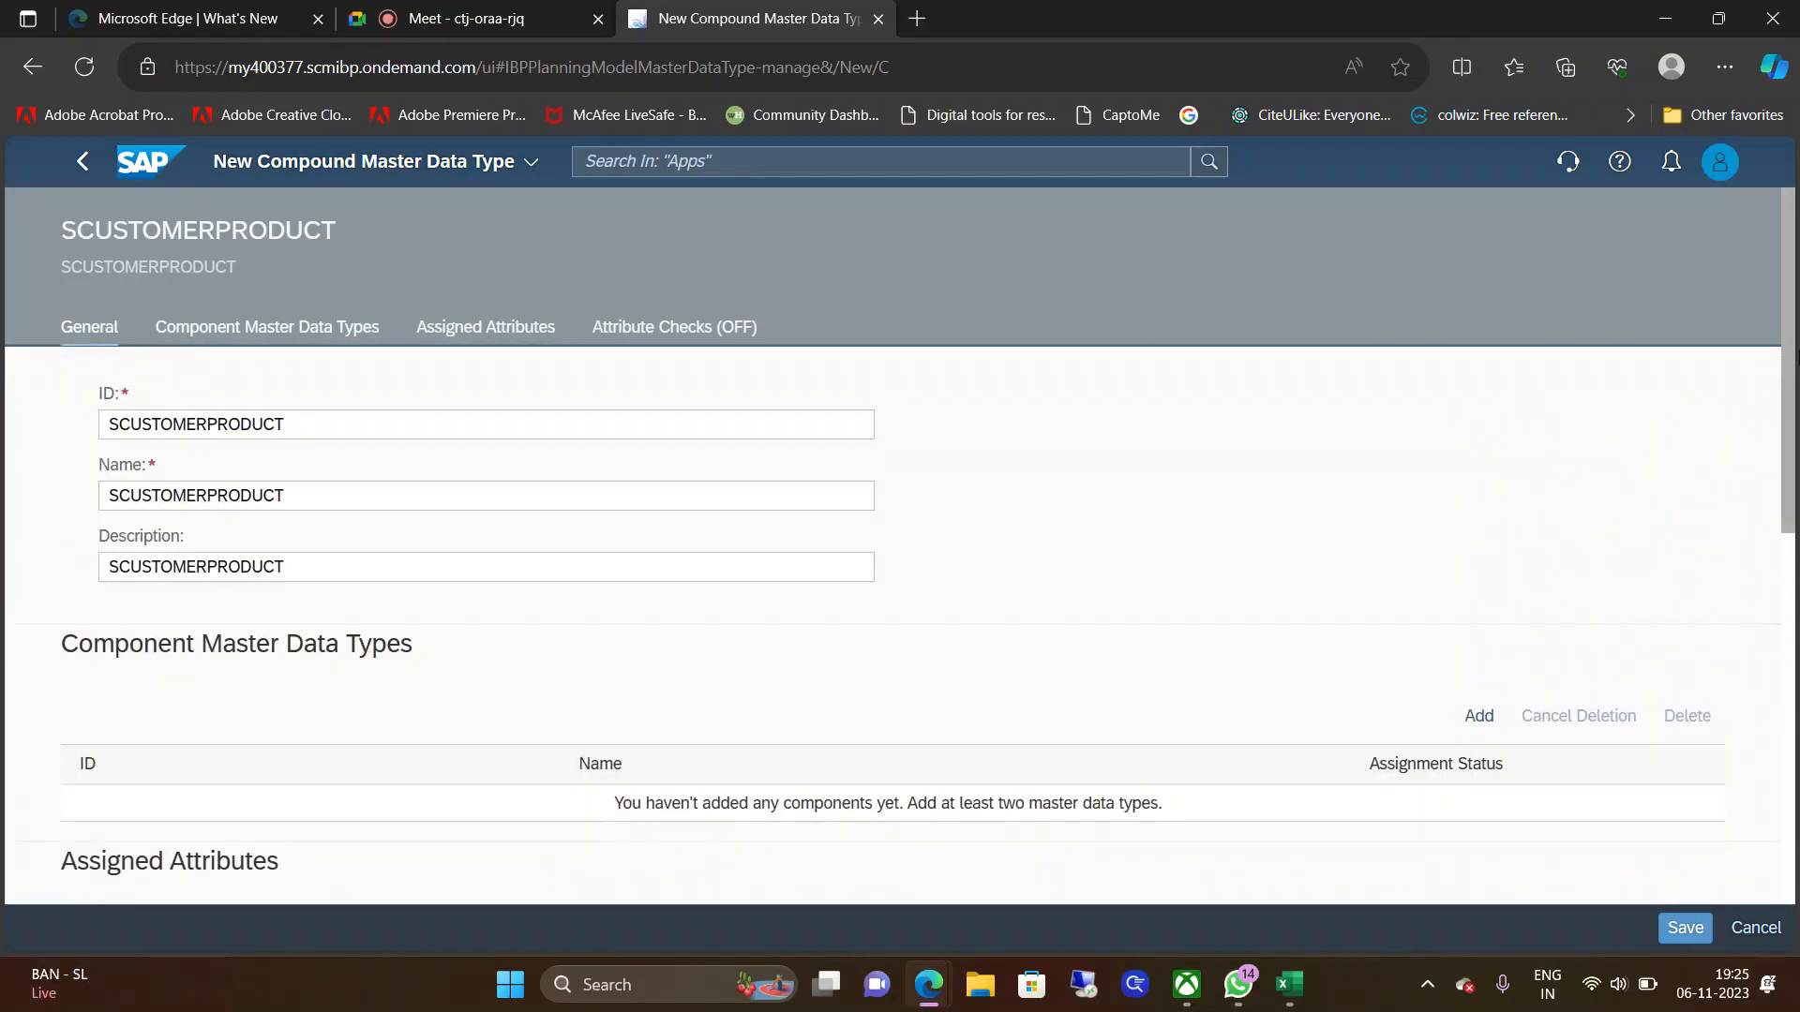
pyautogui.click(1479, 717)
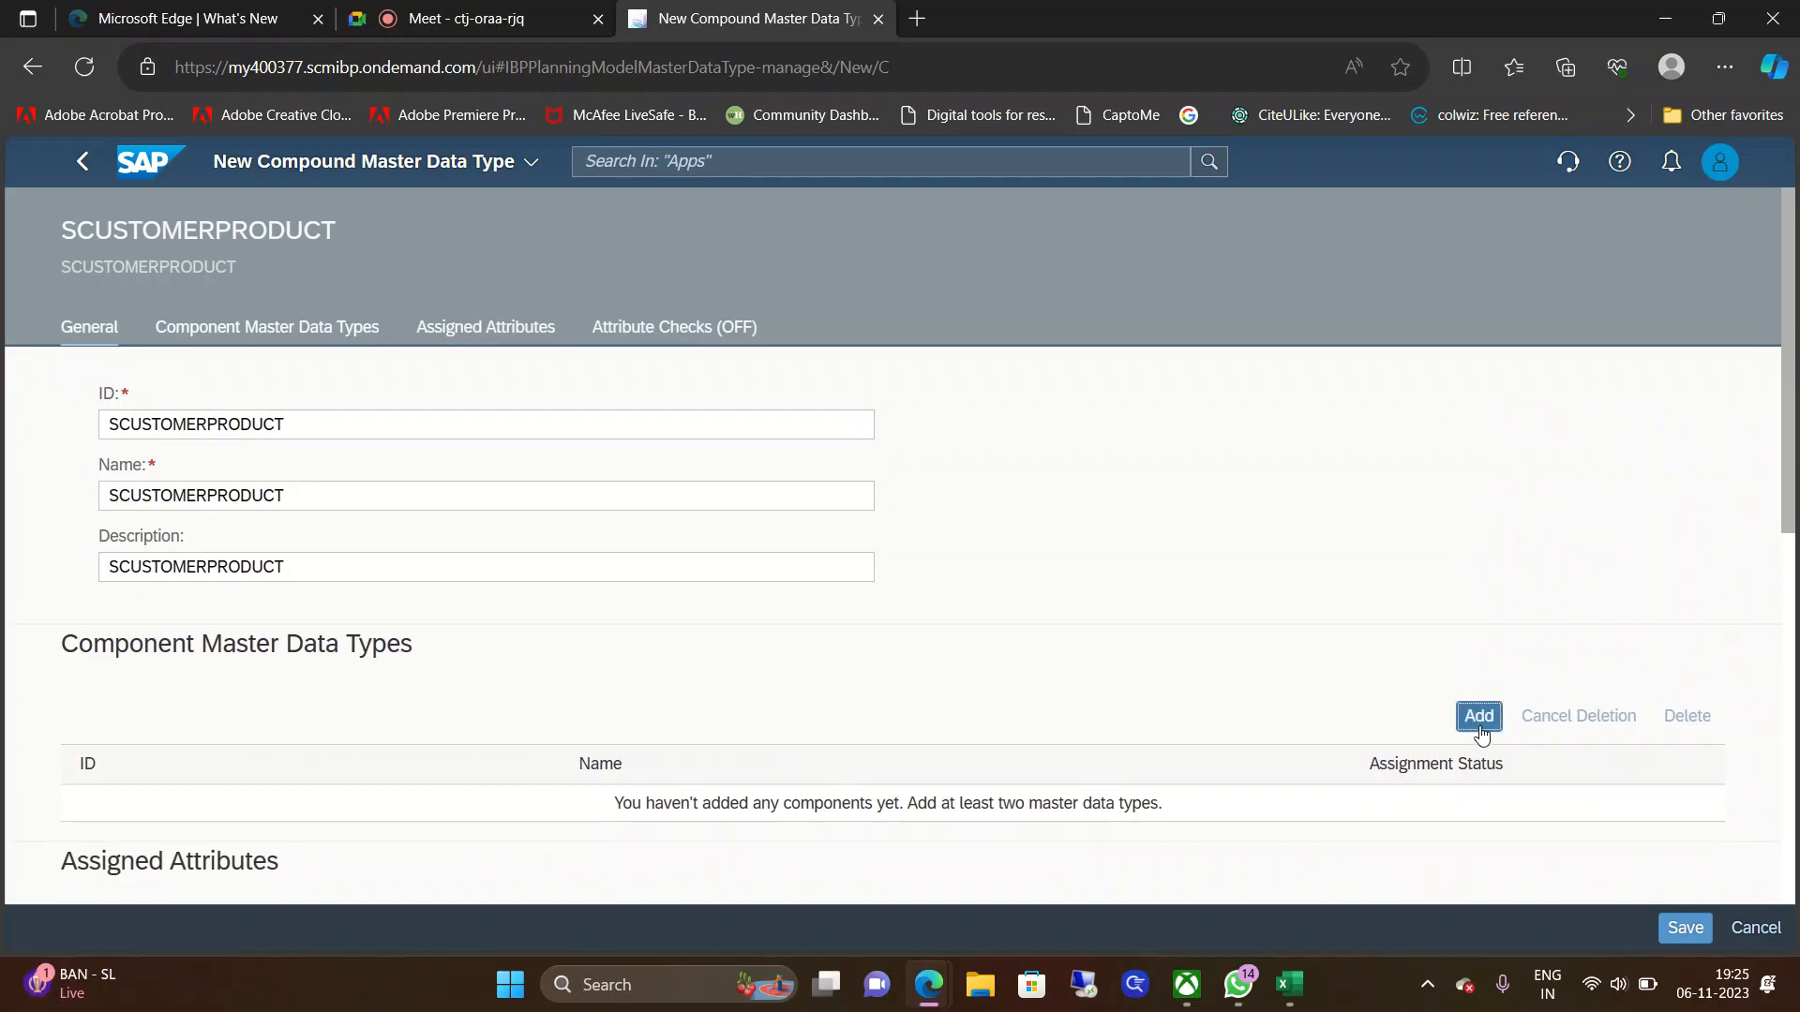
pyautogui.click(452, 231)
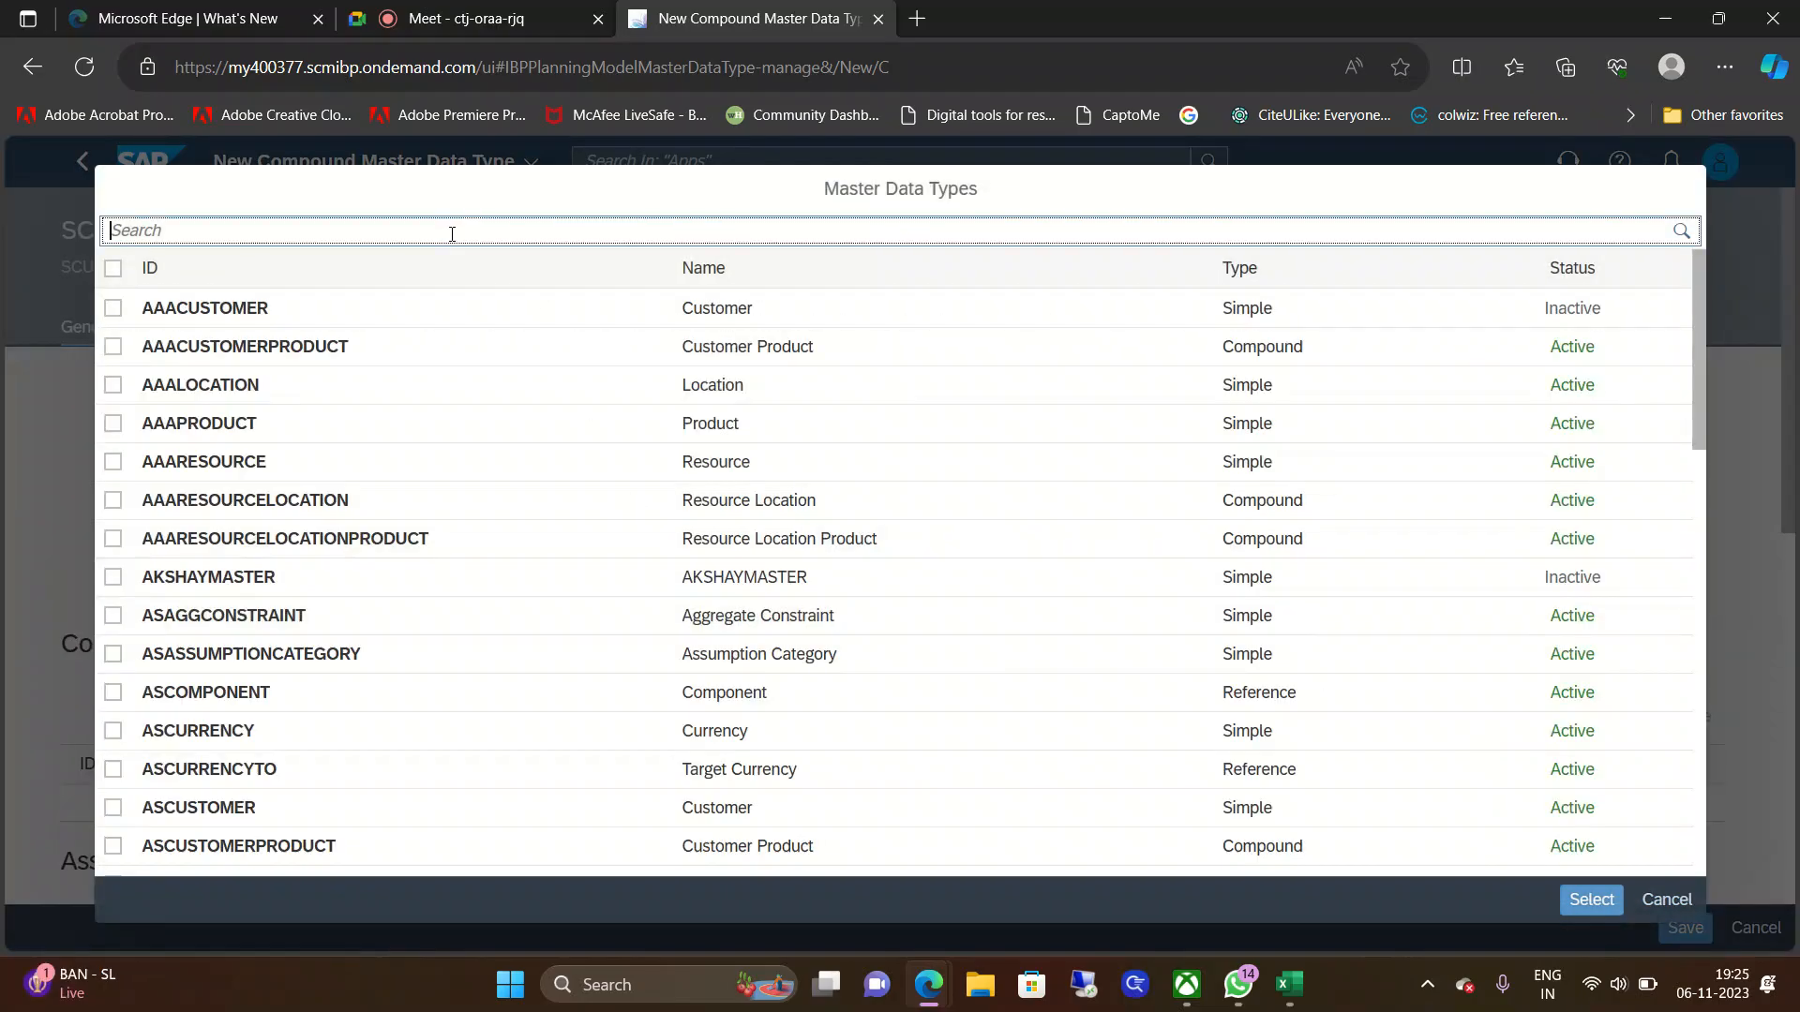
pyautogui.write('sproduct')
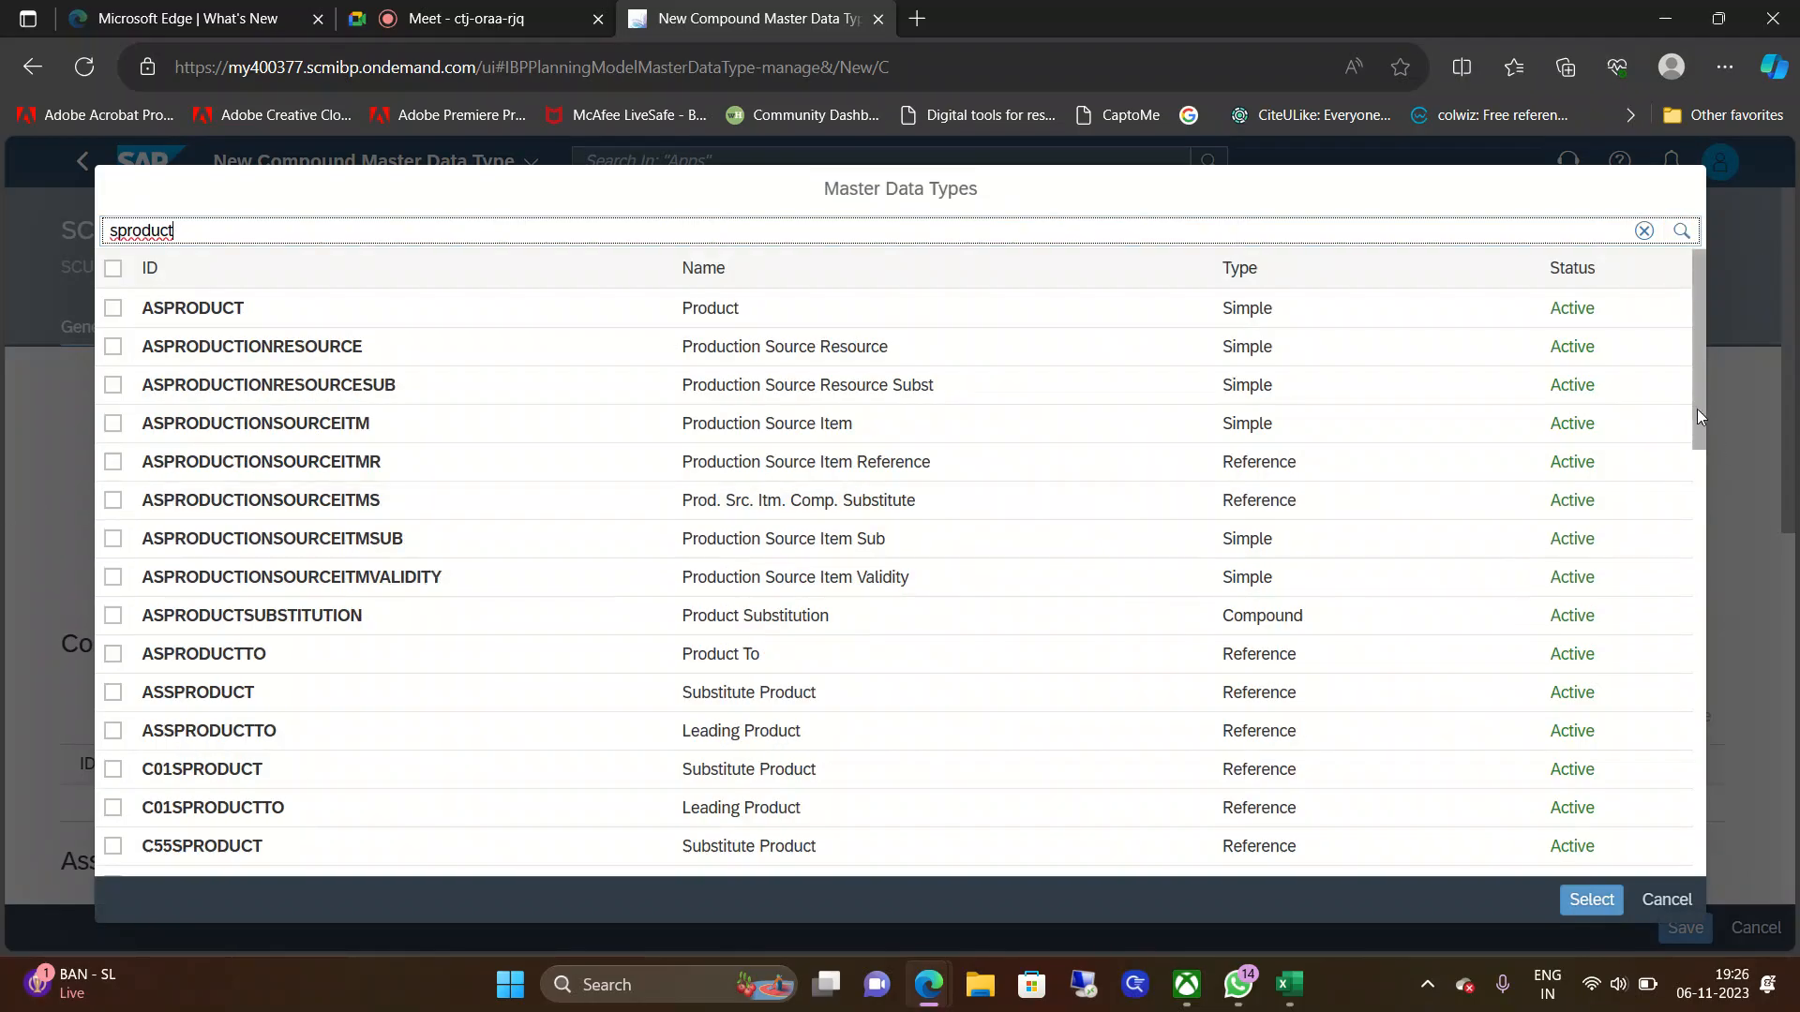
pyautogui.scroll(-10, 1700, 415)
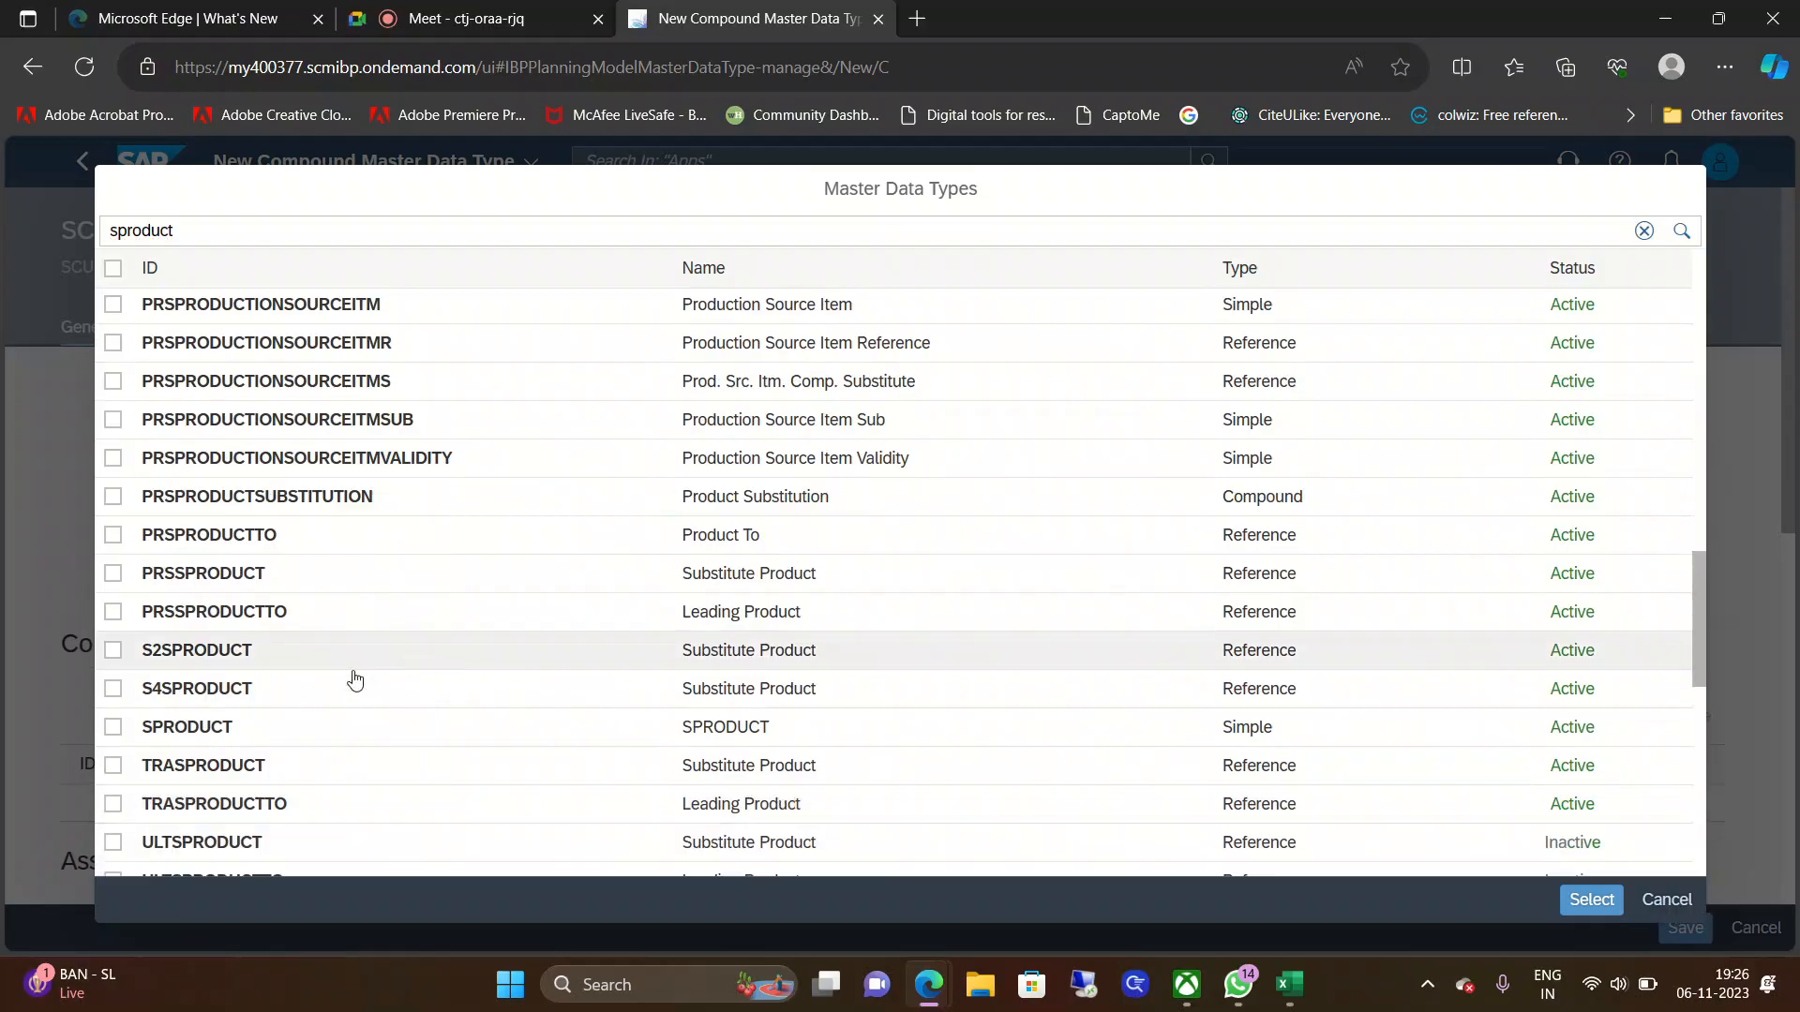
pyautogui.click(112, 728)
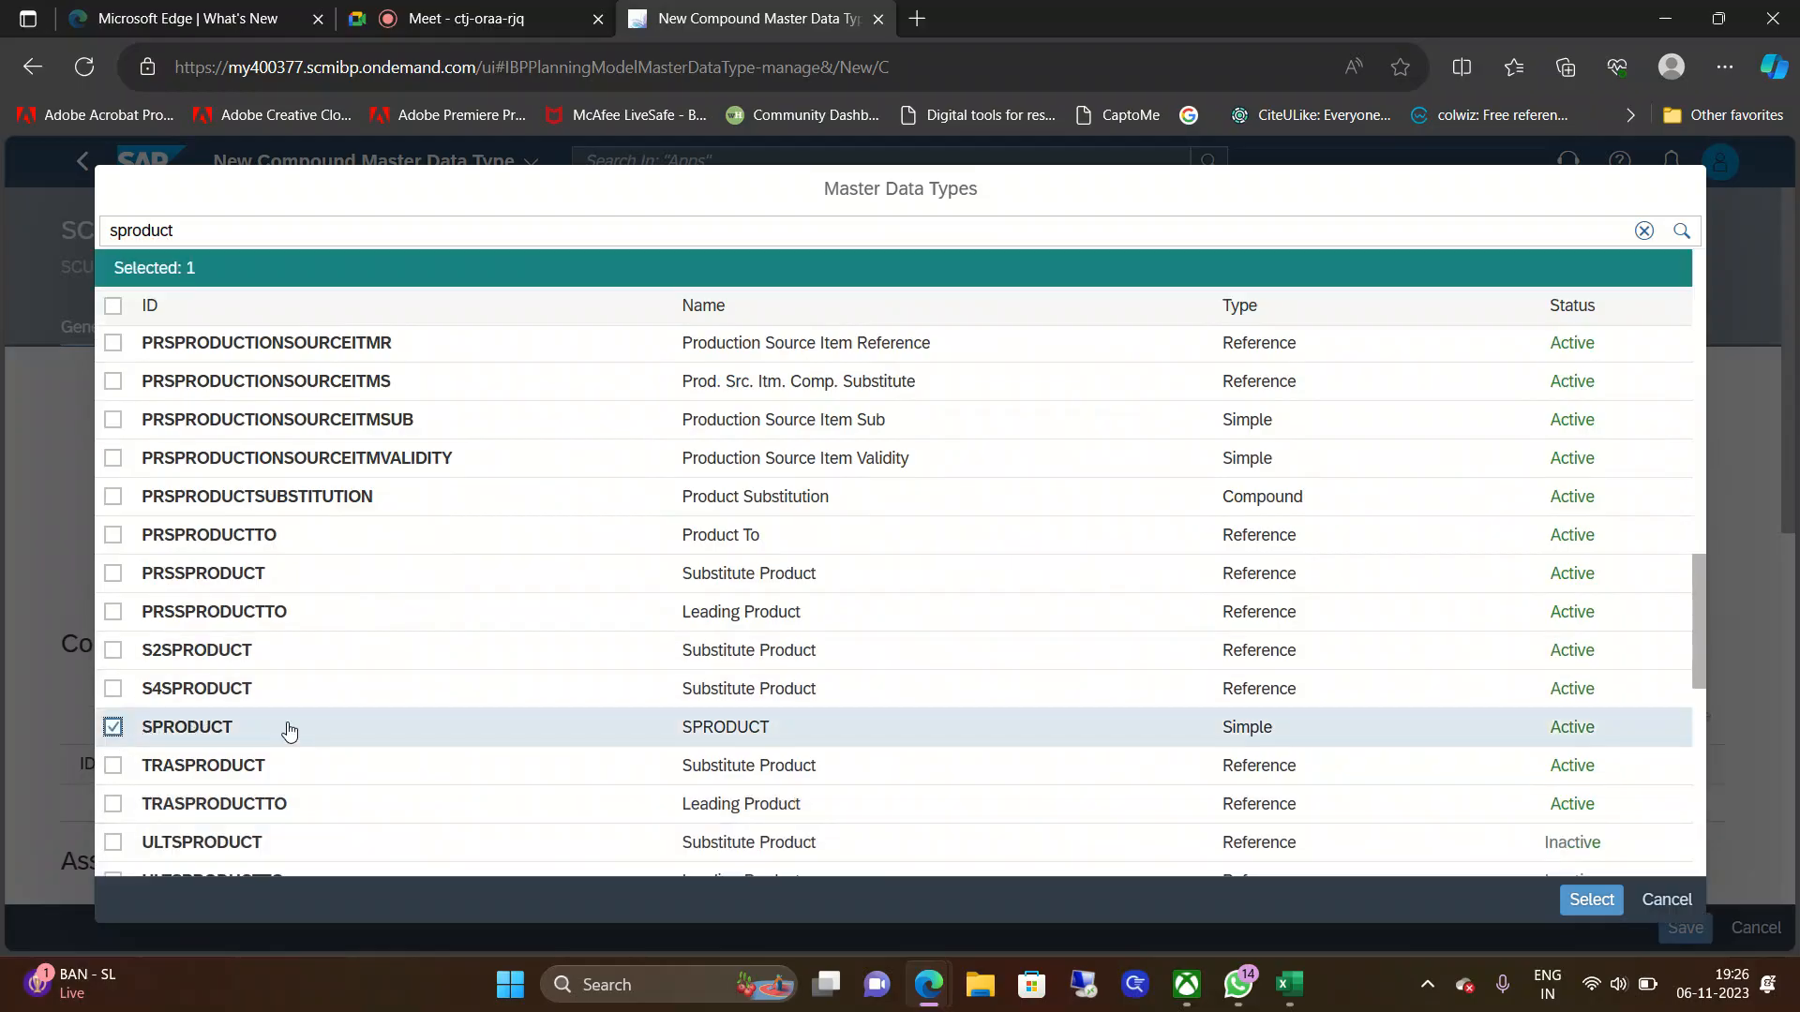
pyautogui.click(1604, 900)
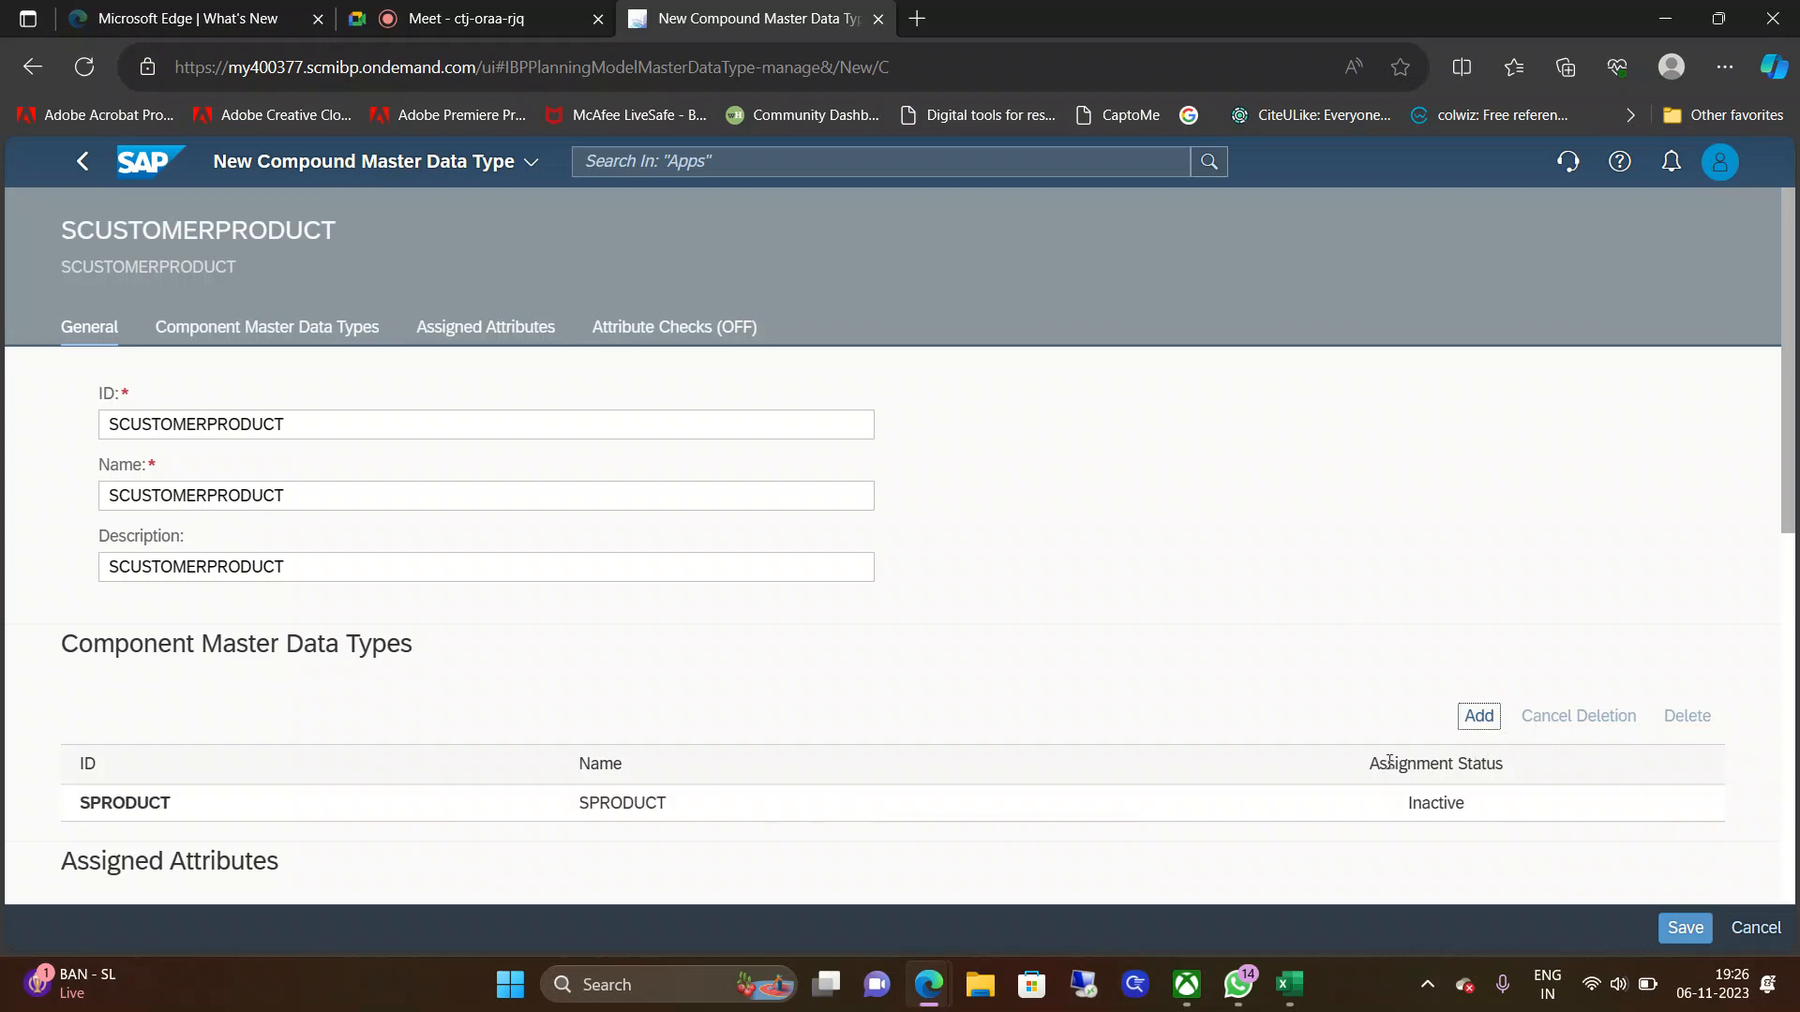
# Step: Add the simple master data type SCUSTOMER as a second component of SCUSTOMERPRODUCT
pyautogui.click(1478, 715)
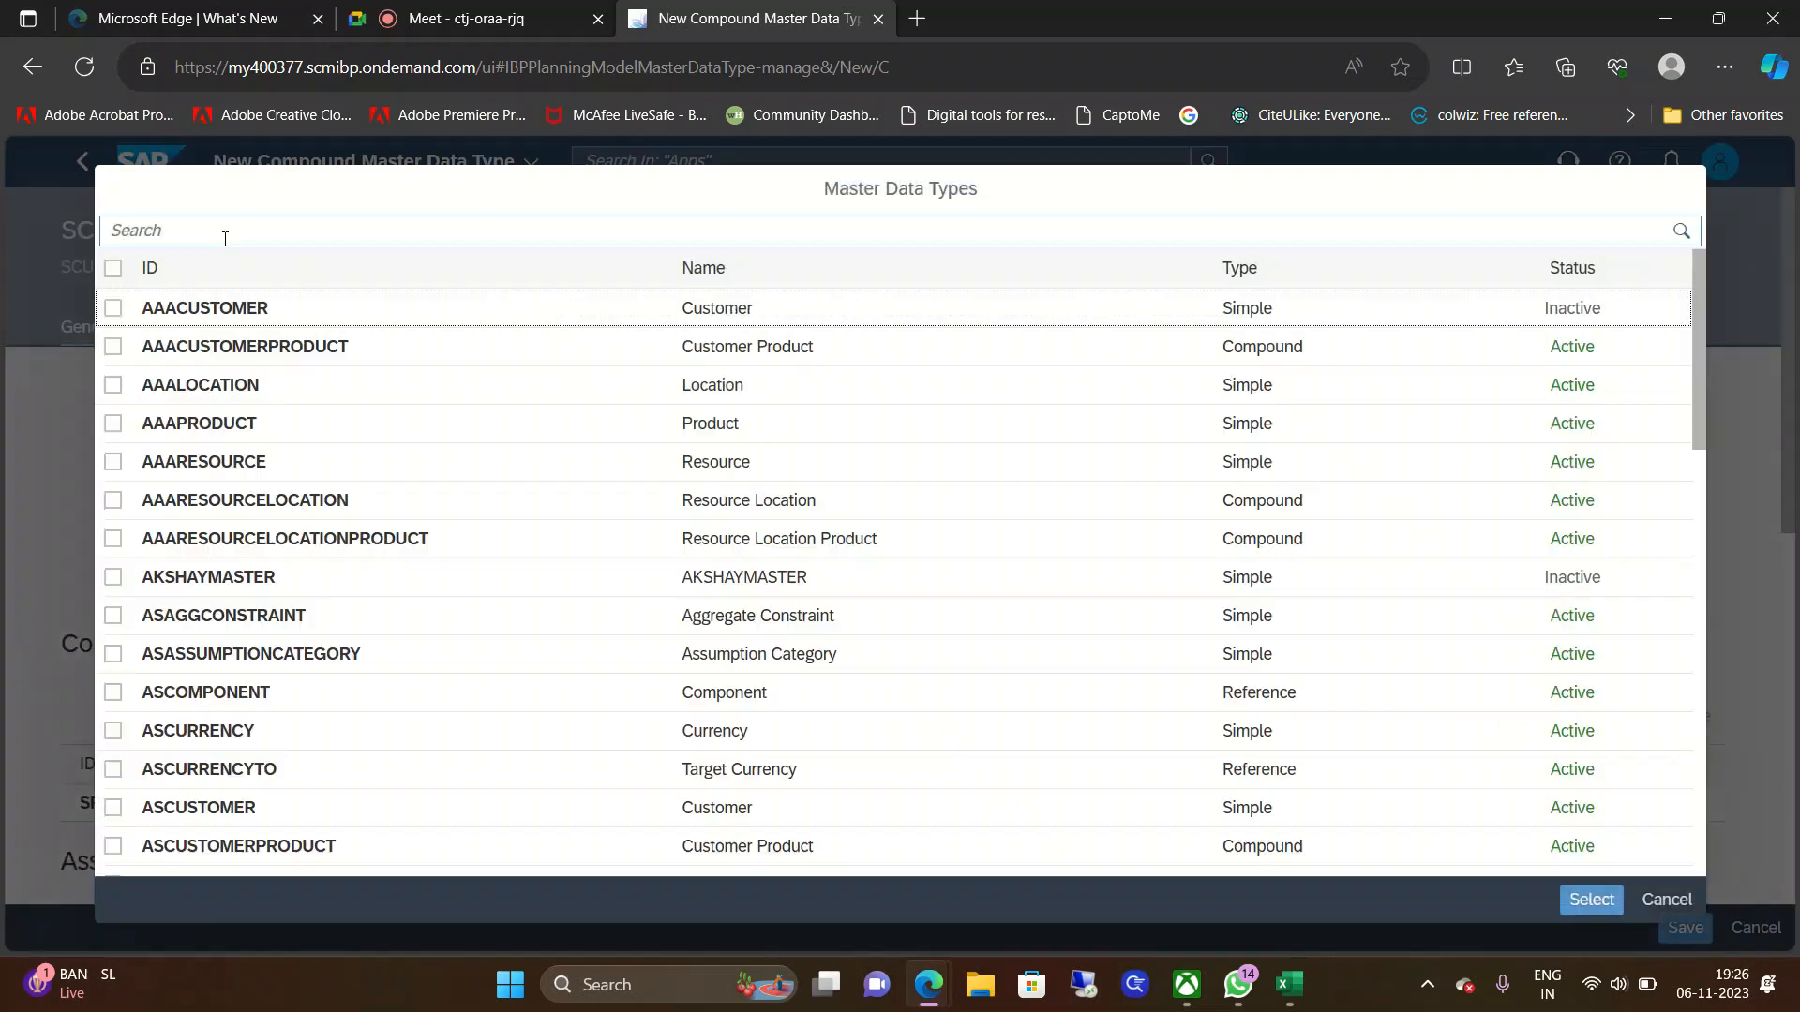
pyautogui.click(230, 235)
pyautogui.write('scust')
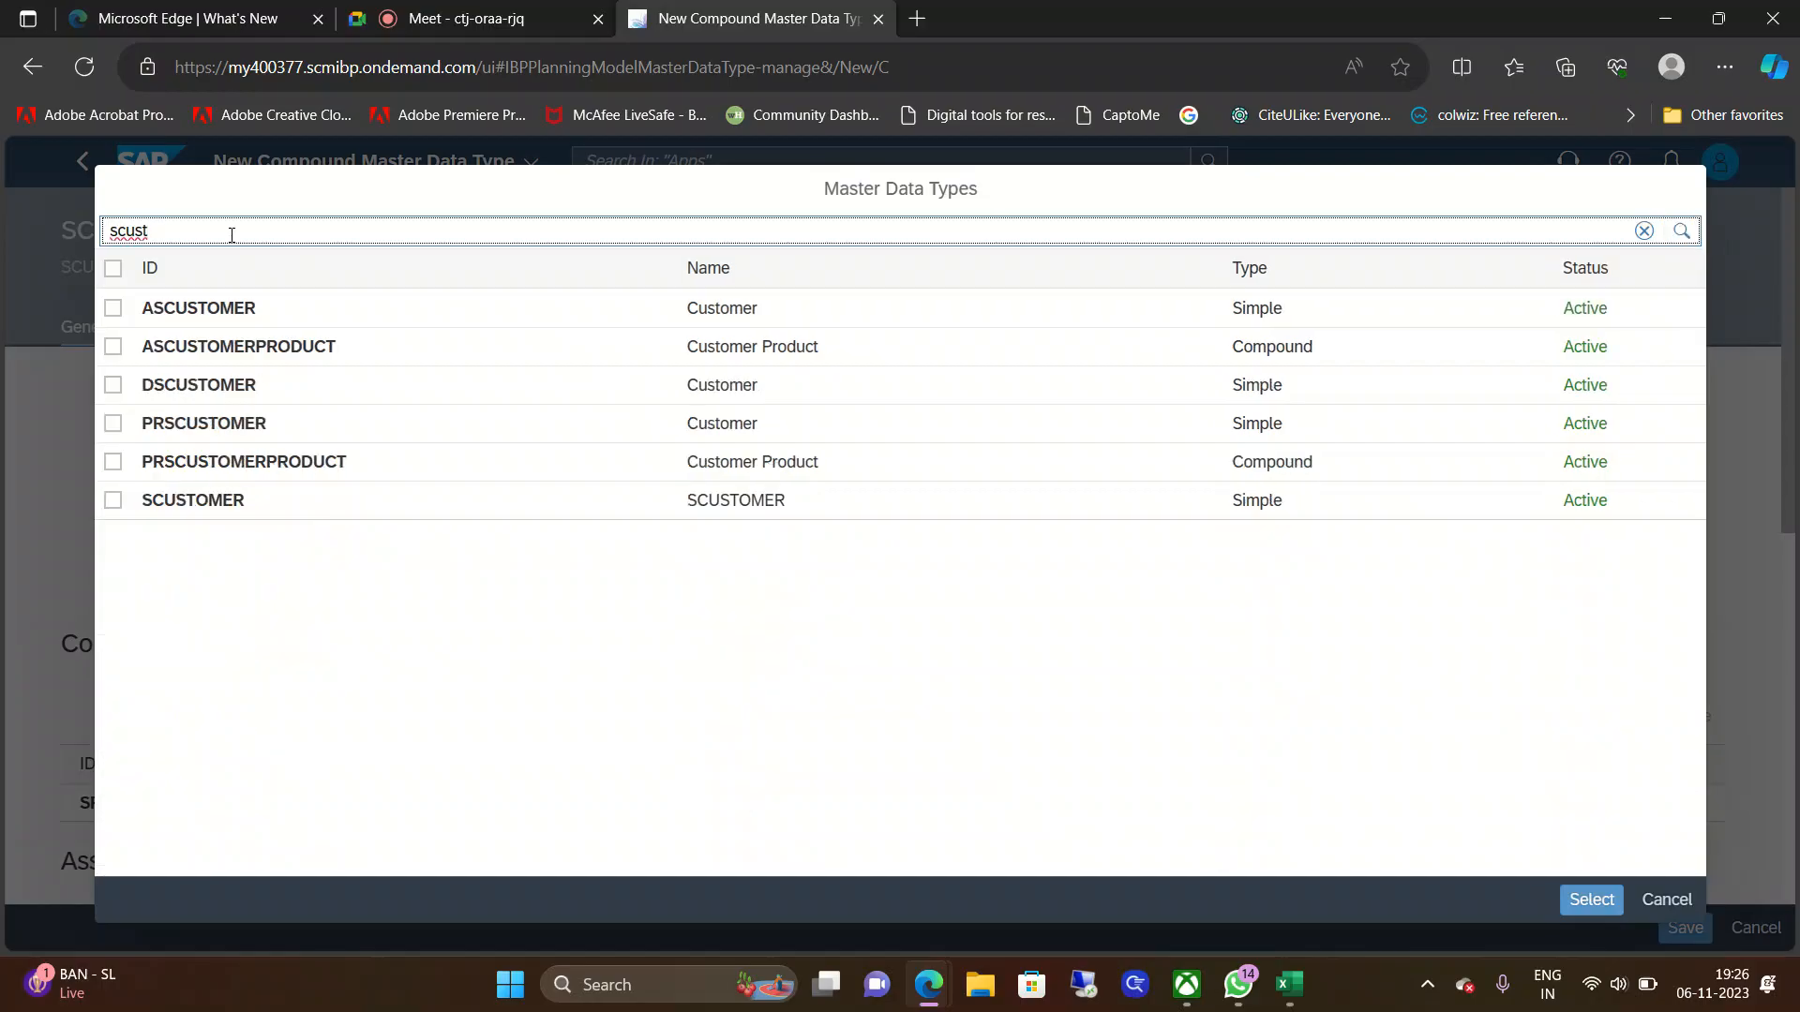
pyautogui.click(112, 502)
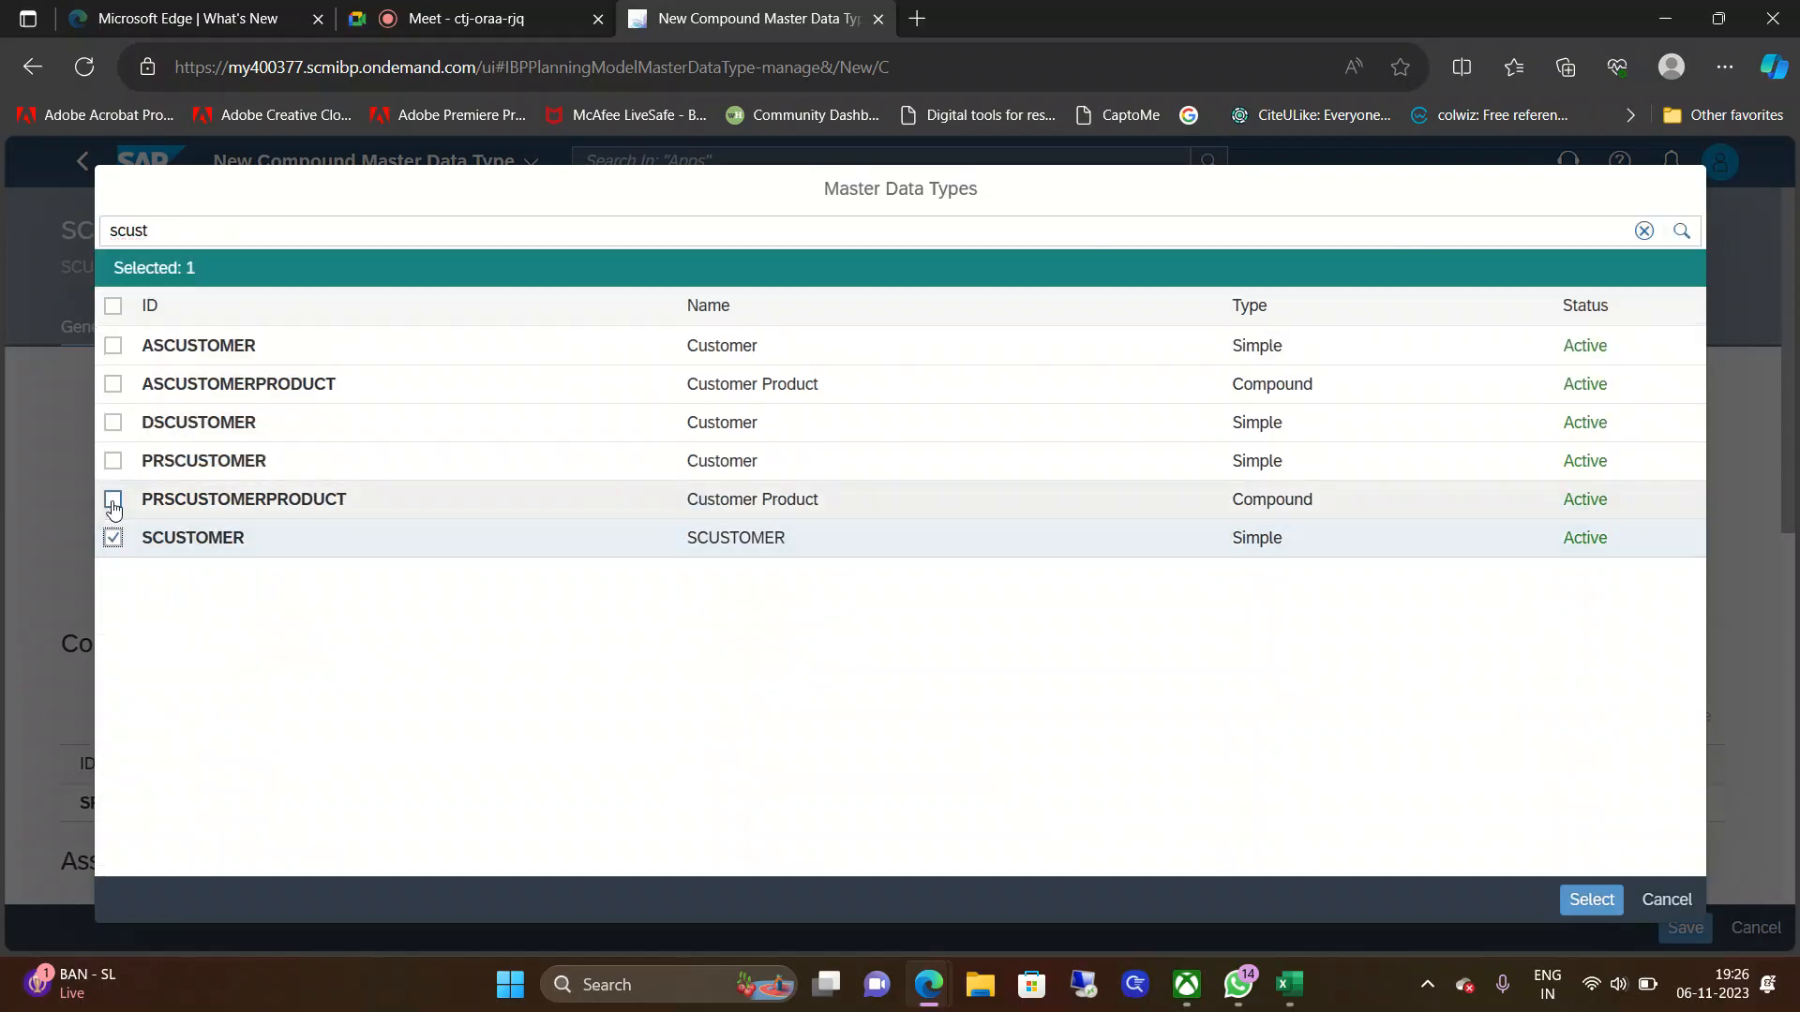
pyautogui.click(1591, 900)
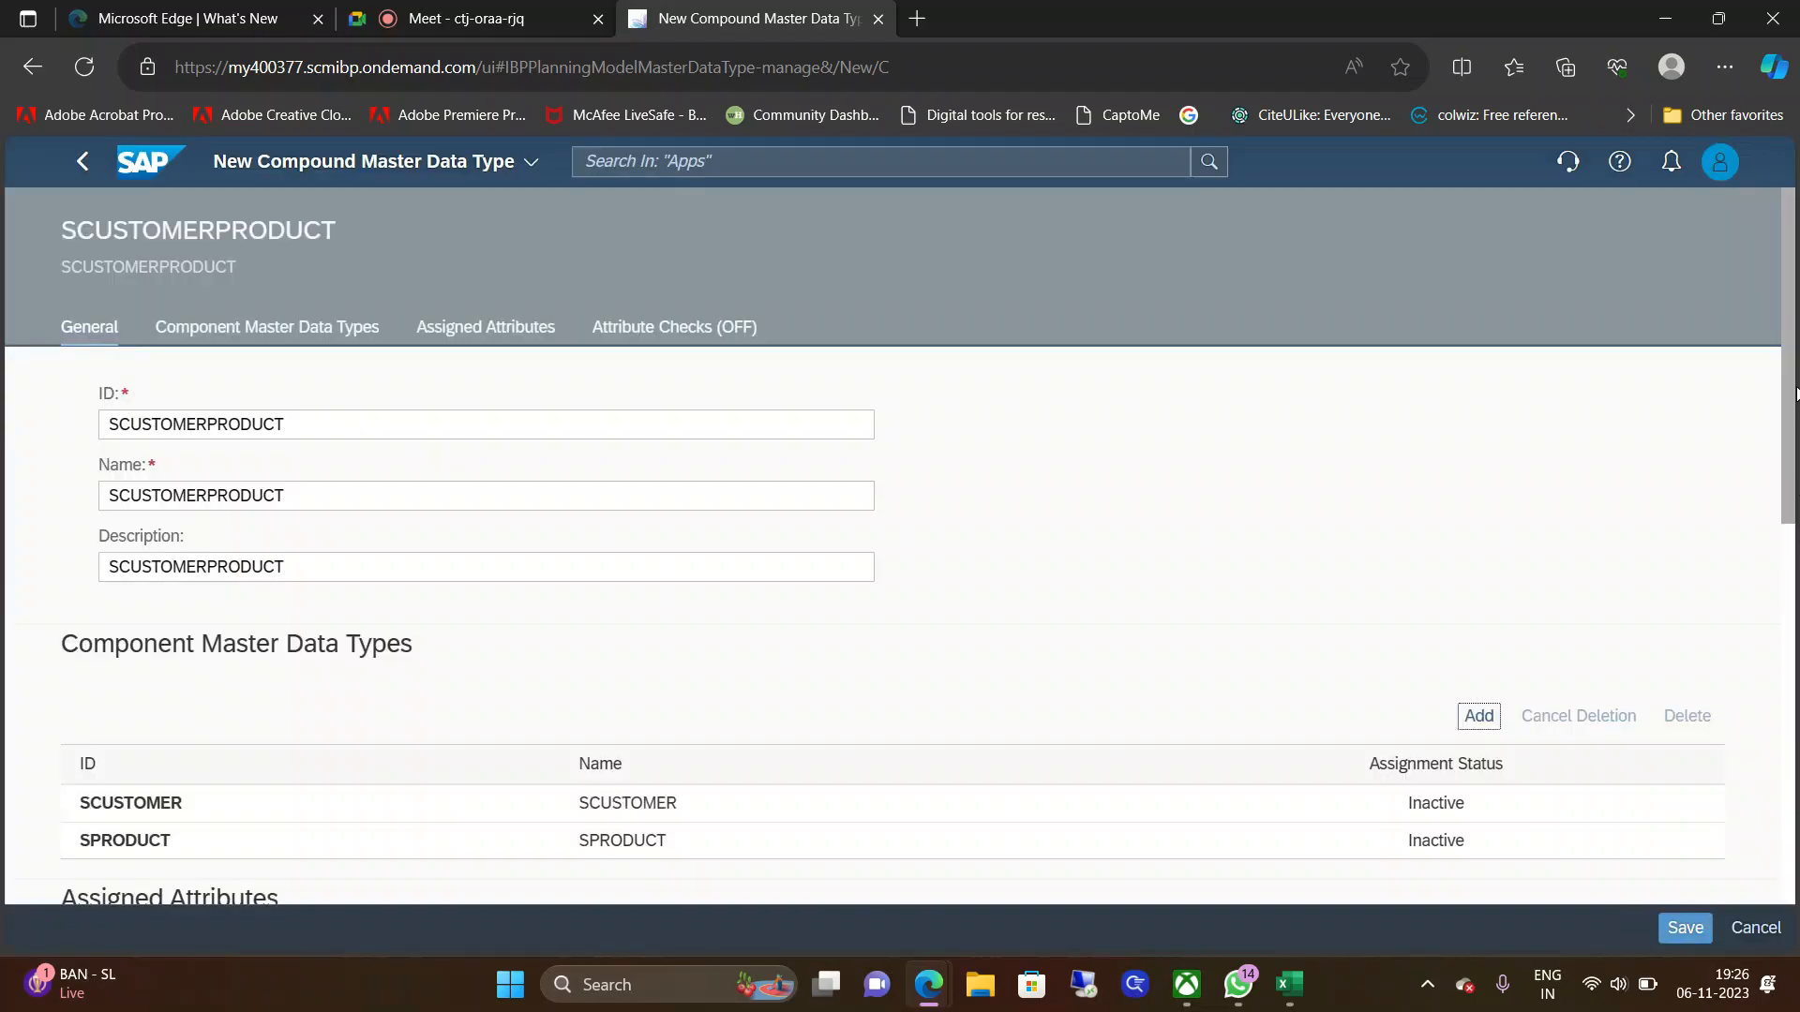
# Step: Review the key and required flags of the assigned attributes and save the SCUSTOMERPRODUCT master data type
pyautogui.scroll(-5, 1793, 643)
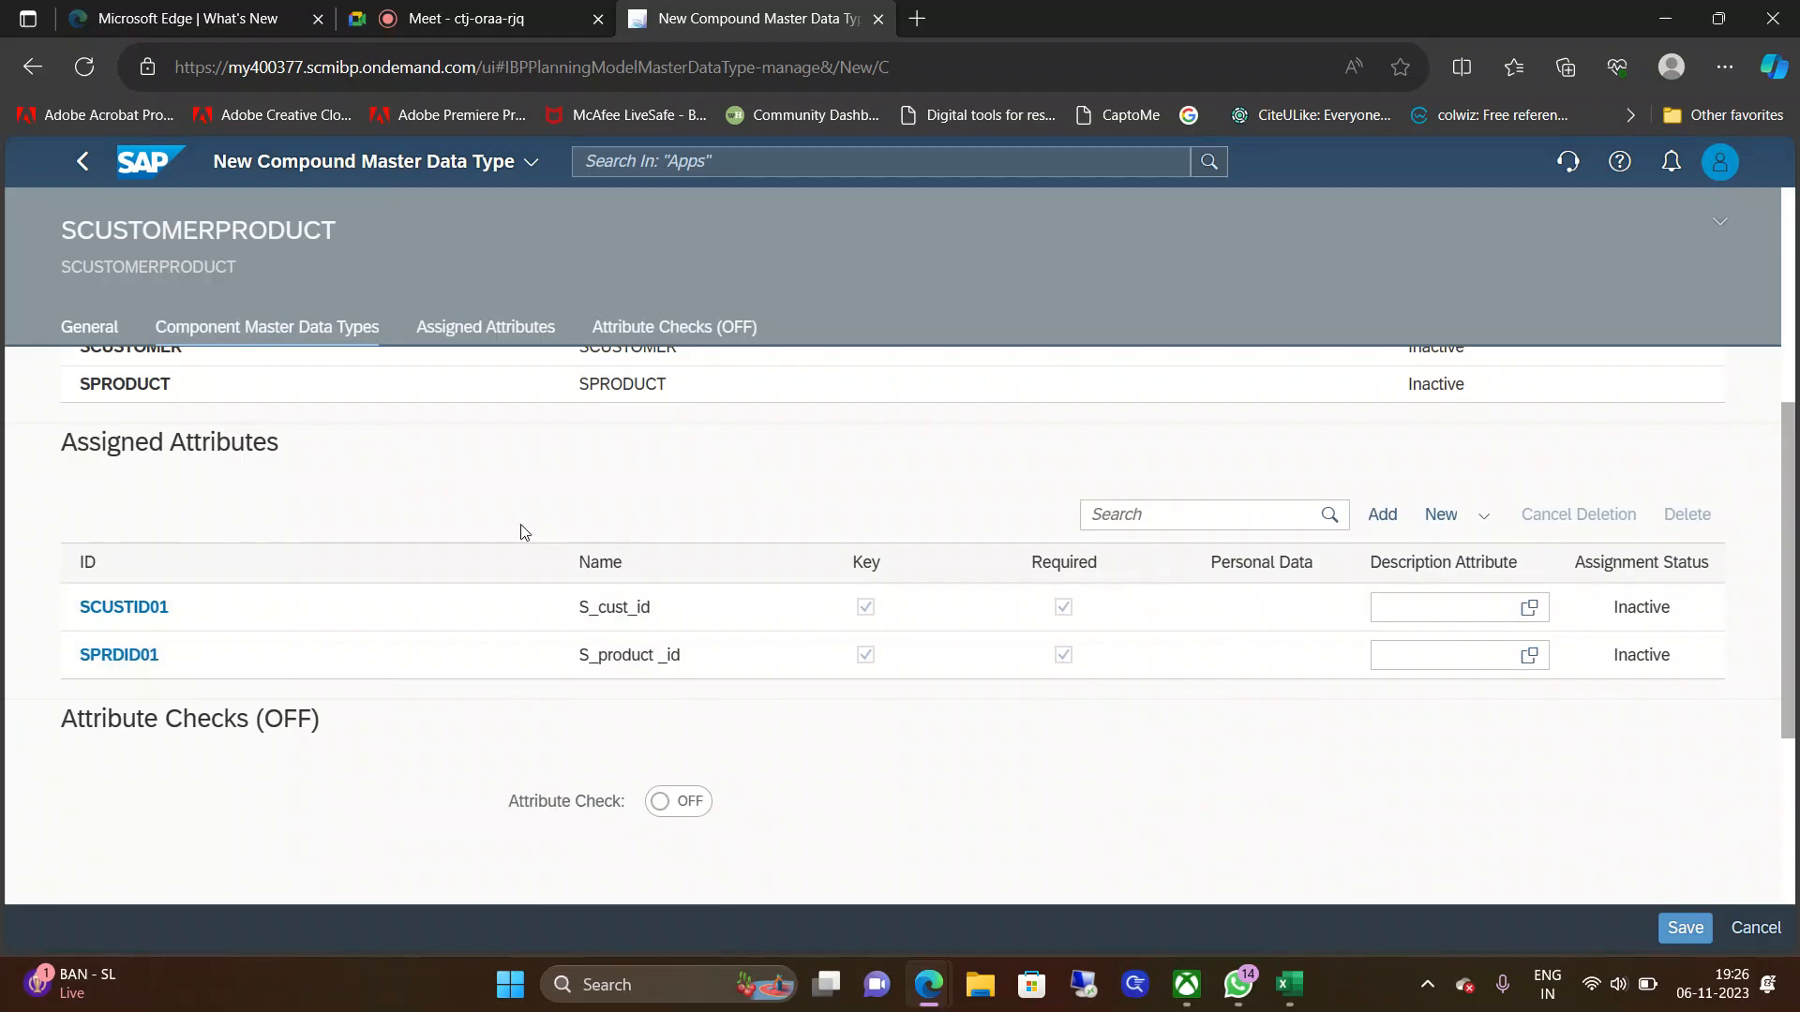
pyautogui.scroll(1, 1793, 563)
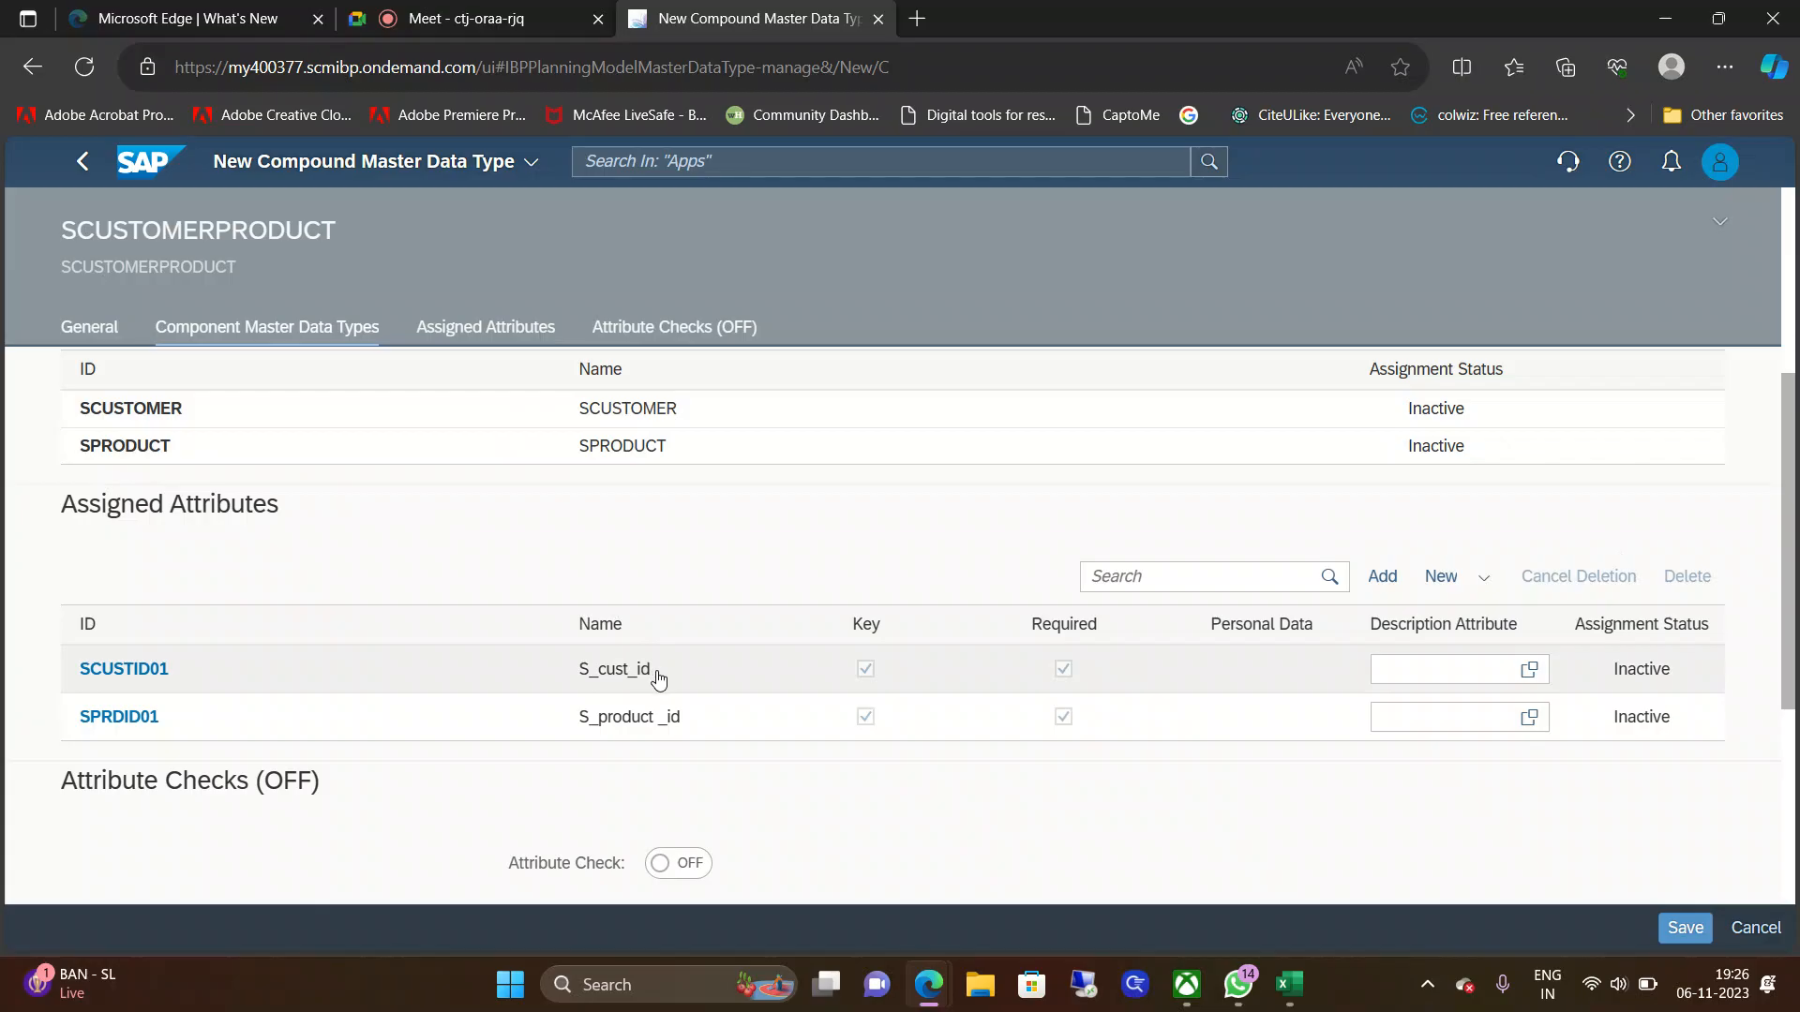
pyautogui.click(1686, 928)
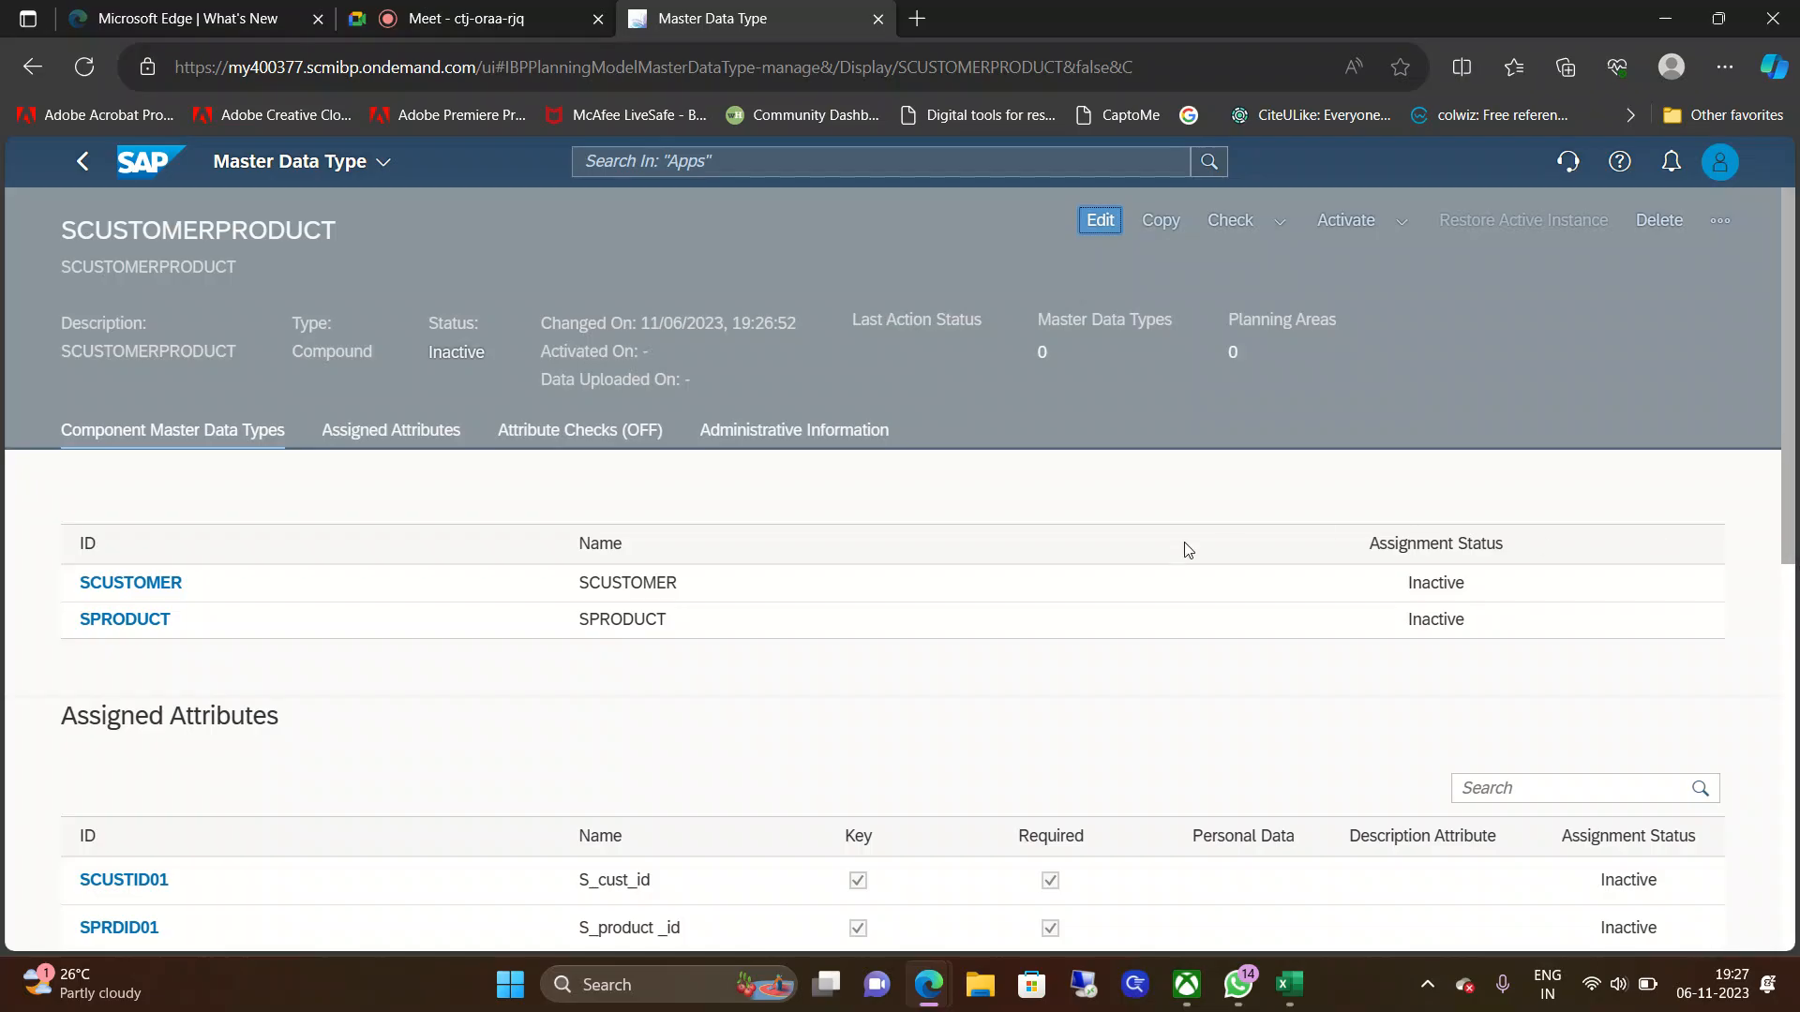
# Step: Run the check on SCUSTOMERPRODUCT and activate the master data type
pyautogui.click(1229, 219)
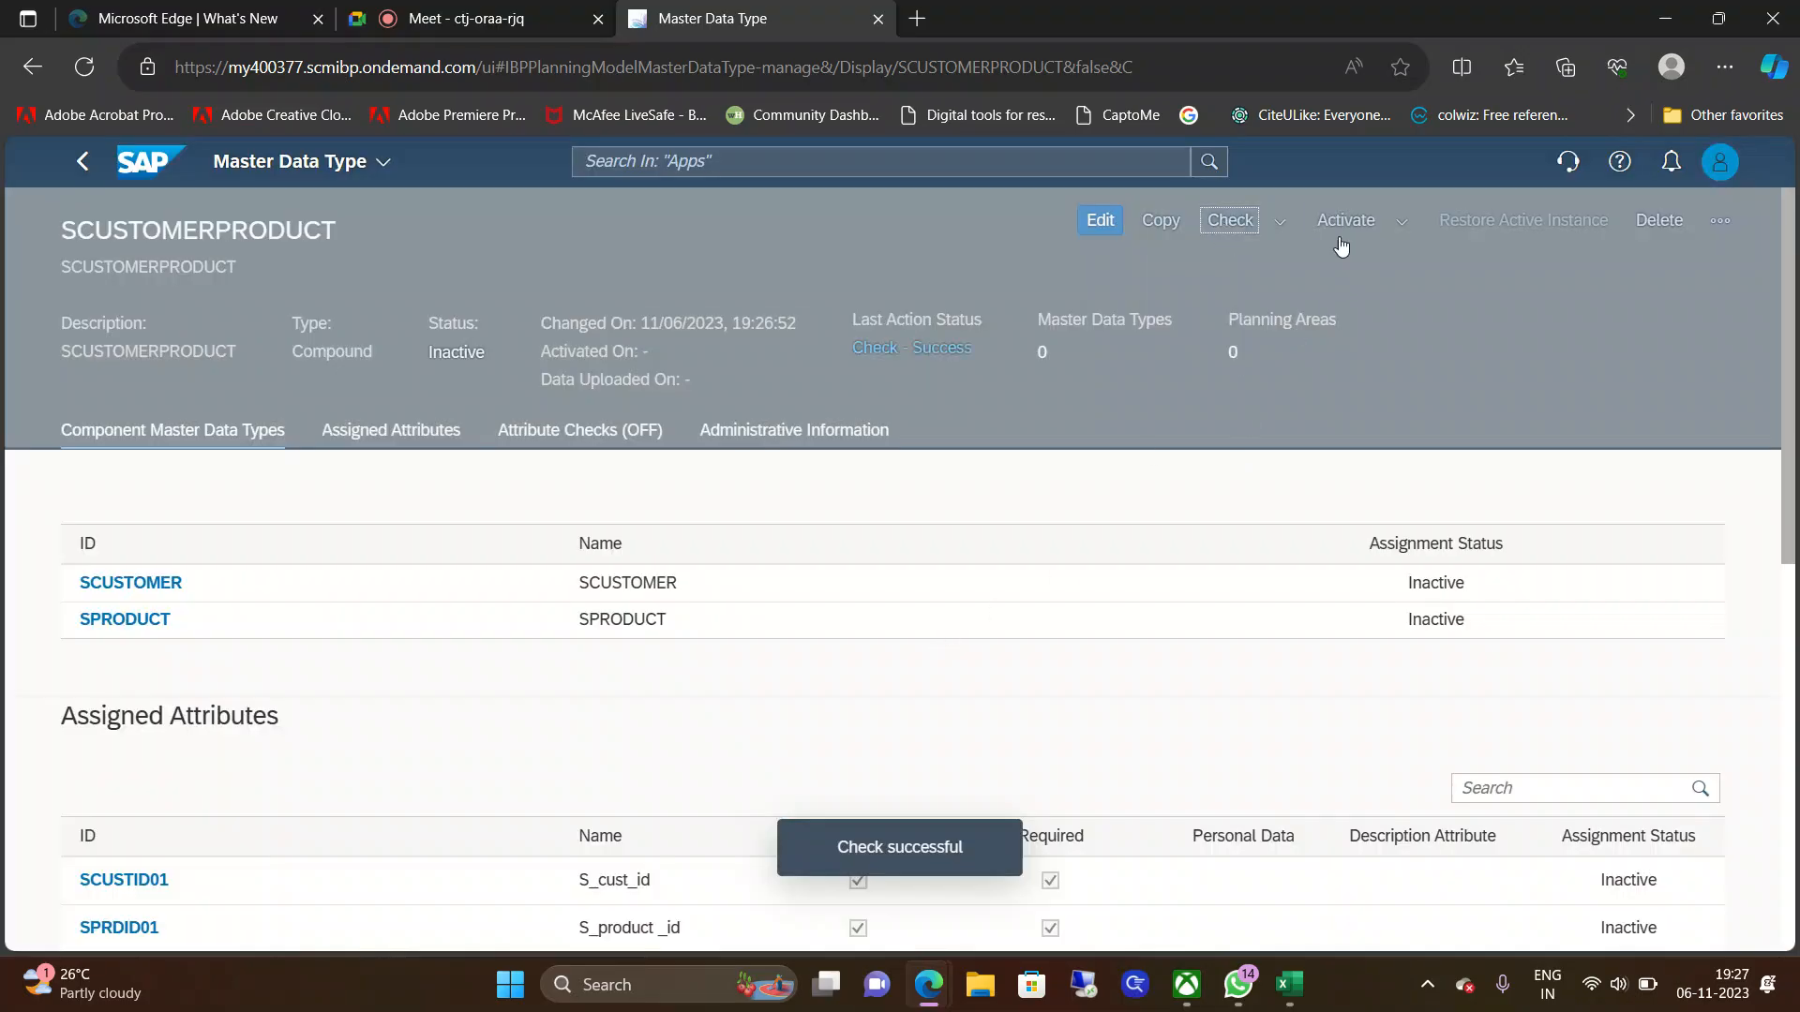
pyautogui.click(1346, 220)
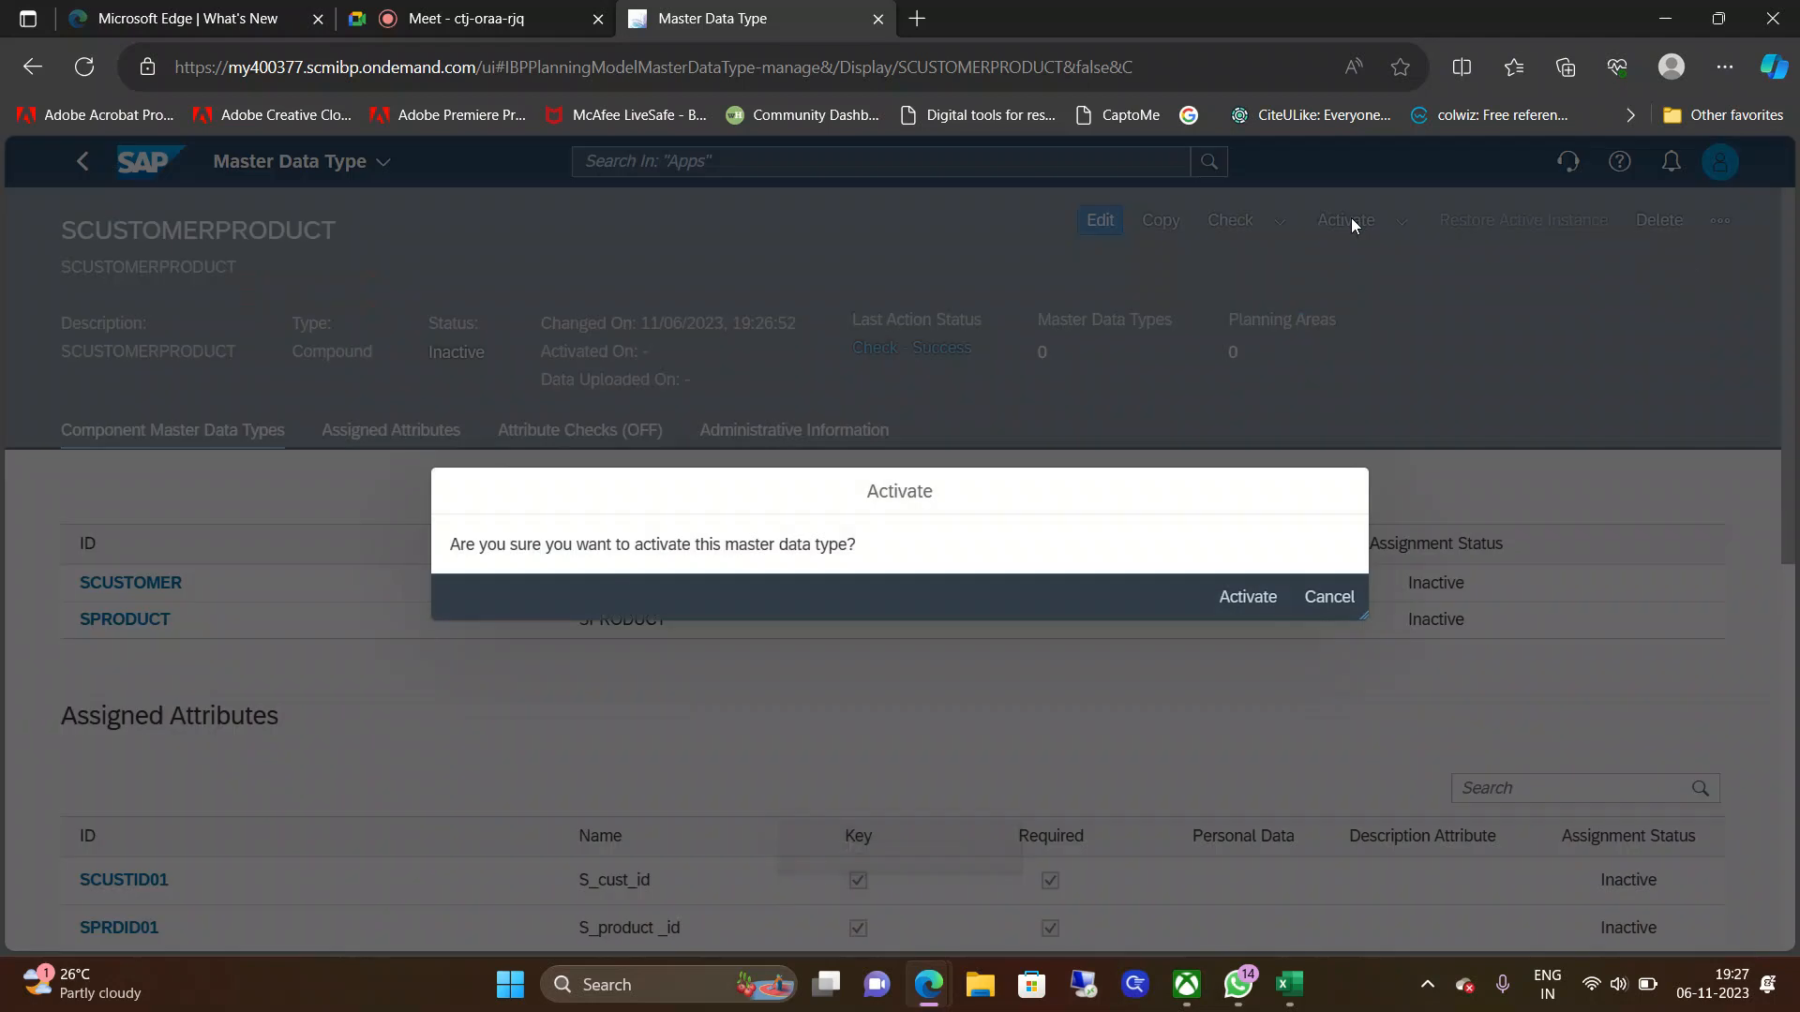
pyautogui.click(1266, 596)
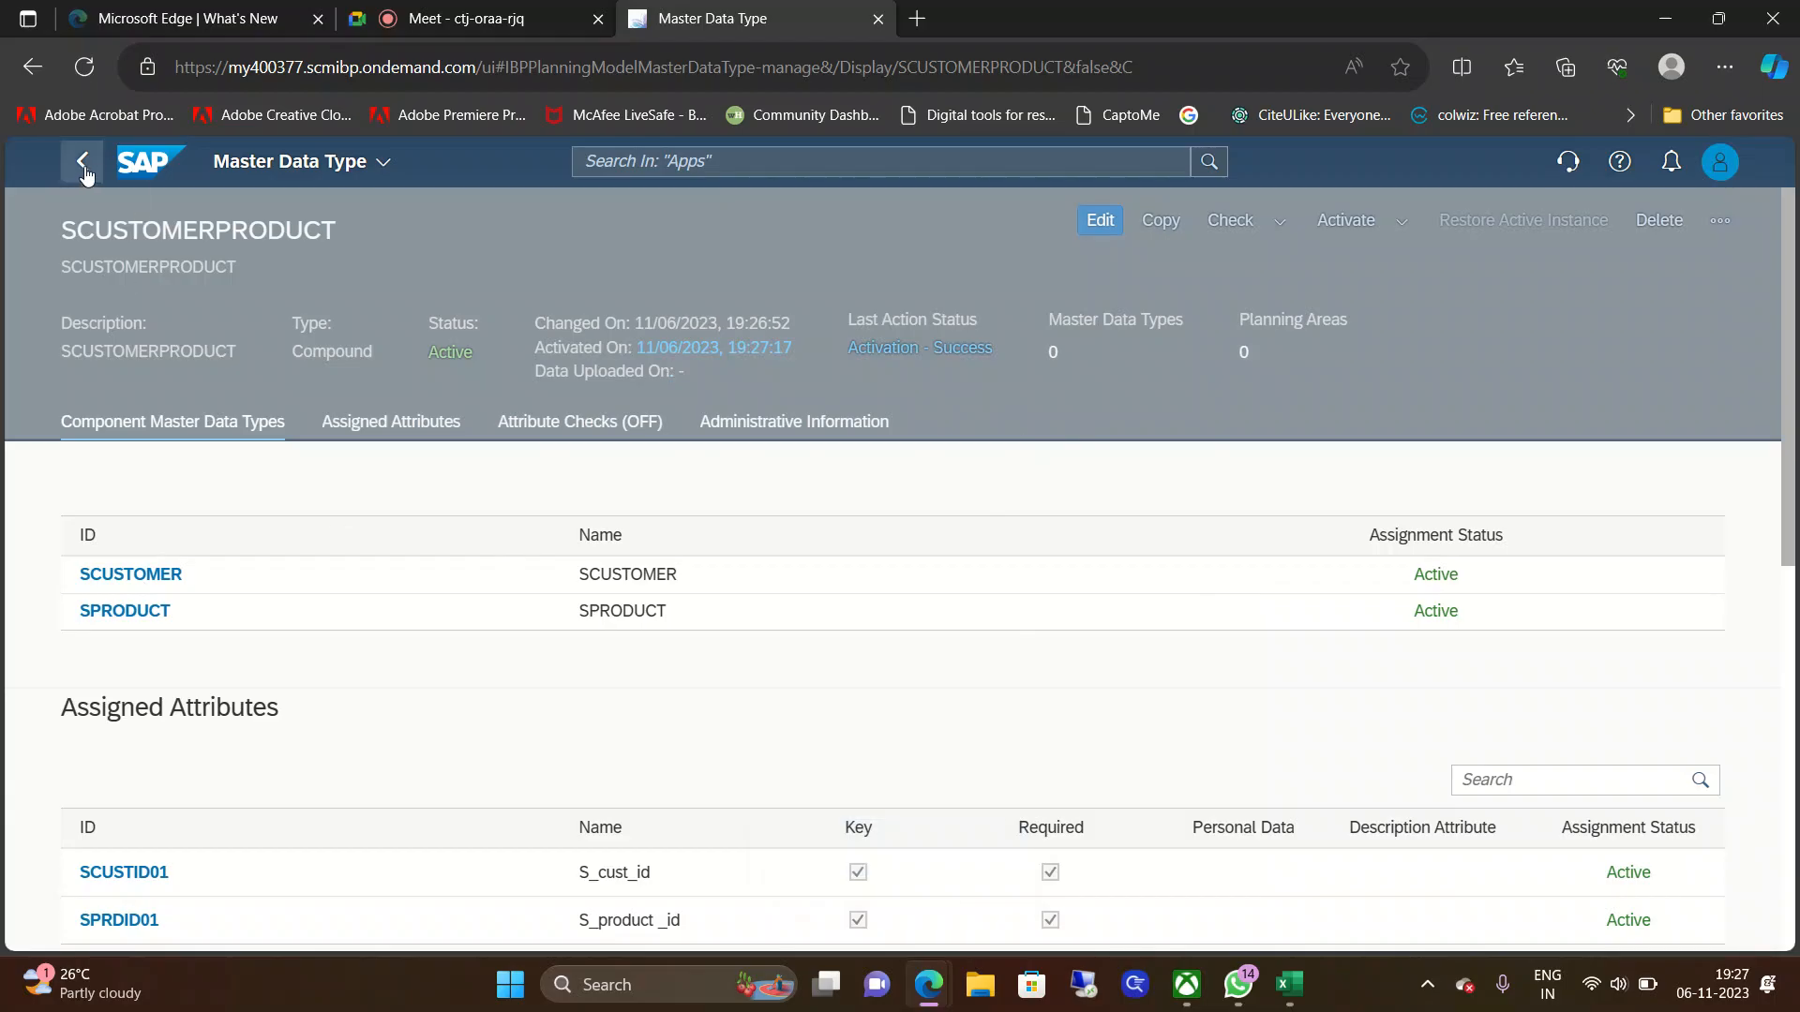
# Step: Return to the master data types list and start another new compound master data type
pyautogui.click(373, 162)
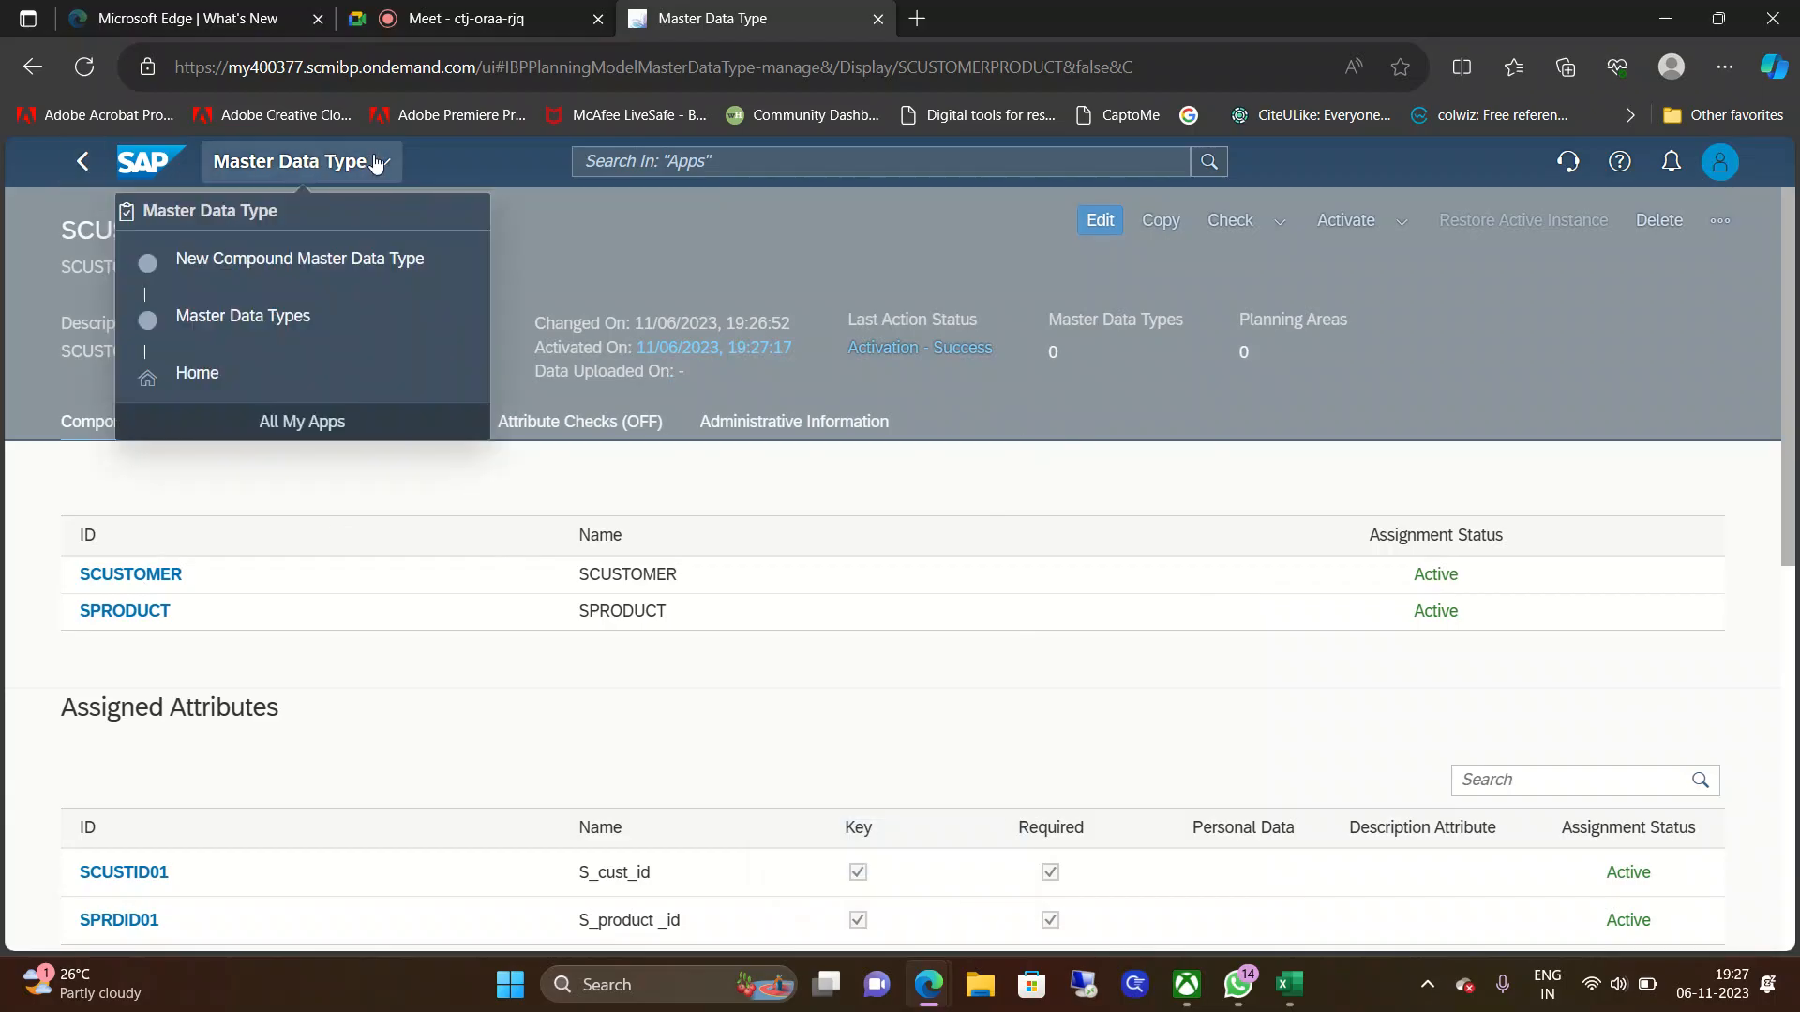
pyautogui.click(266, 326)
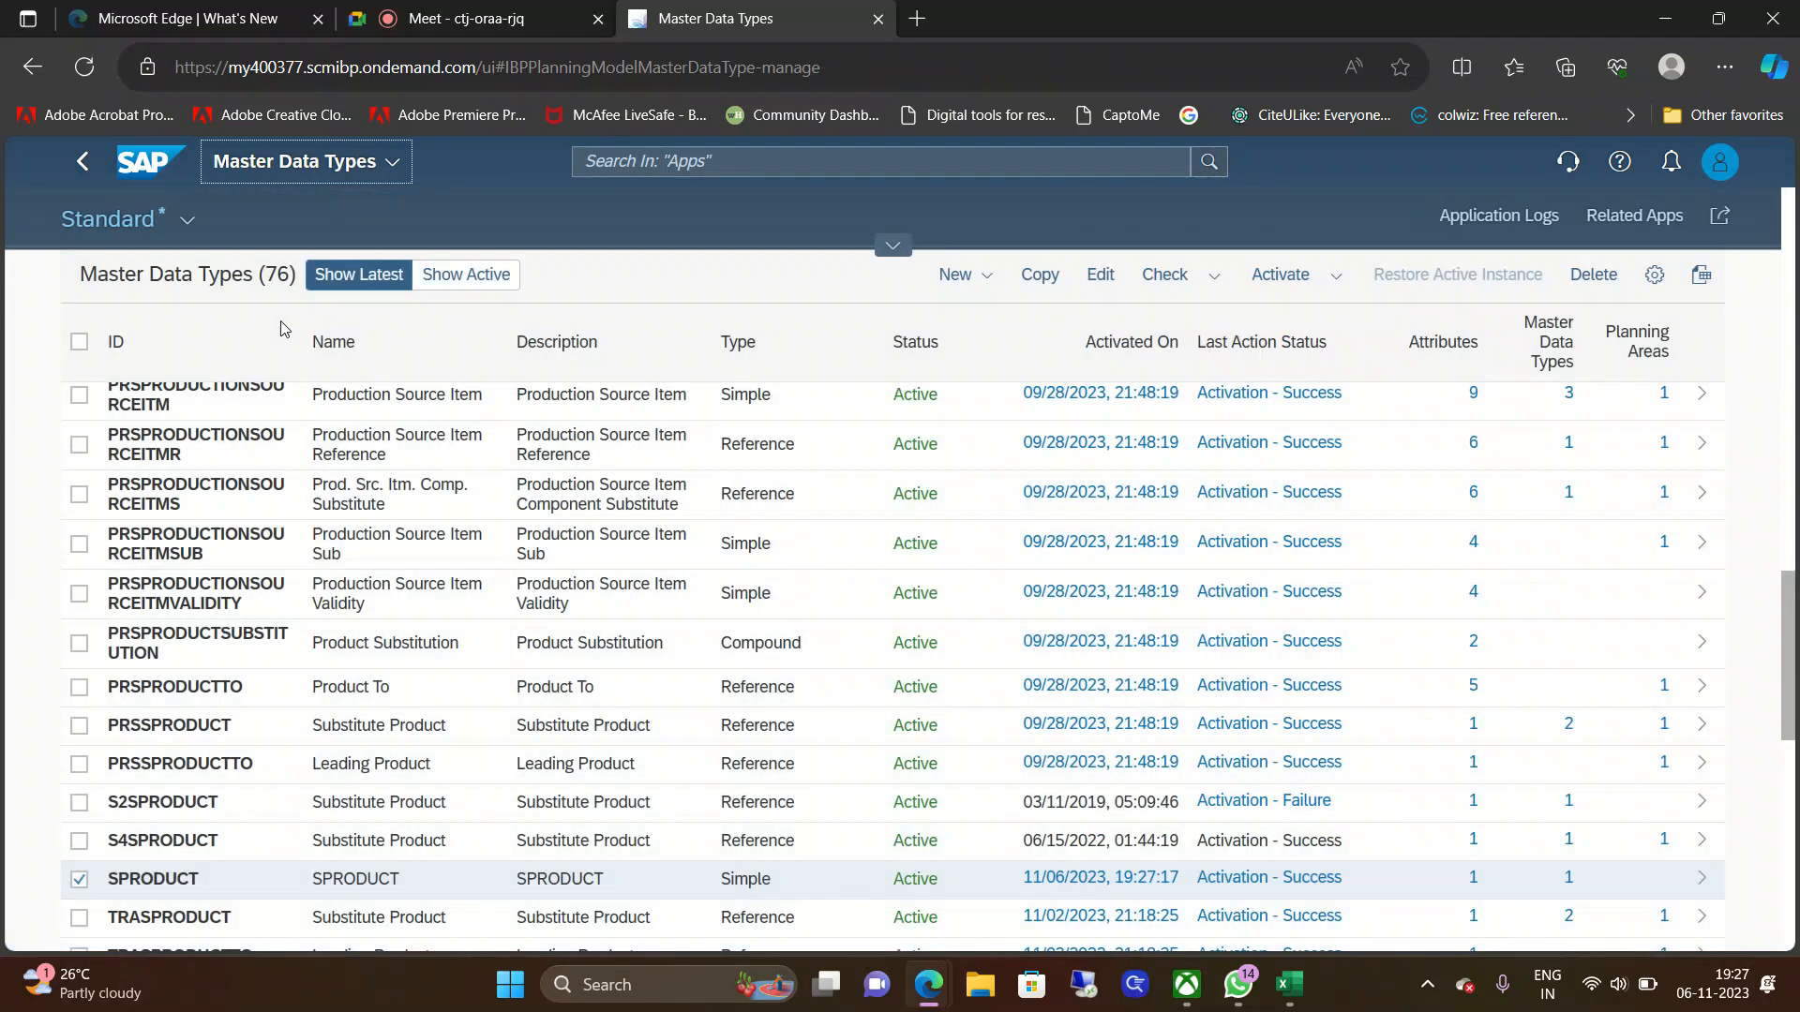
pyautogui.click(983, 287)
pyautogui.click(981, 347)
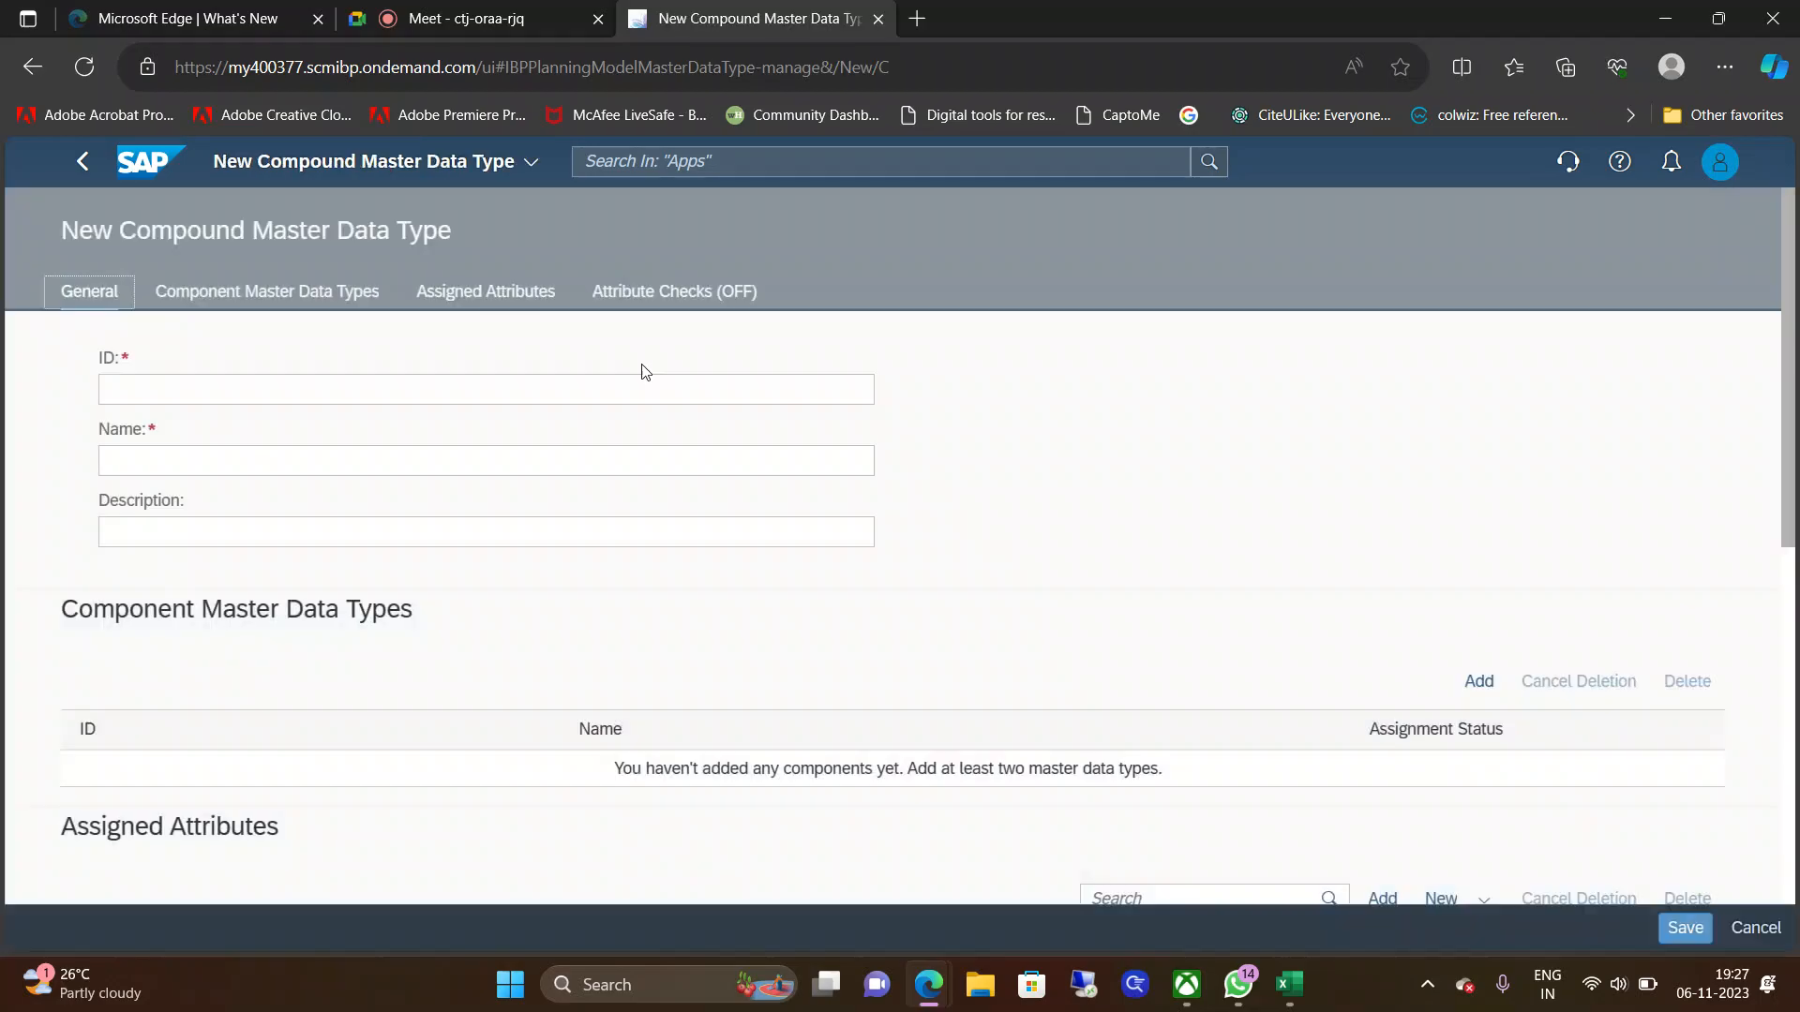
# Step: Enter SLOCATIONPRODUCT as the ID of the new compound master data type
pyautogui.click(465, 395)
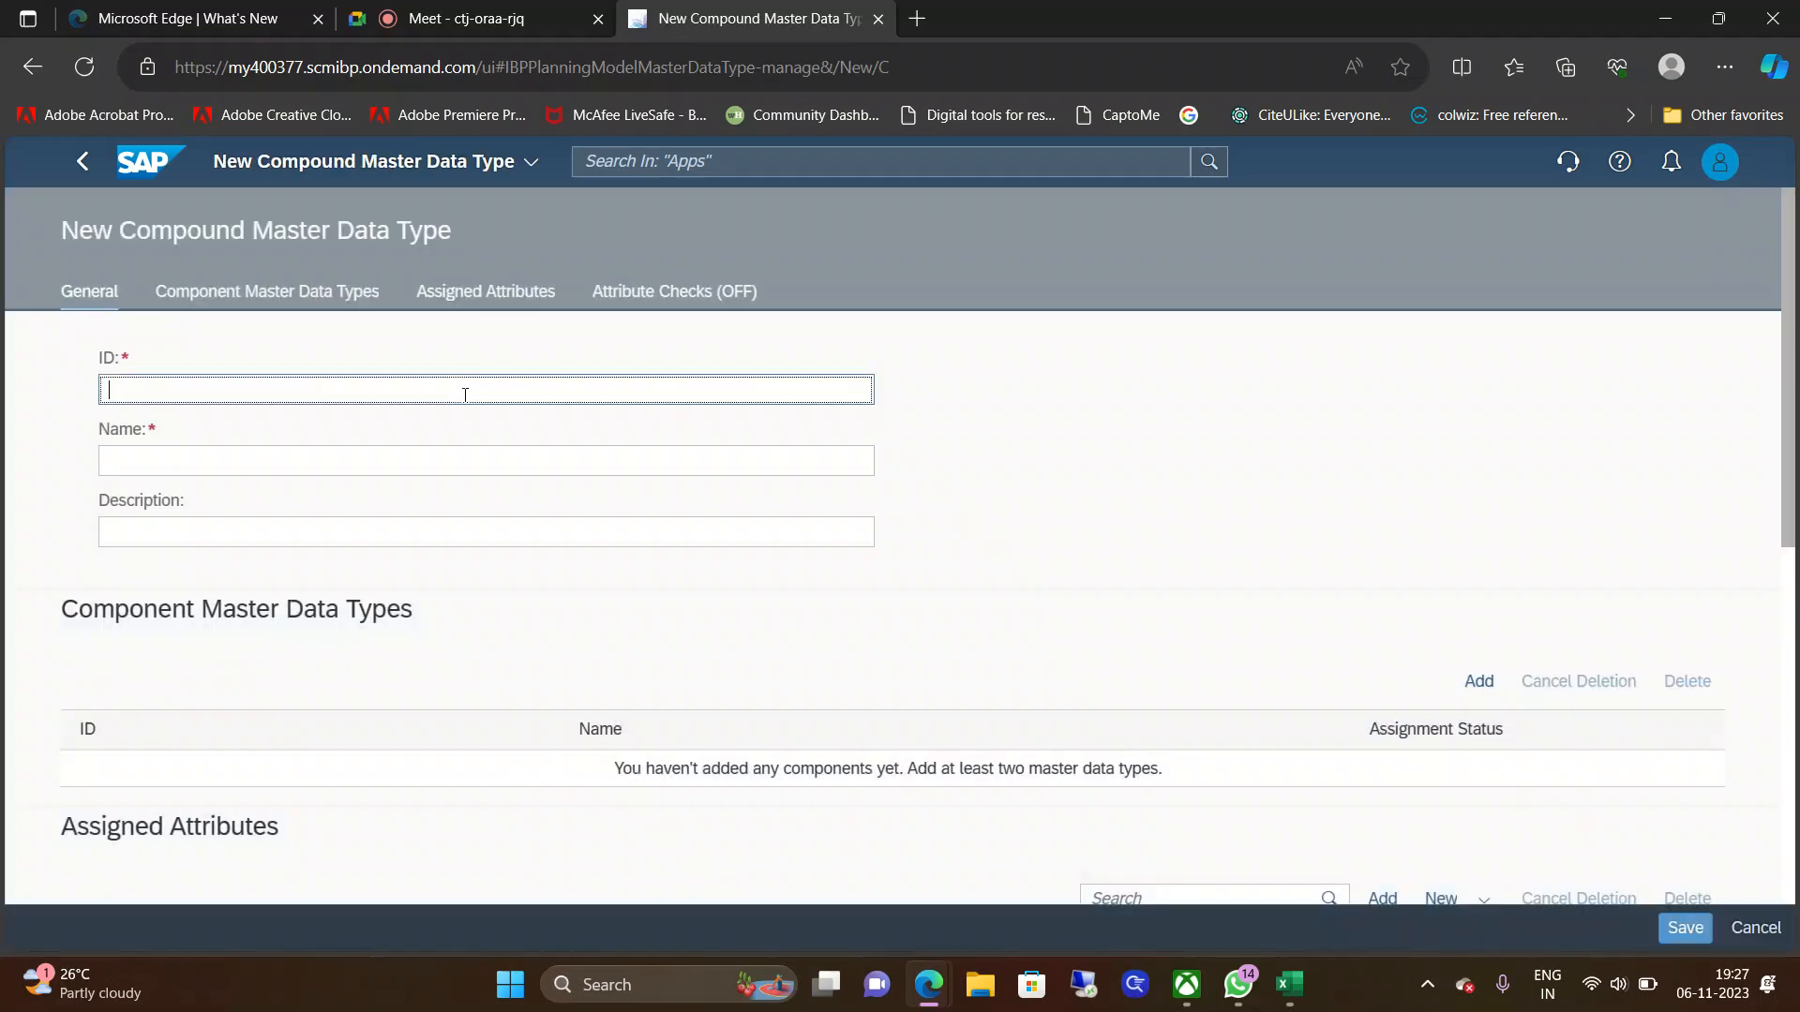
pyautogui.write('SLOCAT')
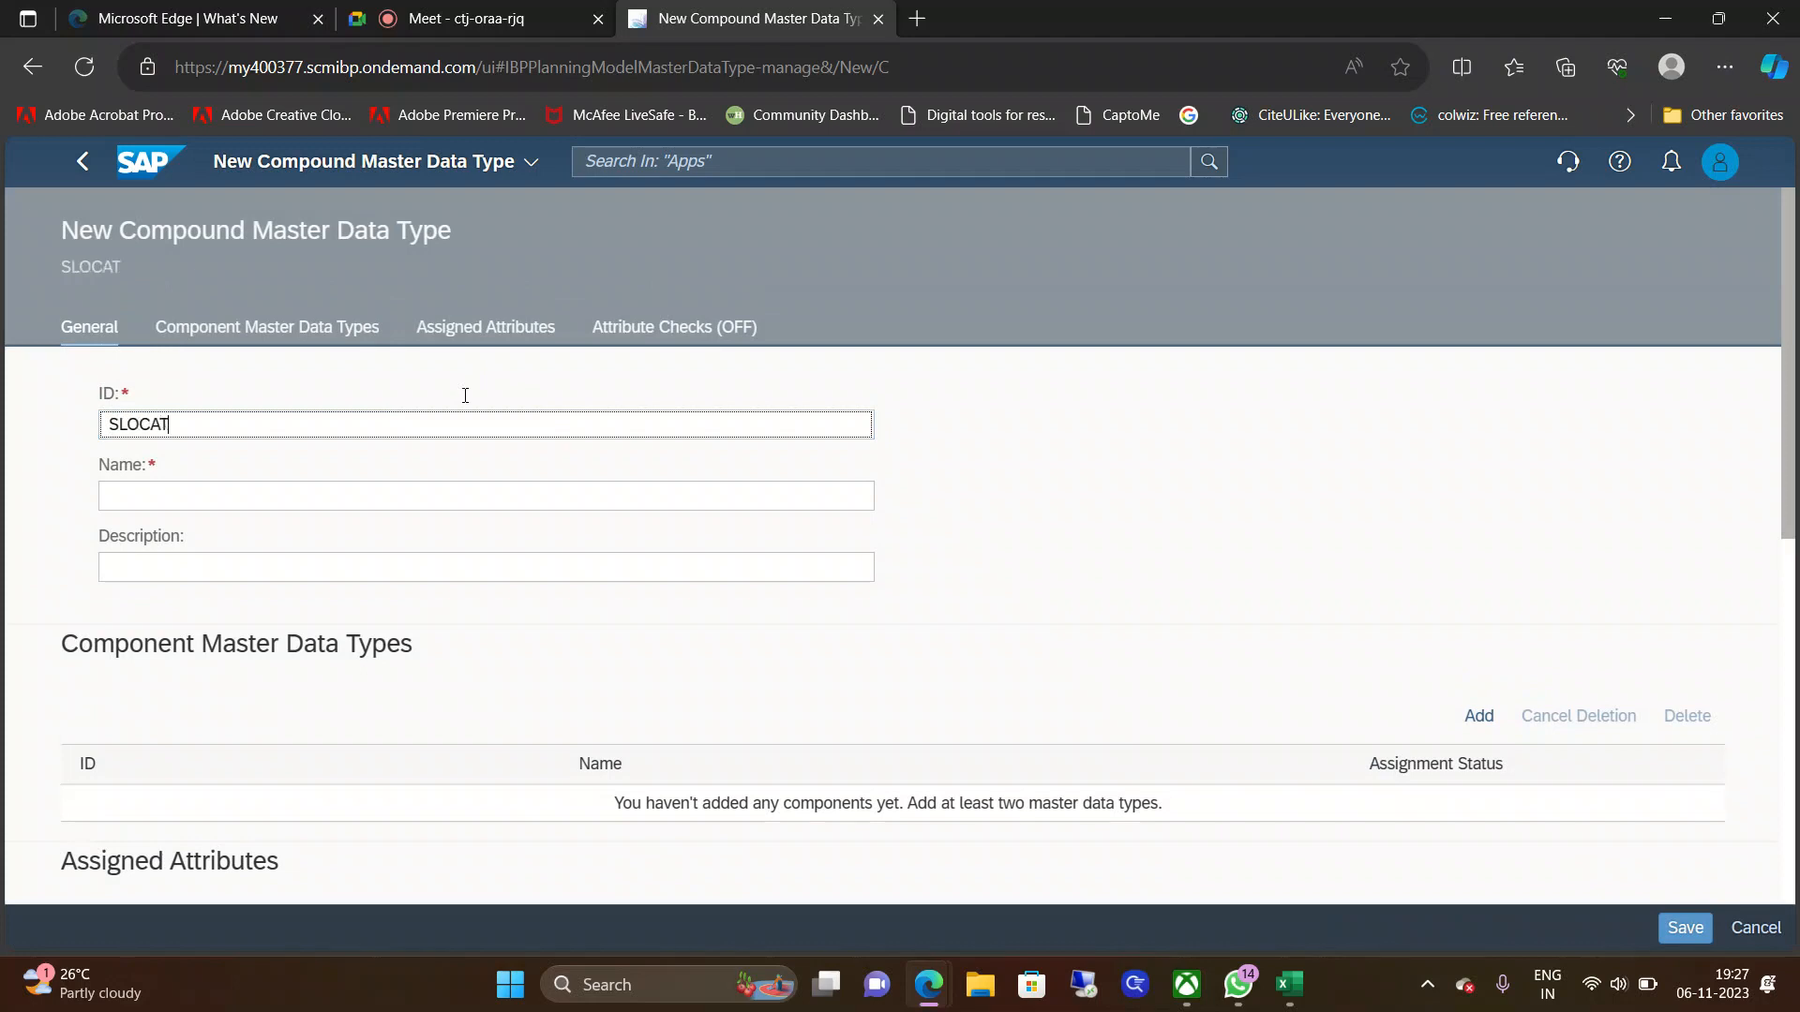
pyautogui.write('IONPRODCU')
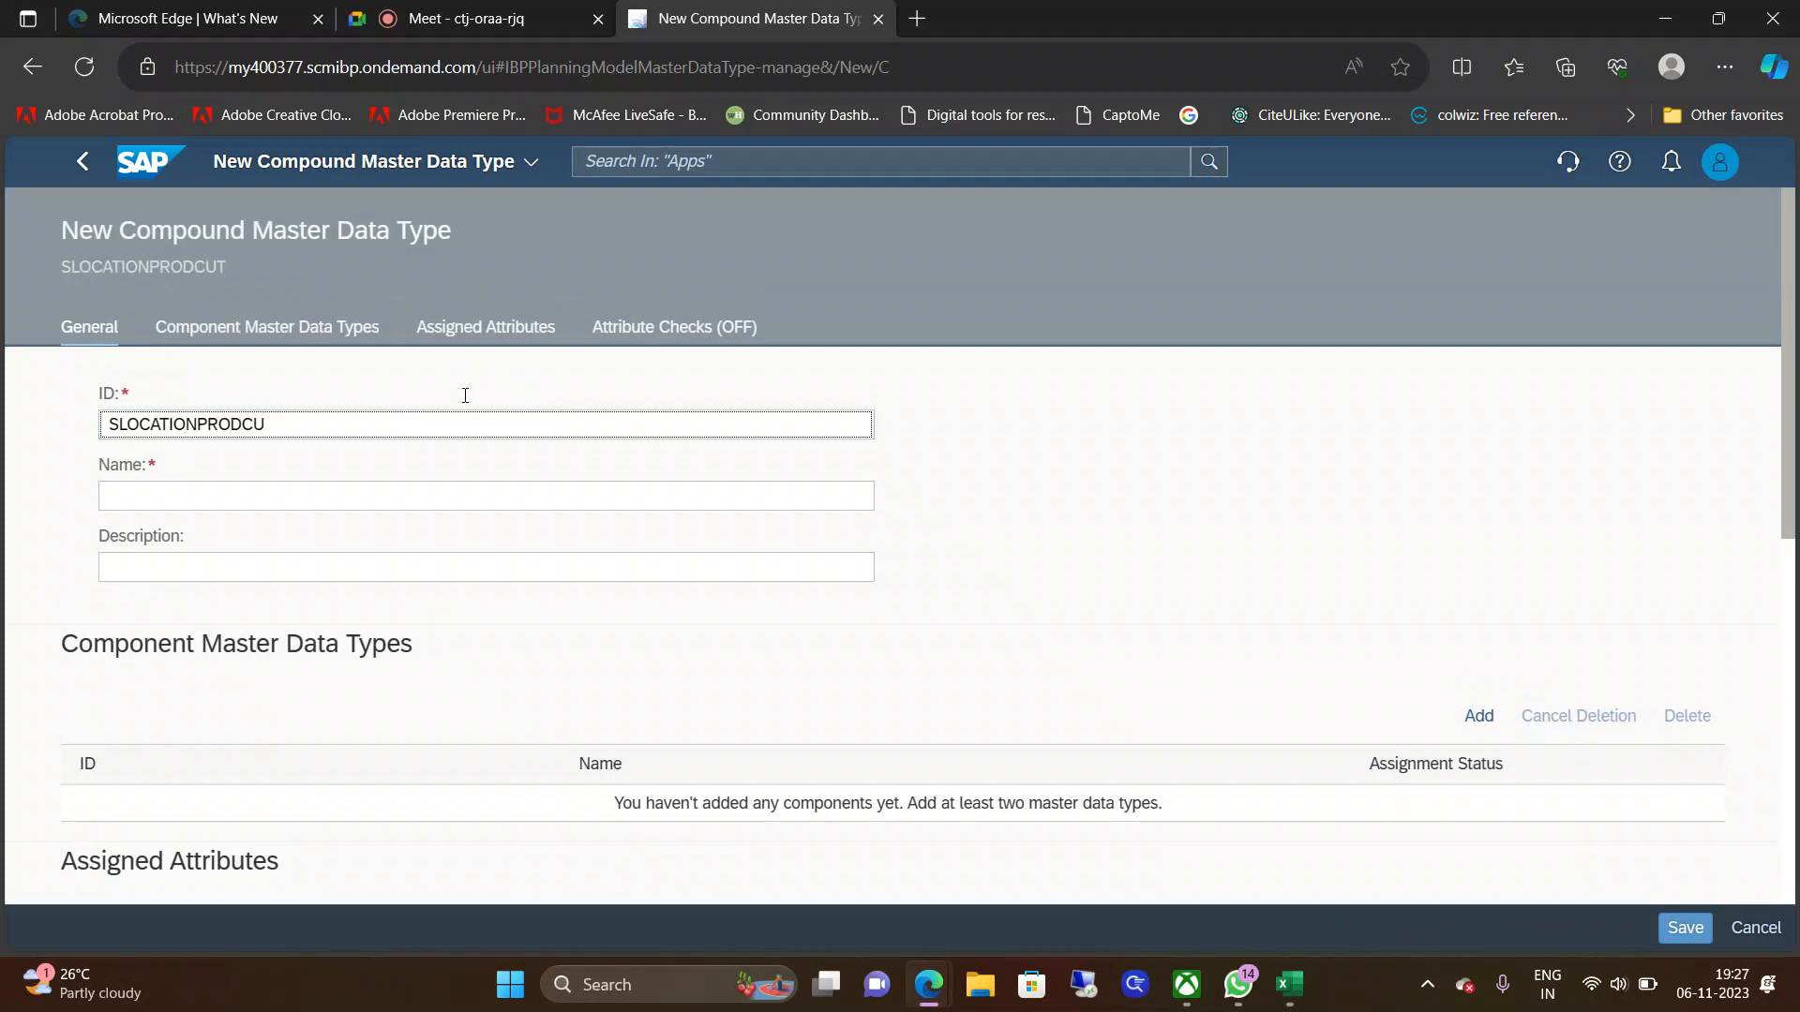
pyautogui.write('TUCT')
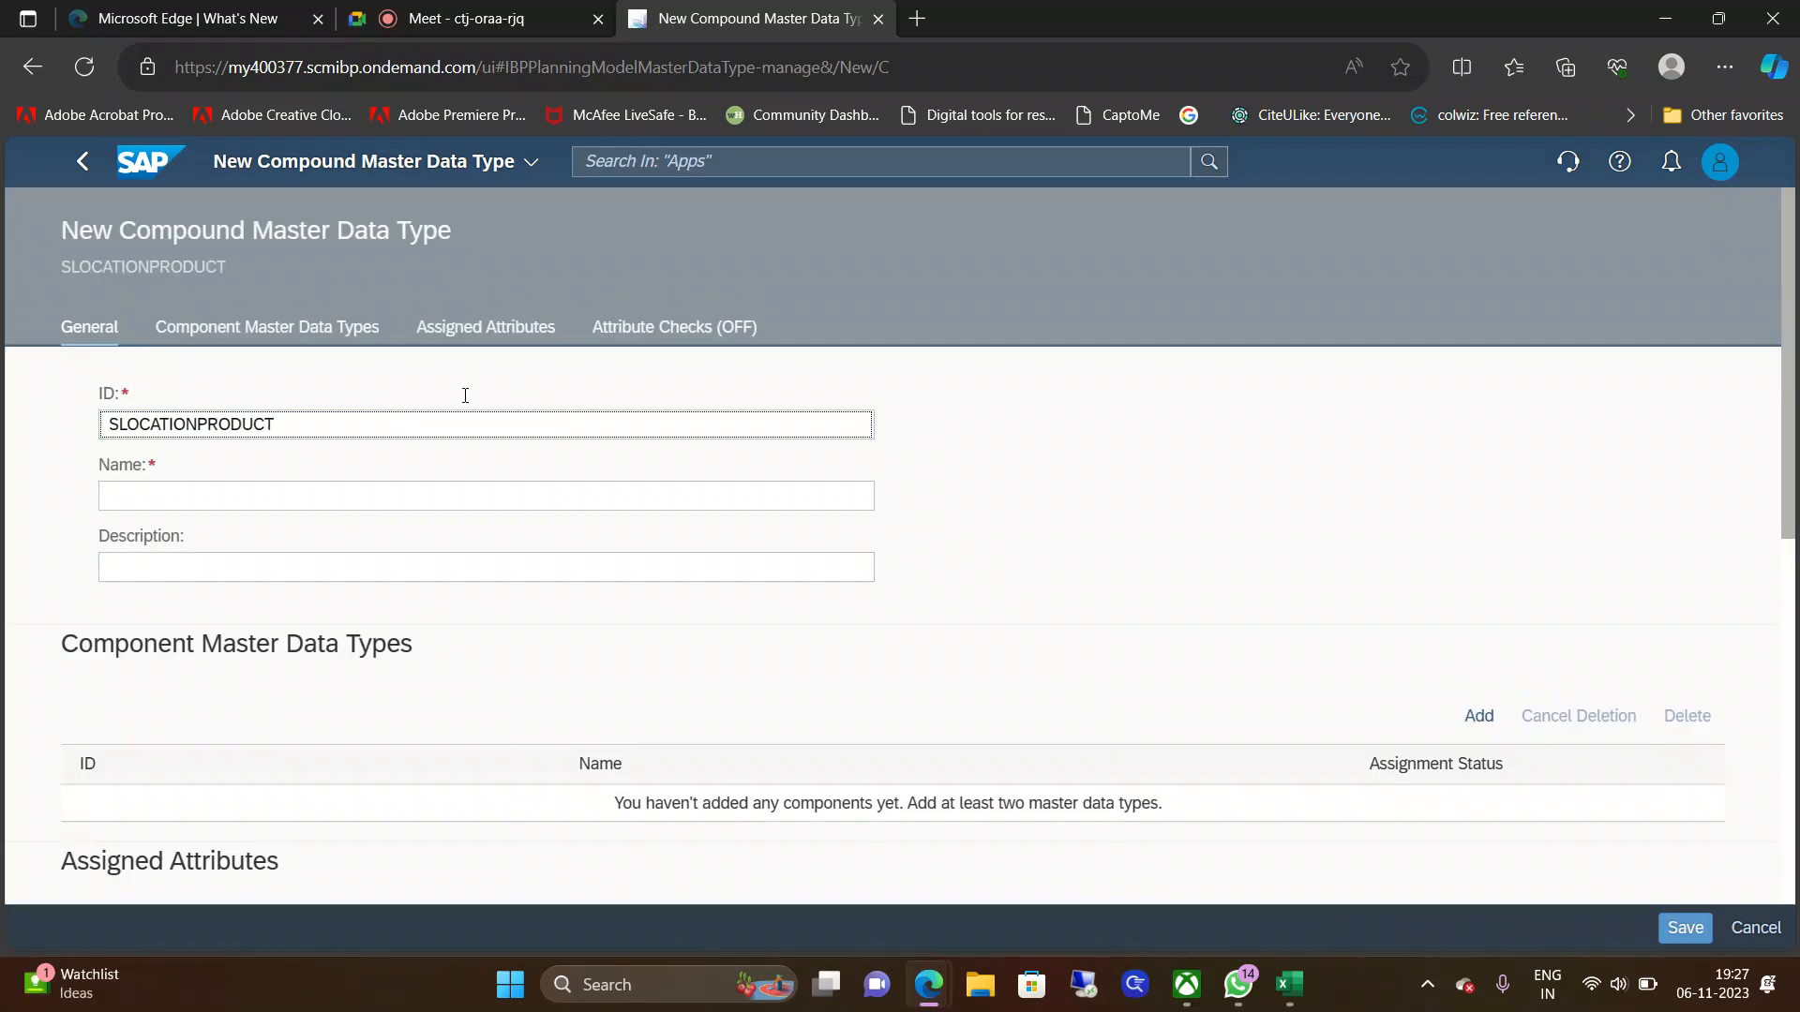
# Step: Copy the ID SLOCATIONPRODUCT into both the name and the description of the compound master data type
pyautogui.hotkey('ctrl', 'a')
pyautogui.hotkey('ctrl', 'c')
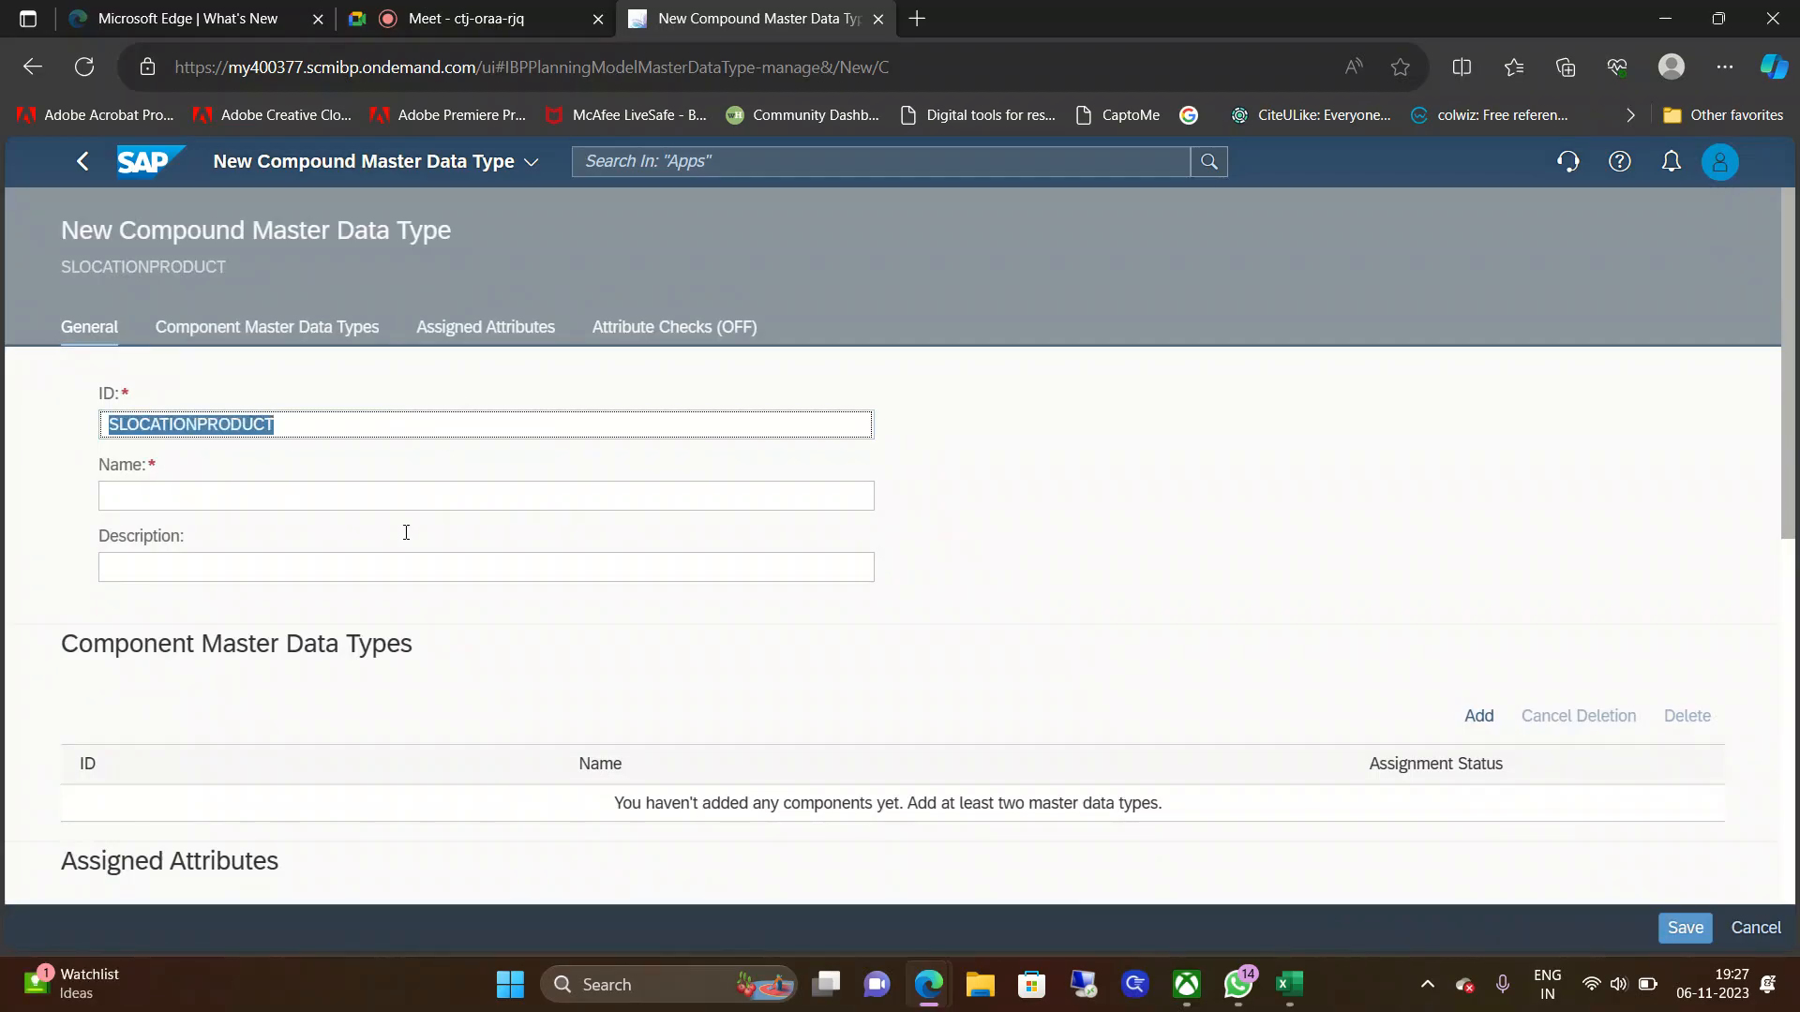
pyautogui.click(438, 498)
pyautogui.hotkey('ctrl', 'v')
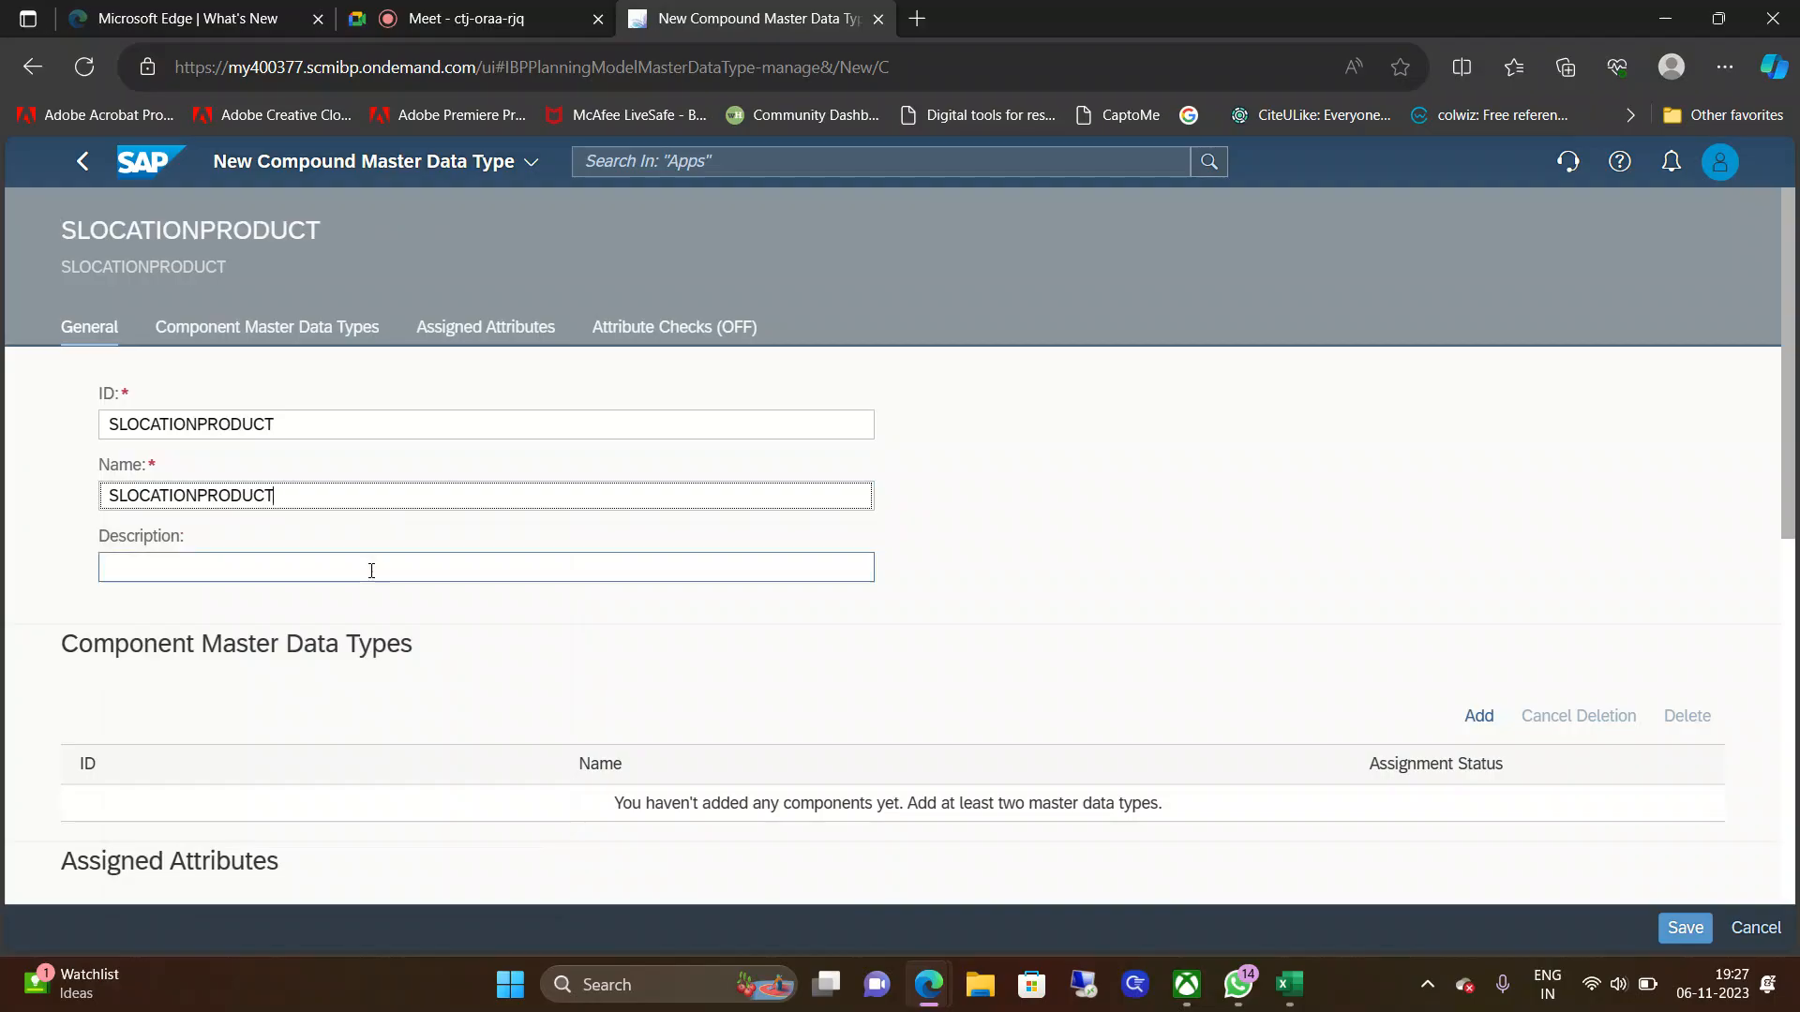
pyautogui.click(371, 570)
pyautogui.hotkey('ctrl', 'v')
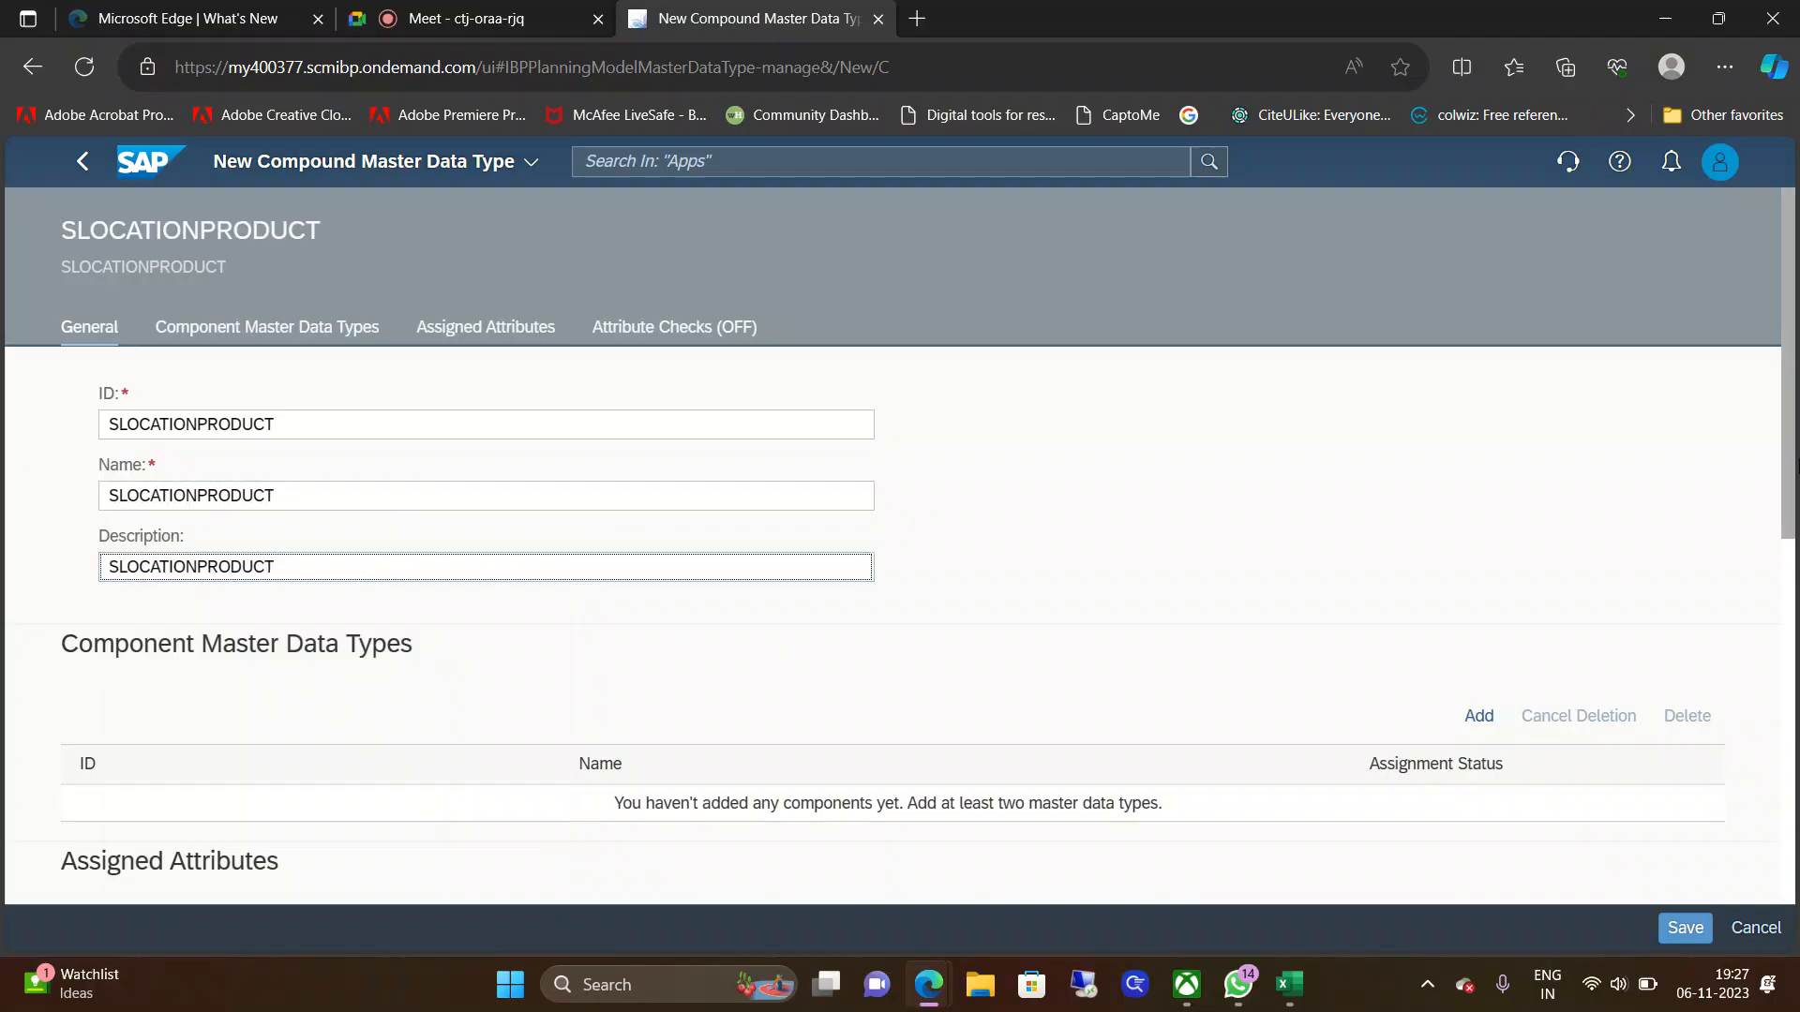
# Step: Search the master data types for slocation and add SLOCATION as a component of the compound master data type
pyautogui.moveTo(1790, 472); pyautogui.dragTo(1790, 628)
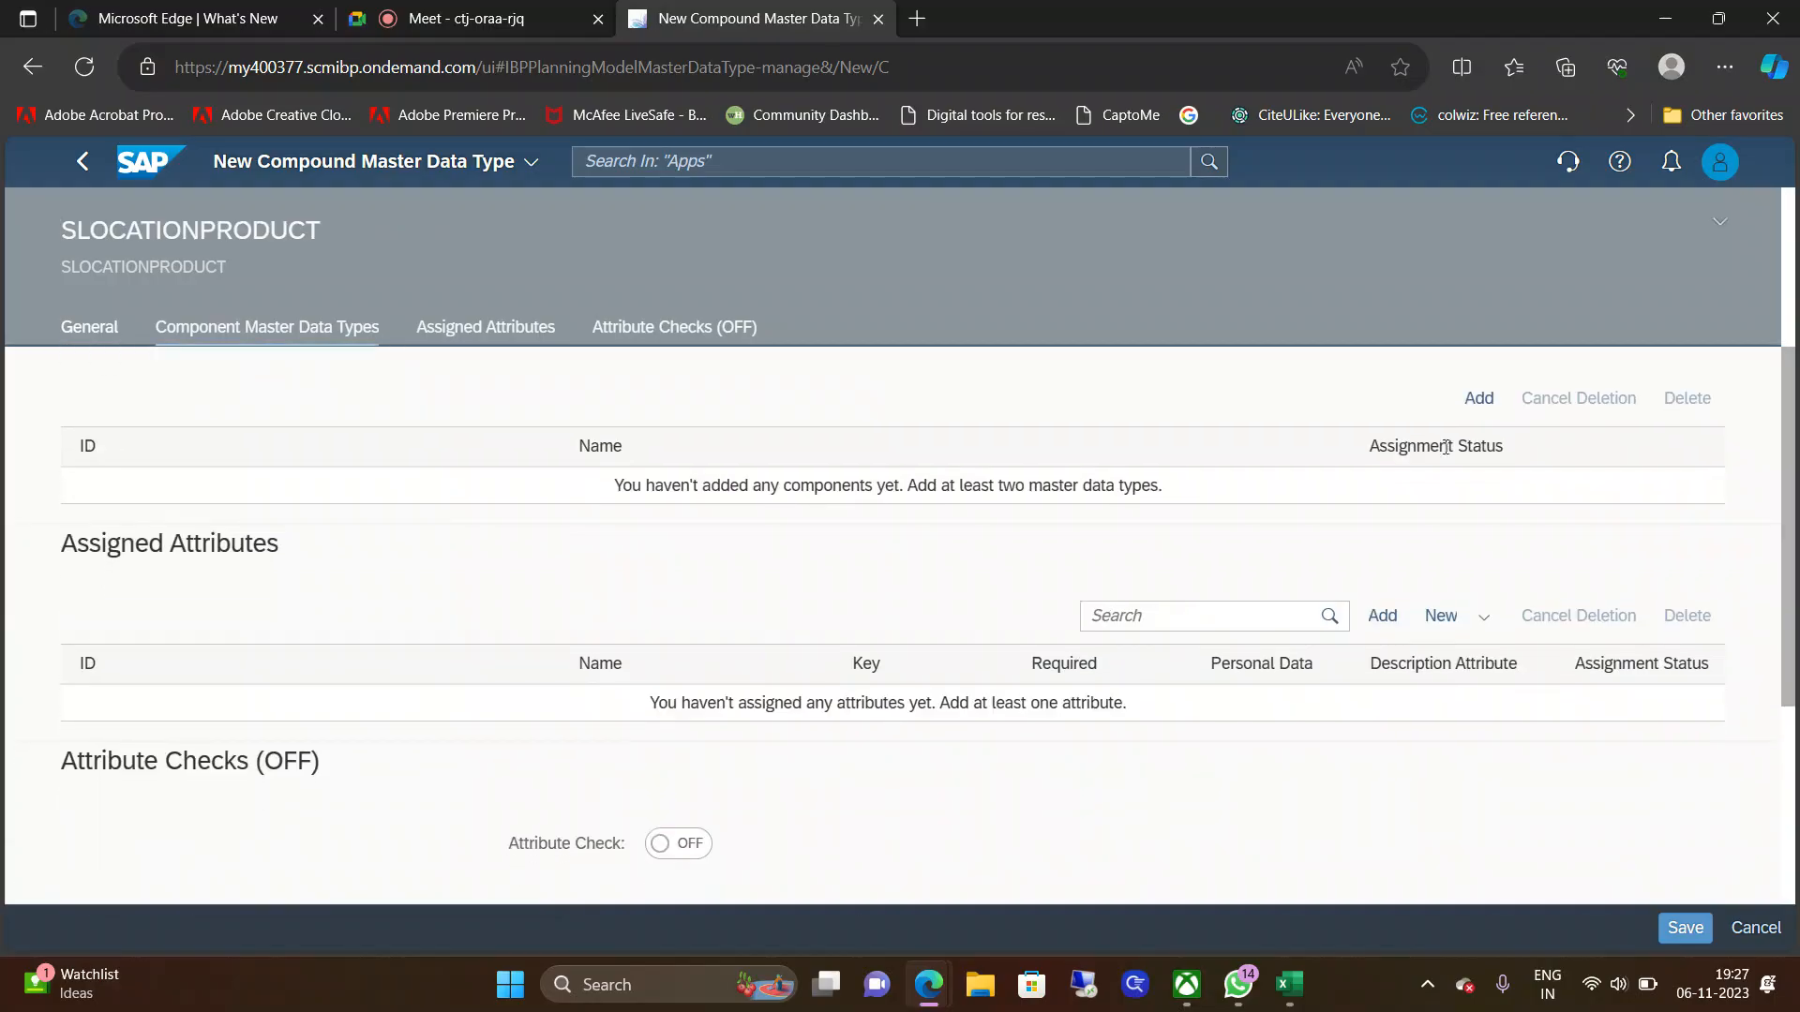
pyautogui.click(1478, 400)
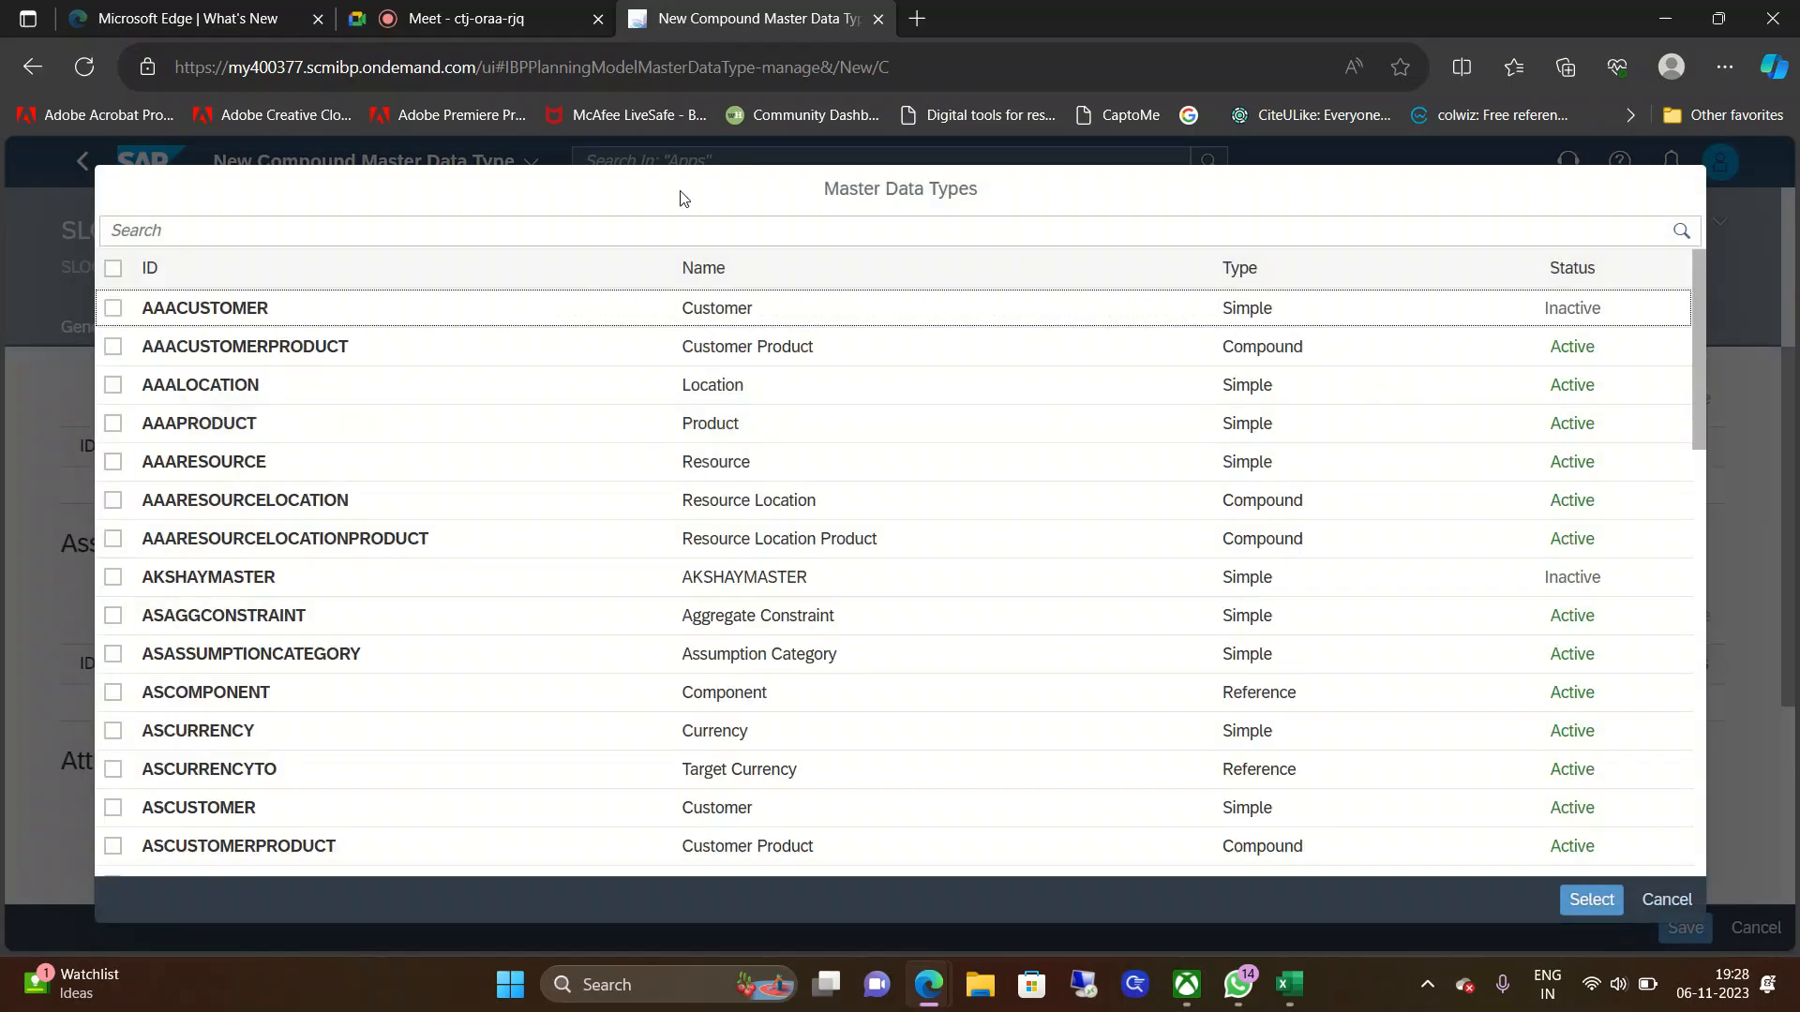
pyautogui.click(685, 225)
pyautogui.write('slo')
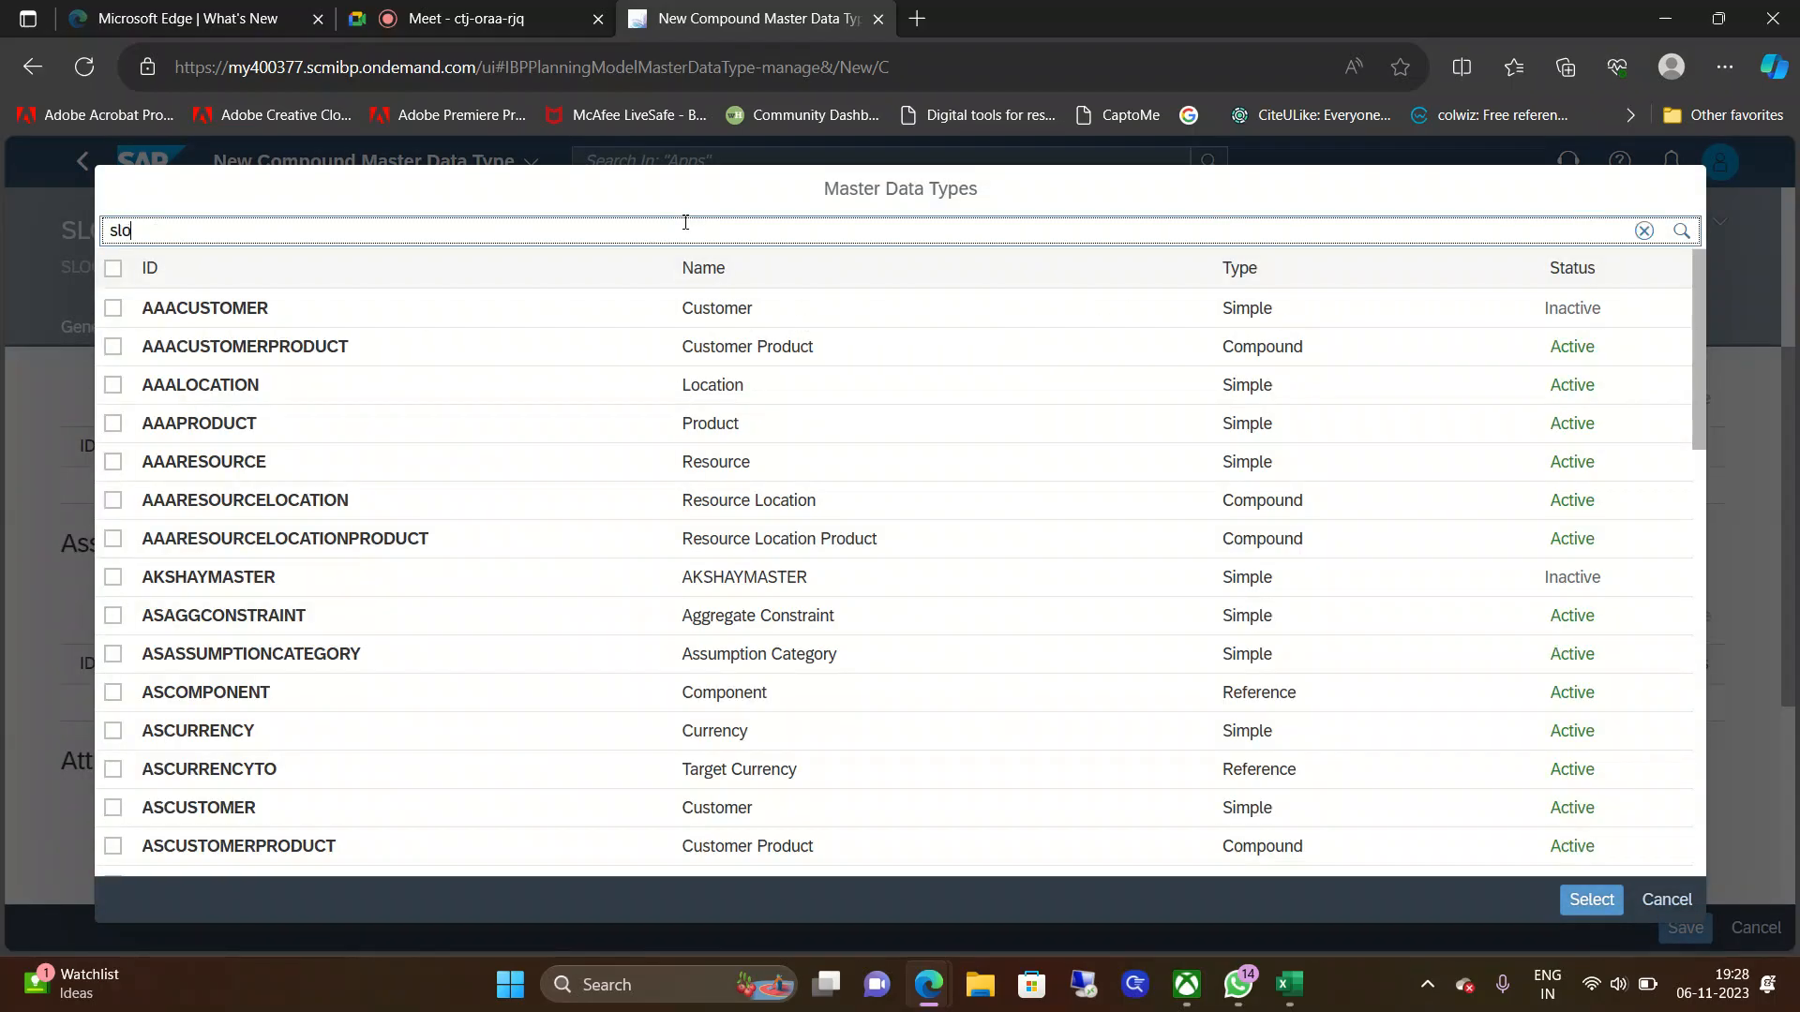
pyautogui.write('cation')
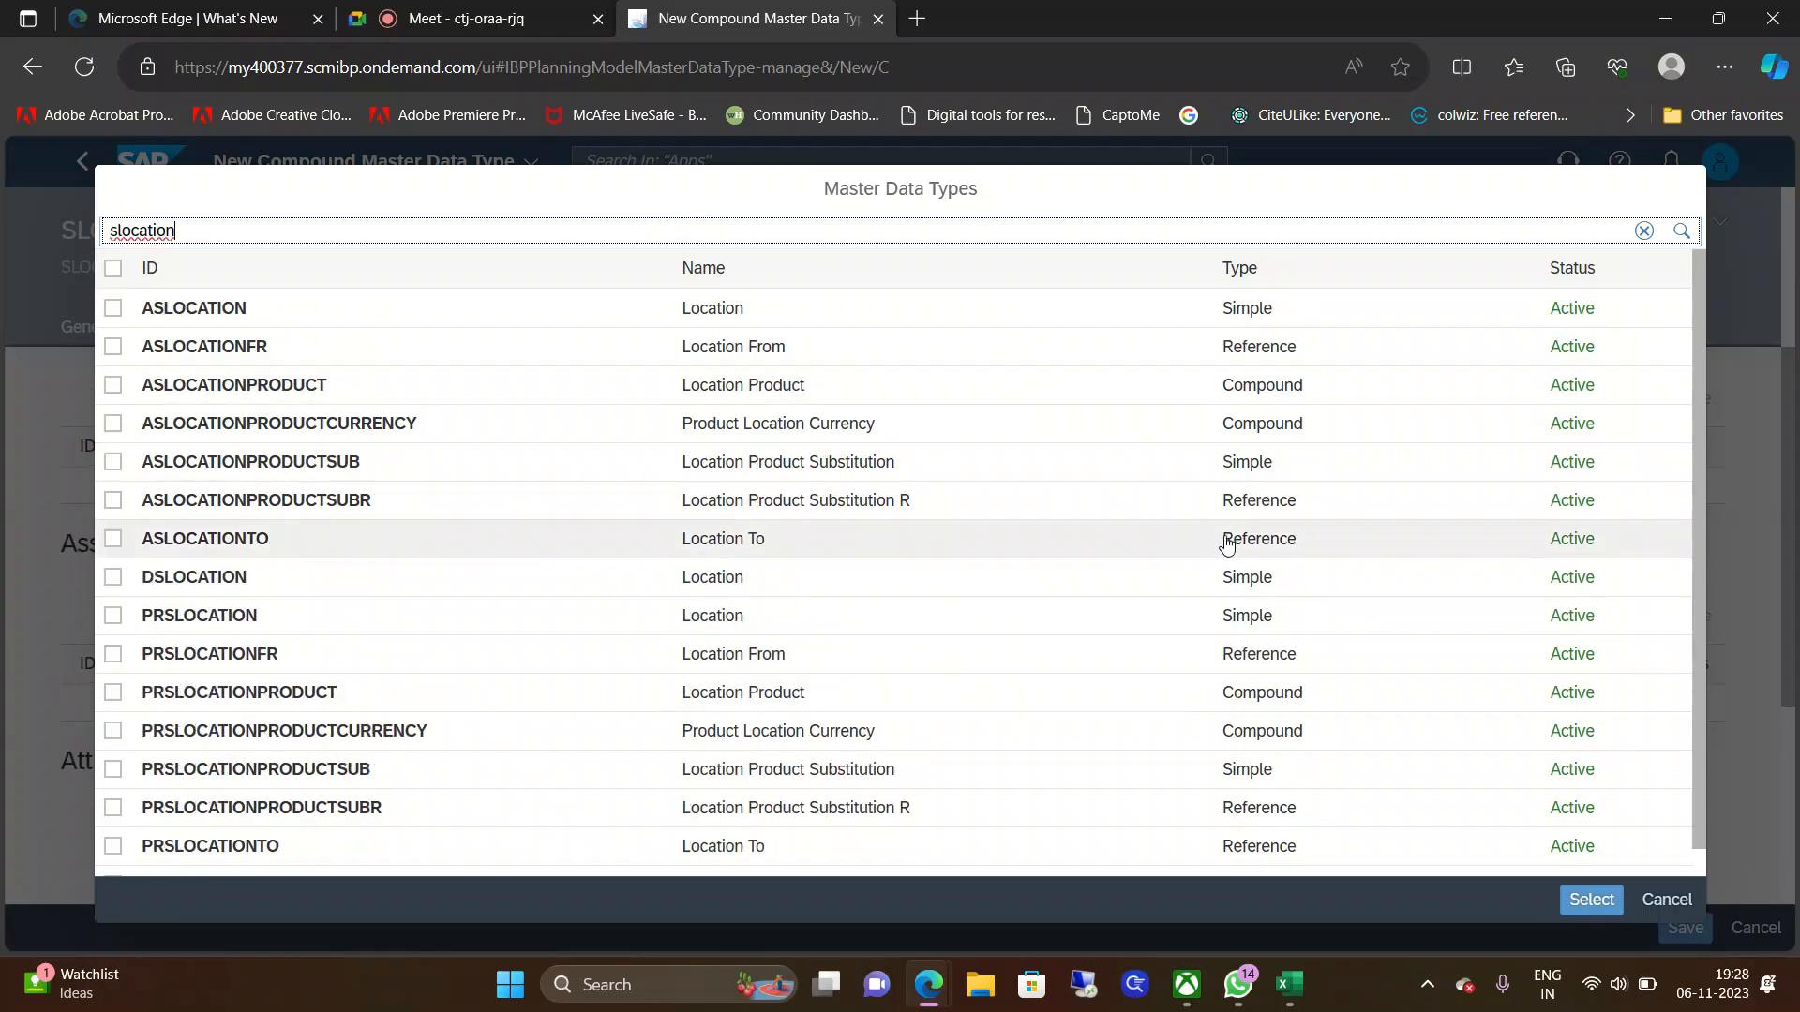
pyautogui.moveTo(1698, 497); pyautogui.dragTo(1693, 668)
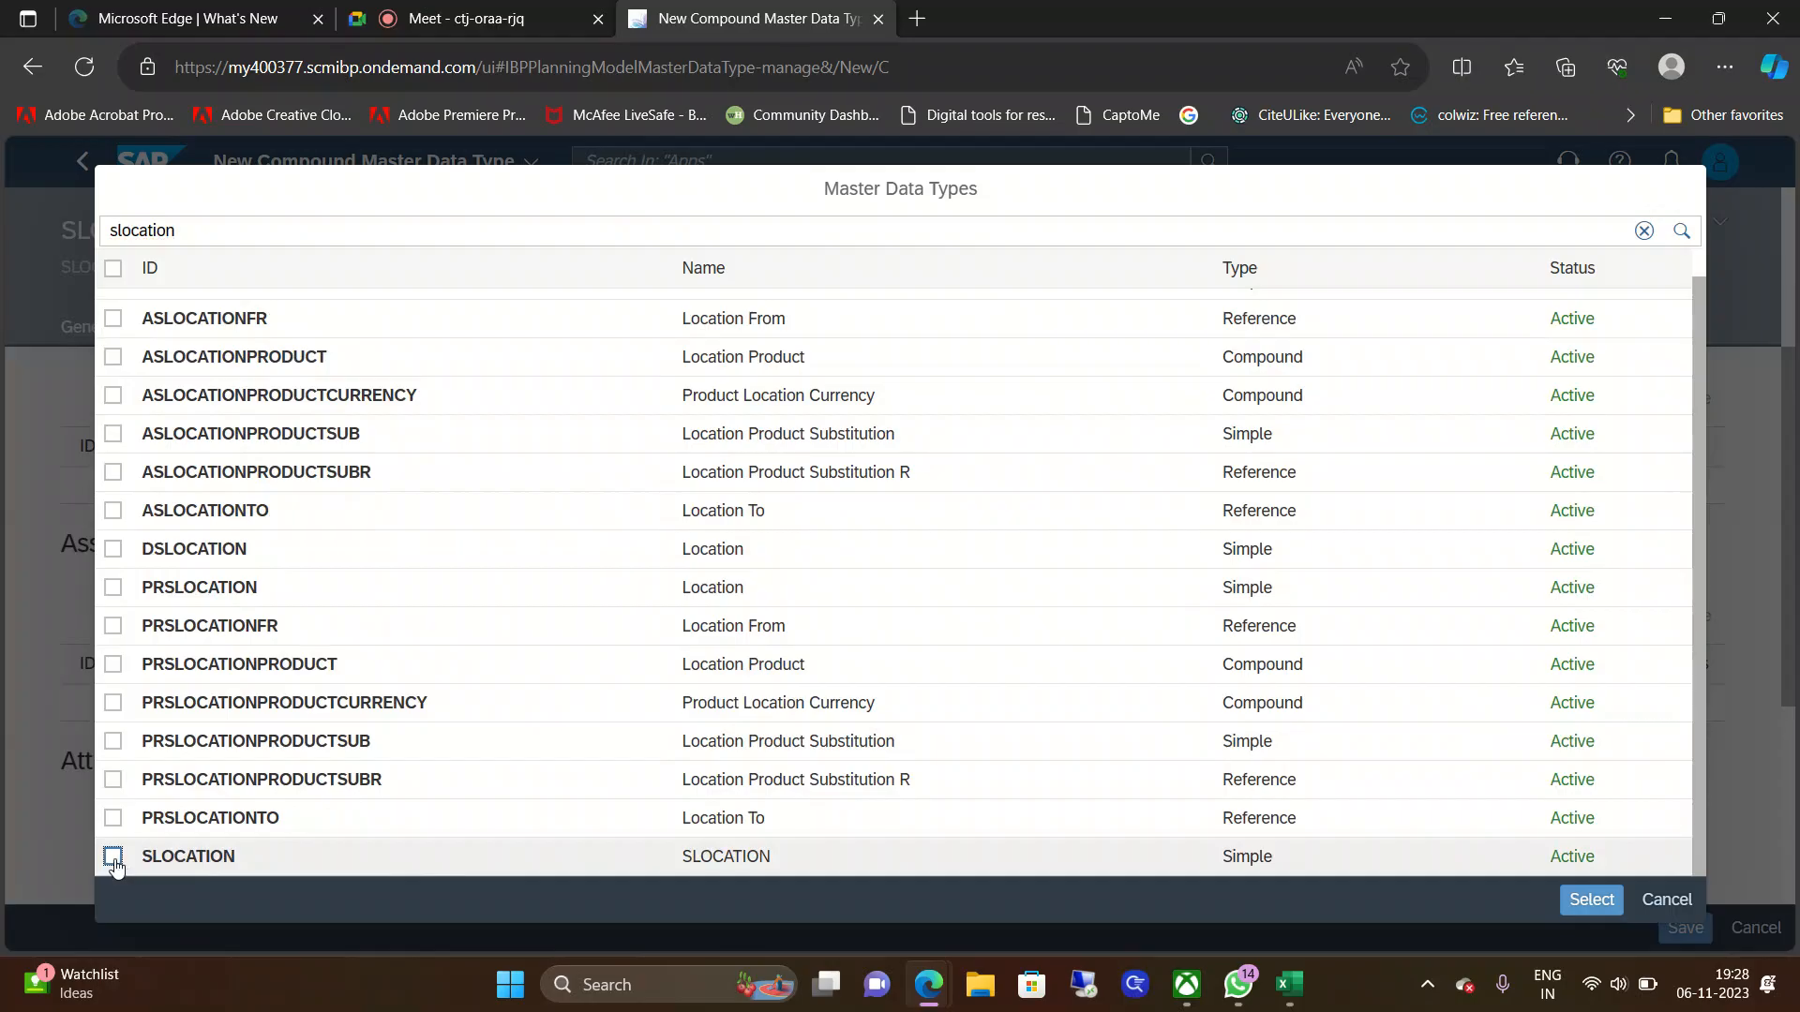
pyautogui.click(112, 856)
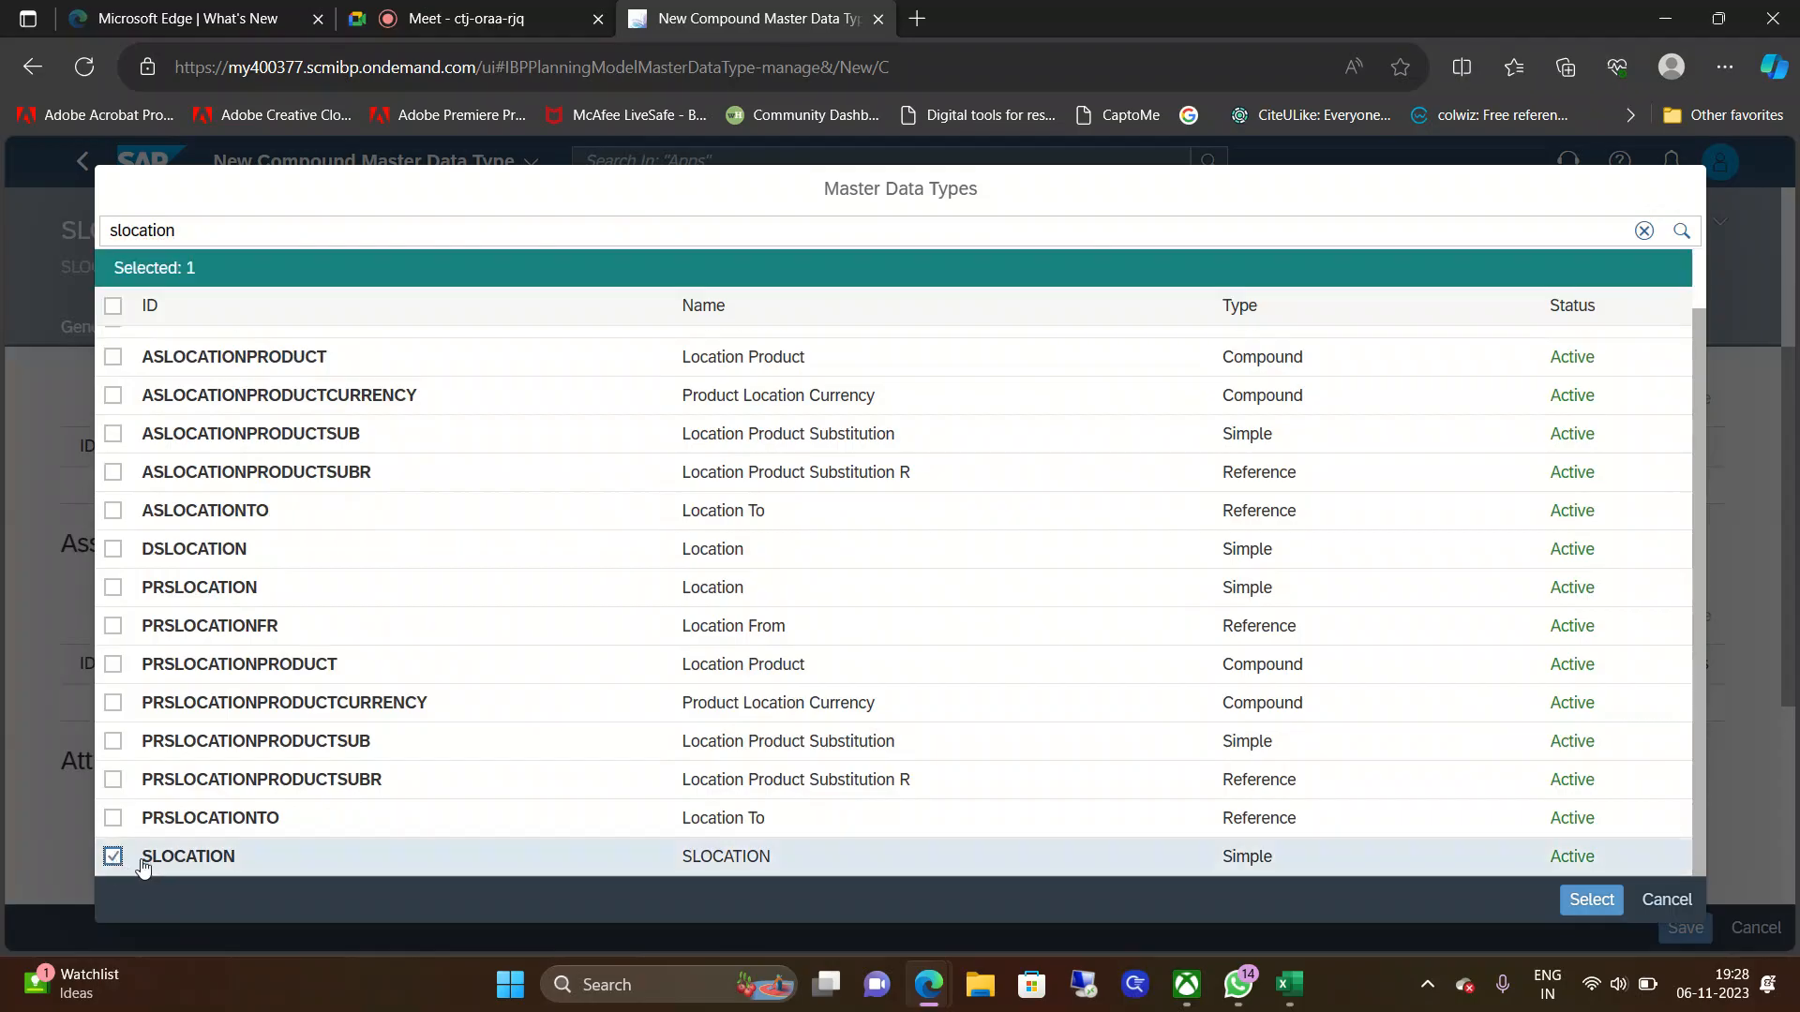
pyautogui.click(1584, 899)
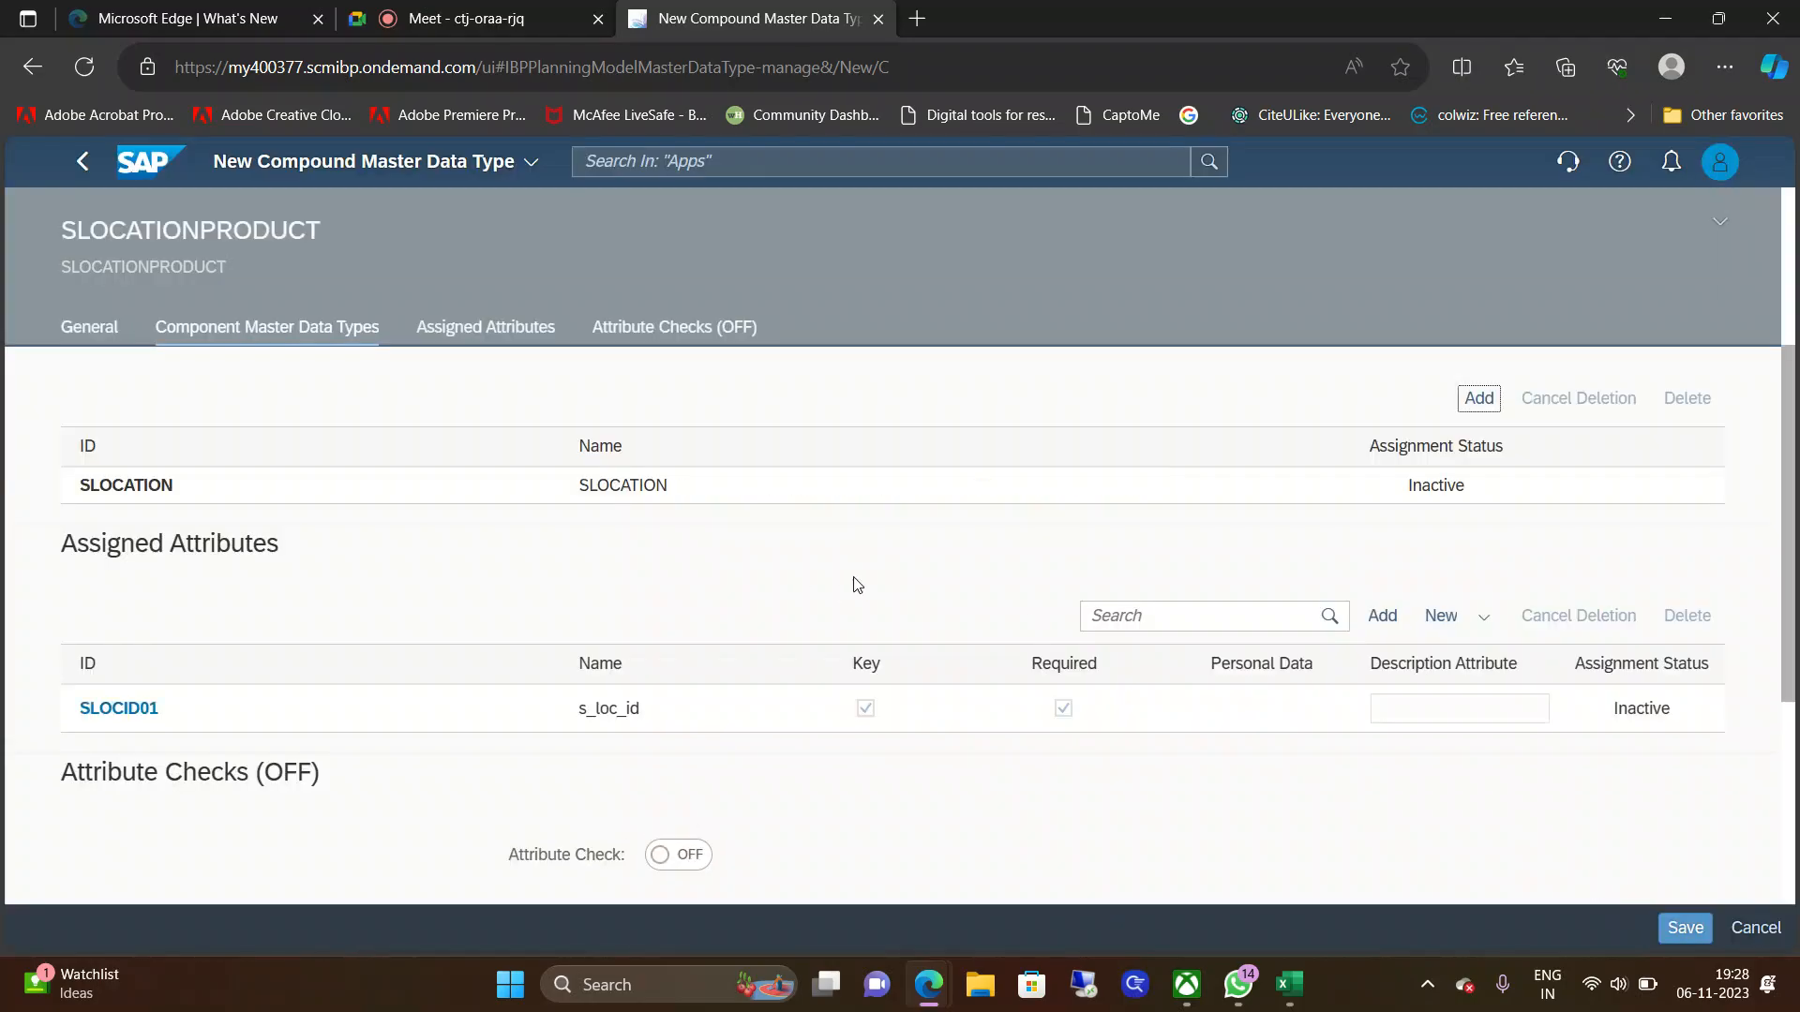
# Step: Add the simple type SPRODUCT as the second component master data type and save SLOCATIONPRODUCT
pyautogui.click(1478, 398)
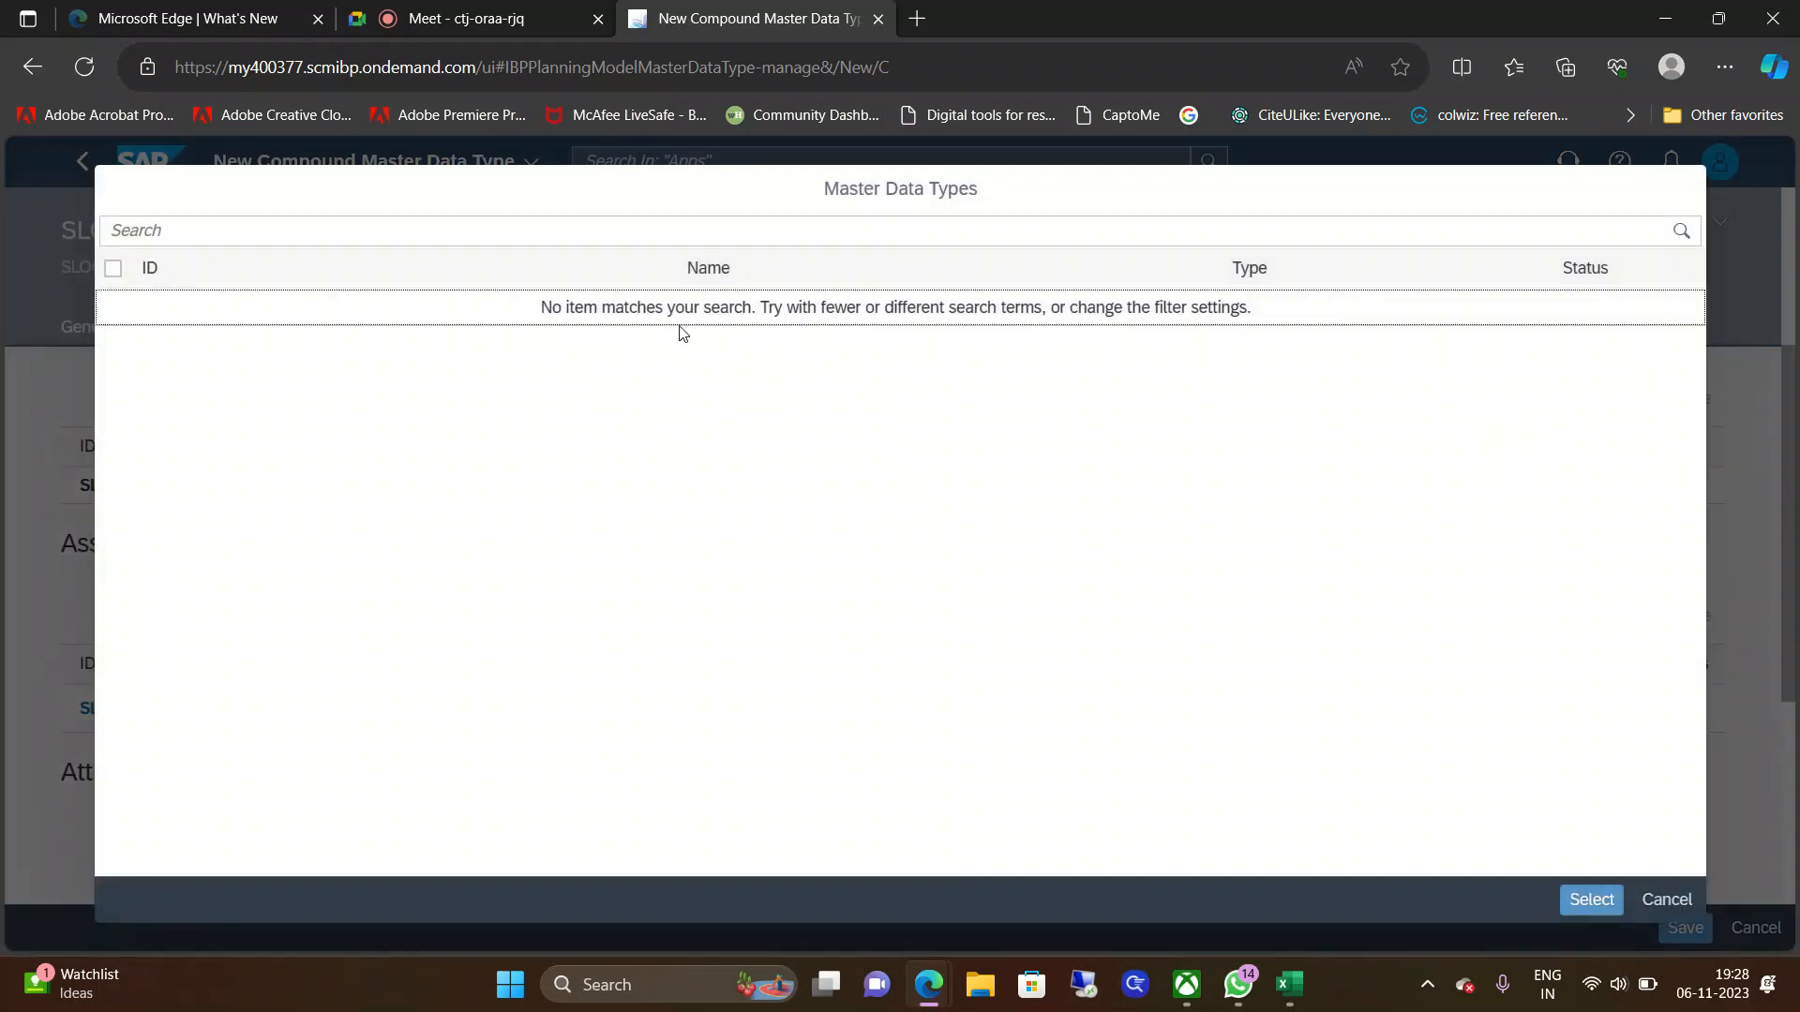
pyautogui.click(576, 225)
pyautogui.write('sproduct')
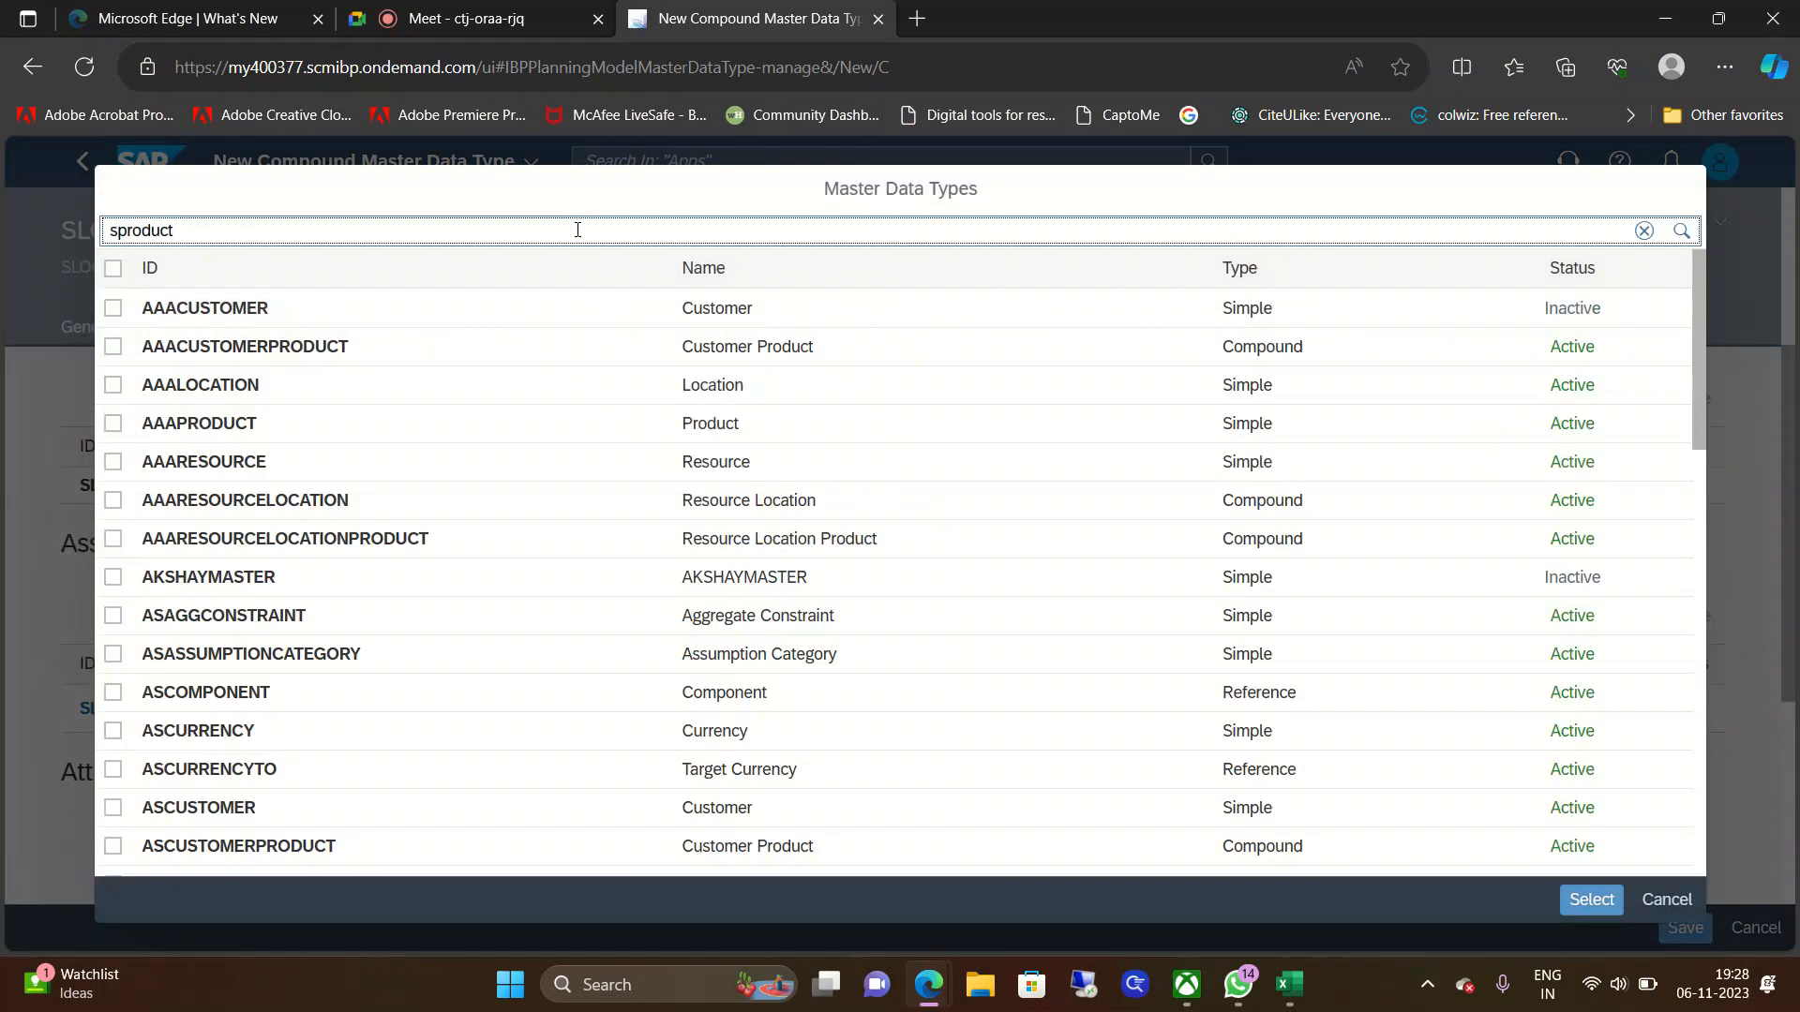
pyautogui.press('Return')
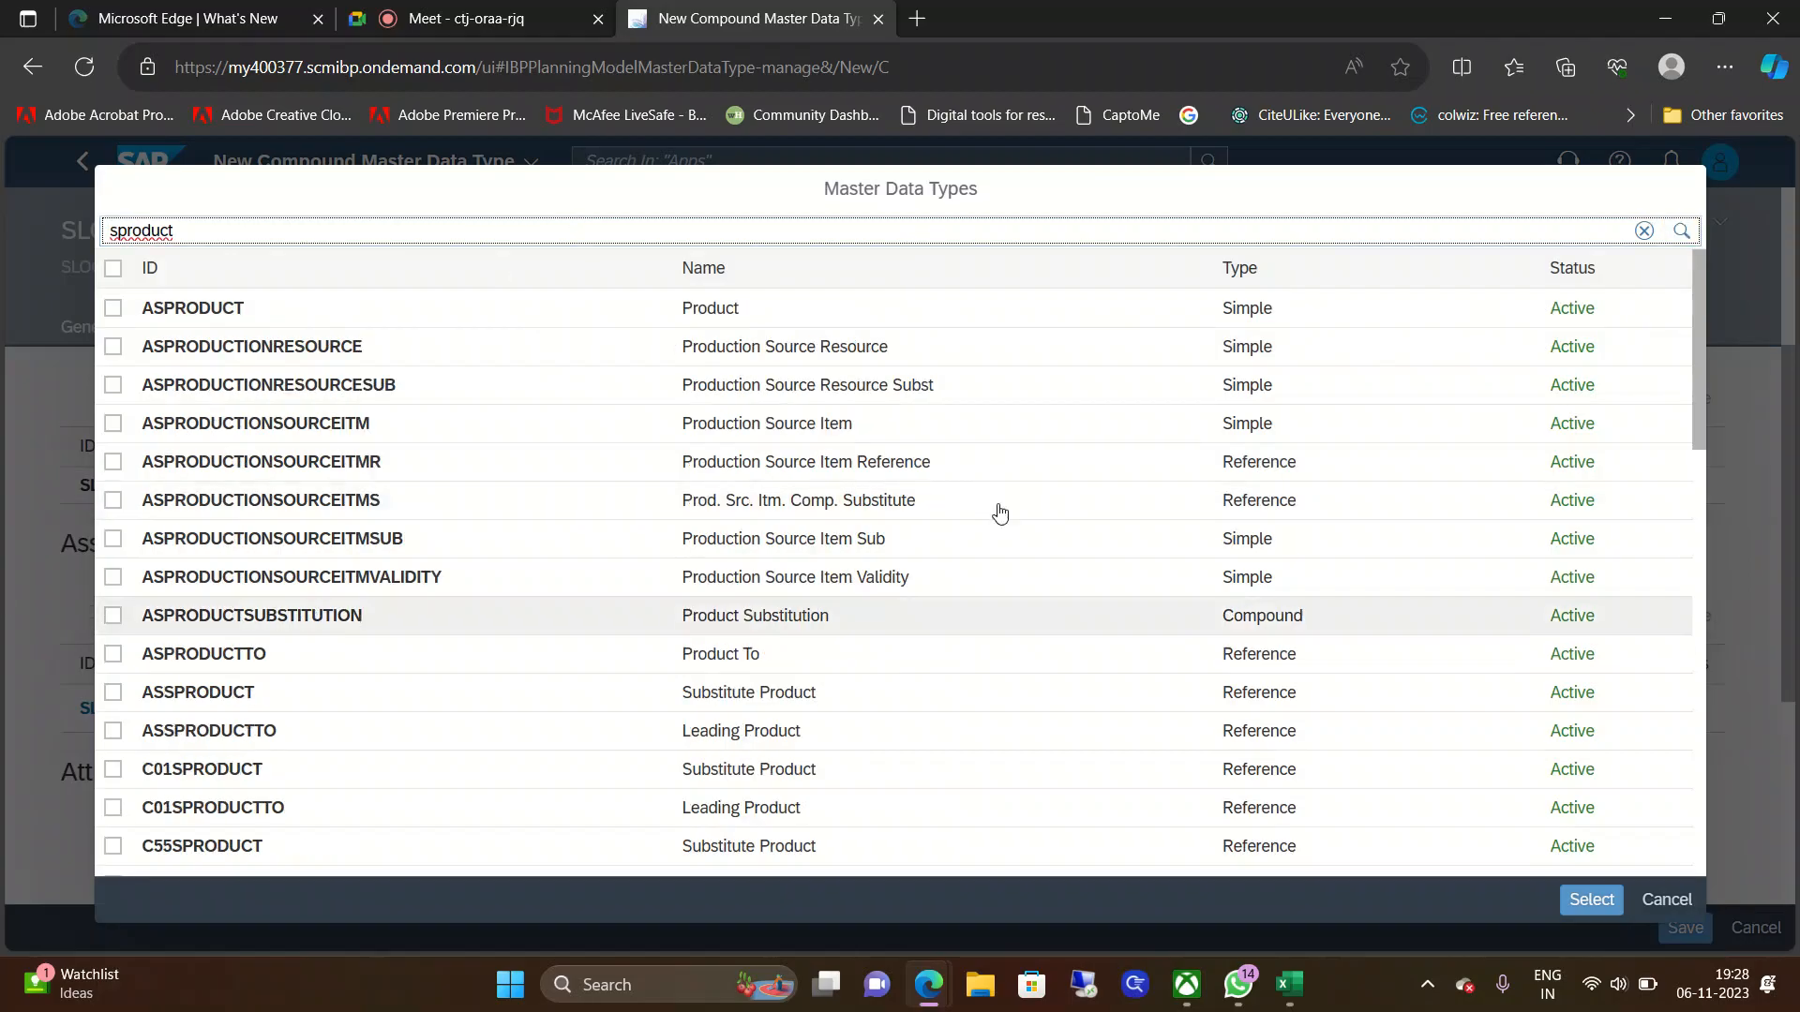
pyautogui.moveTo(1702, 375); pyautogui.dragTo(1623, 902)
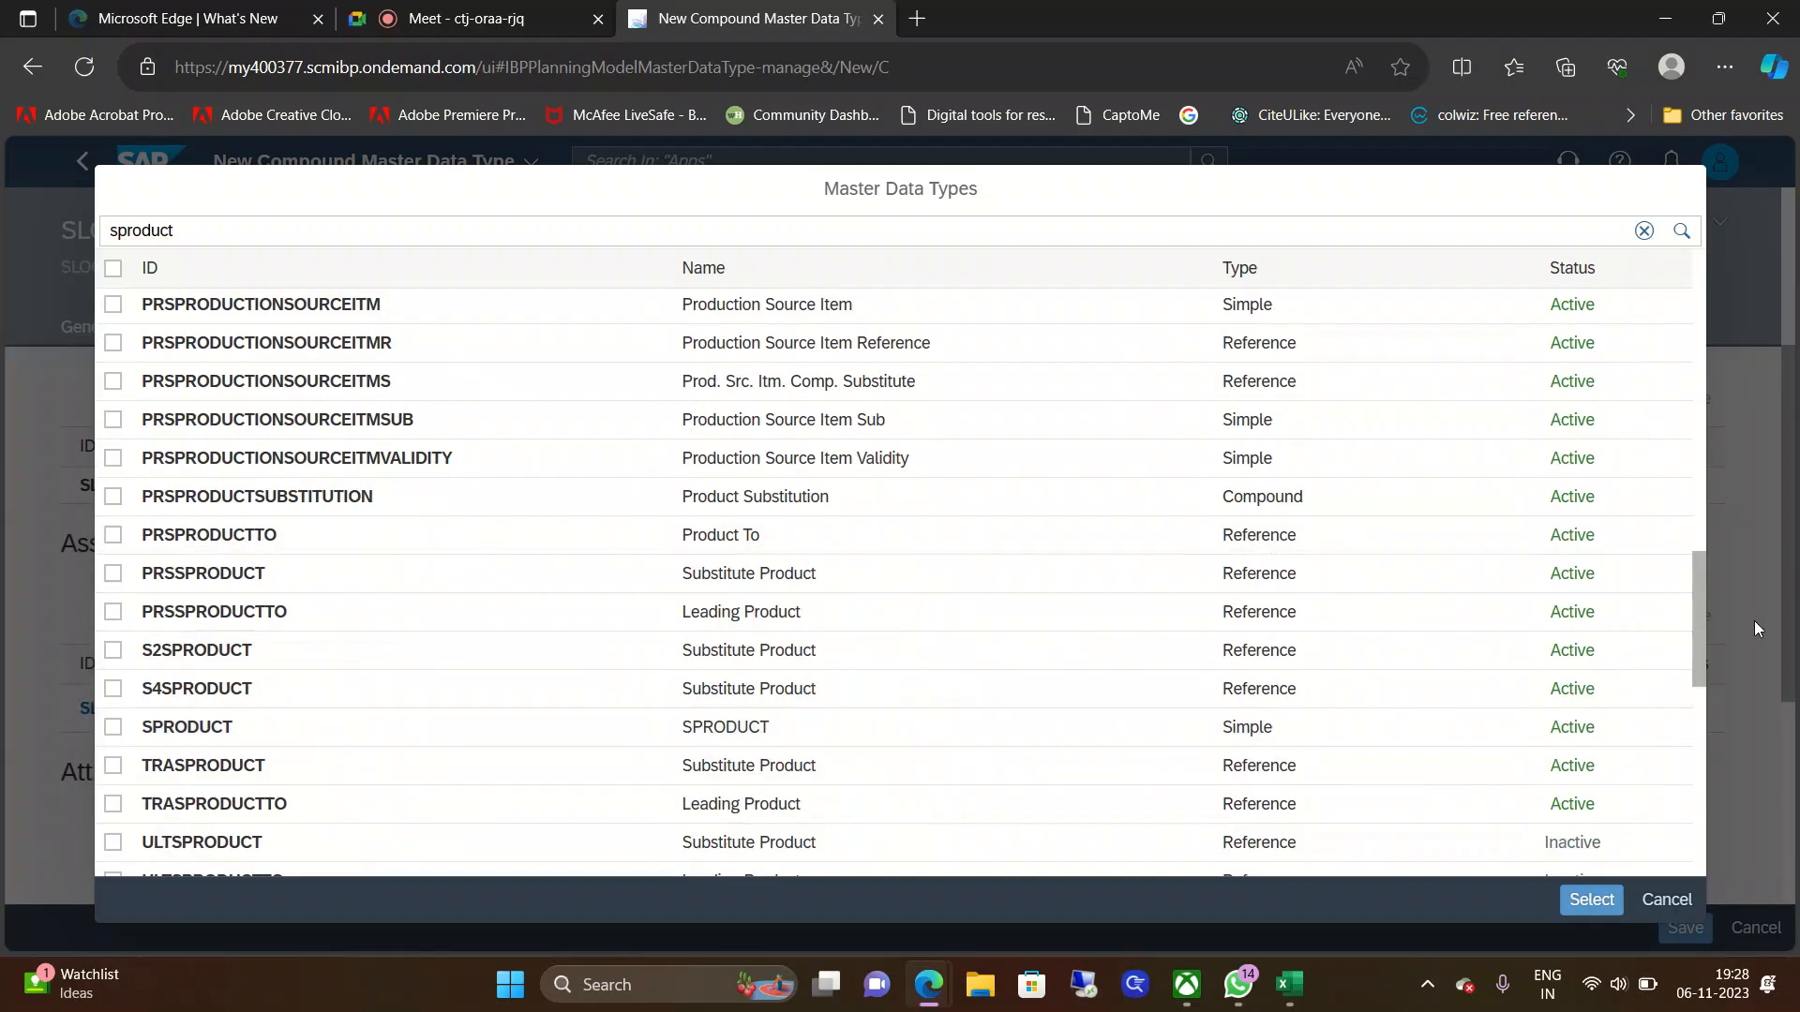
pyautogui.moveTo(1699, 634); pyautogui.dragTo(1697, 821)
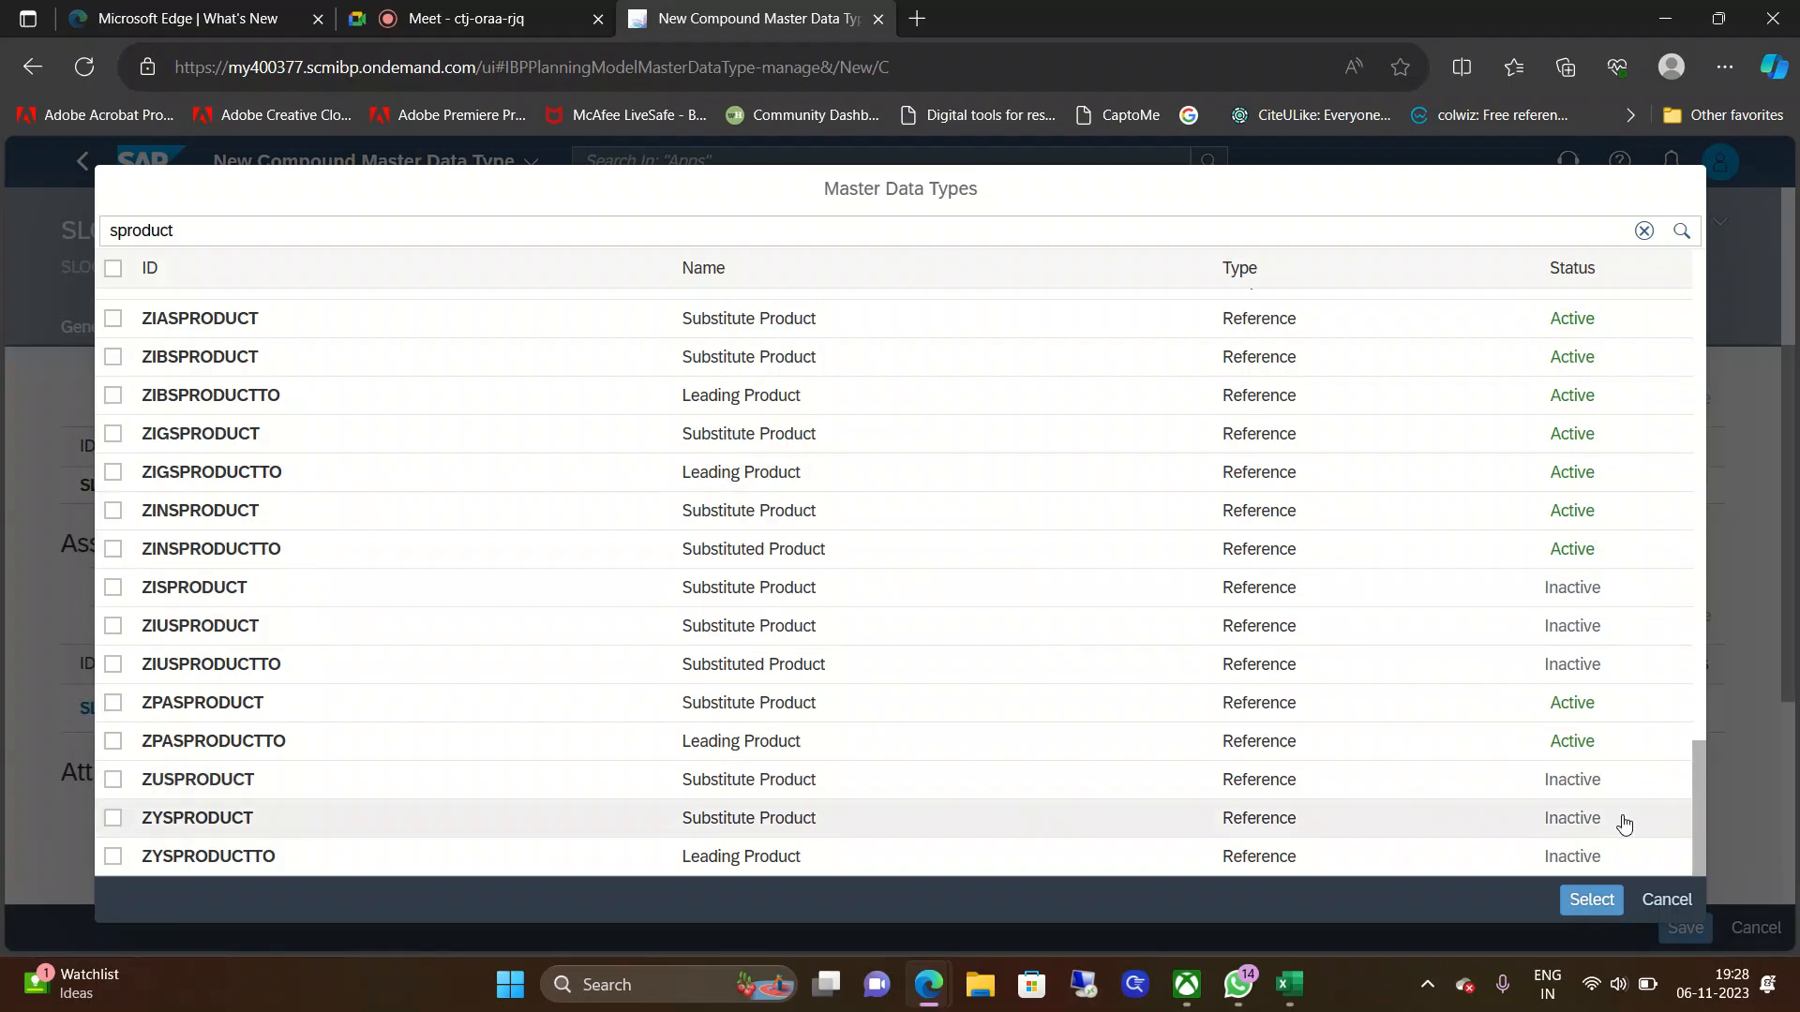
pyautogui.scroll(10, 570, 660)
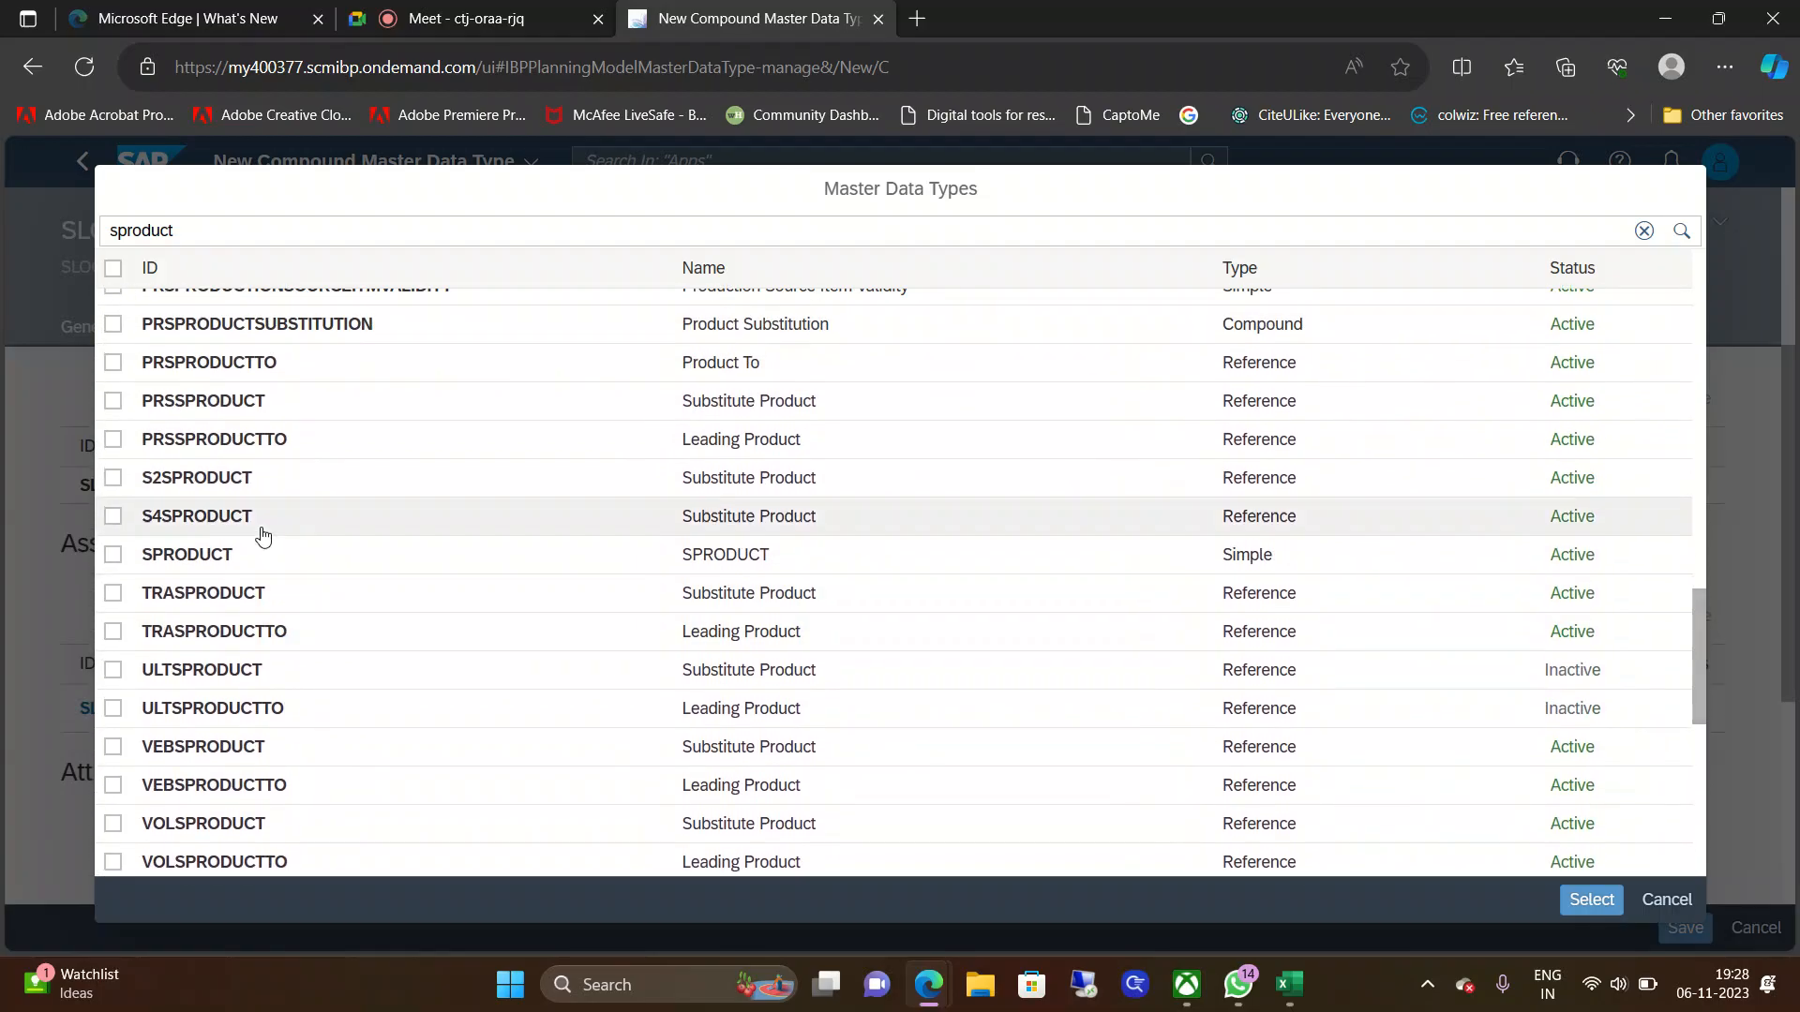
pyautogui.click(112, 554)
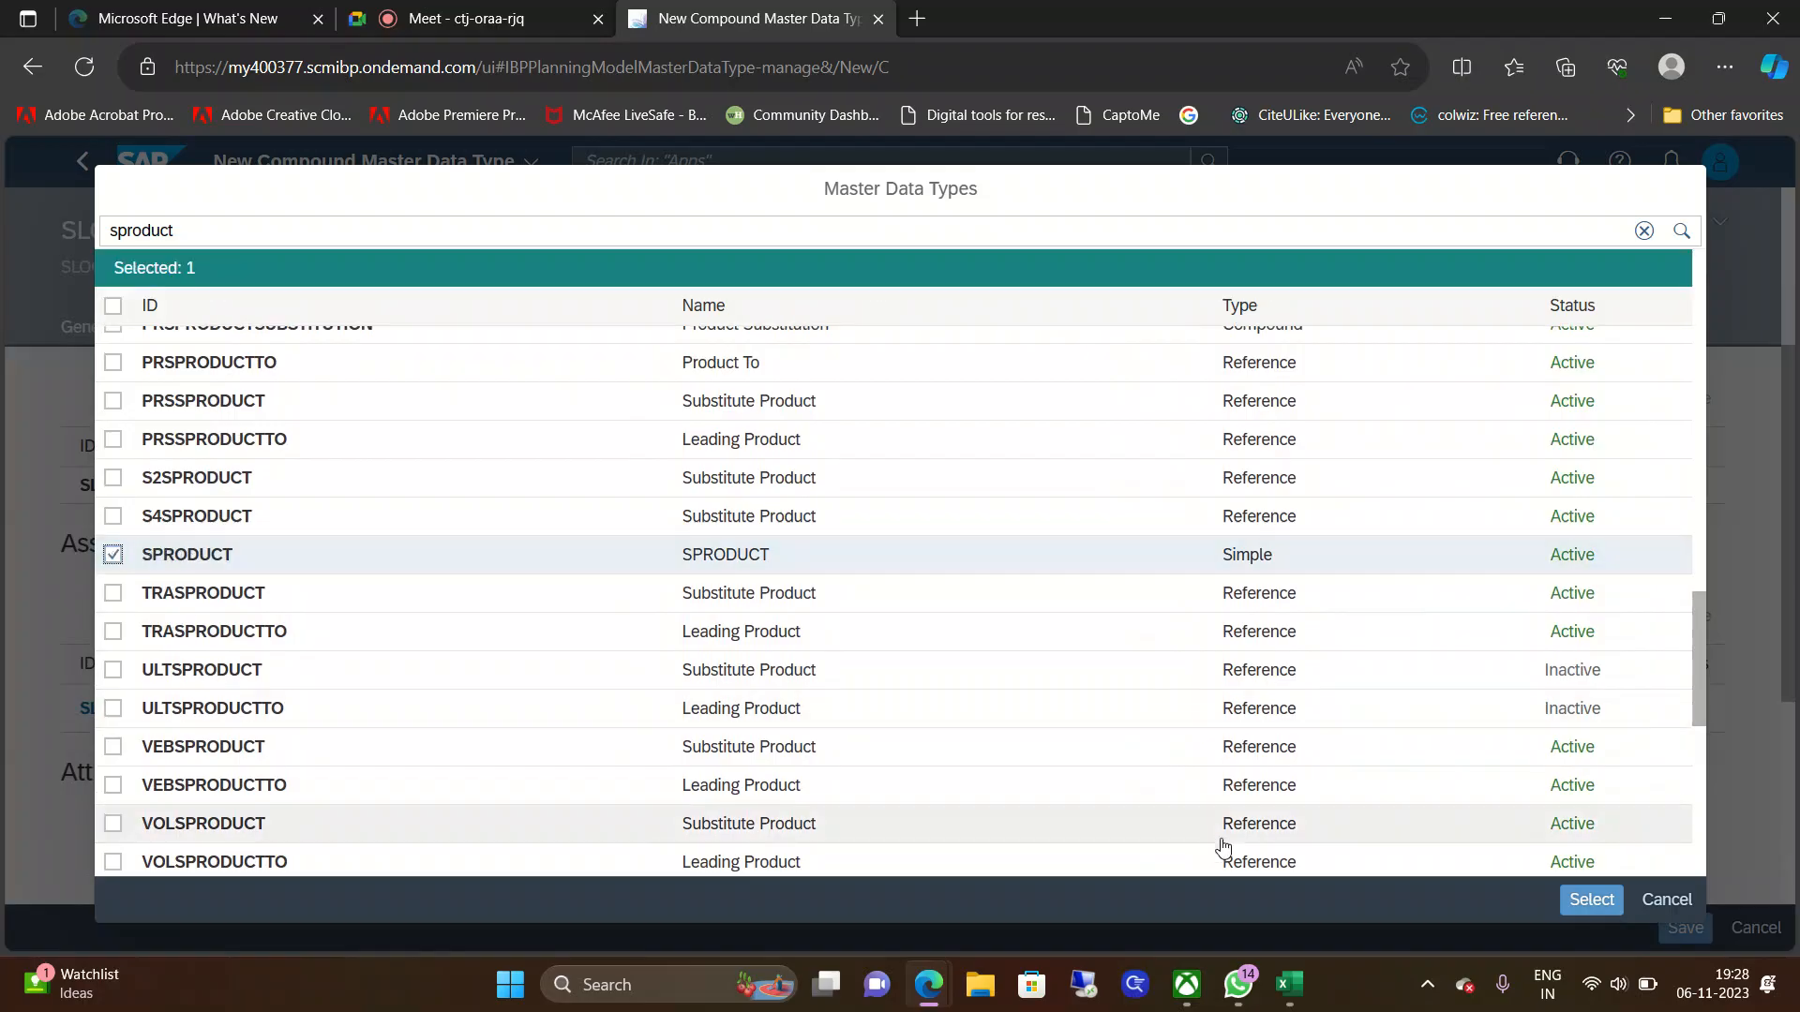
pyautogui.click(1593, 905)
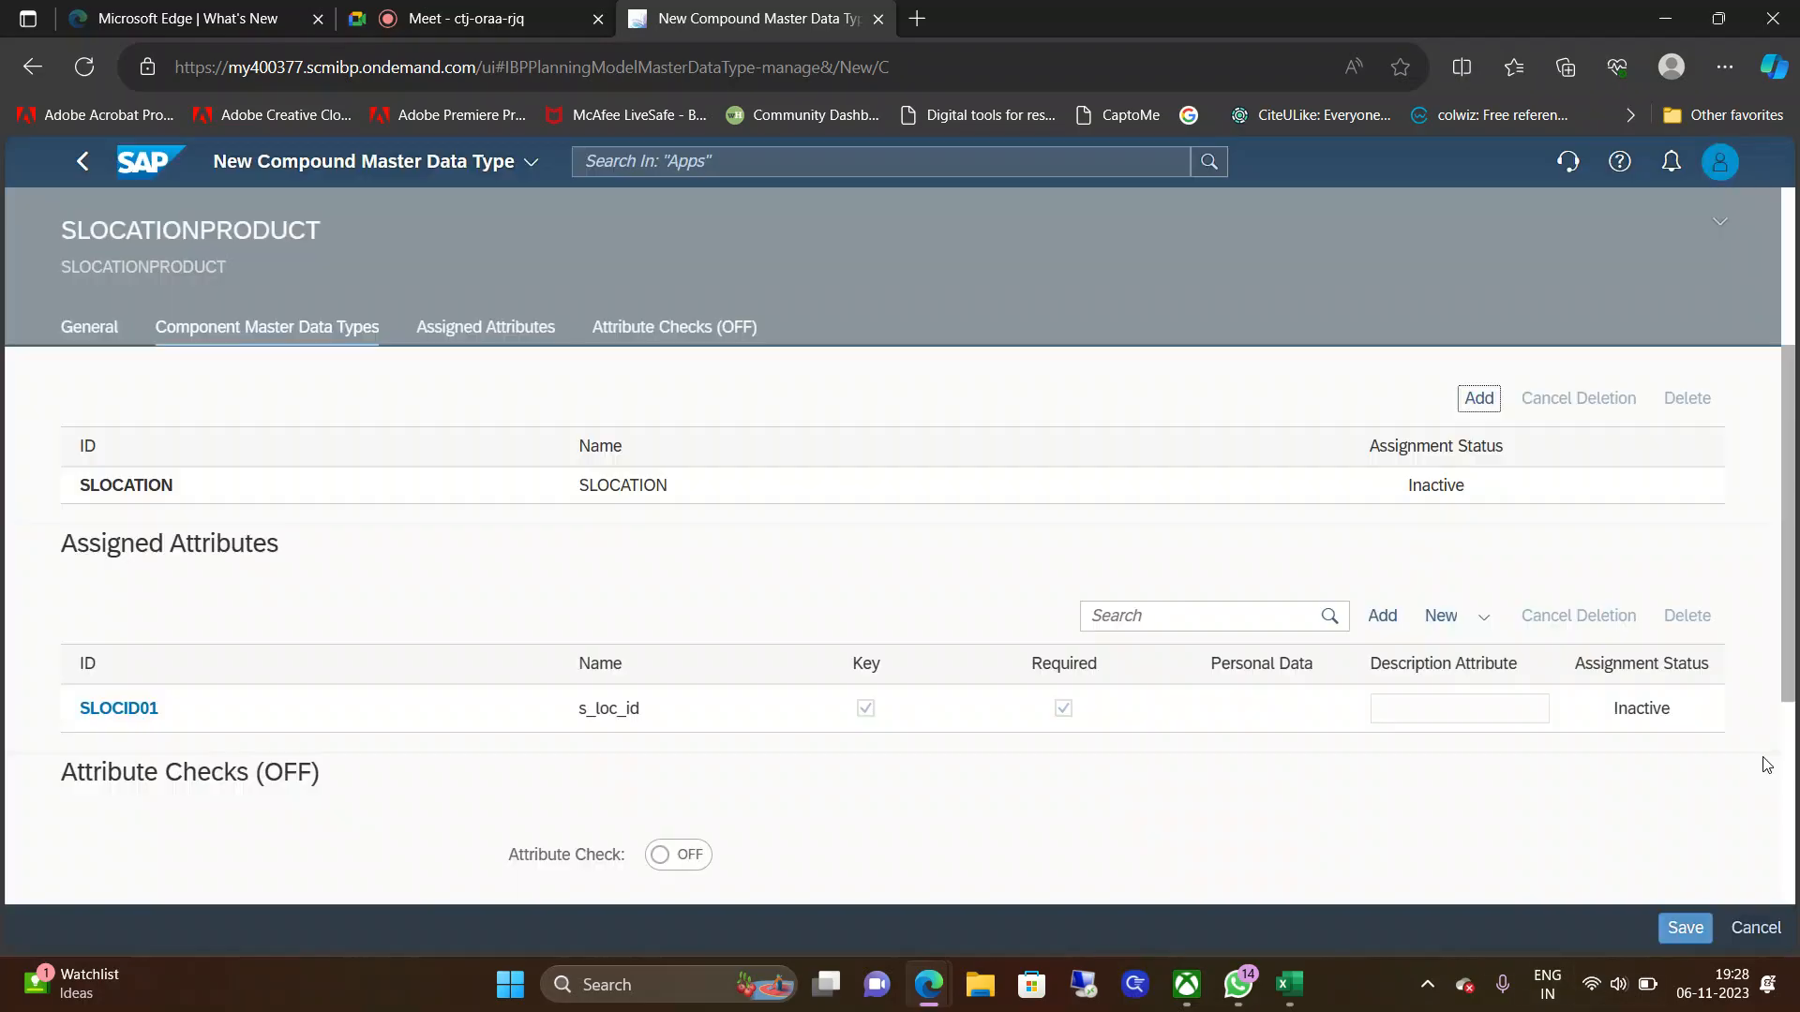
pyautogui.moveTo(1786, 521); pyautogui.dragTo(1777, 629)
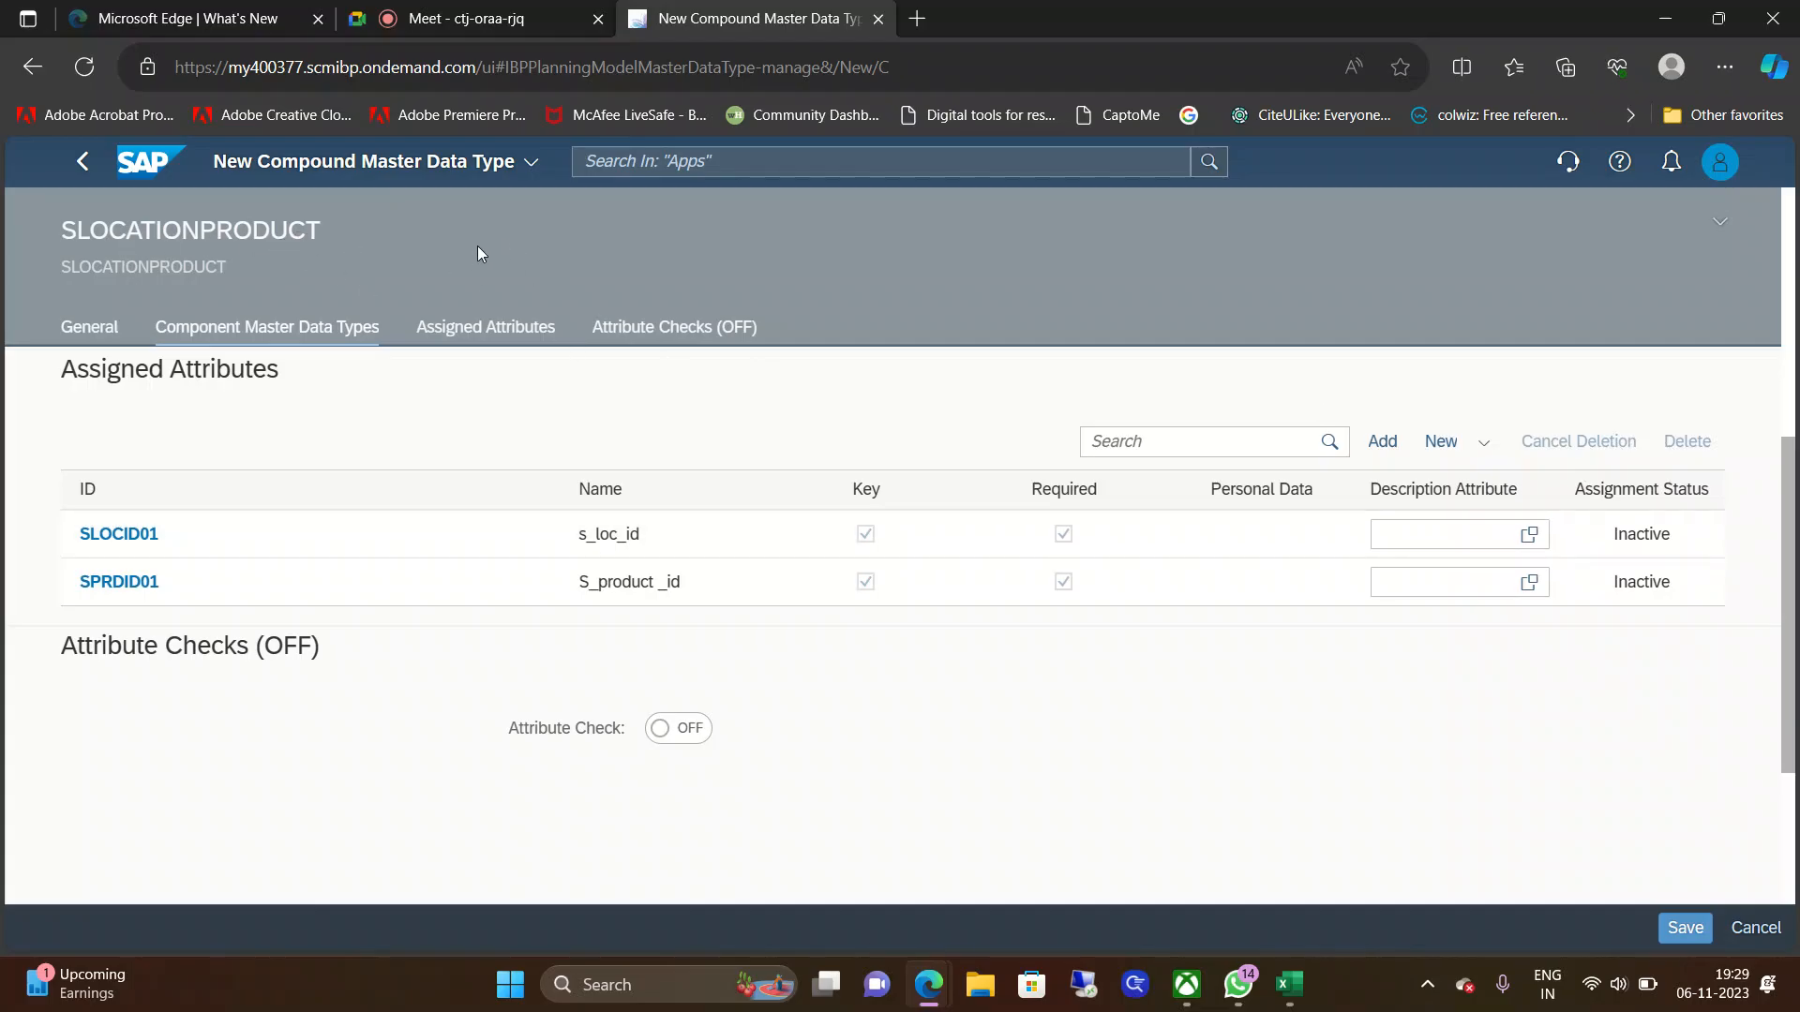
pyautogui.click(1679, 929)
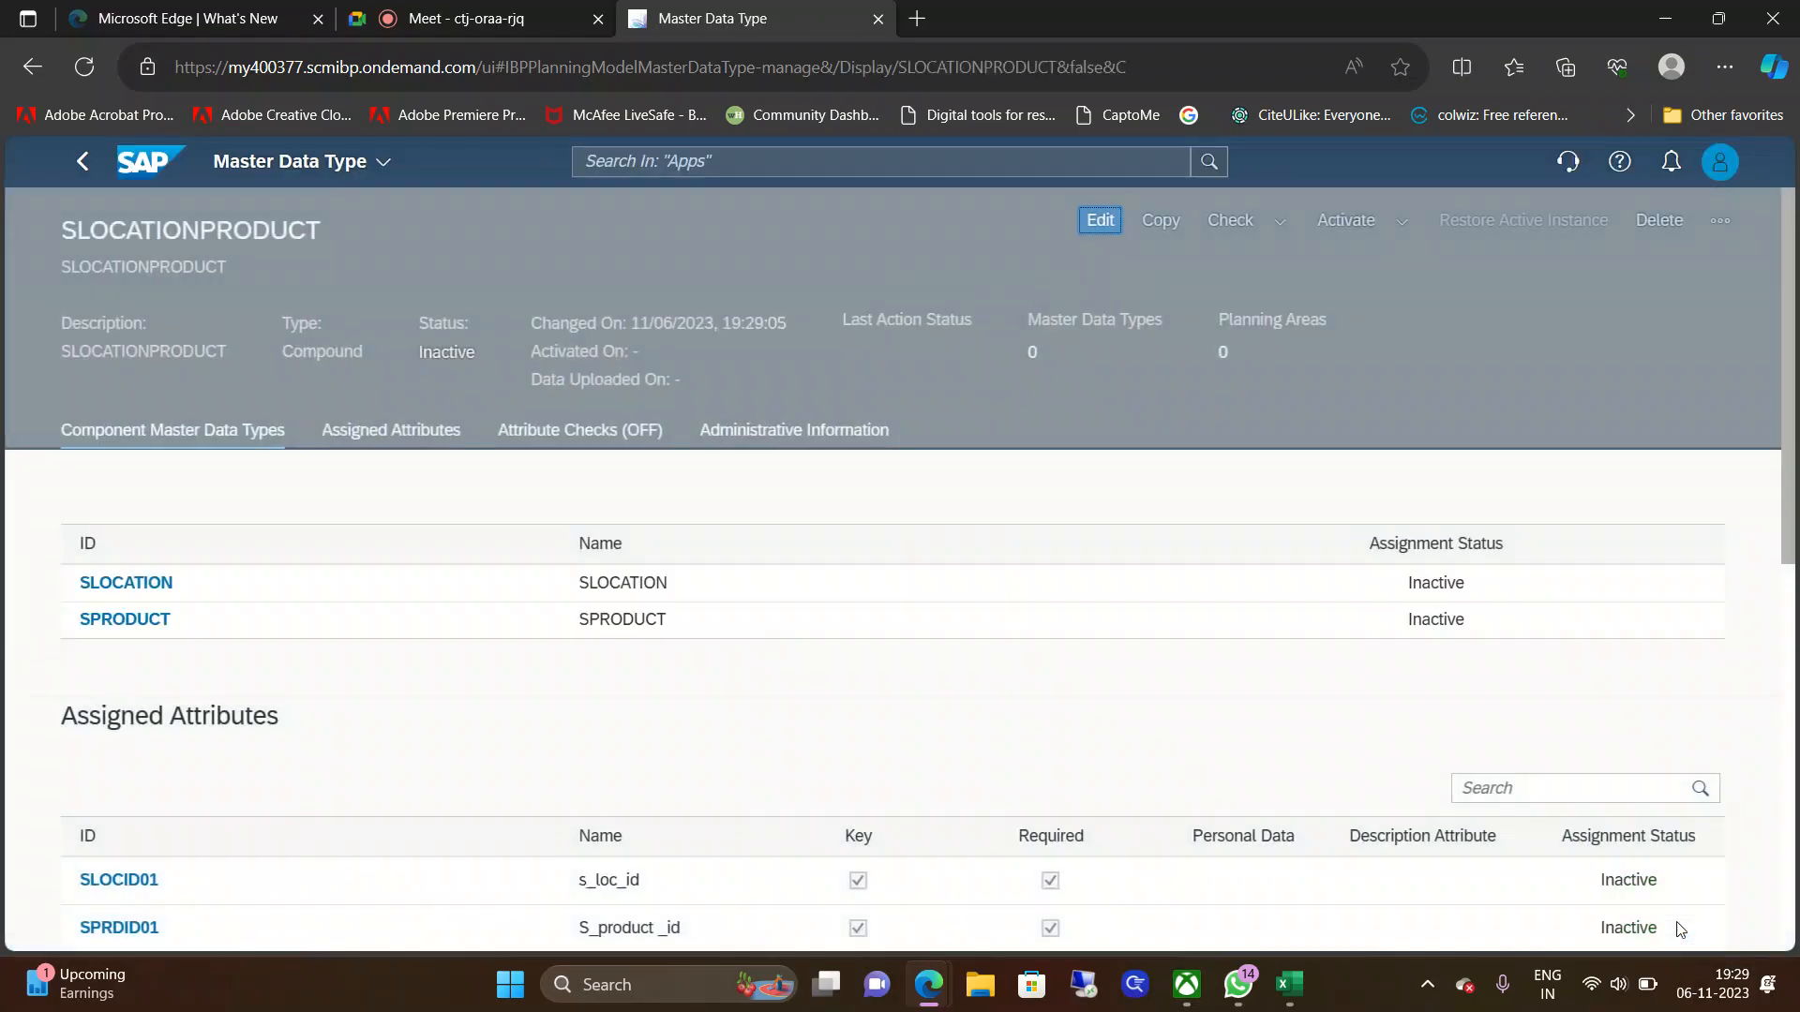
# Step: Run the check on SLOCATIONPRODUCT and activate the master data type
pyautogui.click(1224, 223)
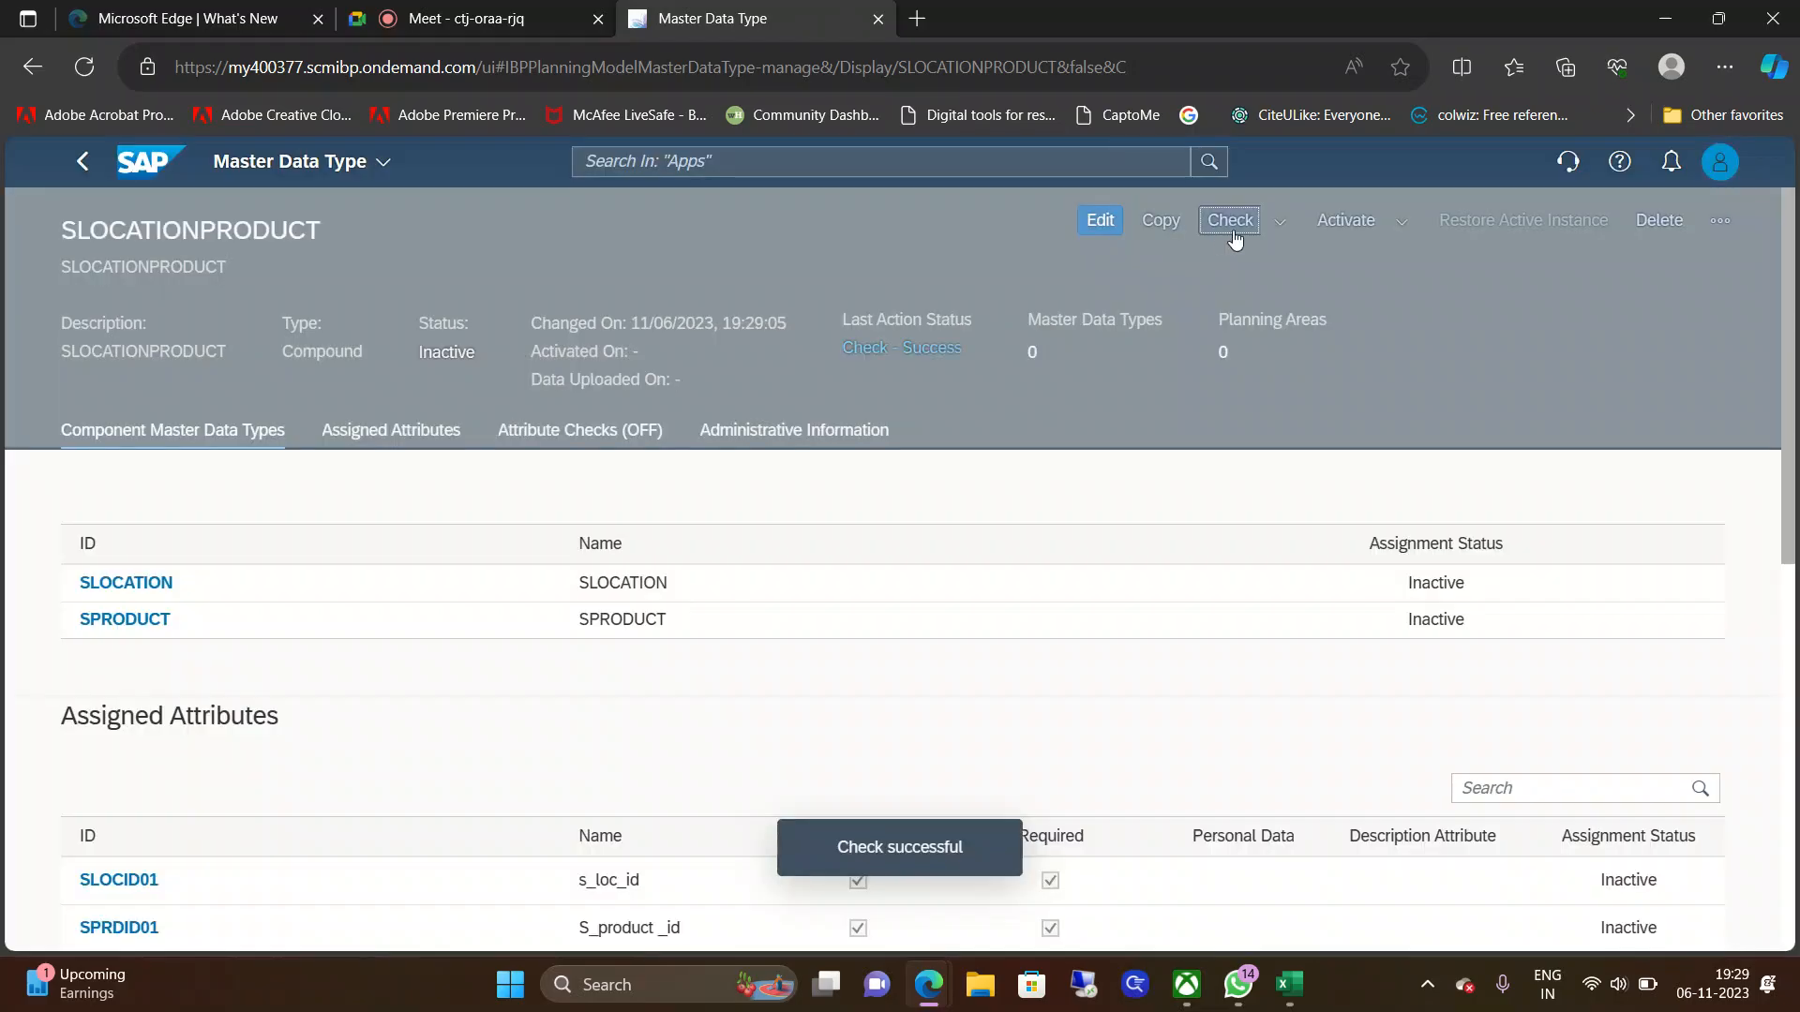
pyautogui.click(1349, 222)
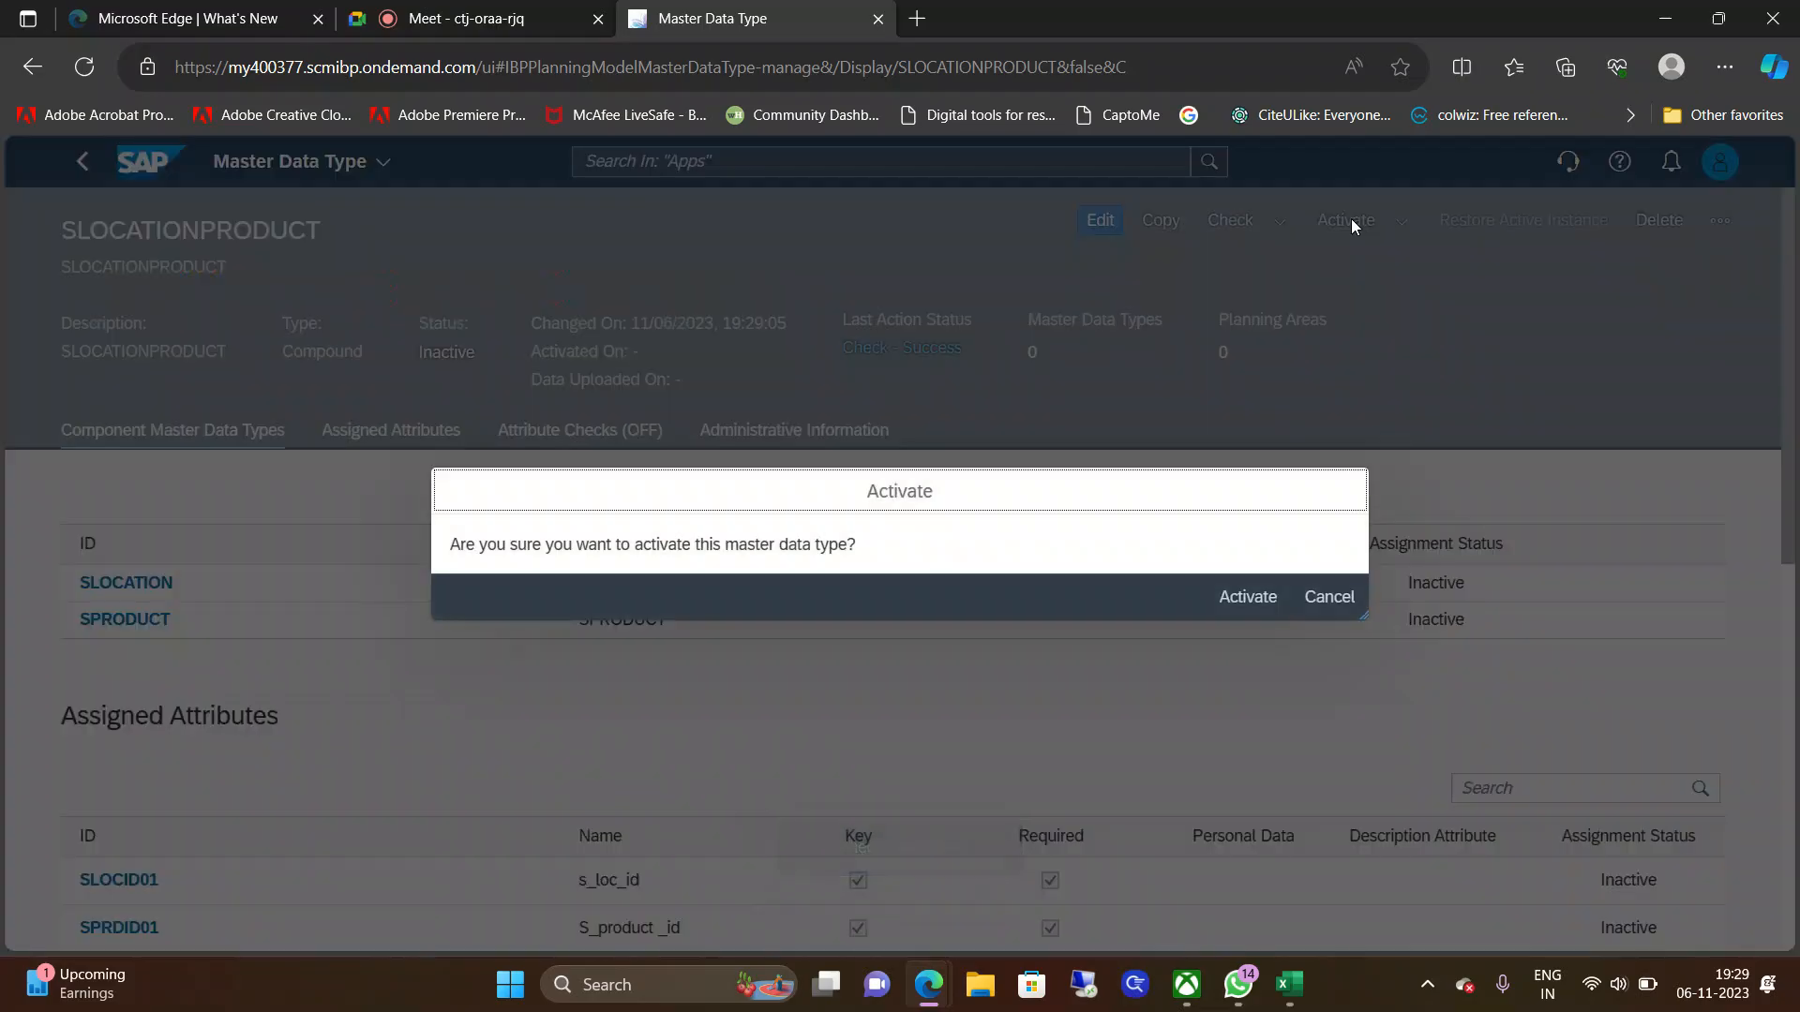
pyautogui.click(1230, 592)
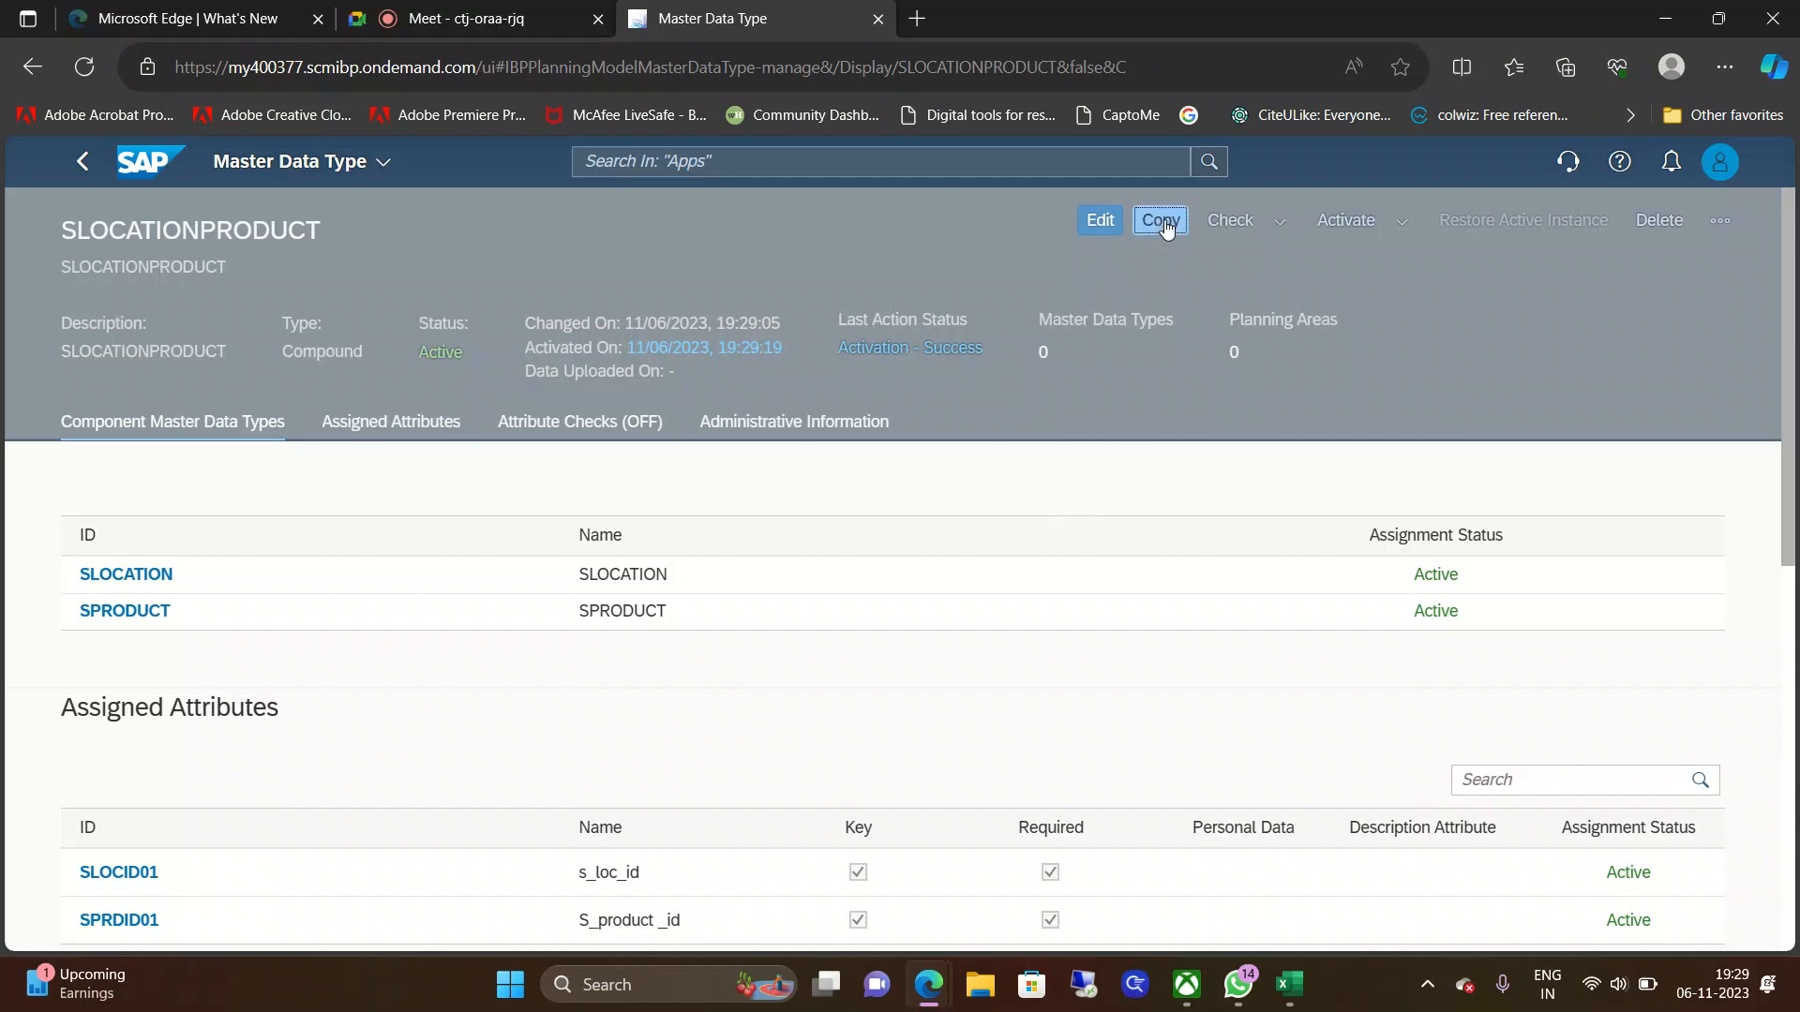
# Step: Copy SLOCATIONPRODUCT as a new master data type with the ID PLOCATIONPRODUCT
pyautogui.click(1165, 228)
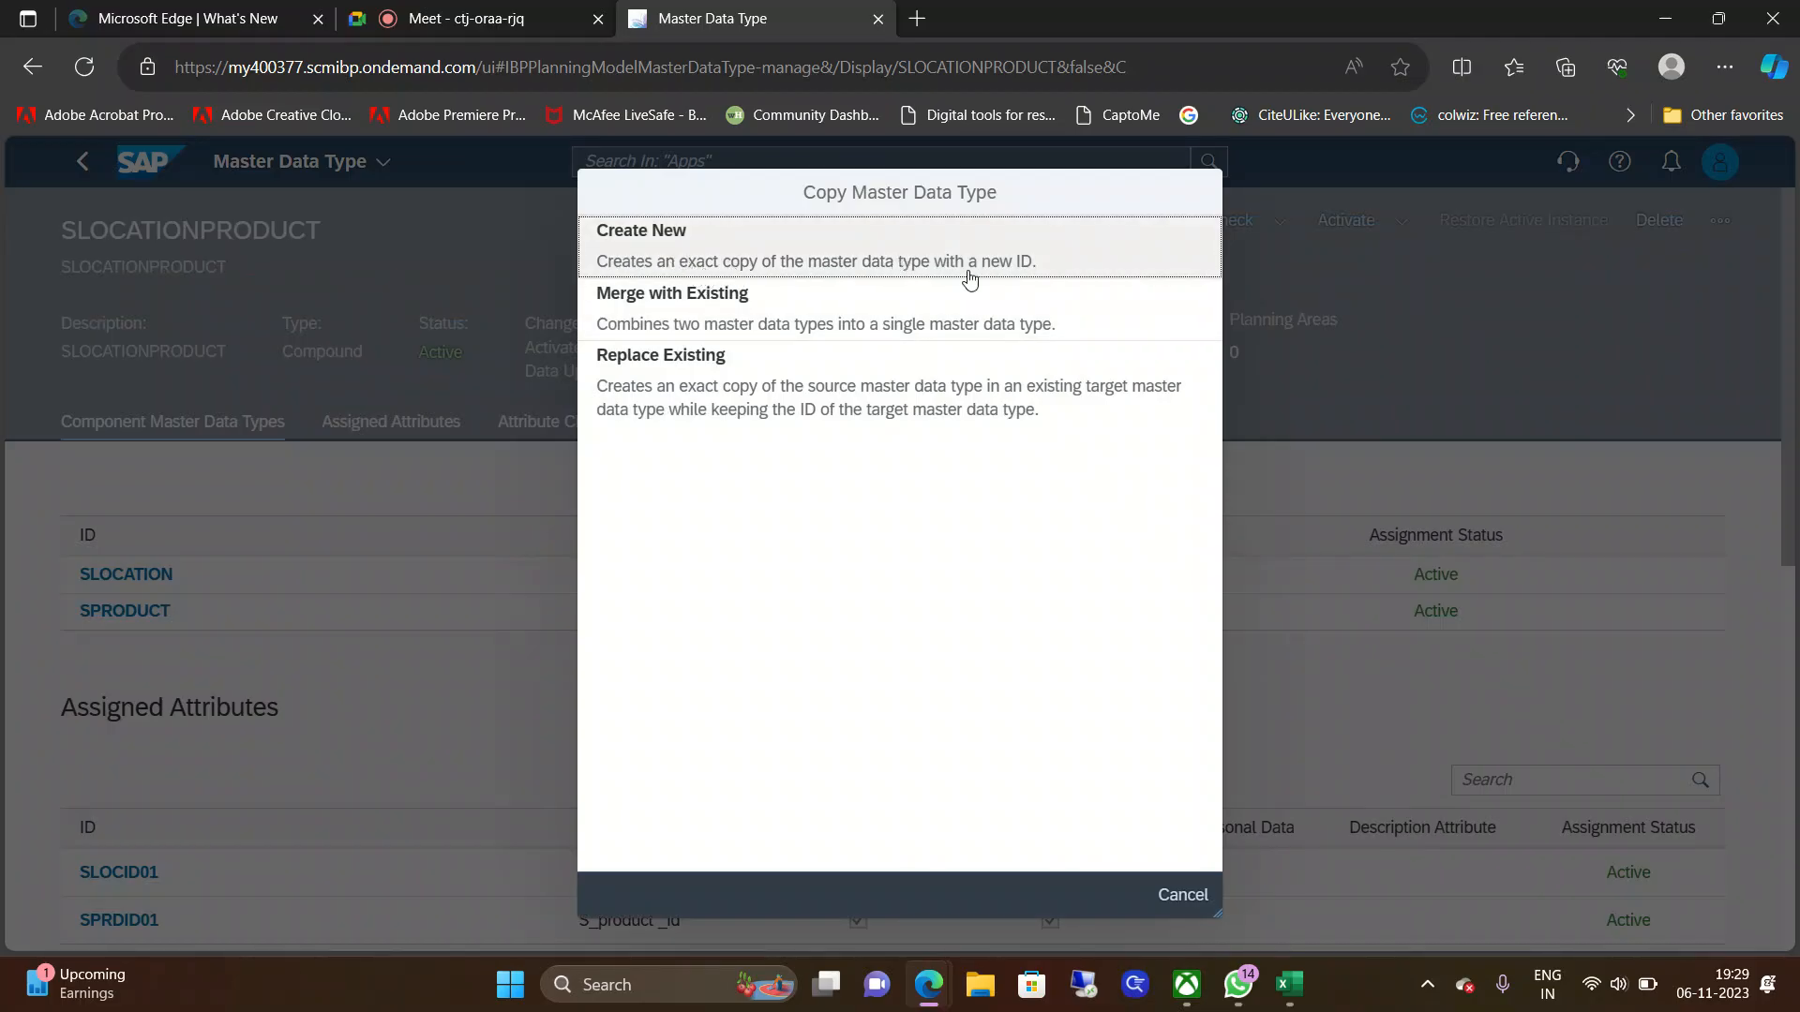
pyautogui.click(1187, 896)
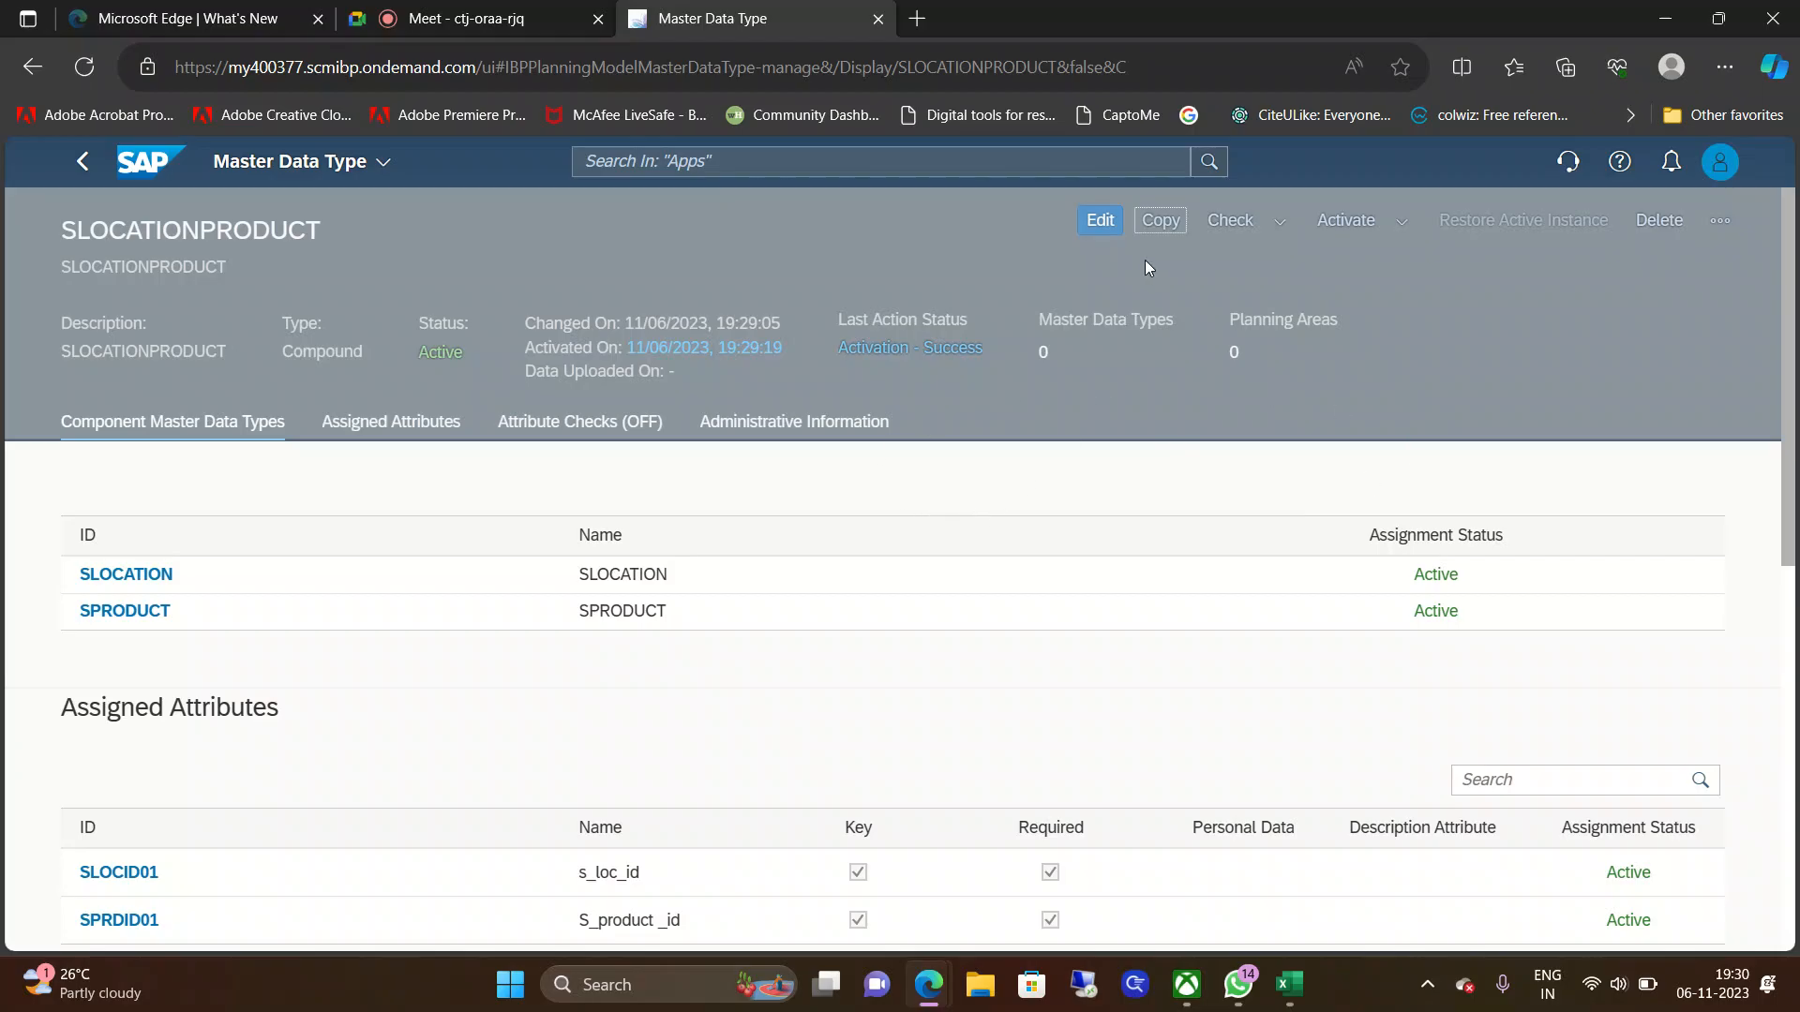
pyautogui.click(1166, 222)
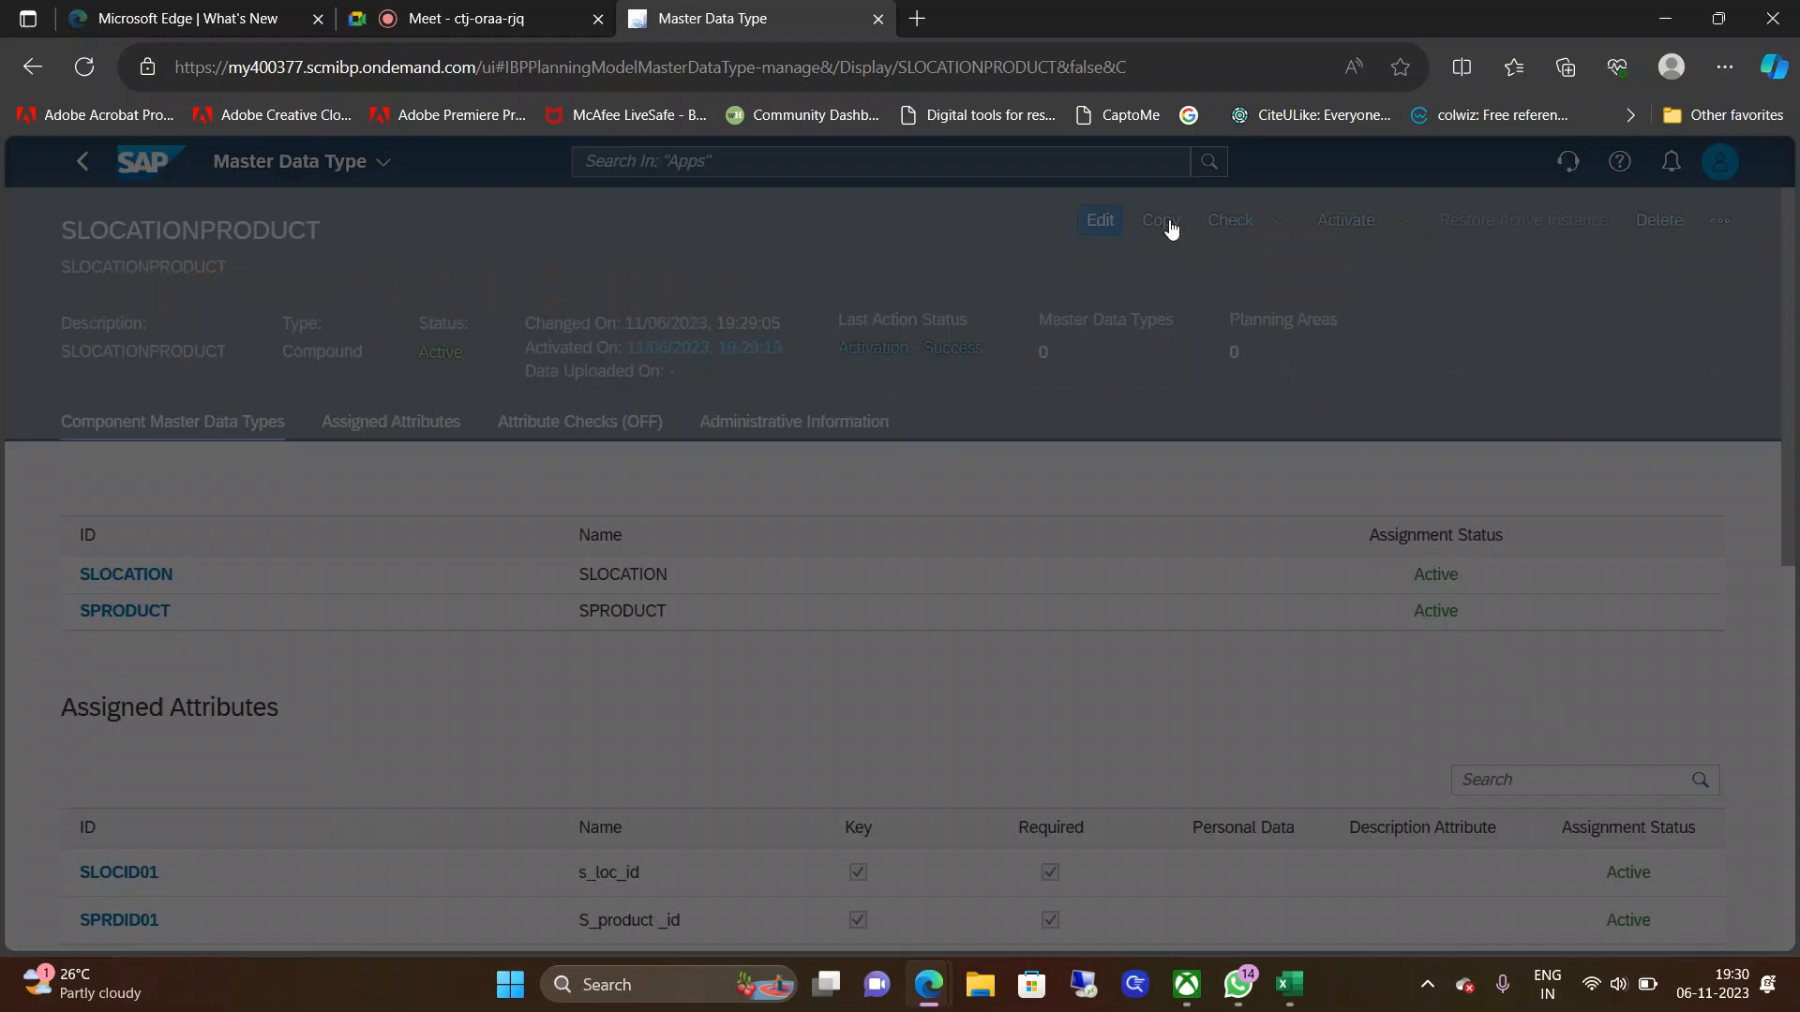
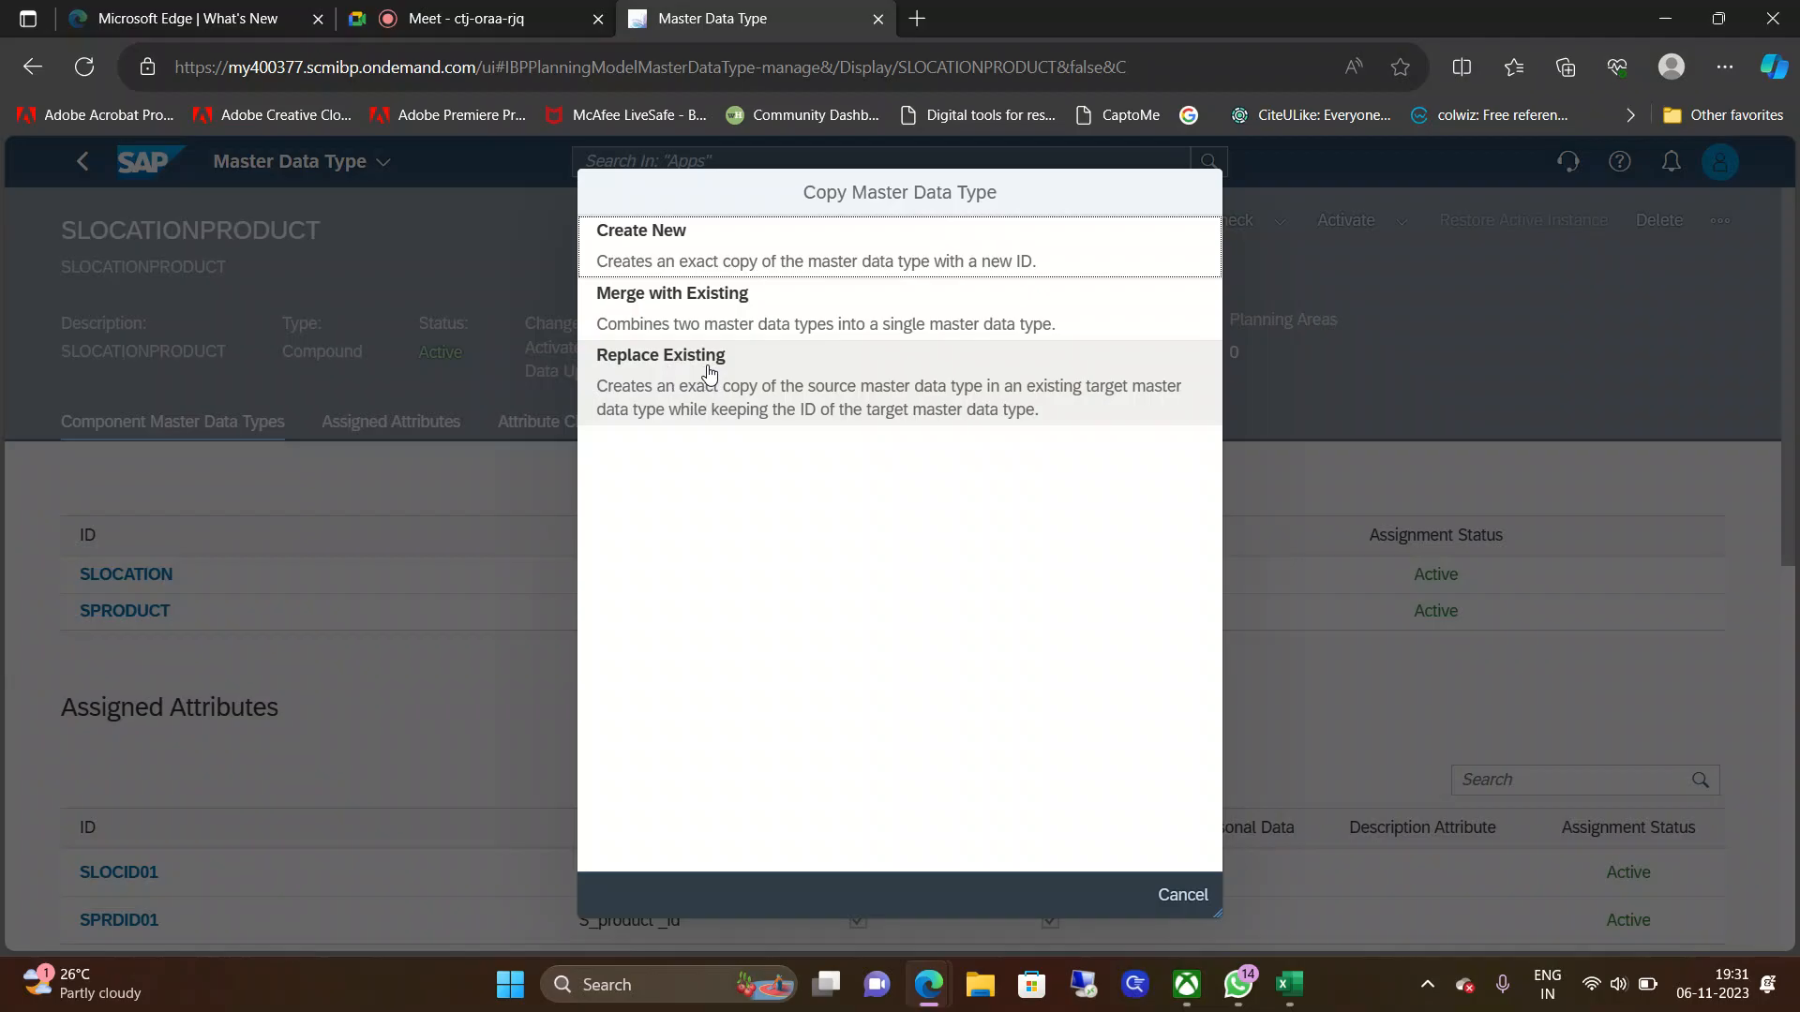
pyautogui.click(759, 254)
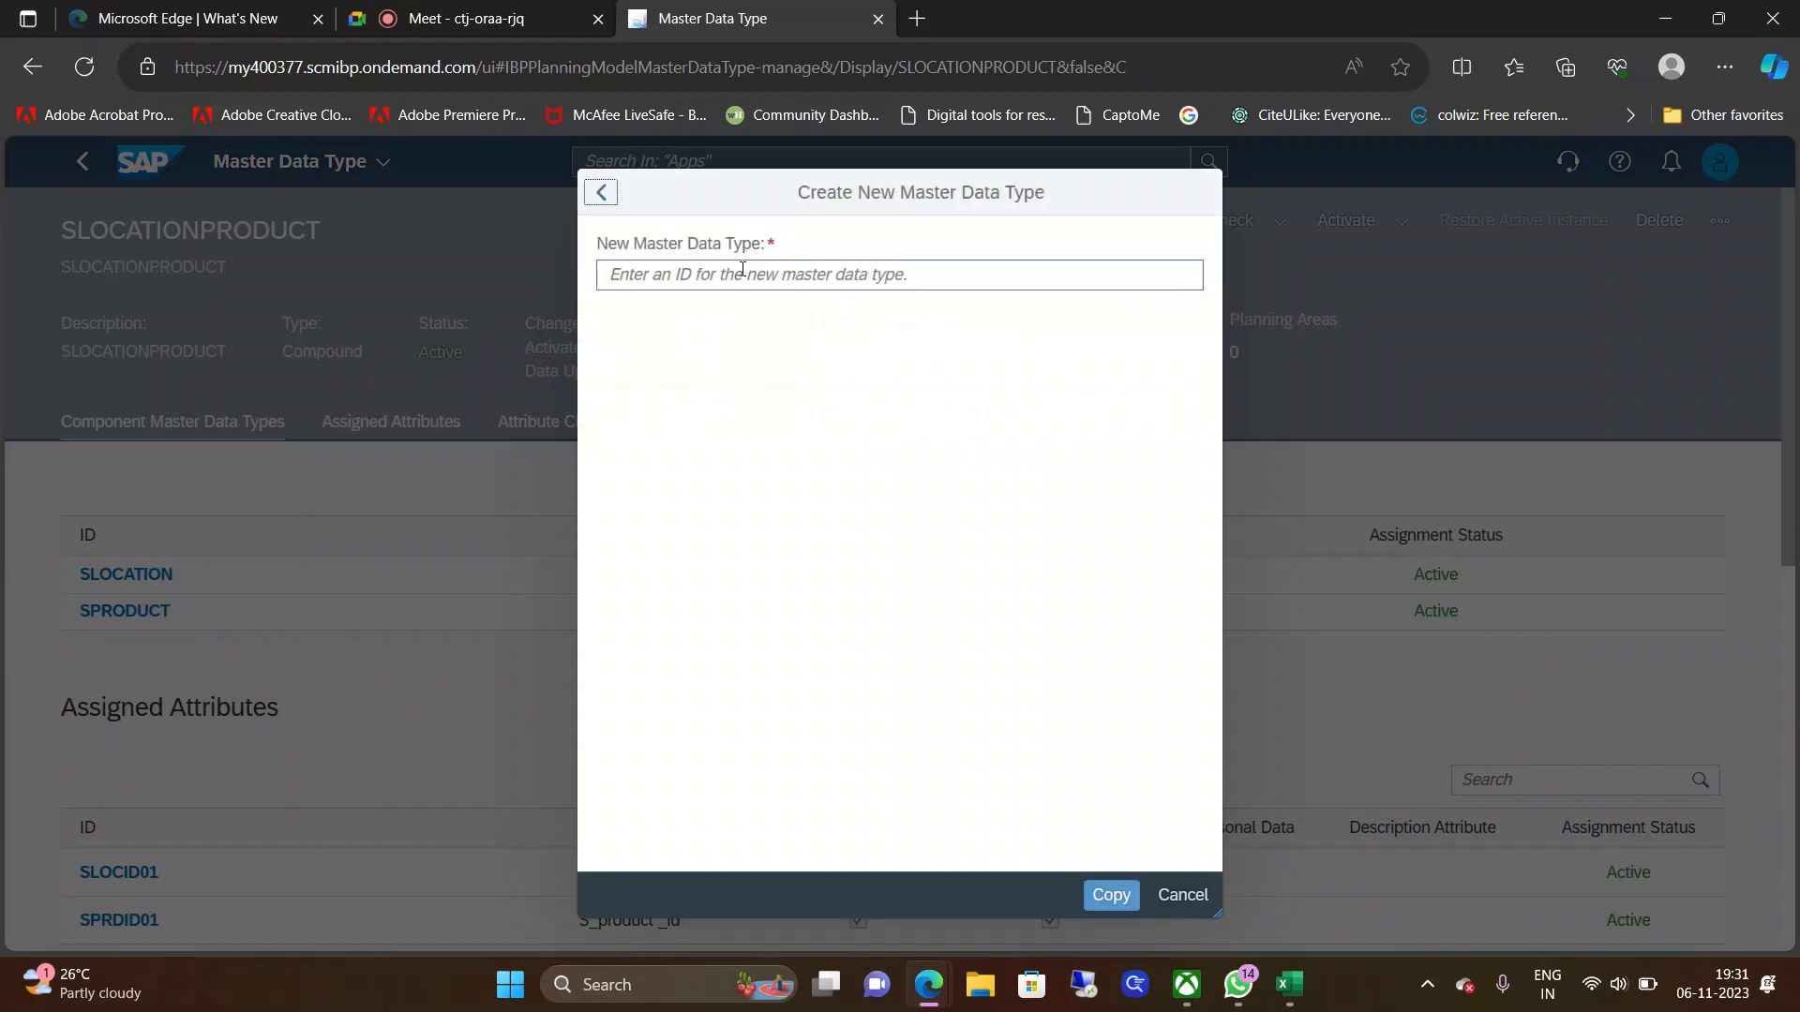
pyautogui.click(743, 270)
pyautogui.write('S')
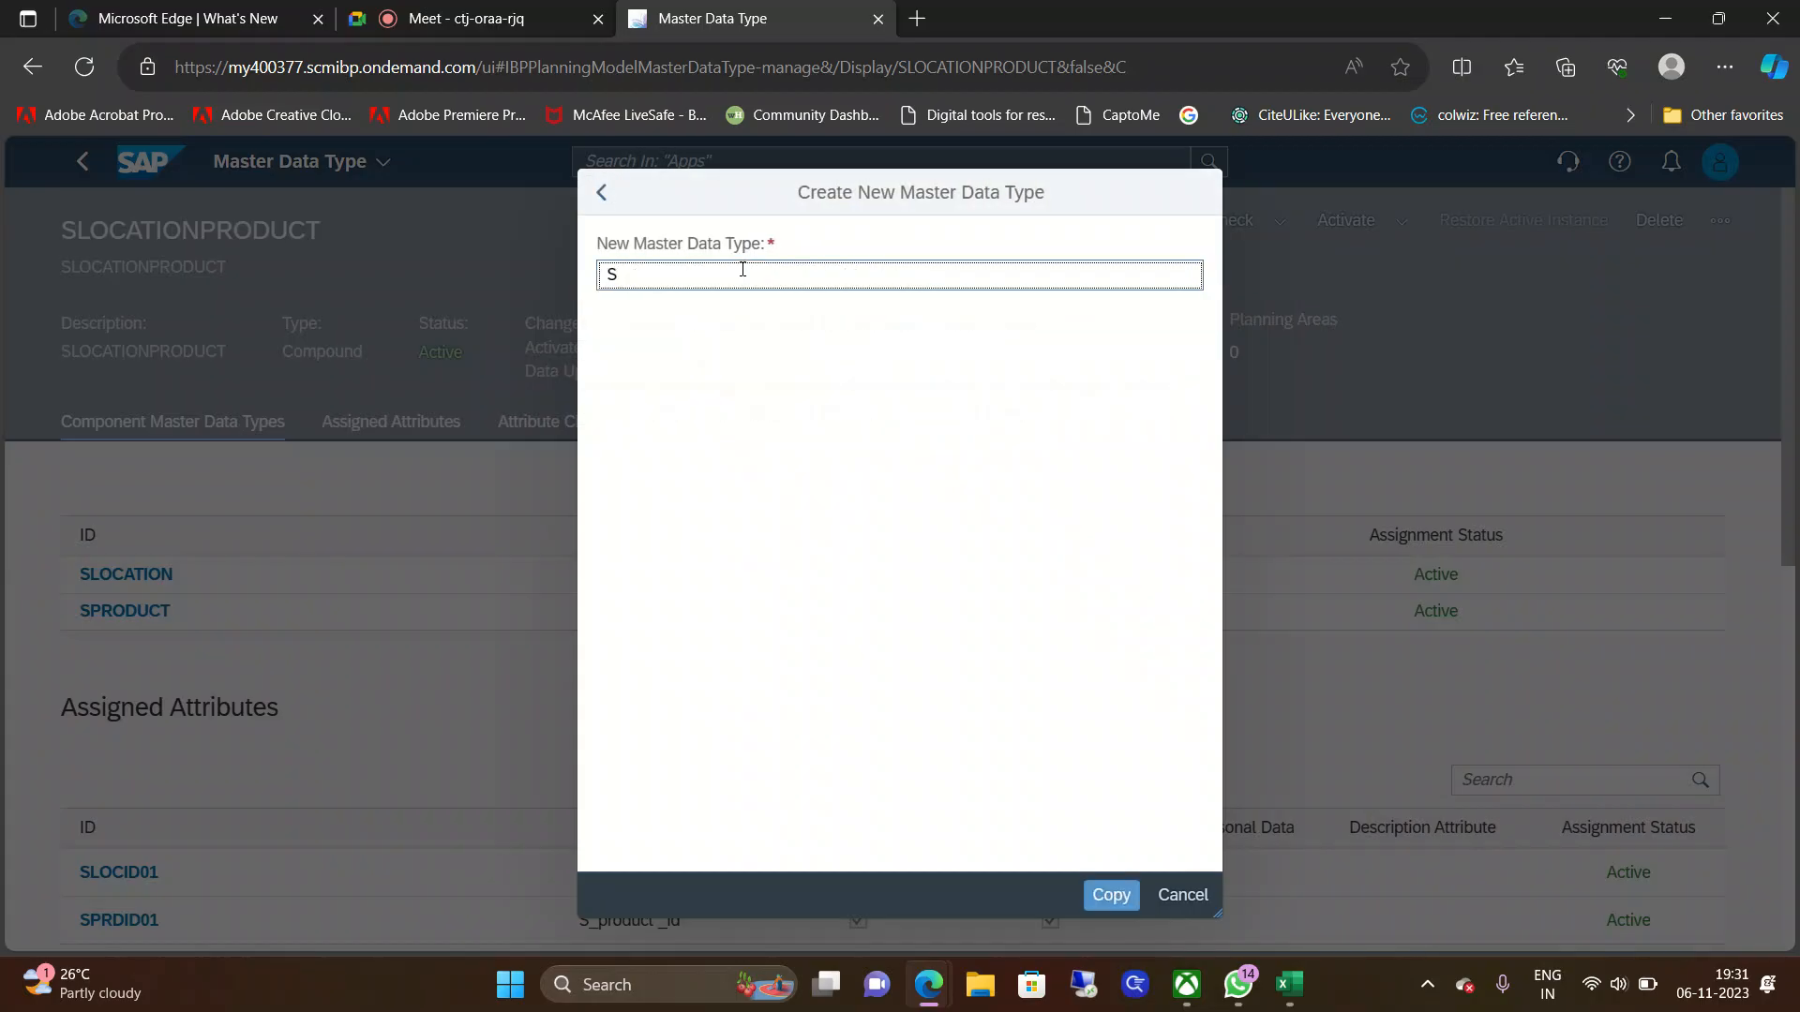
pyautogui.press('BackSpace')
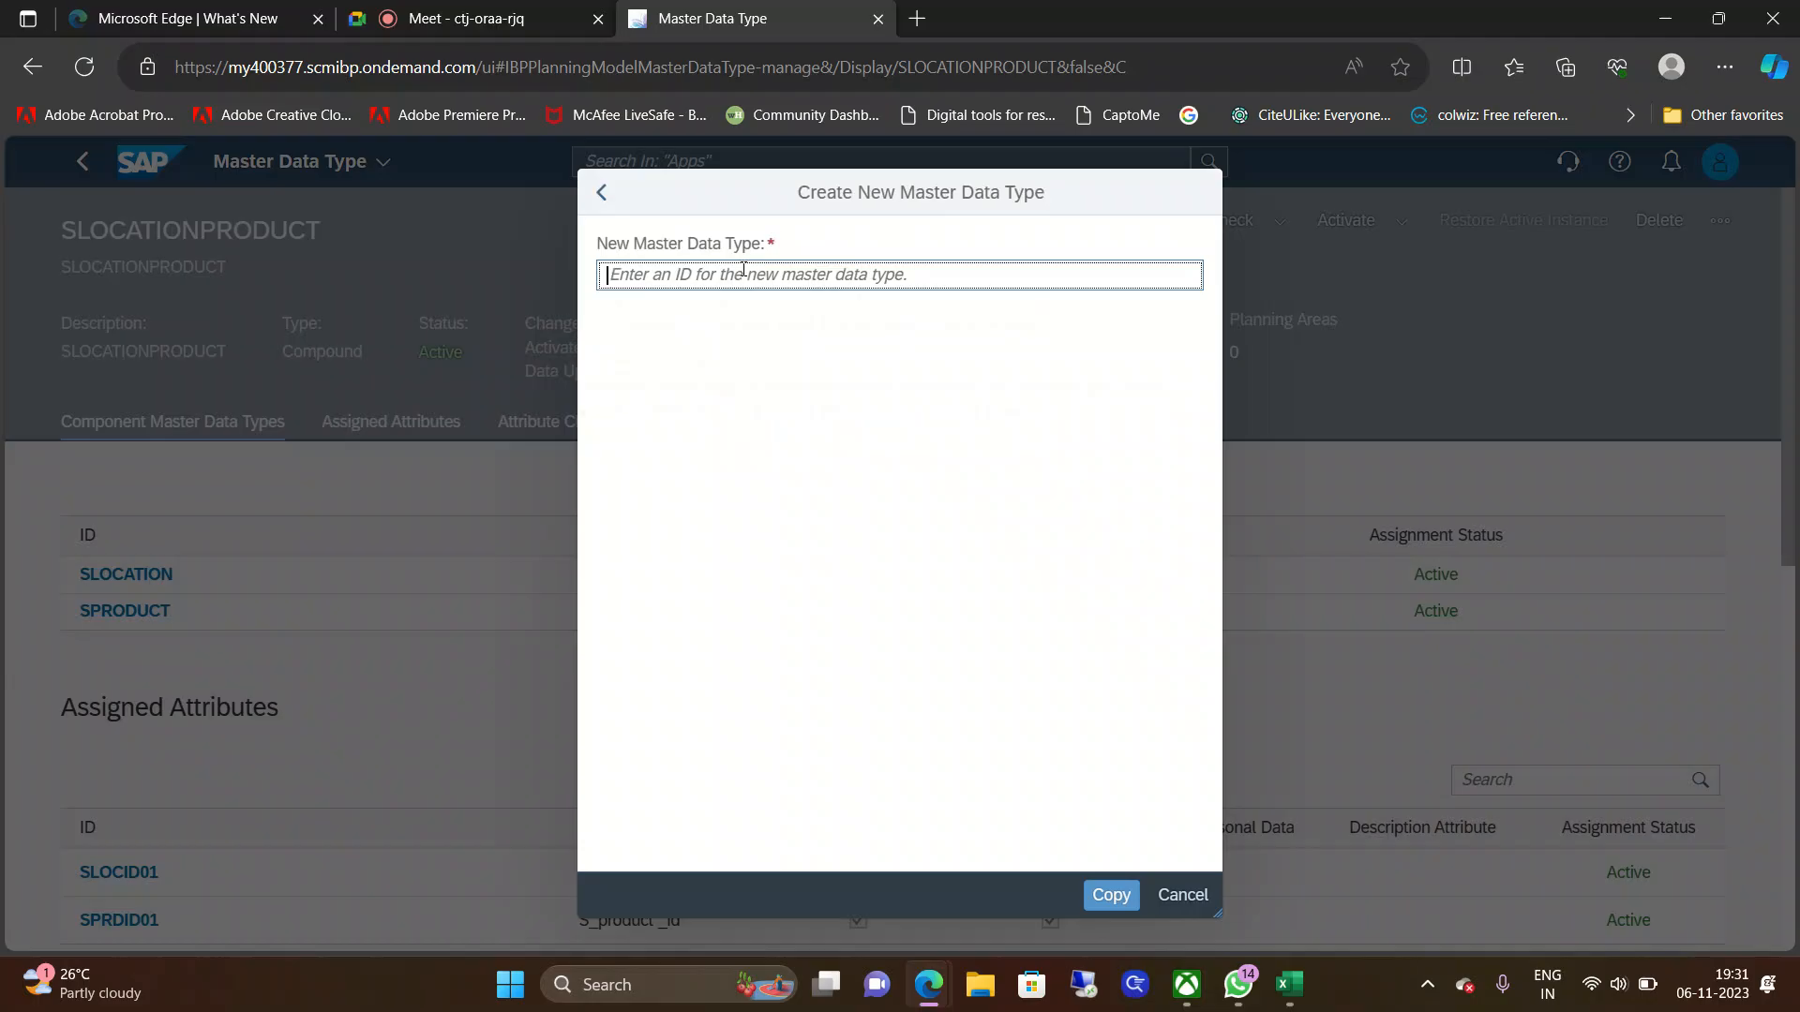
pyautogui.write('AL')
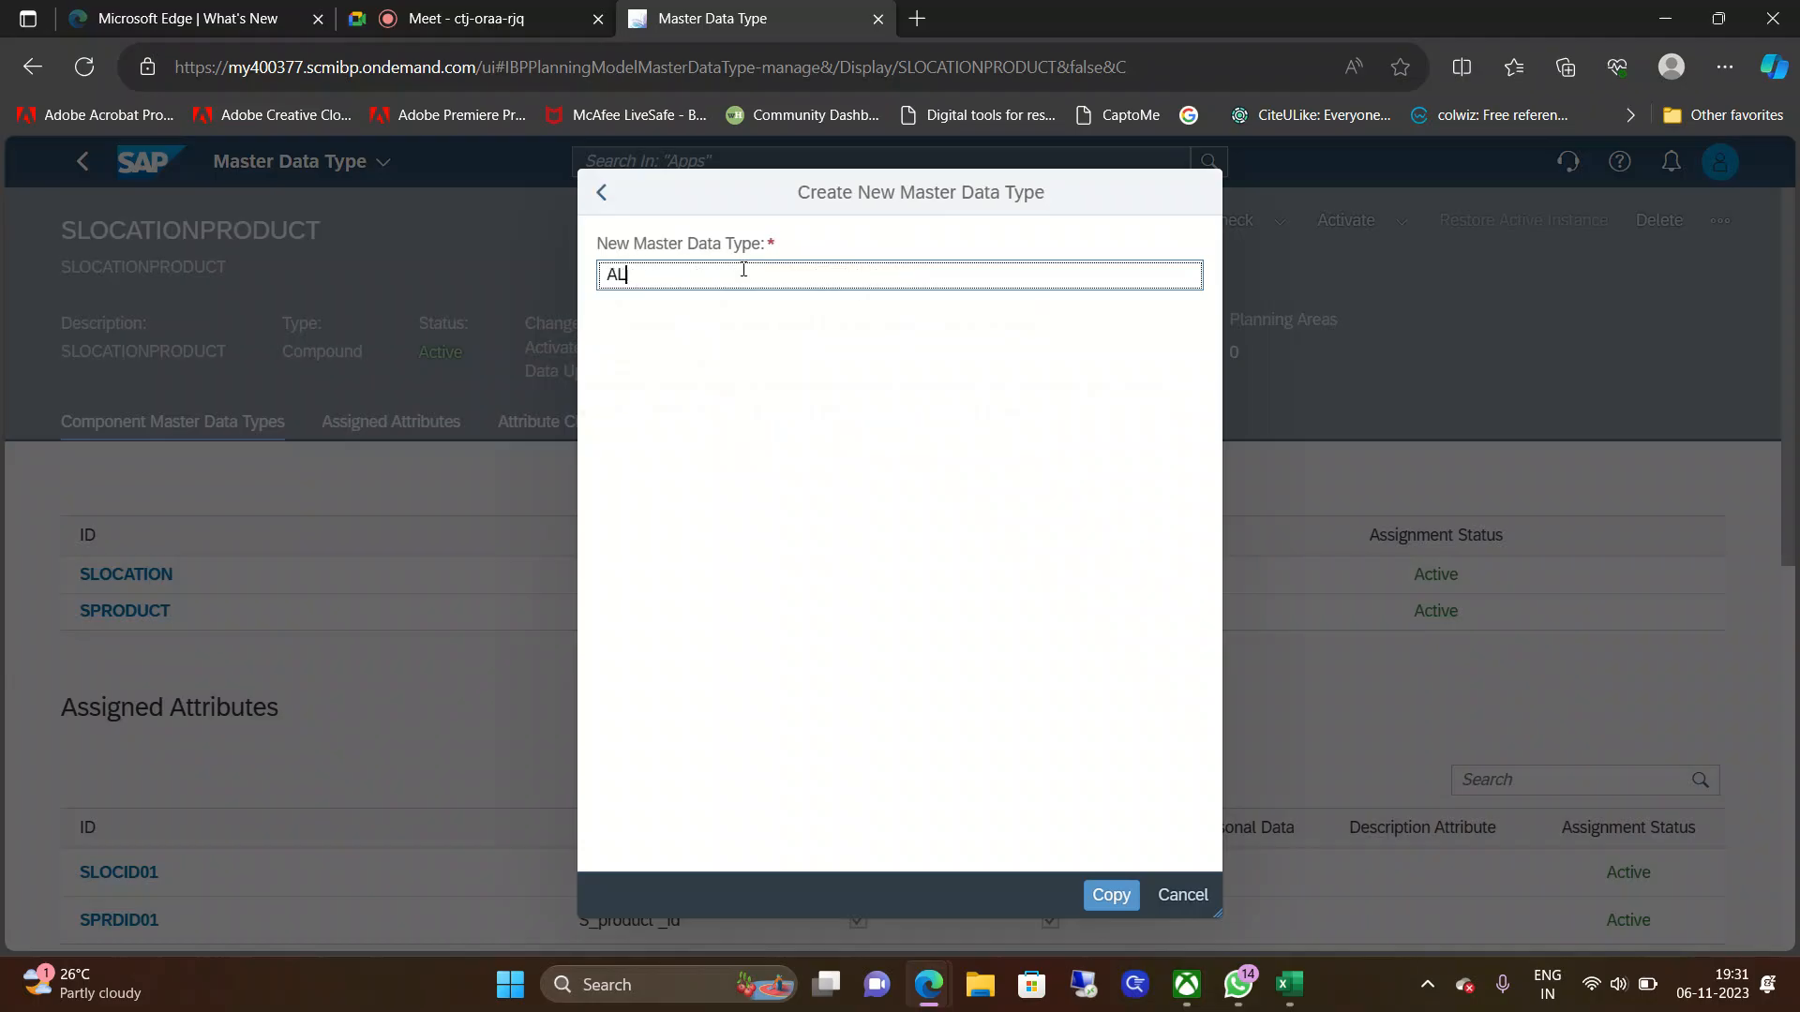
pyautogui.press('BackSpace')
pyautogui.press('BackSpace')
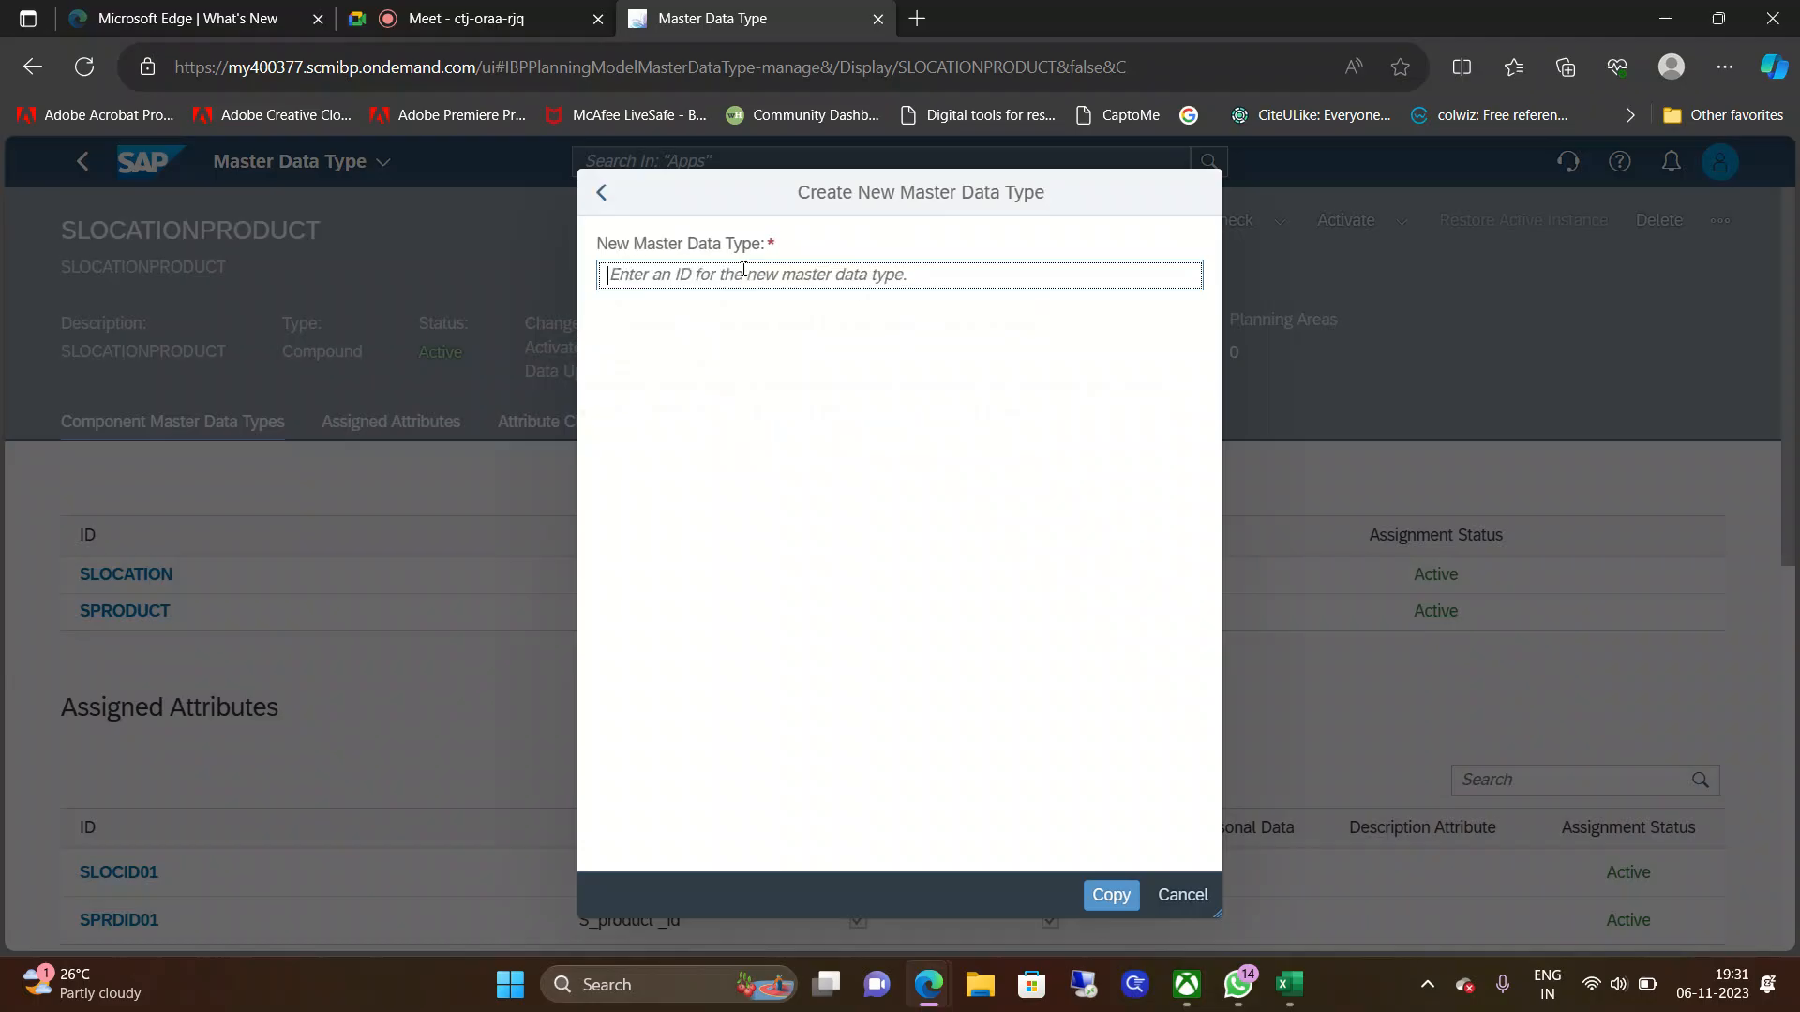
pyautogui.write('PLOCATI')
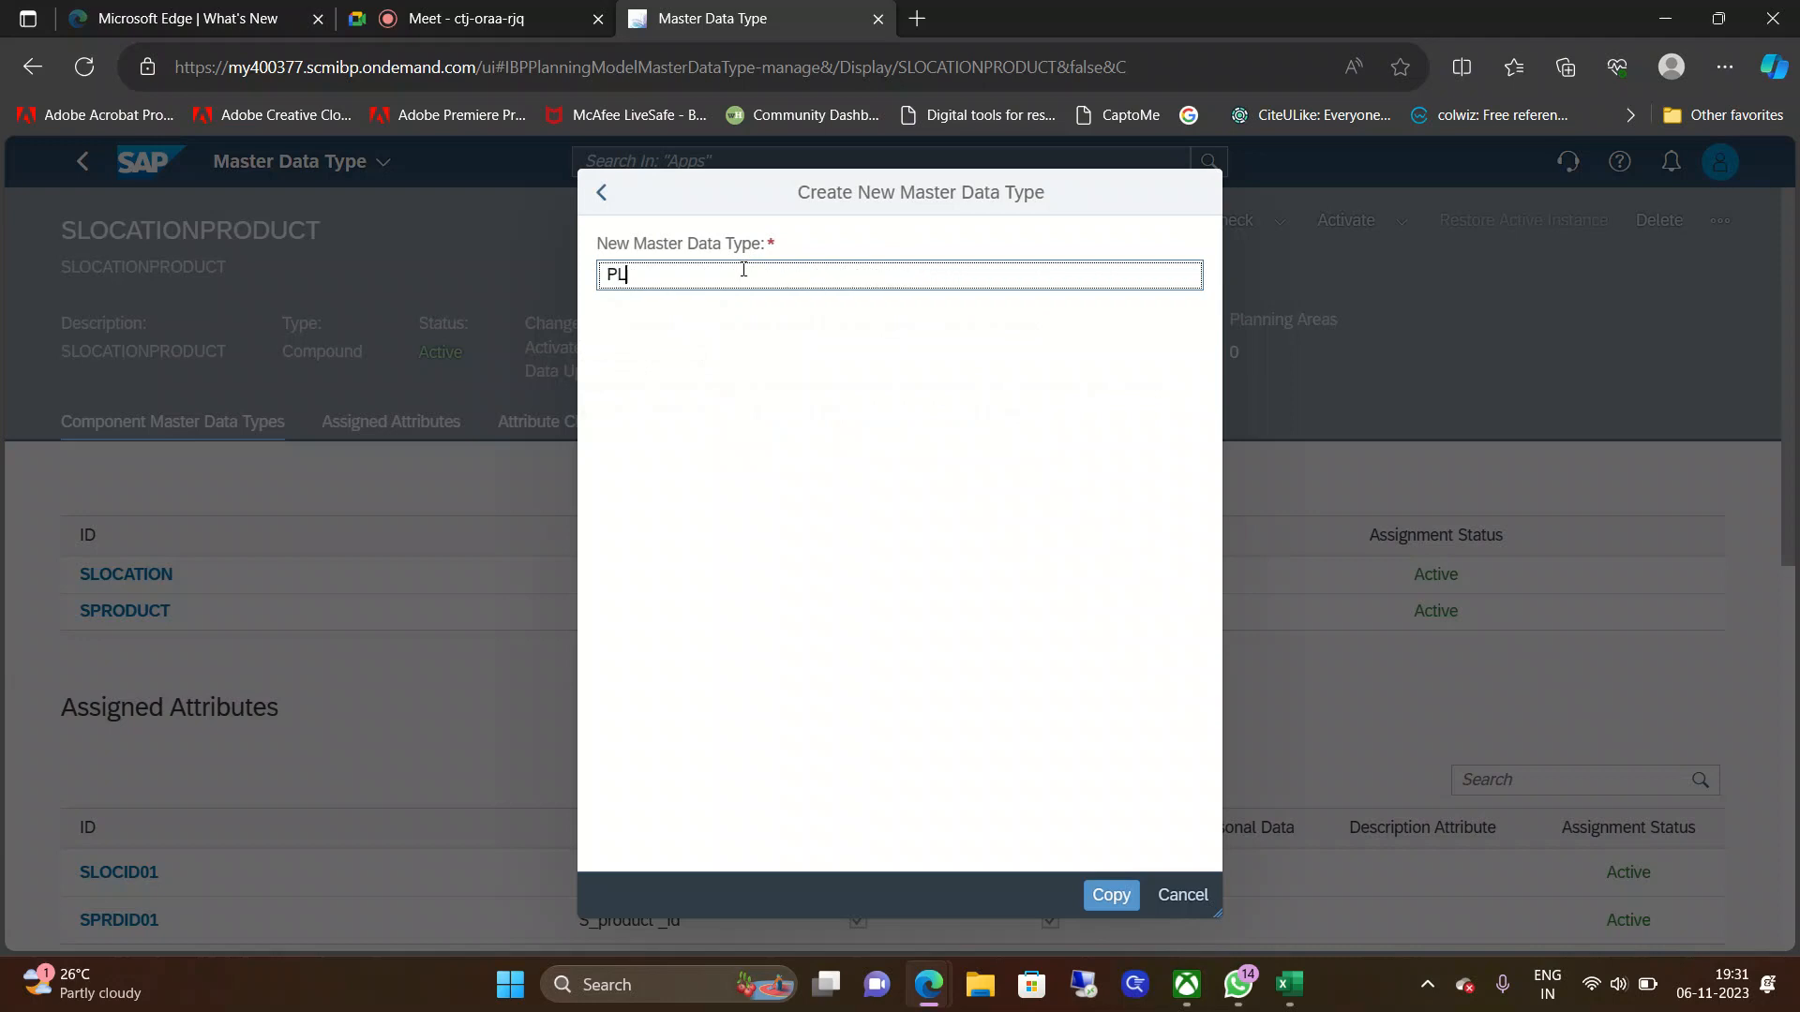
pyautogui.write('ONPRODCU')
pyautogui.press('BackSpace')
pyautogui.press('BackSpace')
pyautogui.write('UCT')
pyautogui.click(1111, 895)
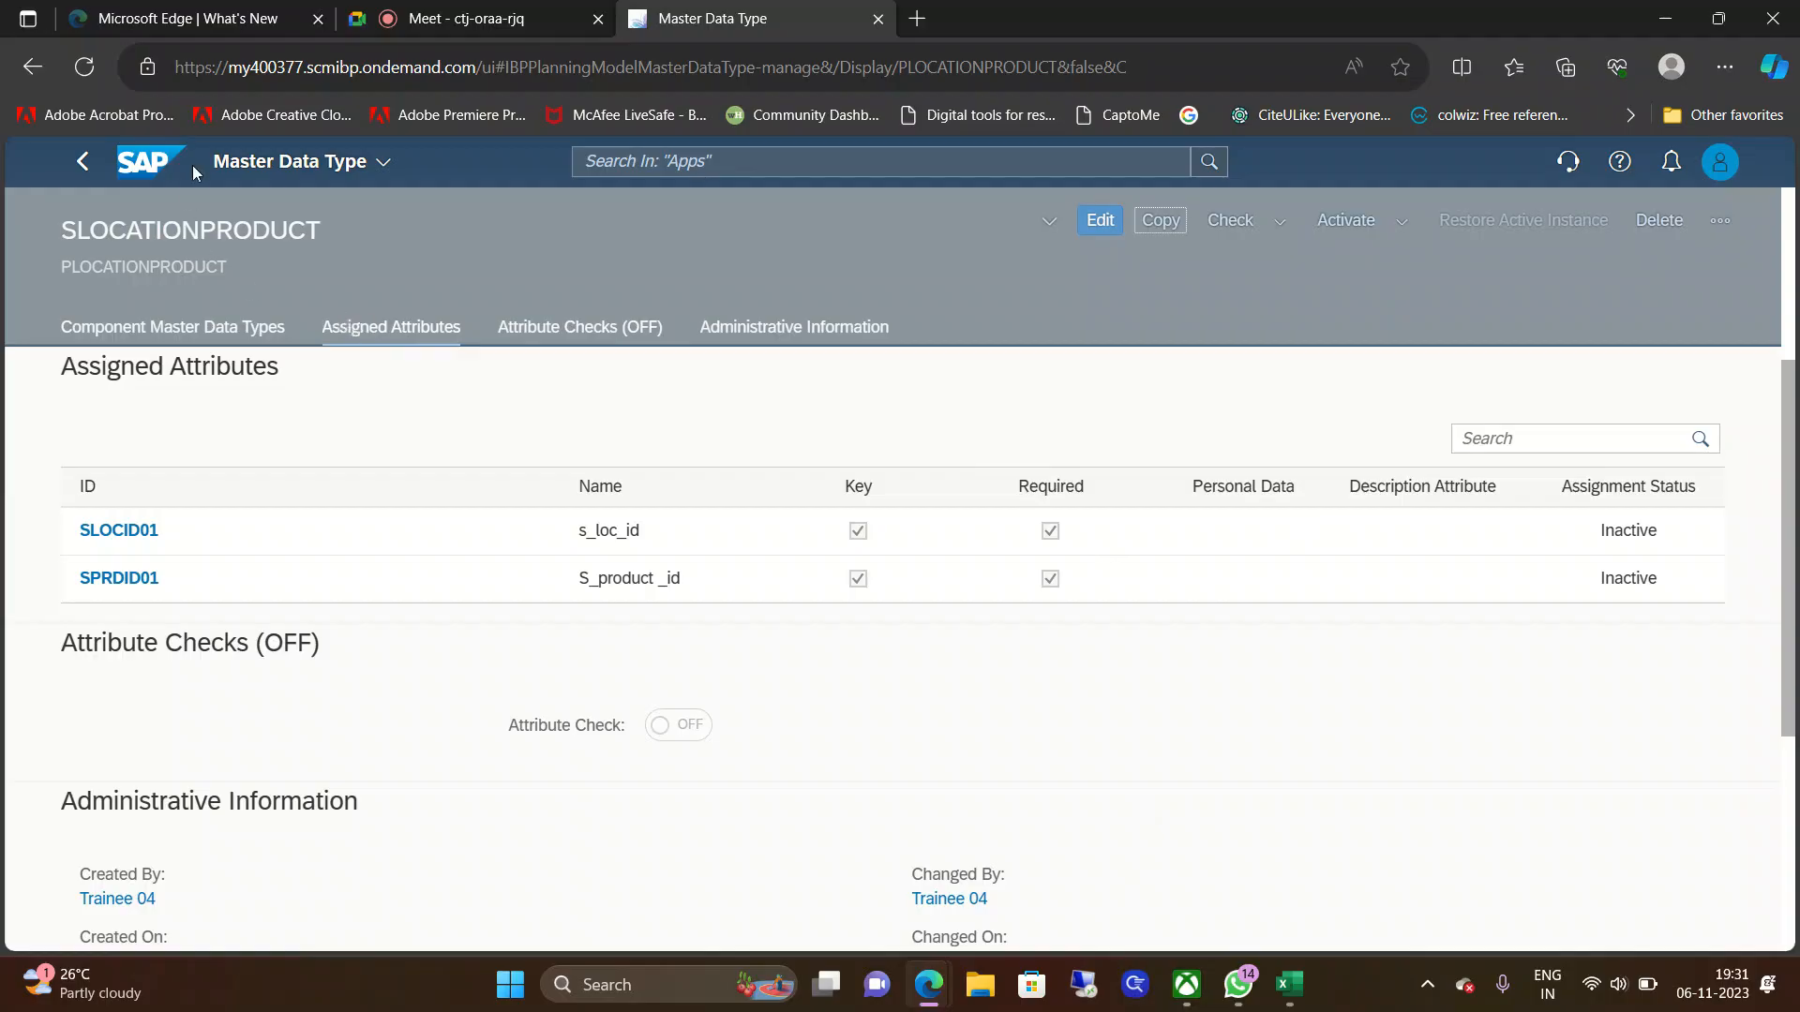
# Step: Return to the master data types list, search it for pproduct and look through the results
pyautogui.click(341, 162)
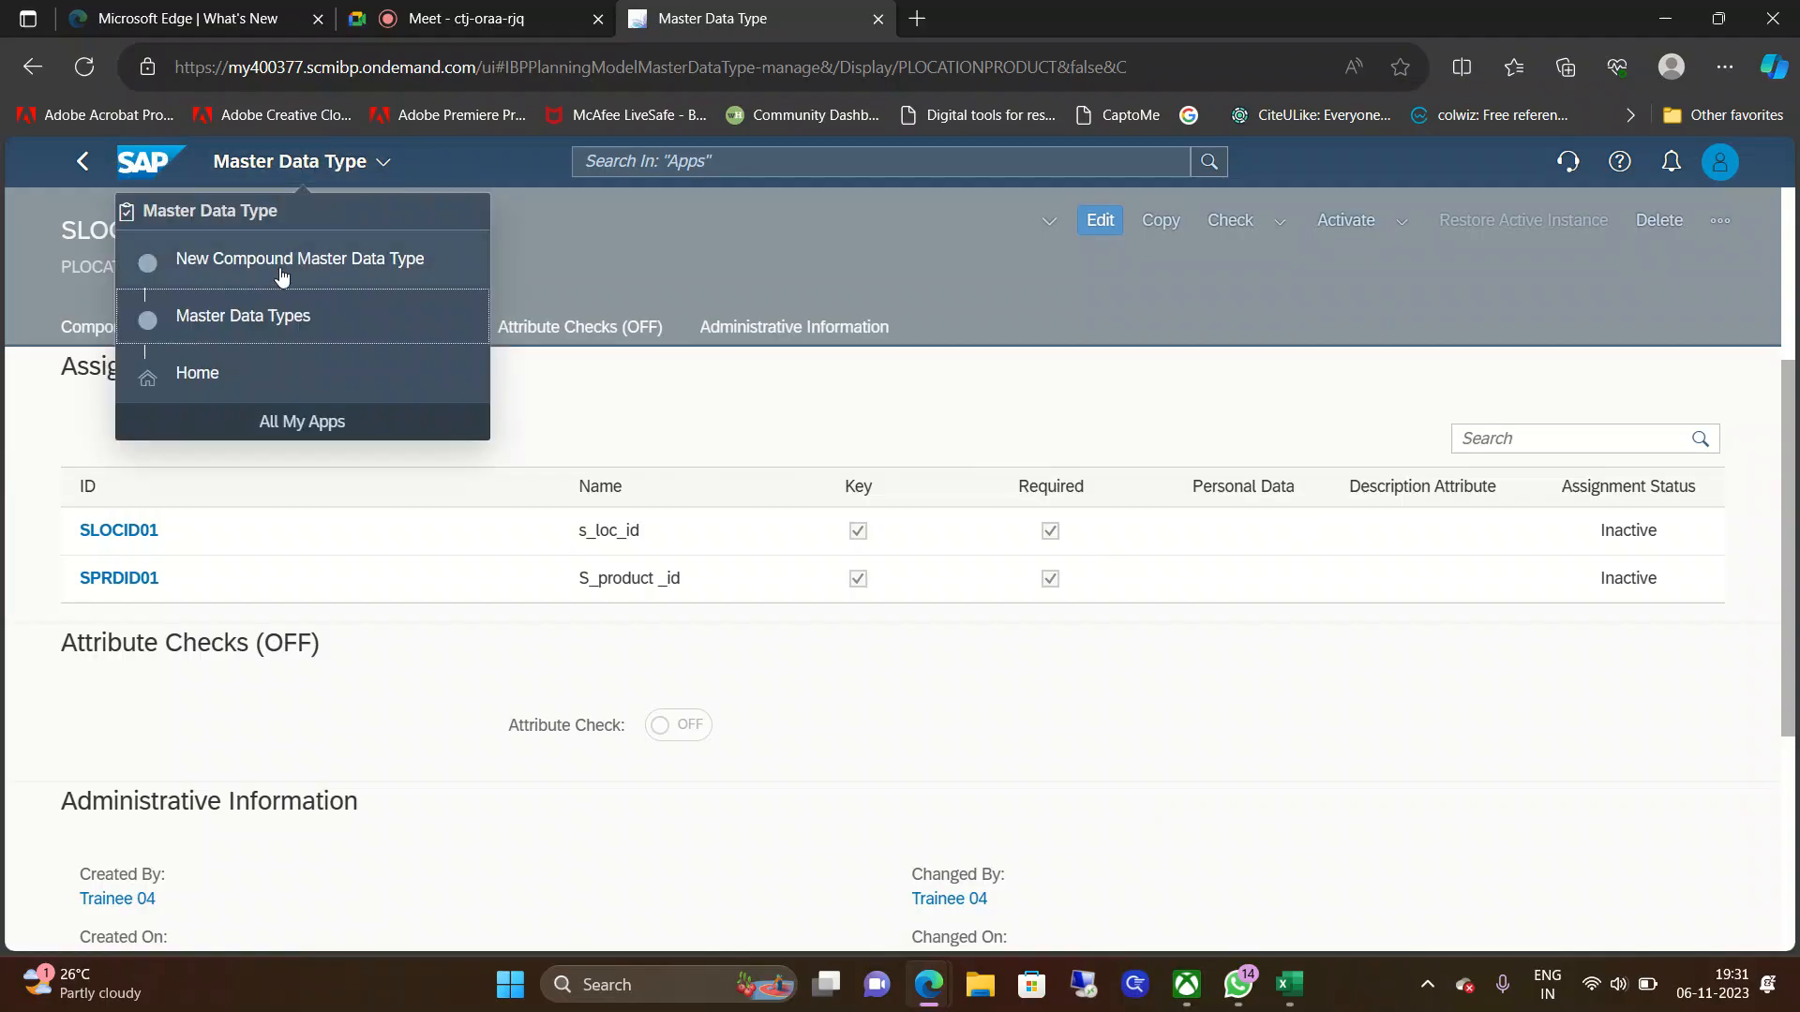
pyautogui.click(266, 298)
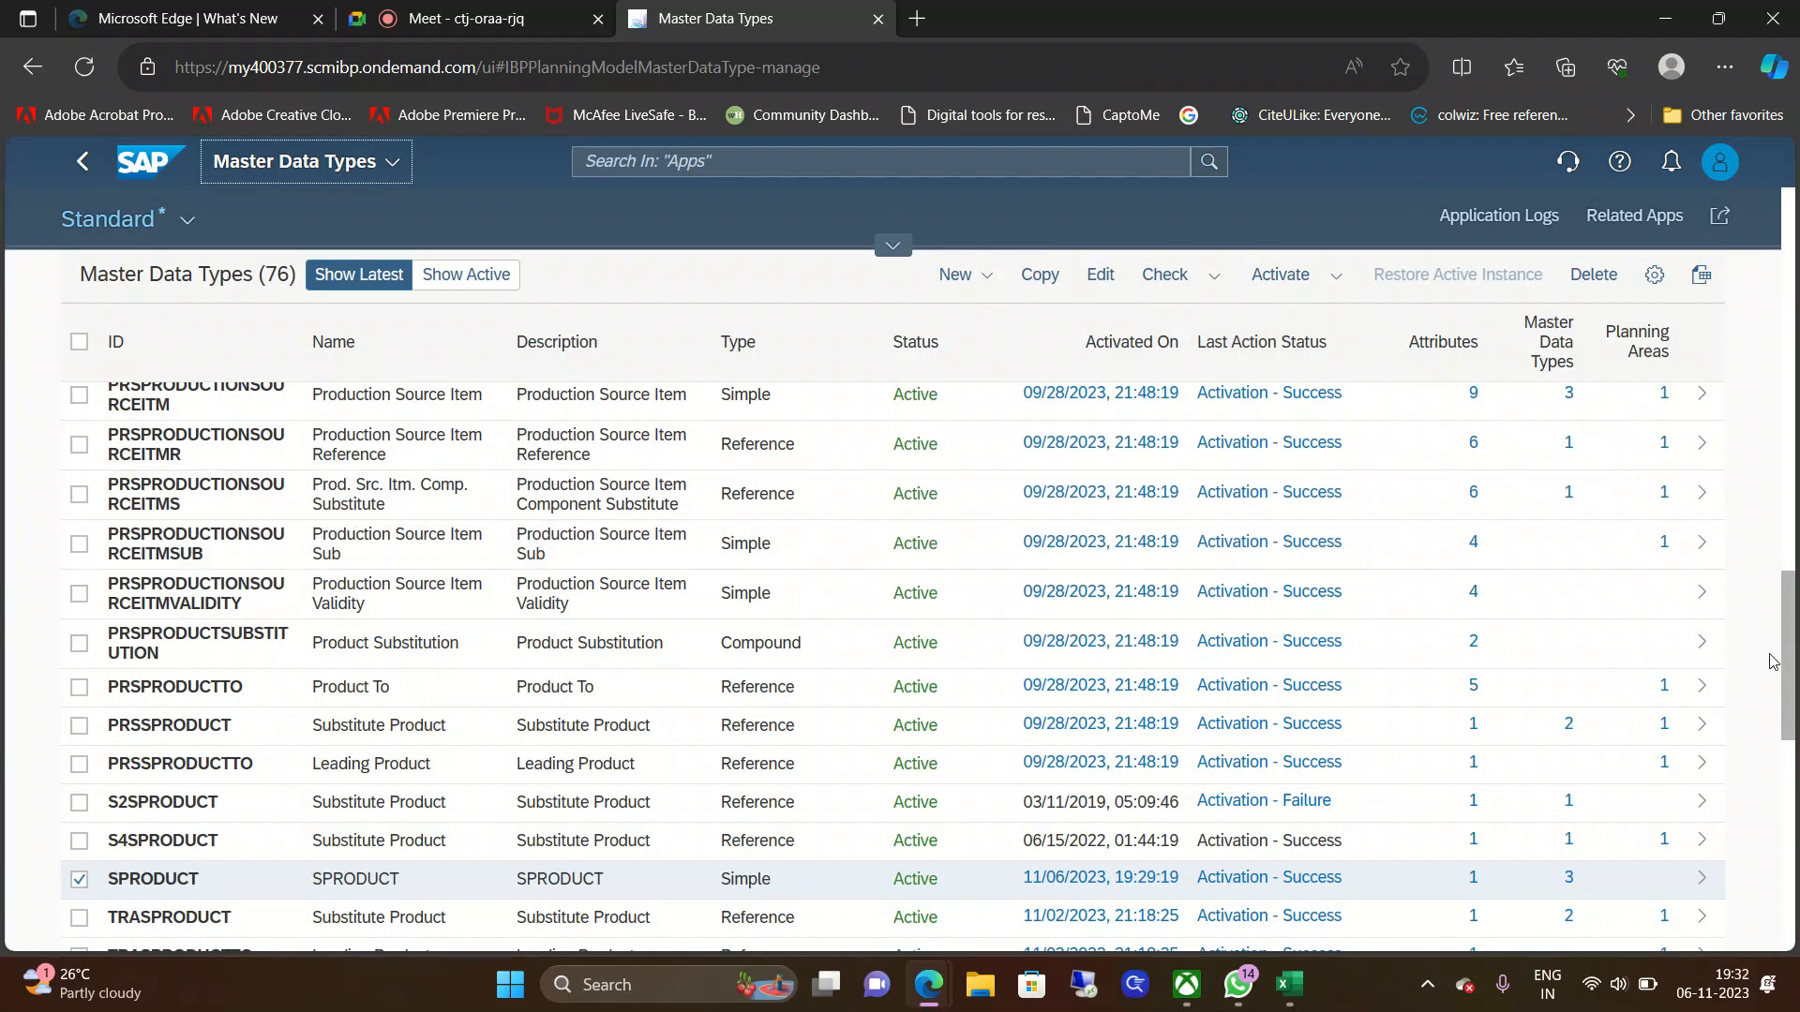
pyautogui.moveTo(1791, 676); pyautogui.dragTo(1790, 292)
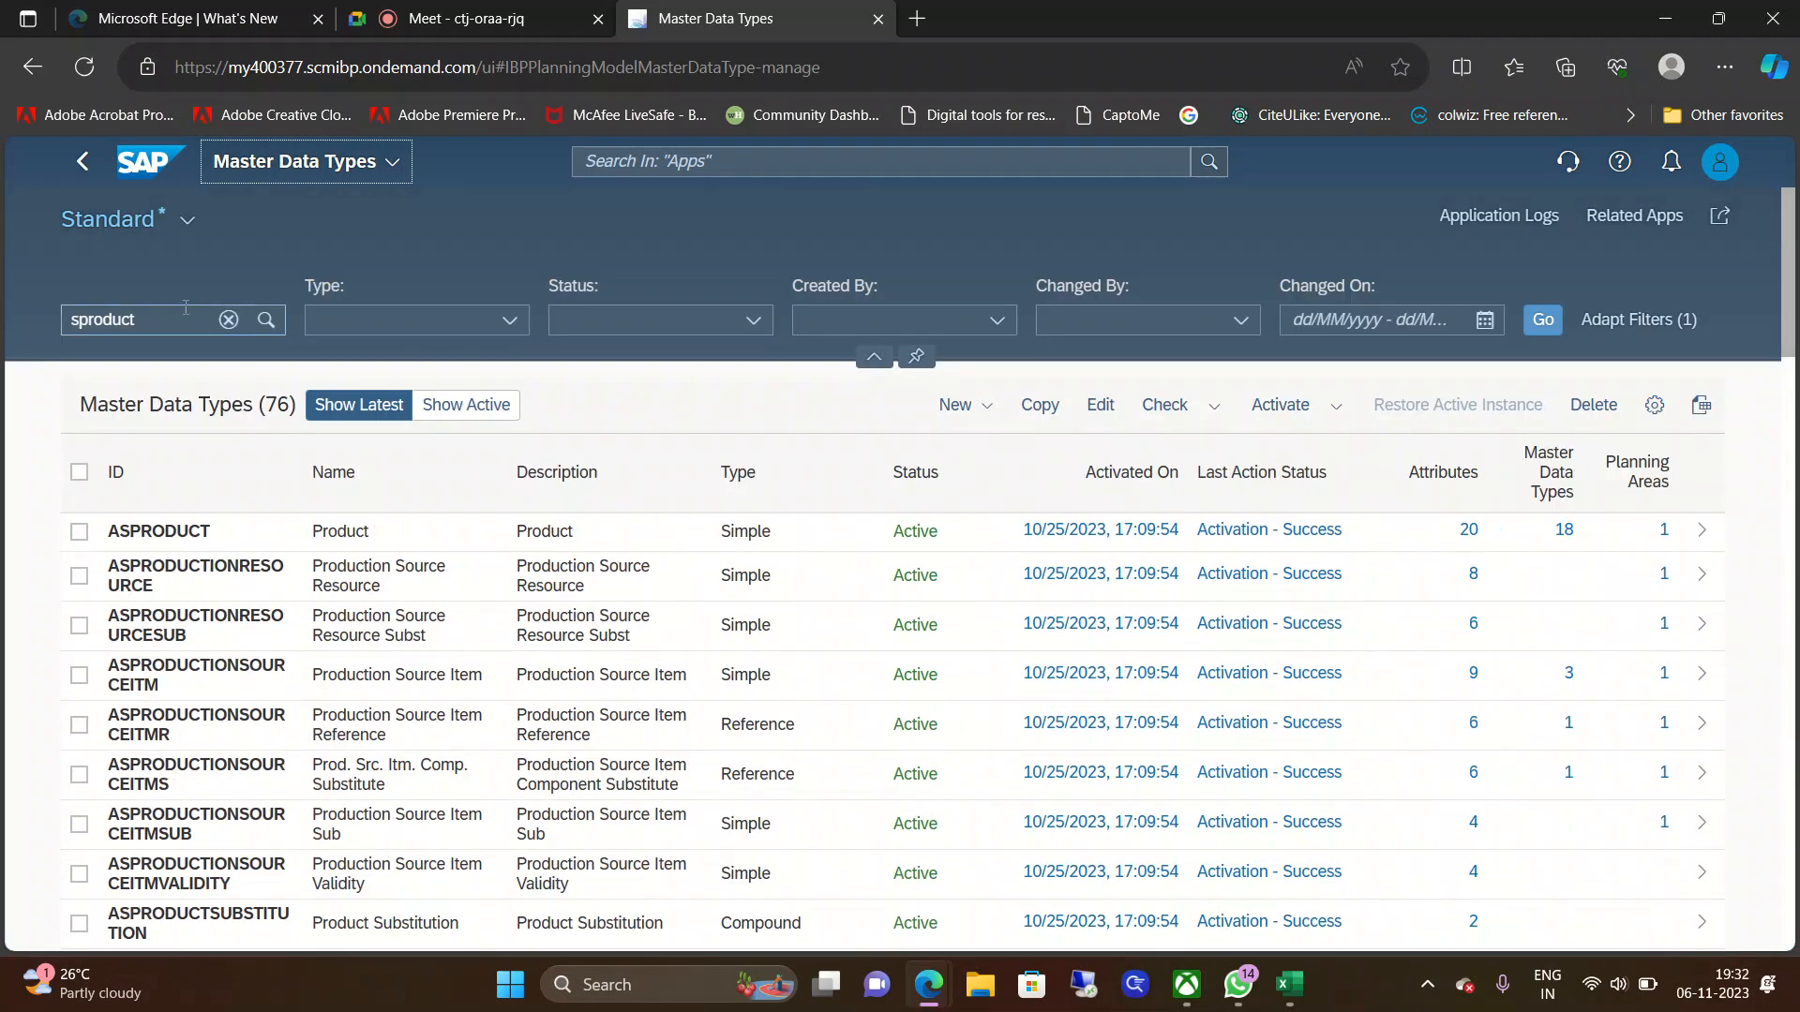
pyautogui.click(74, 320)
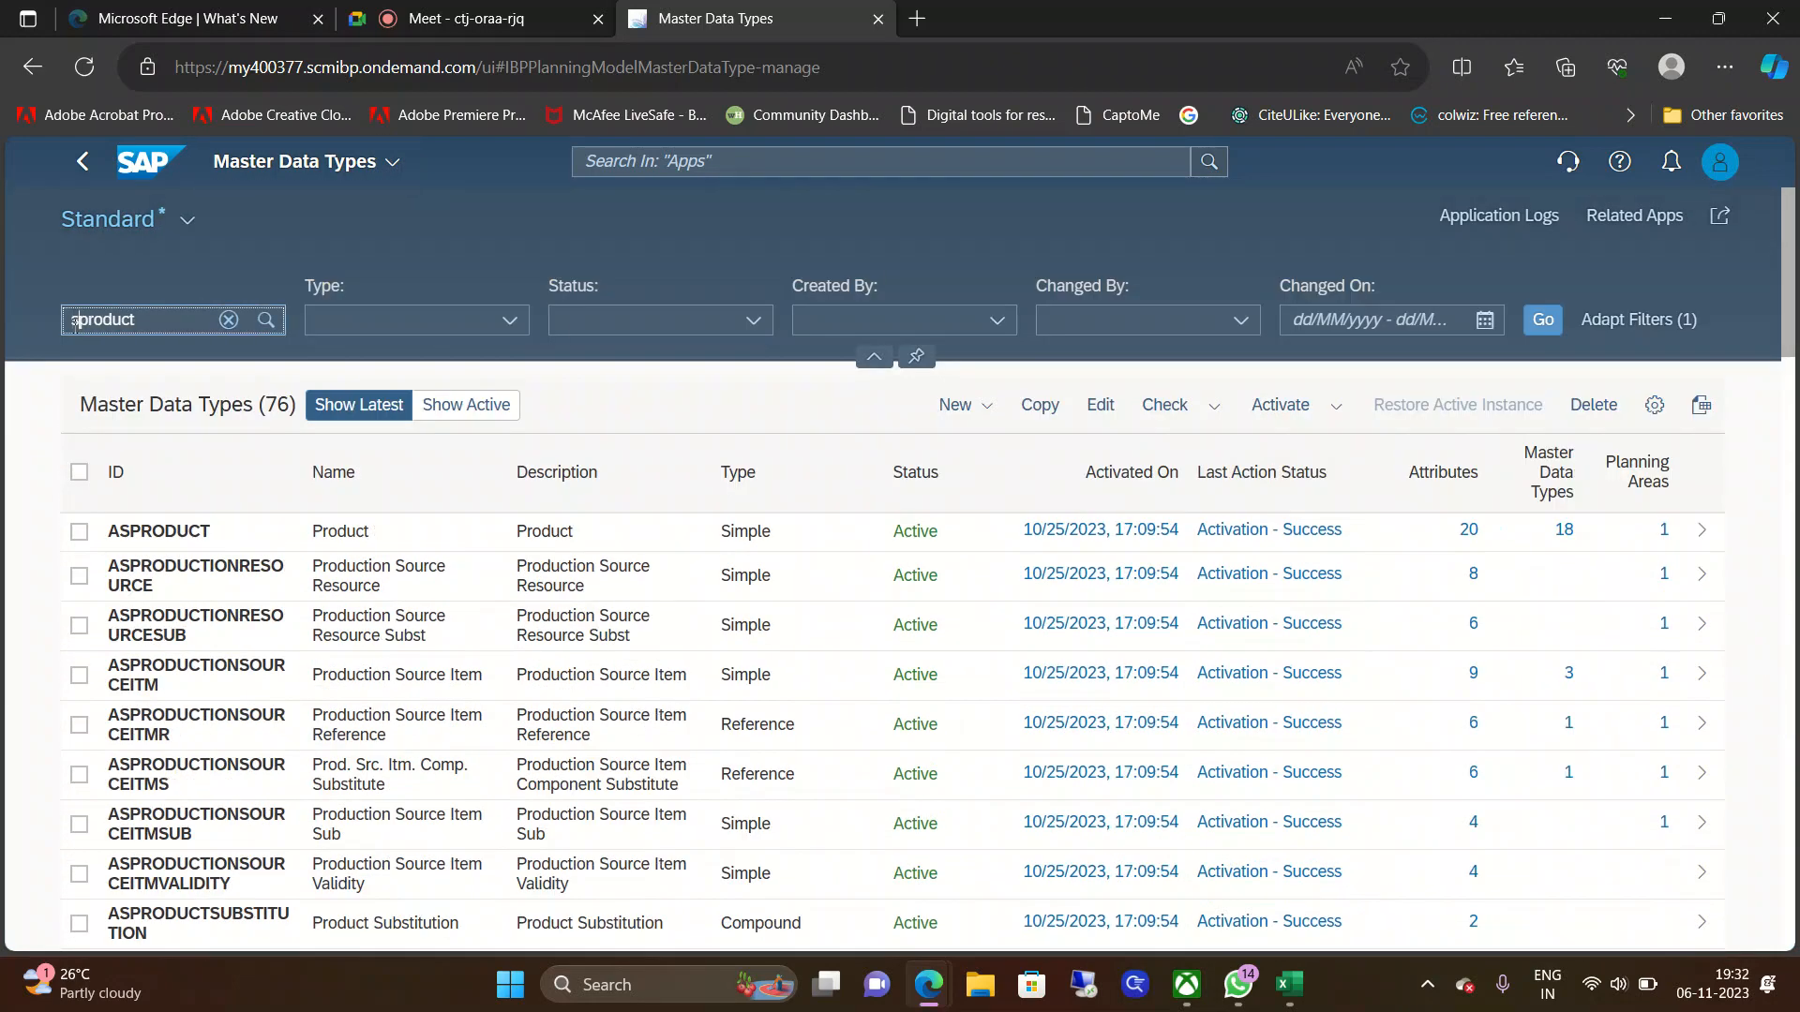
pyautogui.press('BackSpace')
pyautogui.write('p')
pyautogui.press('Return')
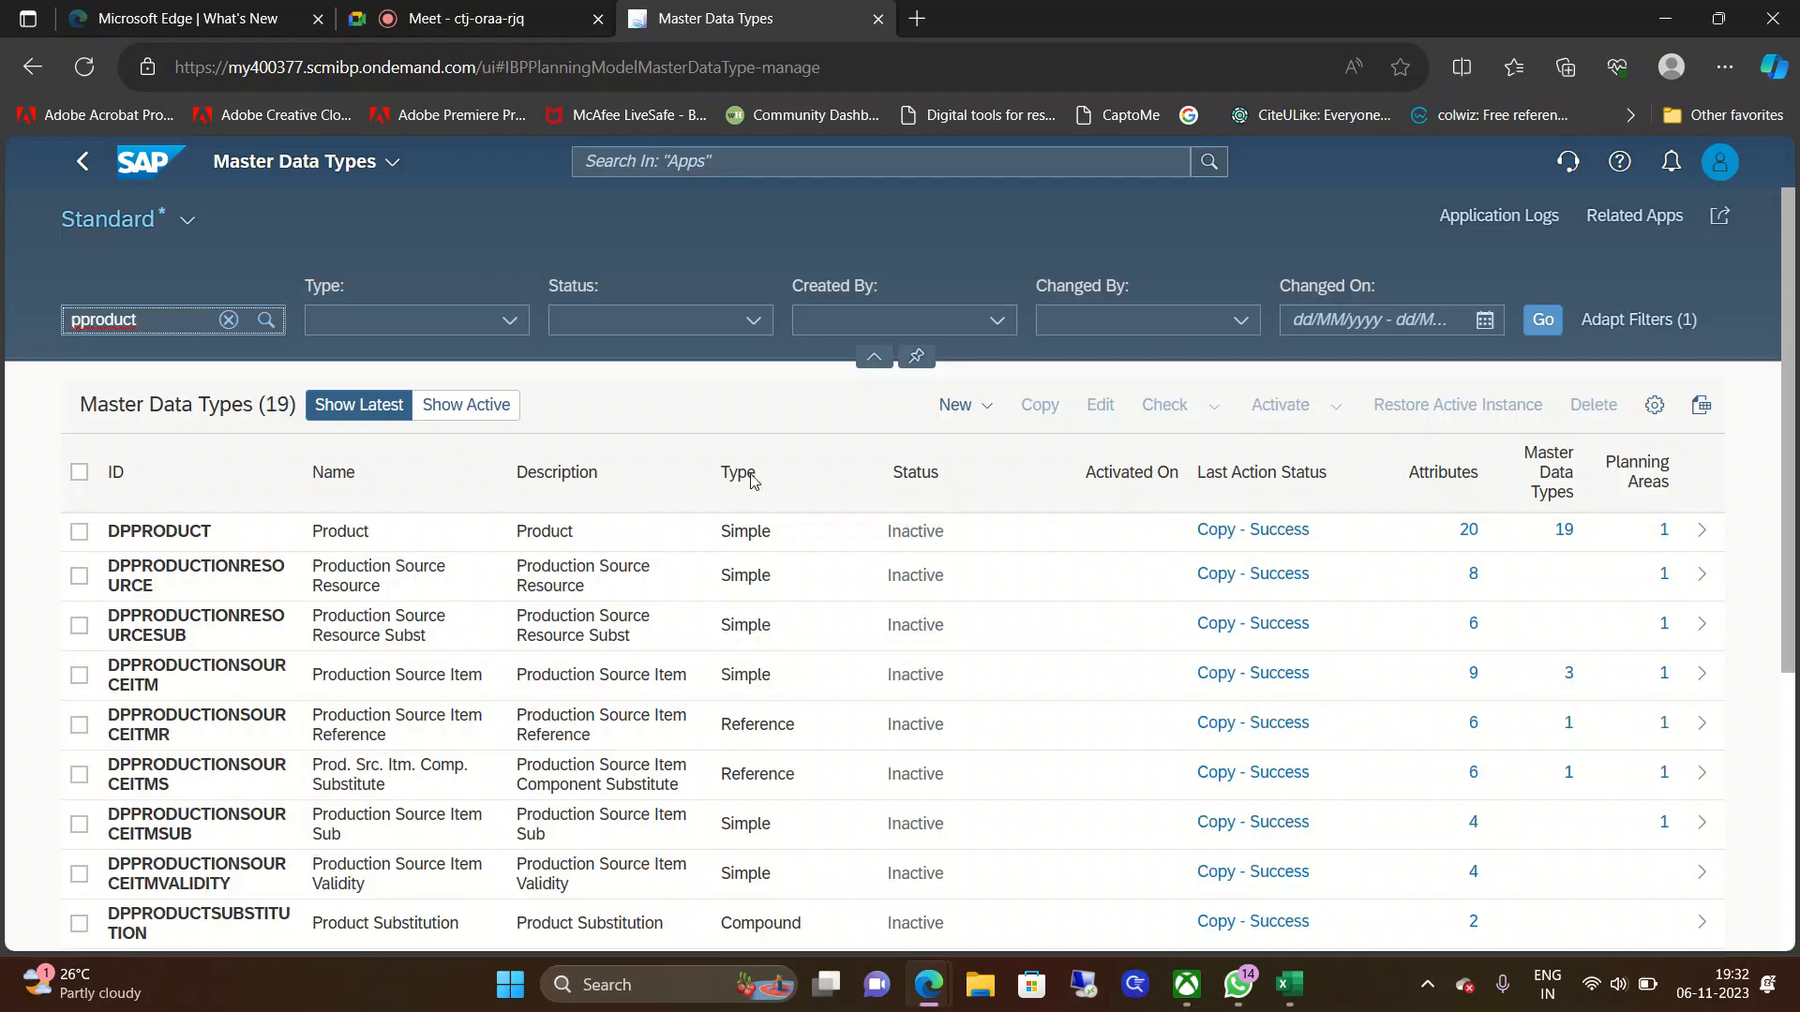
pyautogui.moveTo(1797, 296); pyautogui.dragTo(1797, 722)
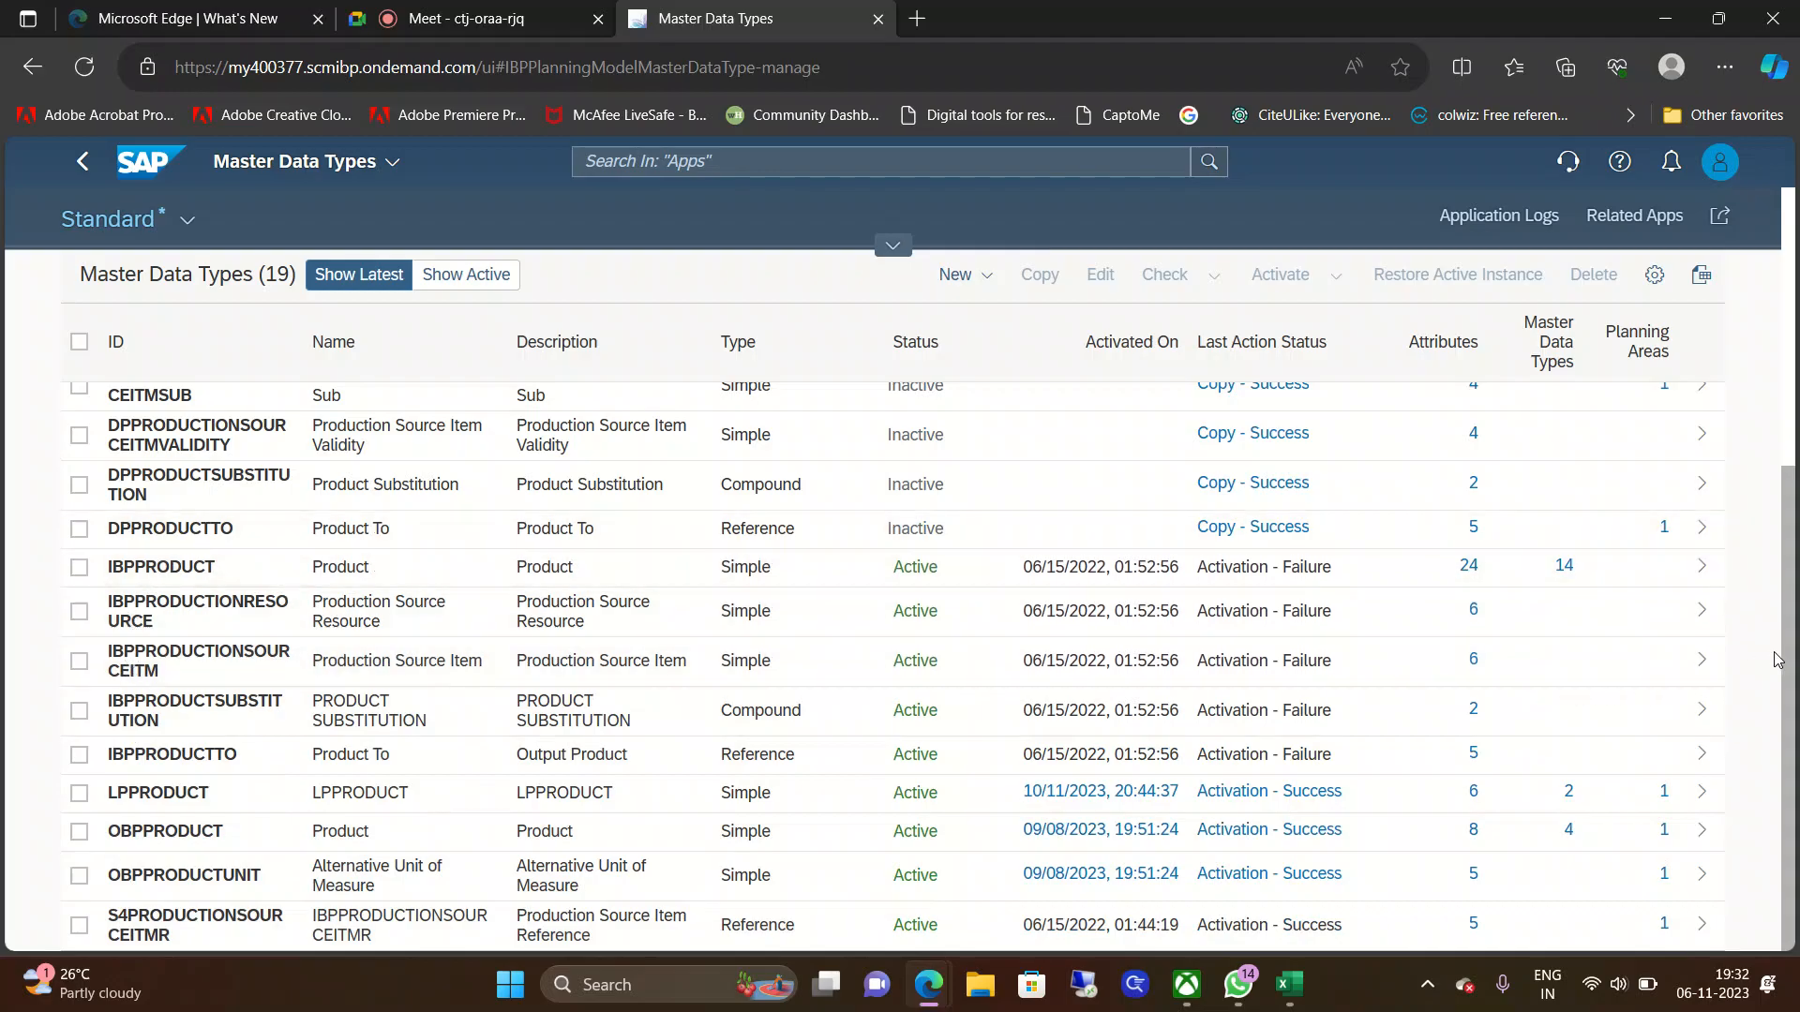
pyautogui.scroll(2, 1788, 660)
pyautogui.scroll(5, 1788, 562)
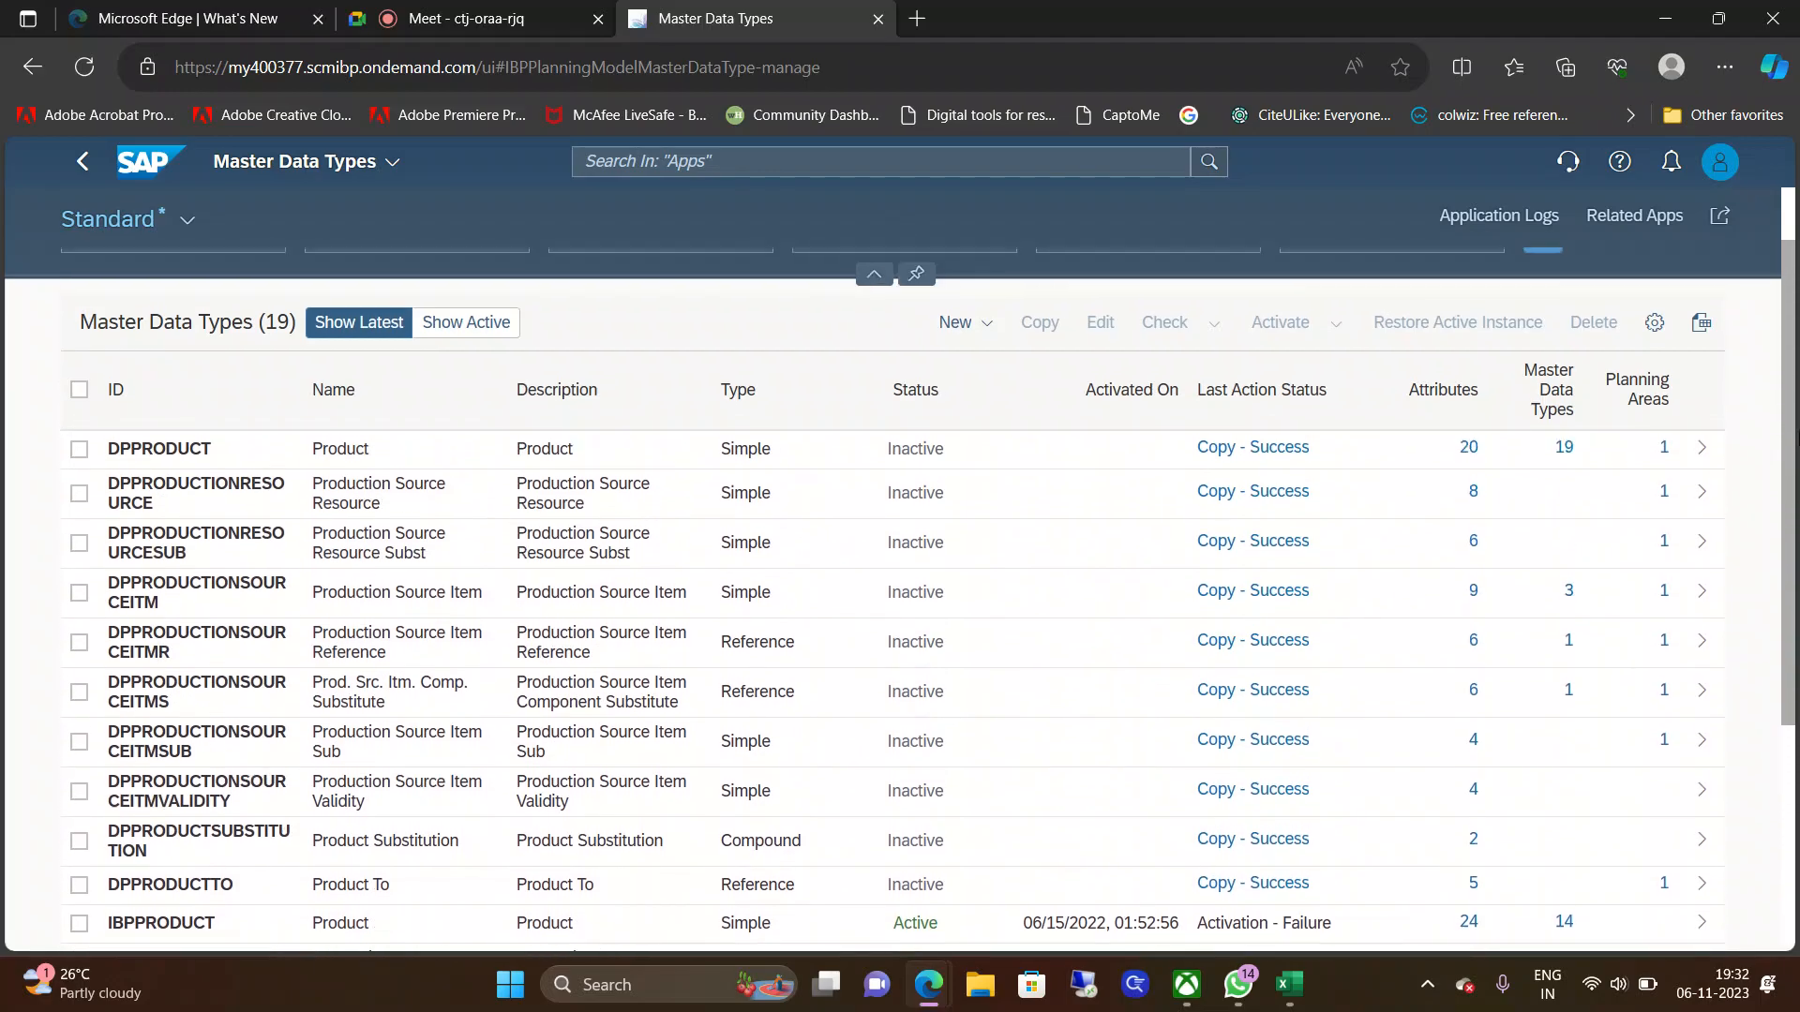
pyautogui.moveTo(1797, 469); pyautogui.dragTo(1786, 361)
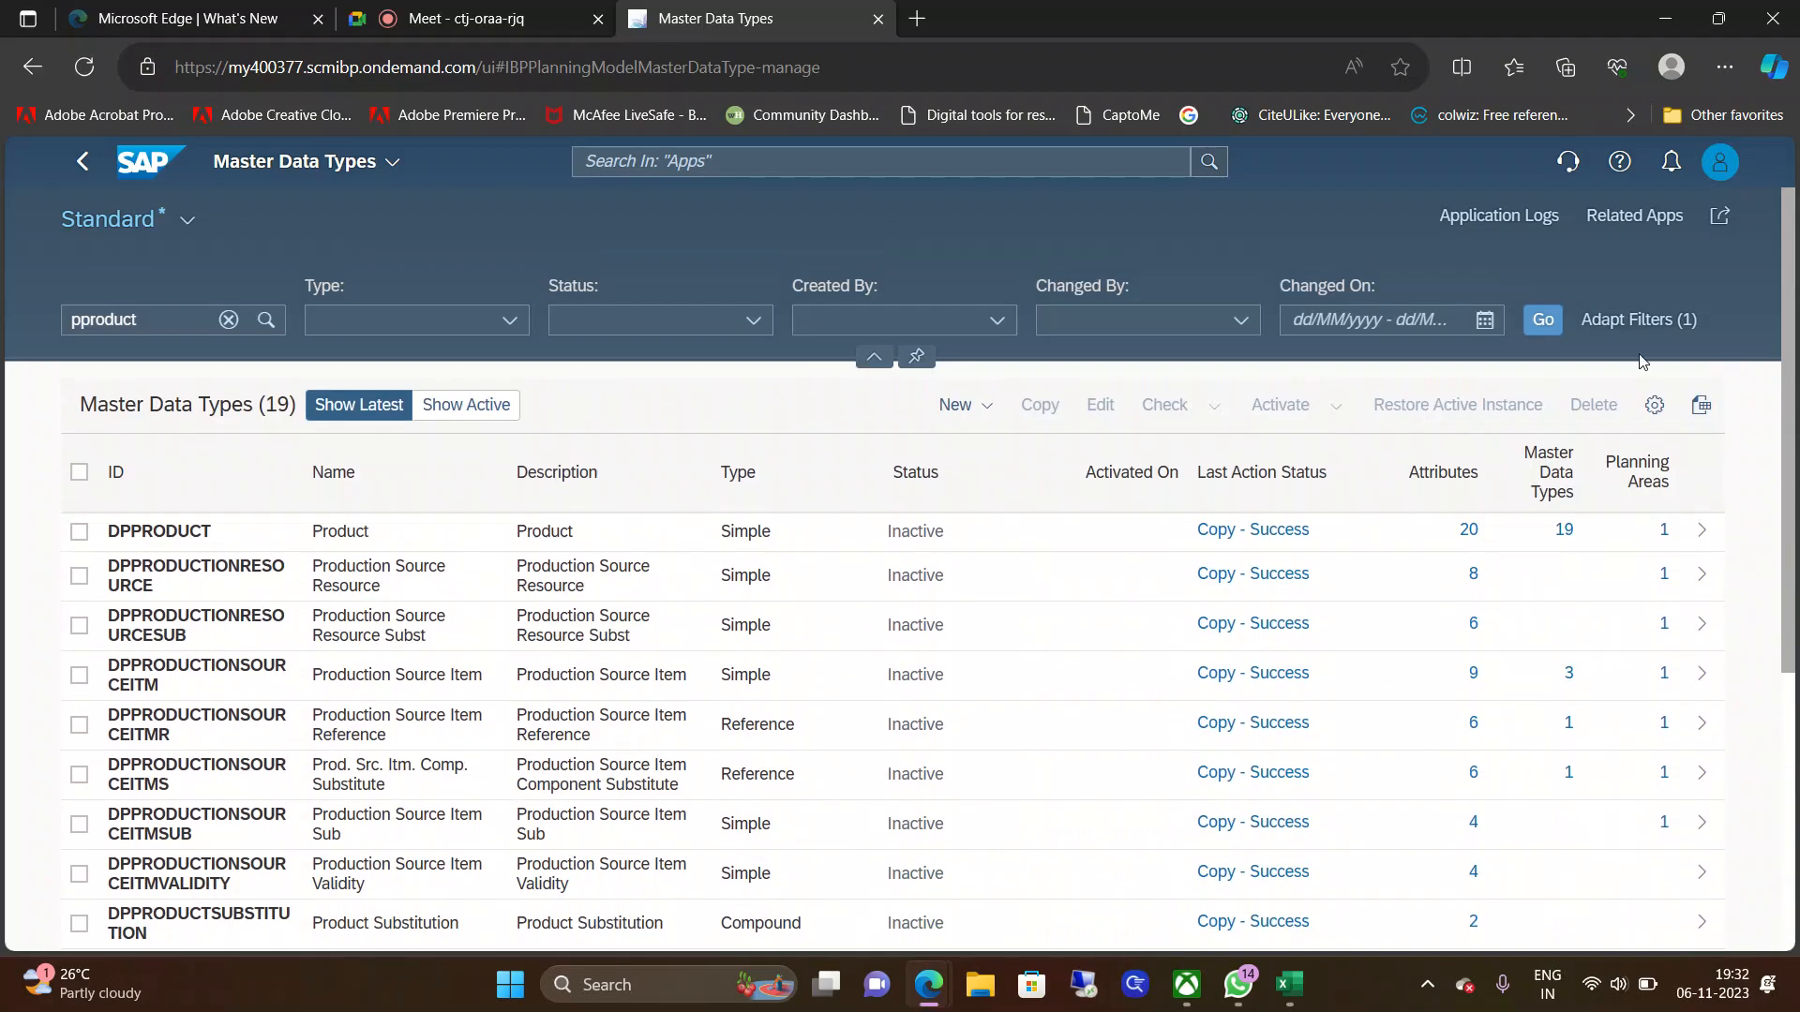
pyautogui.click(172, 320)
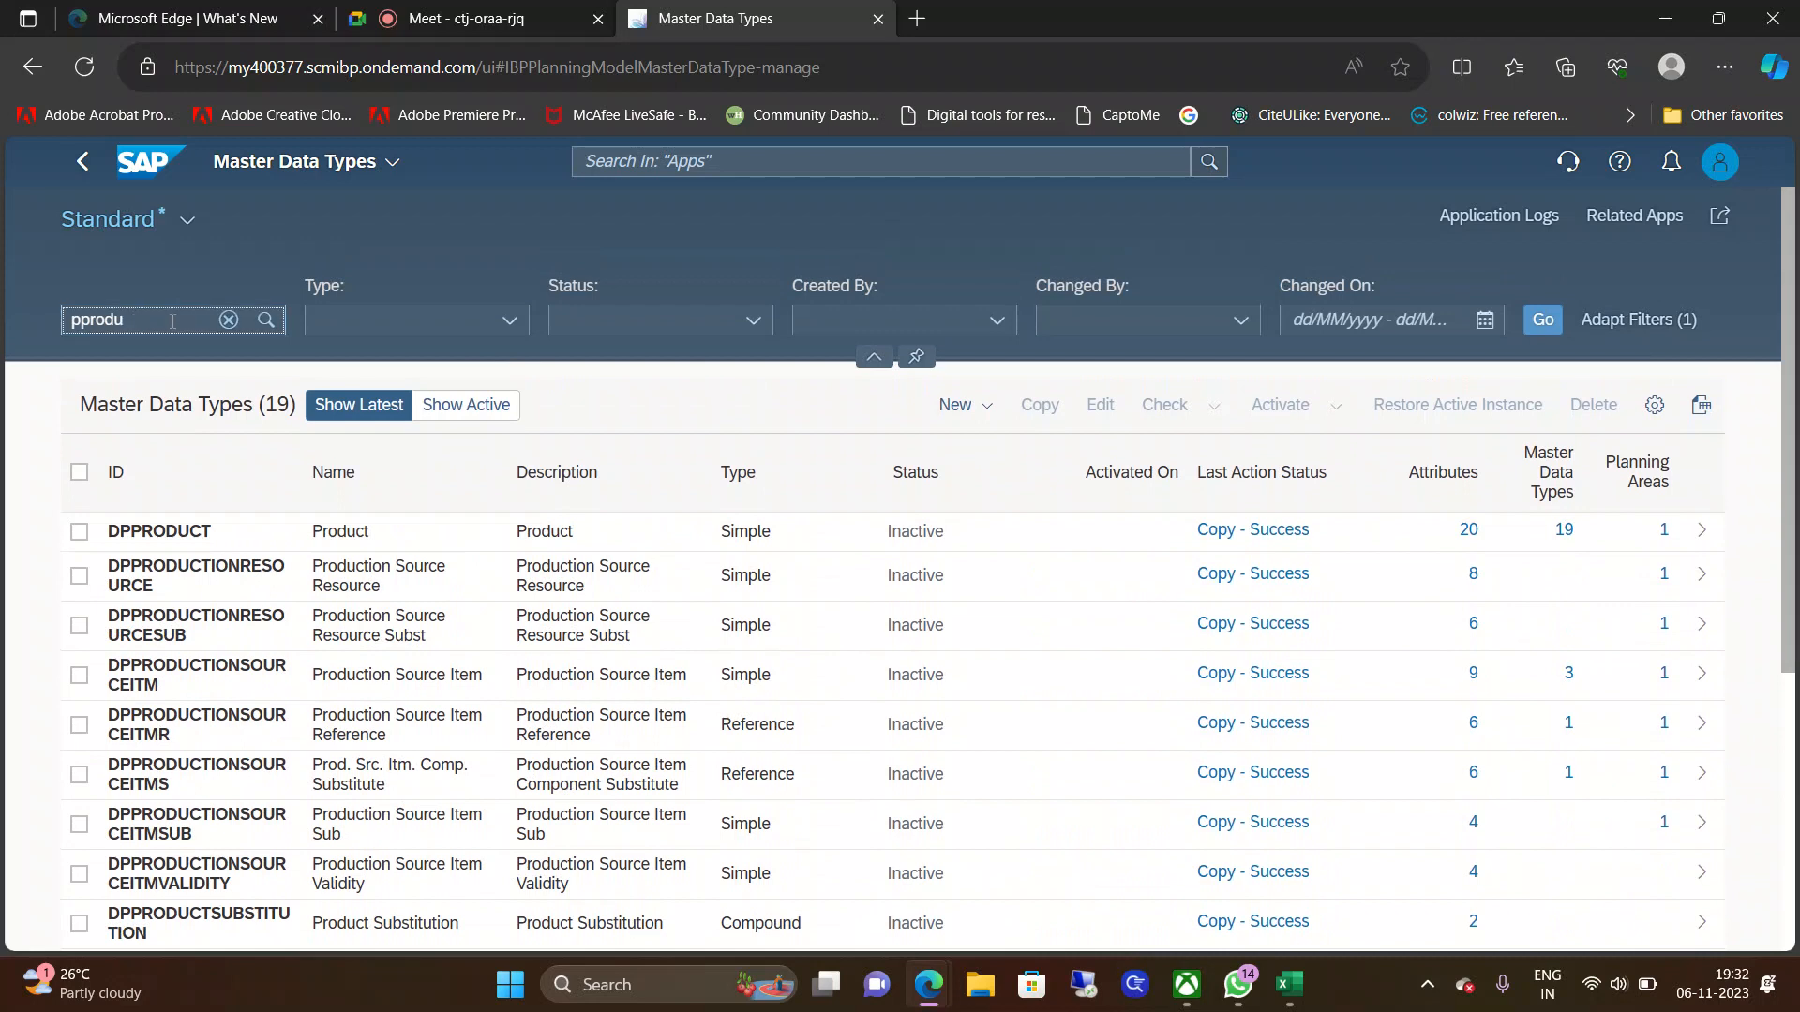
pyautogui.press('BackSpace')
pyautogui.press('BackSpace')
pyautogui.press('BackSpace')
pyautogui.press('BackSpace')
pyautogui.write('lcoationproduct')
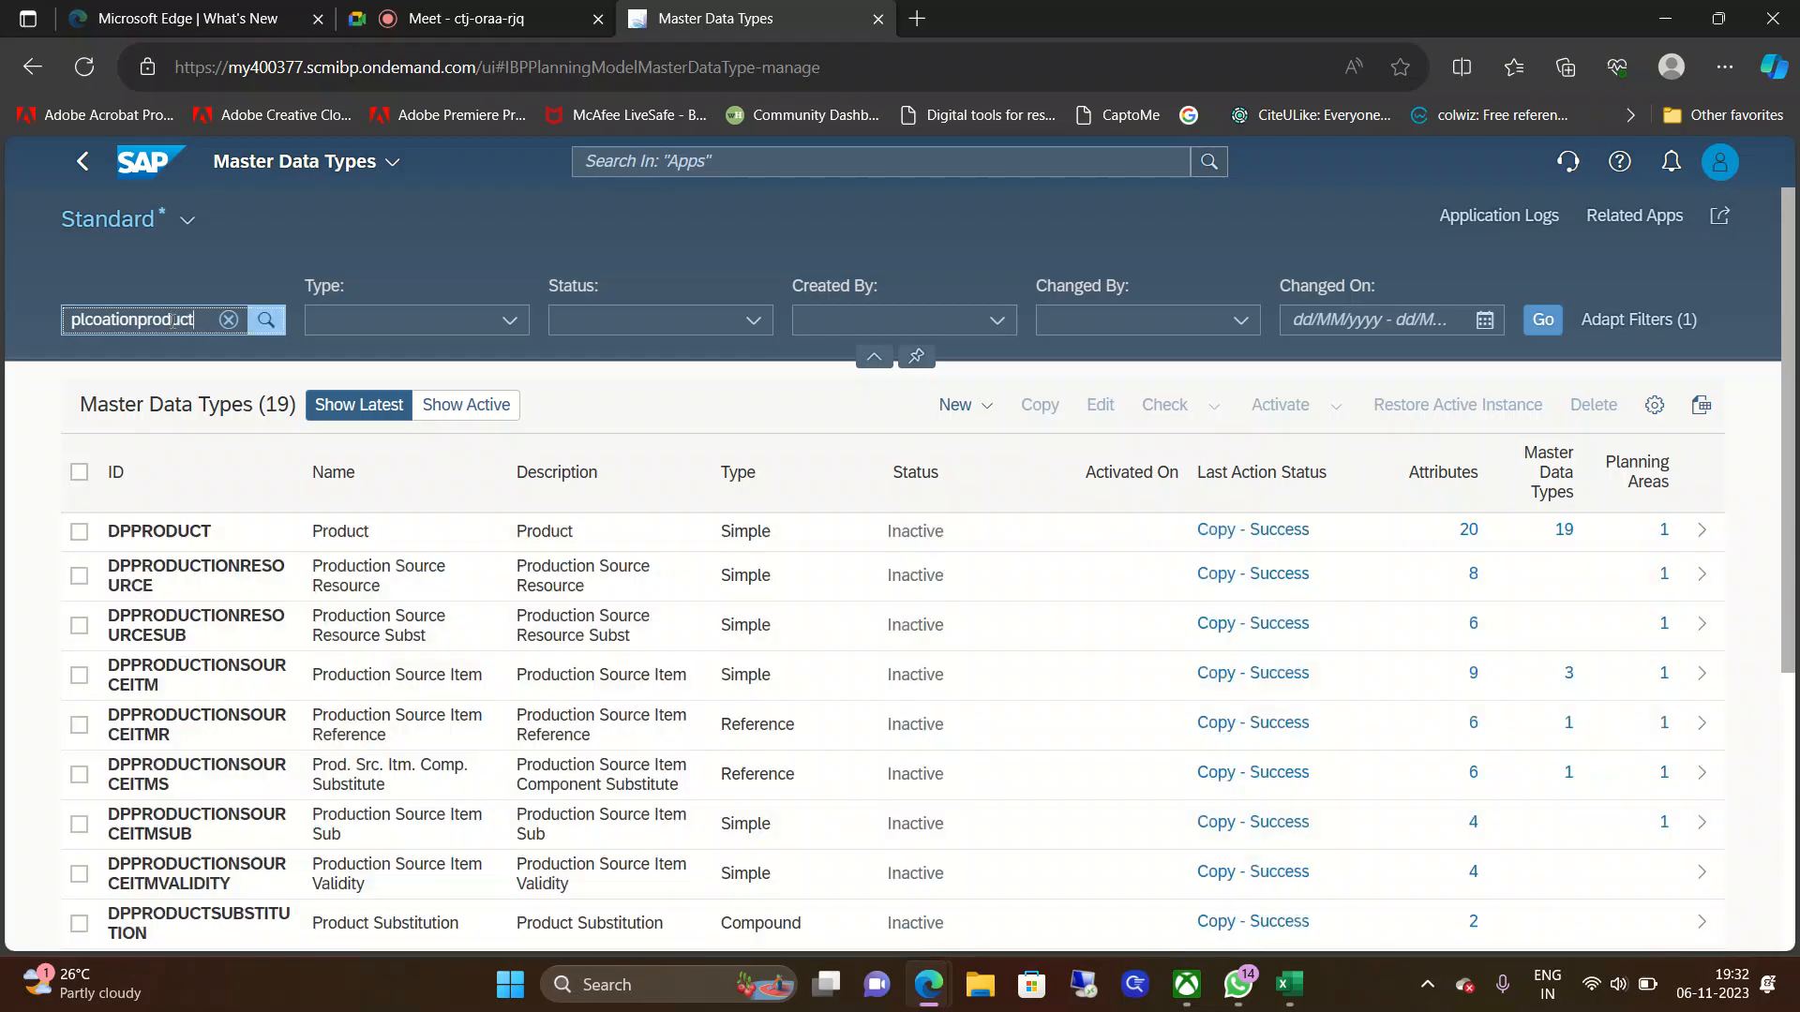
pyautogui.press('Return')
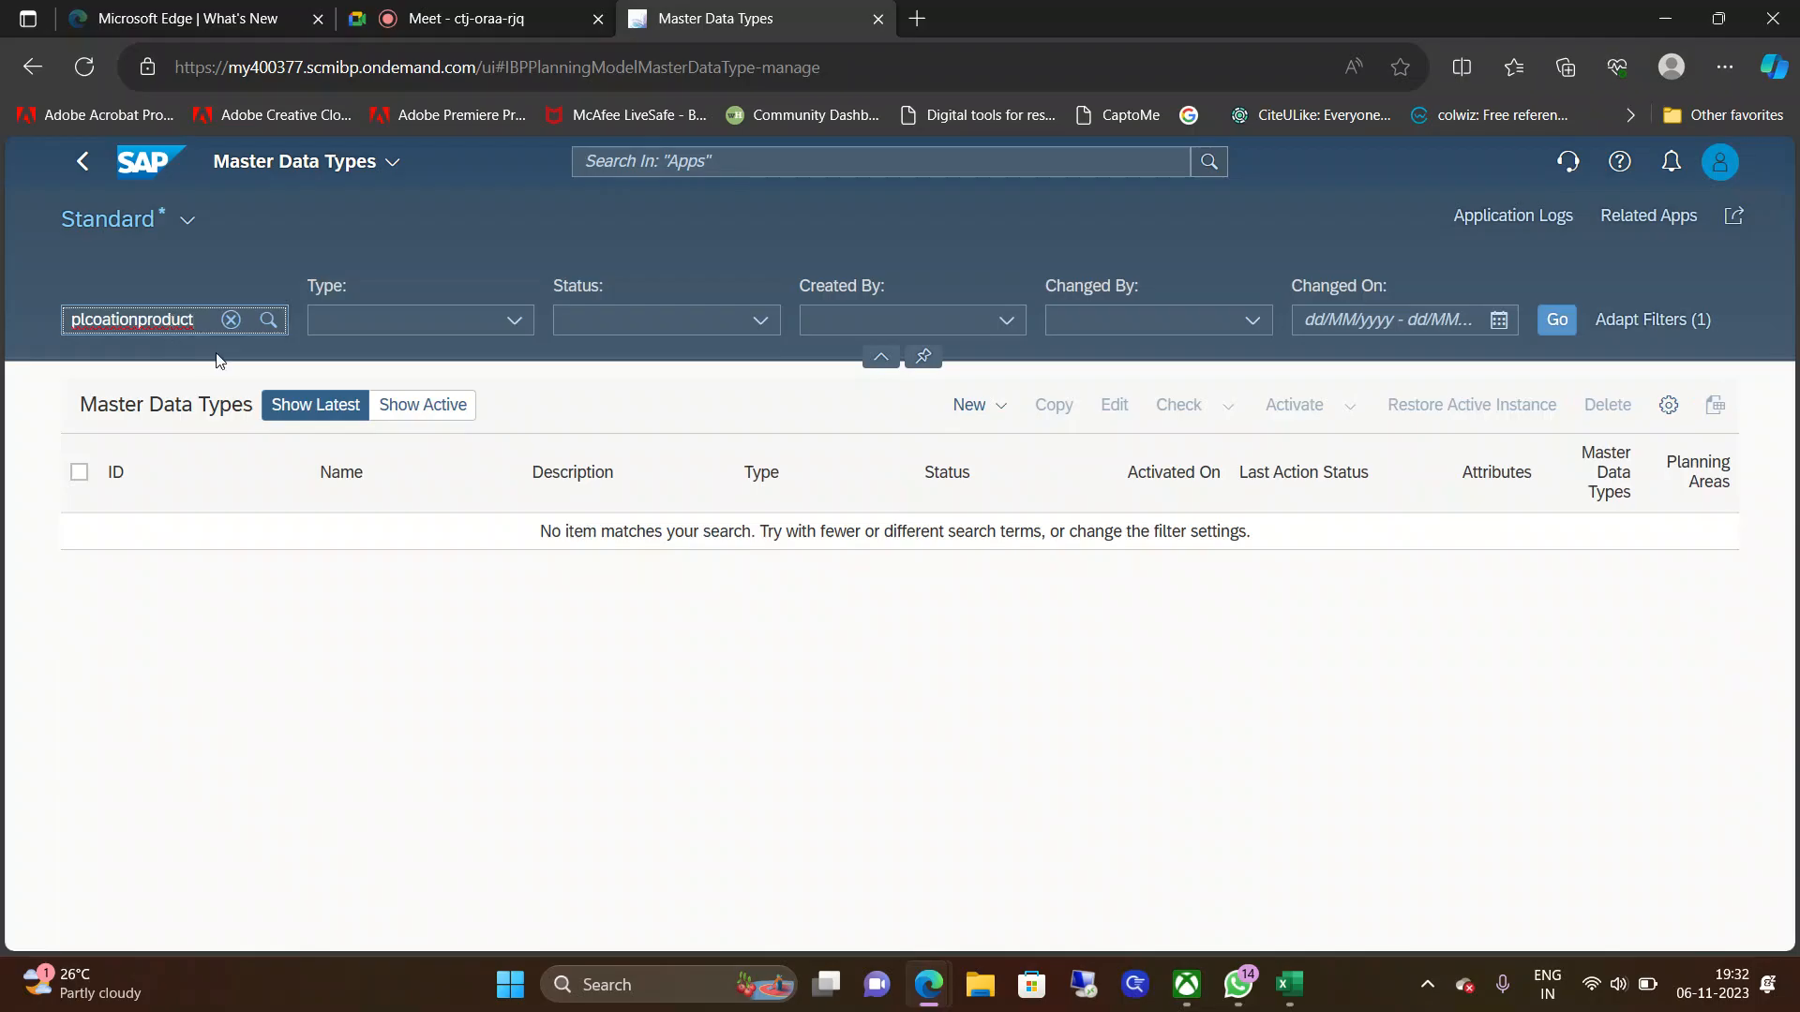
# Step: Search the master data types for plocationproduct and select the PLOCATIONPRODUCT entry
pyautogui.press('BackSpace')
pyautogui.press('BackSpace')
pyautogui.press('BackSpace')
pyautogui.press('BackSpace')
pyautogui.press('Return')
pyautogui.click(269, 321)
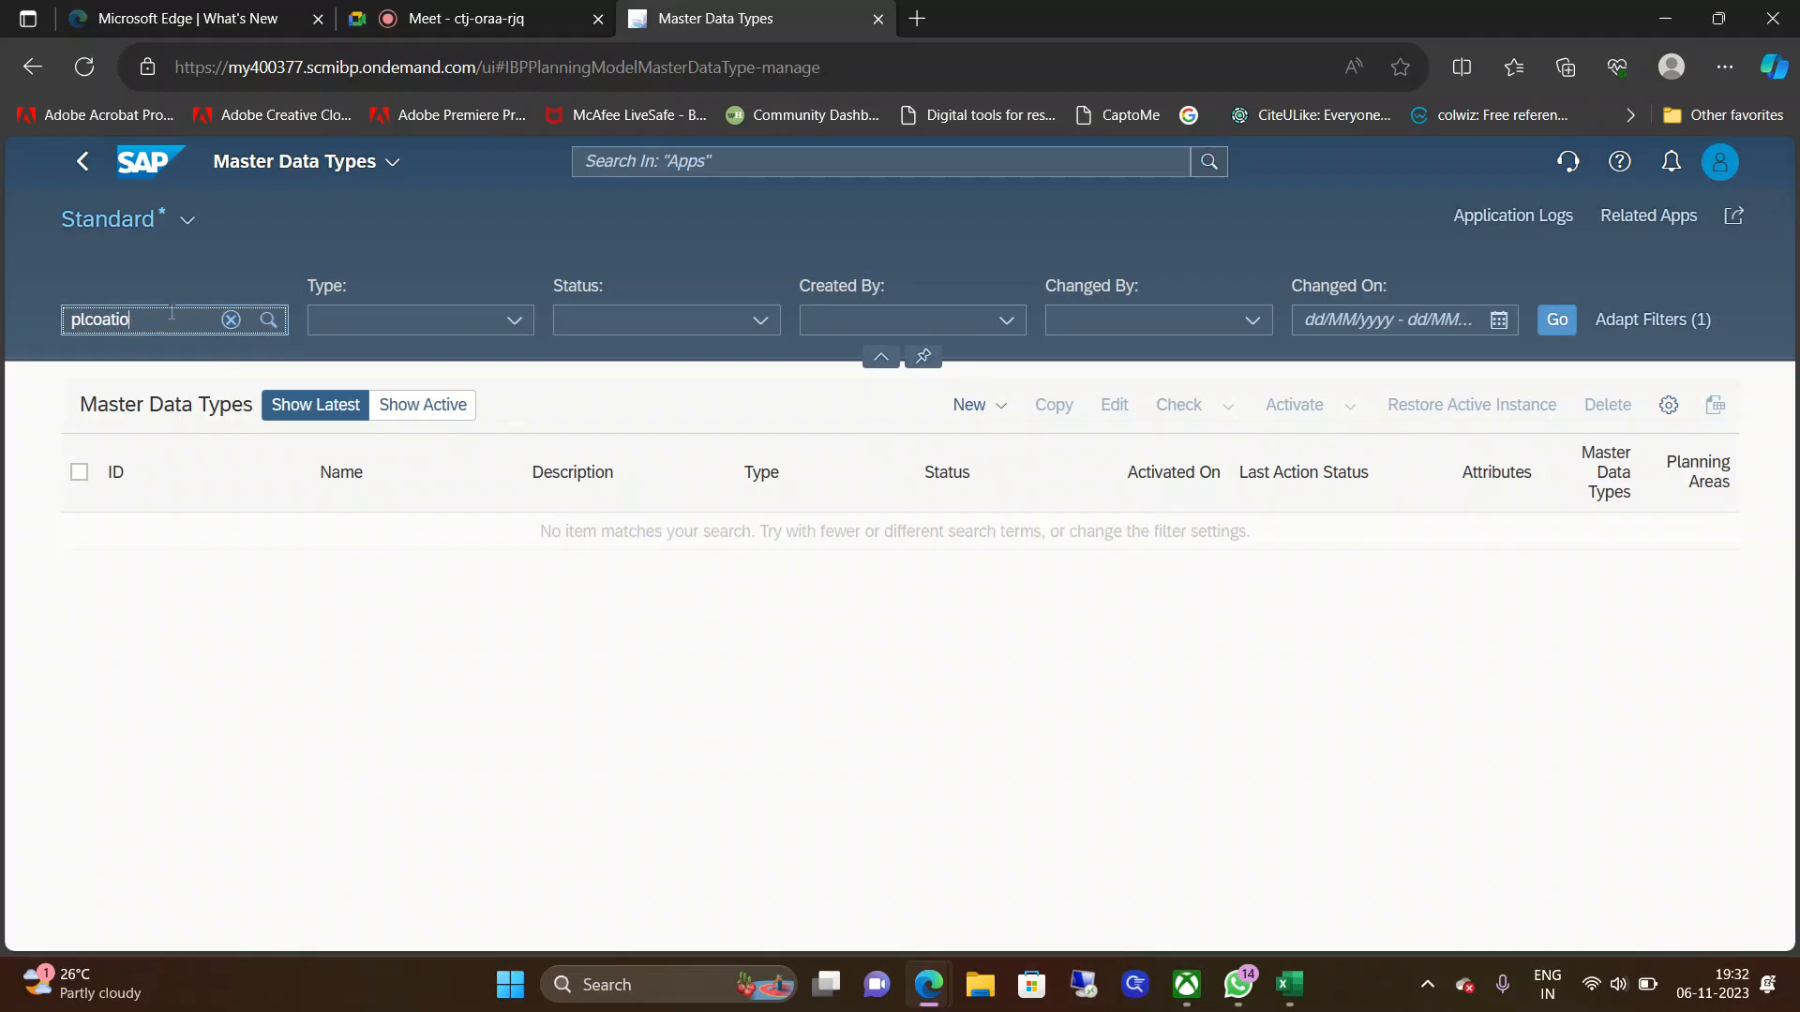
pyautogui.press('BackSpace')
pyautogui.write('-')
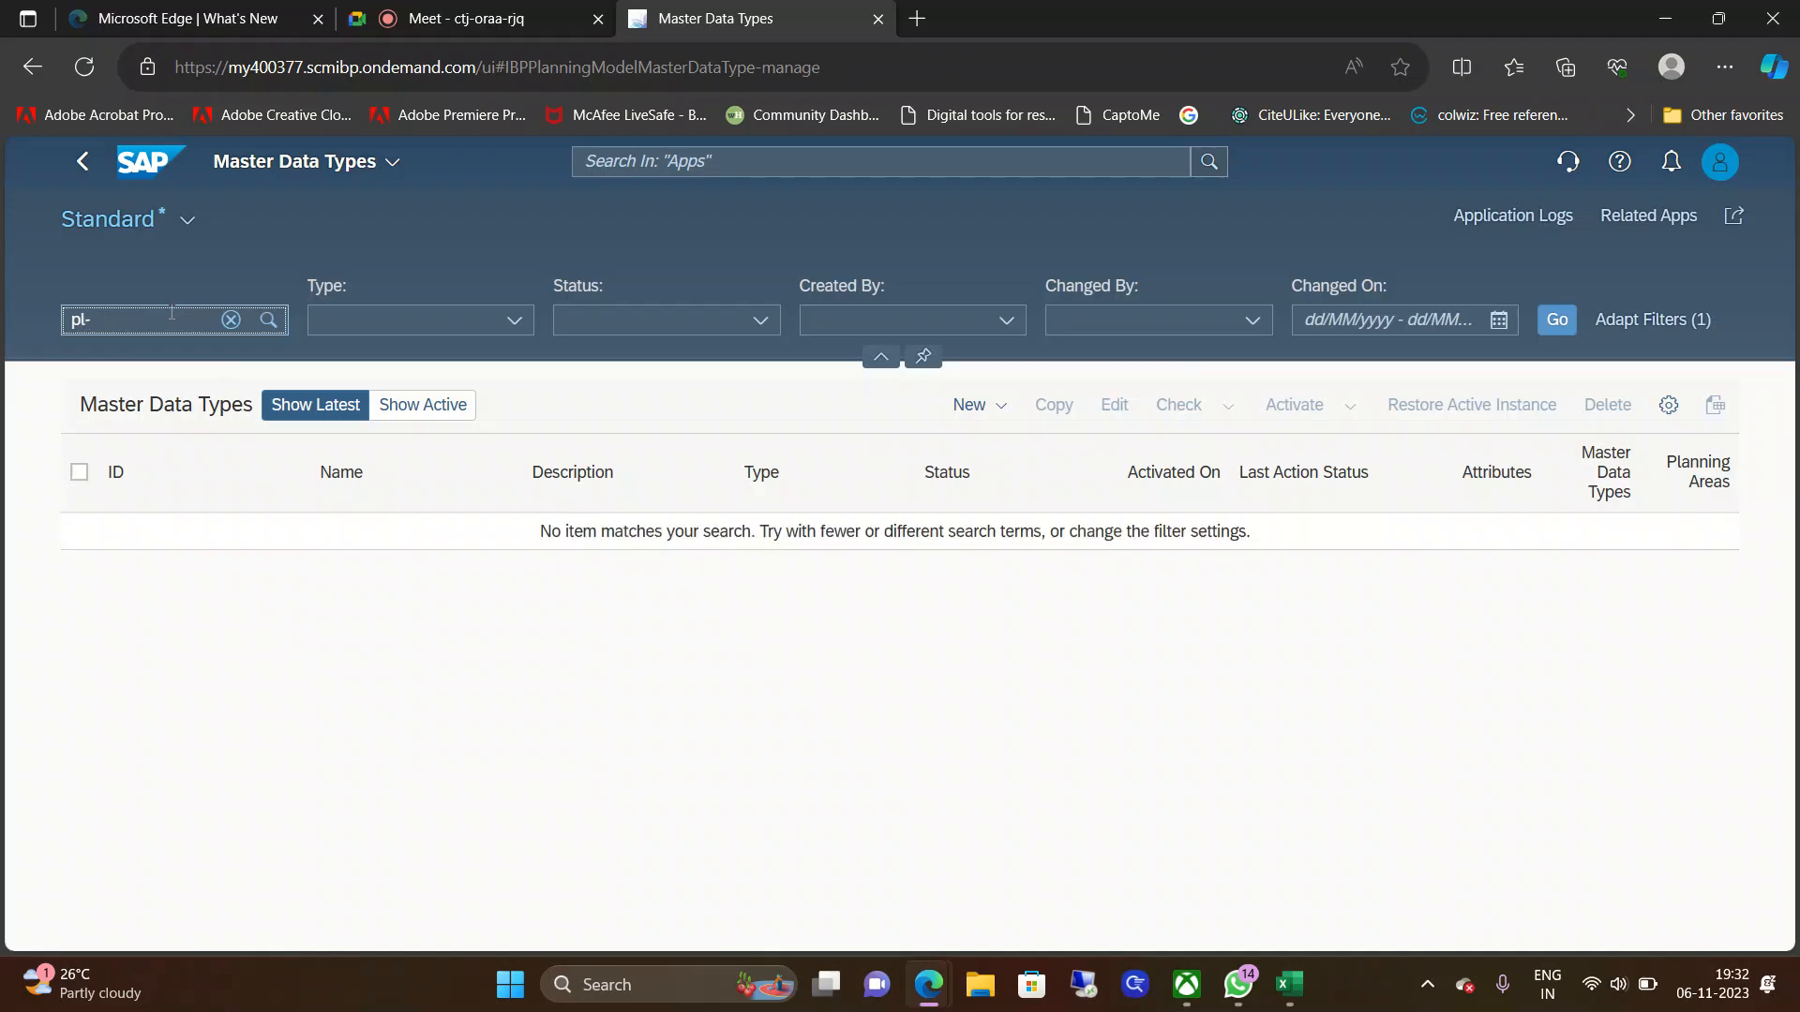
pyautogui.write('cation')
pyautogui.write('prodcut')
pyautogui.press('Return')
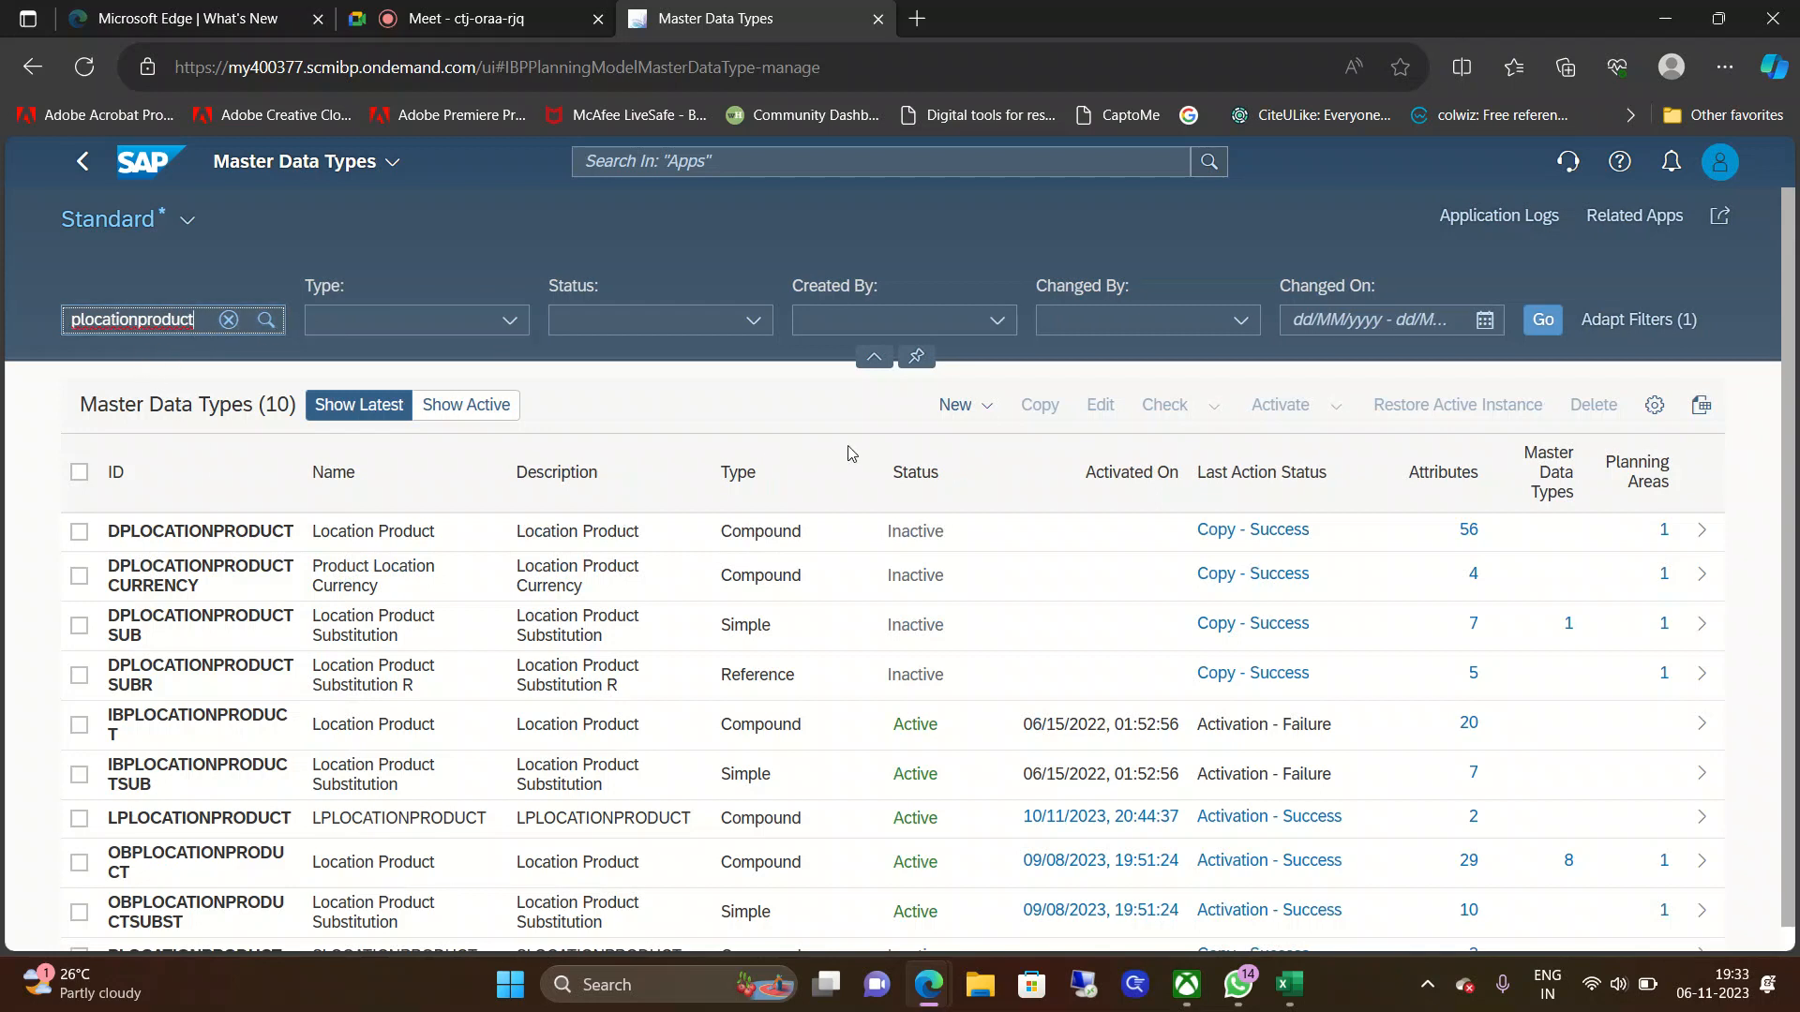
pyautogui.scroll(-1, 1786, 278)
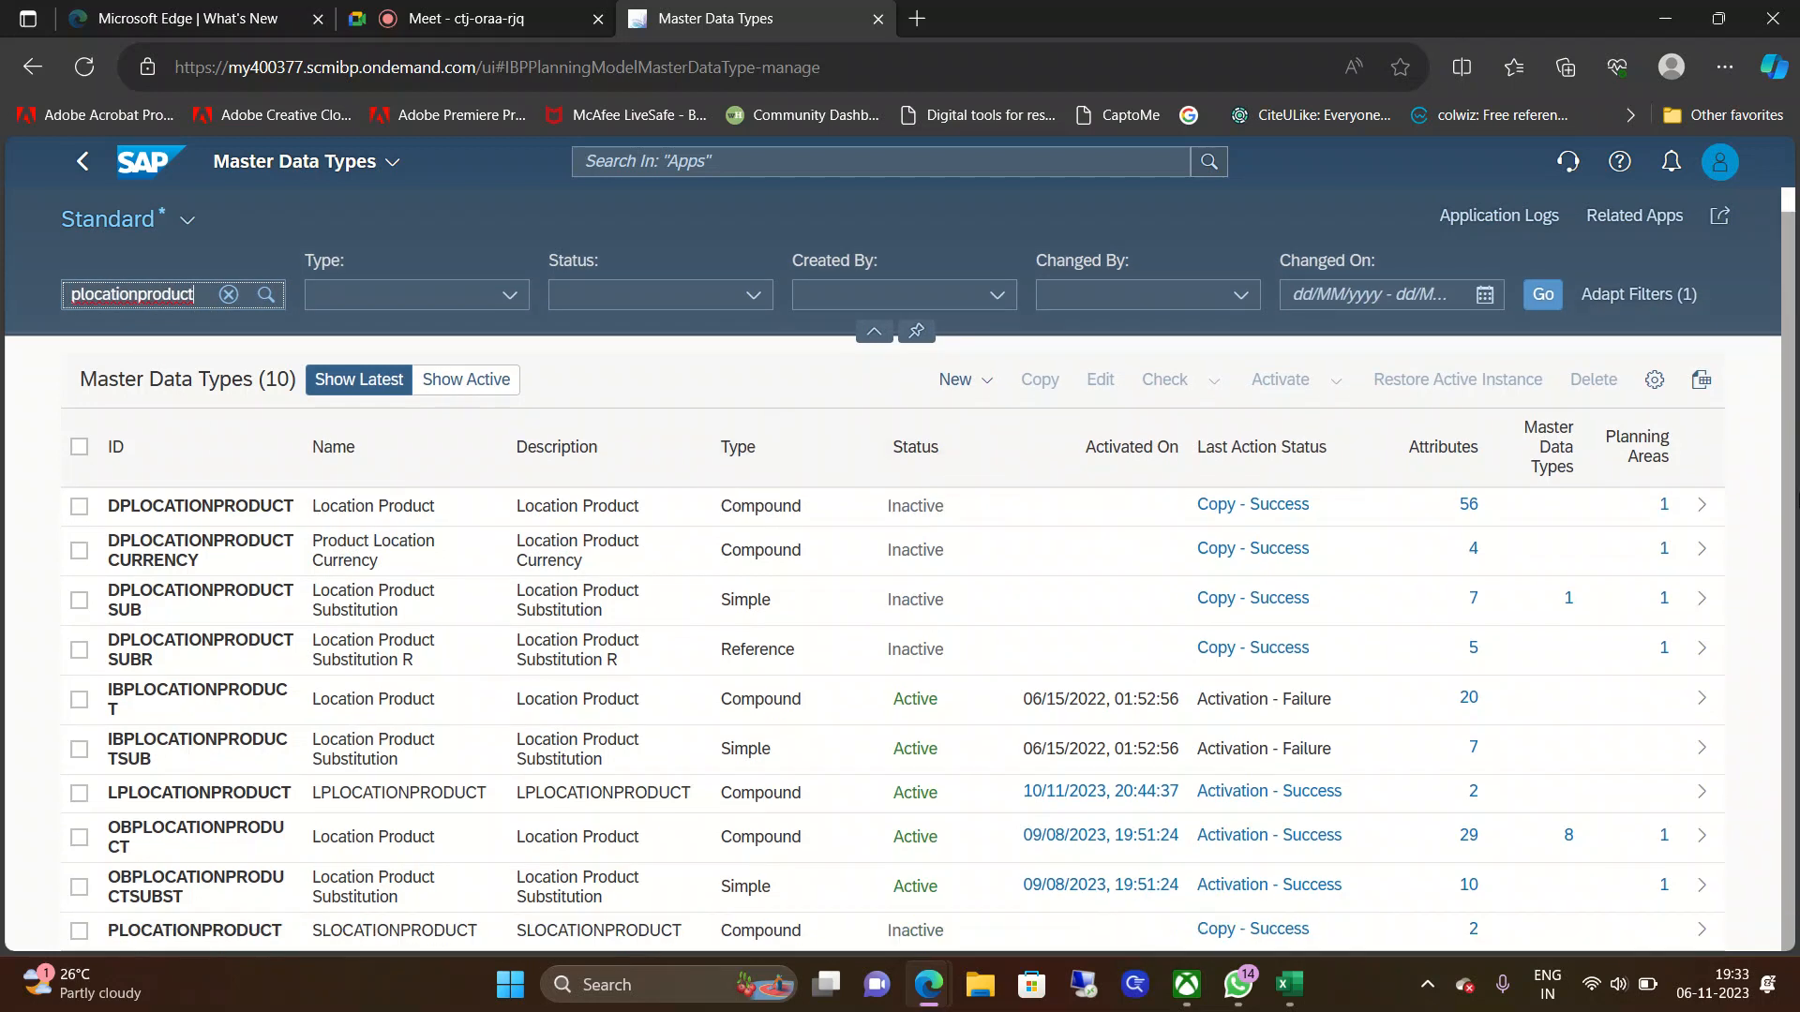
pyautogui.click(80, 931)
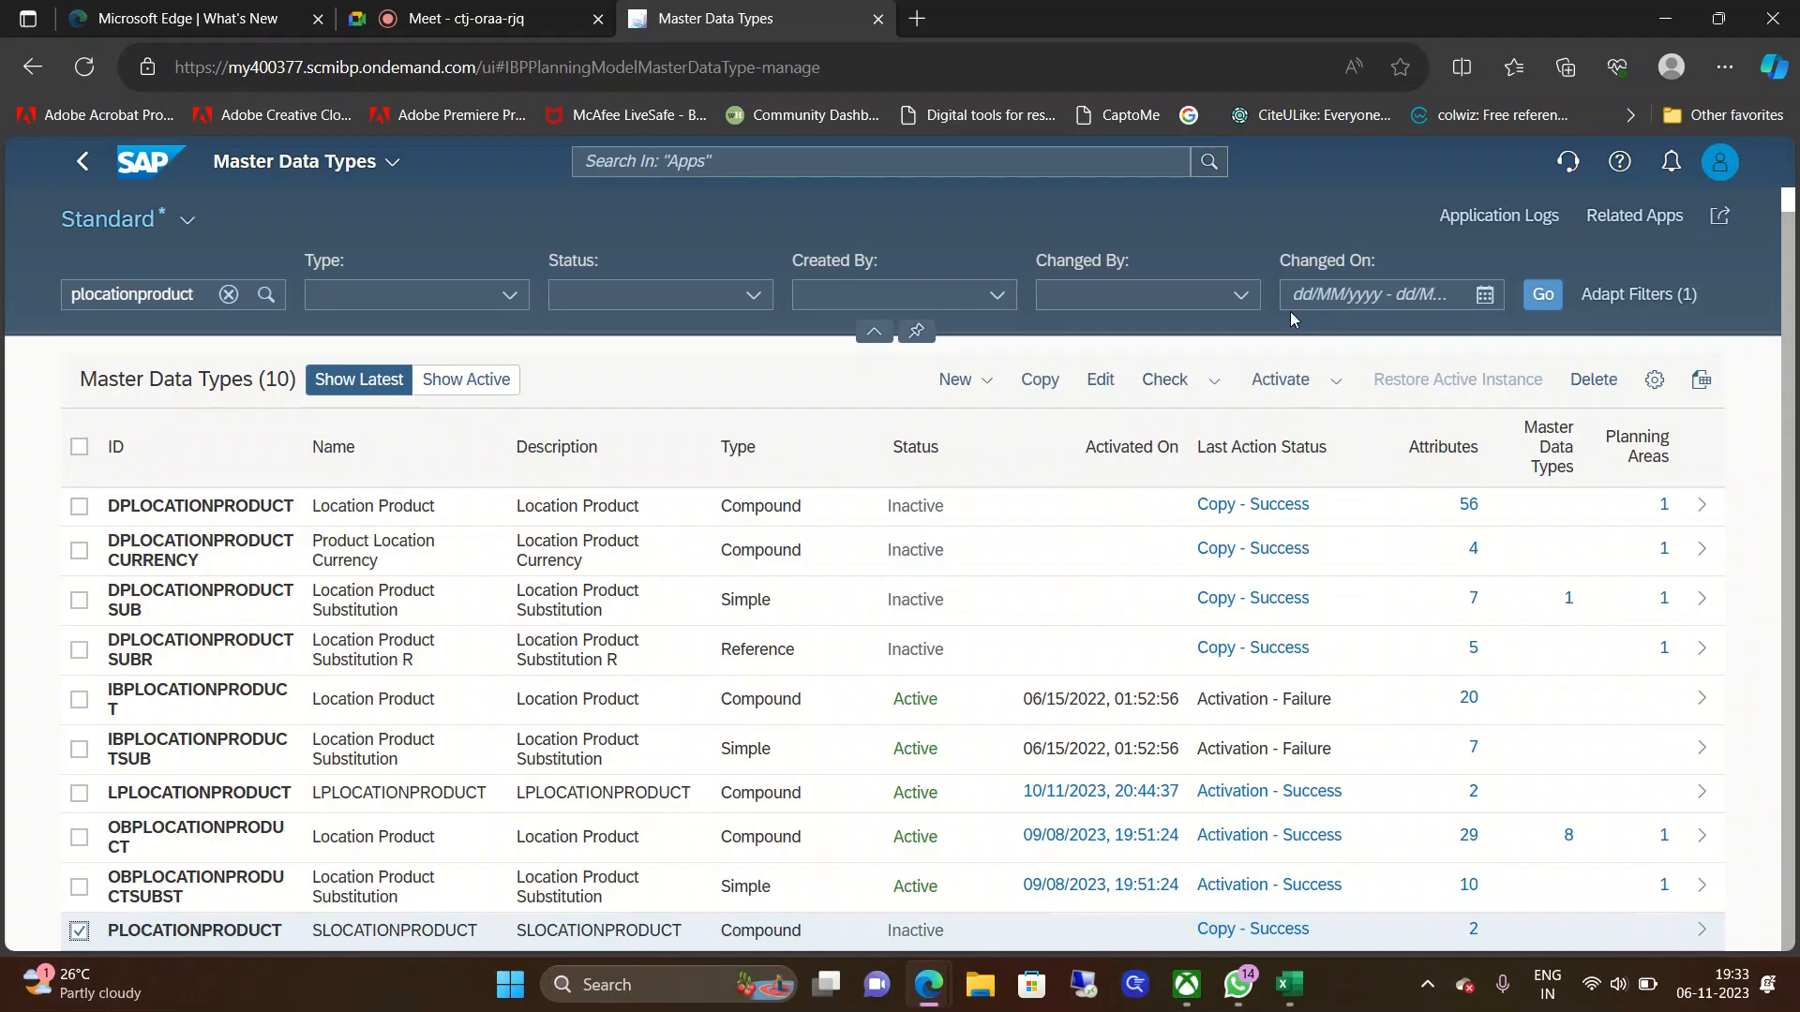
# Step: Open the details of PLOCATIONPRODUCT, review its components and attributes, and return to the master data types list
pyautogui.click(193, 932)
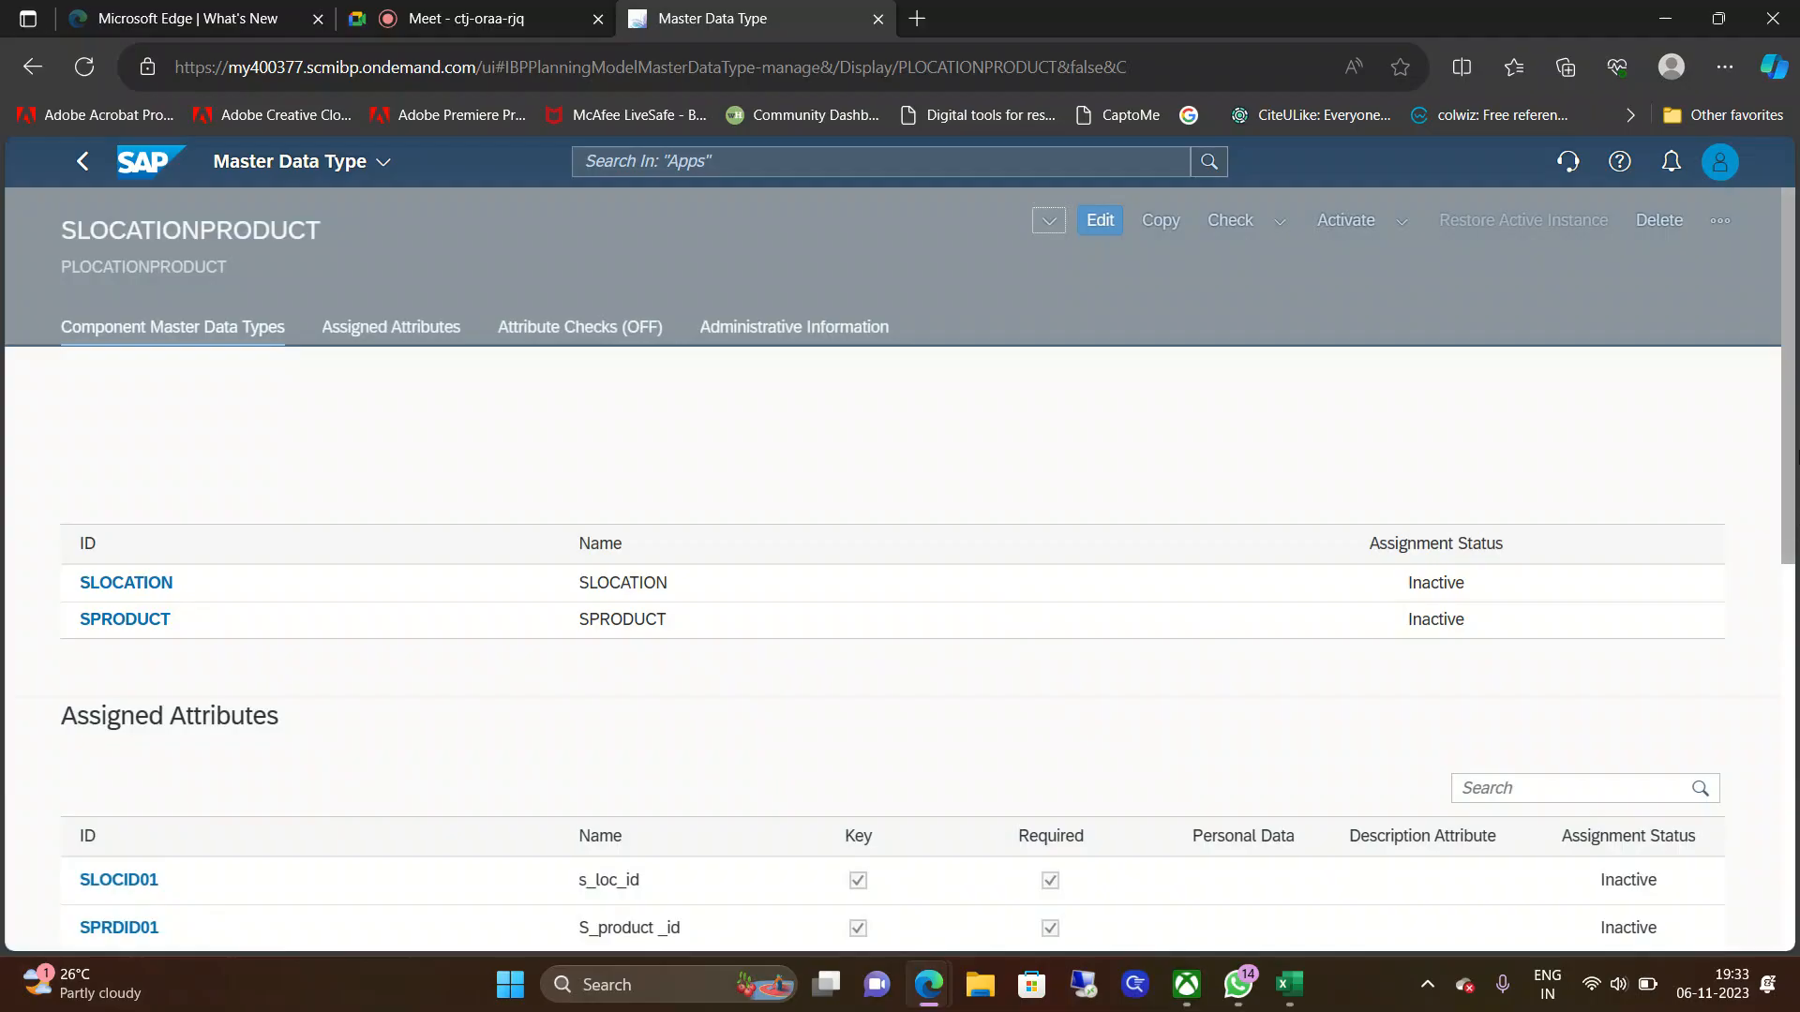
pyautogui.scroll(-3, 1759, 627)
pyautogui.scroll(5, 1759, 628)
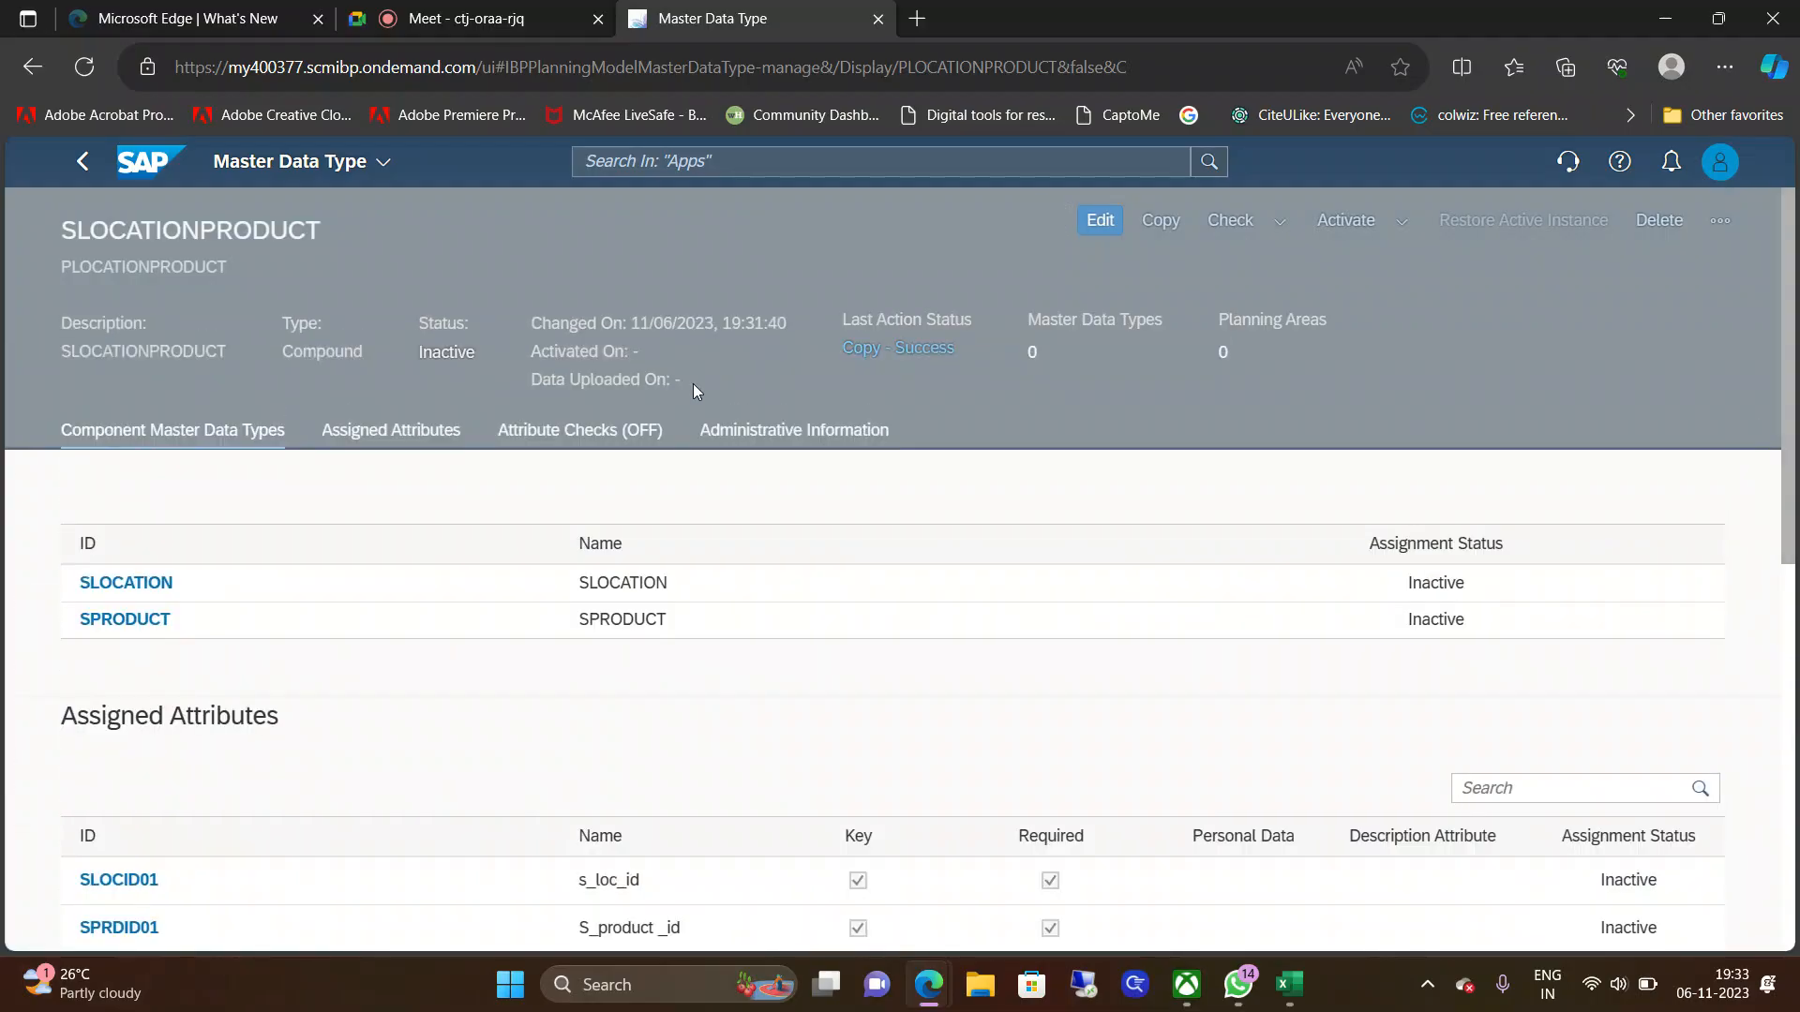
pyautogui.click(85, 176)
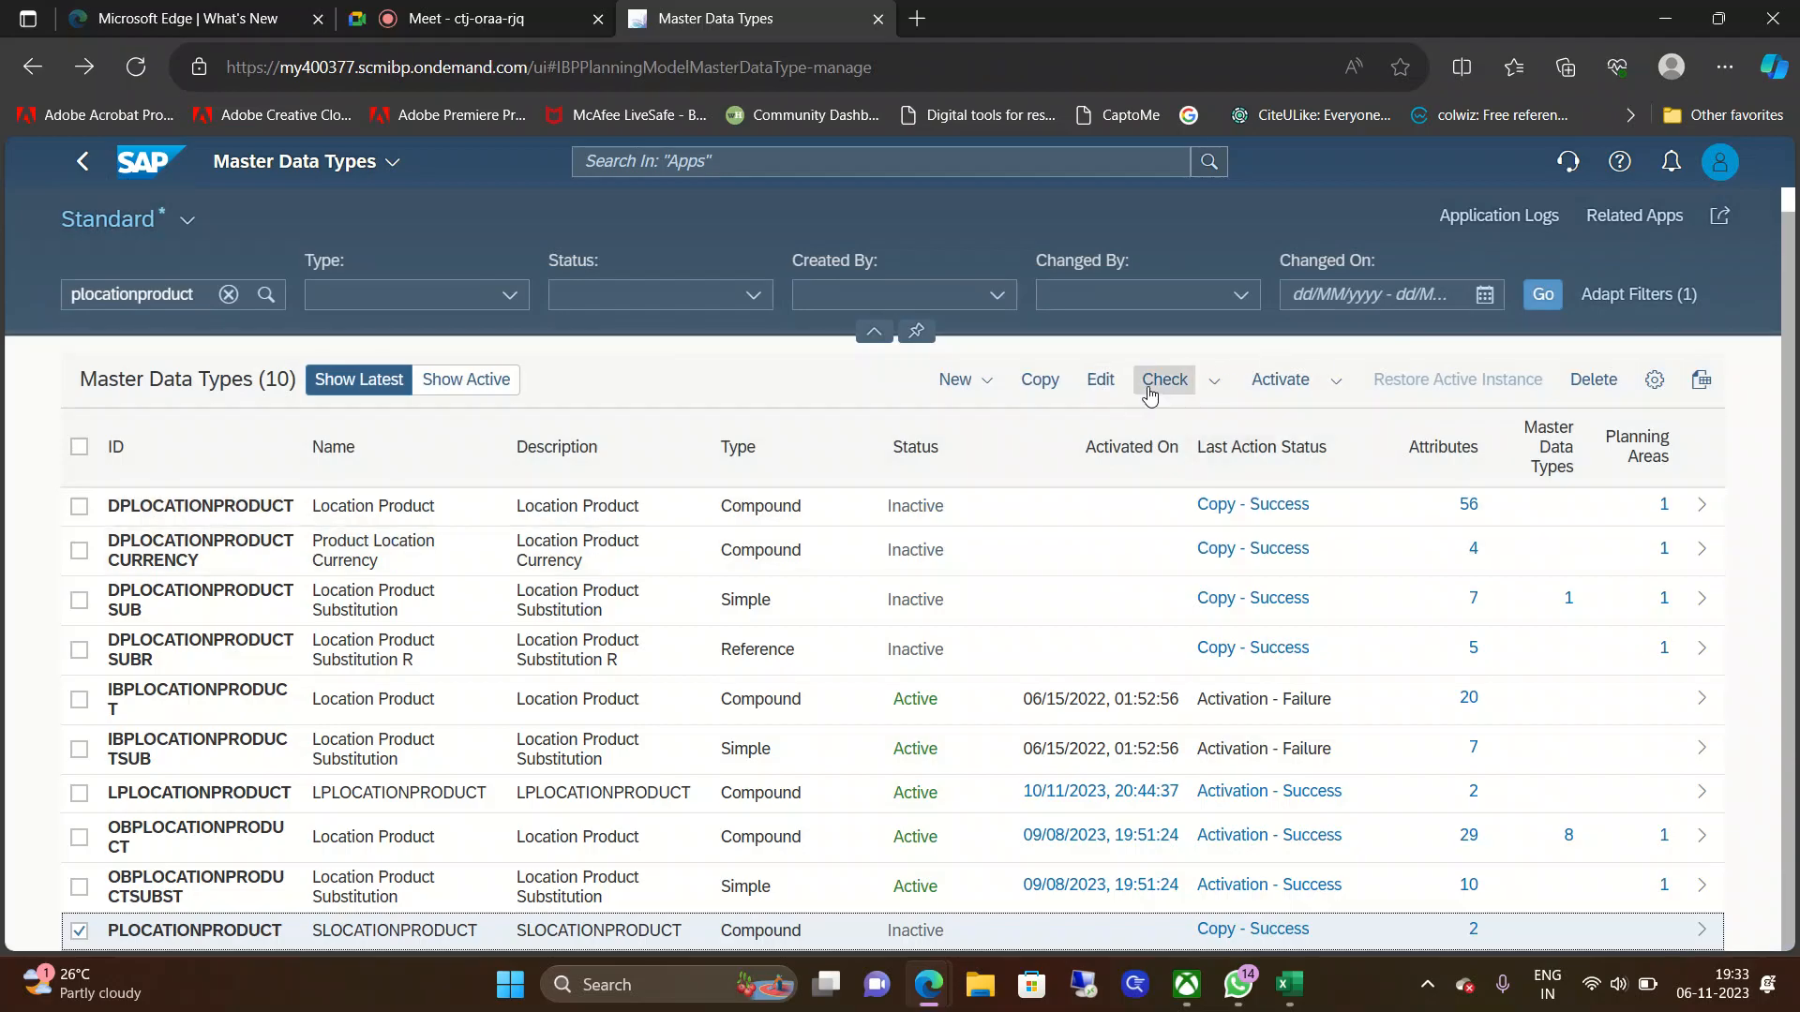
# Step: Run the check on PLOCATIONPRODUCT and activate the master data type
pyautogui.click(1150, 393)
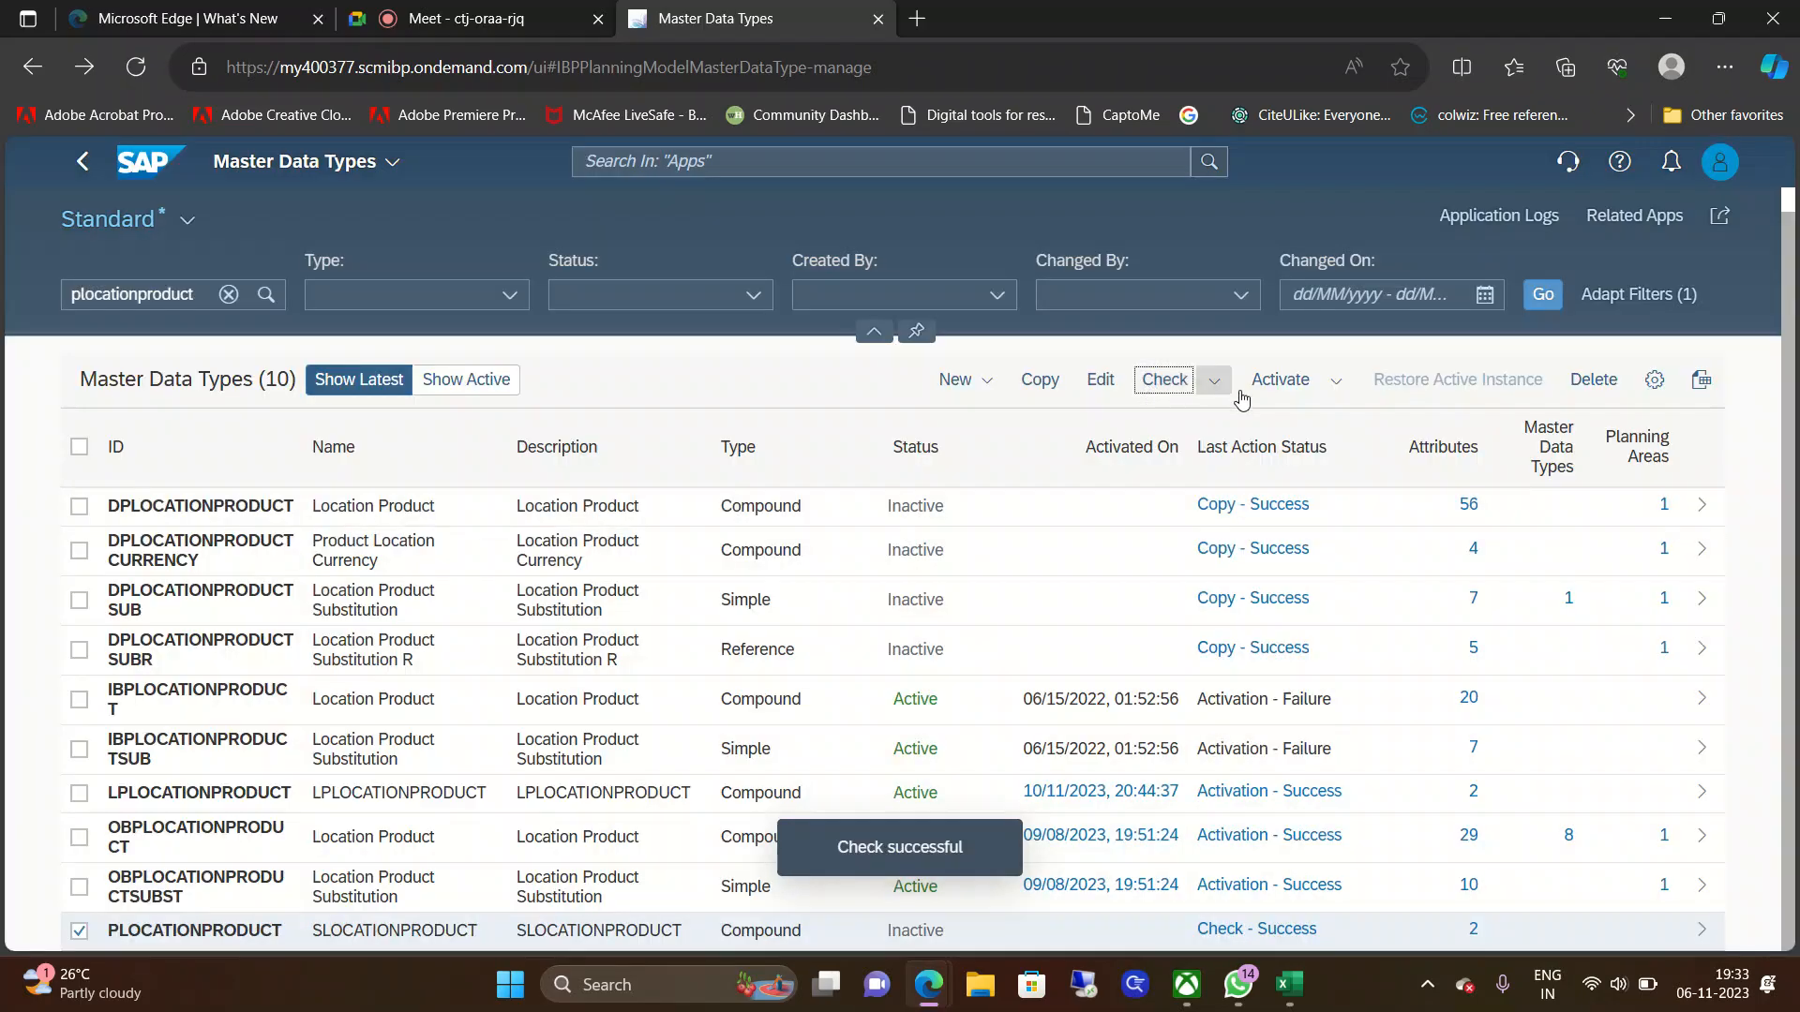
pyautogui.click(1284, 387)
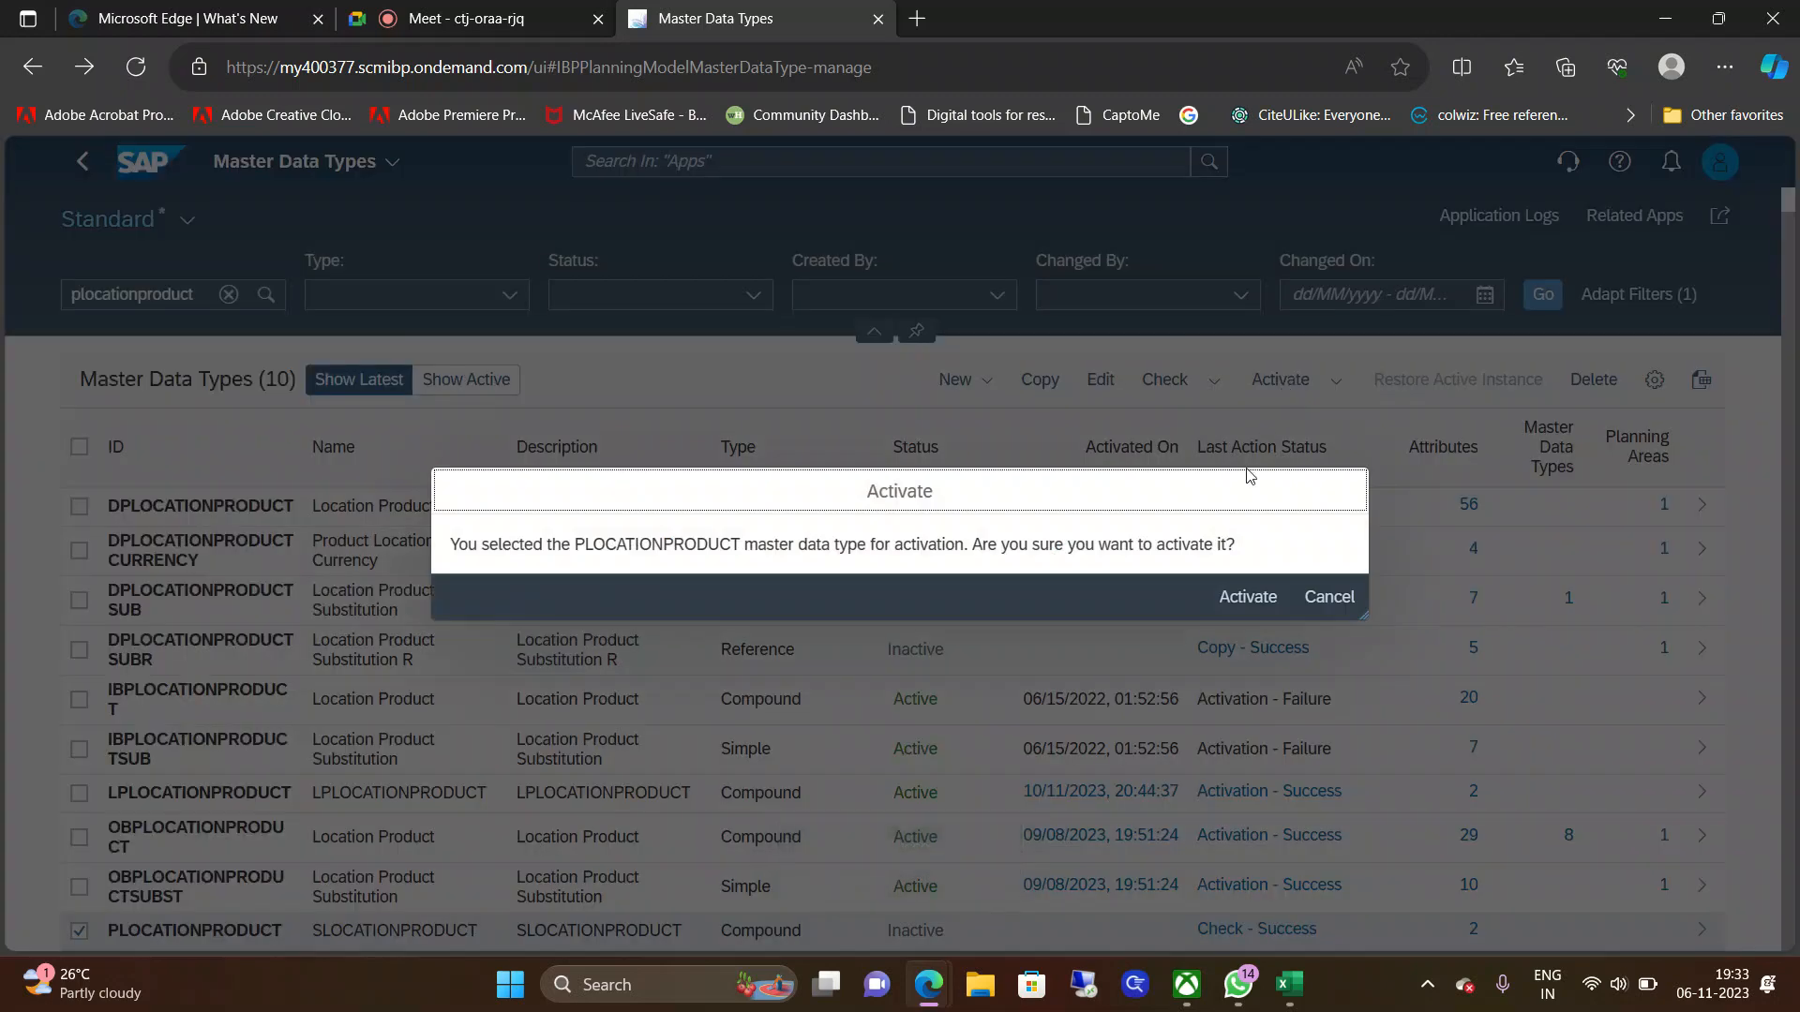
pyautogui.click(1247, 597)
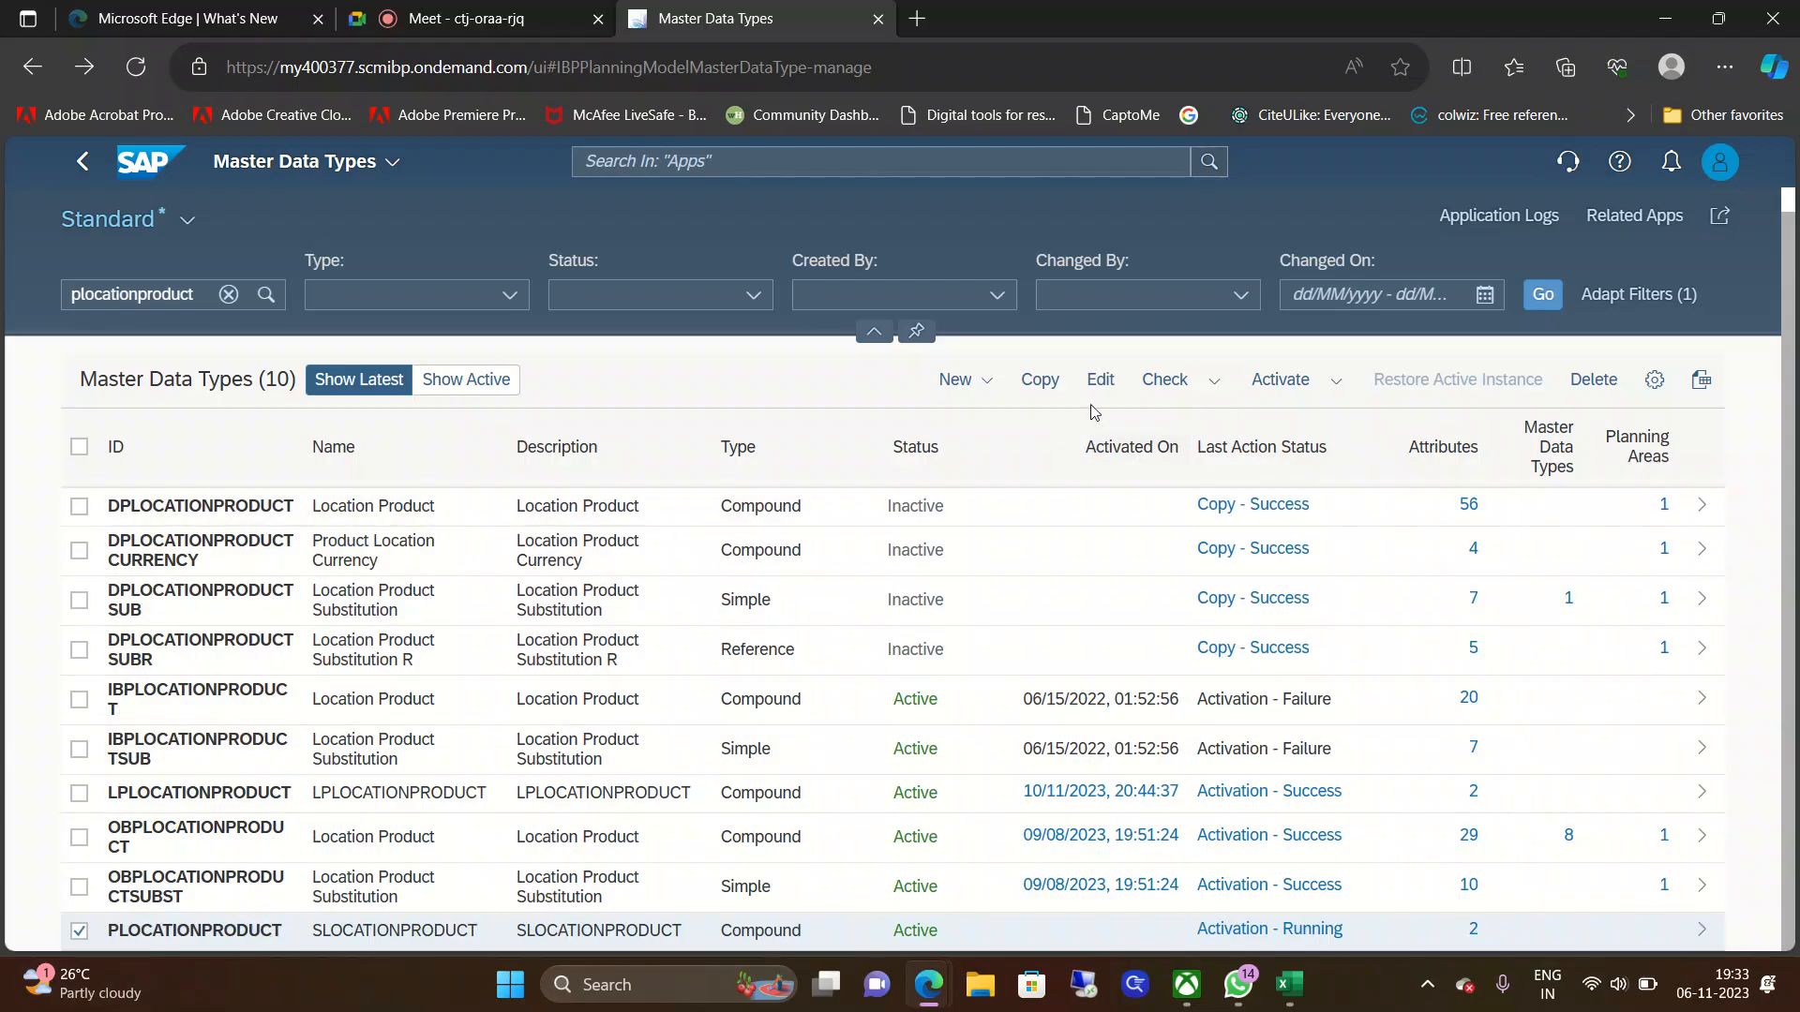
# Step: Copy PLOCATIONPRODUCT by merging it with the existing master data type SLOCATIONPRODUCT as the target
pyautogui.click(1039, 379)
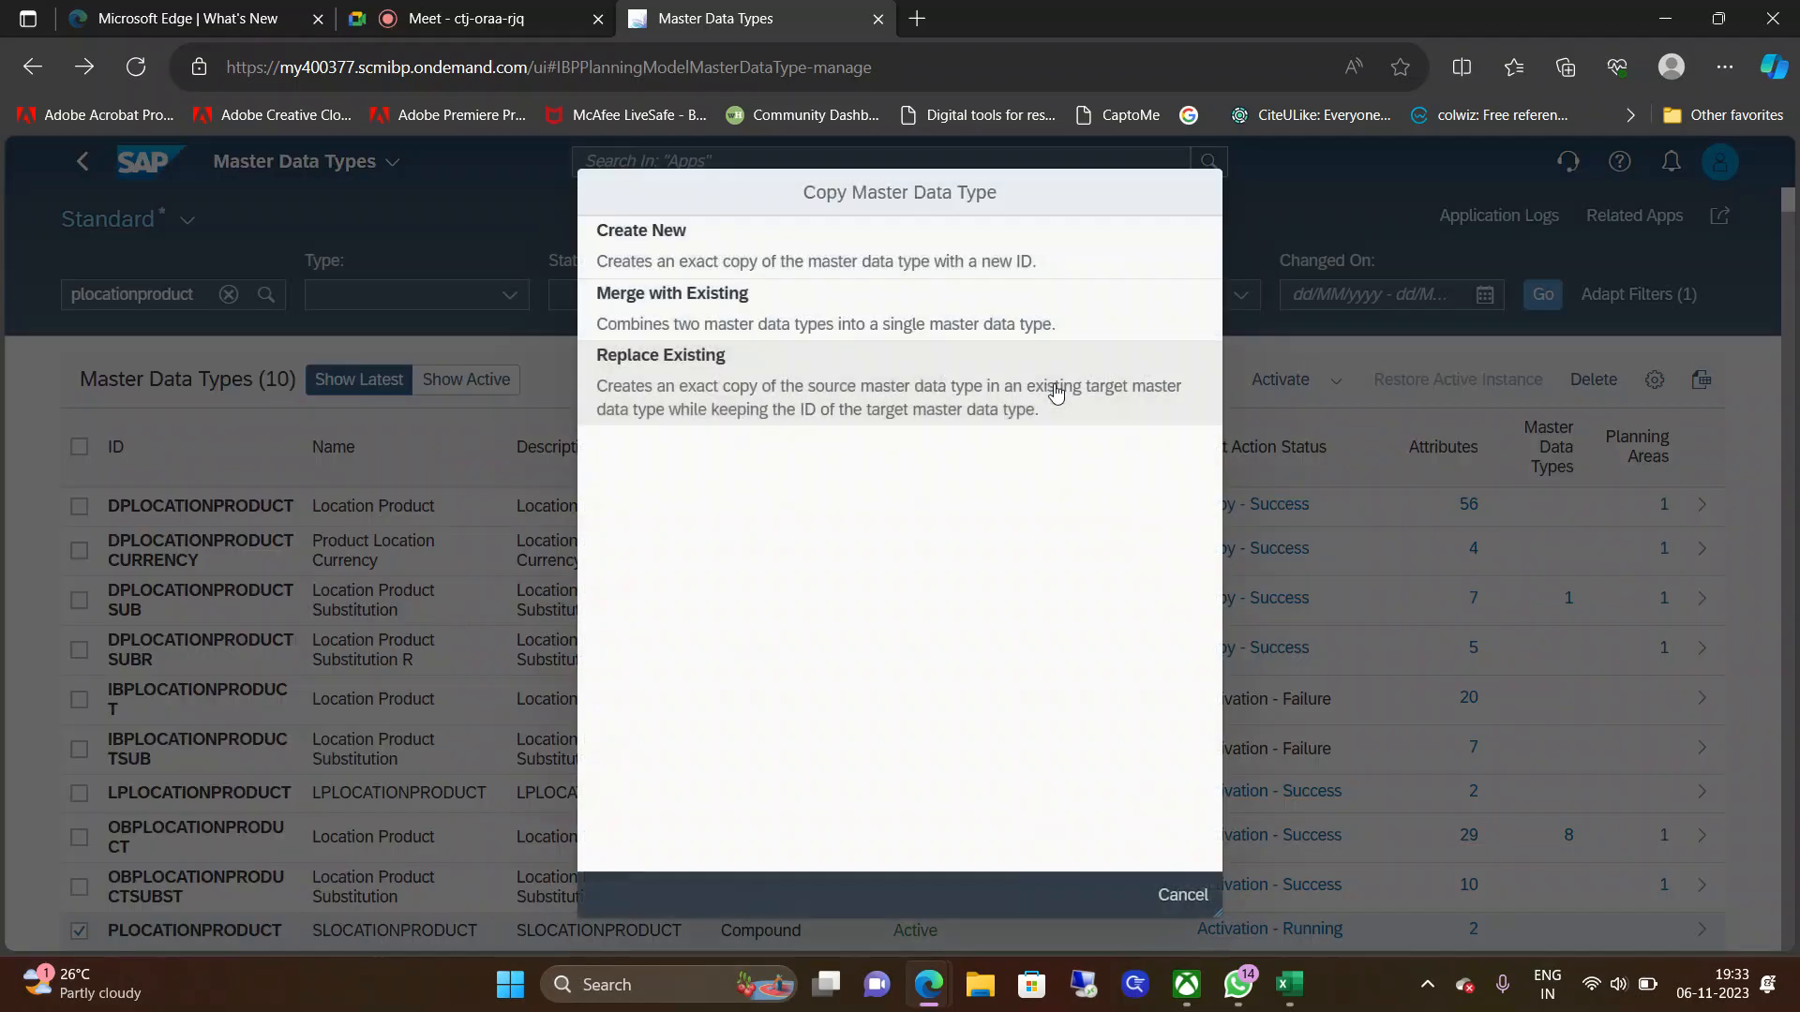
pyautogui.click(698, 307)
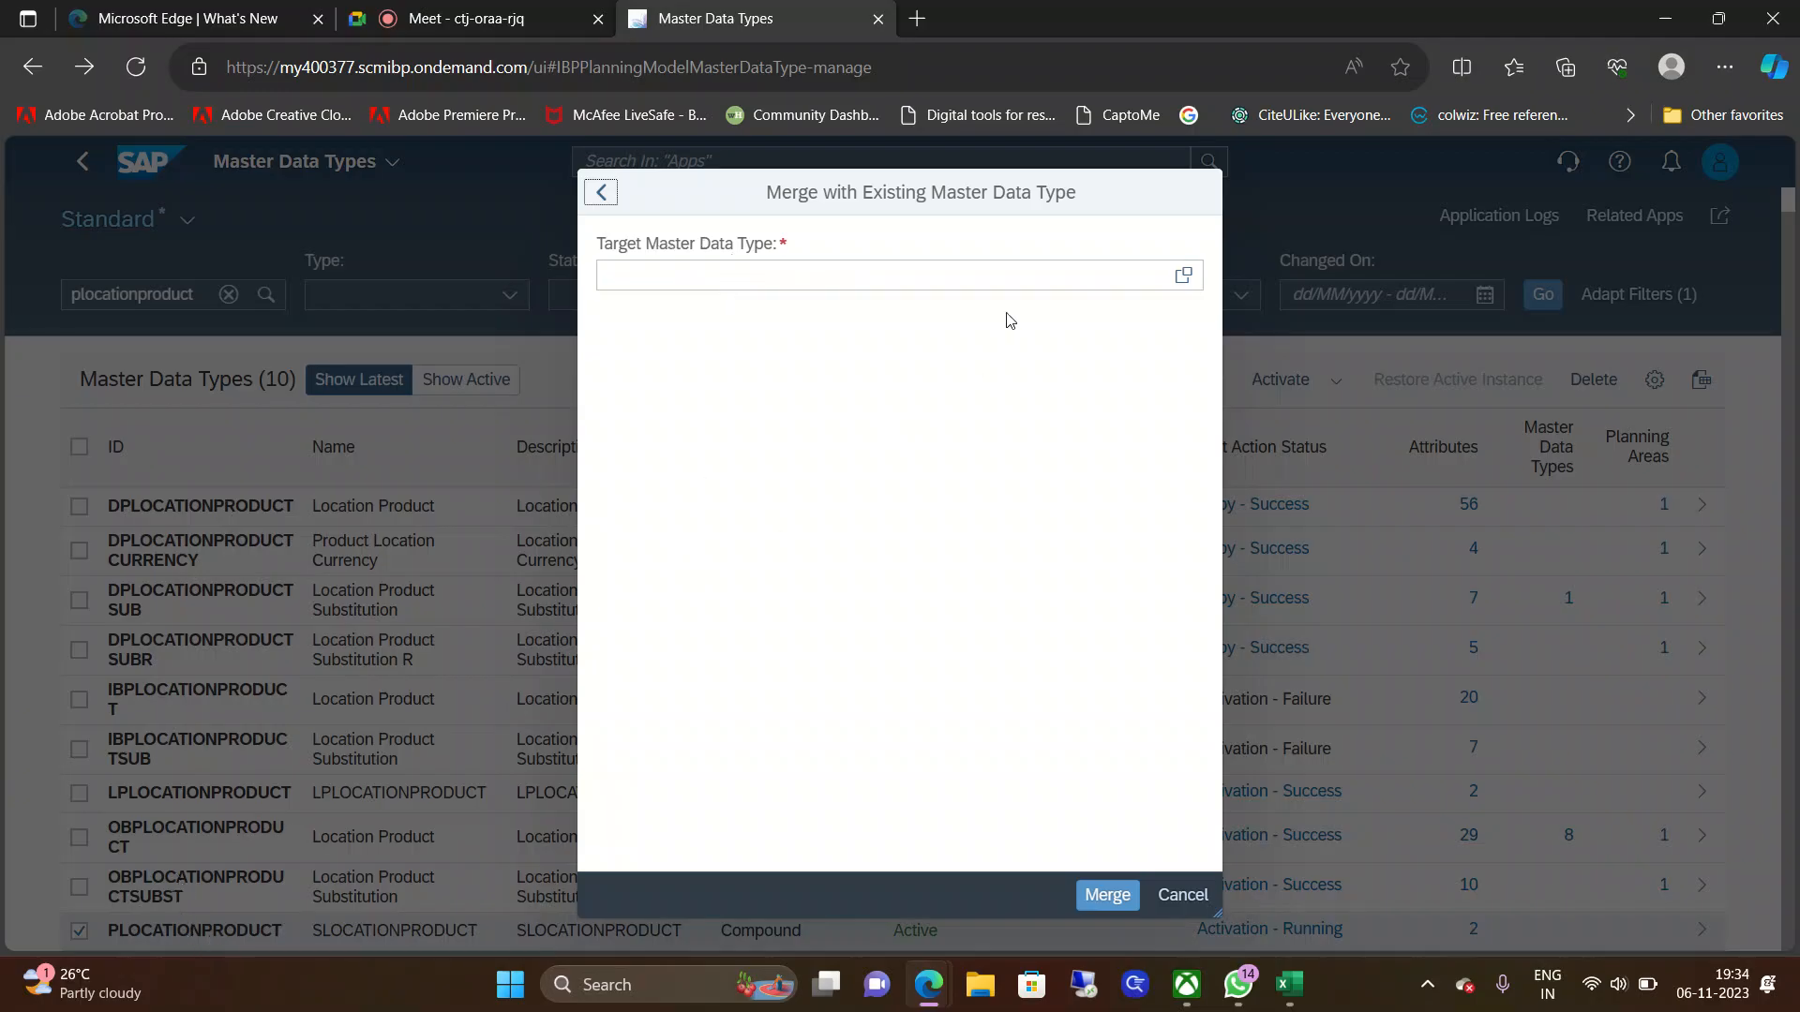
pyautogui.click(1183, 275)
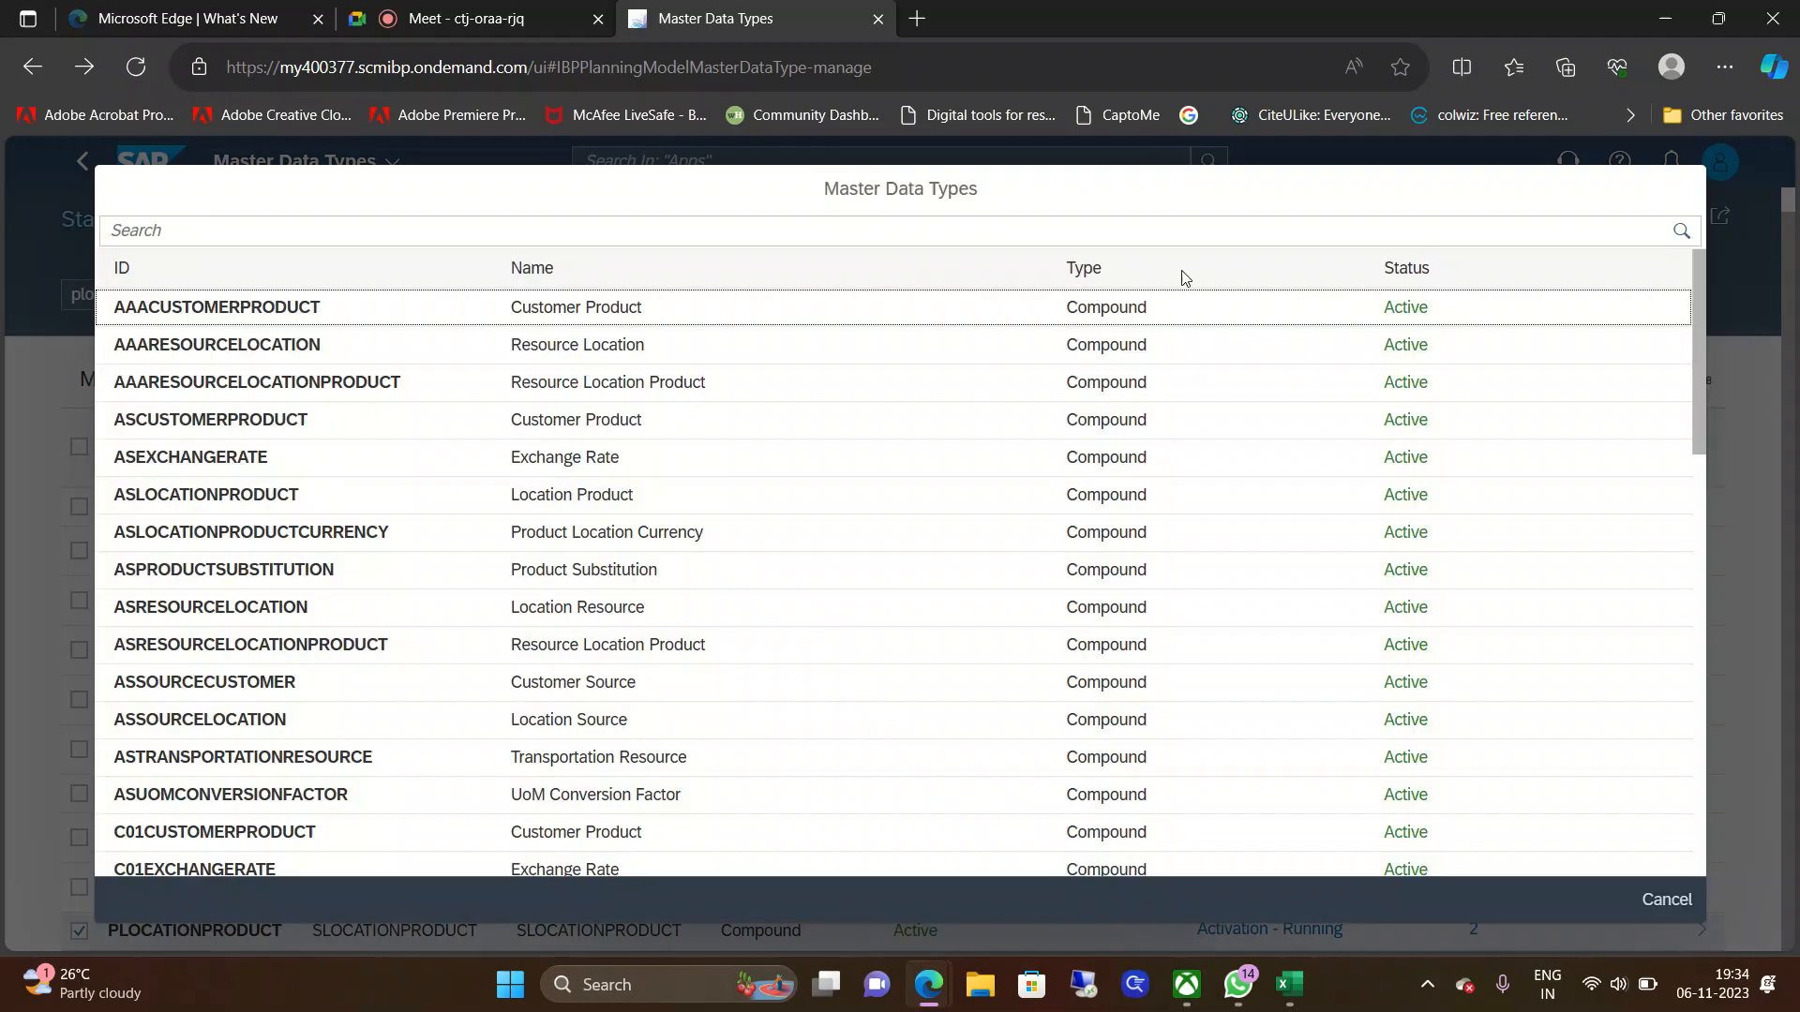
pyautogui.click(491, 231)
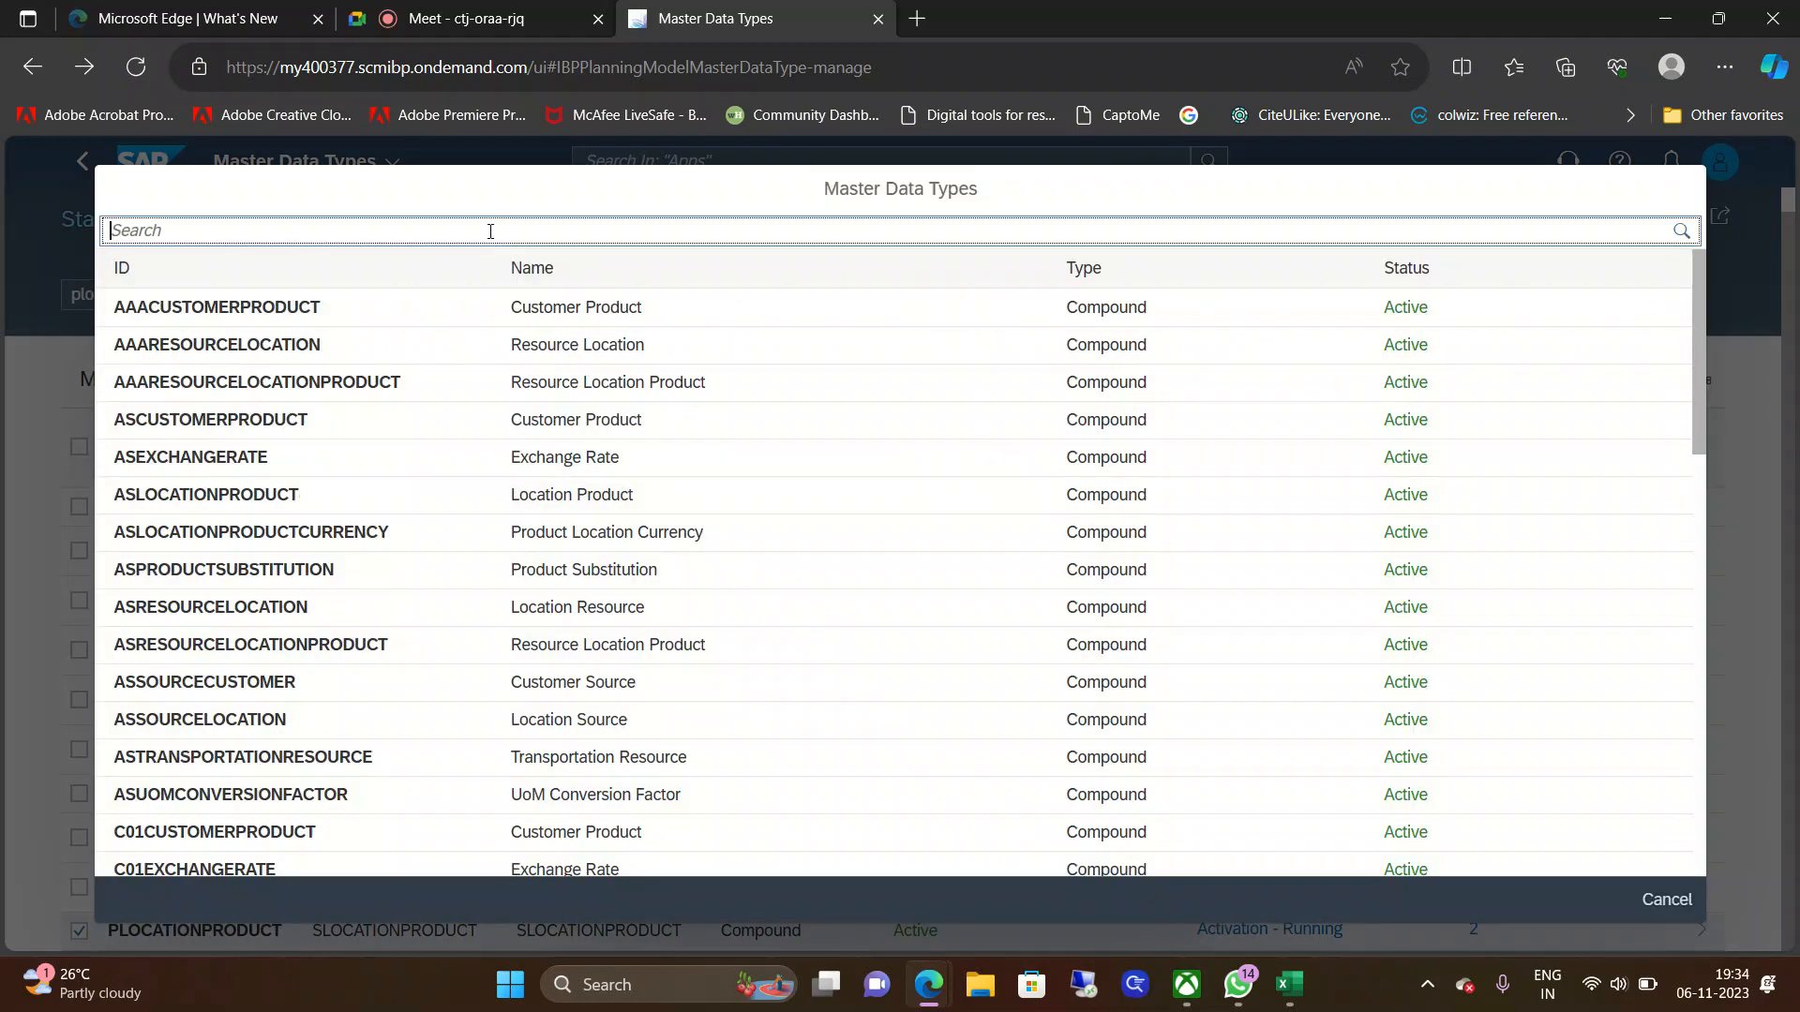
pyautogui.write('s')
pyautogui.write('location')
pyautogui.write('prodcut')
pyautogui.press('BackSpace')
pyautogui.press('BackSpace')
pyautogui.press('BackSpace')
pyautogui.press('Return')
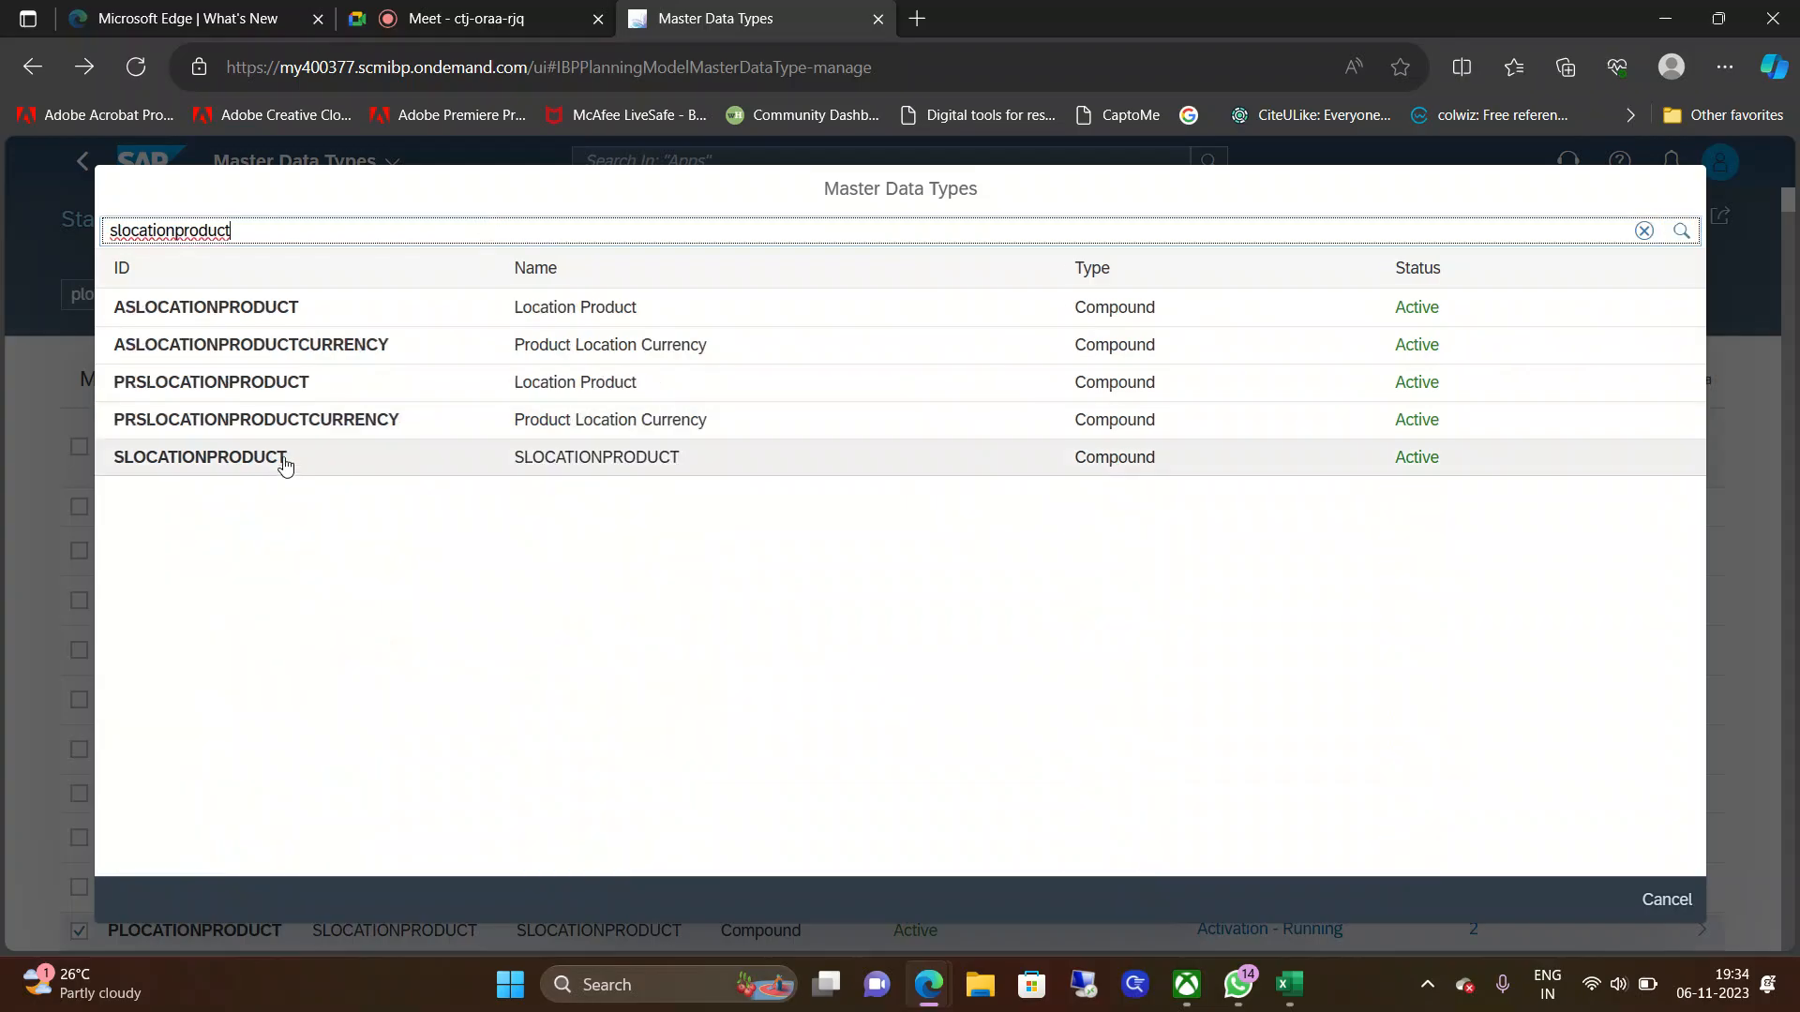
pyautogui.click(290, 459)
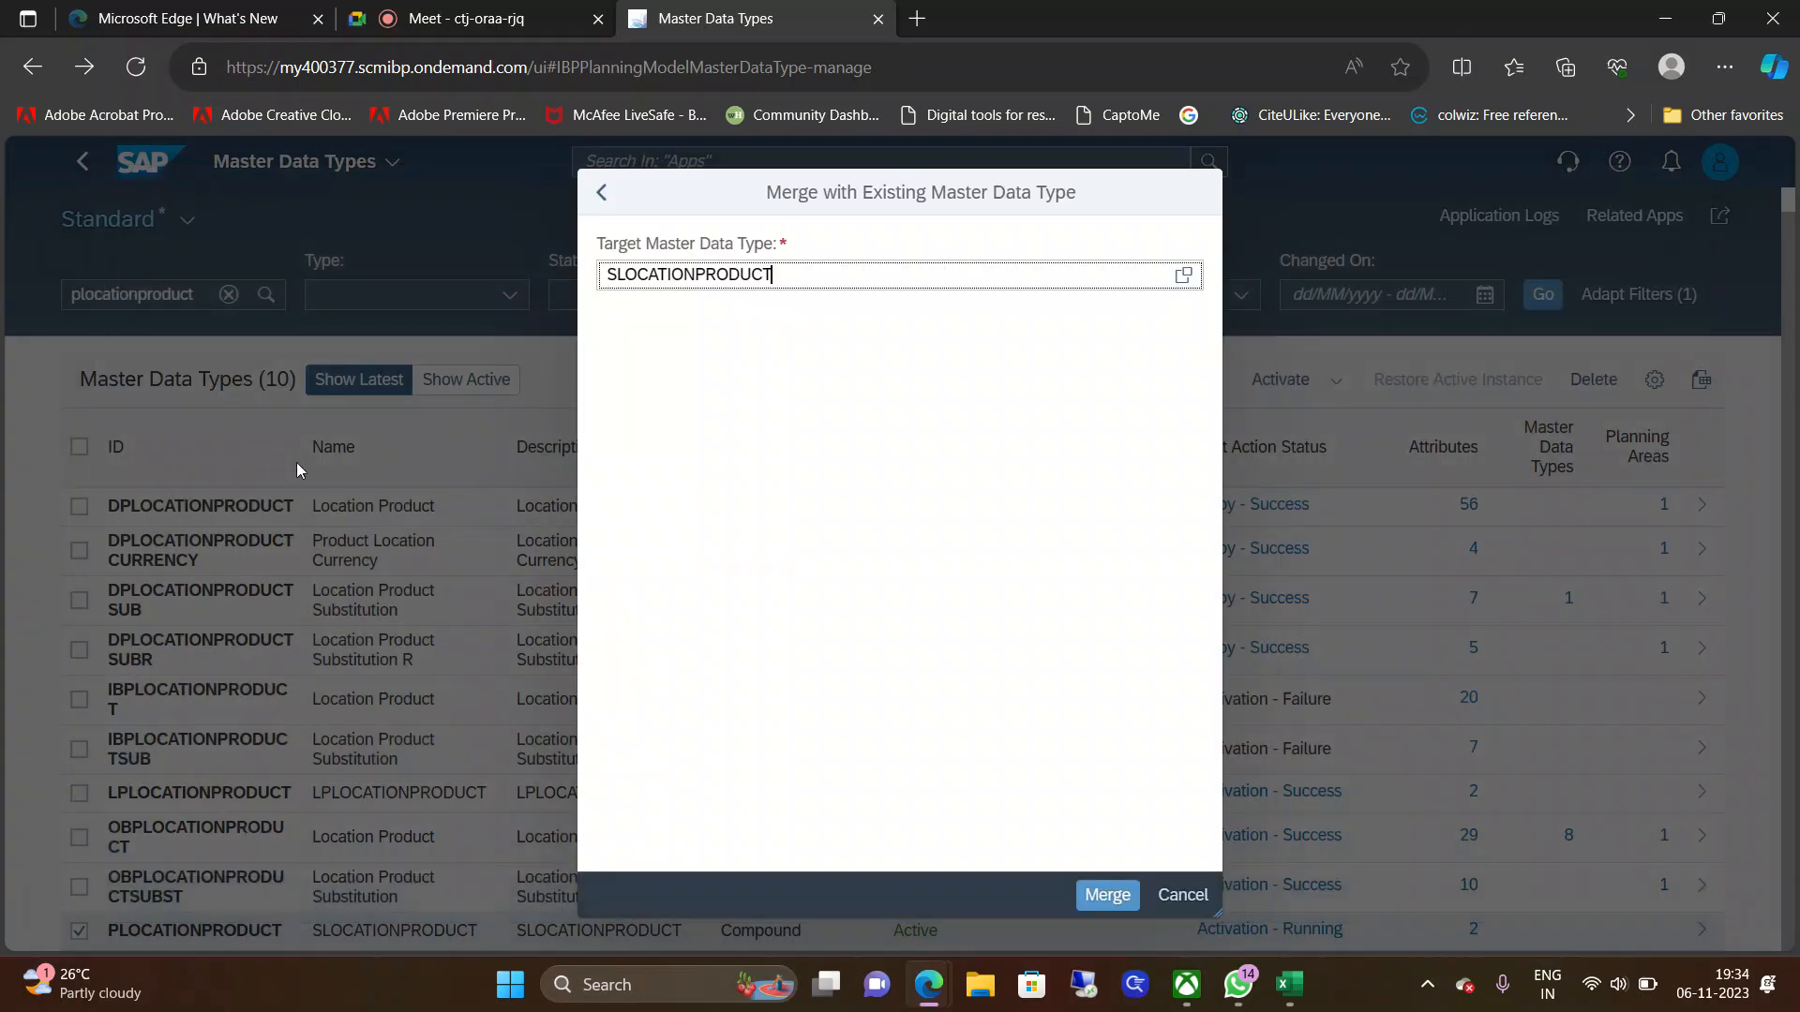
pyautogui.click(1108, 895)
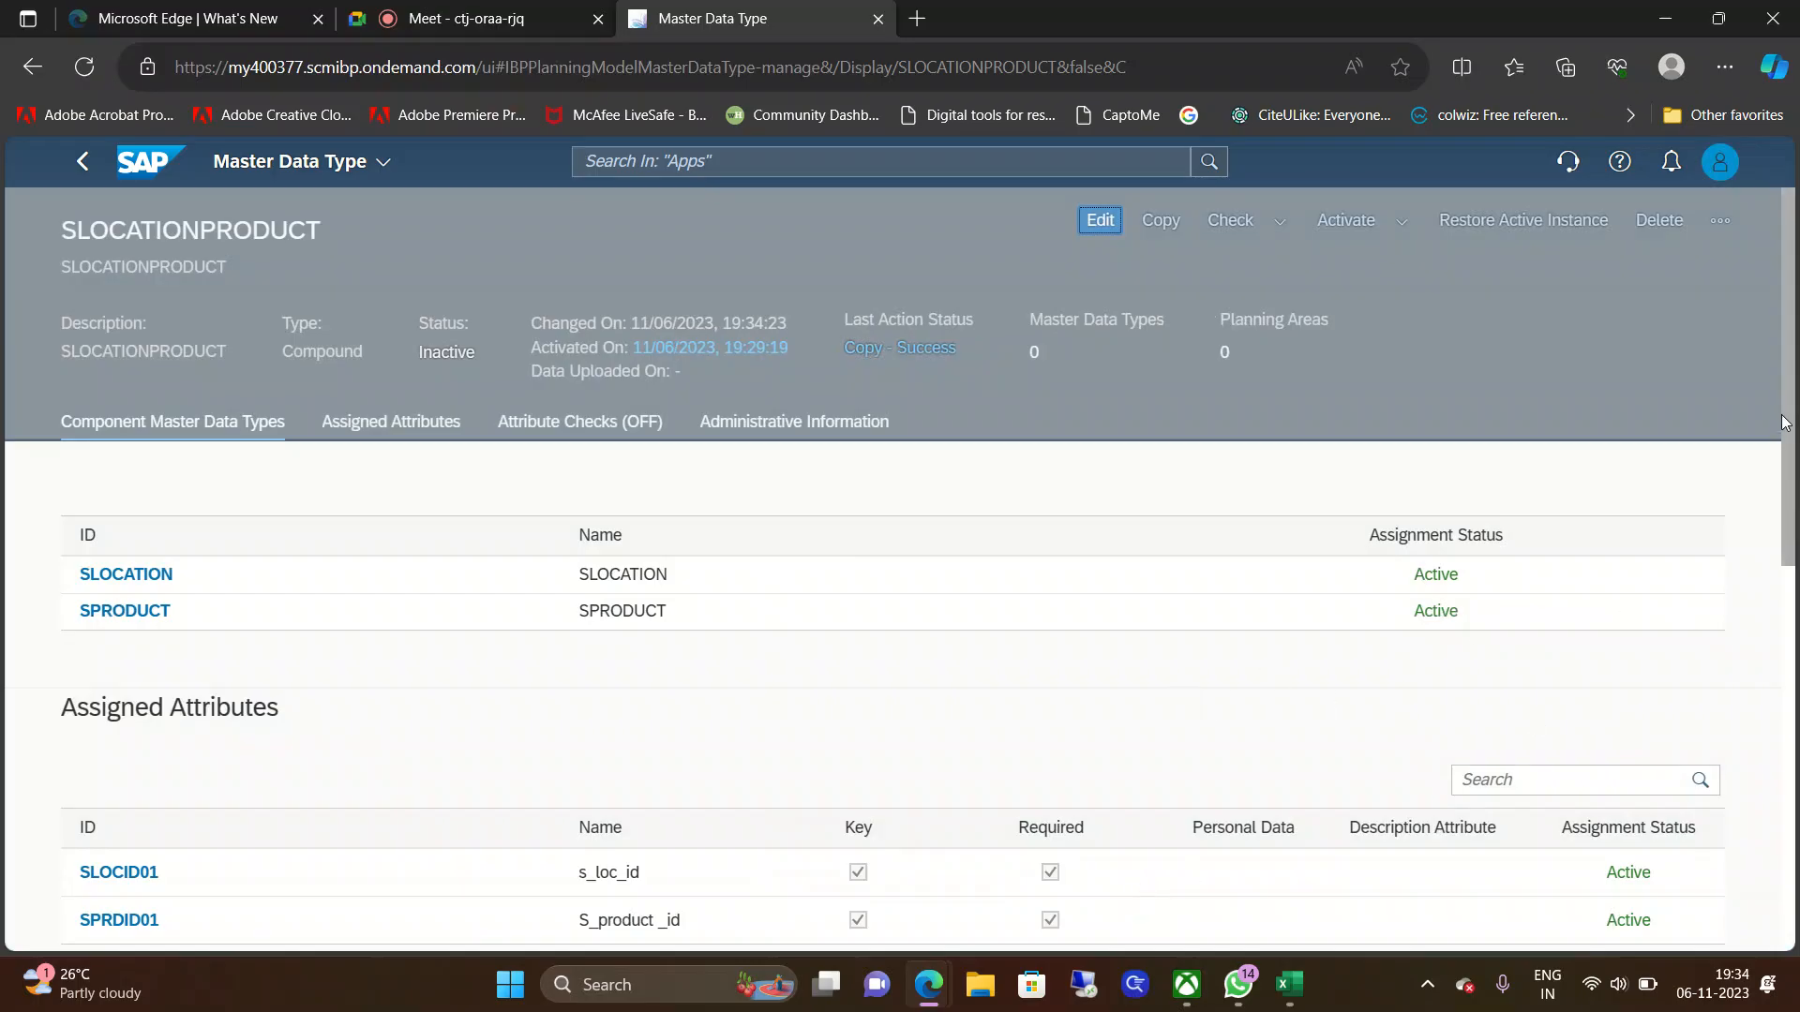
# Step: Check the merged SLOCATIONPRODUCT master data type and activate it again
pyautogui.moveTo(1790, 390)
pyautogui.mouseDown()
pyautogui.moveTo(1760, 795)
pyautogui.moveTo(1799, 612)
pyautogui.moveTo(1797, 422)
pyautogui.mouseUp()
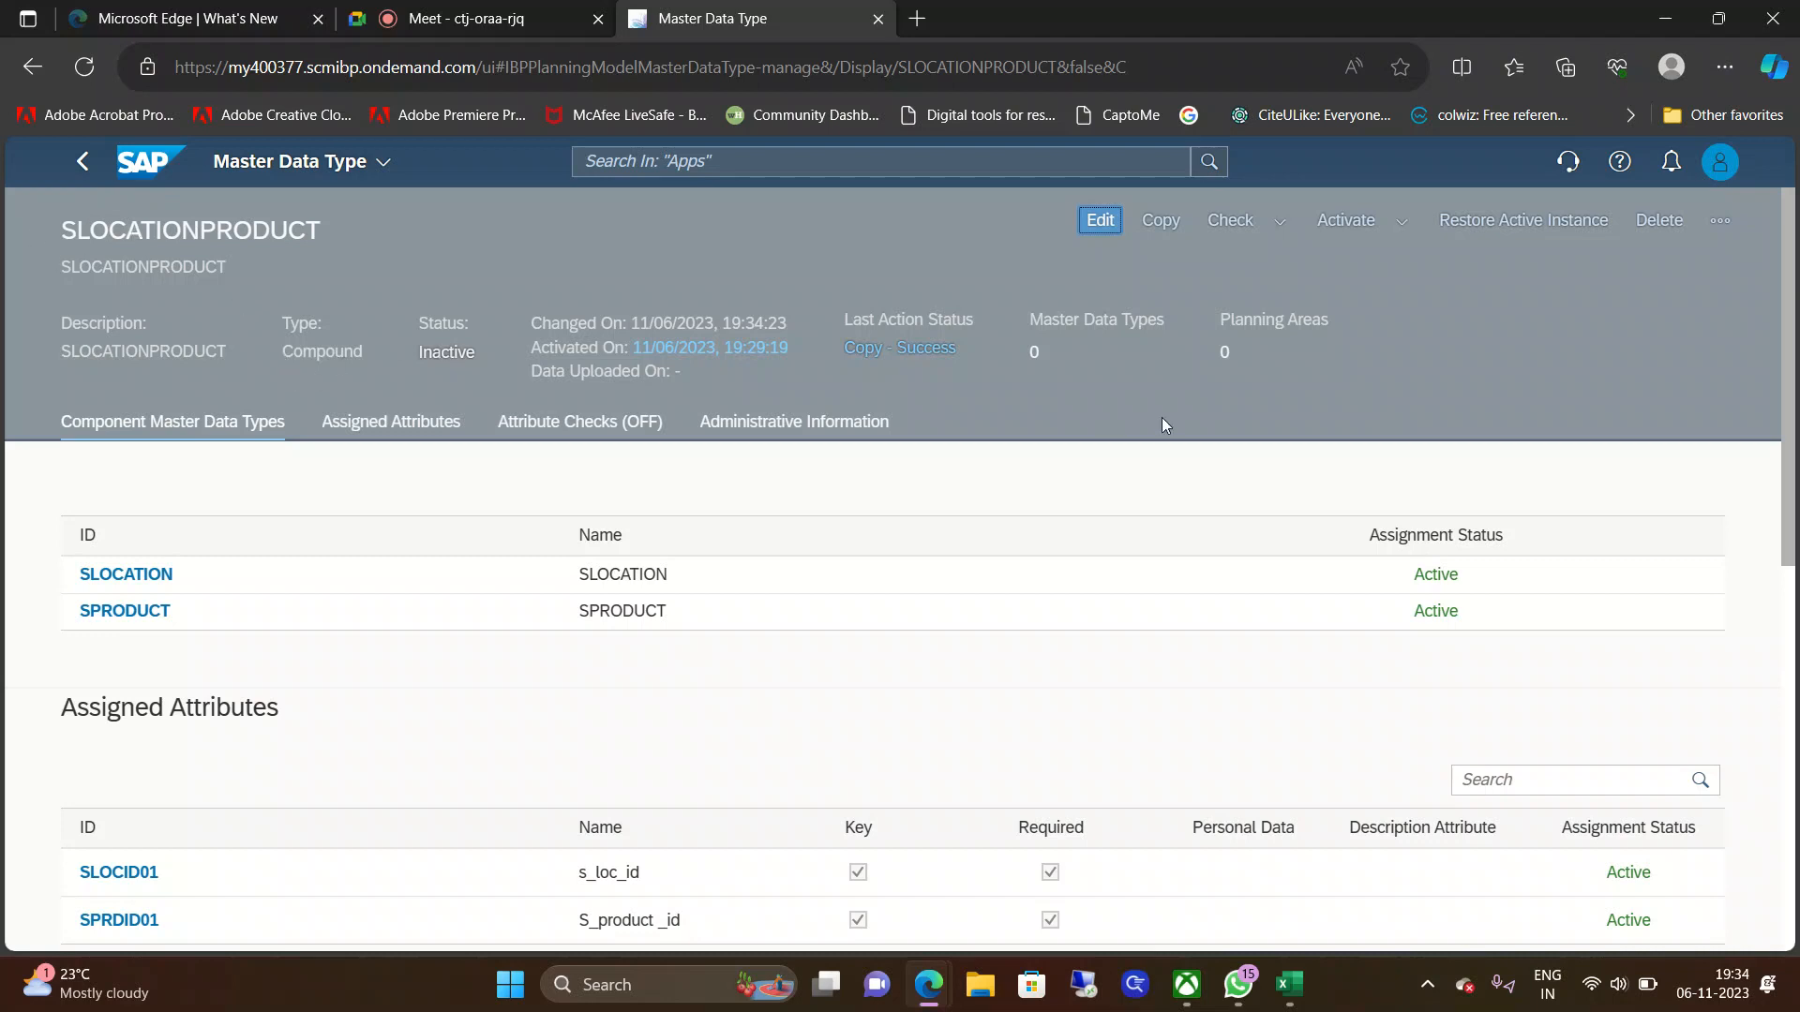
pyautogui.click(1225, 229)
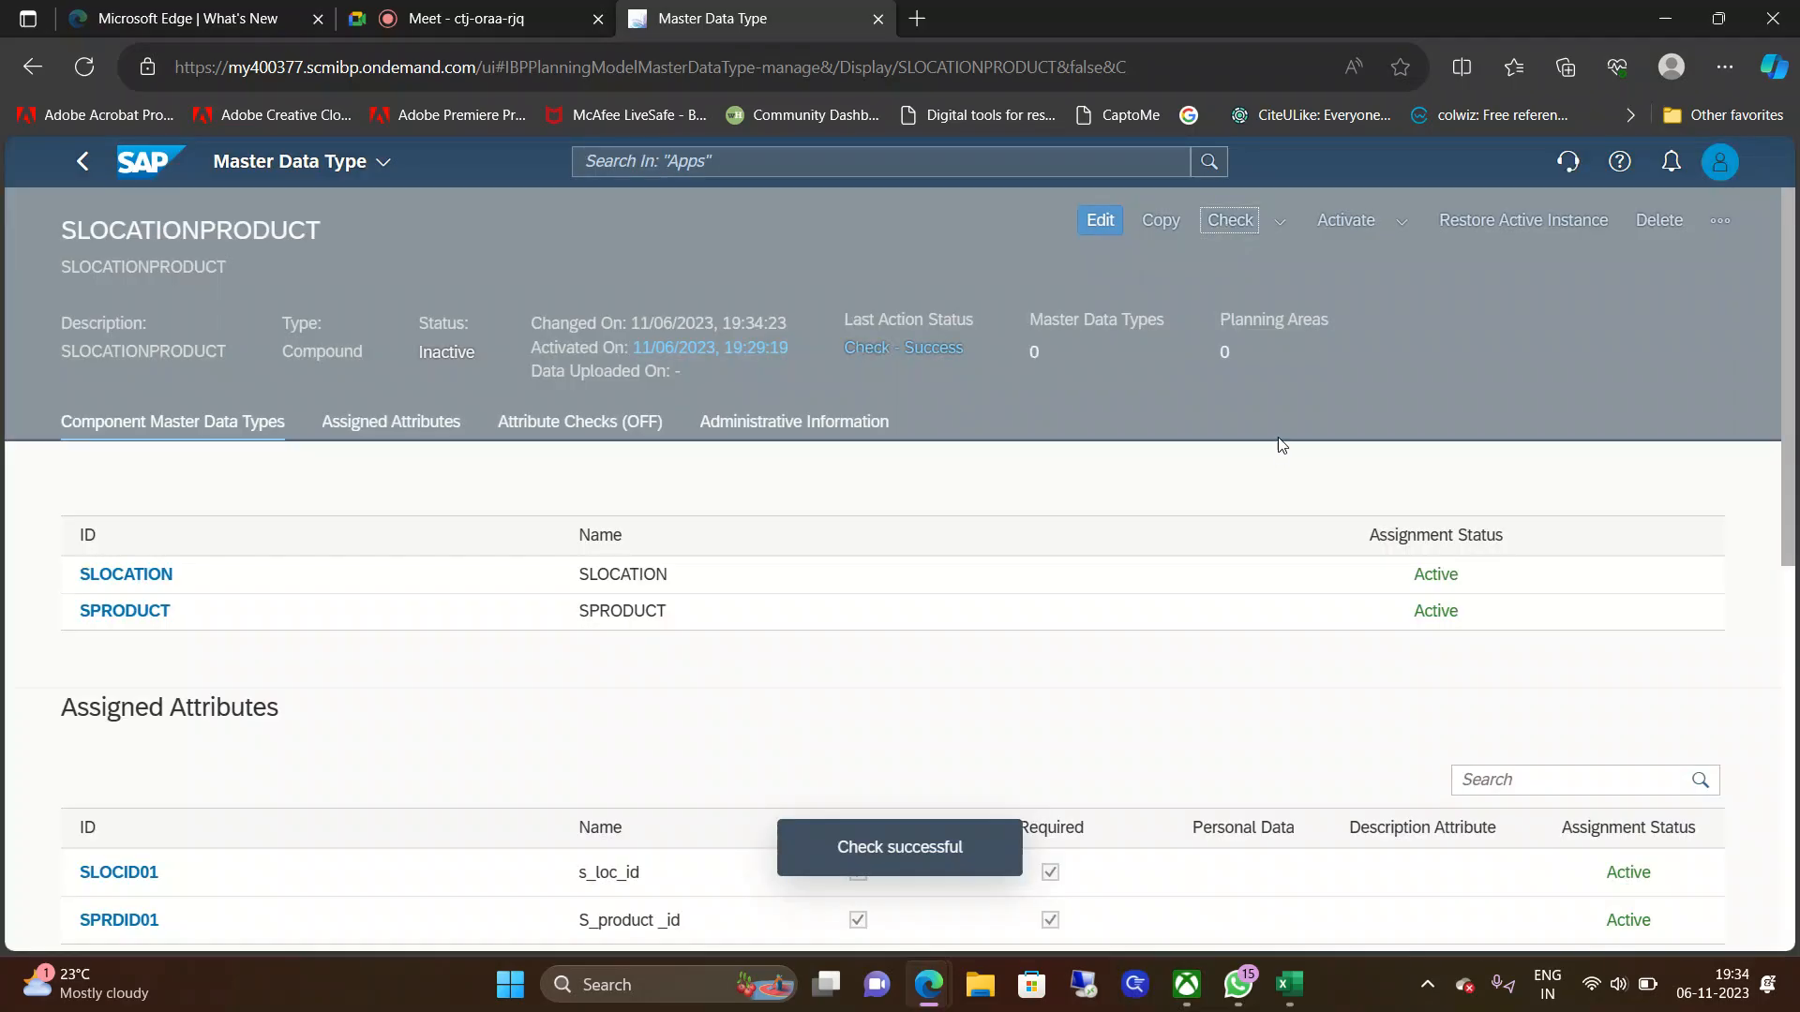
pyautogui.click(1349, 223)
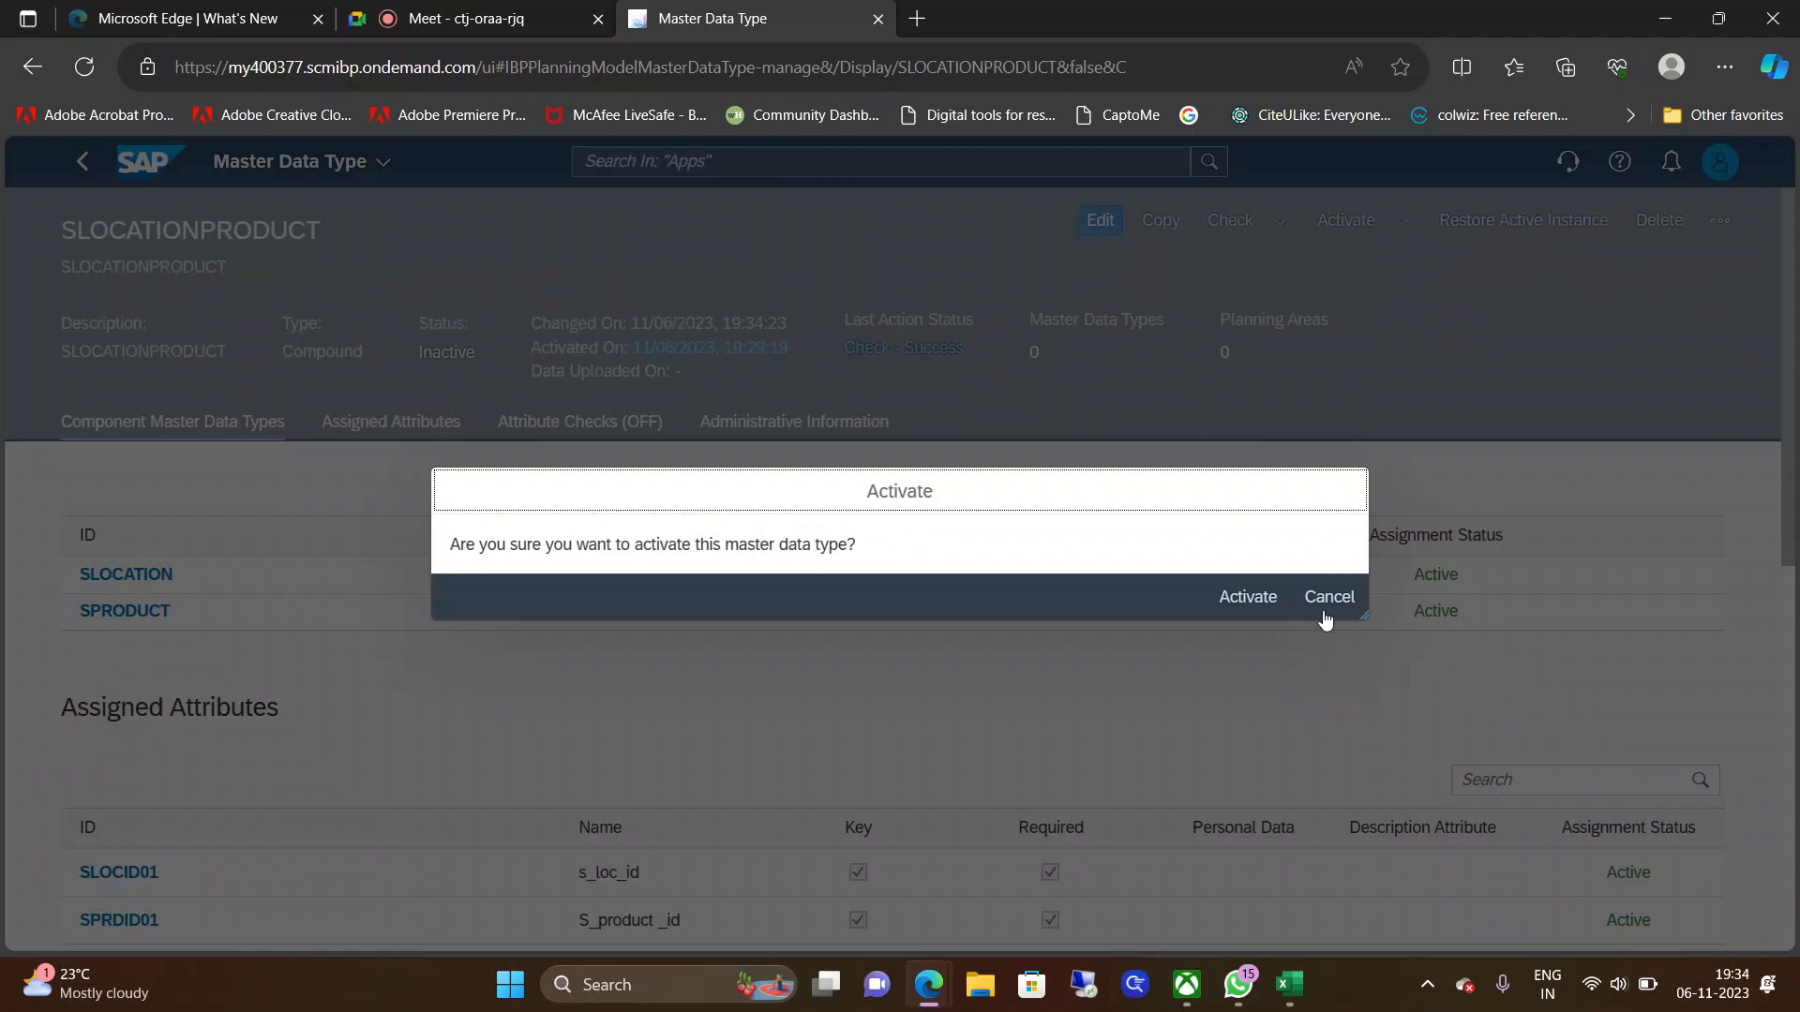
pyautogui.click(1256, 602)
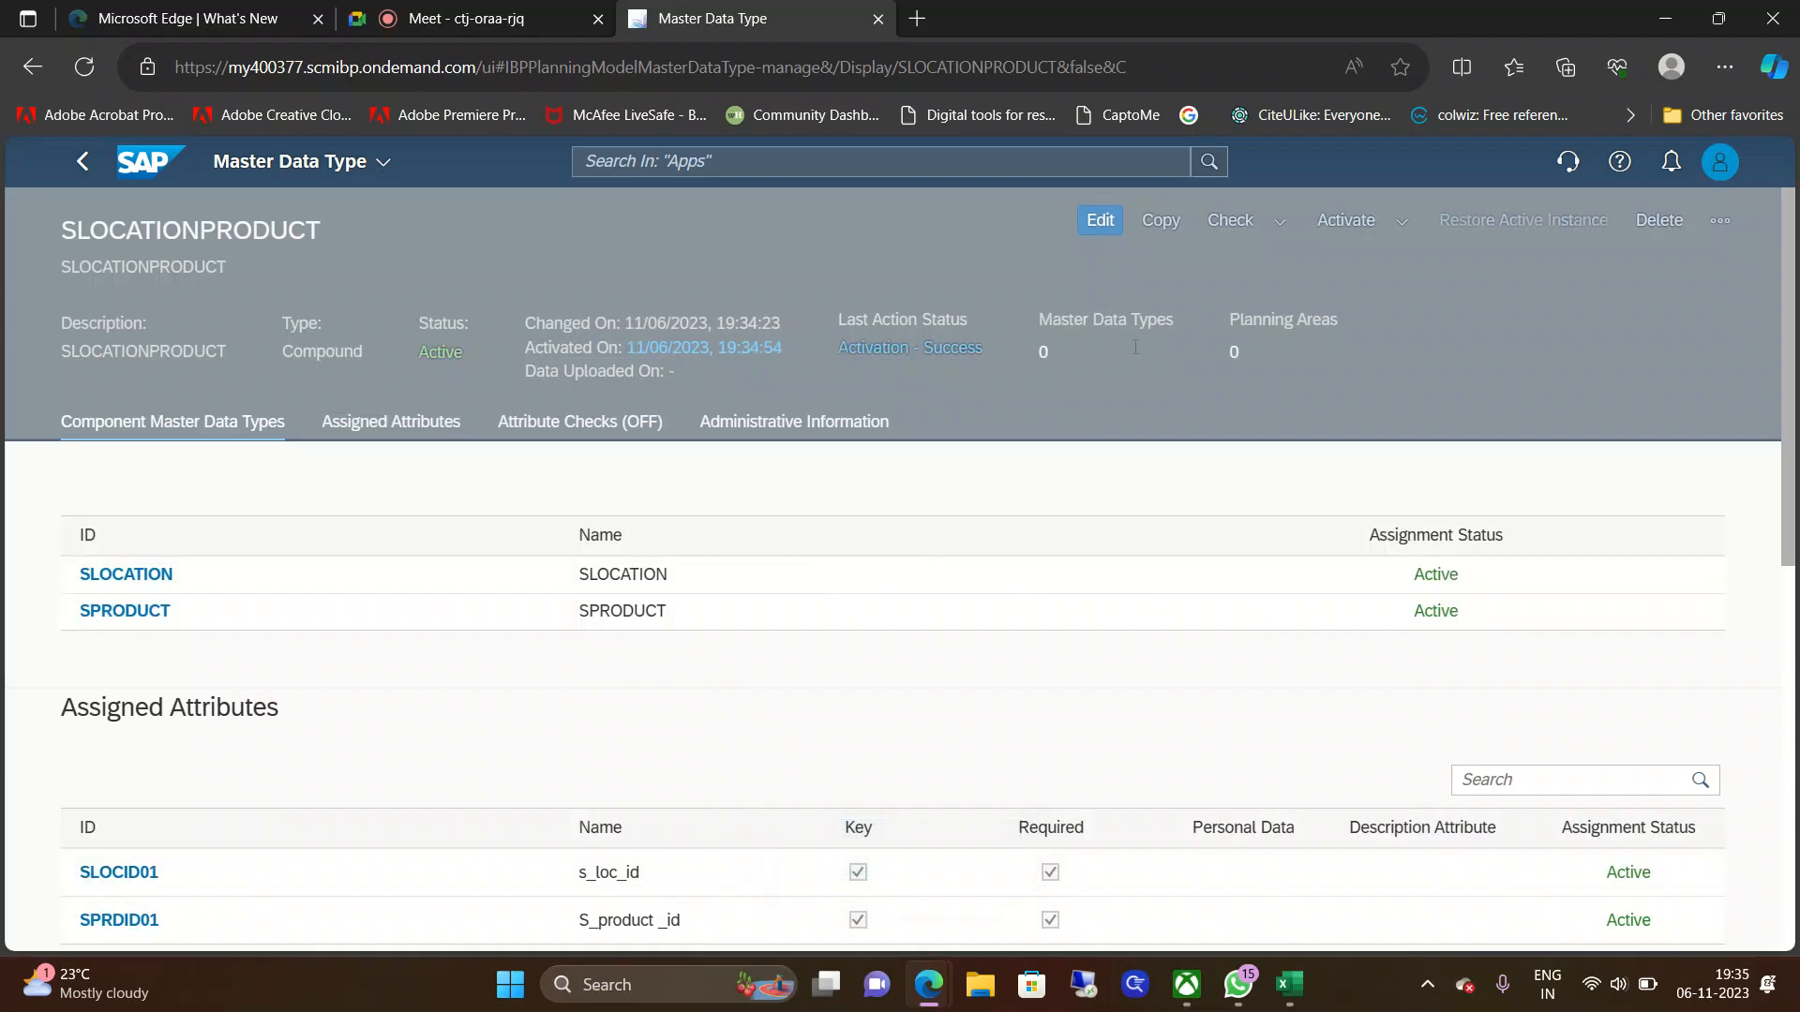
# Step: Copy SLOCATIONPRODUCT with the Replace Existing option, using PLOCATIONPRODUCT as the target master data type
pyautogui.click(1178, 221)
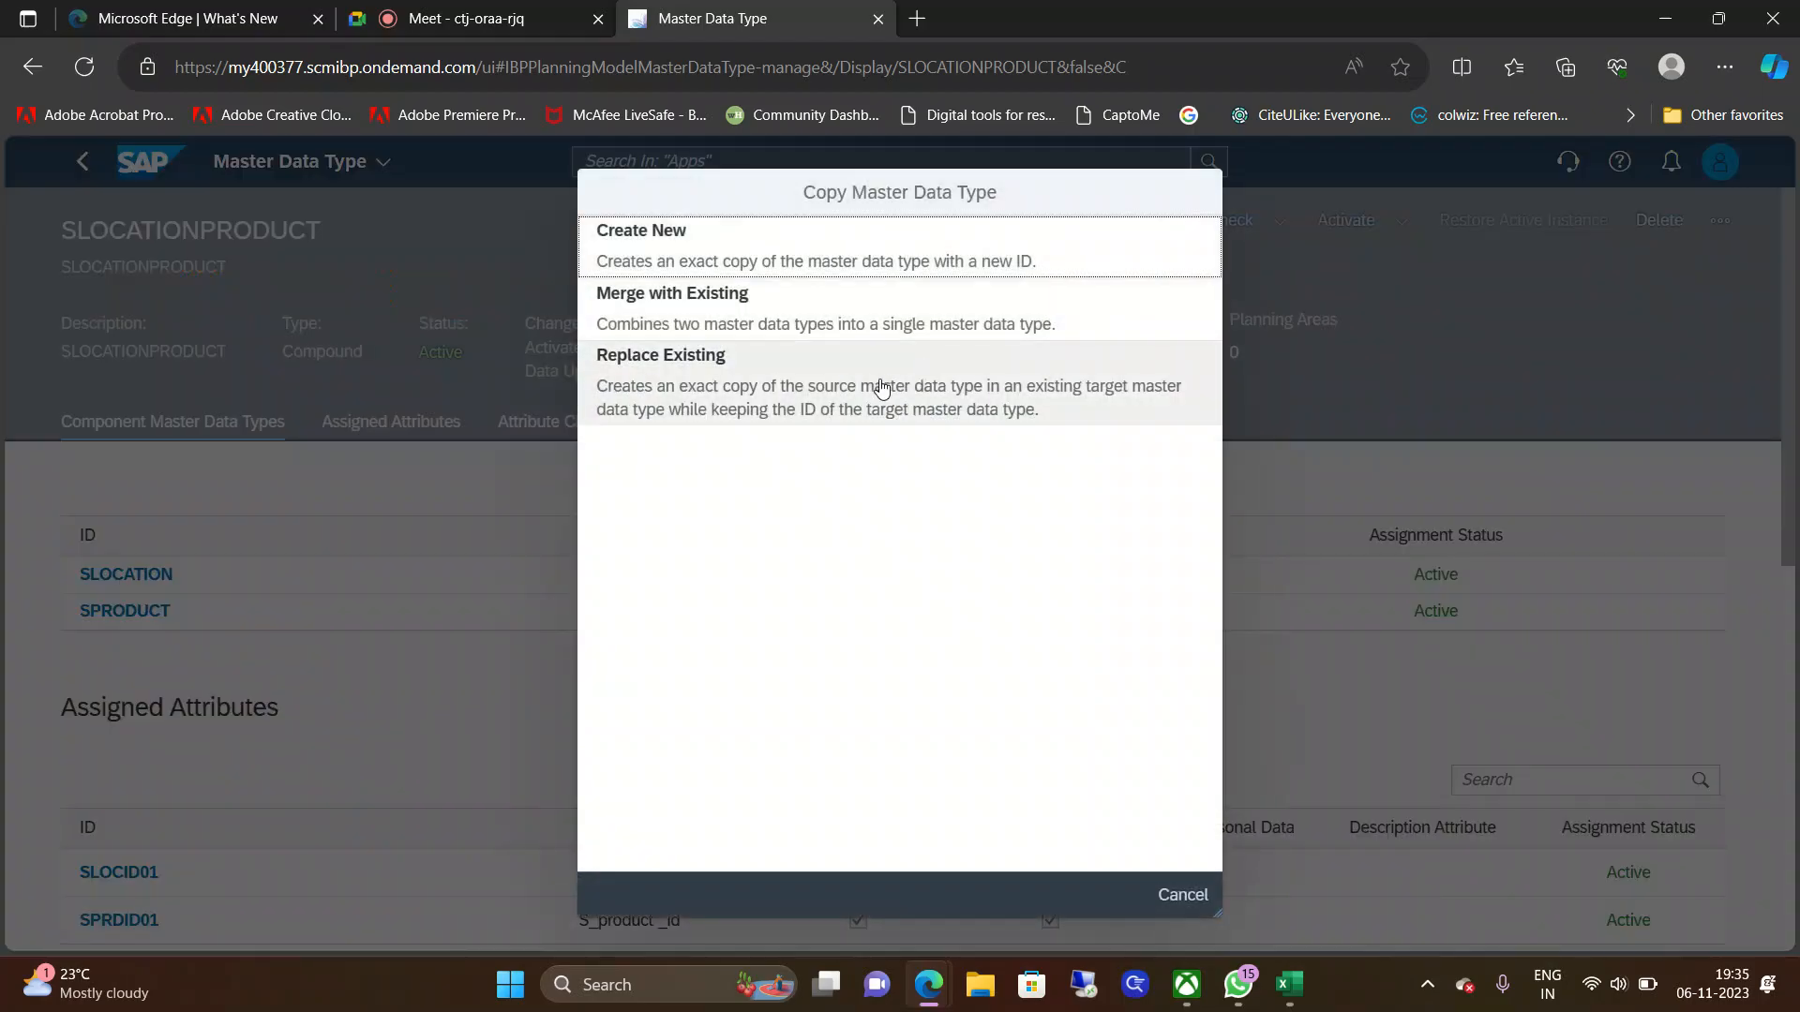
pyautogui.click(882, 388)
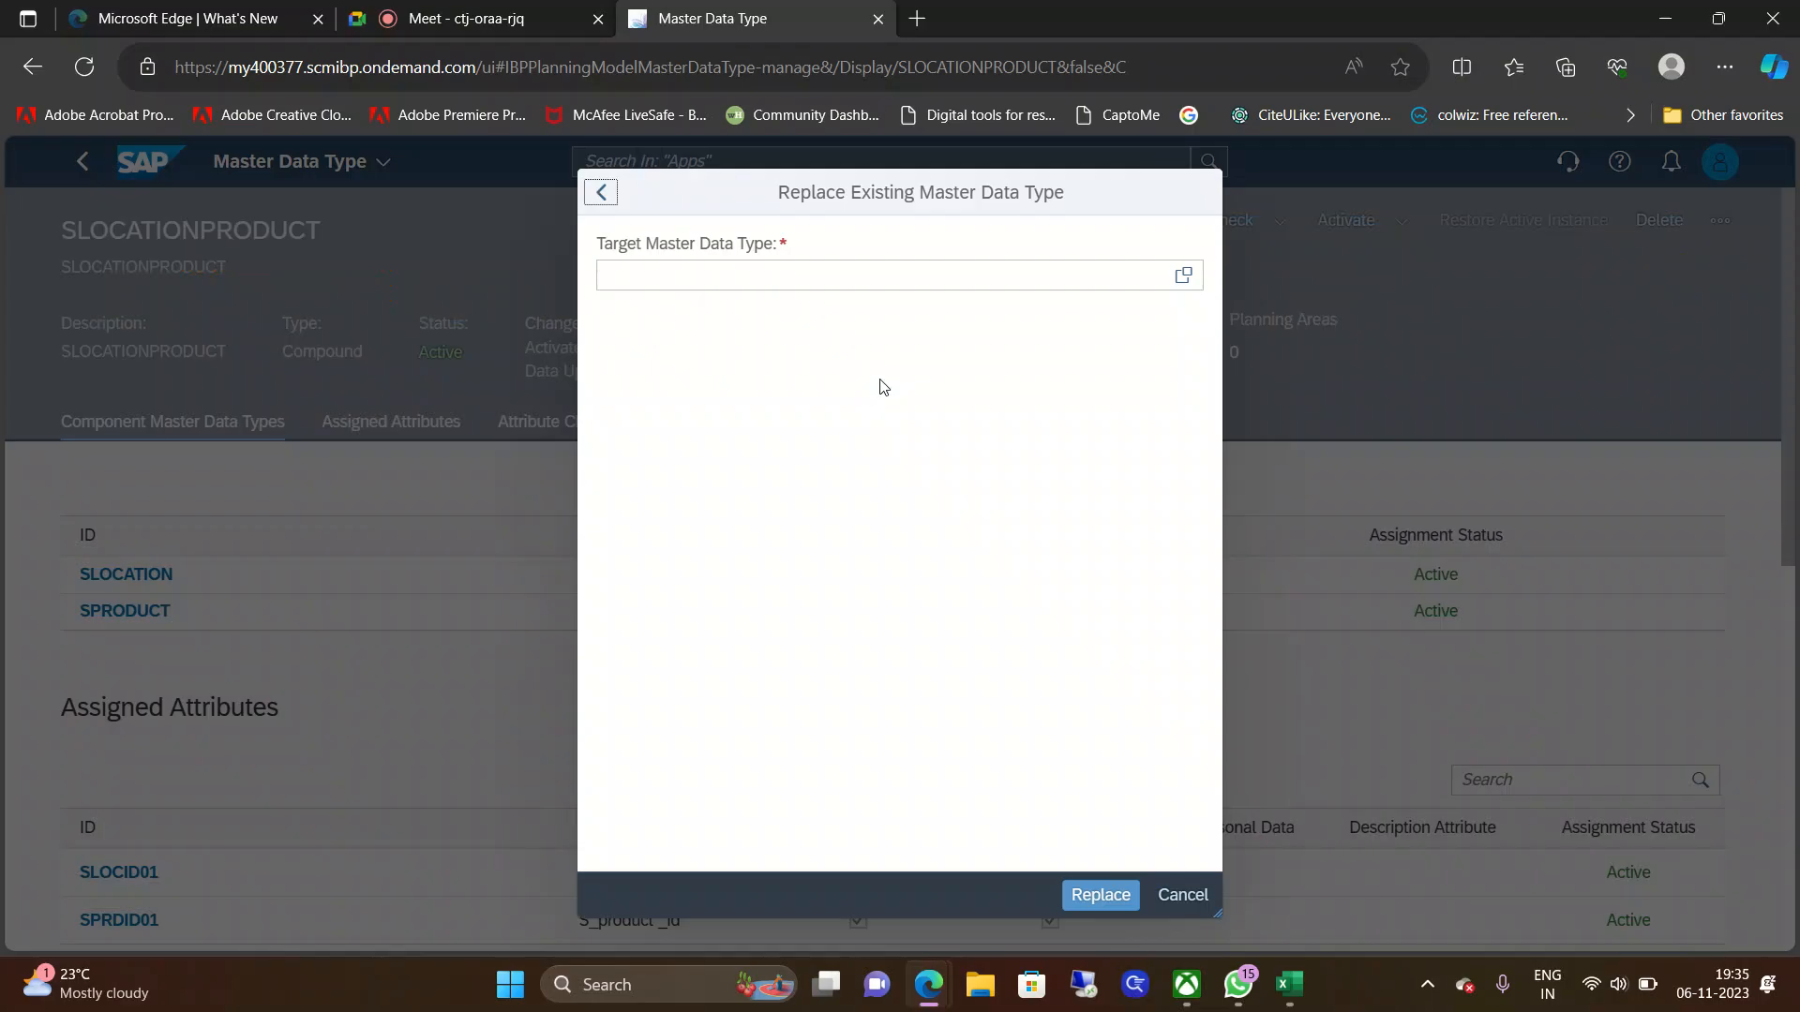
pyautogui.click(1183, 276)
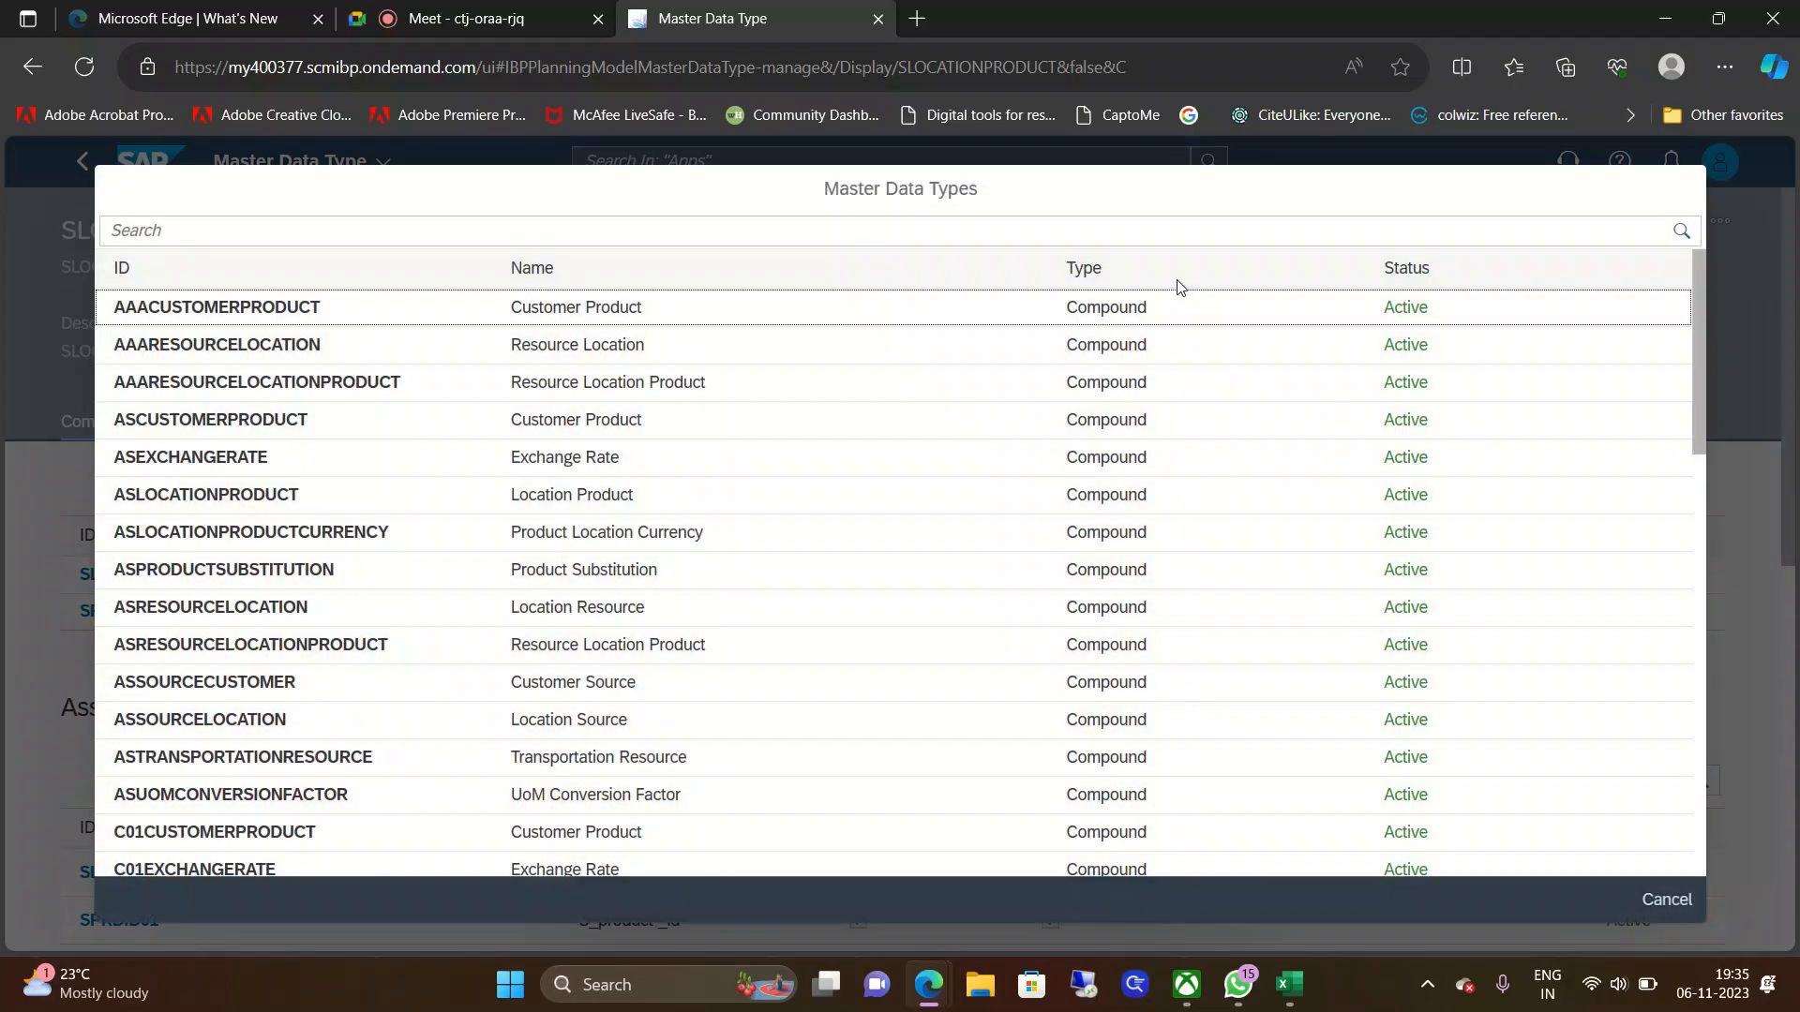
pyautogui.click(375, 232)
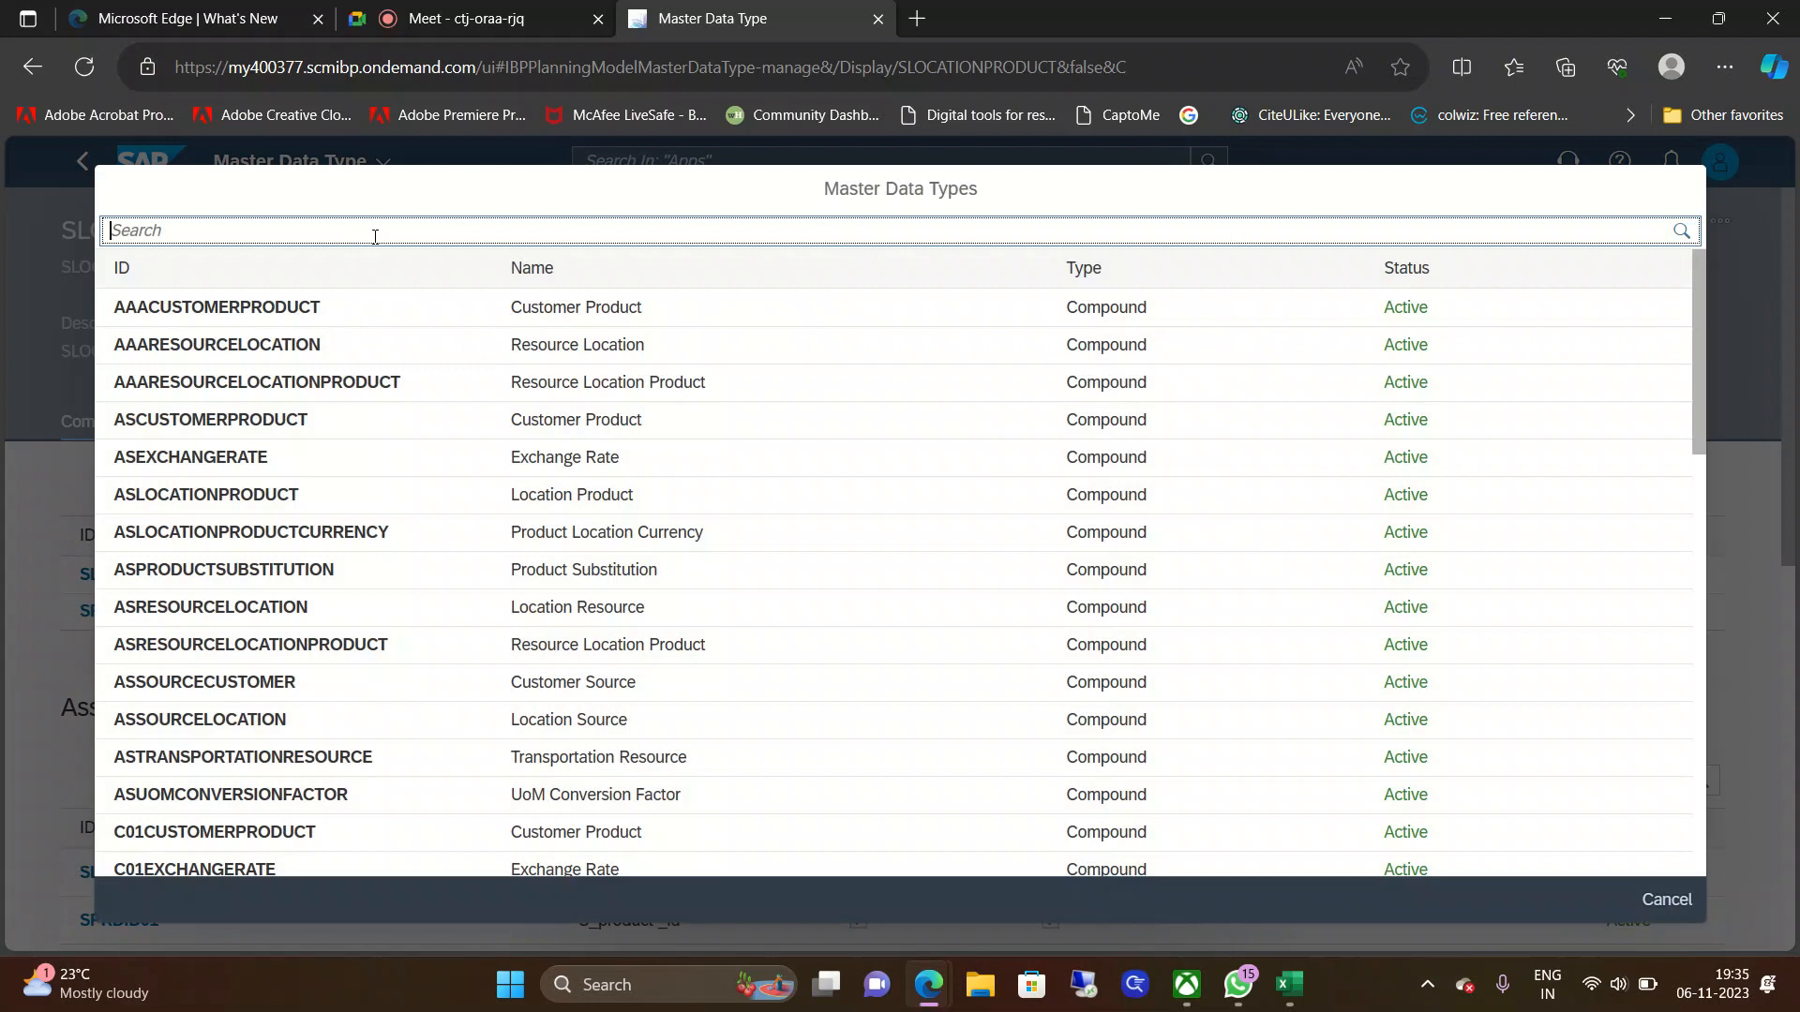
pyautogui.write('s')
pyautogui.press('BackSpace')
pyautogui.write('plocationproduct')
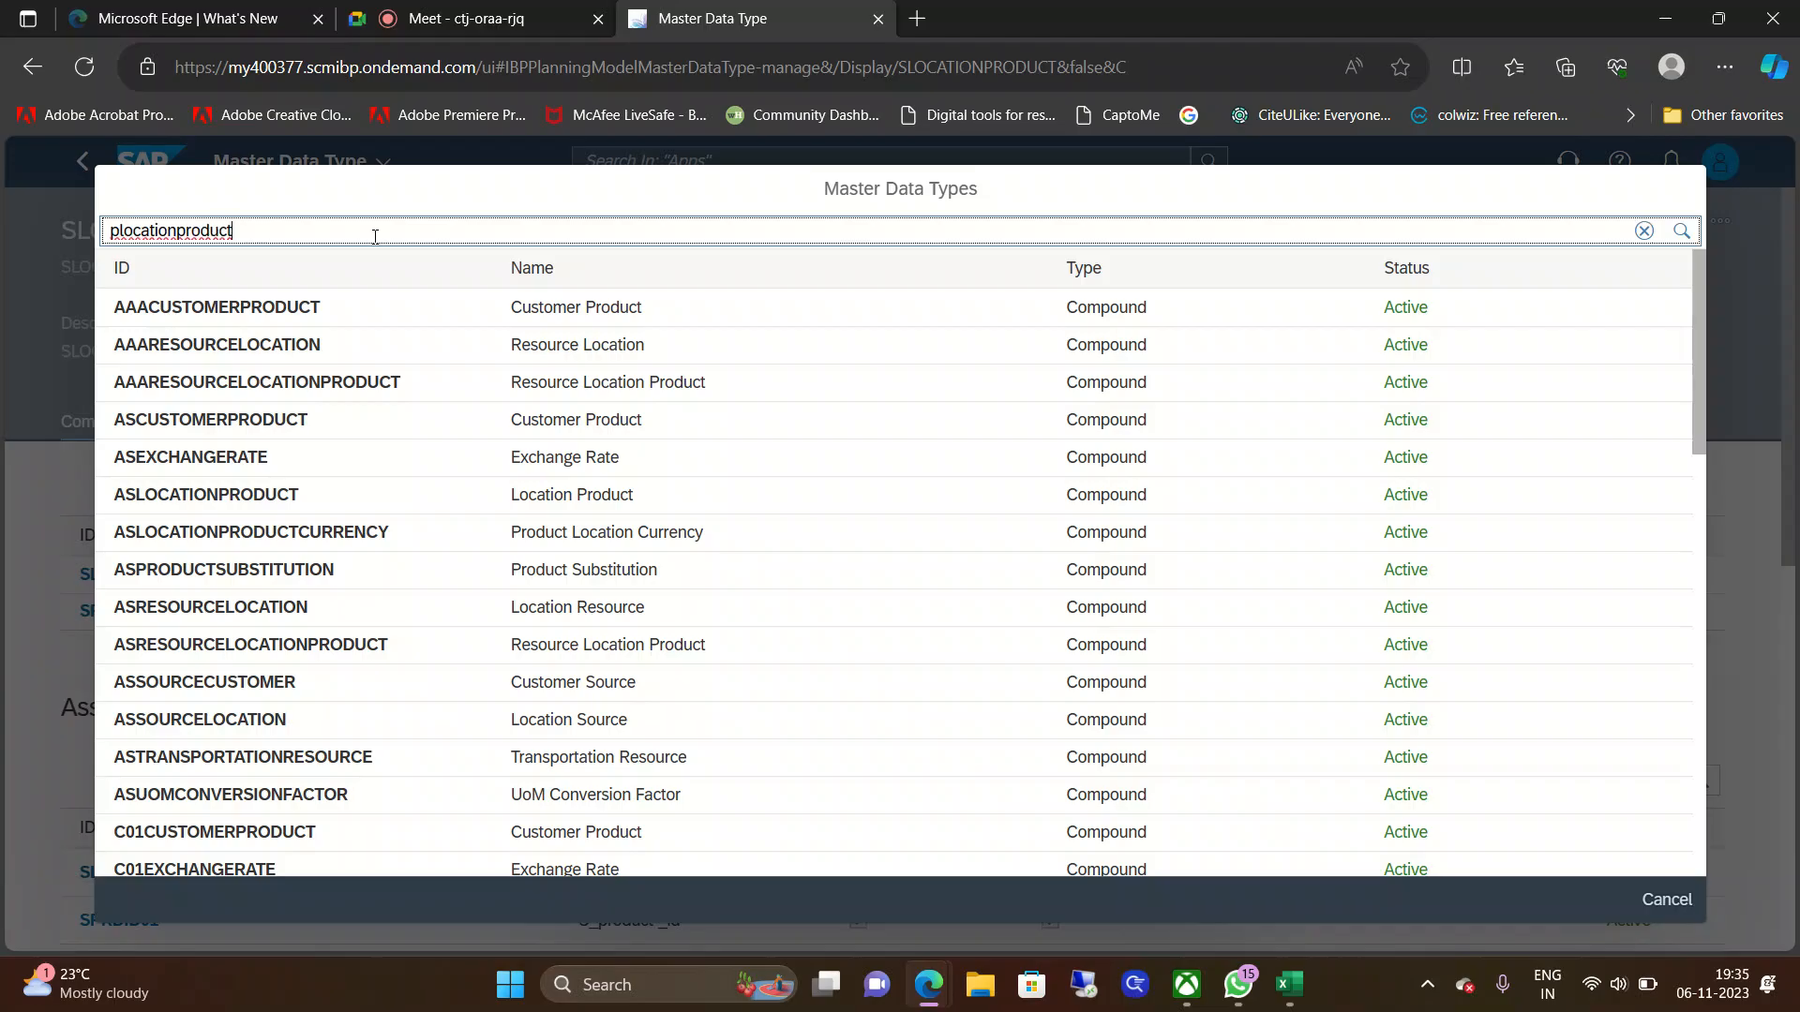
pyautogui.press('Return')
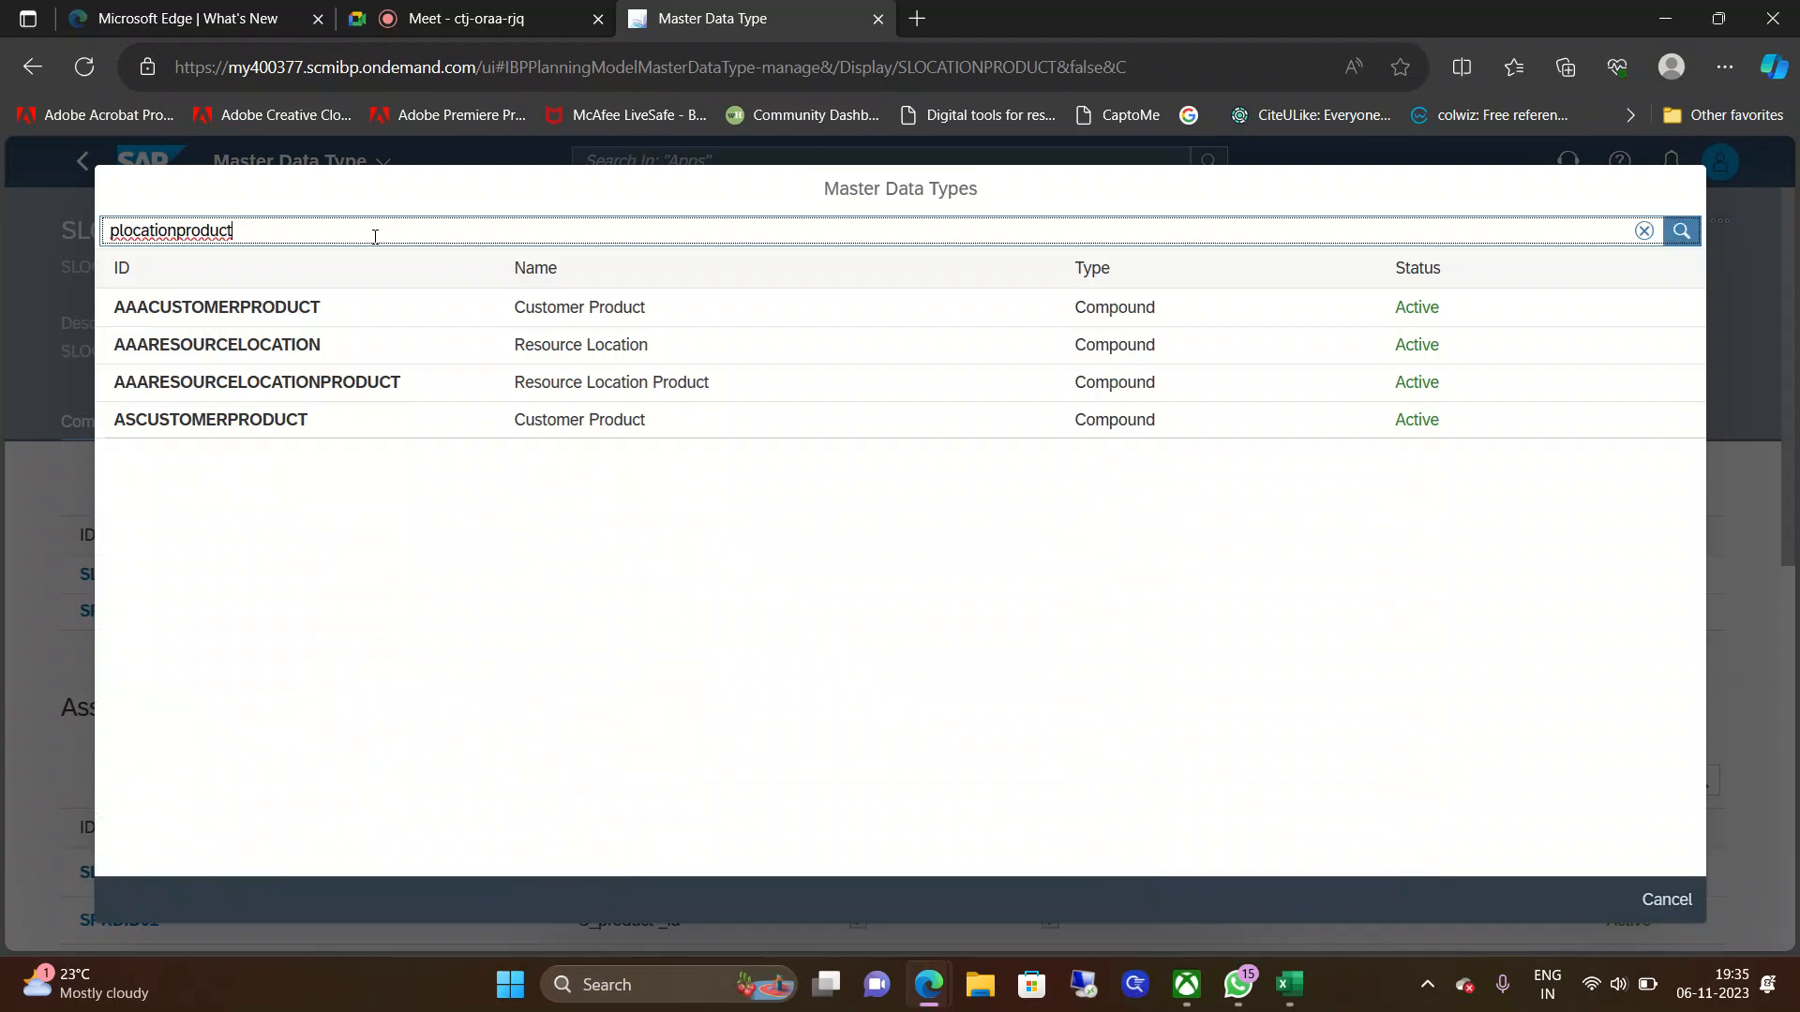
pyautogui.click(239, 423)
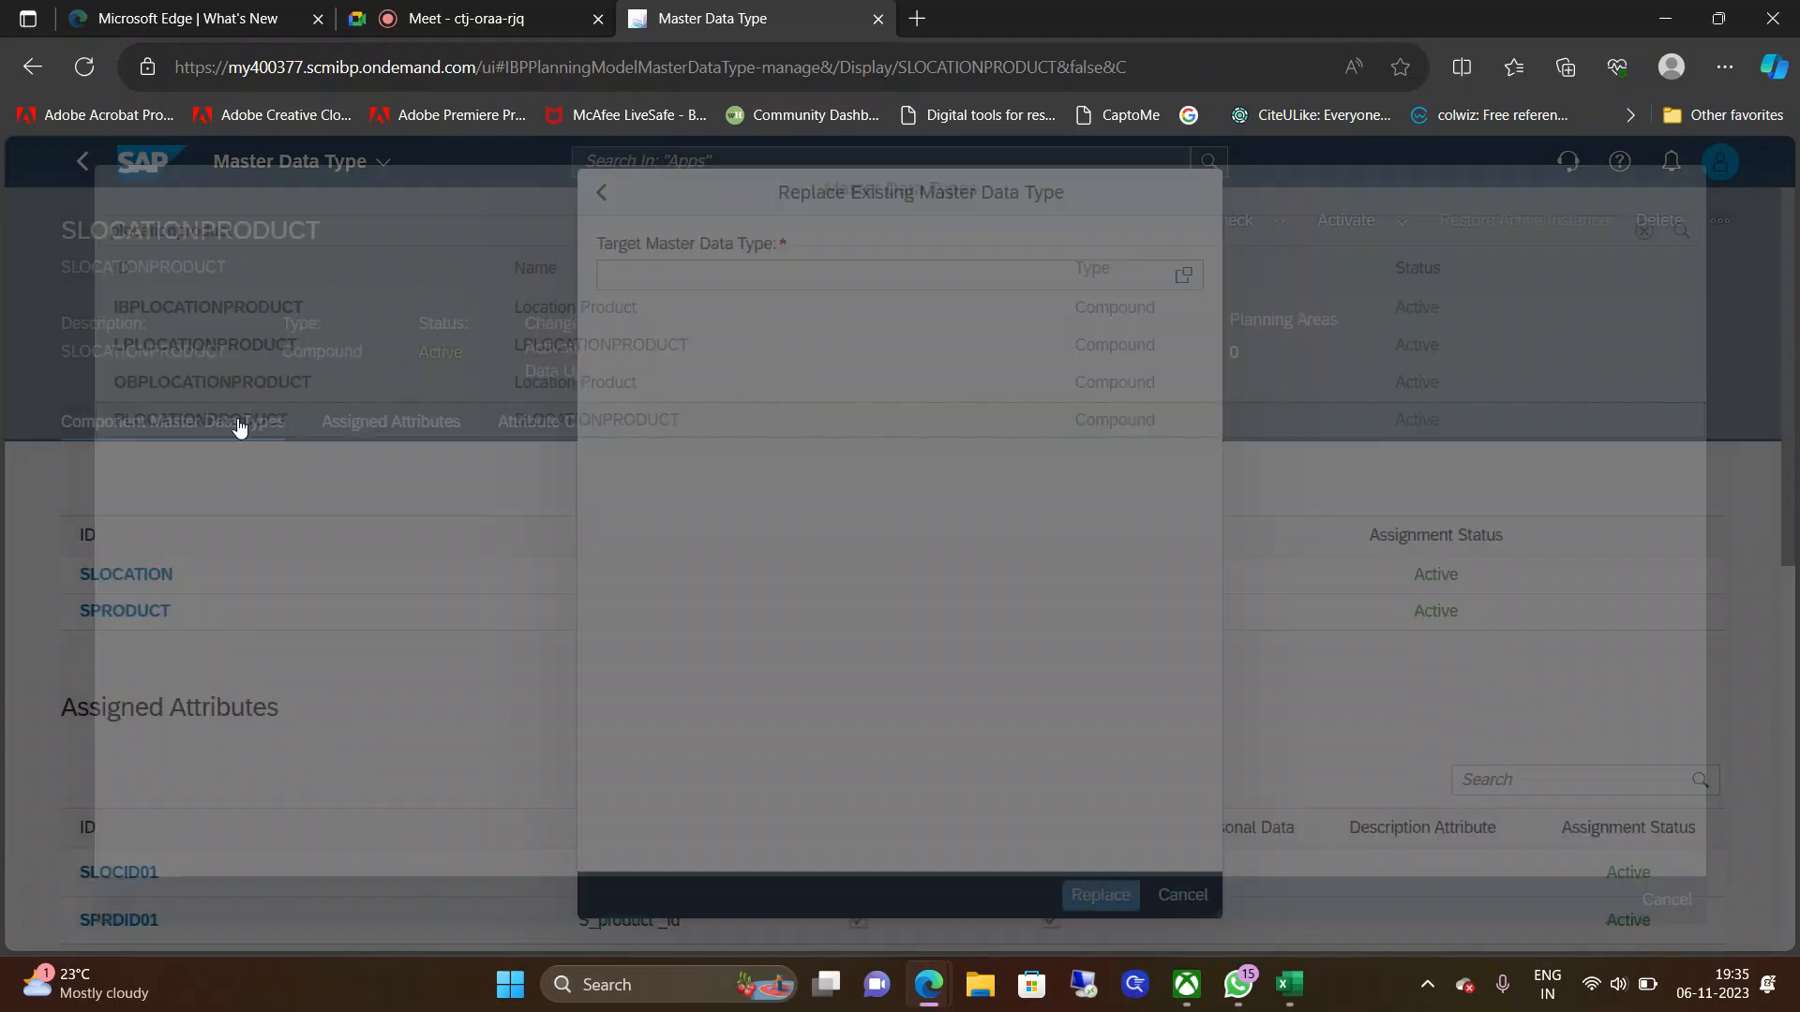
pyautogui.click(1111, 905)
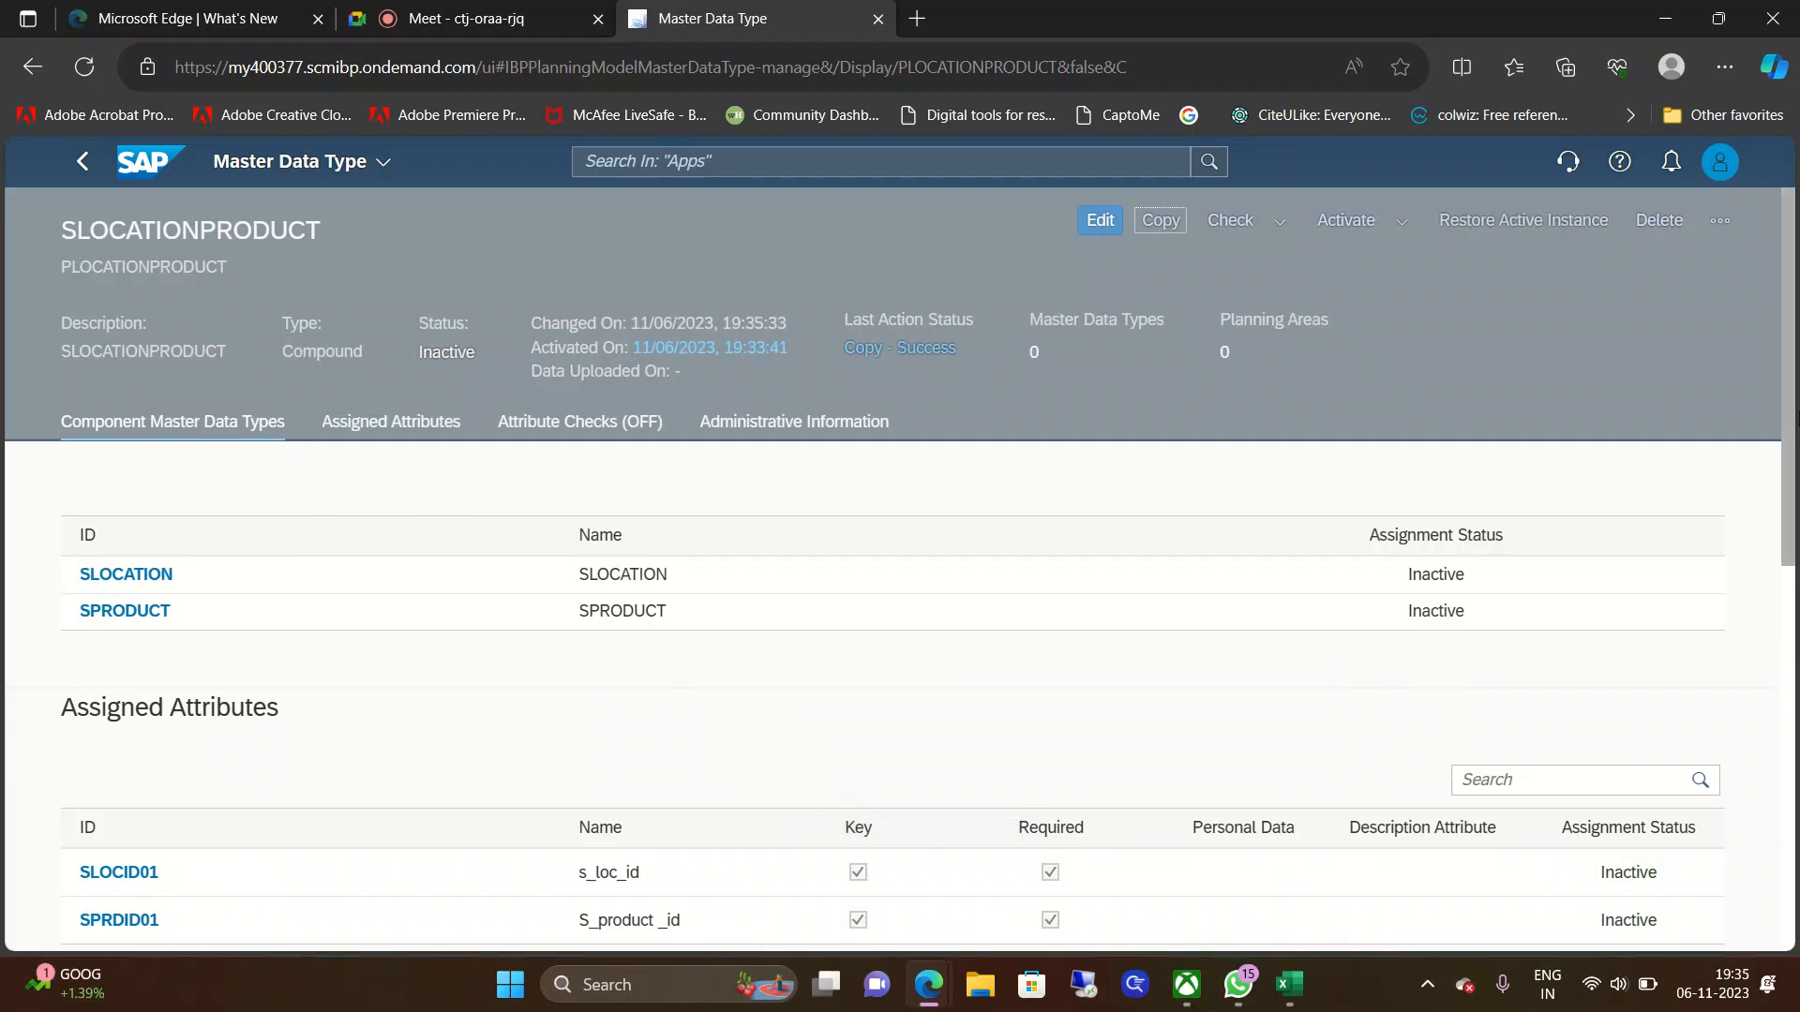
# Step: Run the check on the replaced PLOCATIONPRODUCT master data type and activate it
pyautogui.moveTo(1788, 418)
pyautogui.mouseDown()
pyautogui.moveTo(1784, 607)
pyautogui.moveTo(1783, 436)
pyautogui.mouseUp()
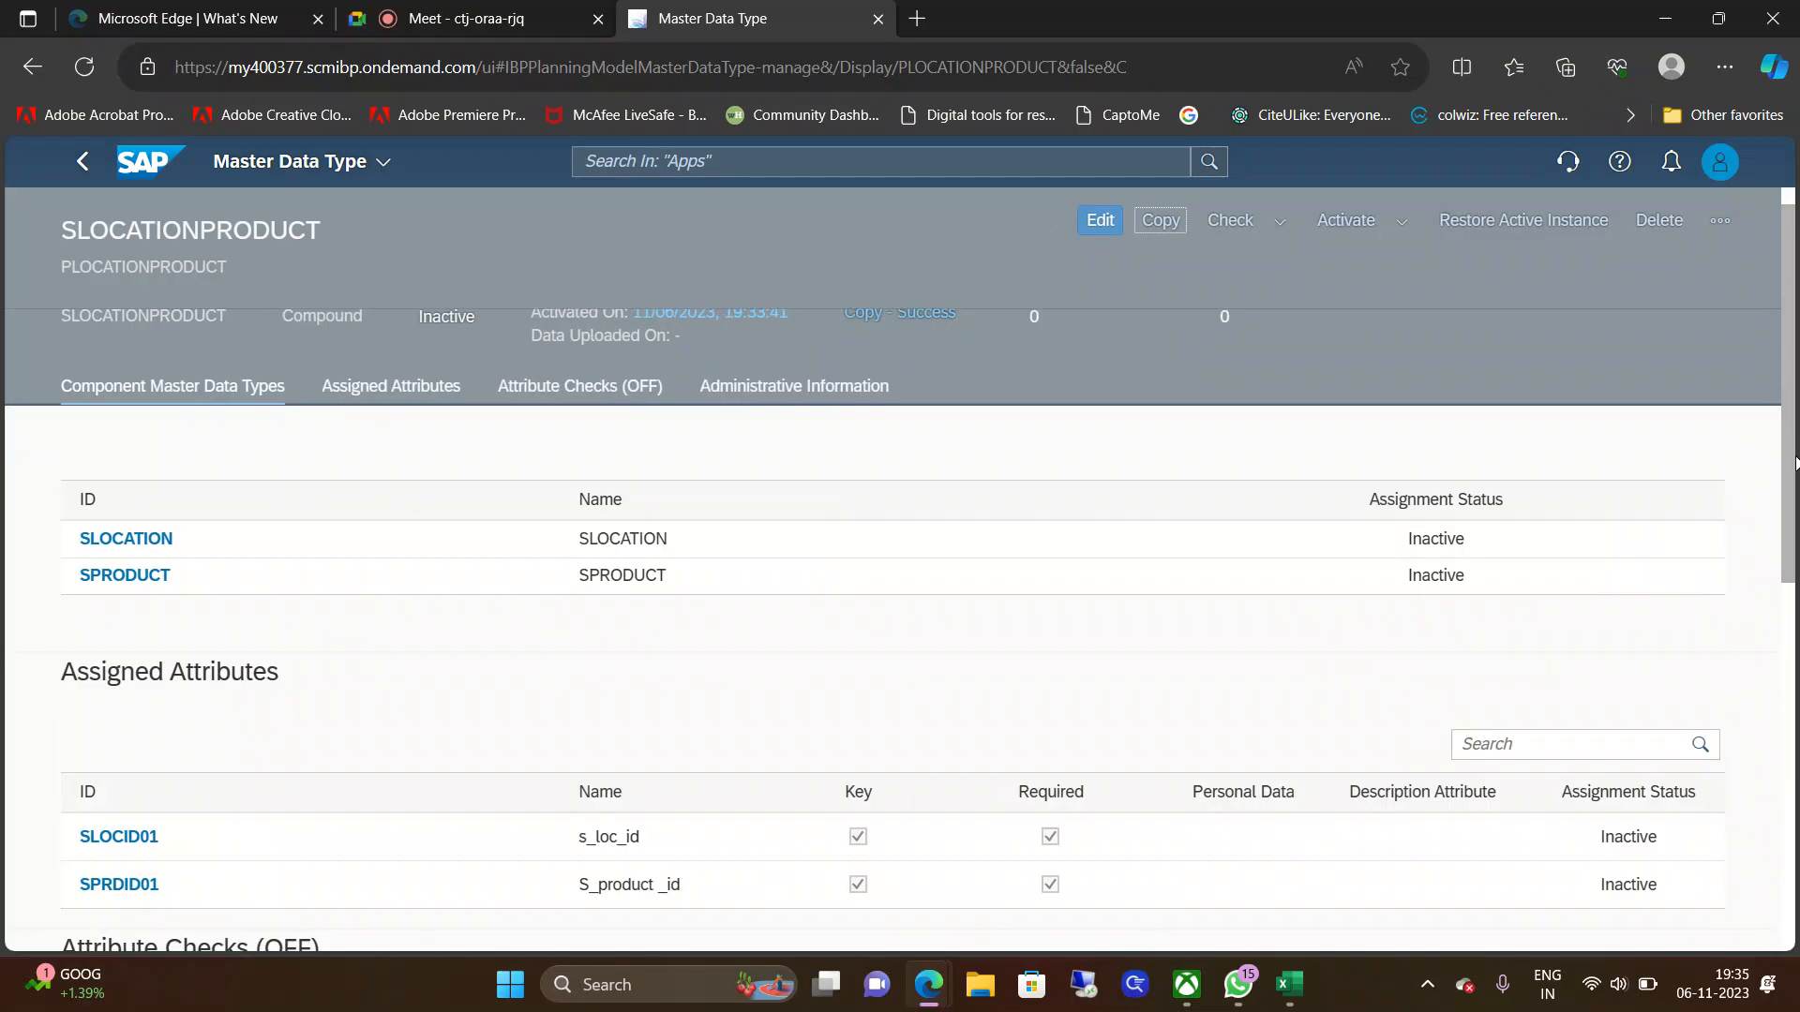
pyautogui.scroll(2, 1081, 534)
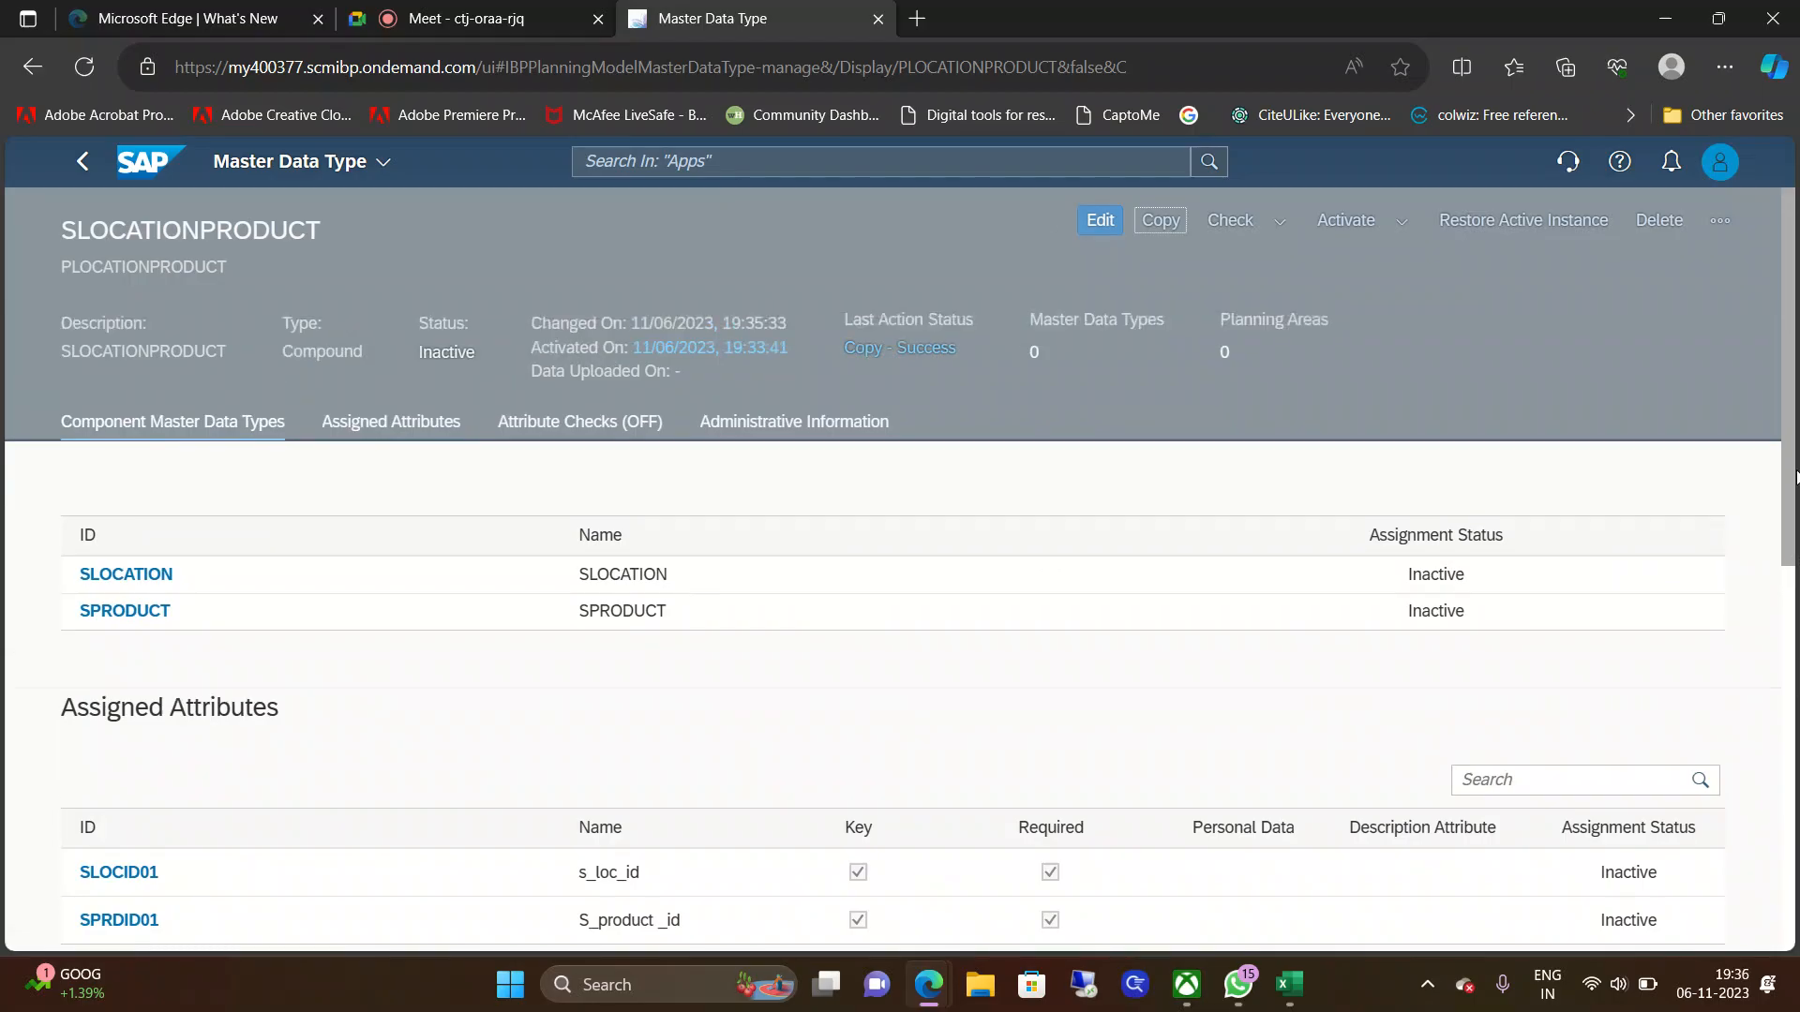
pyautogui.click(1218, 221)
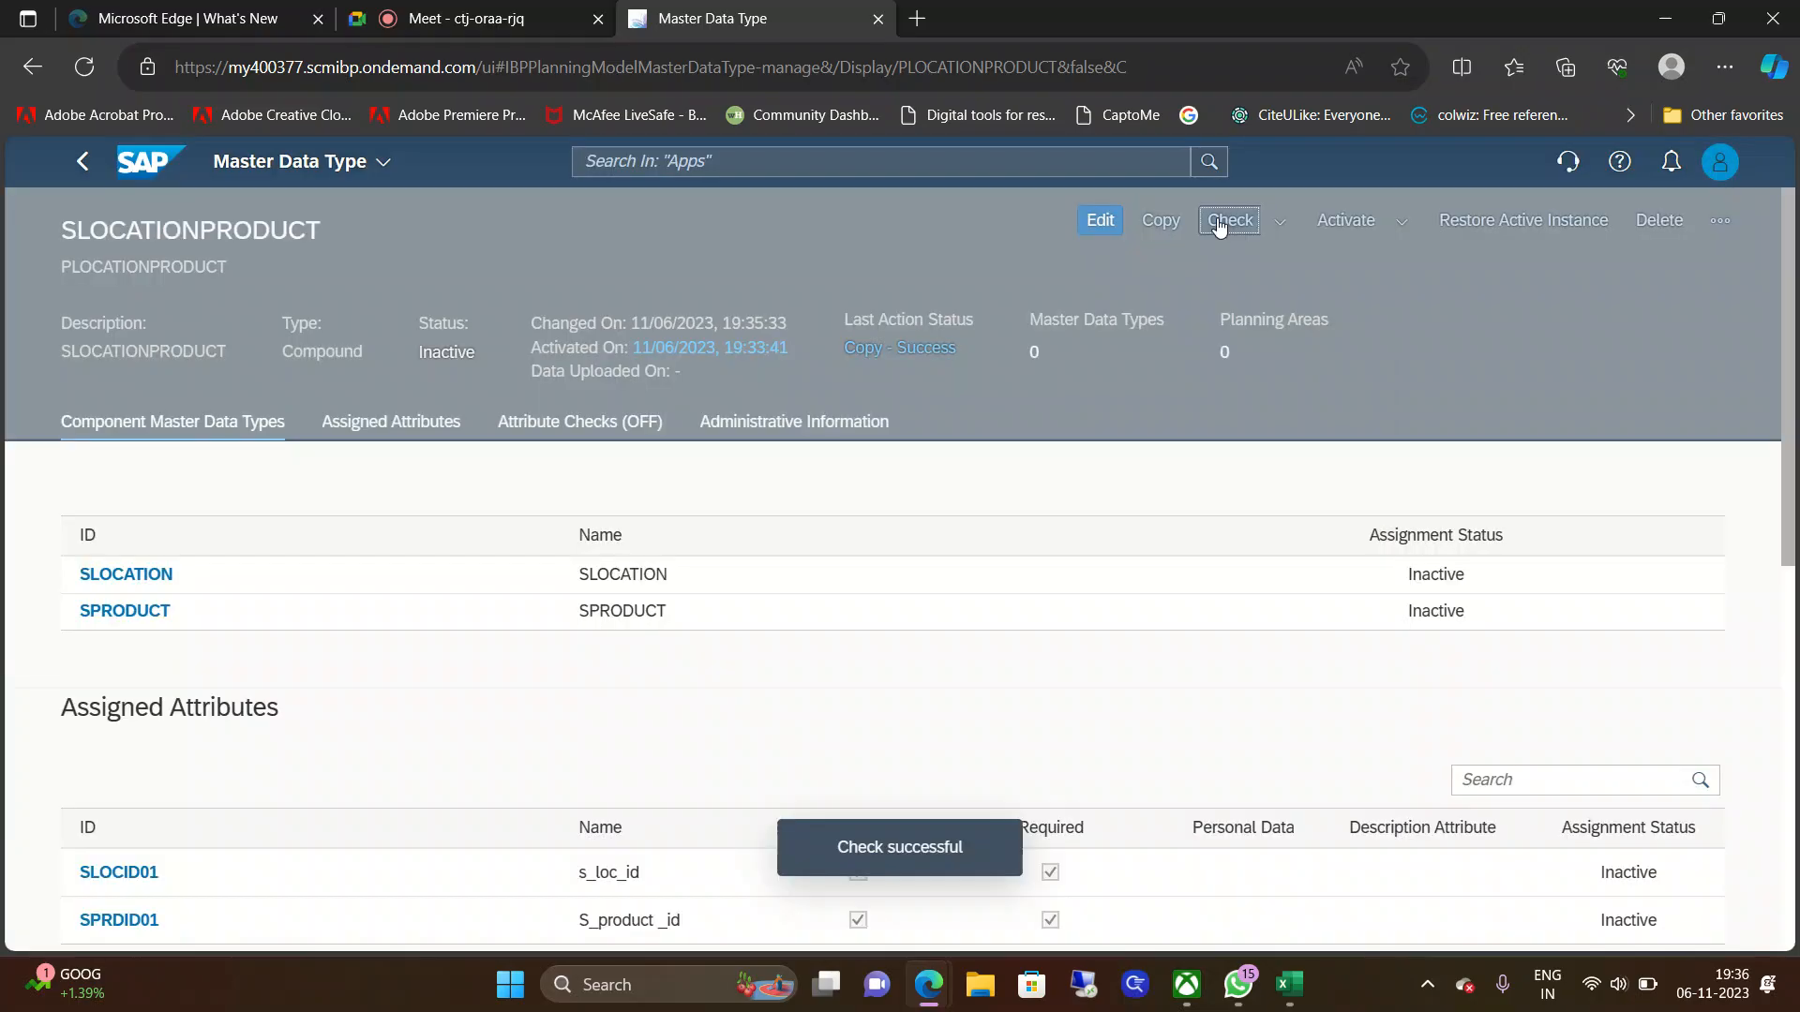
pyautogui.click(1345, 223)
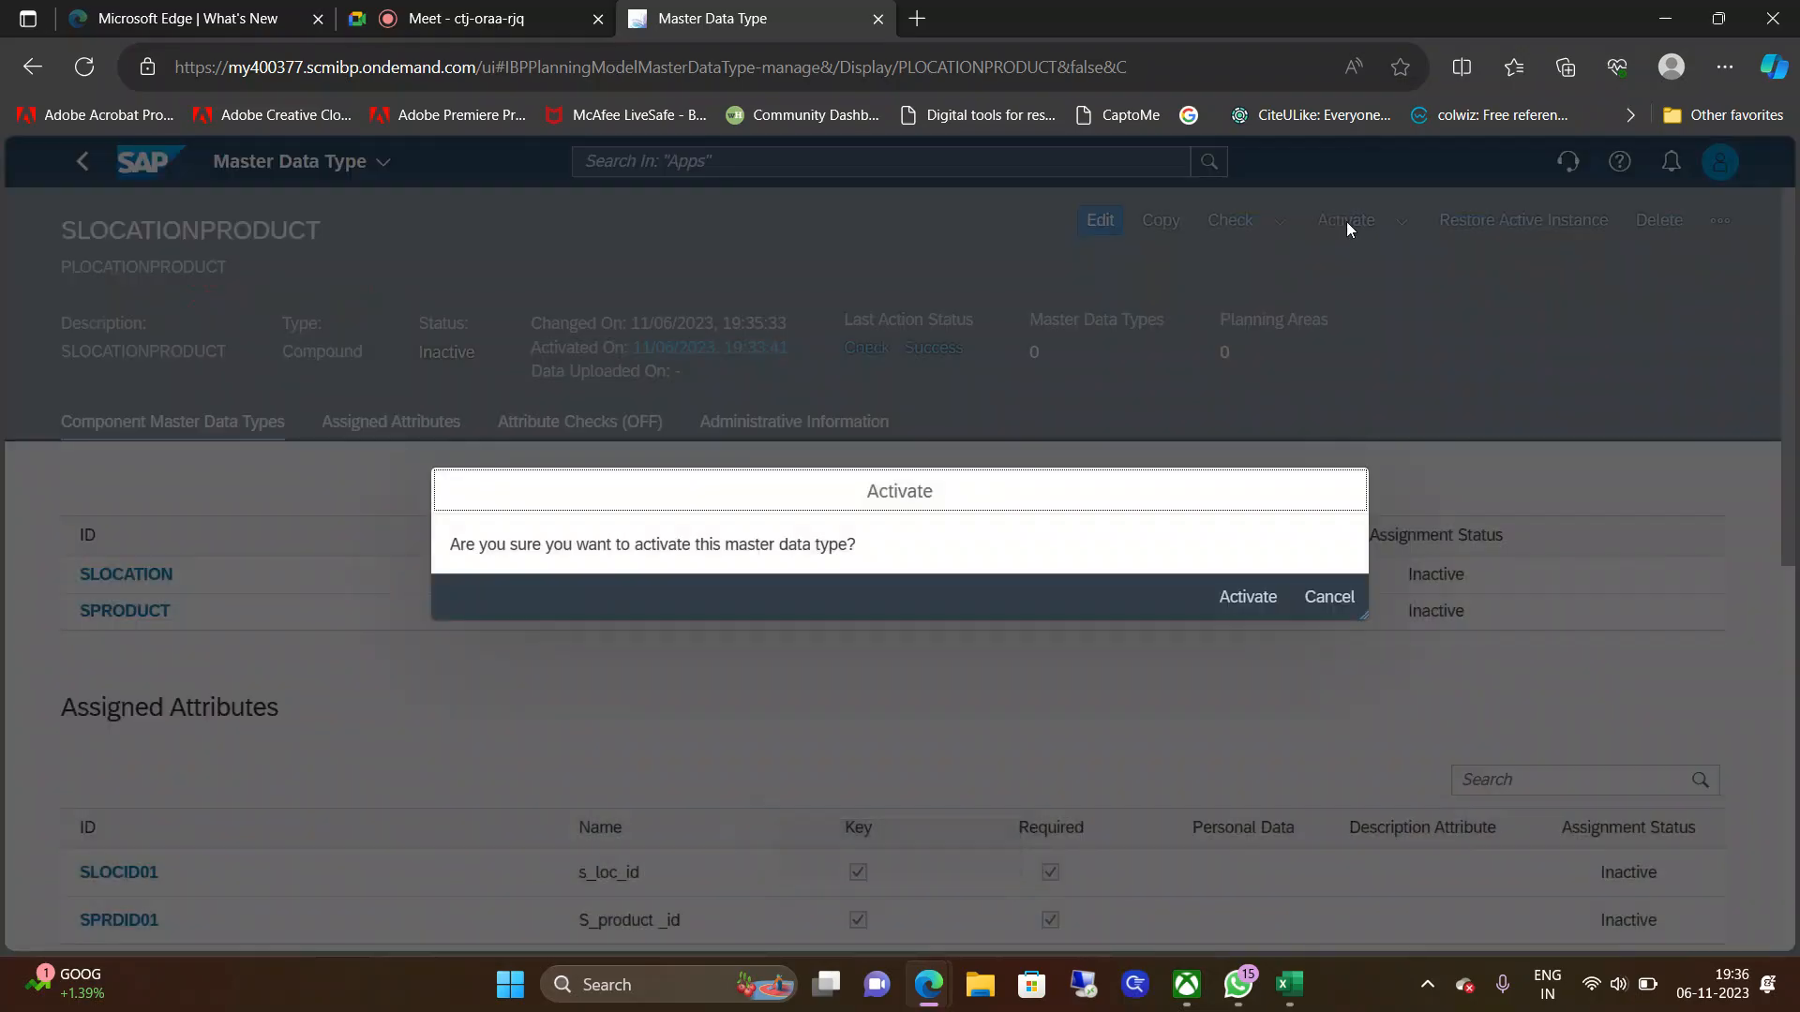
pyautogui.click(1247, 596)
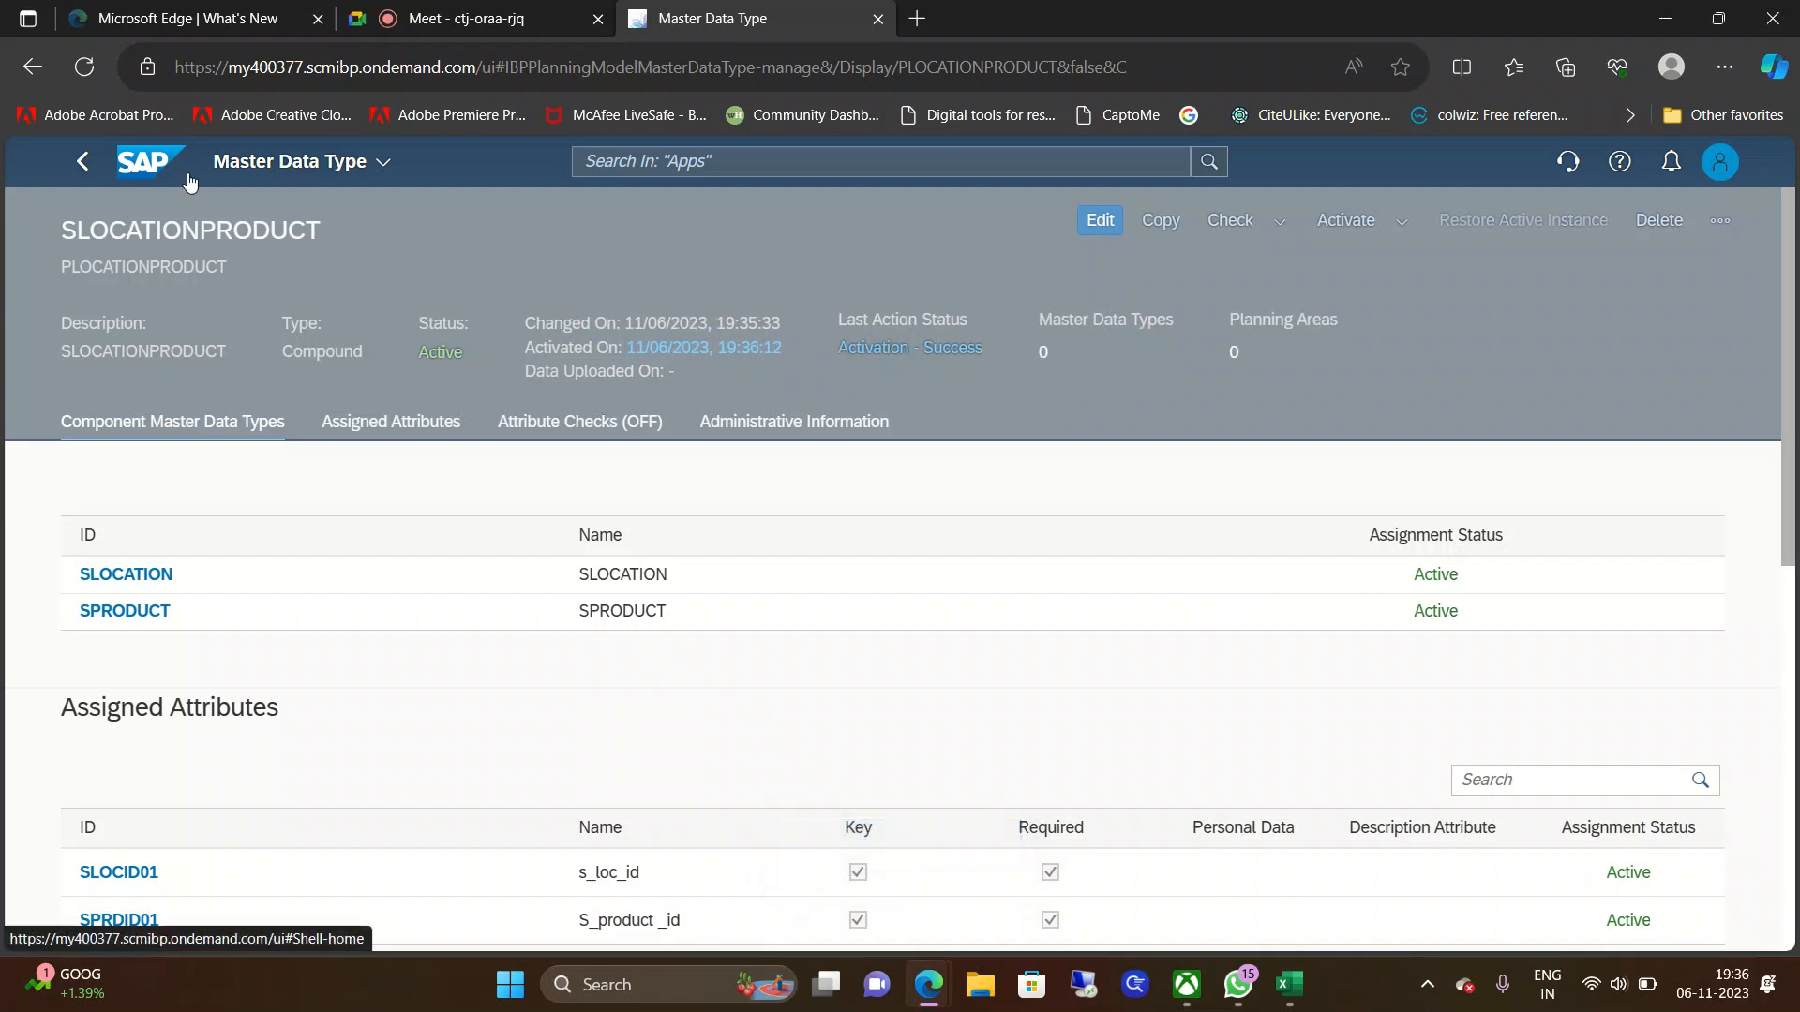
# Step: Leave the master data types and open Time Profiles from the Model Configuration group on the home page
pyautogui.click(80, 165)
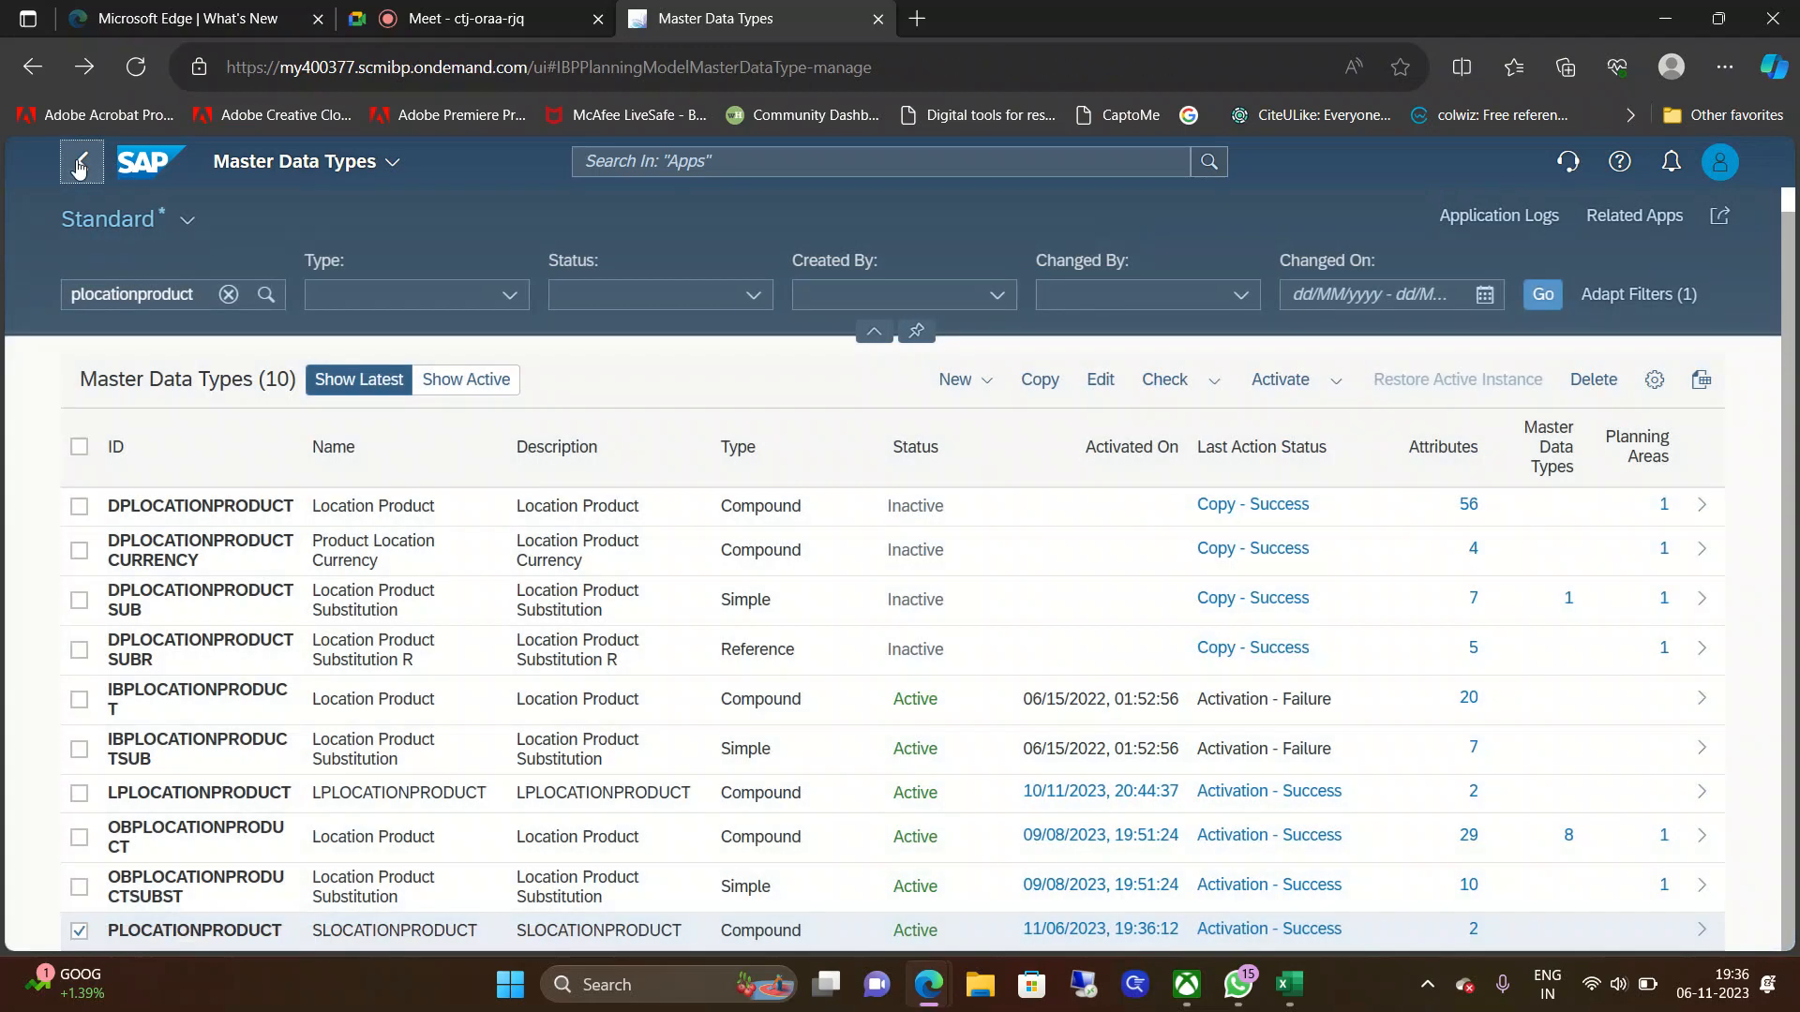
pyautogui.click(288, 172)
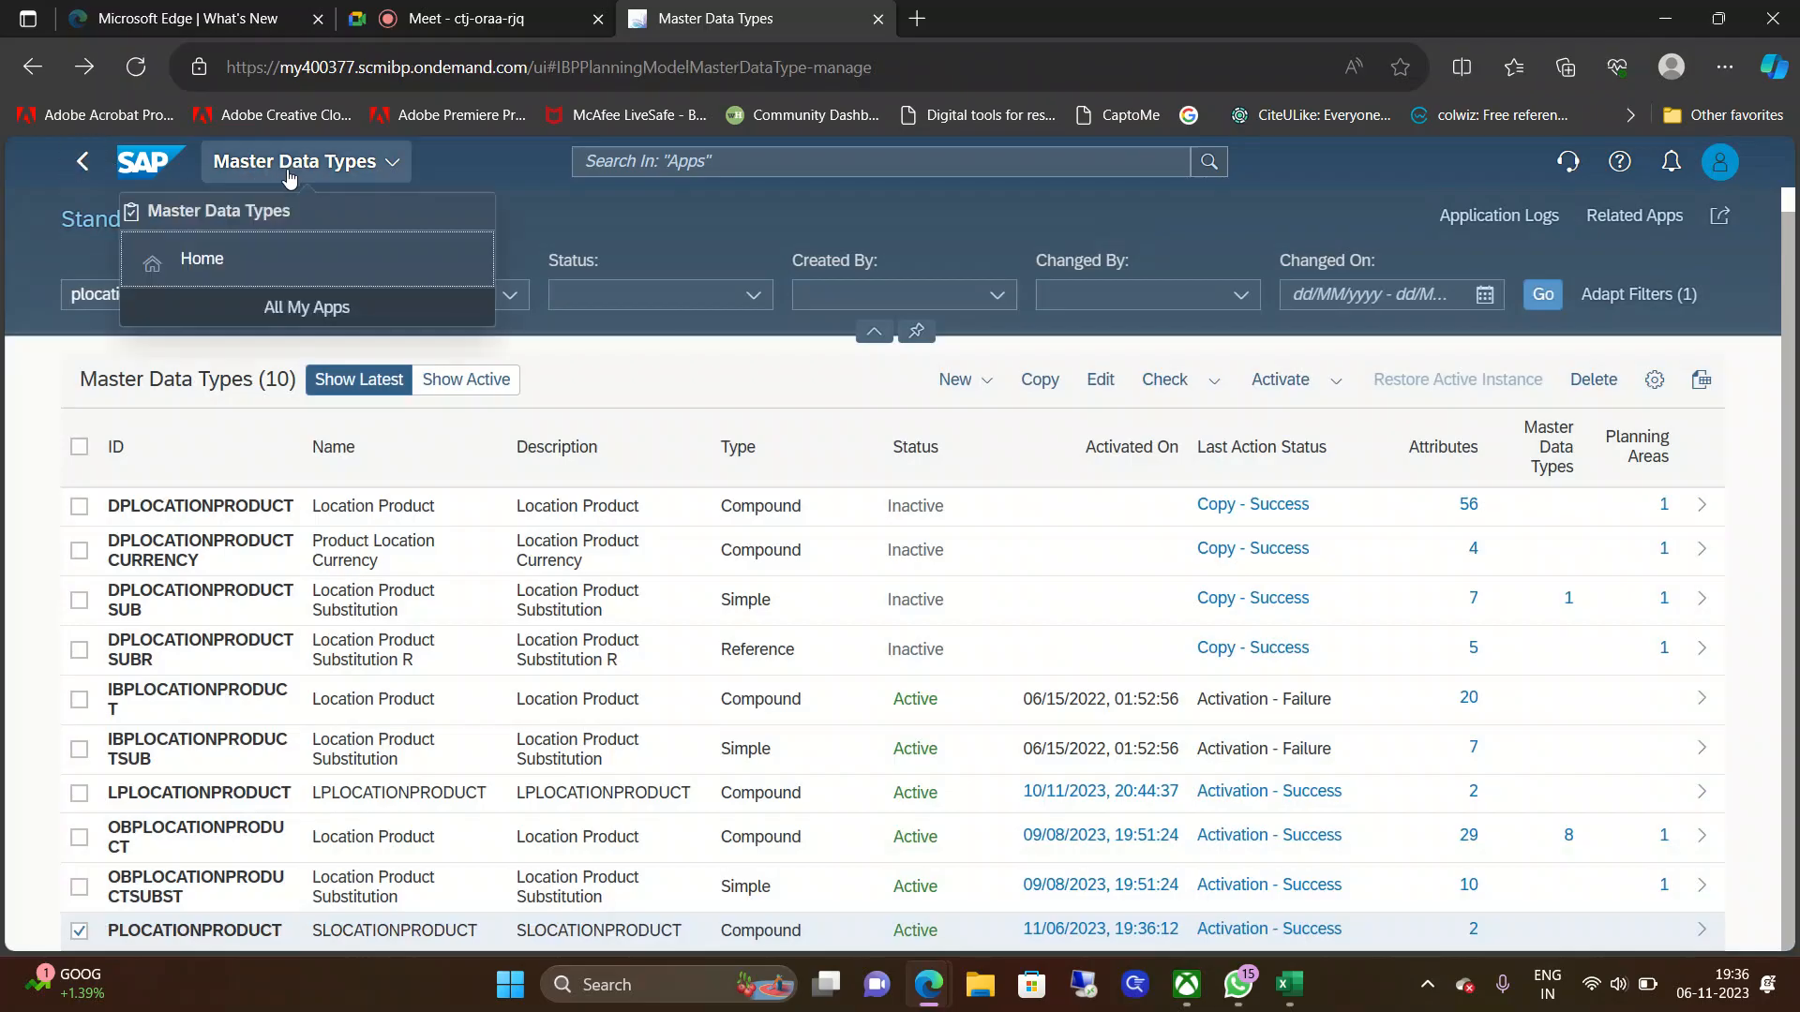
pyautogui.click(248, 276)
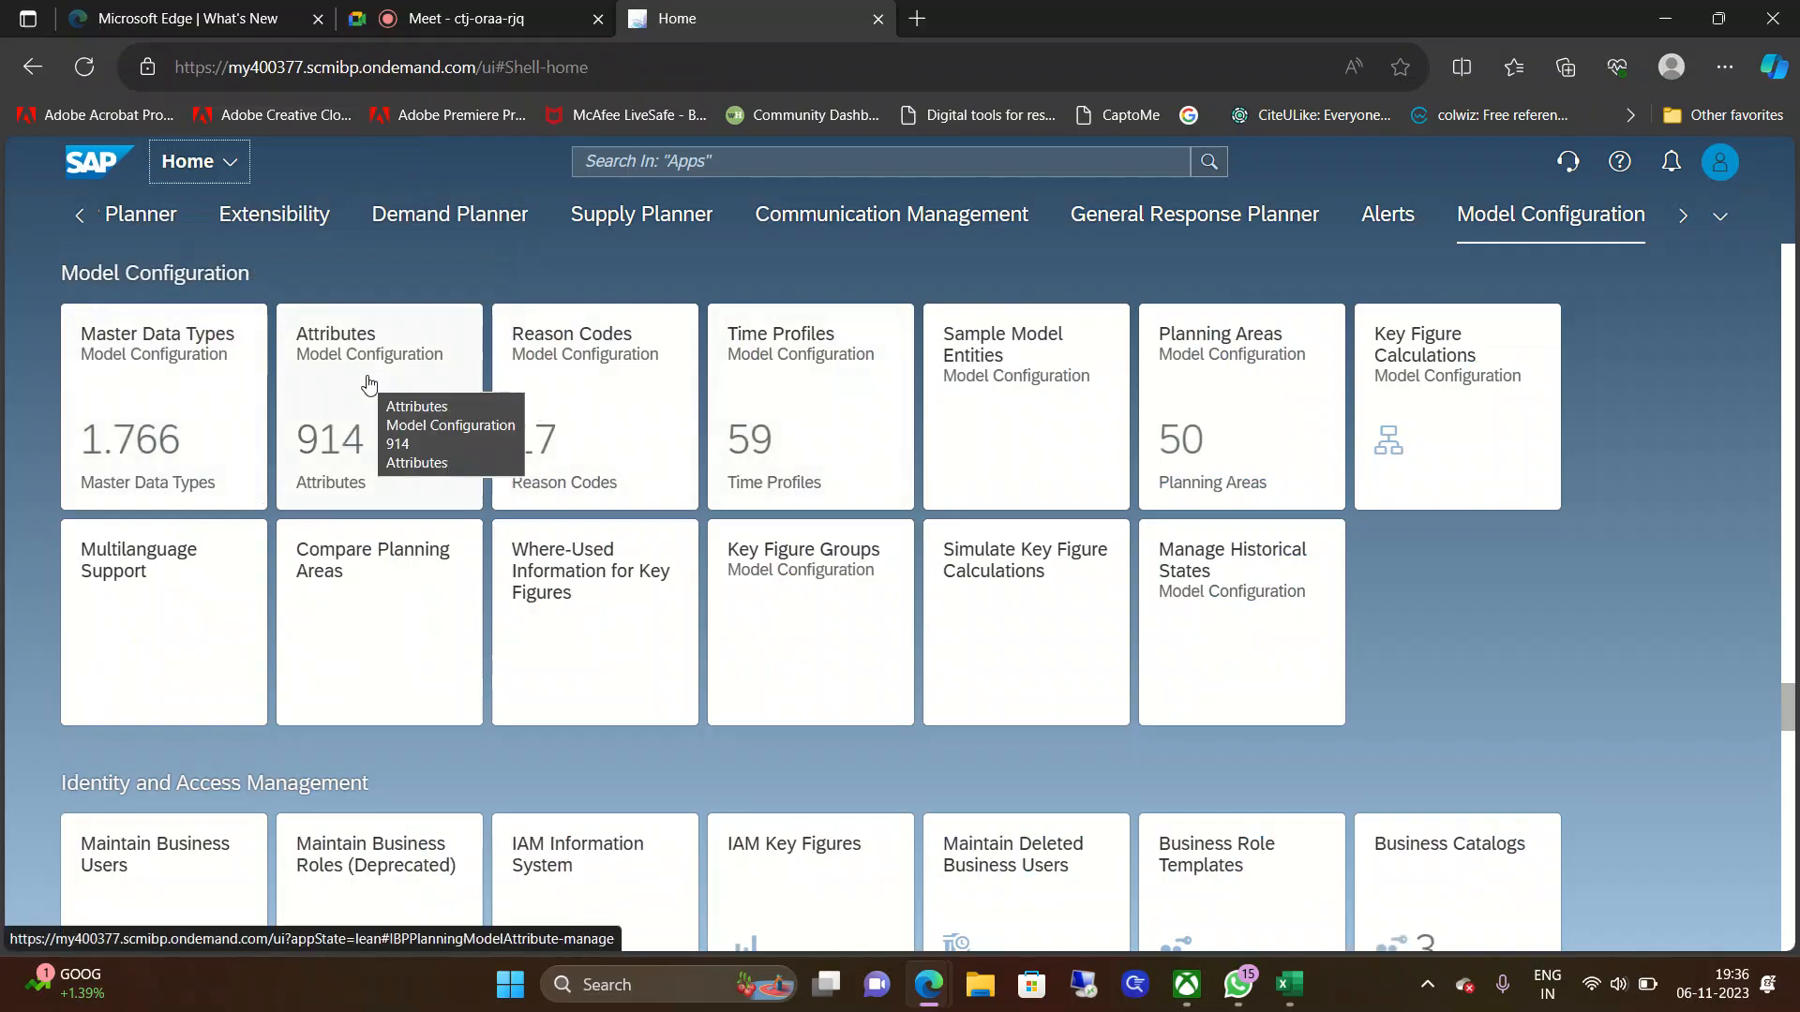
pyautogui.click(826, 411)
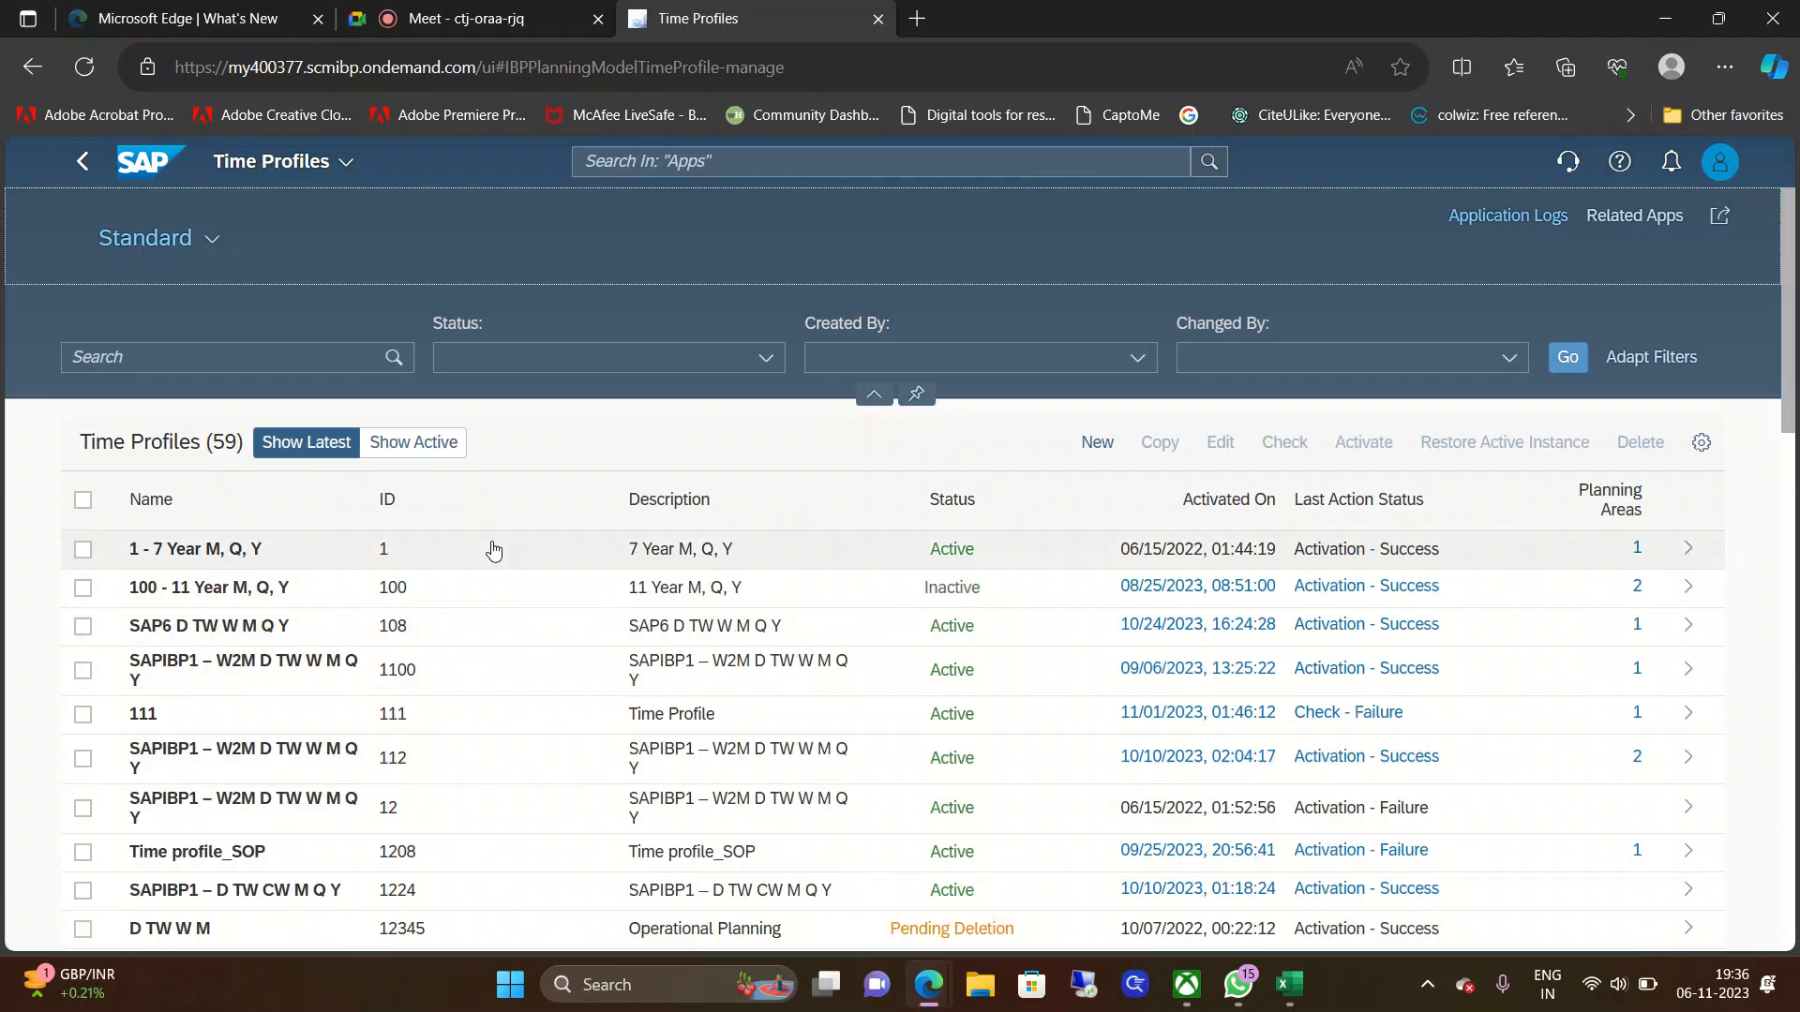
# Step: Start a new time profile with the levels Day, Technical Week, Week, Month, Quarter and Year
pyautogui.click(1115, 458)
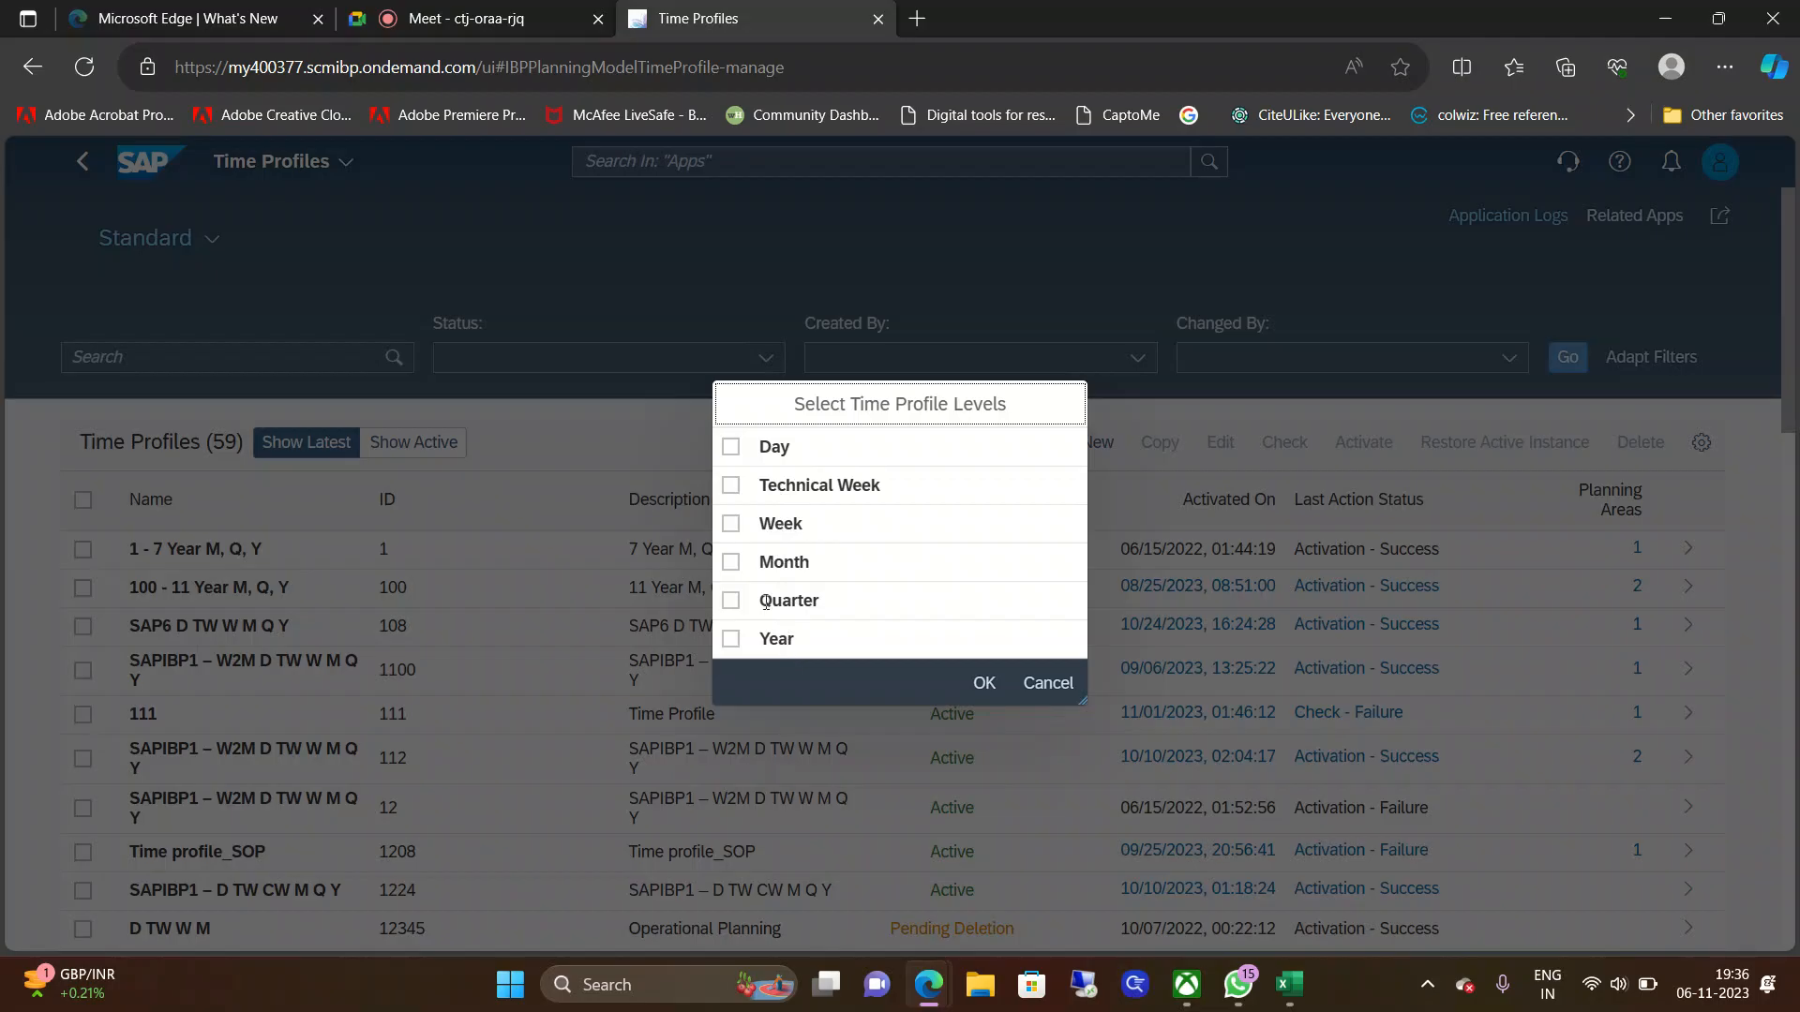
pyautogui.click(732, 448)
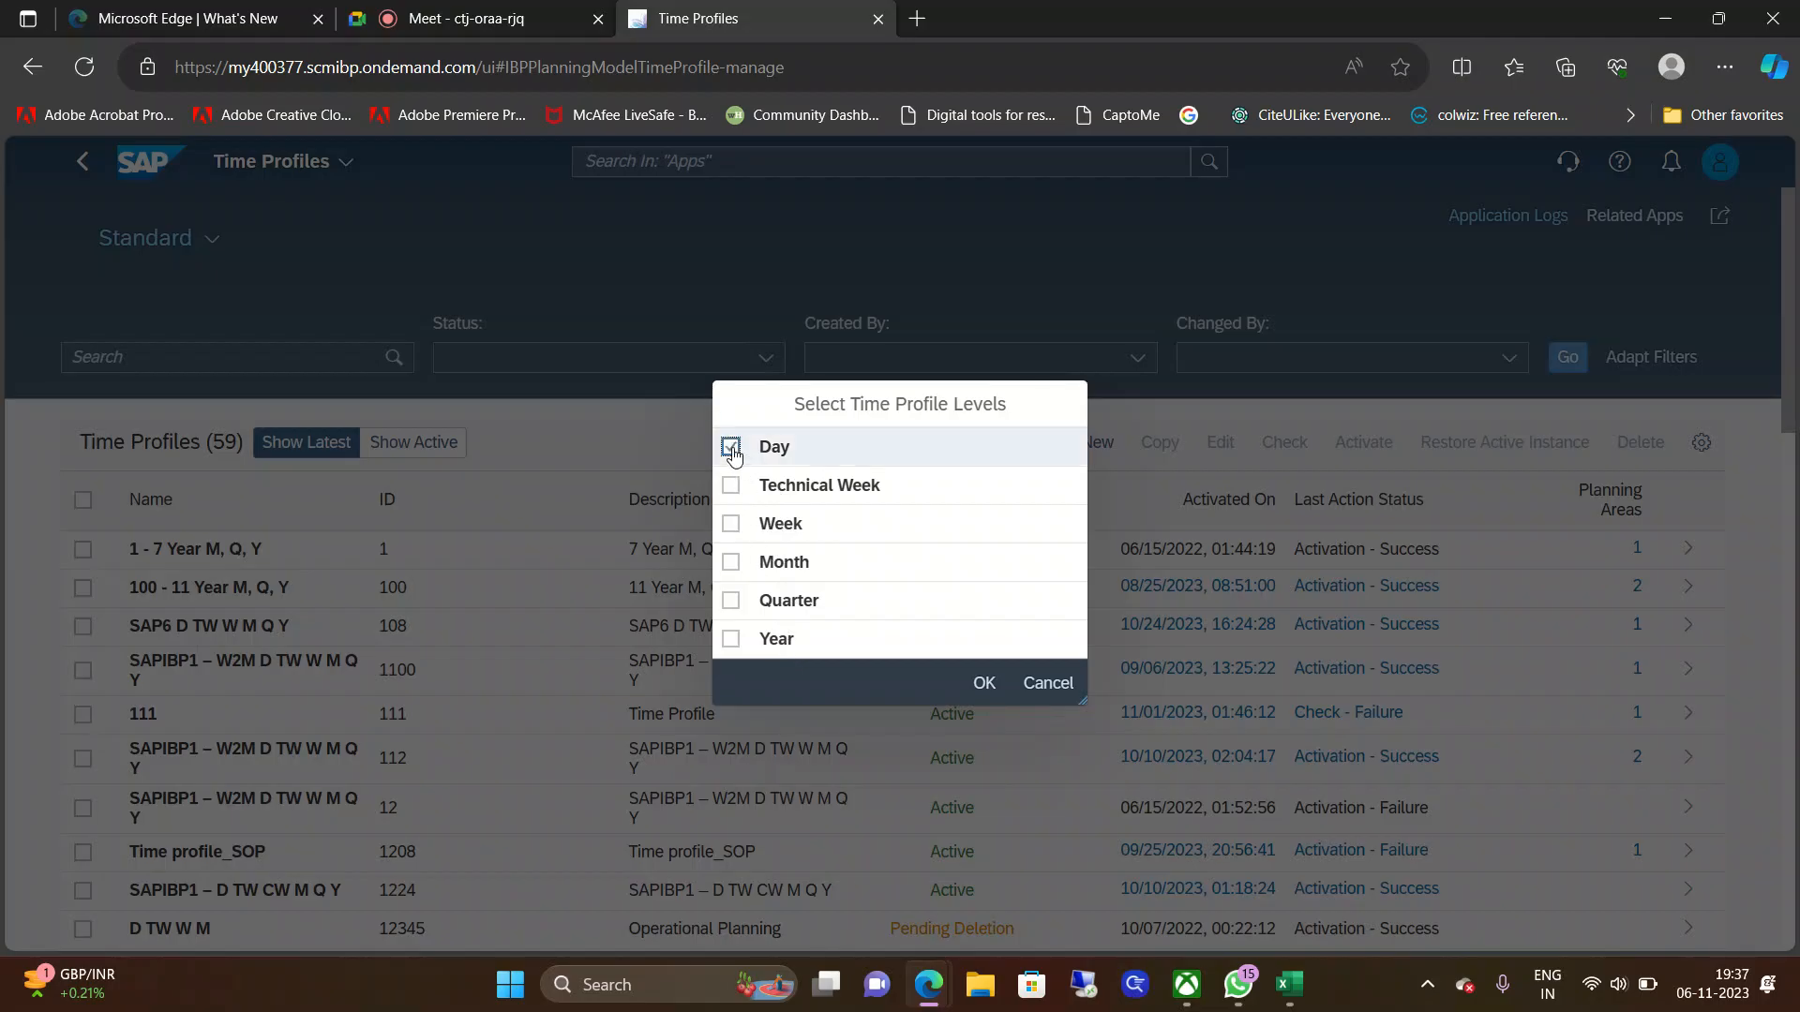
pyautogui.click(729, 486)
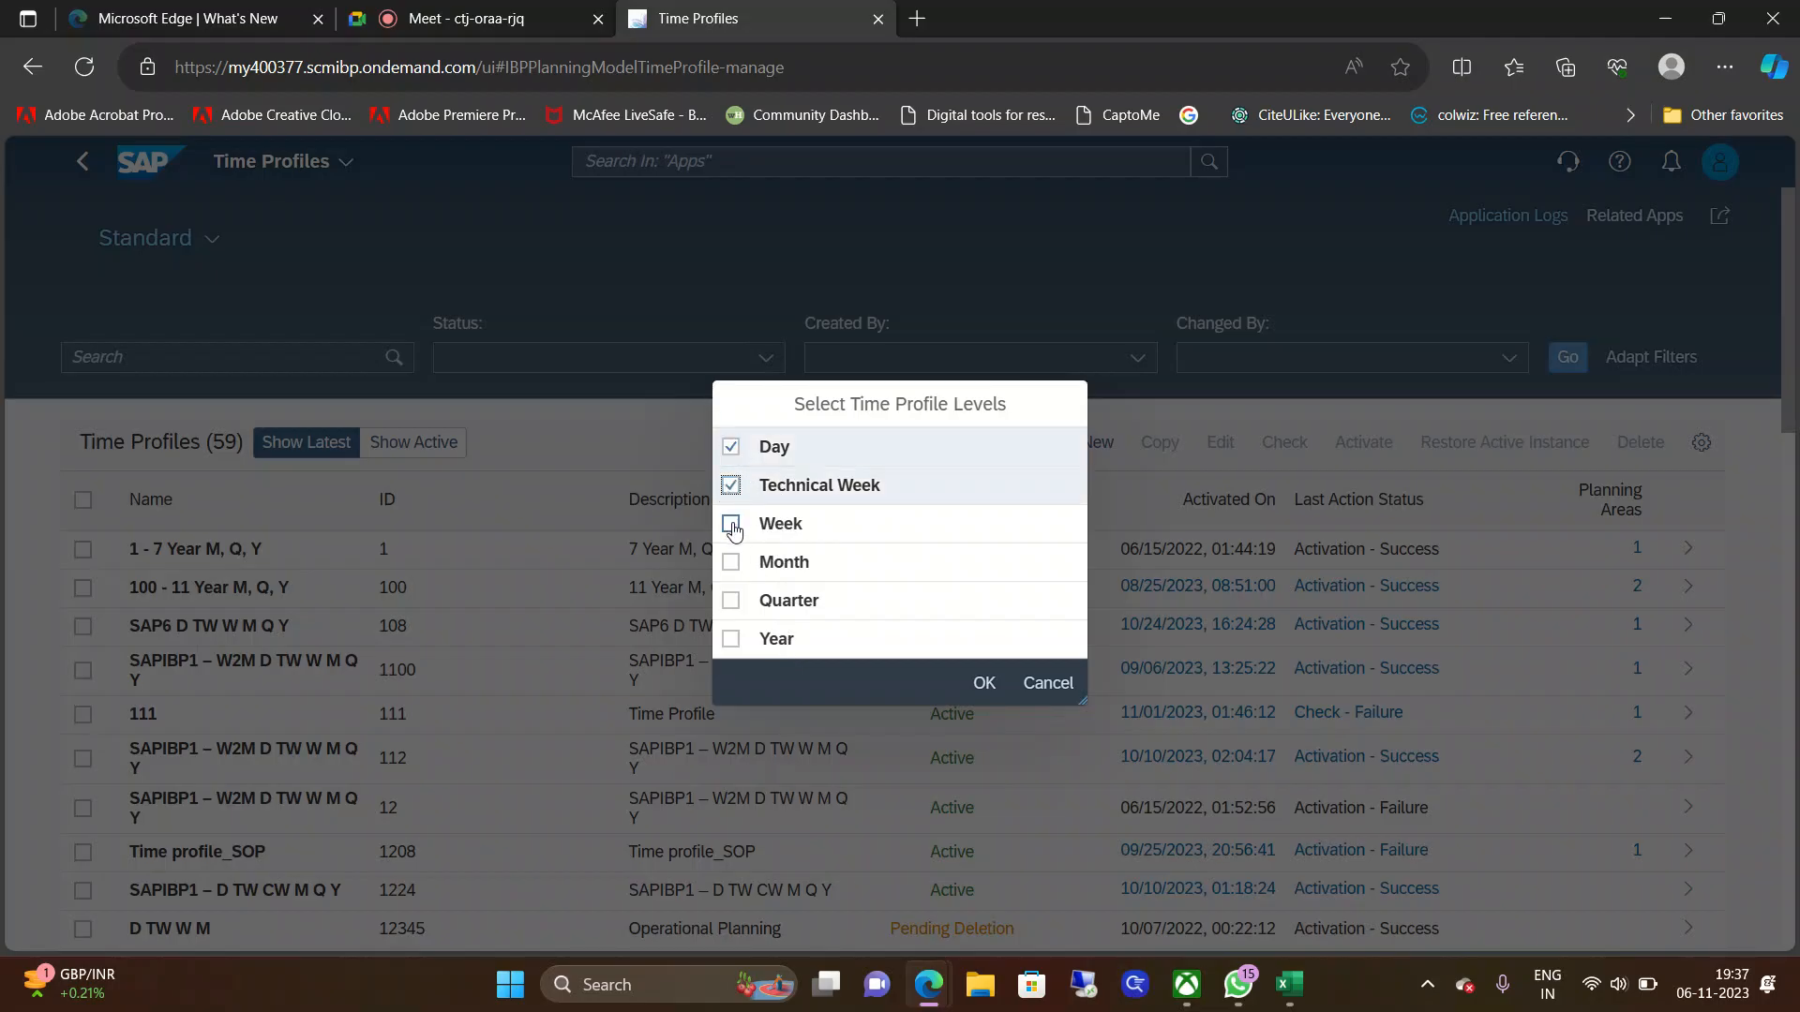
pyautogui.click(730, 524)
pyautogui.click(731, 564)
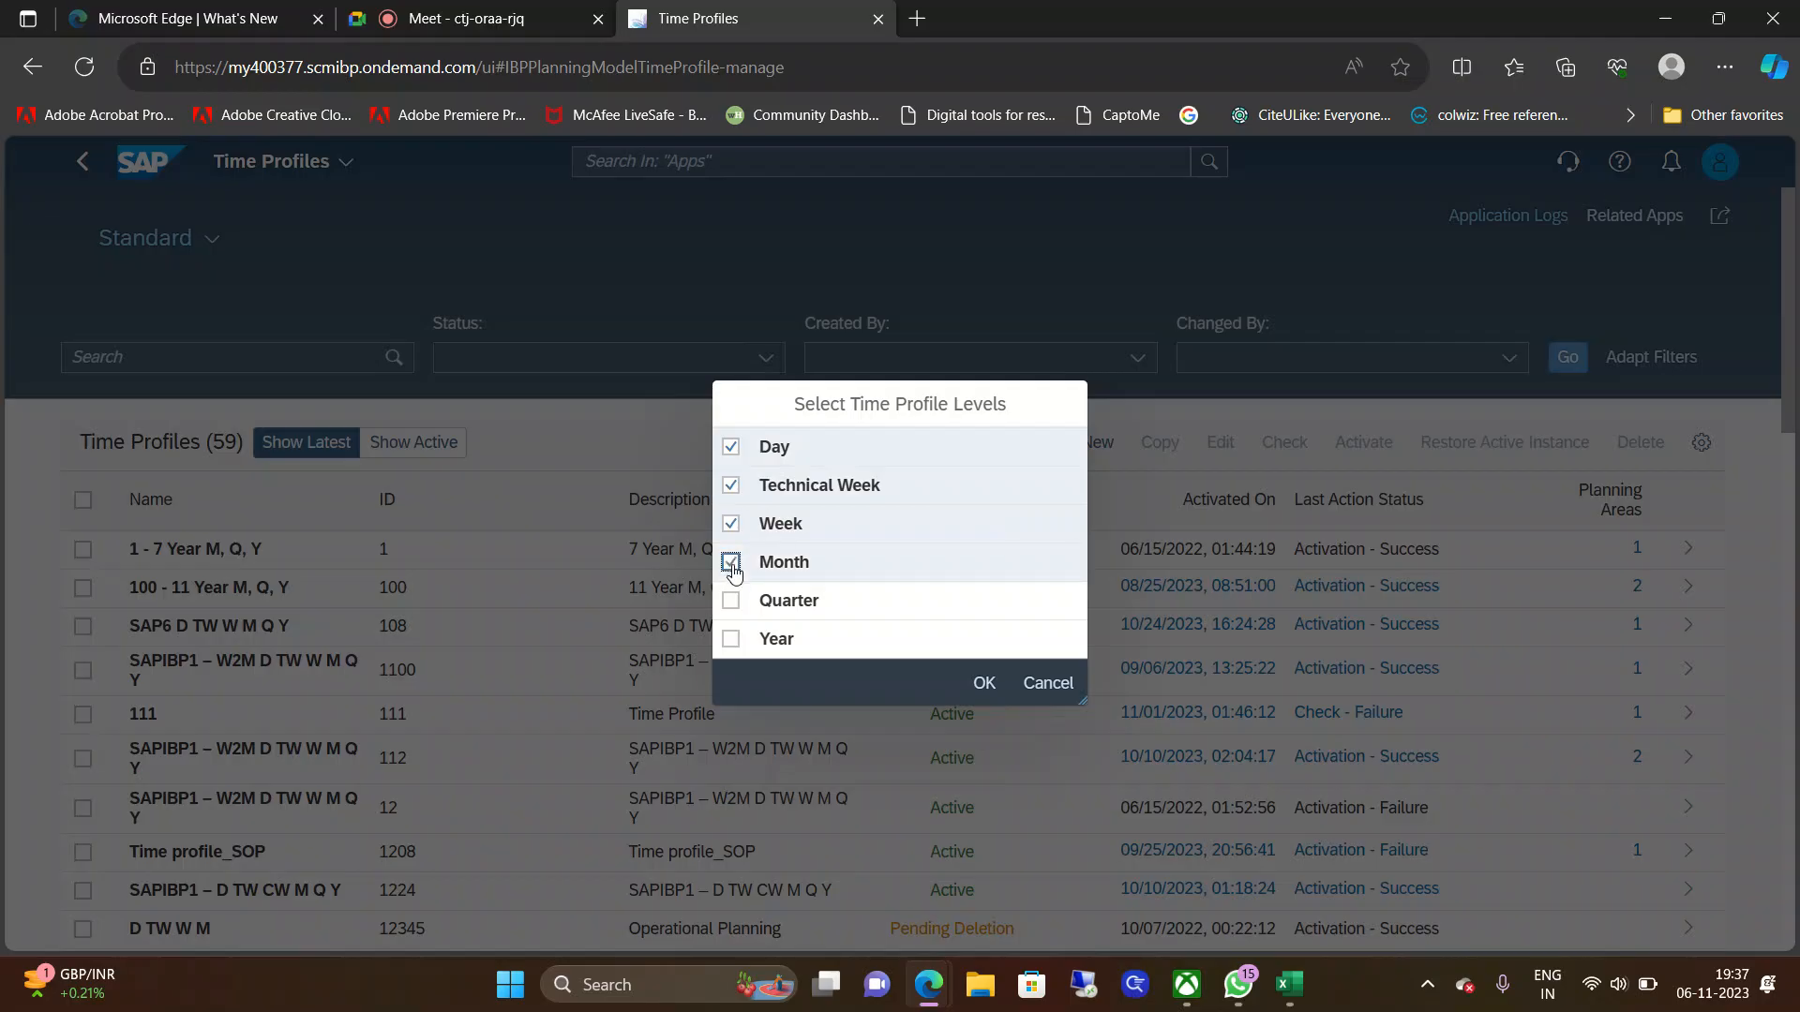
pyautogui.click(732, 601)
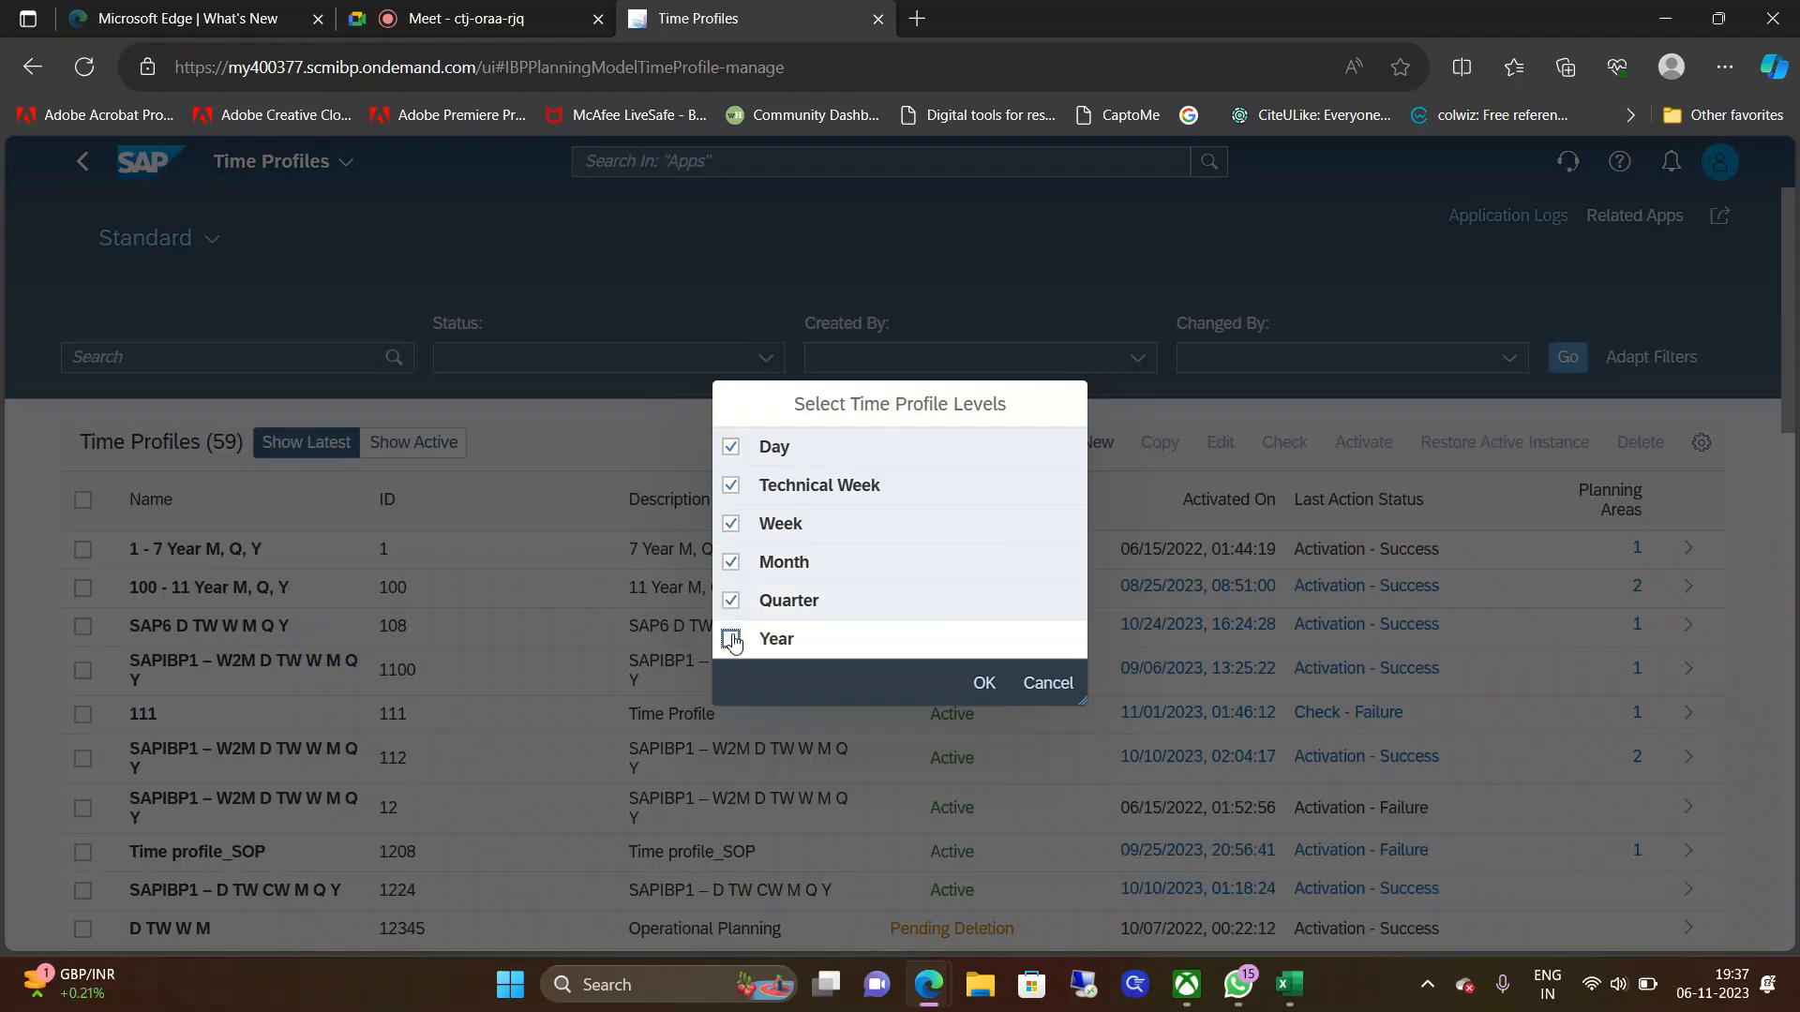
pyautogui.click(731, 639)
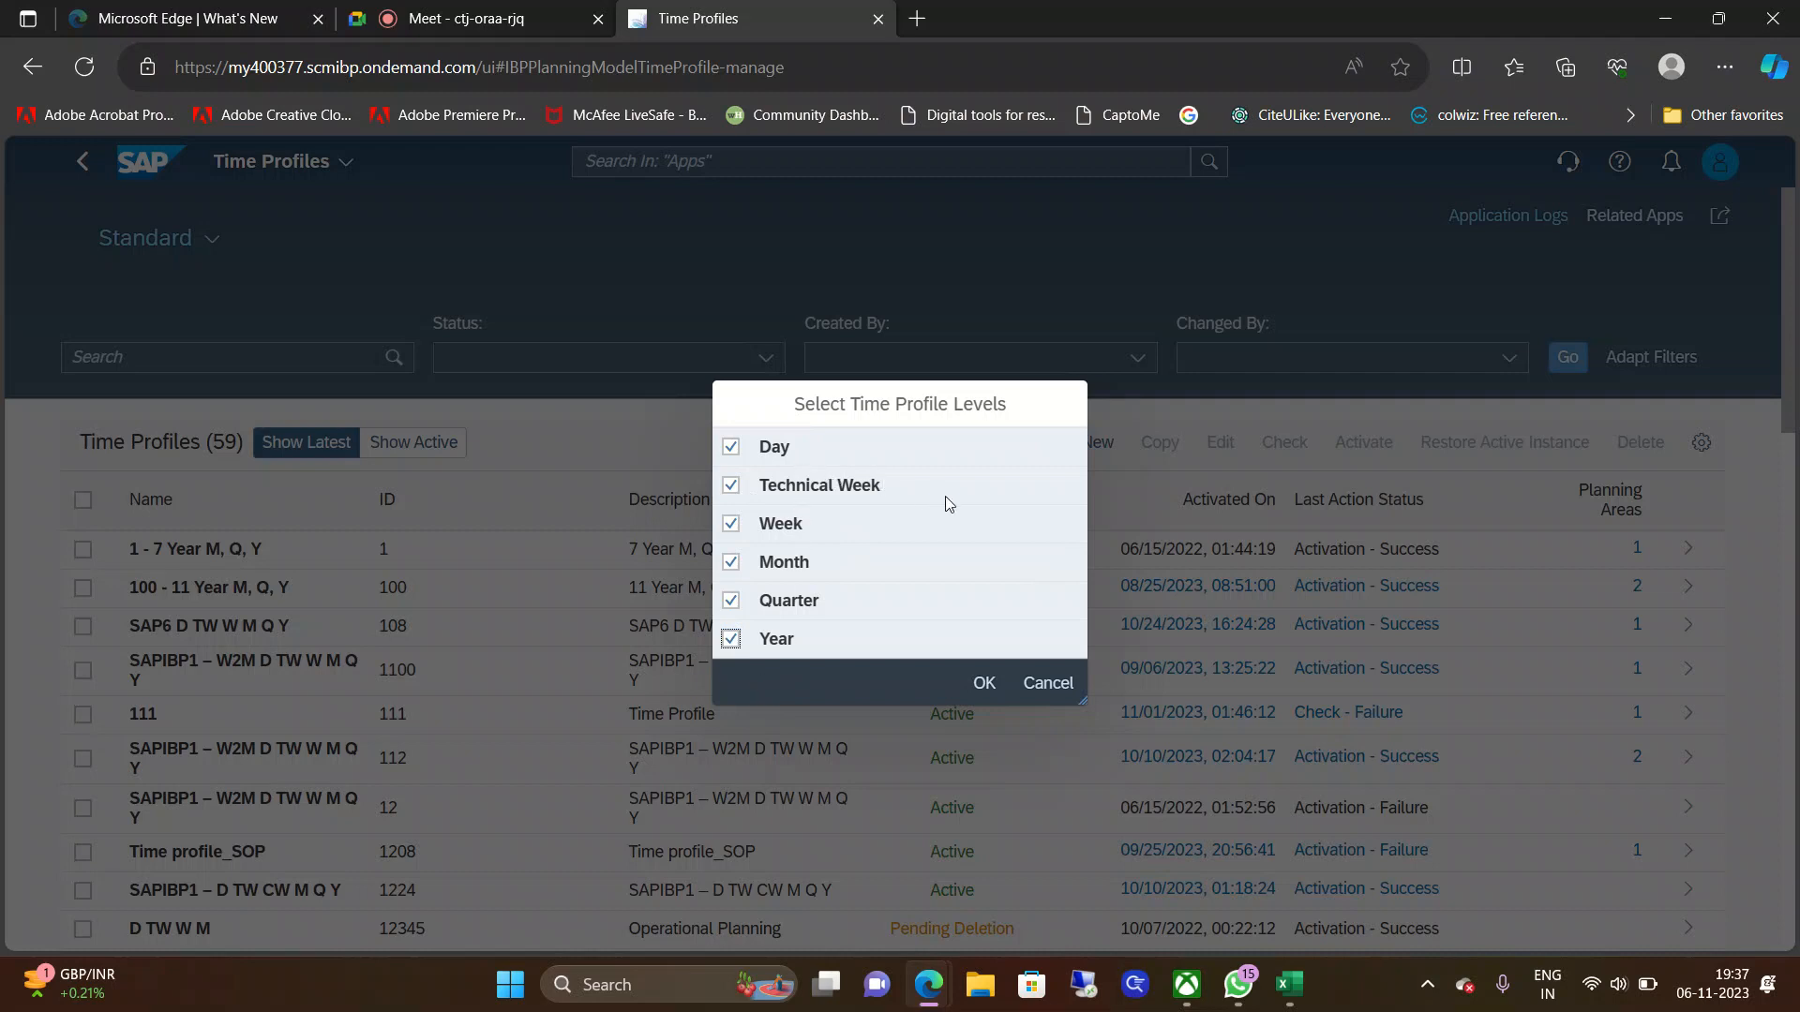
pyautogui.click(985, 684)
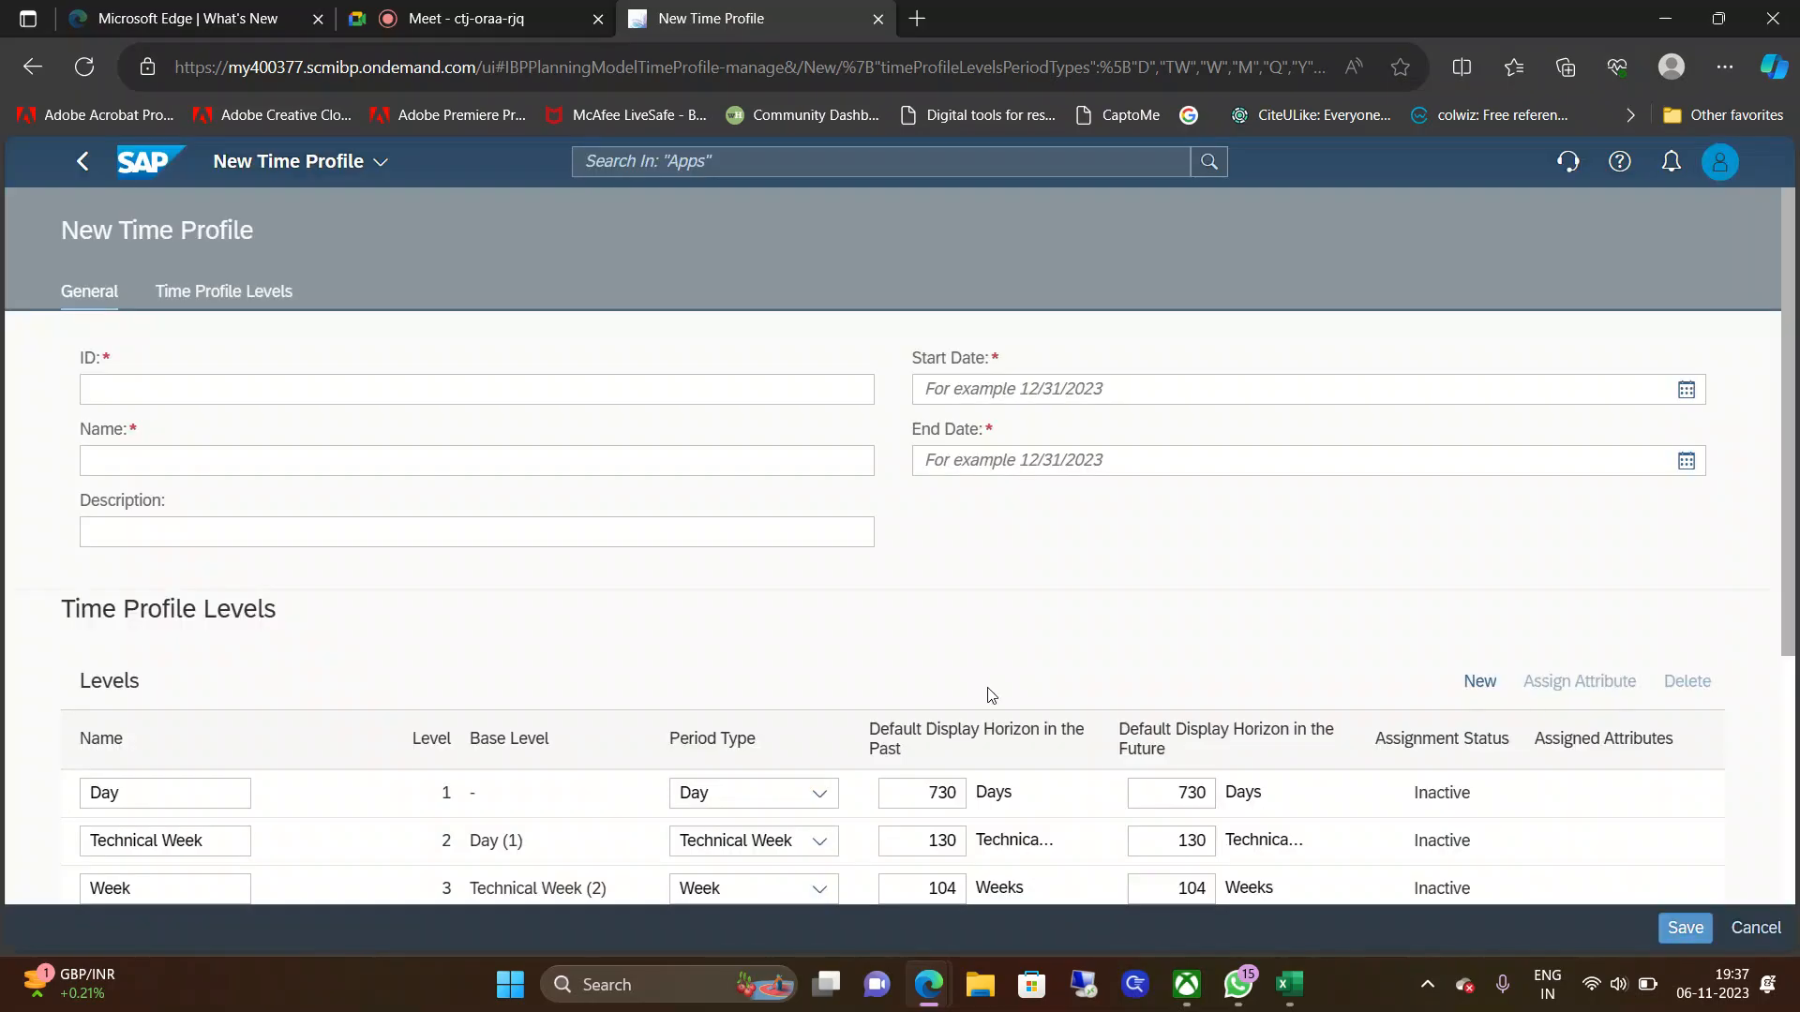
# Step: Set the new time profile's ID to 108 and both its name and description to ptimeprofile
pyautogui.click(587, 394)
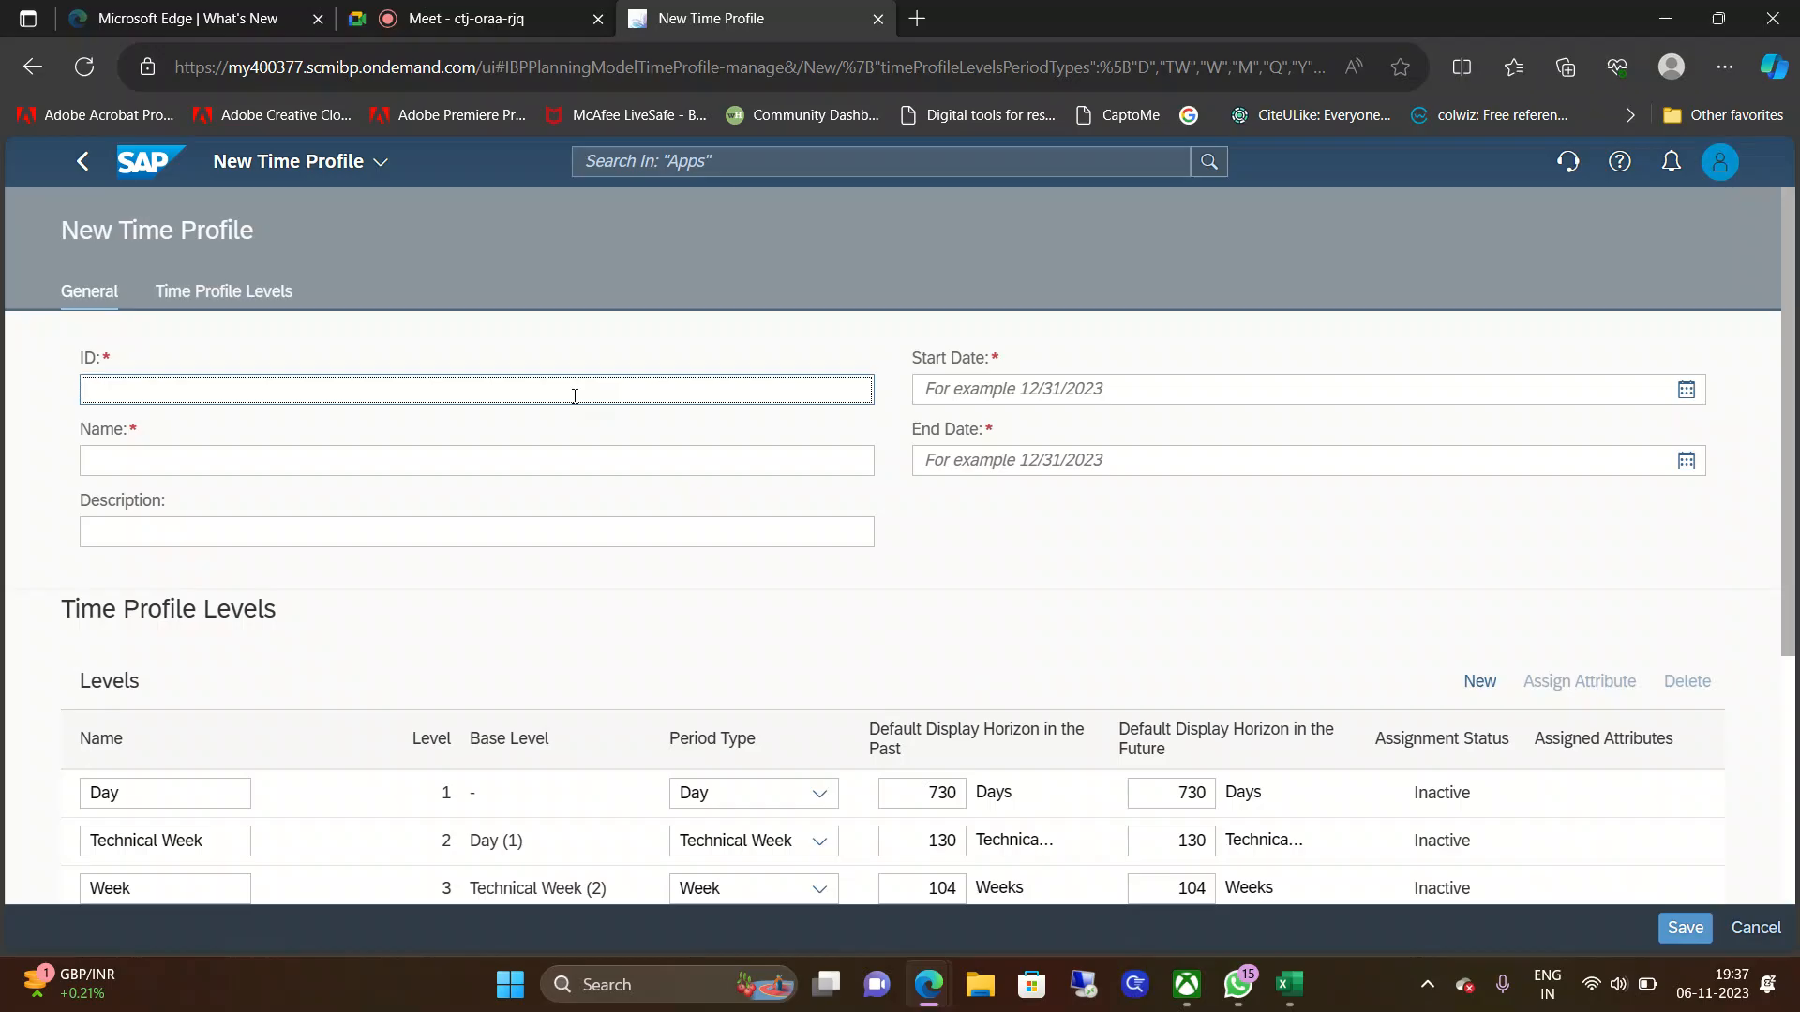
pyautogui.write('108')
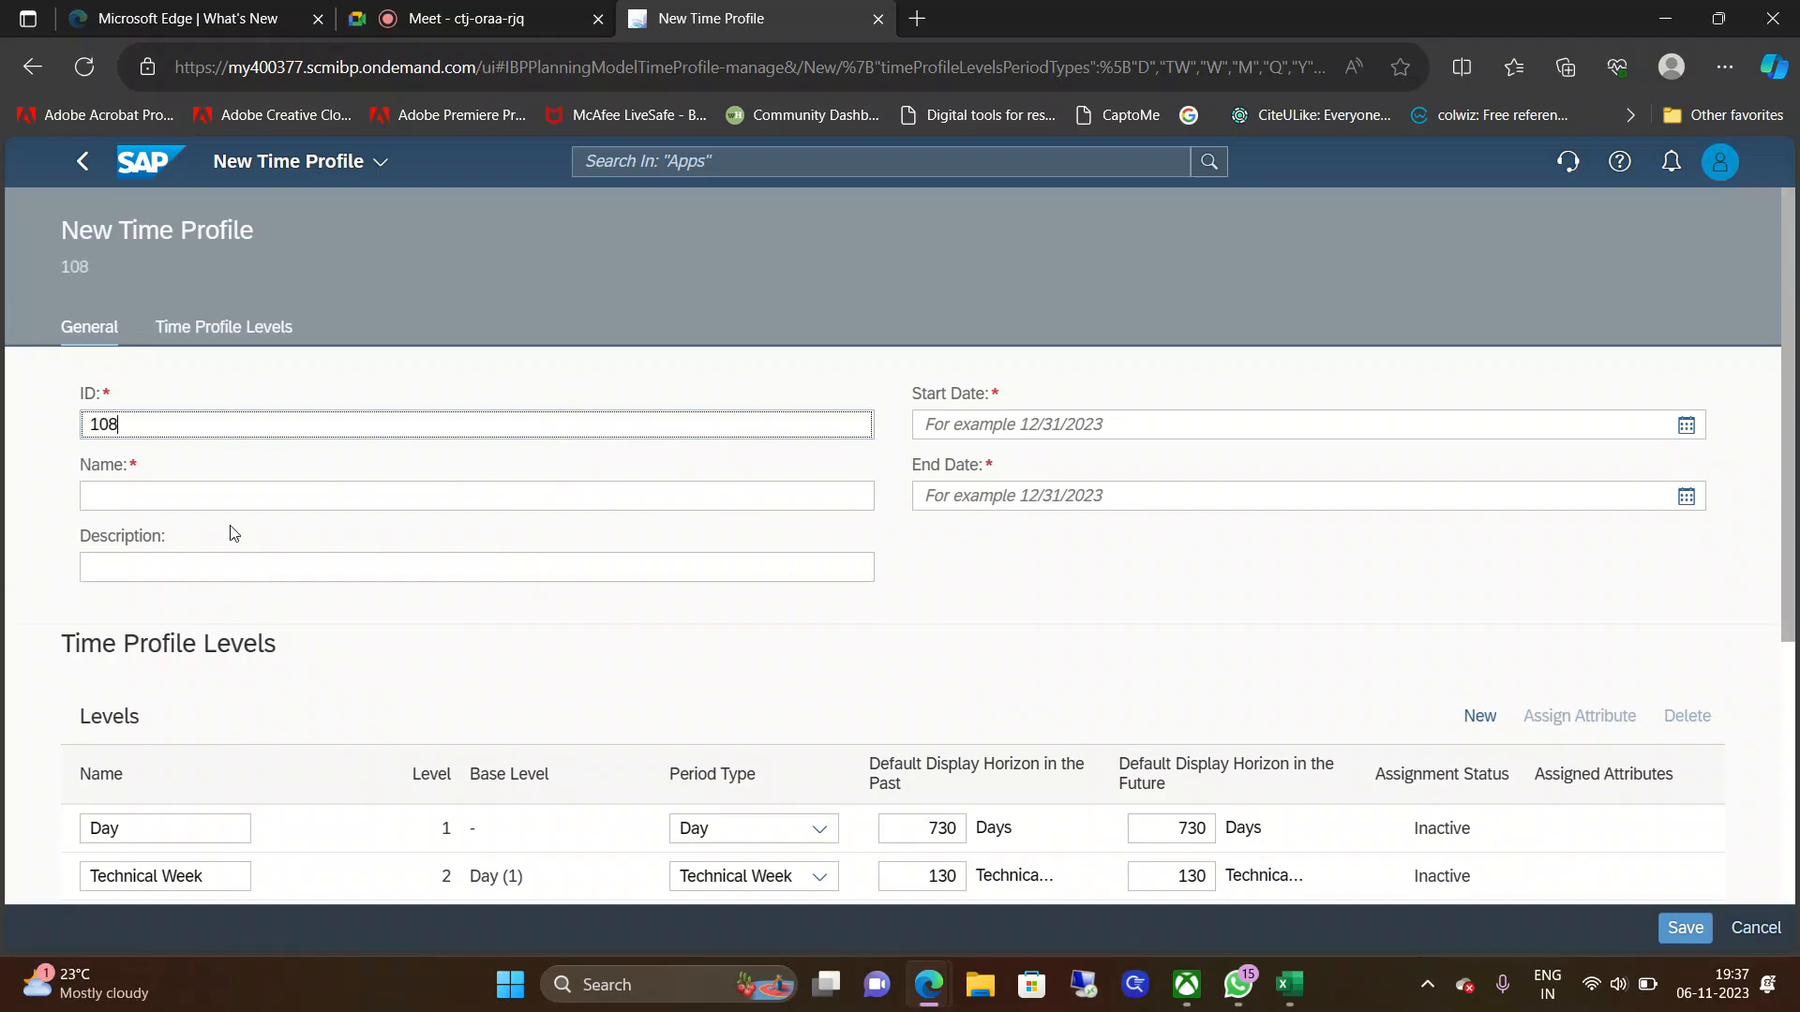
pyautogui.click(270, 502)
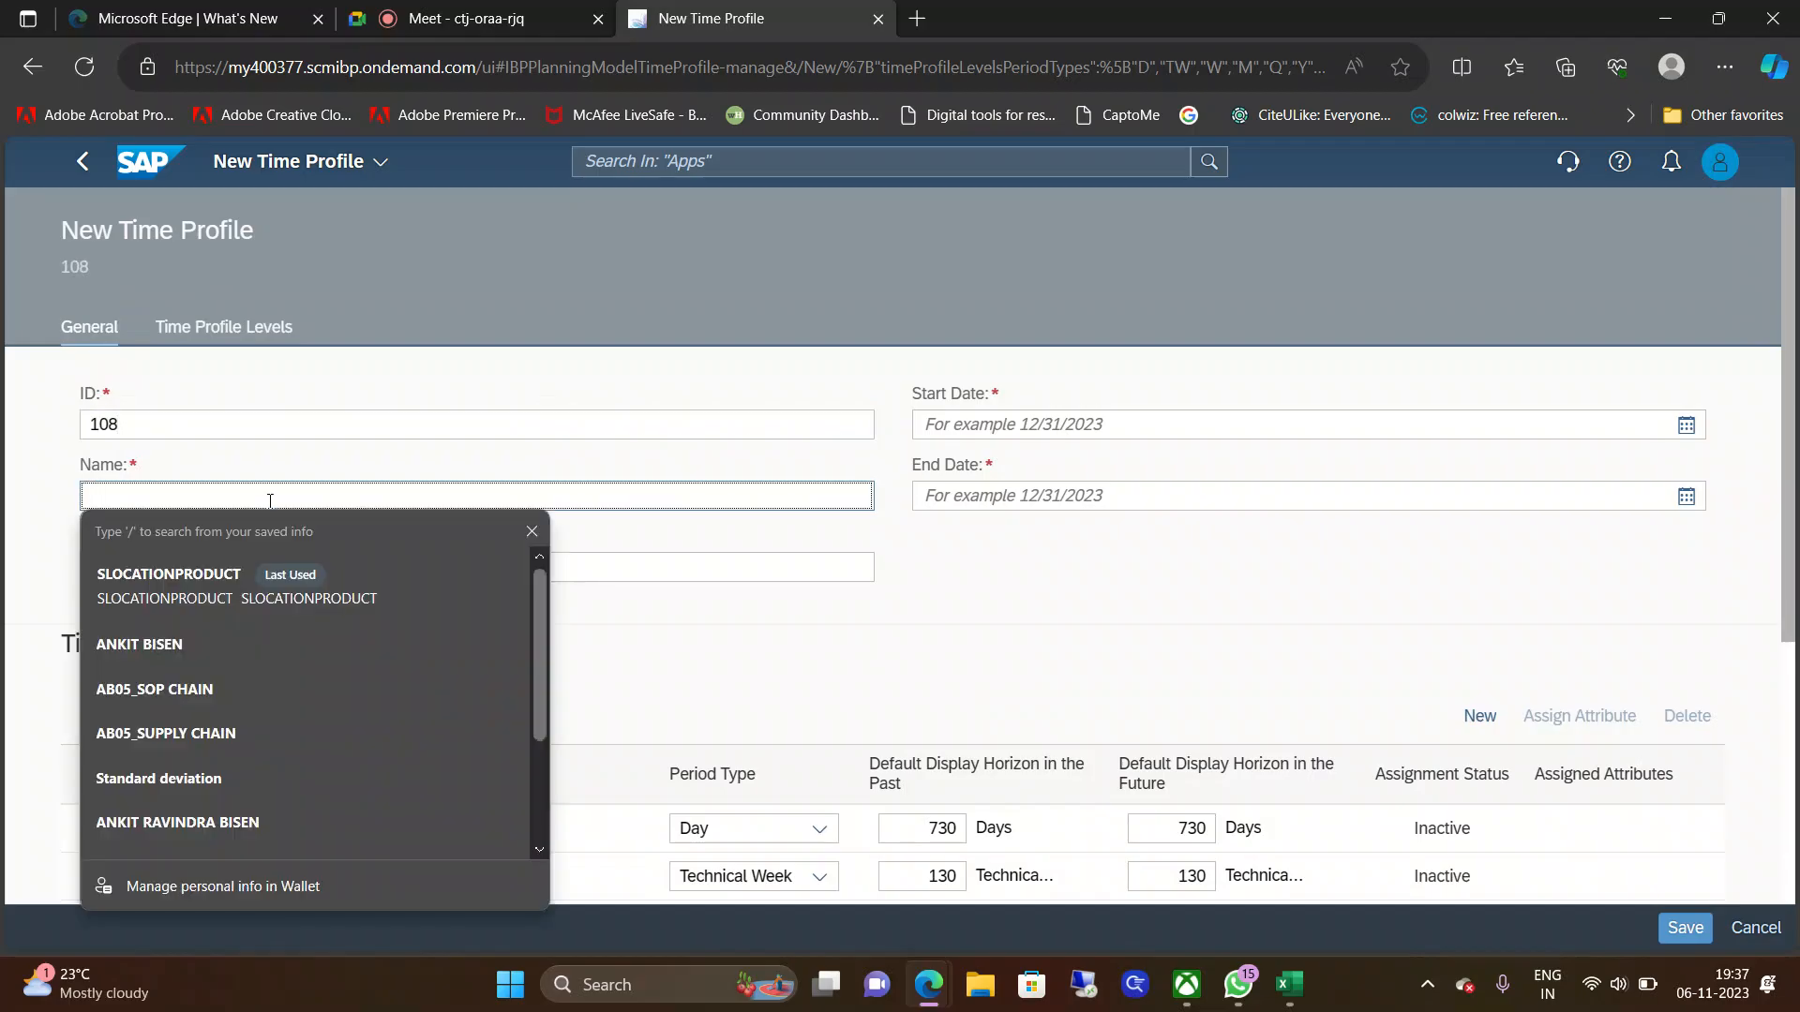
pyautogui.write('pti')
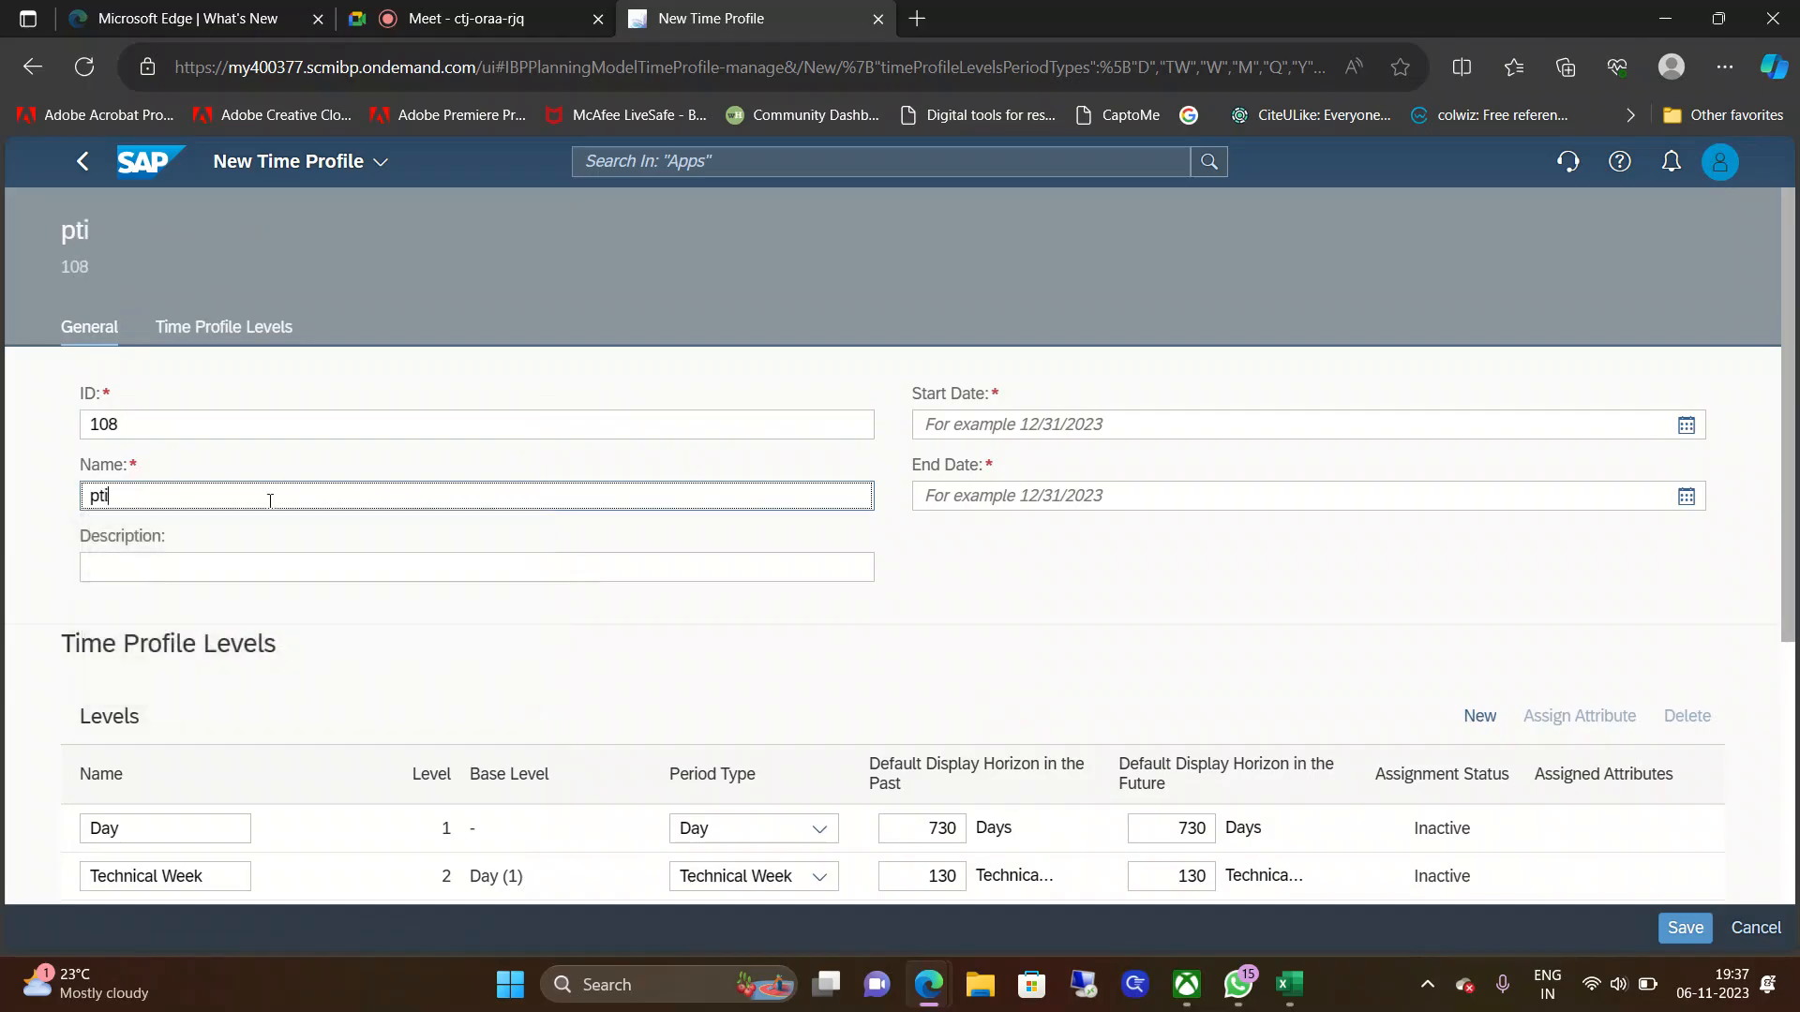
pyautogui.write('meprofile')
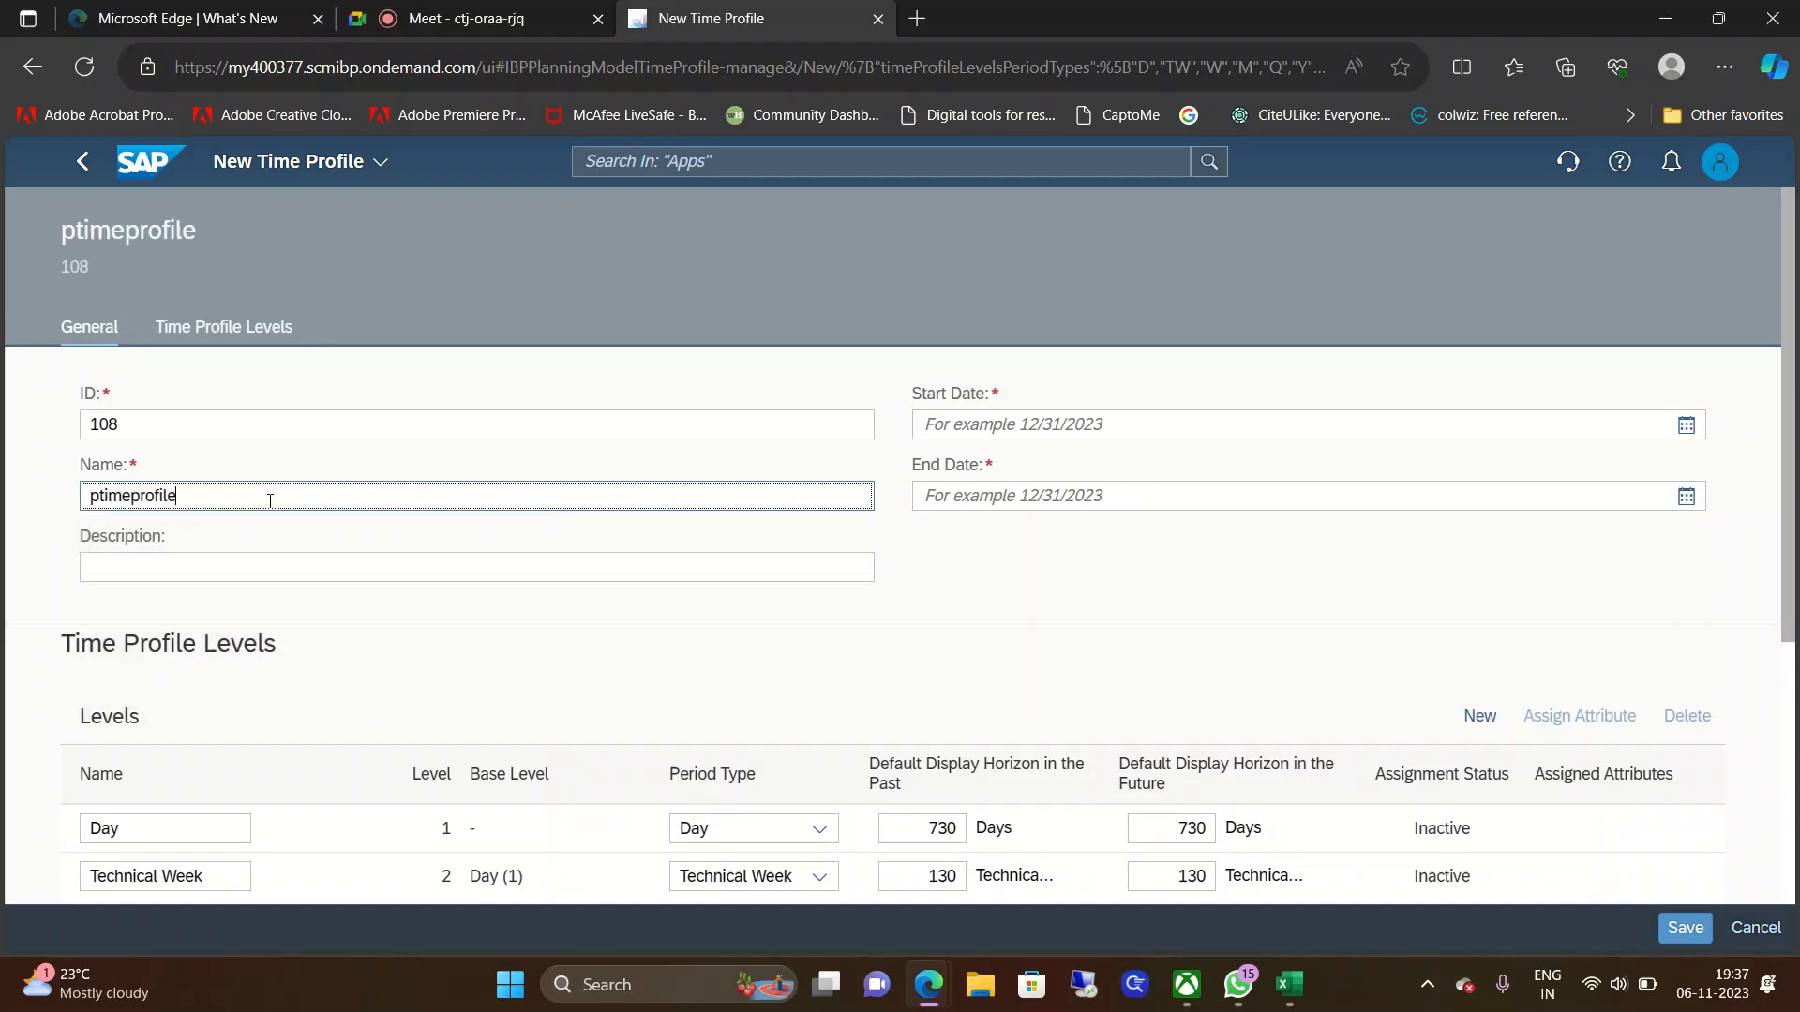
pyautogui.doubleClick(244, 503)
pyautogui.hotkey('ctrl', 'c')
pyautogui.click(234, 566)
pyautogui.hotkey('ctrl', 'v')
pyautogui.doubleClick(236, 566)
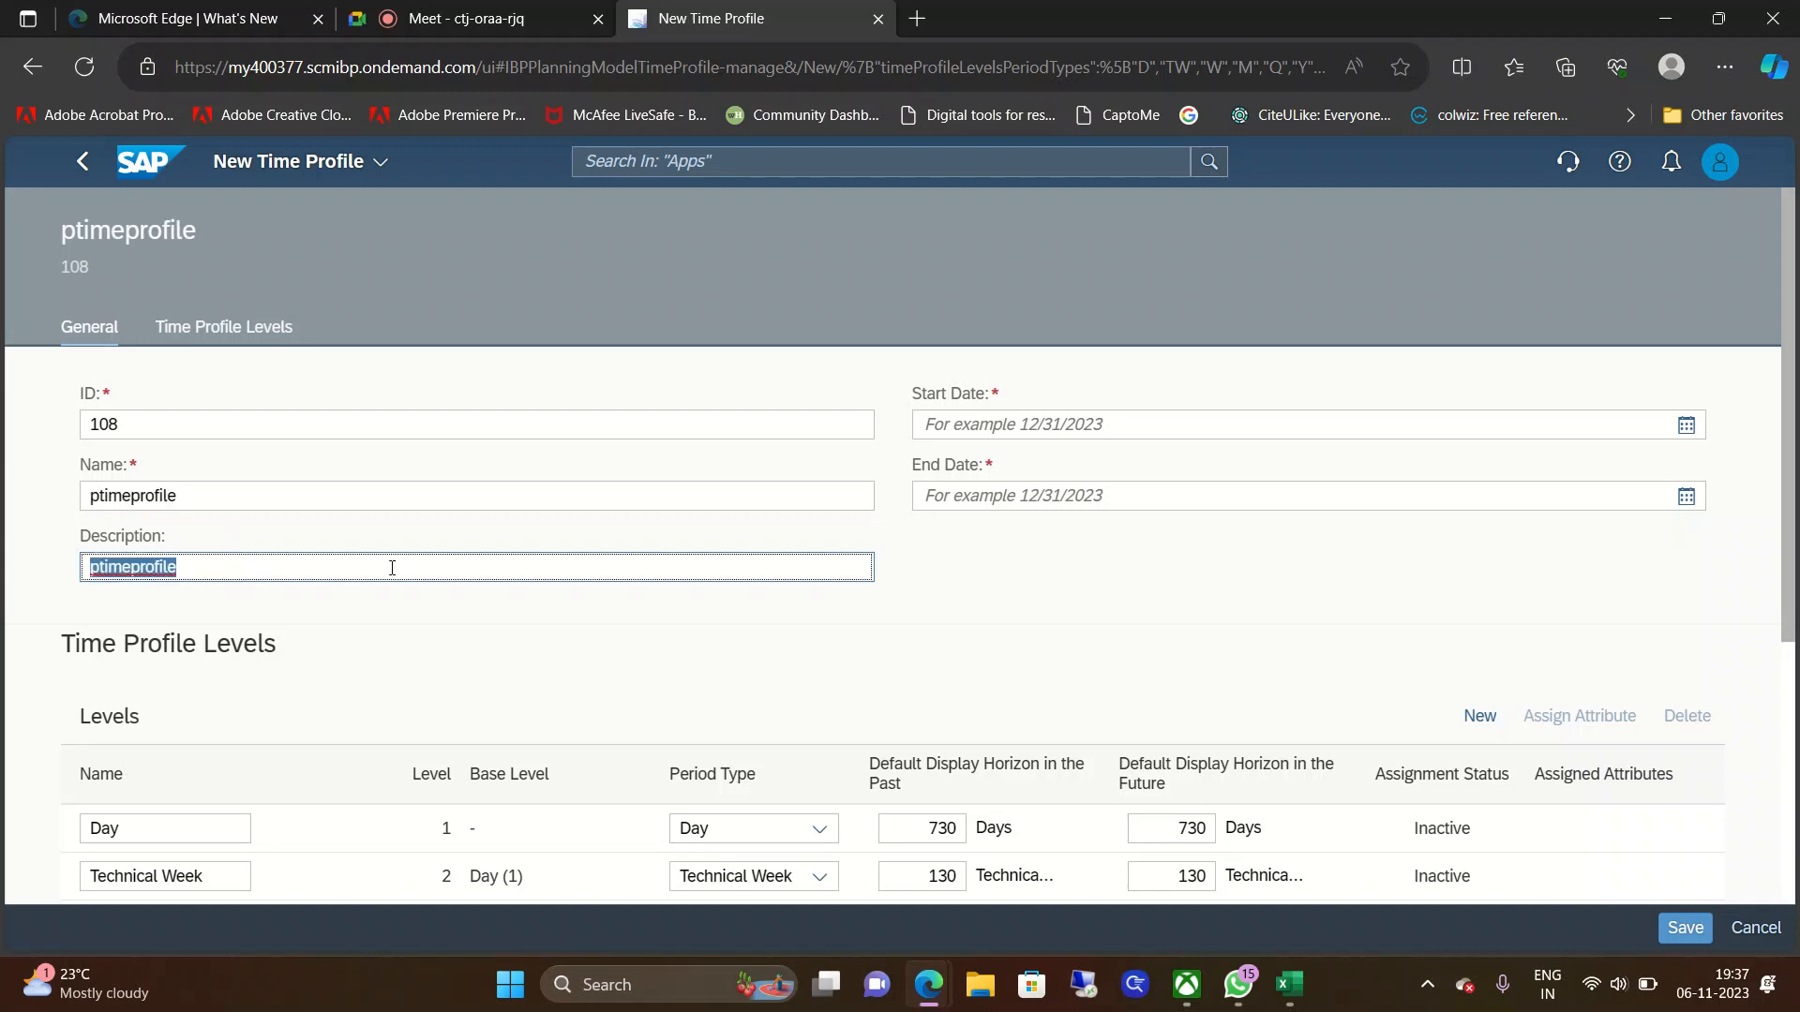
pyautogui.click(1120, 621)
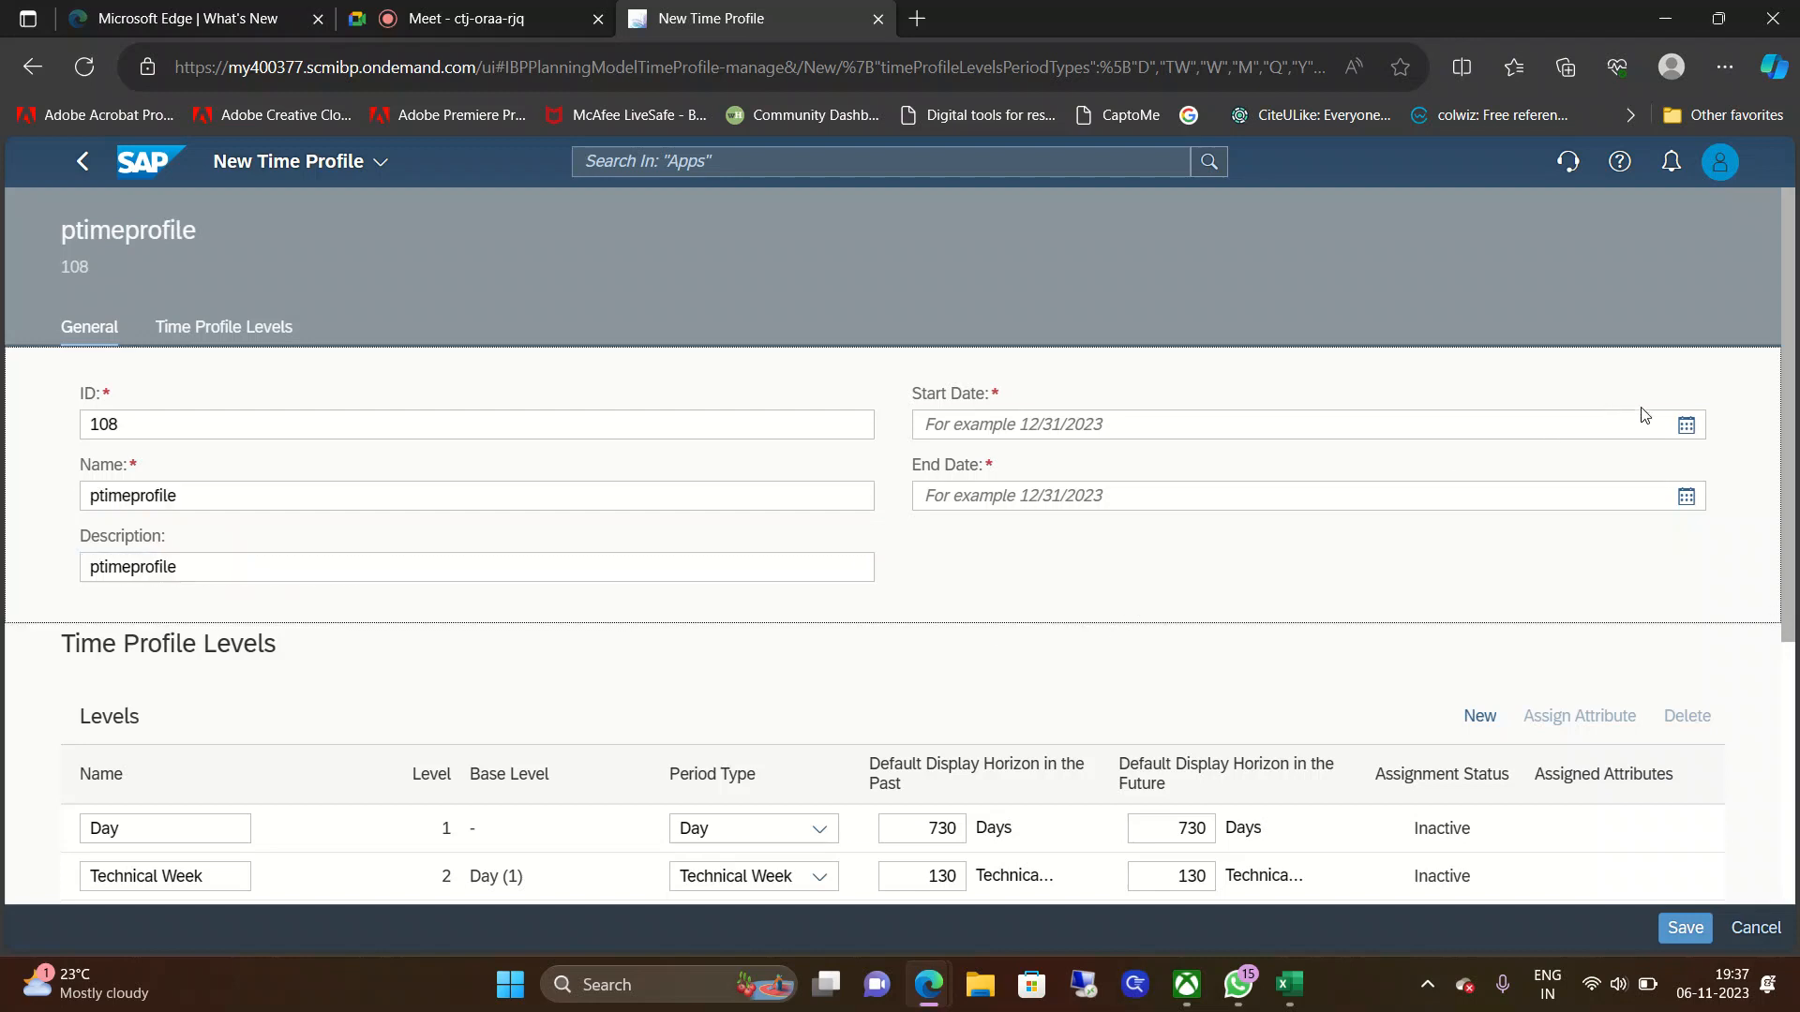
# Step: Set the time profile's start date to 01/01/2021
pyautogui.click(1683, 436)
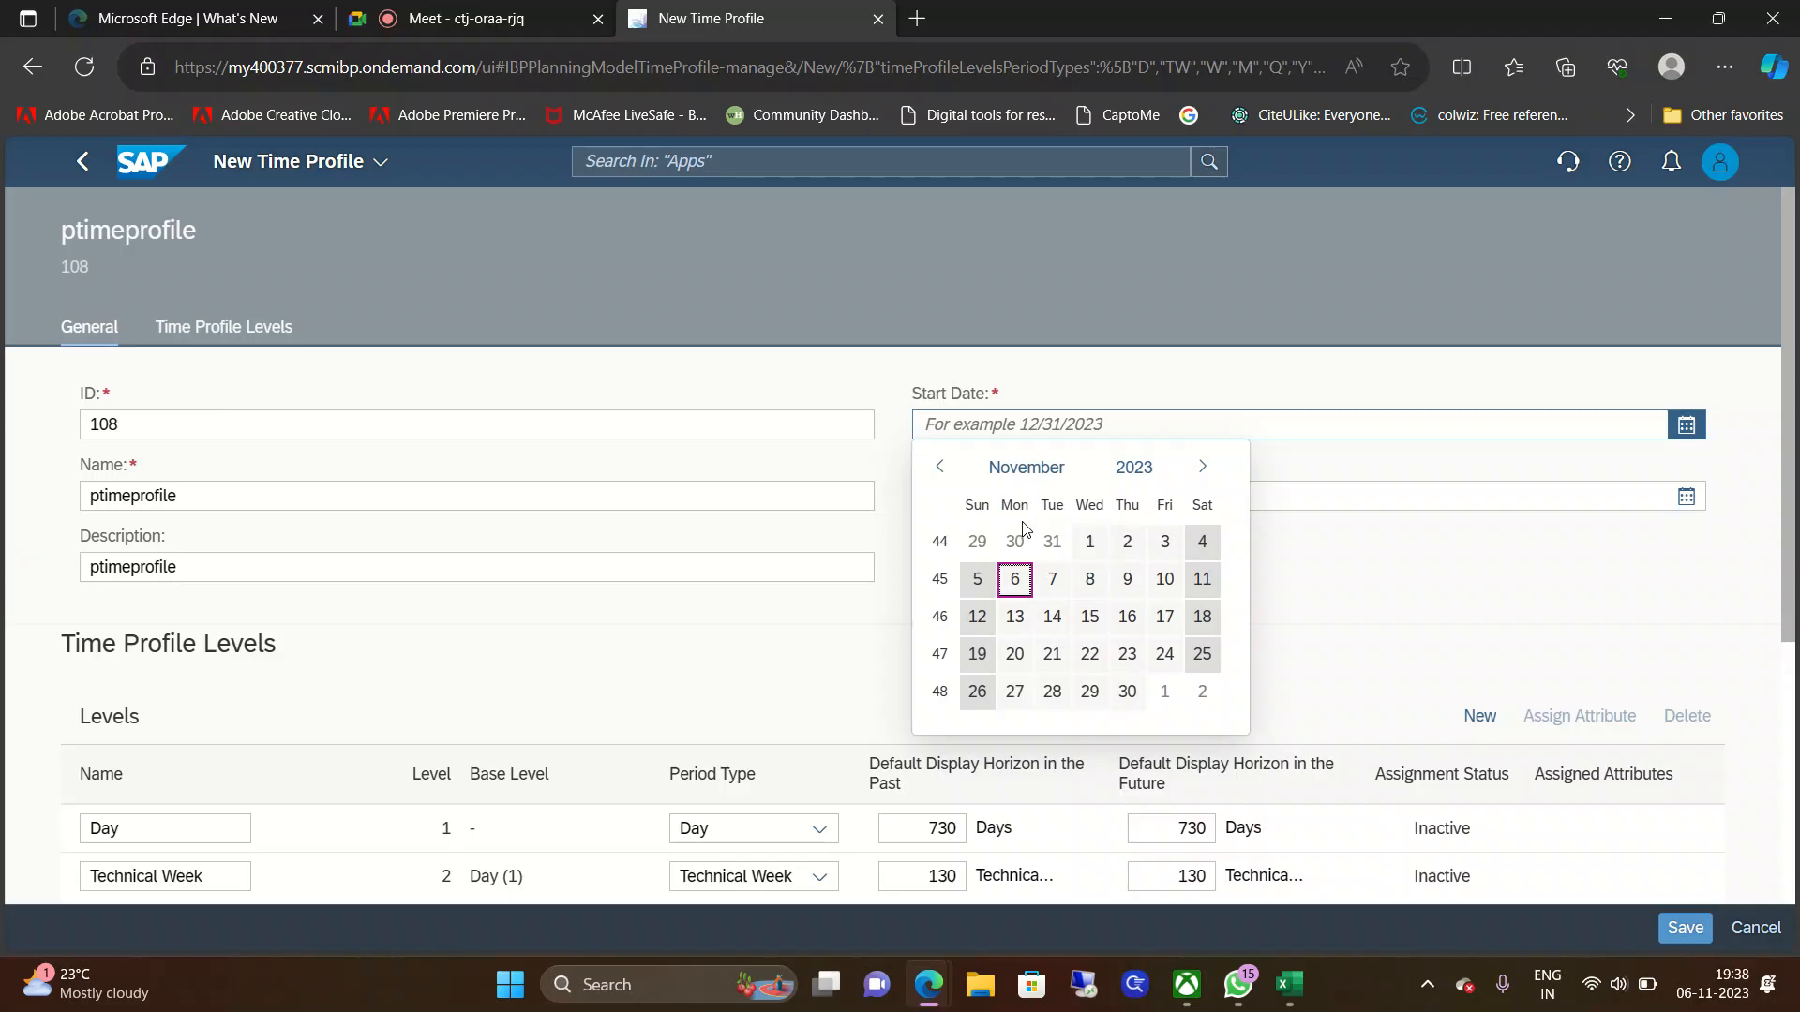
pyautogui.click(1152, 471)
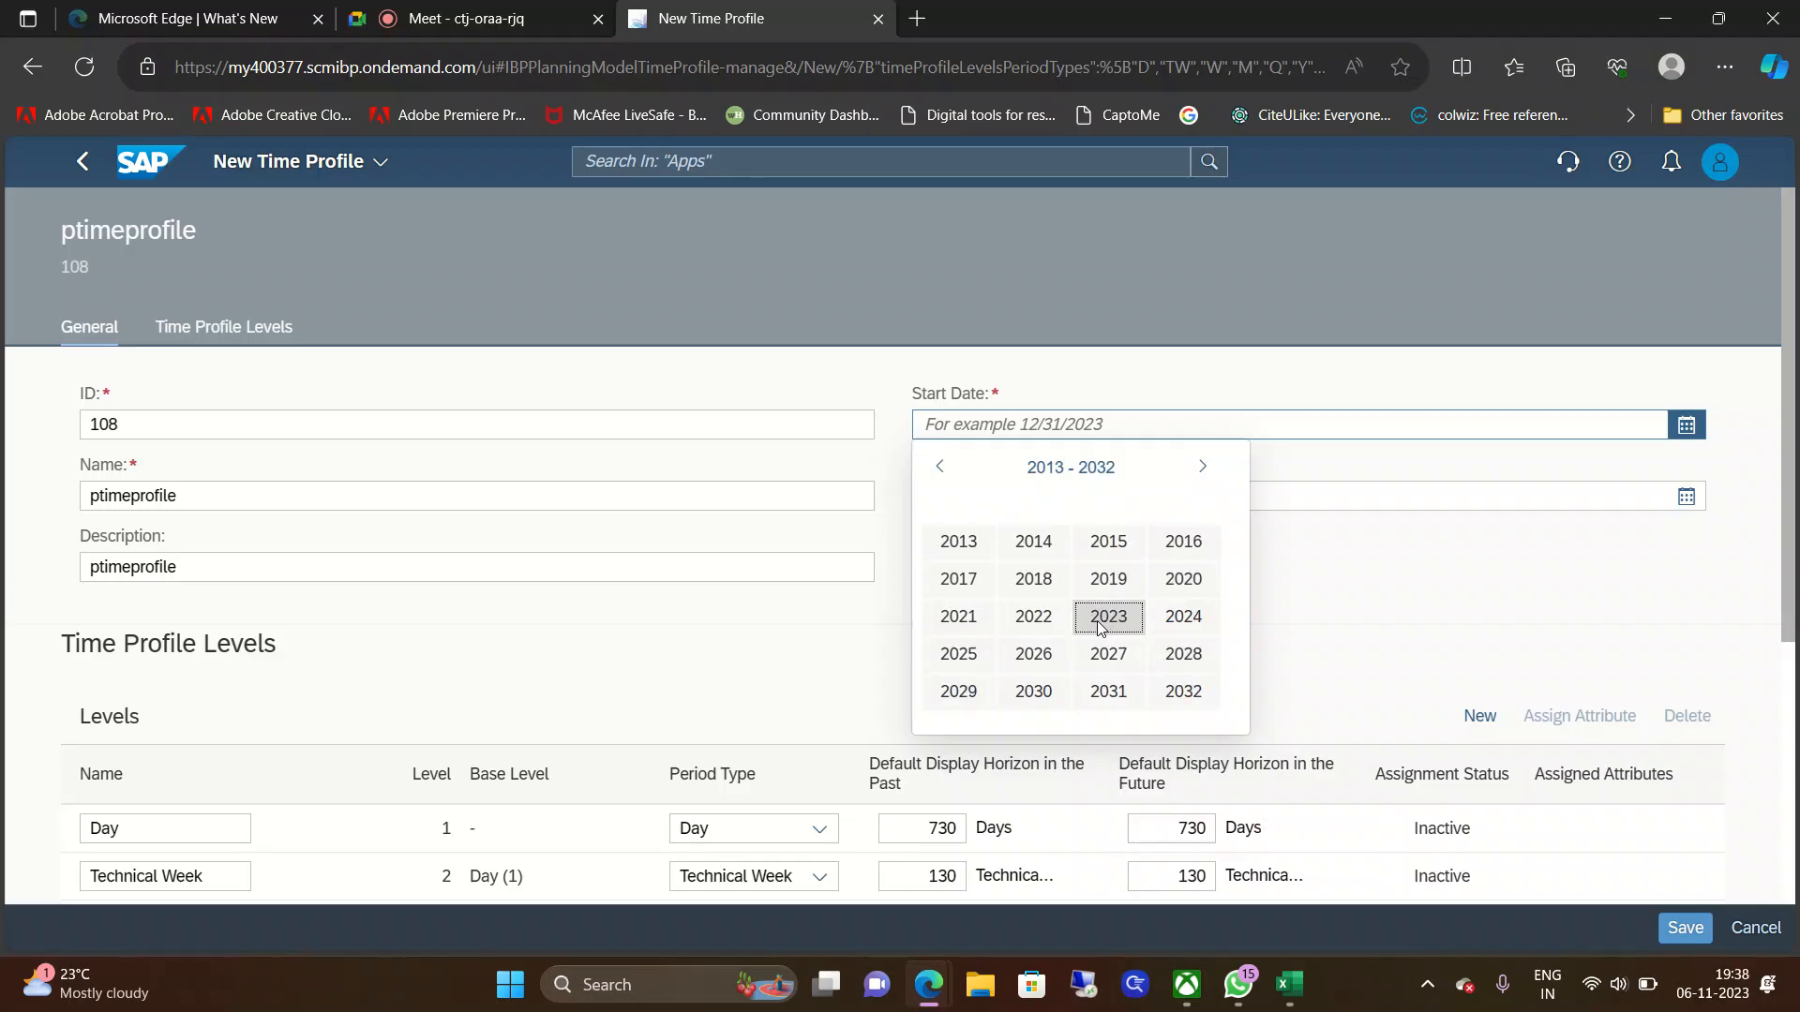
pyautogui.click(971, 626)
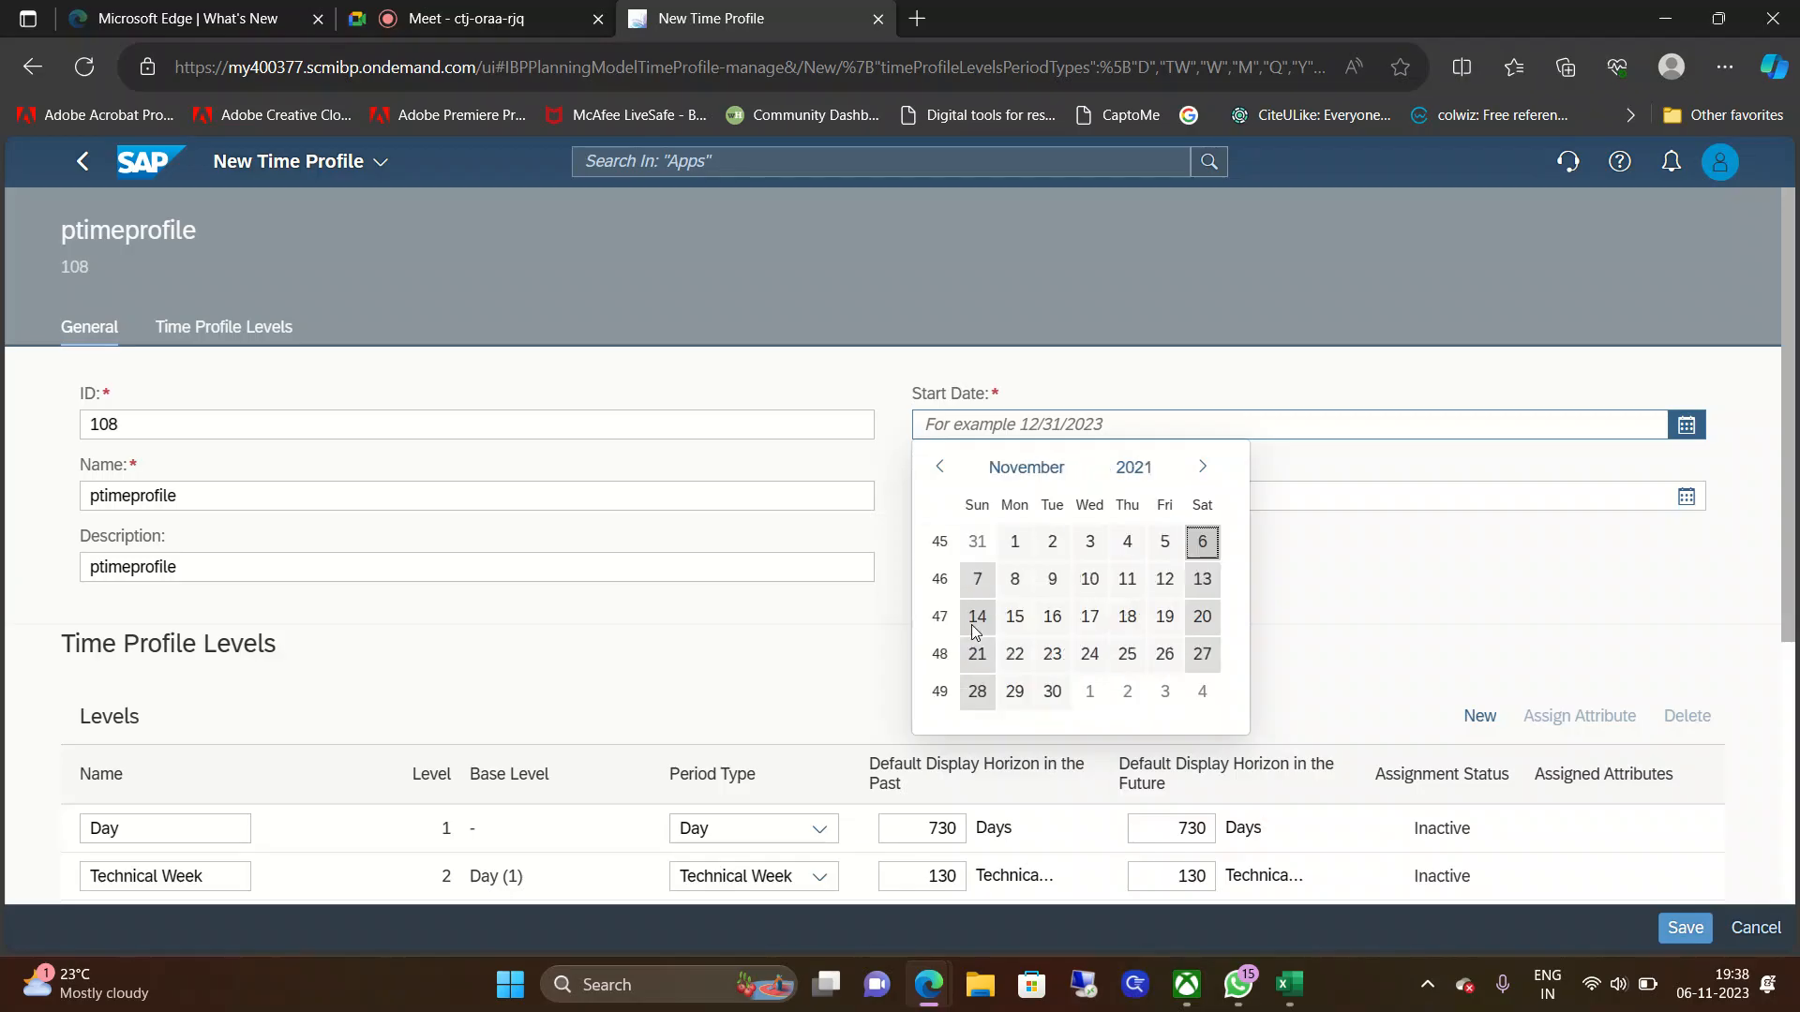
pyautogui.click(1022, 477)
pyautogui.click(975, 545)
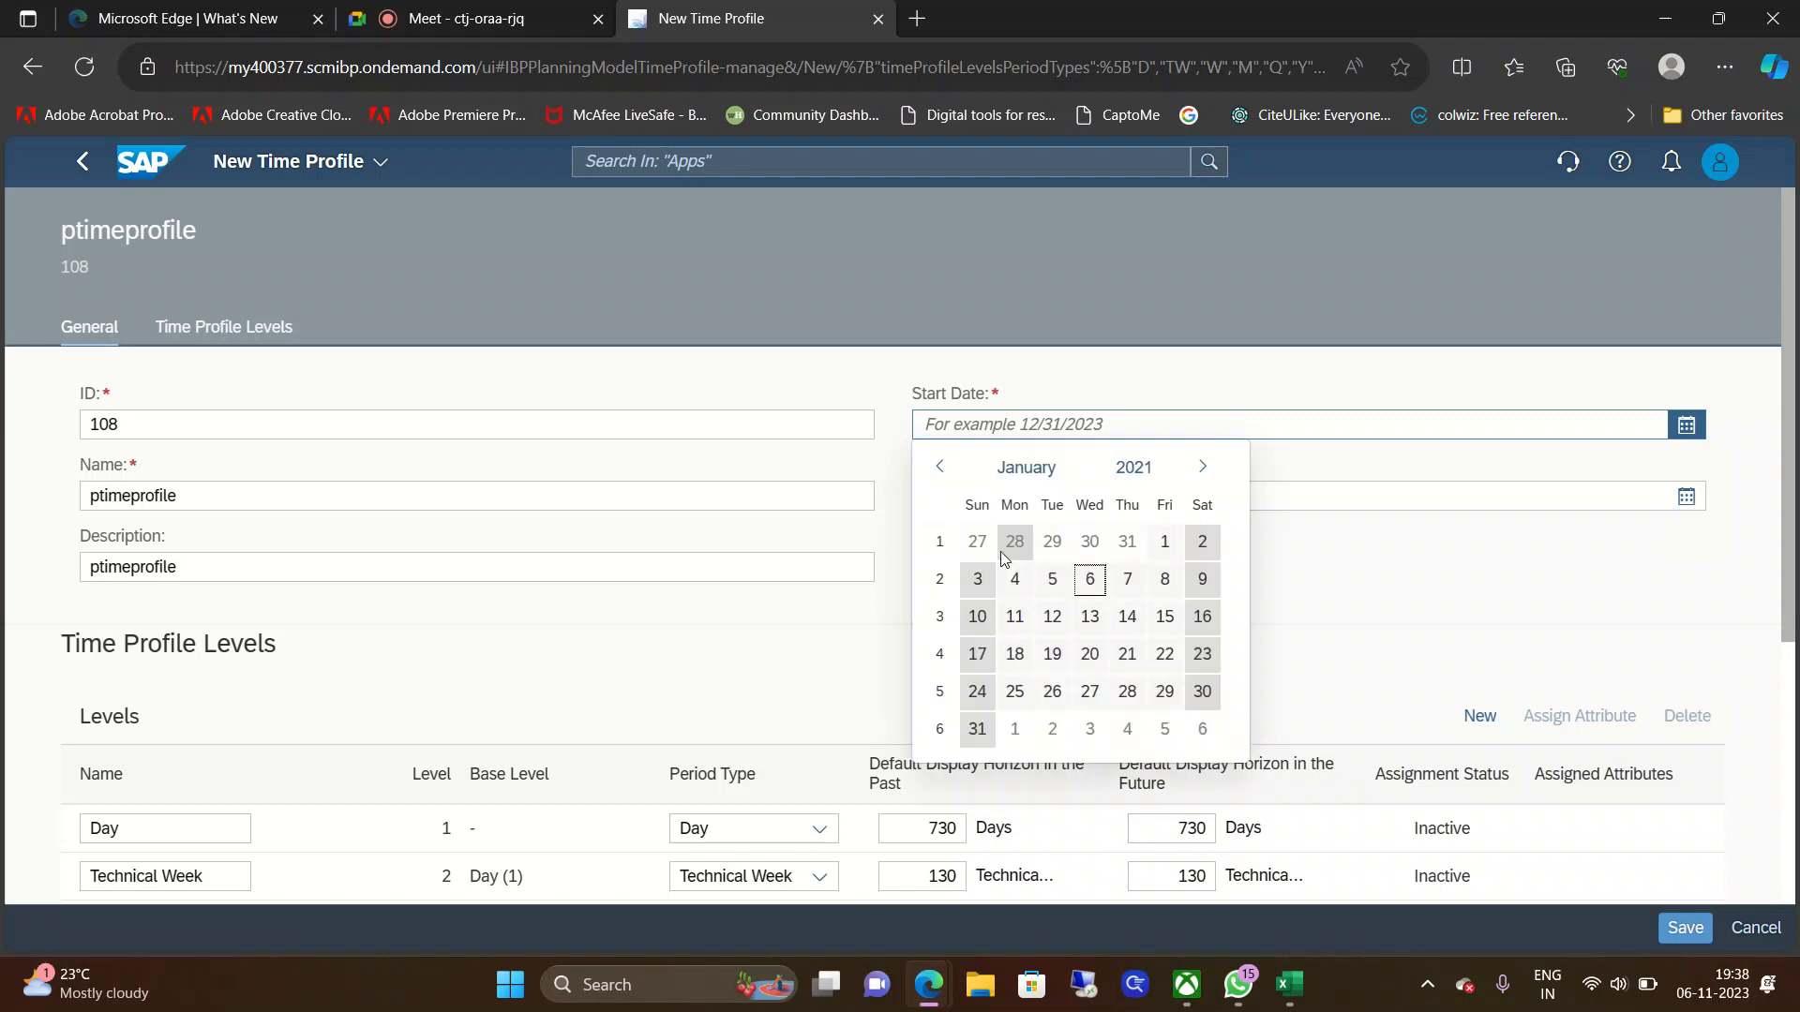
pyautogui.click(1165, 542)
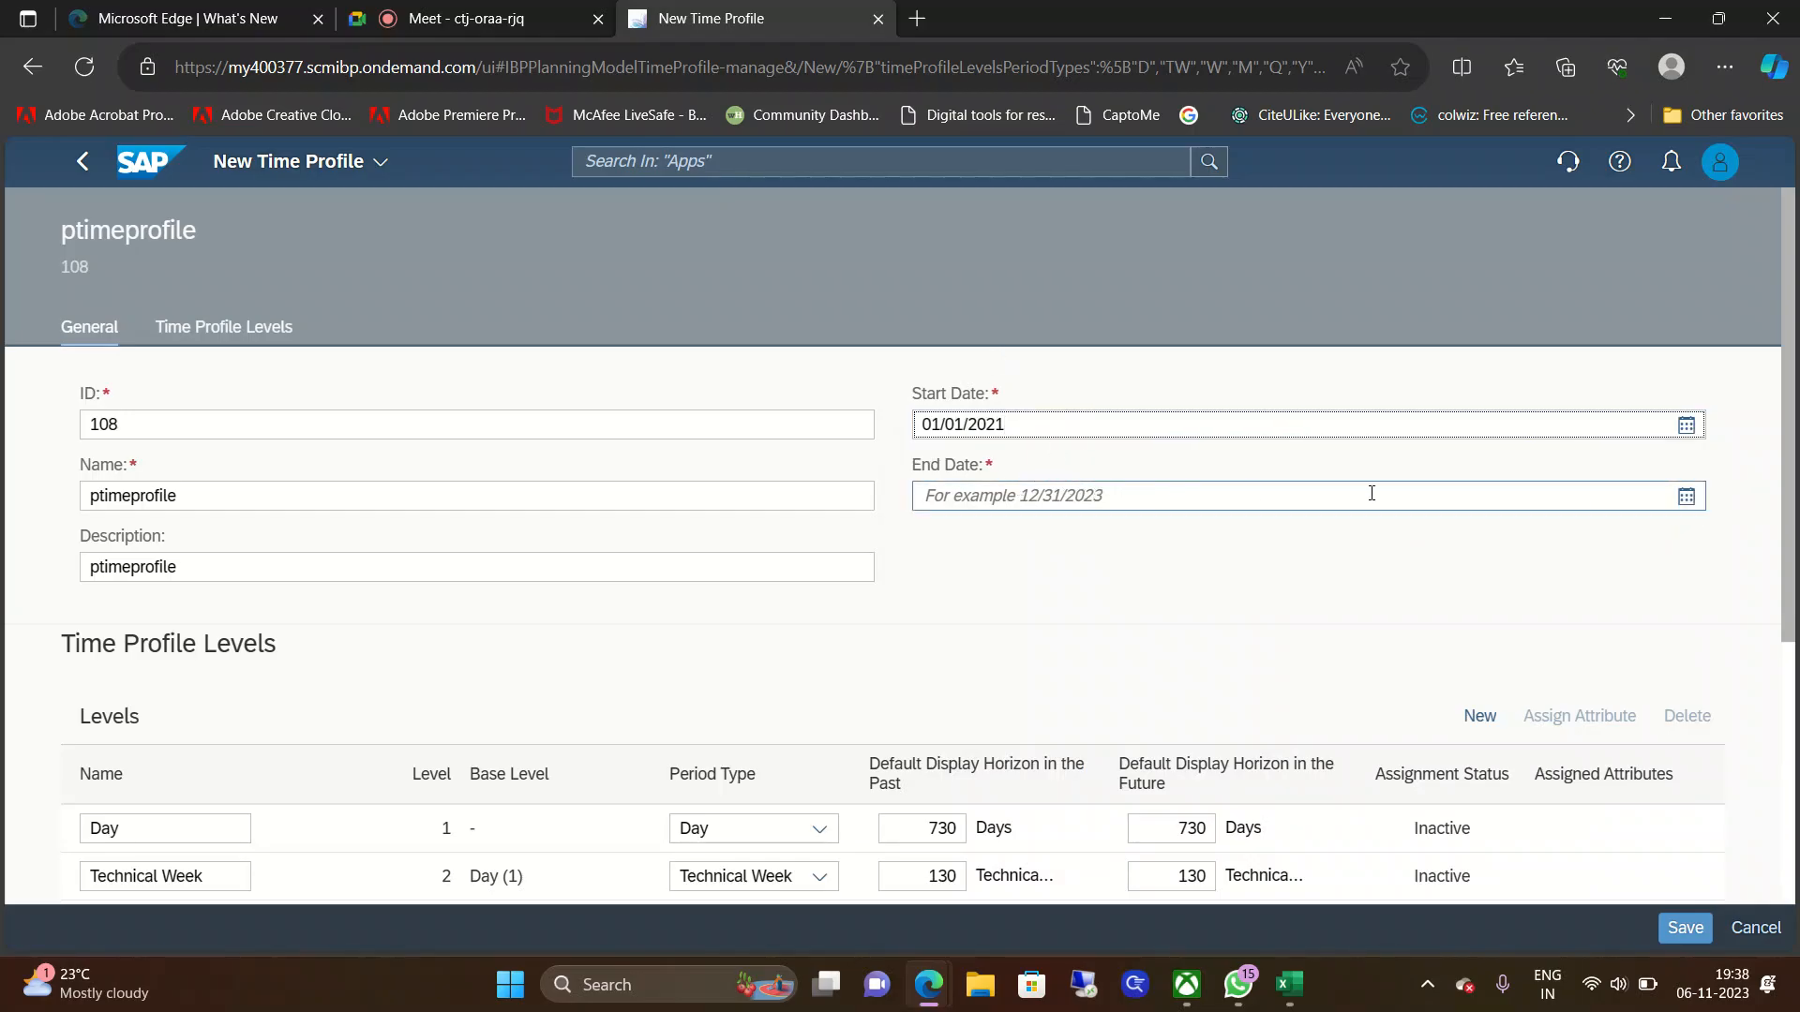
# Step: Set the time profile's end date to 01/31/2025
pyautogui.click(1686, 495)
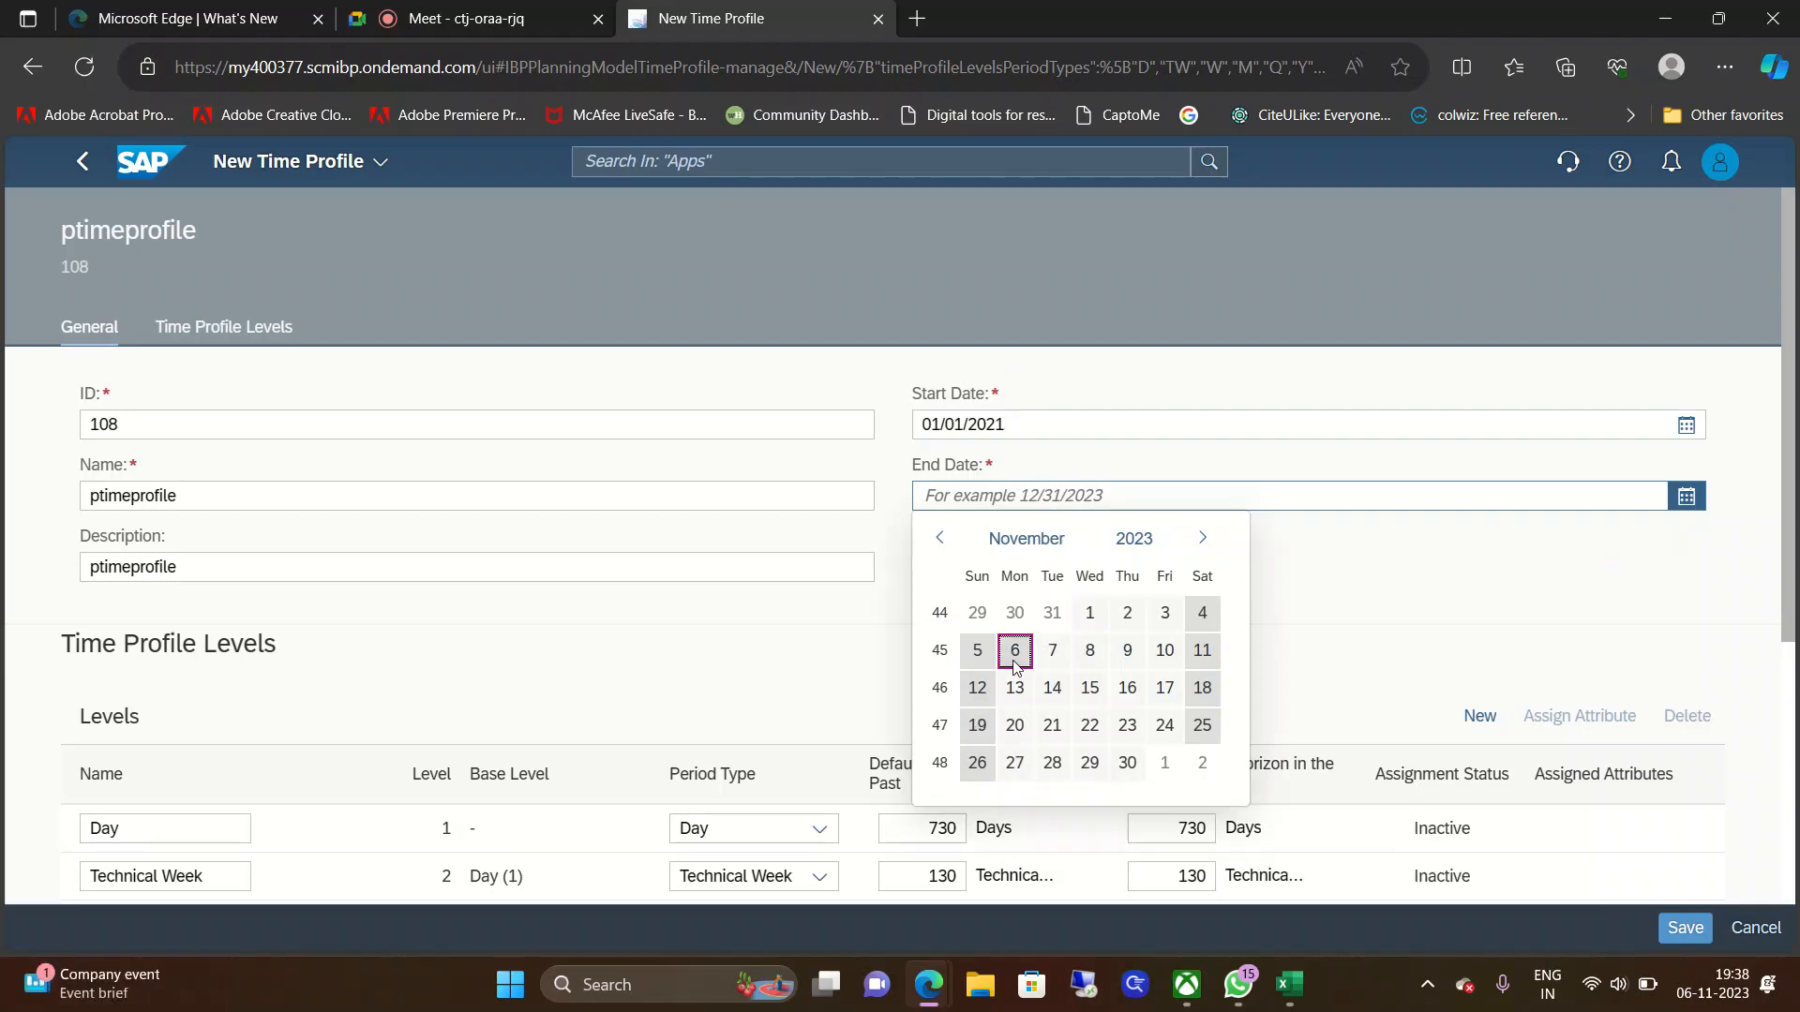
pyautogui.click(1164, 546)
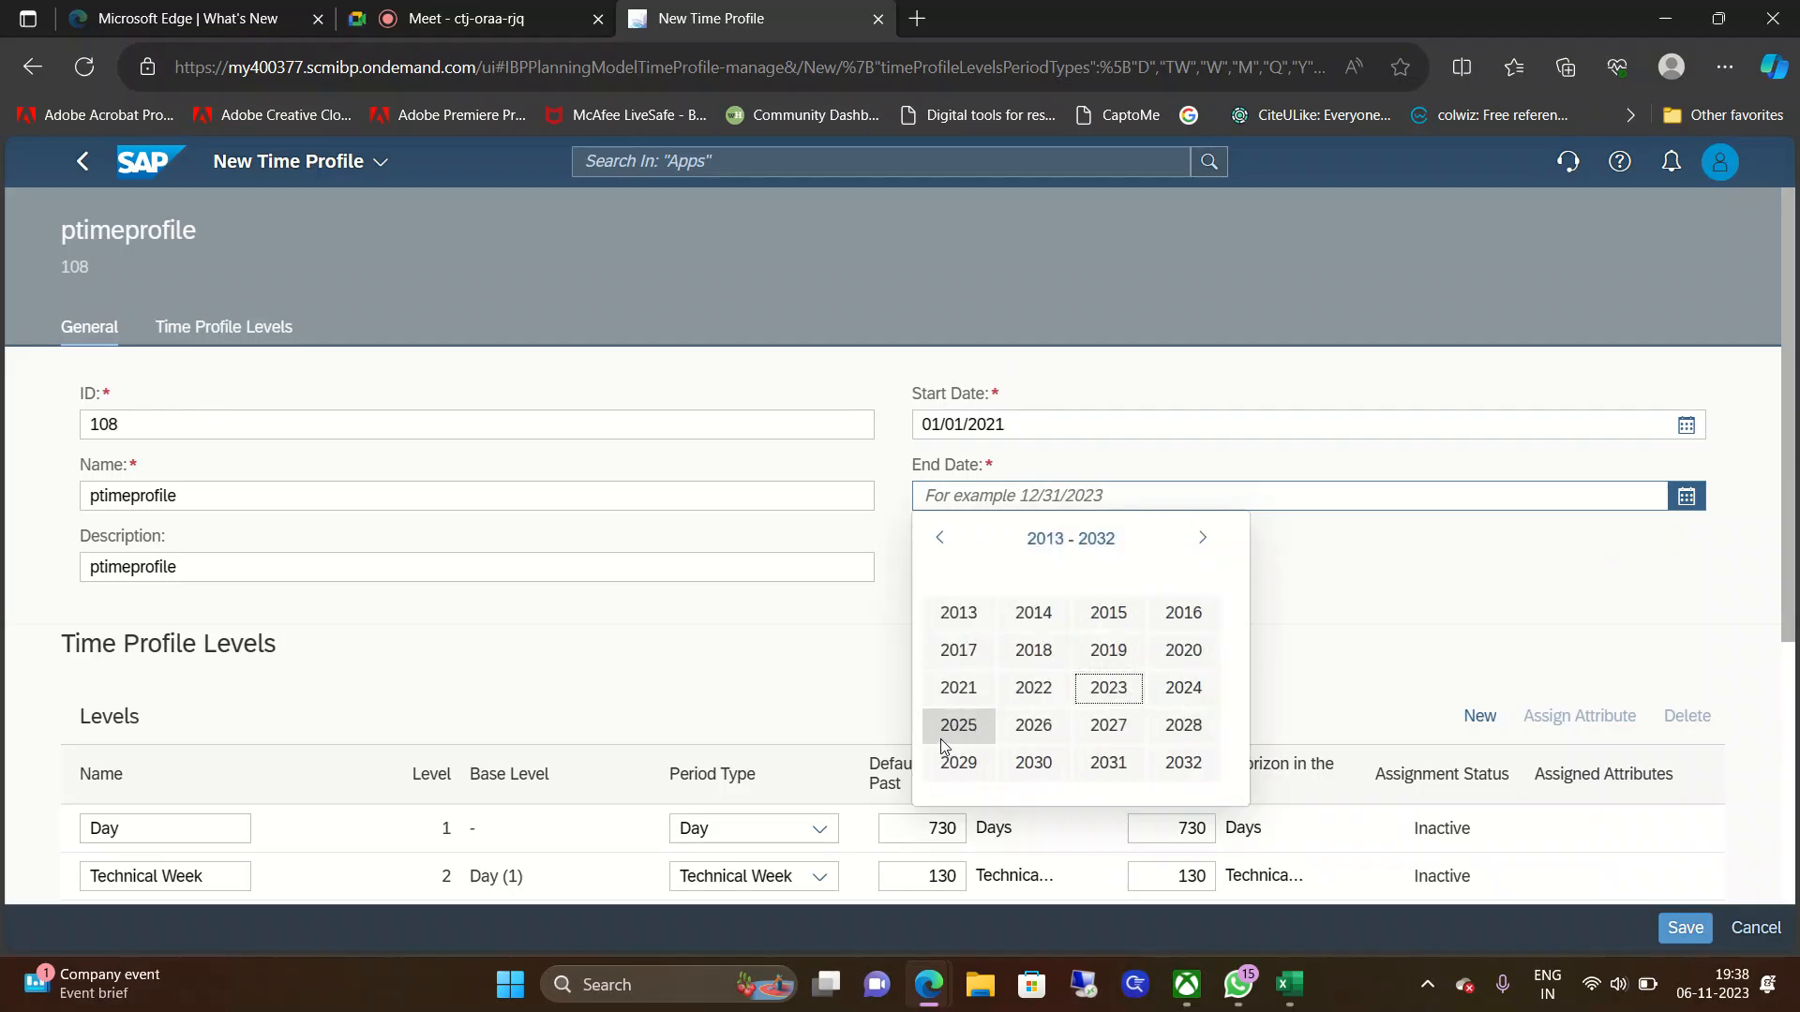
pyautogui.click(954, 737)
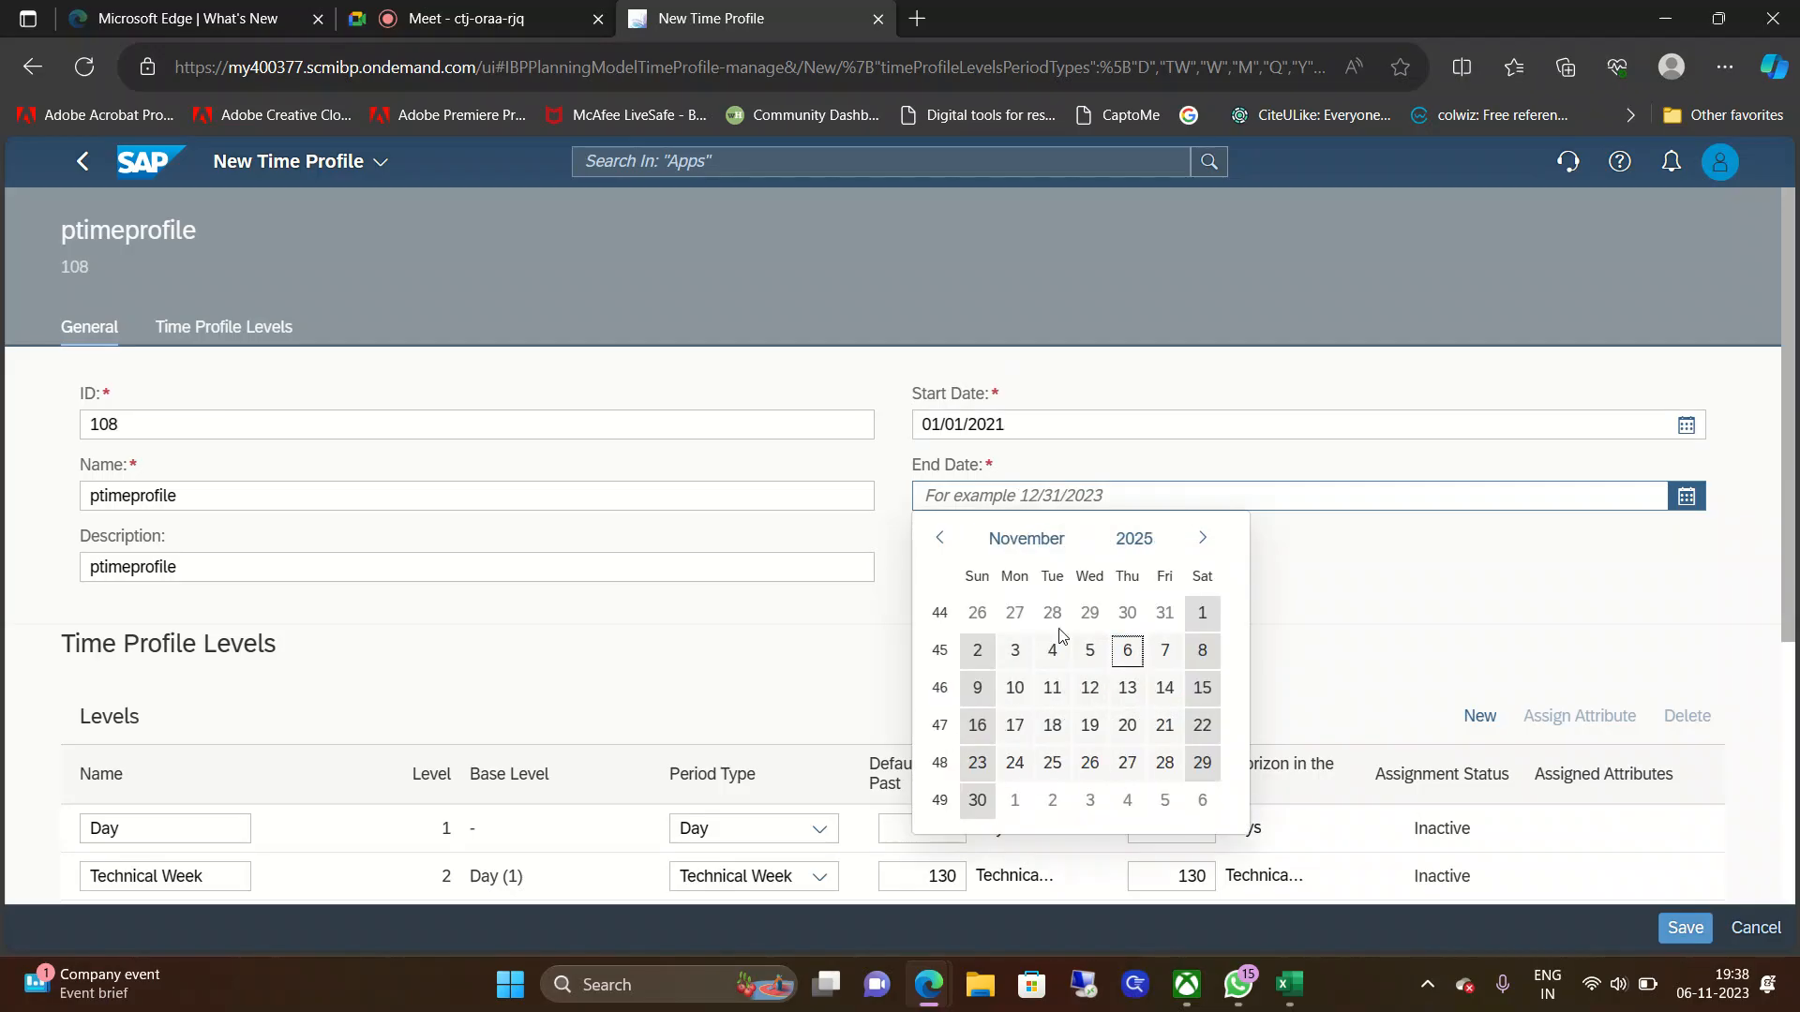
pyautogui.click(996, 548)
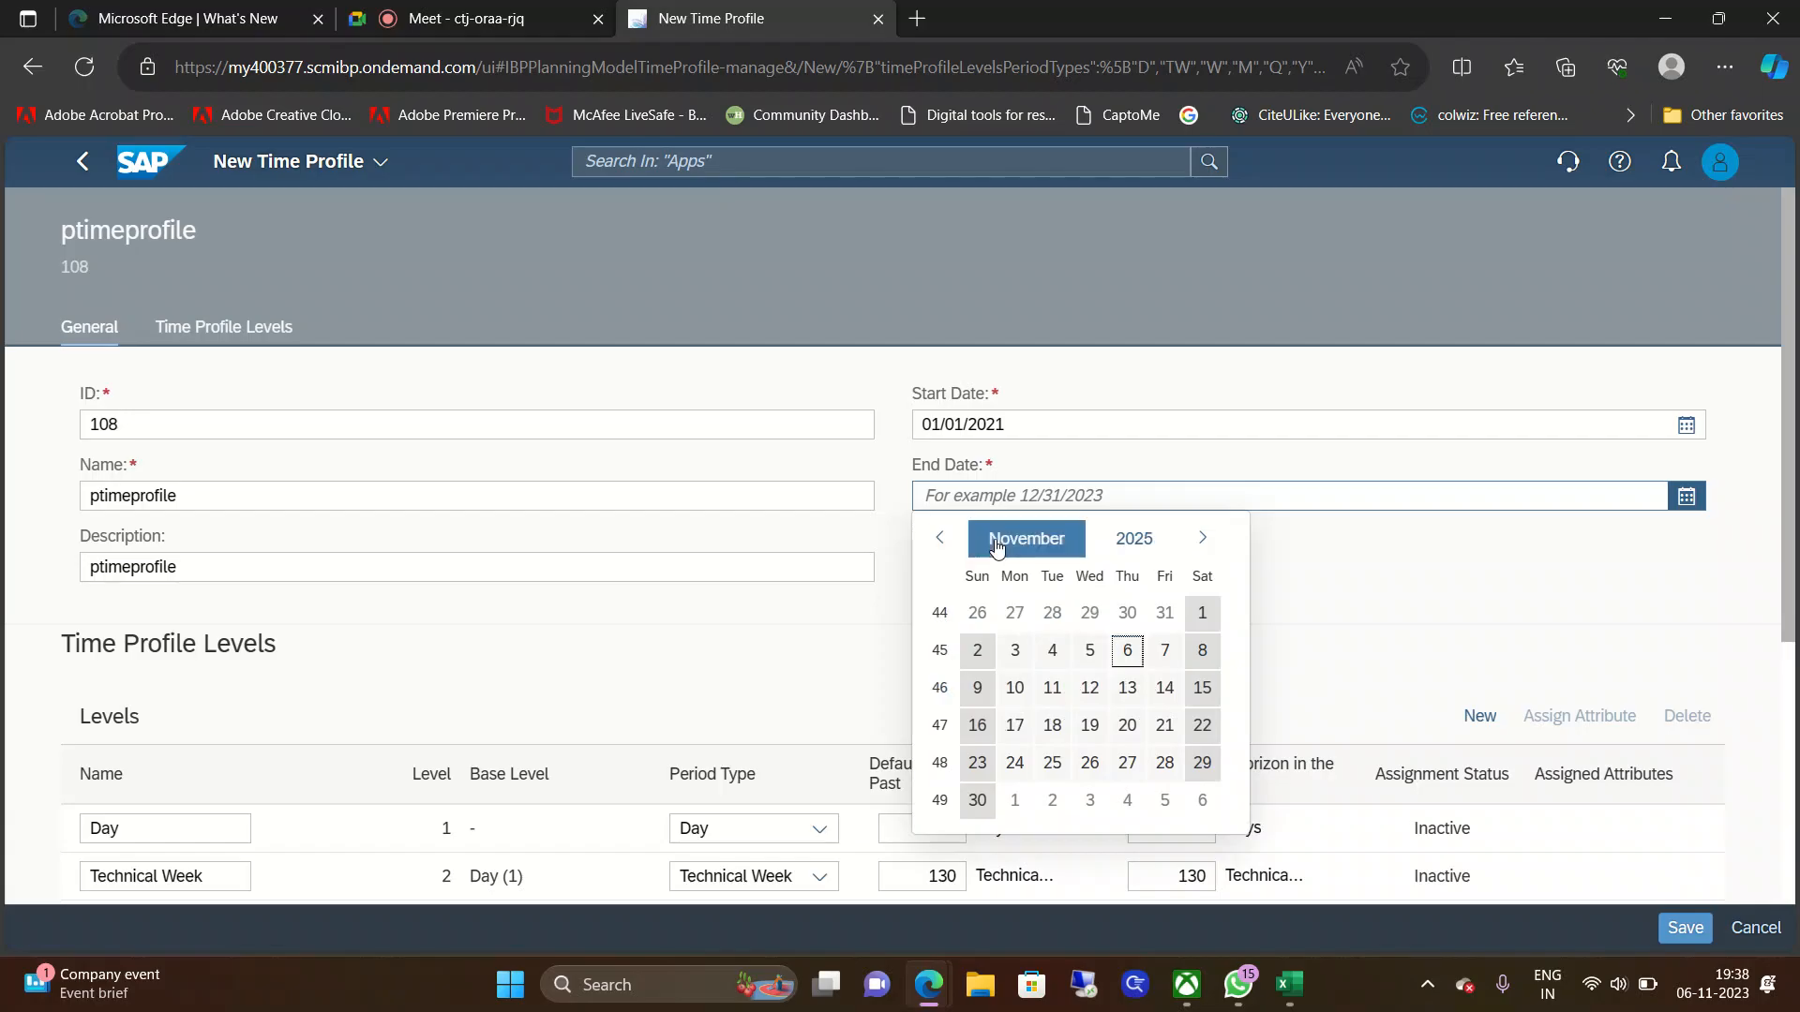
pyautogui.click(979, 614)
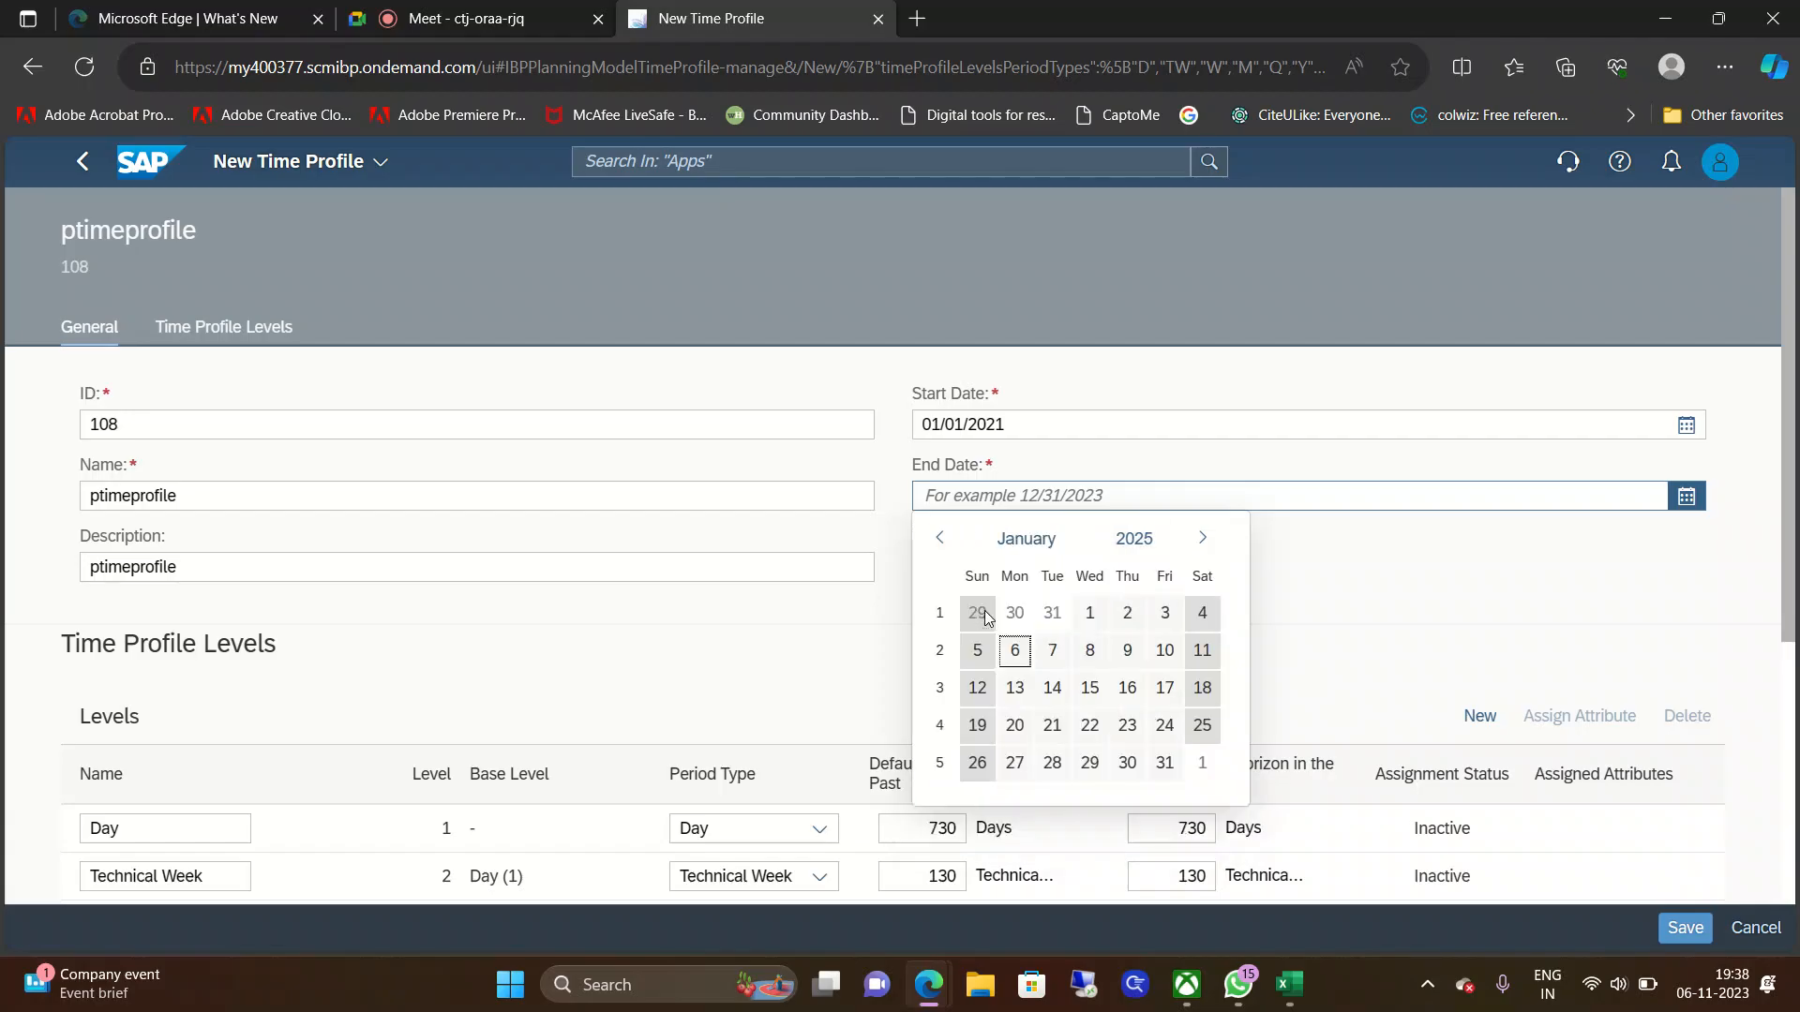
pyautogui.click(1166, 761)
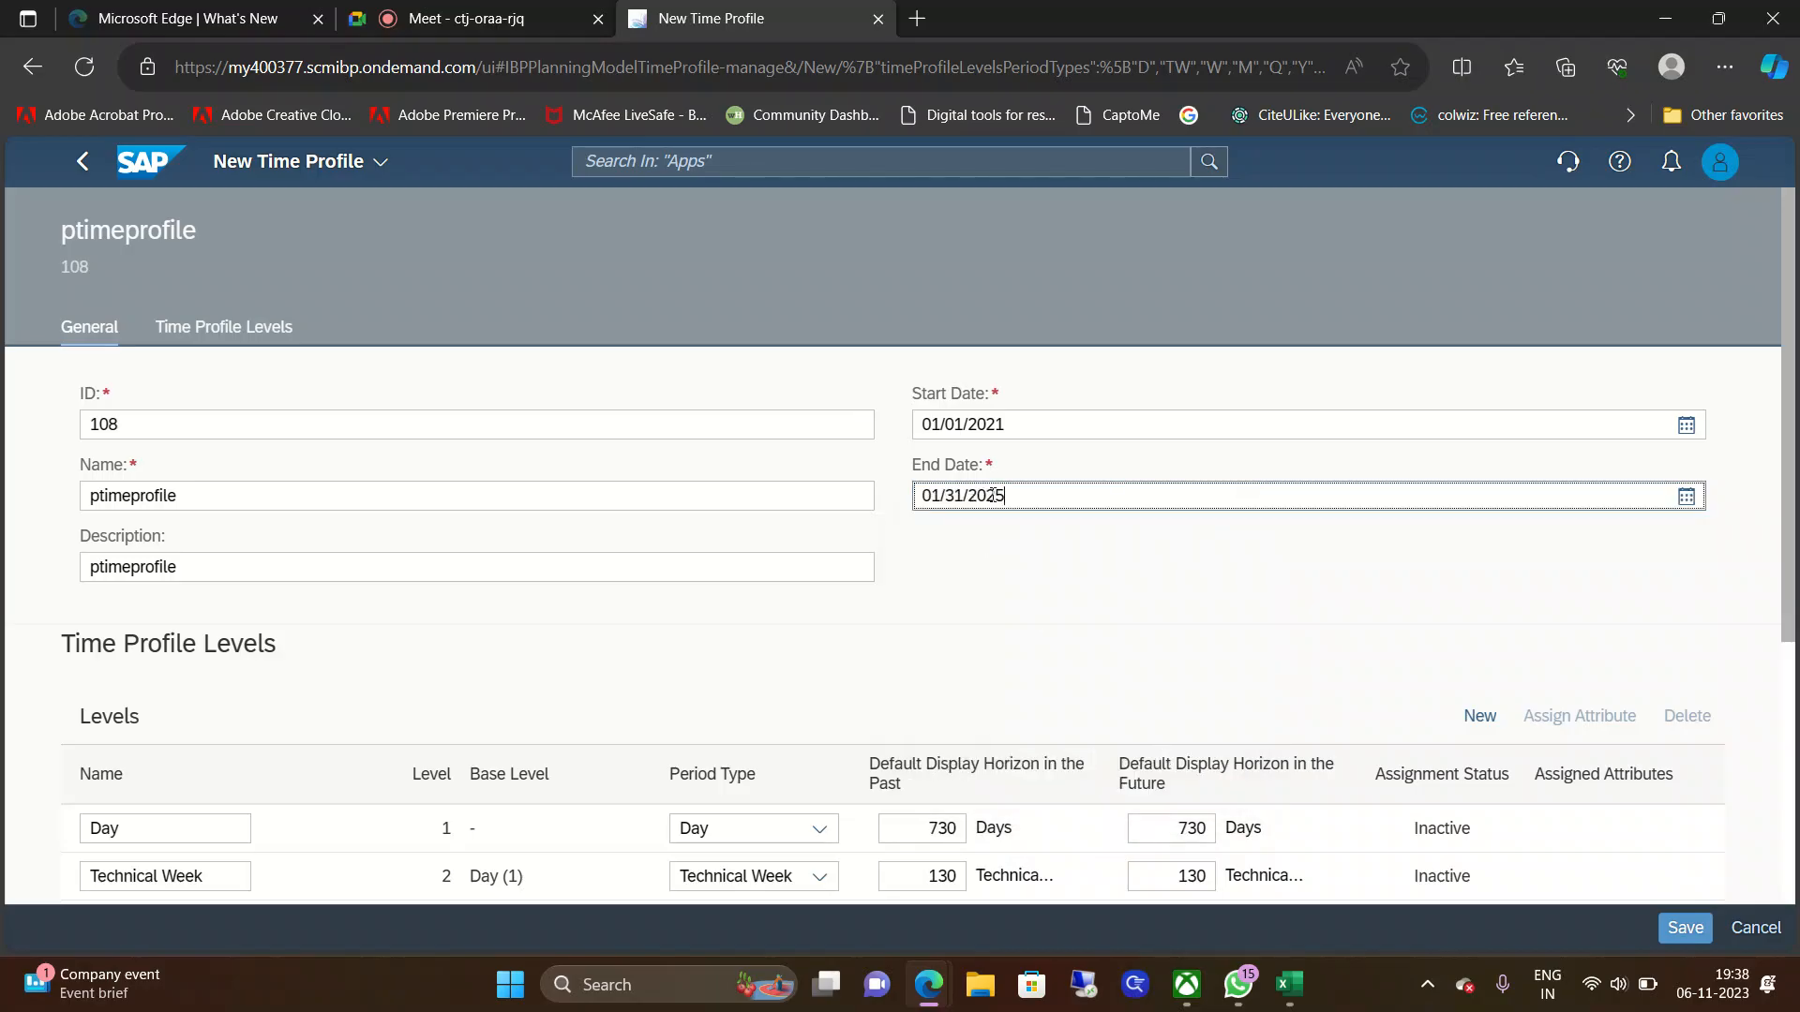
pyautogui.click(1052, 546)
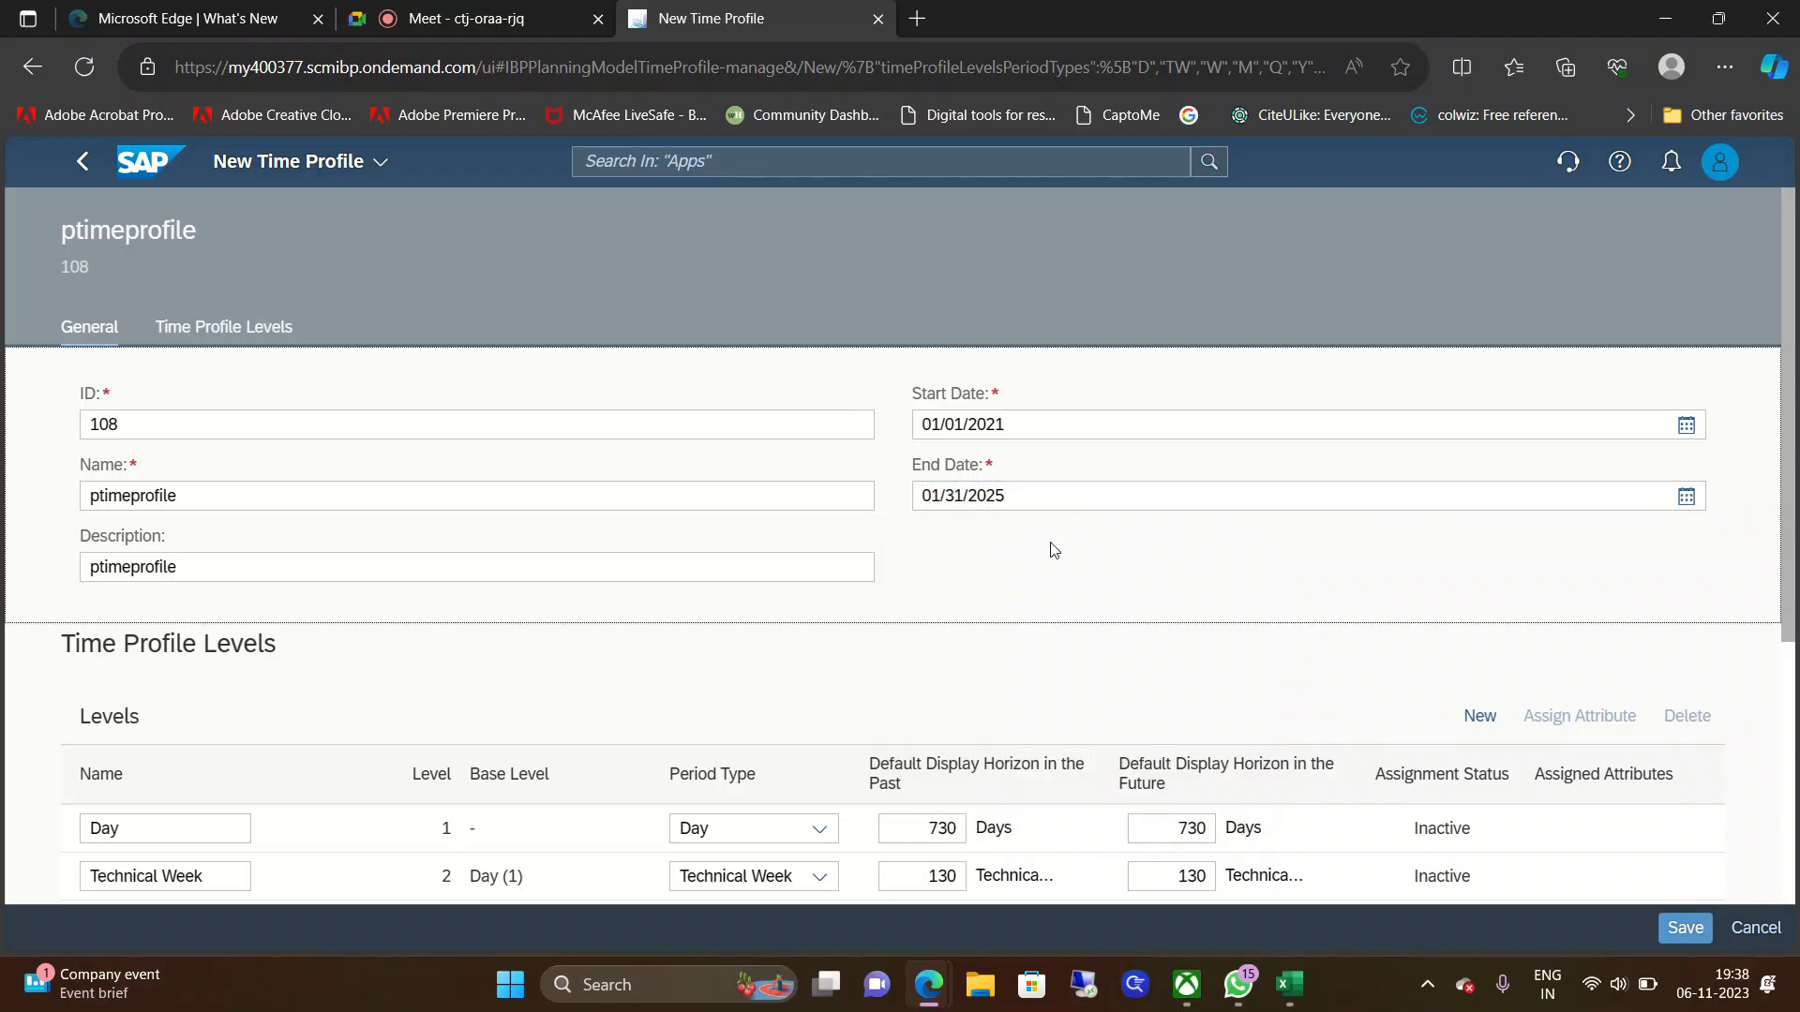
# Step: Set the default display horizon in the past to 1 for the Year level and 4 for the Quarter level
pyautogui.moveTo(1798, 451); pyautogui.dragTo(1796, 634)
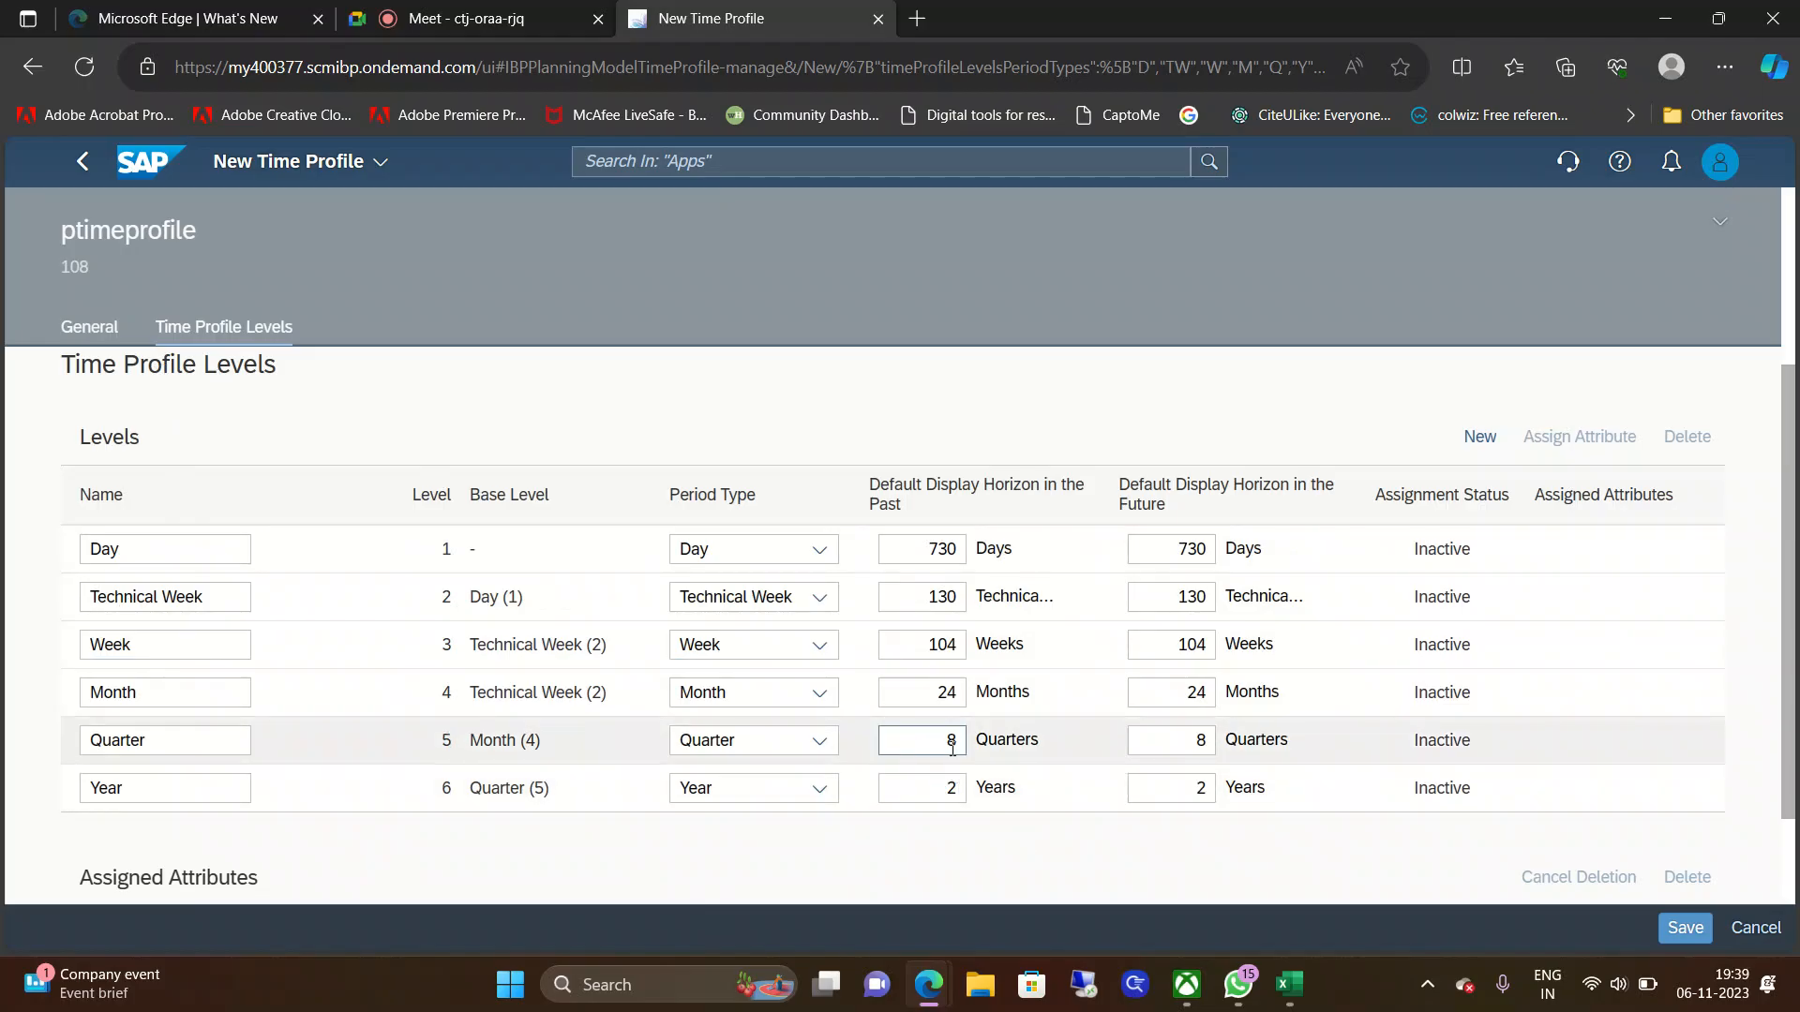
pyautogui.click(962, 788)
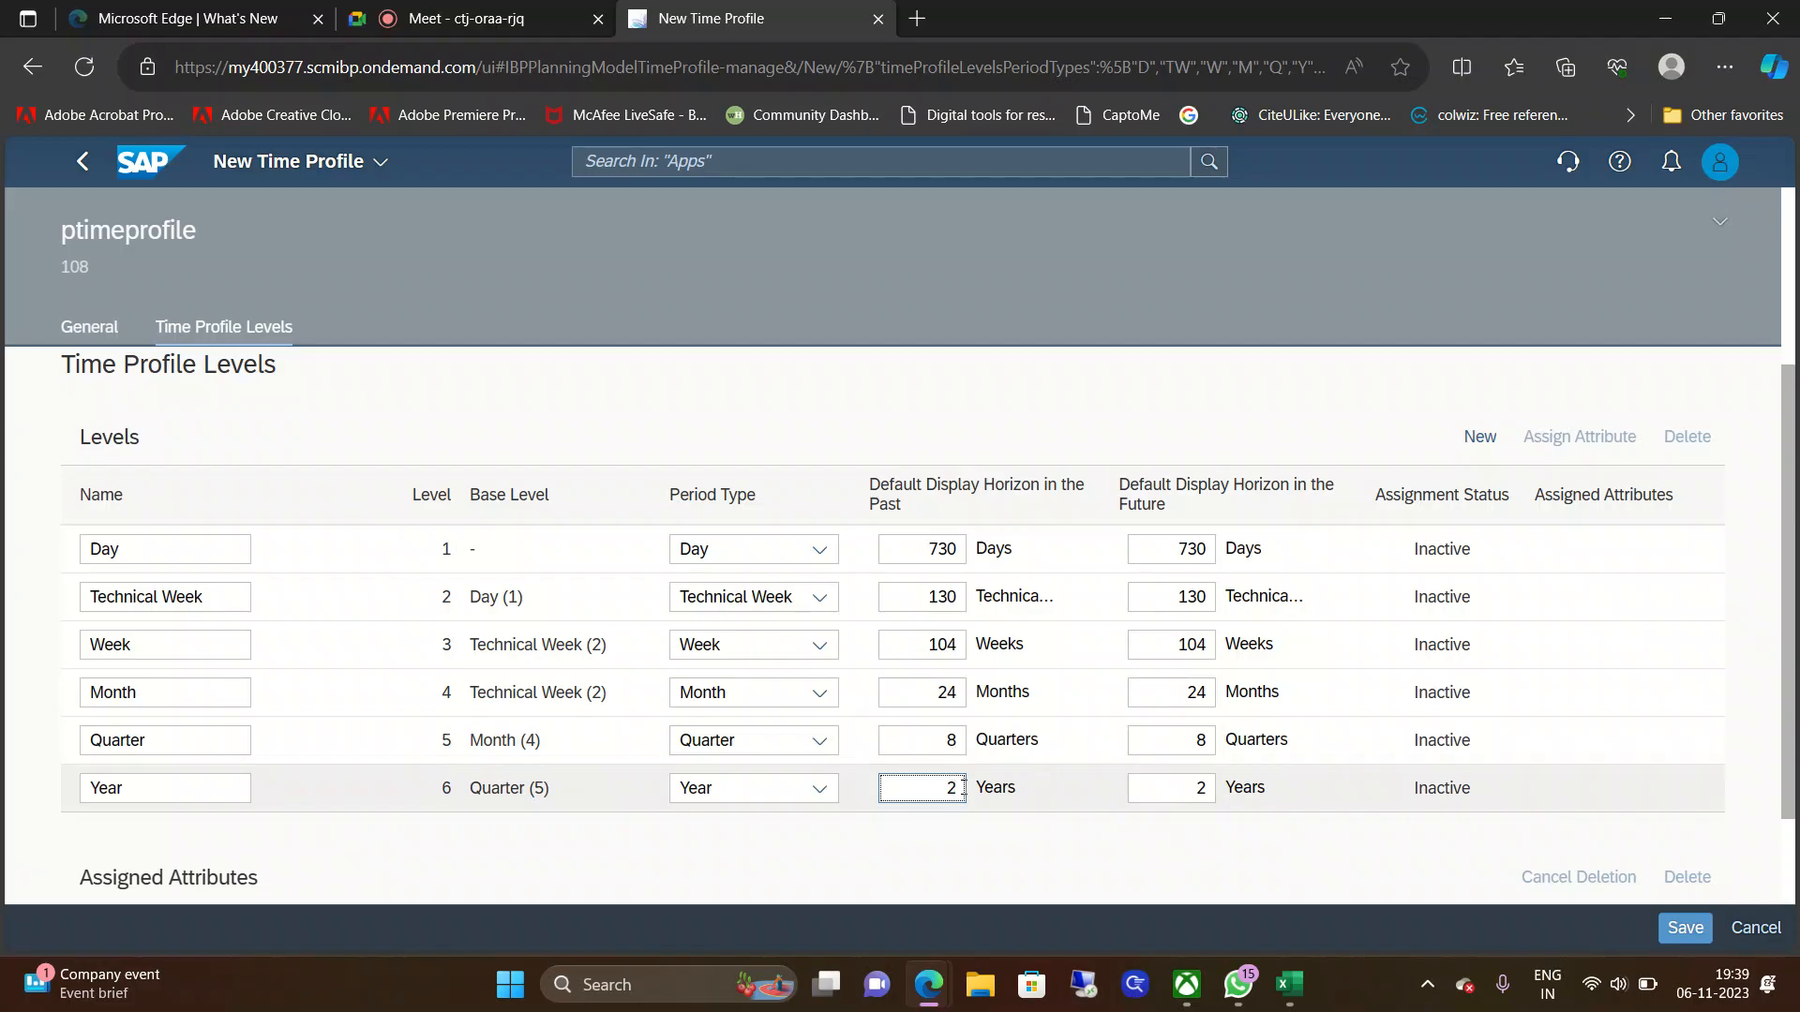
pyautogui.press('BackSpace')
pyautogui.write('1')
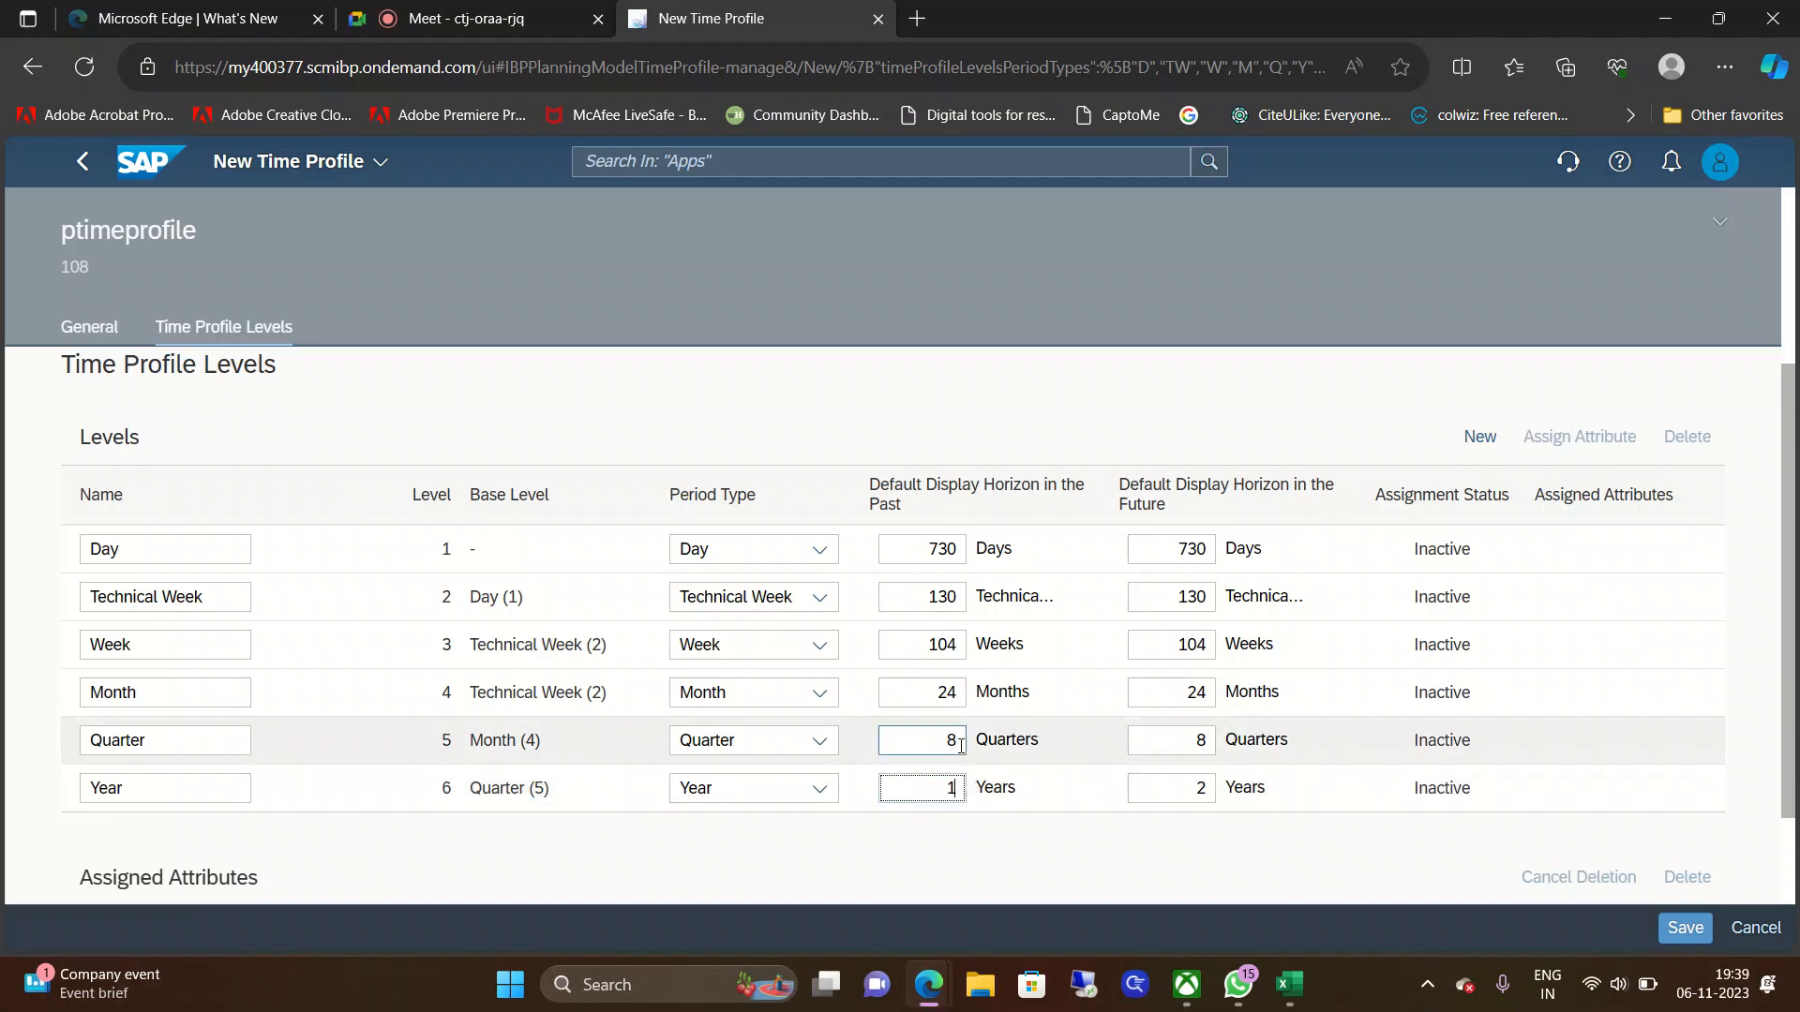
pyautogui.doubleClick(961, 745)
pyautogui.write('4')
# Step: Set the default display horizon in the past to 12 for the Month level and 52 for the Week level
pyautogui.click(959, 694)
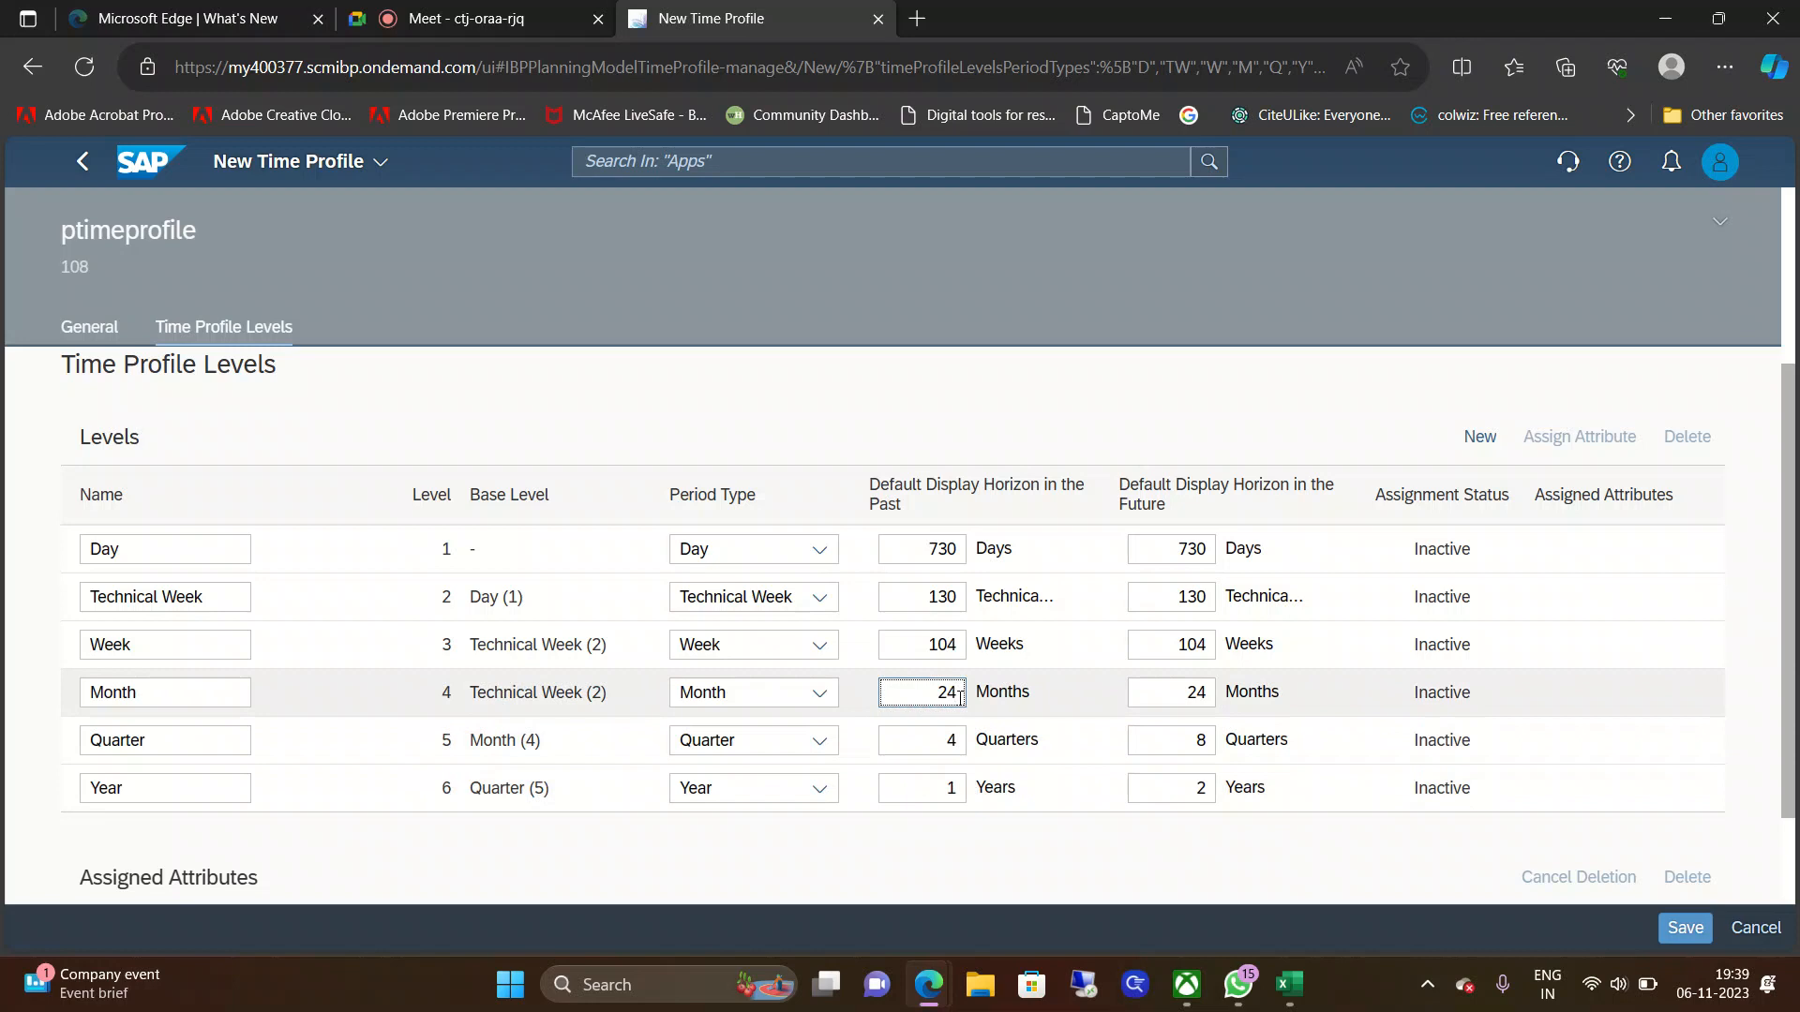
pyautogui.press('BackSpace')
pyautogui.press('BackSpace')
pyautogui.write('12')
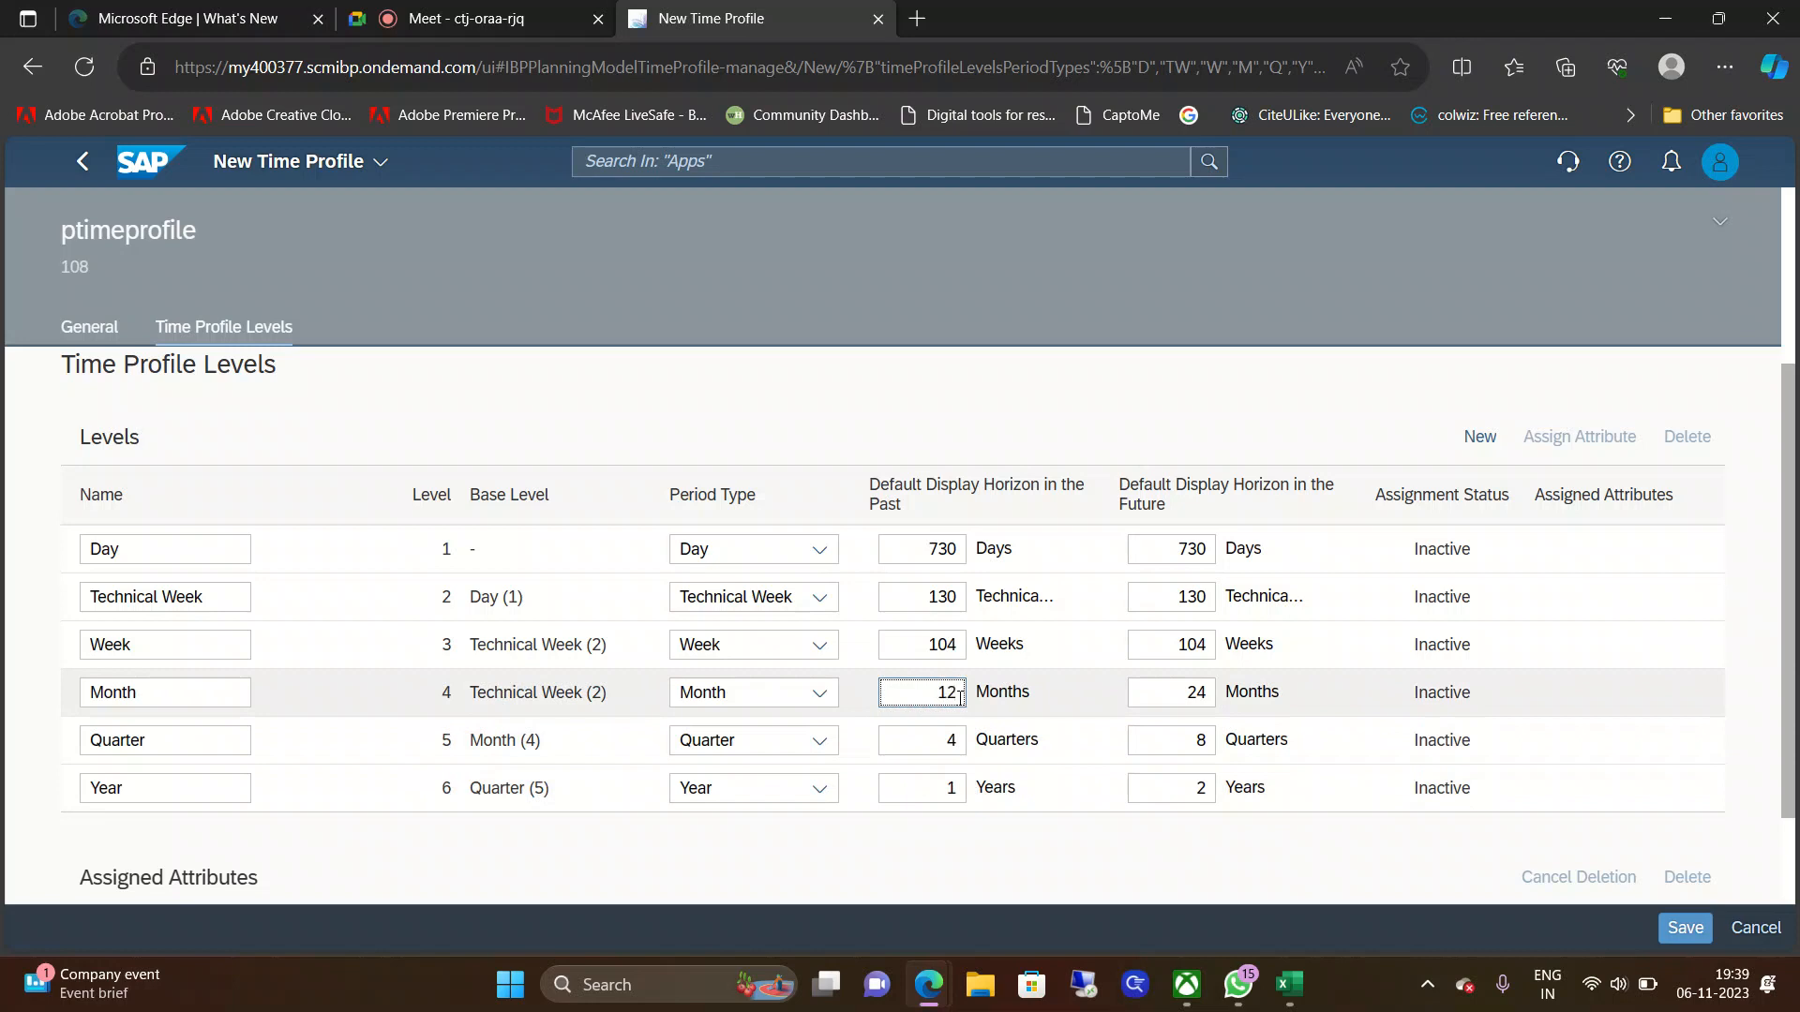
pyautogui.doubleClick(957, 645)
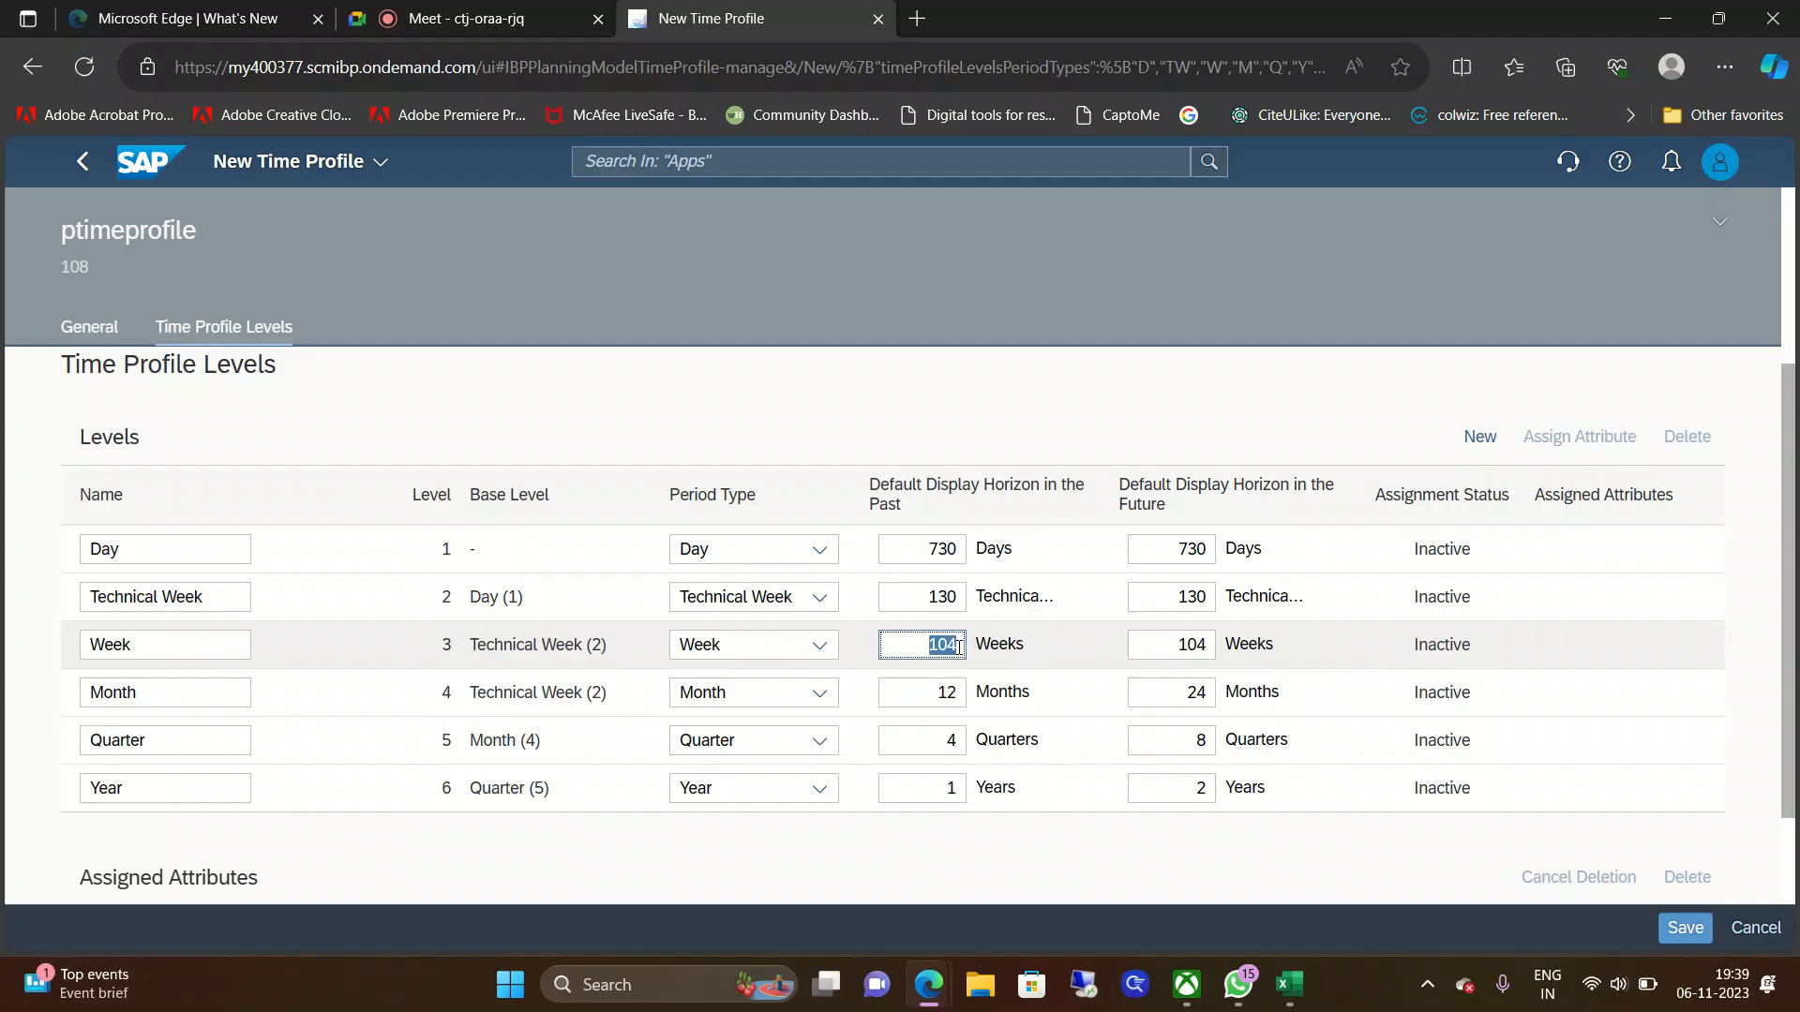
pyautogui.press('BackSpace')
pyautogui.write('52')
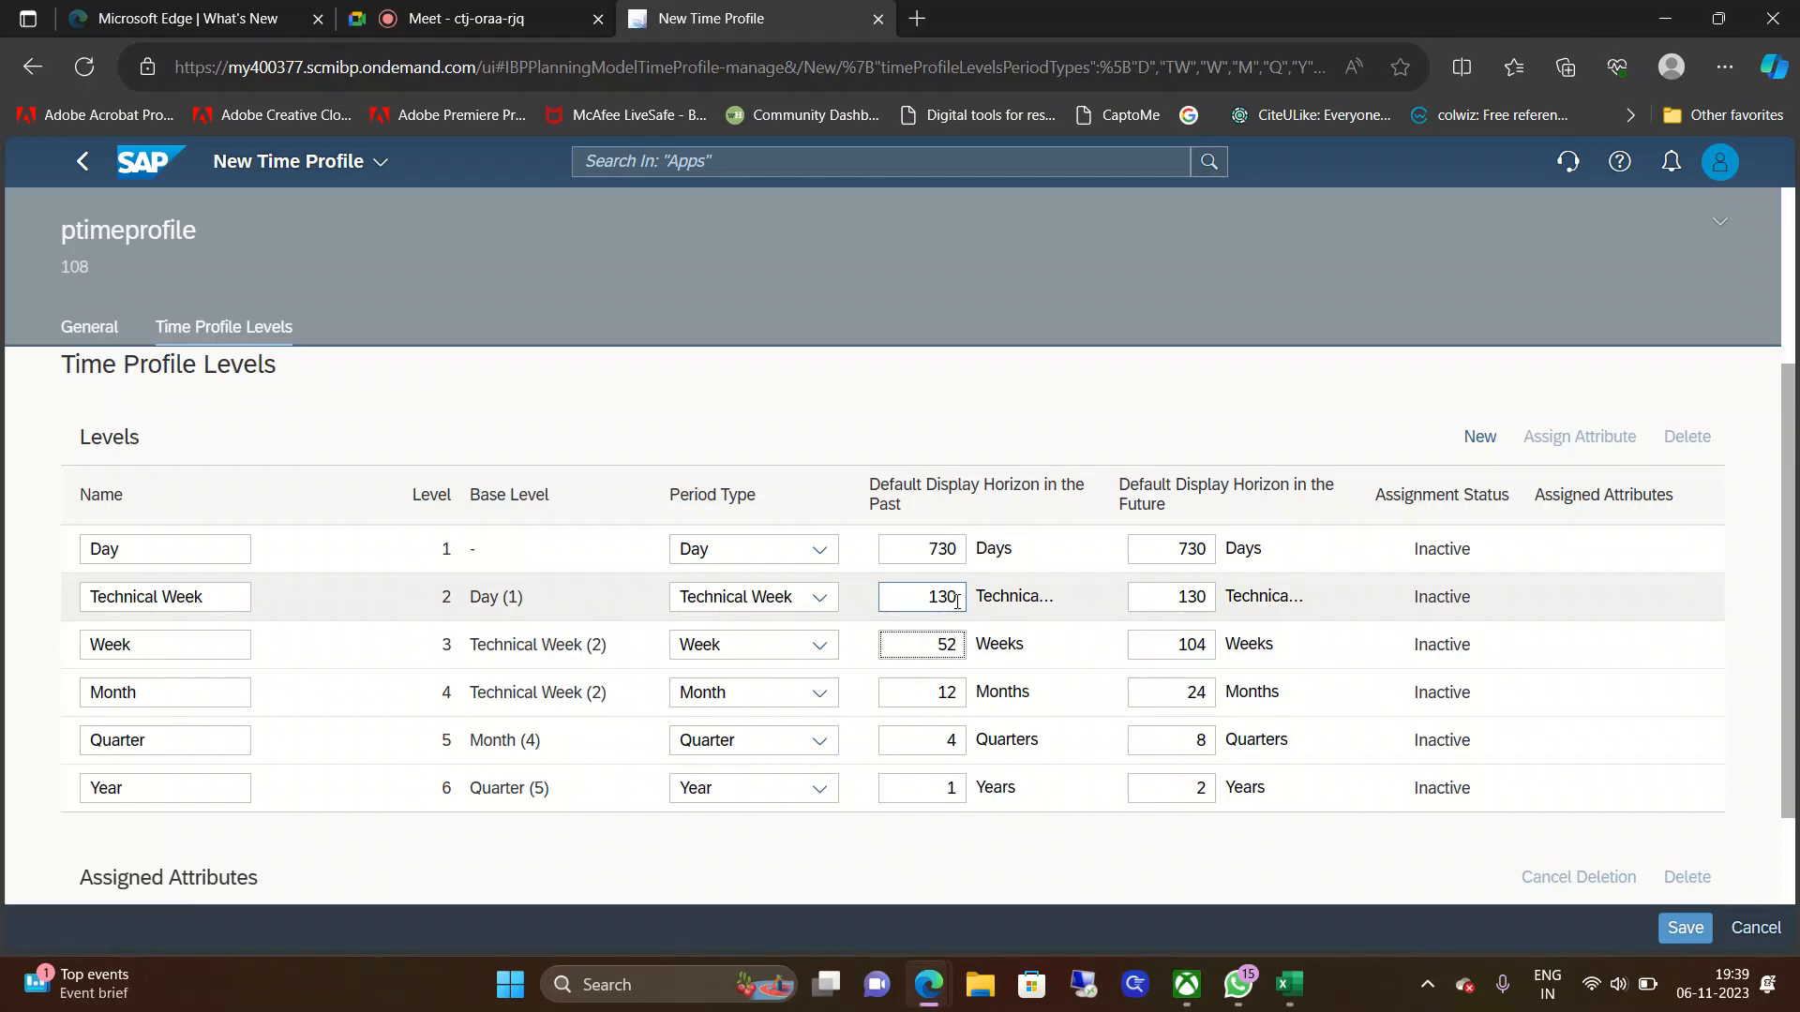
# Step: Set the default display horizon in the past to 65 for the Technical Week level and 365 for the Day level
pyautogui.click(957, 600)
pyautogui.press('BackSpace')
pyautogui.press('BackSpace')
pyautogui.press('BackSpace')
pyautogui.write('65')
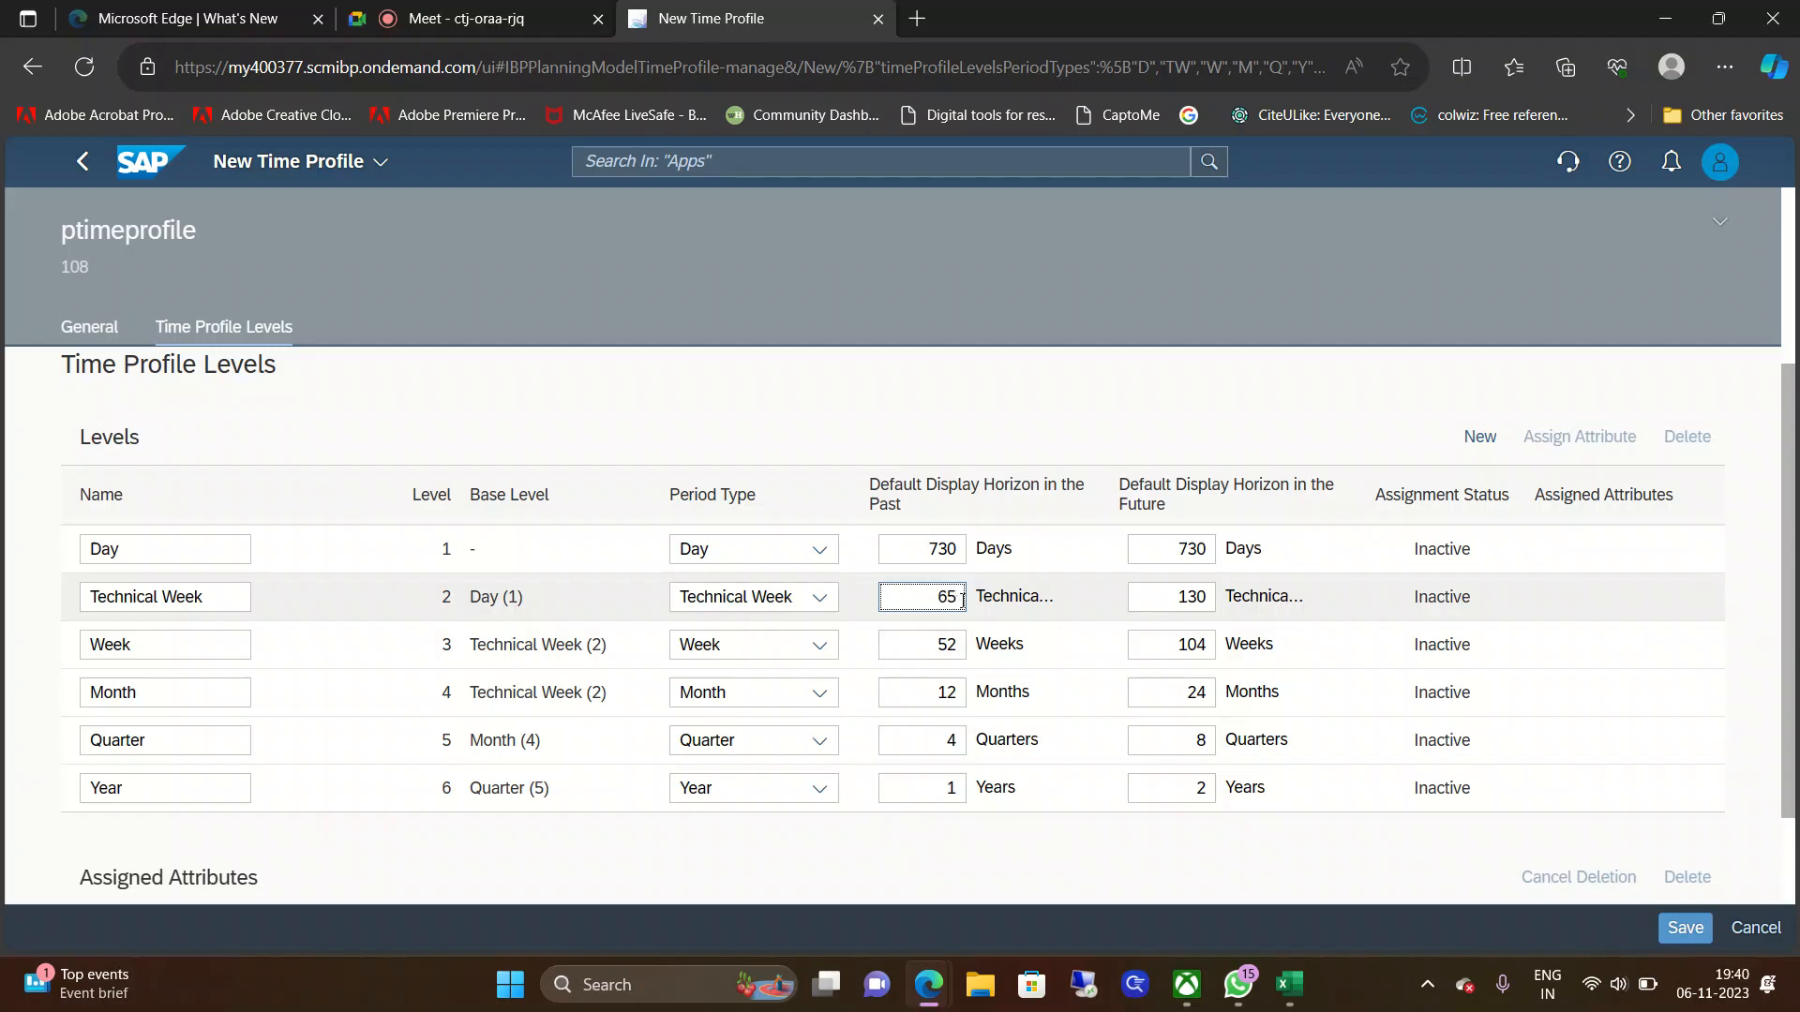
pyautogui.click(959, 548)
pyautogui.press('BackSpace')
pyautogui.press('BackSpace')
pyautogui.press('BackSpace')
pyautogui.write('365')
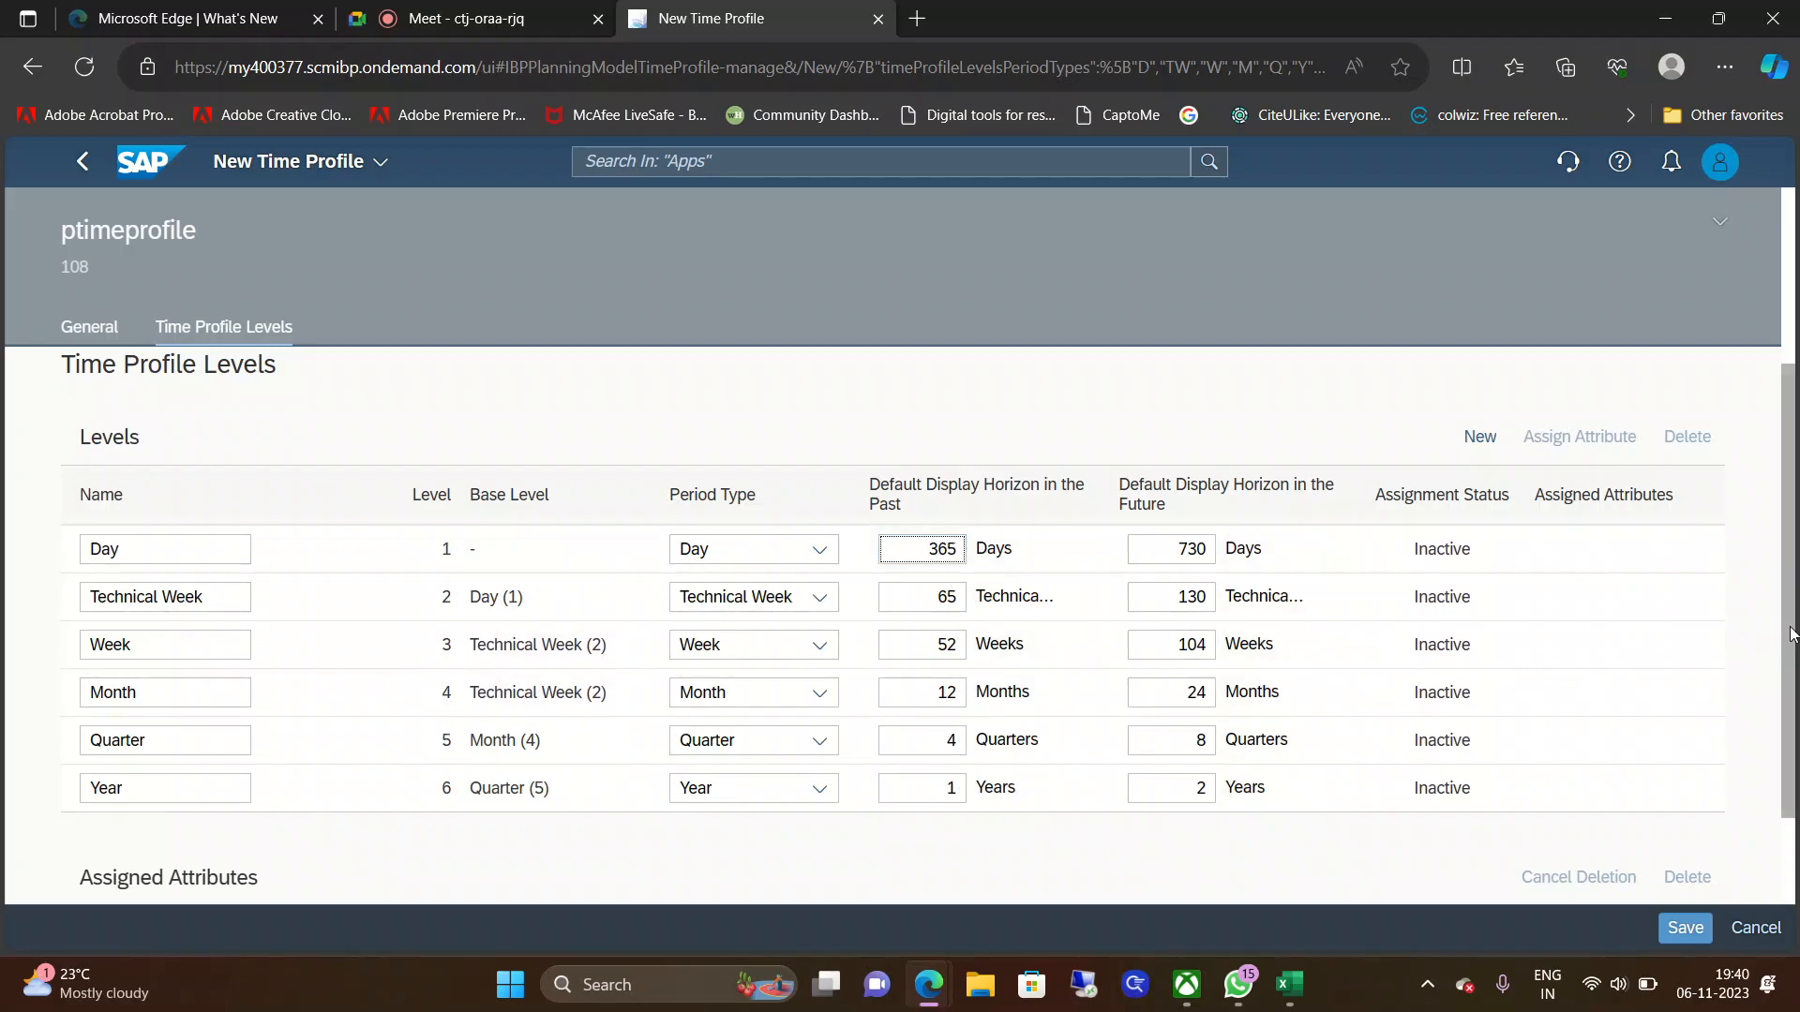
pyautogui.moveTo(1788, 639); pyautogui.dragTo(1787, 471)
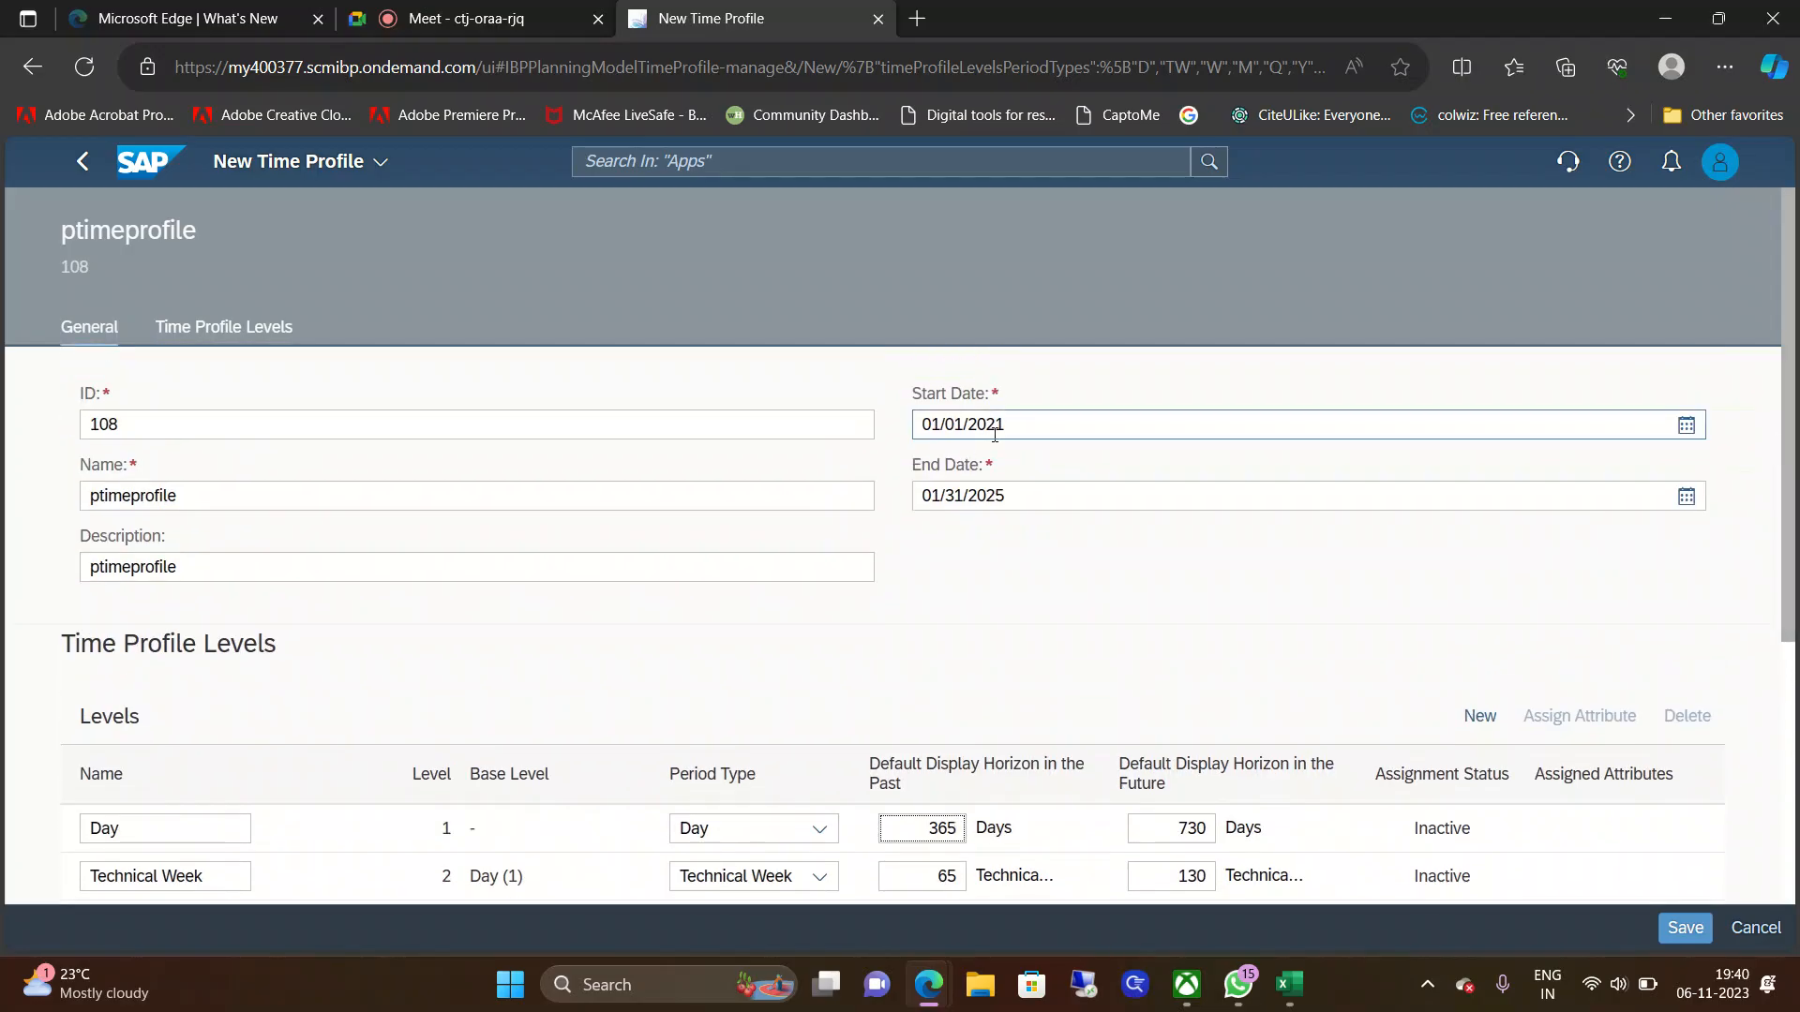
pyautogui.click(1010, 497)
pyautogui.click(955, 828)
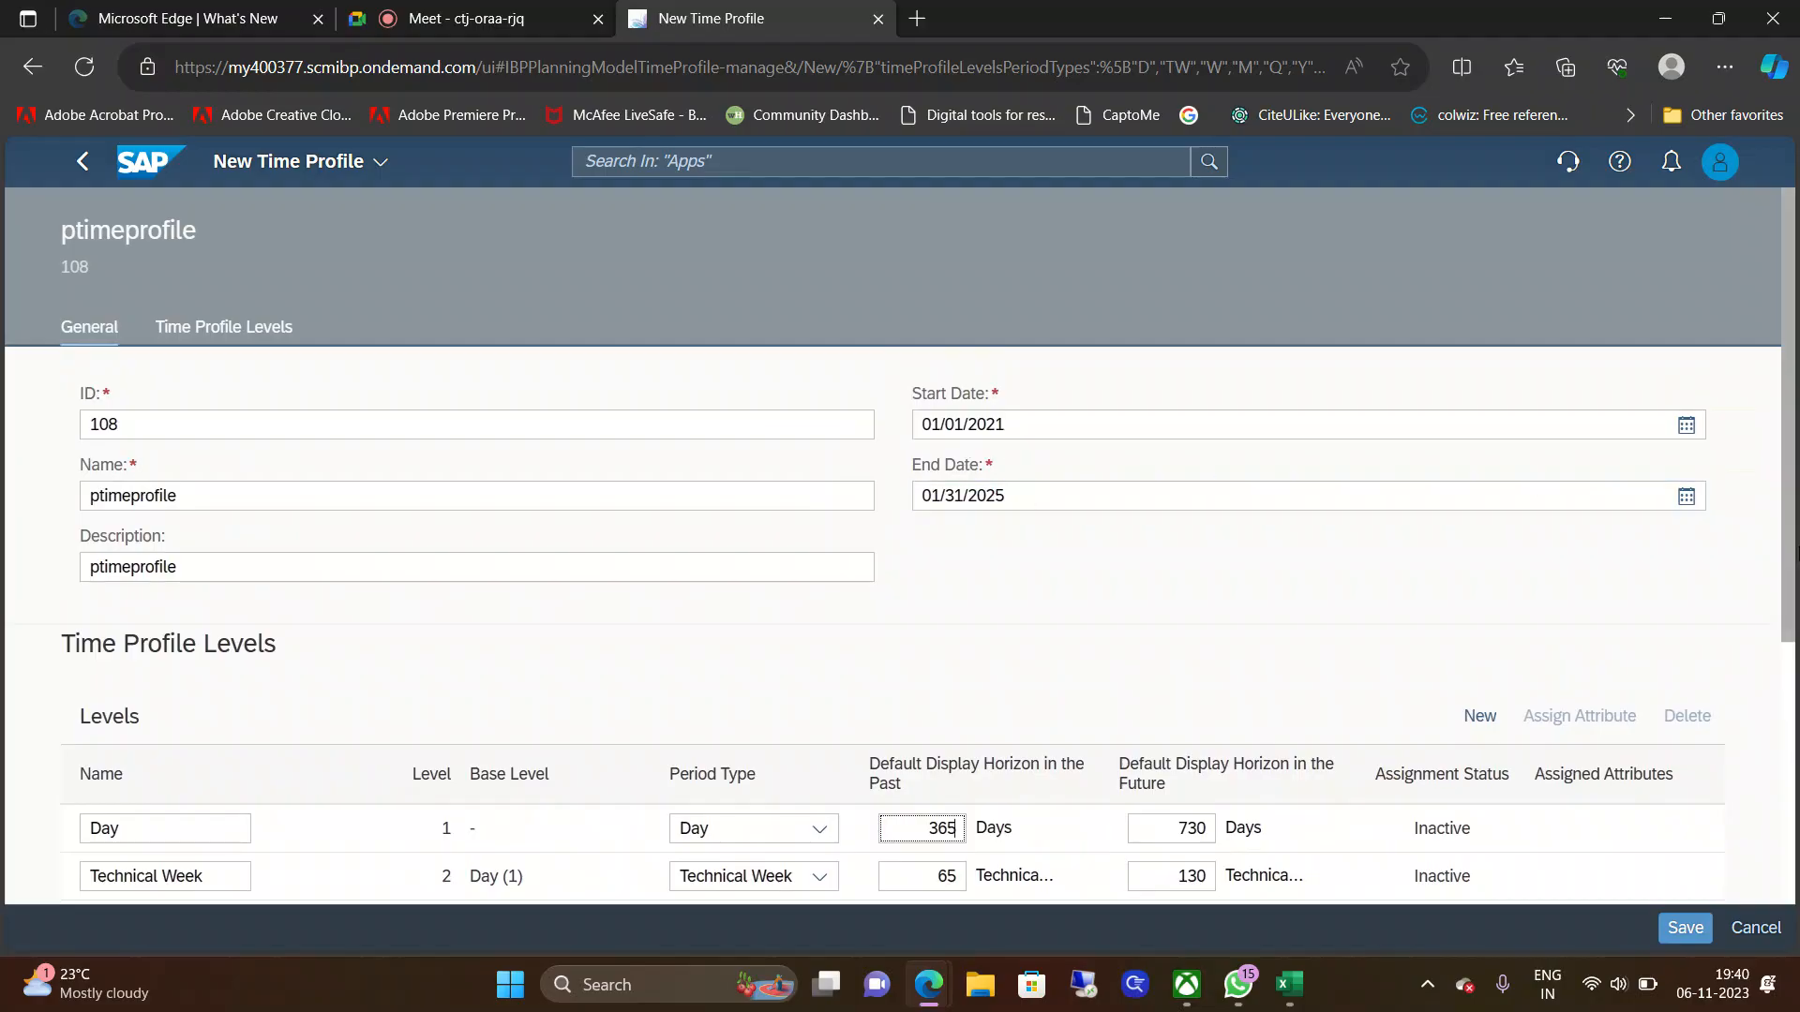
pyautogui.moveTo(1794, 497)
pyautogui.mouseDown()
pyautogui.moveTo(1797, 716)
pyautogui.moveTo(1798, 531)
pyautogui.mouseUp()
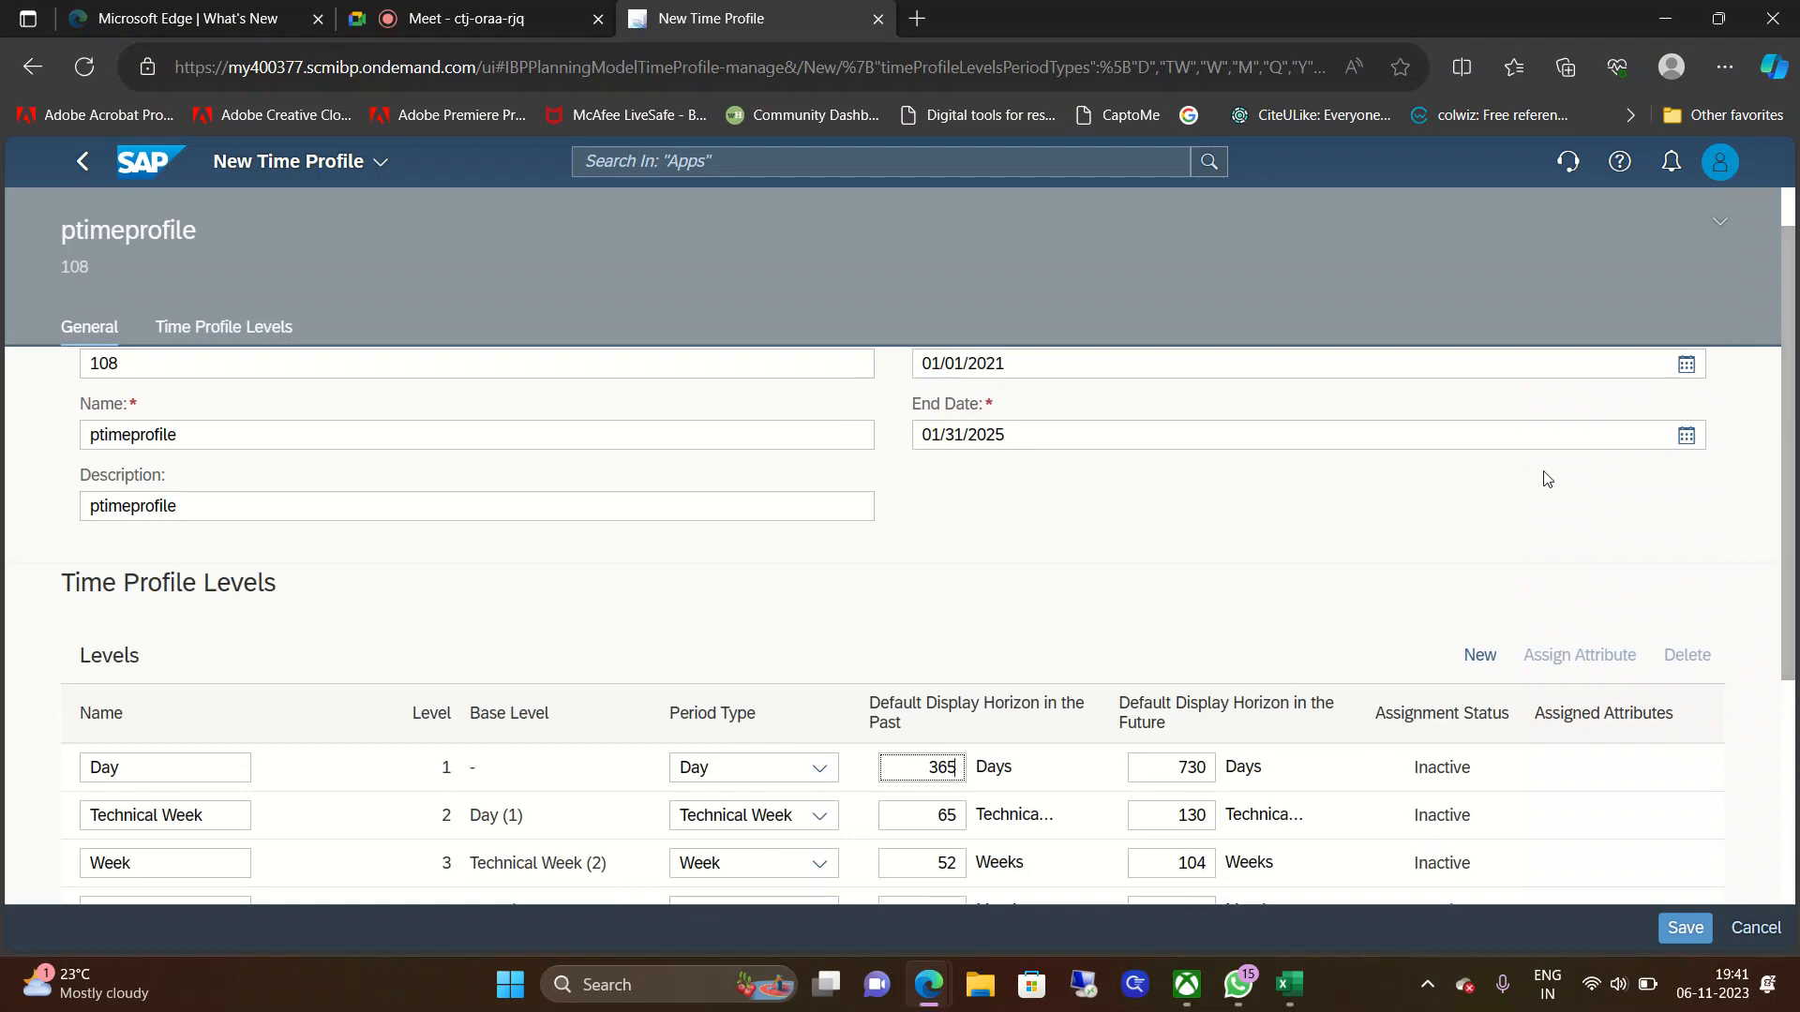
pyautogui.click(1684, 436)
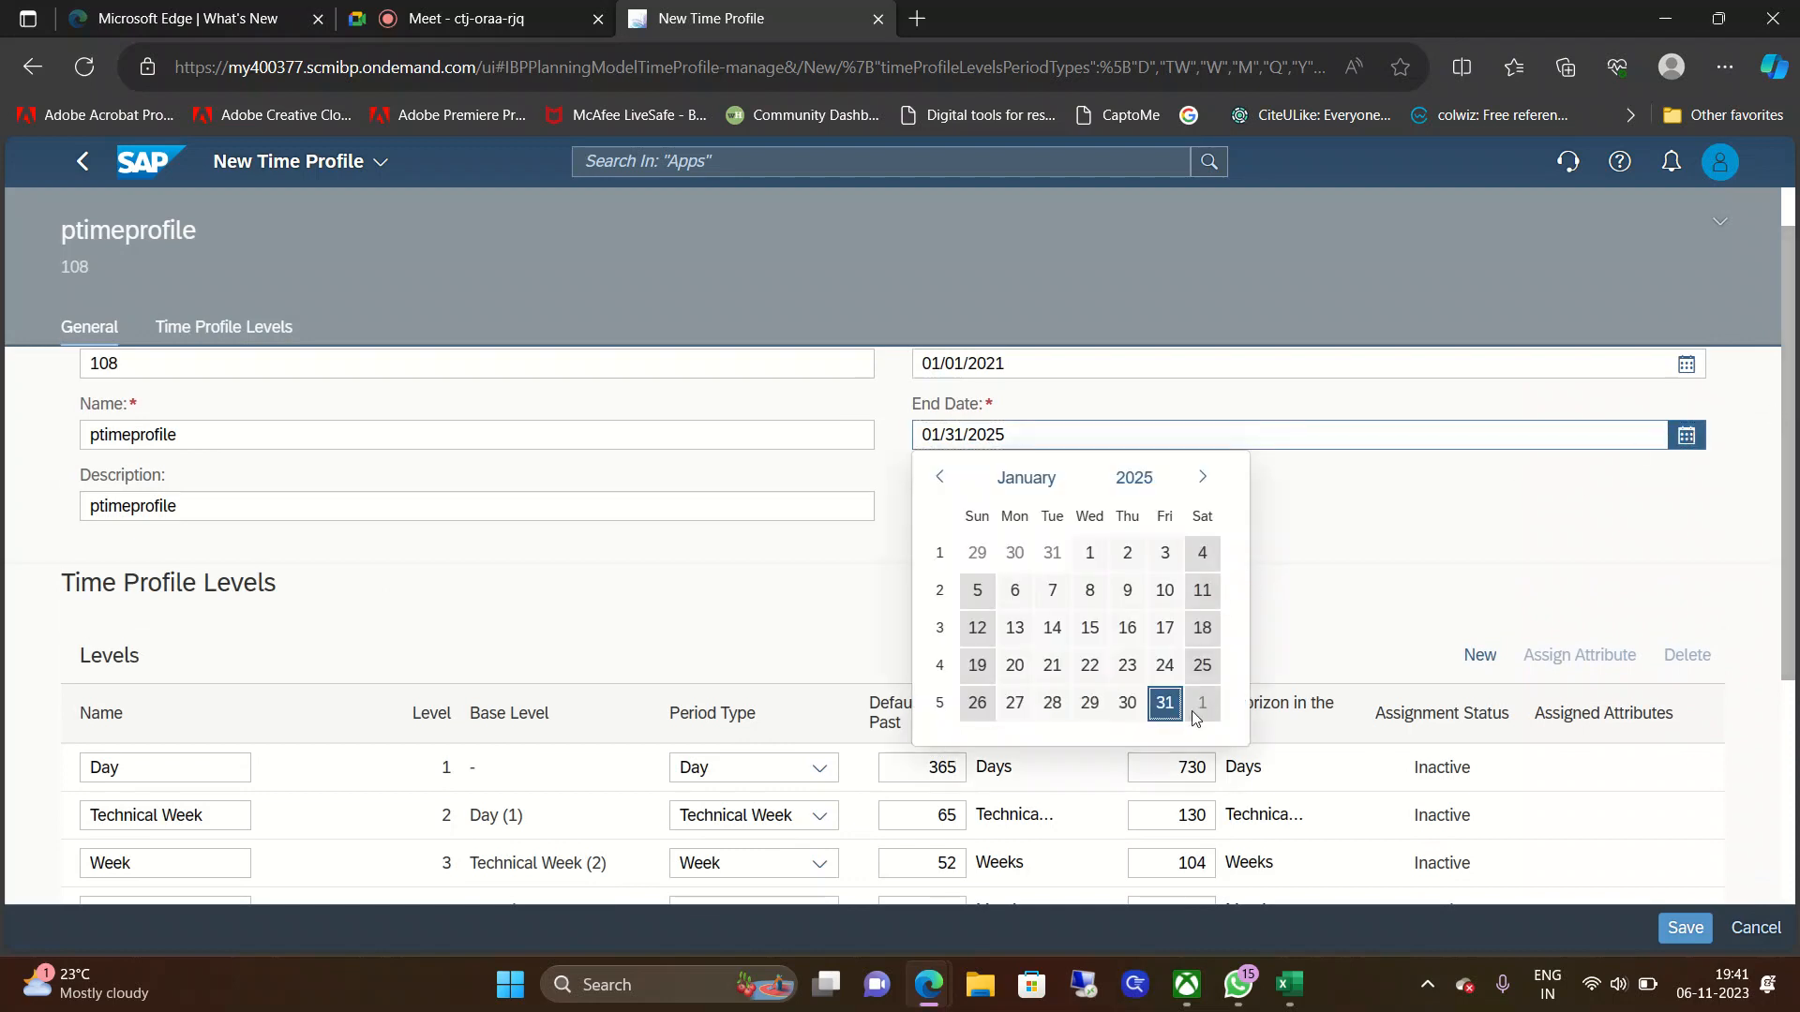
pyautogui.click(1029, 480)
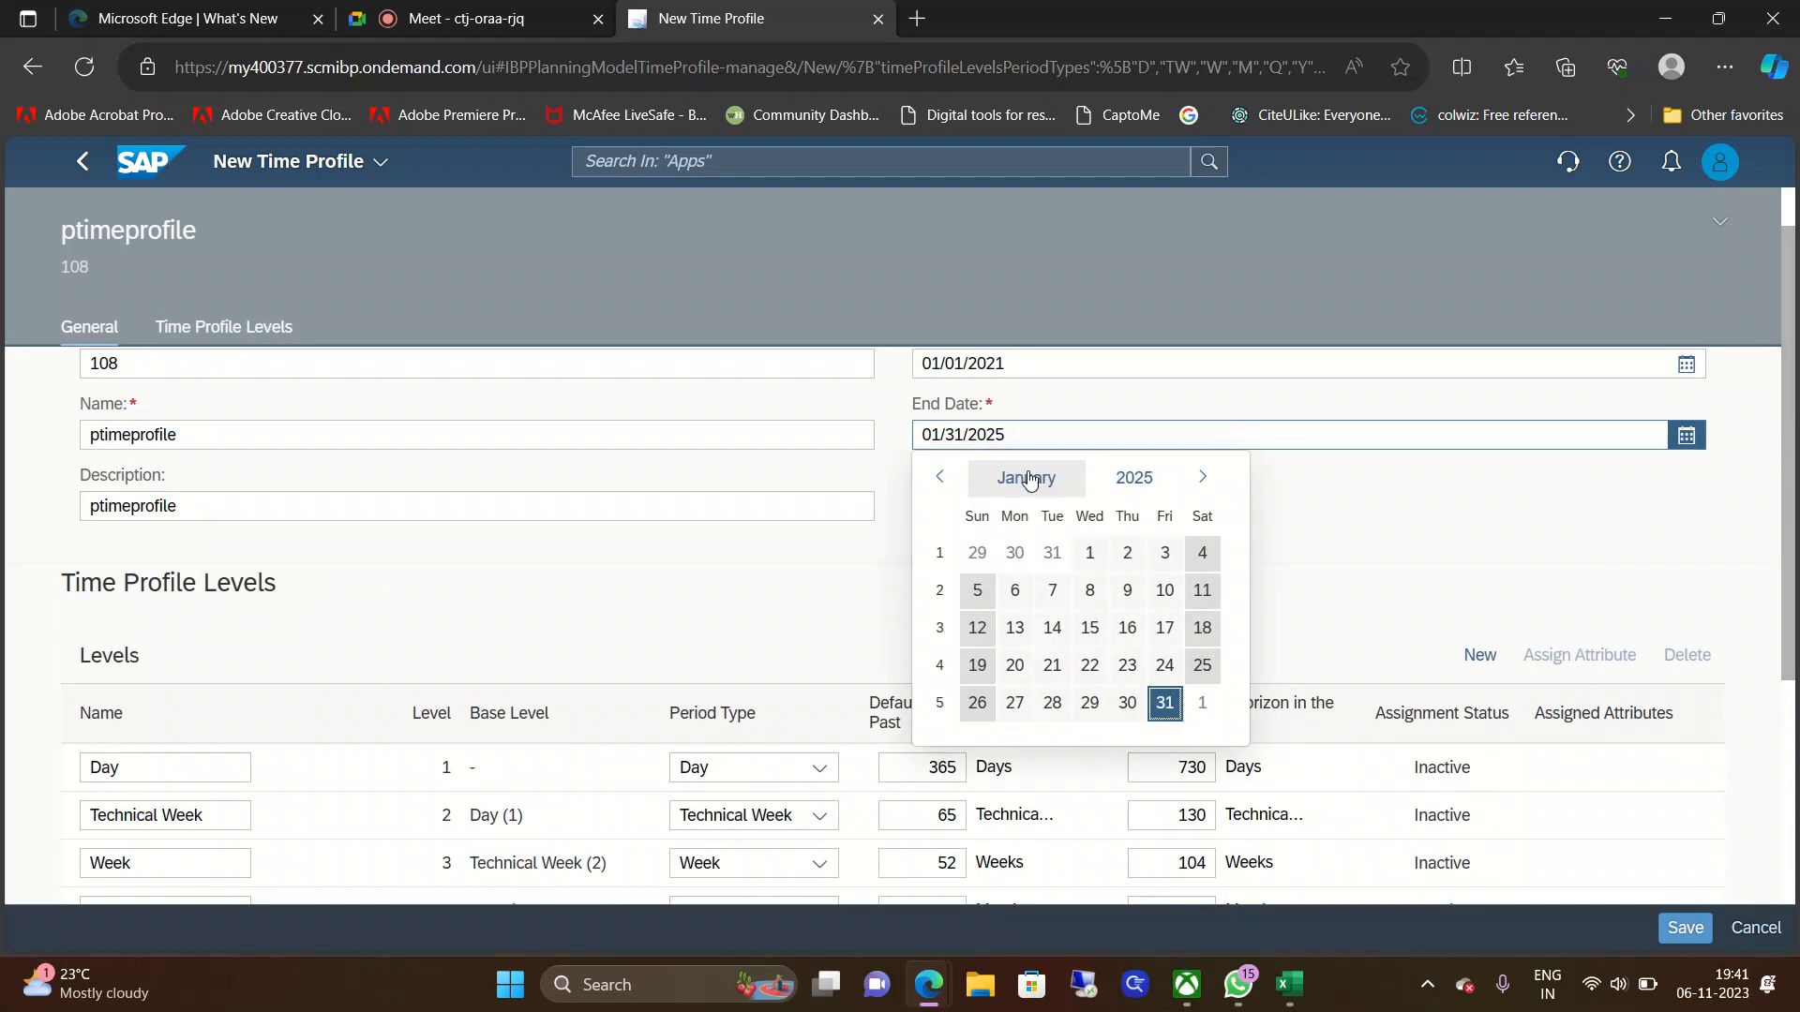
pyautogui.click(1186, 671)
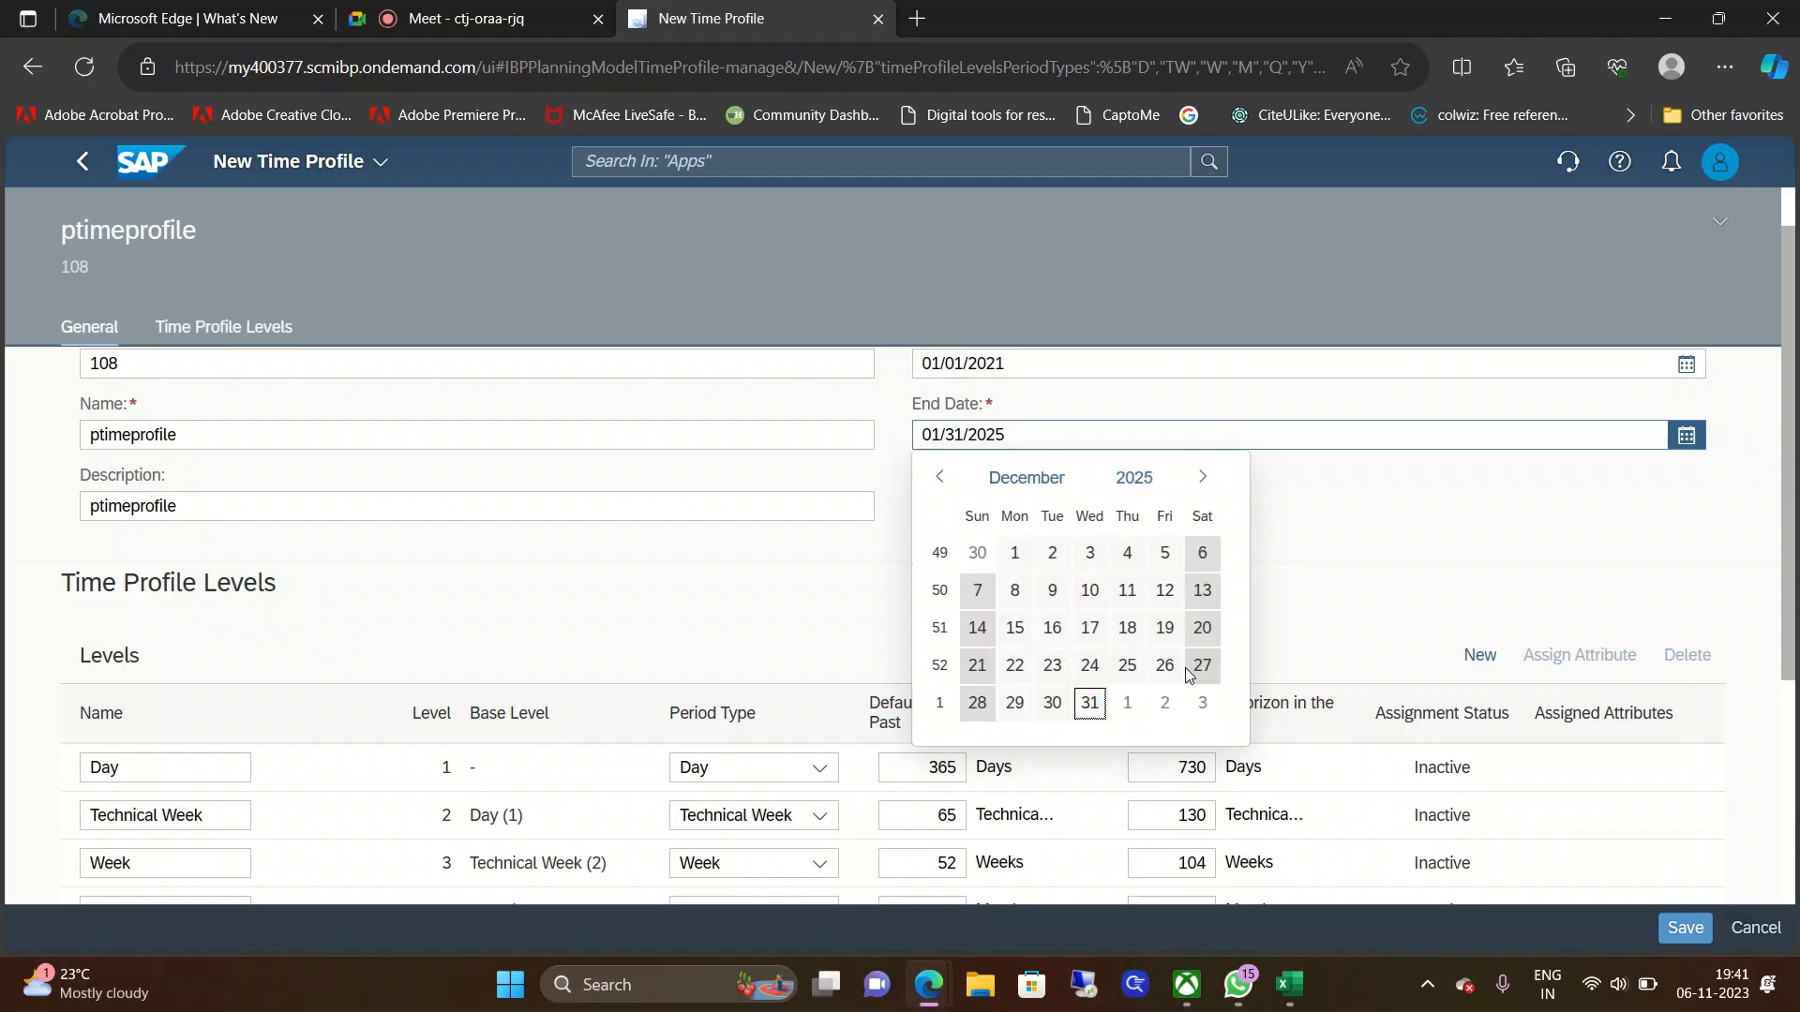
pyautogui.click(1491, 553)
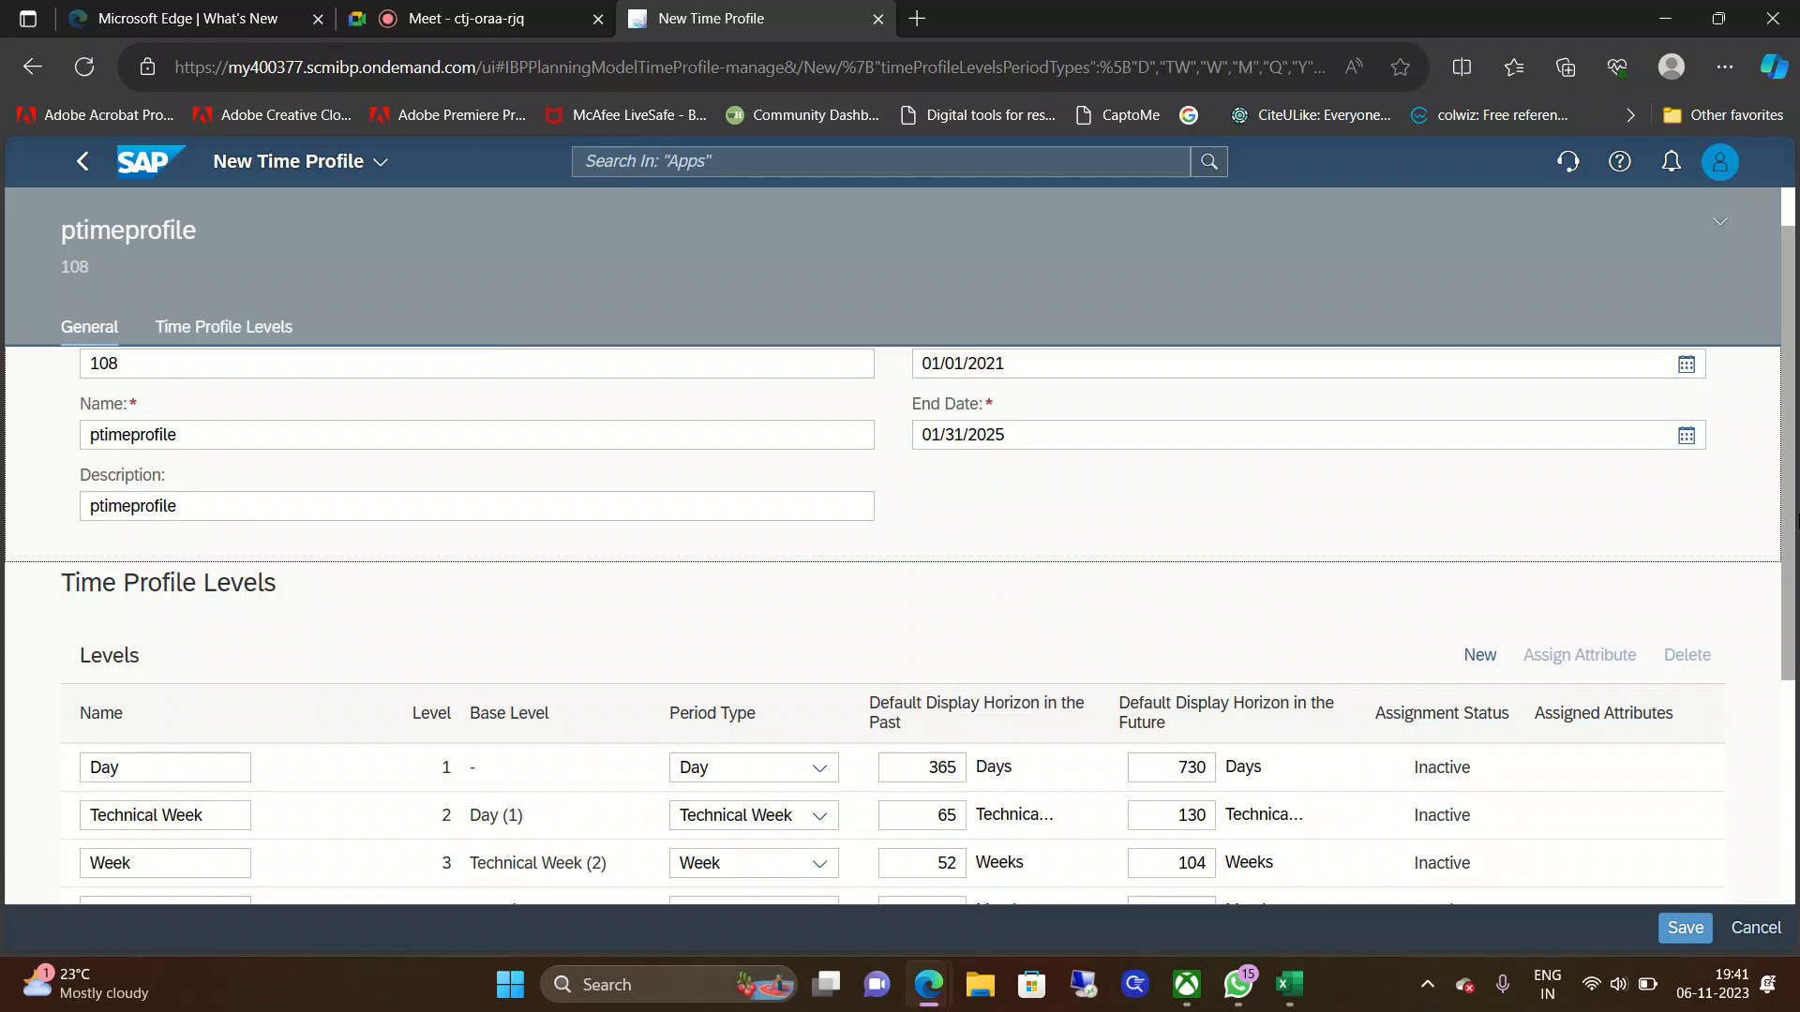
pyautogui.moveTo(1797, 509); pyautogui.dragTo(1799, 447)
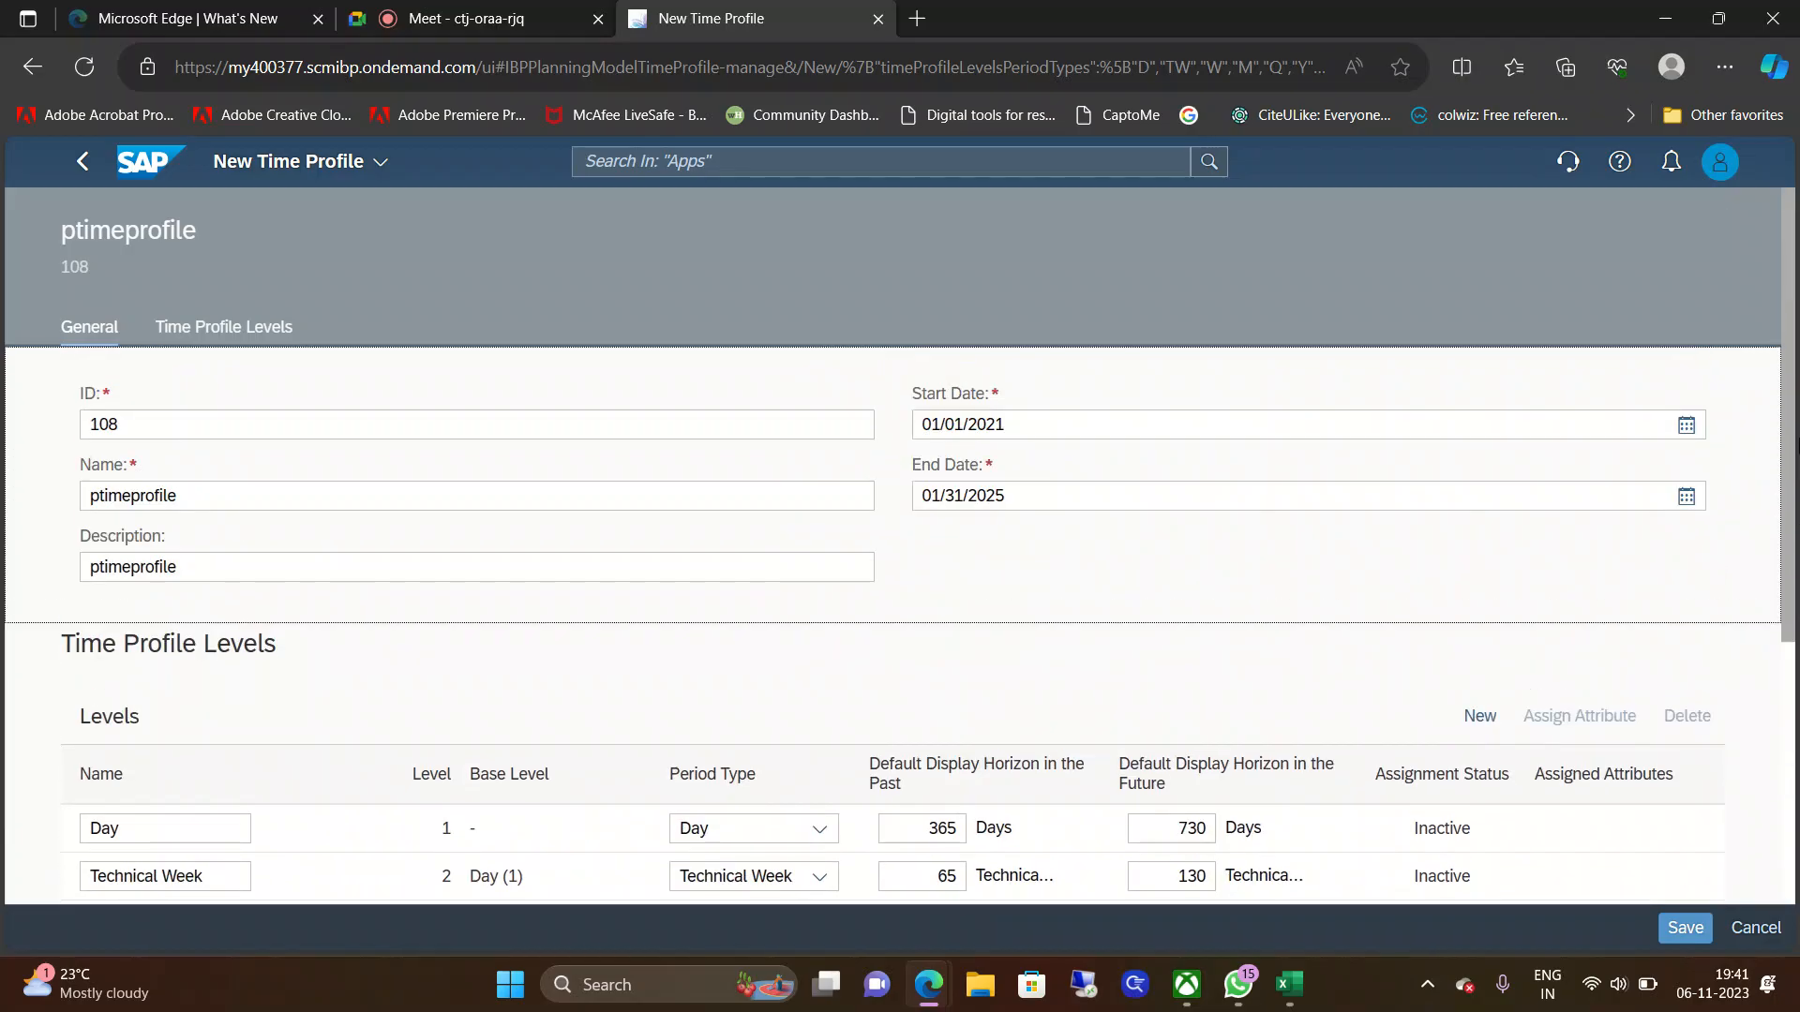
# Step: Change the default display horizon in the past to 2 for the Year level and 8 for the Quarter level
pyautogui.scroll(-4, 974, 734)
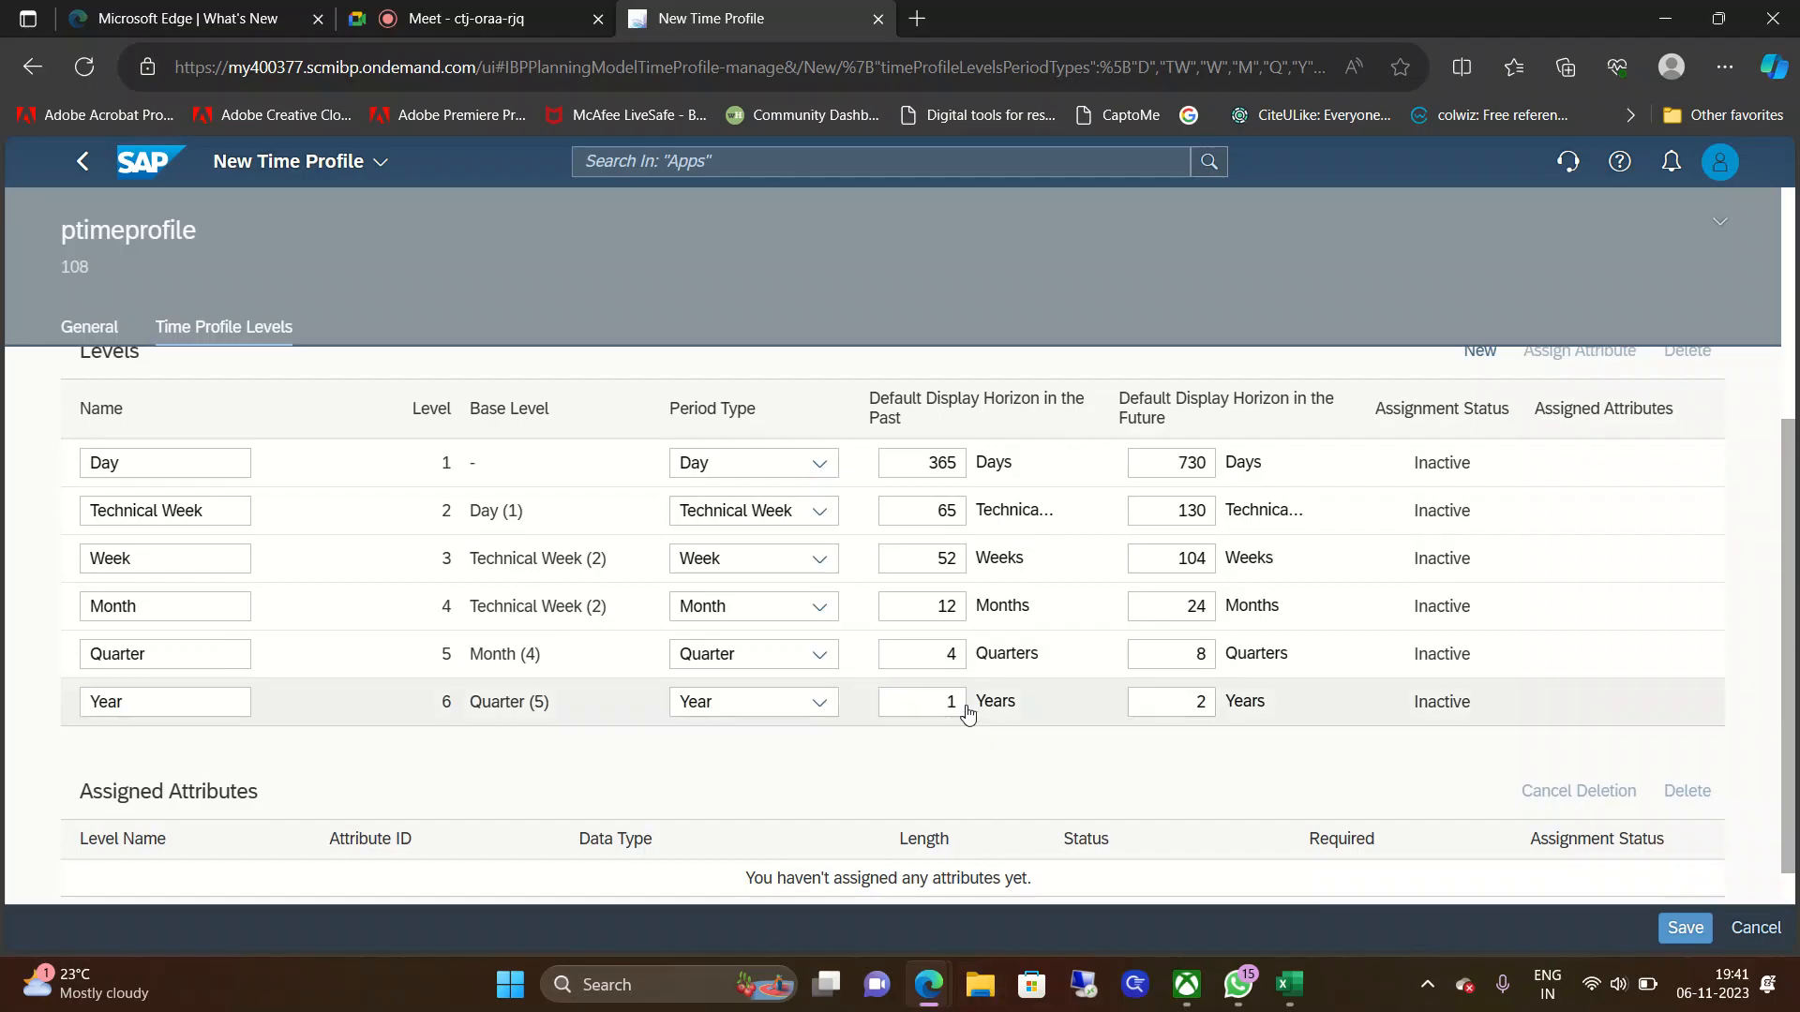
pyautogui.click(962, 703)
pyautogui.press('BackSpace')
pyautogui.write('5')
pyautogui.press('BackSpace')
pyautogui.write('2')
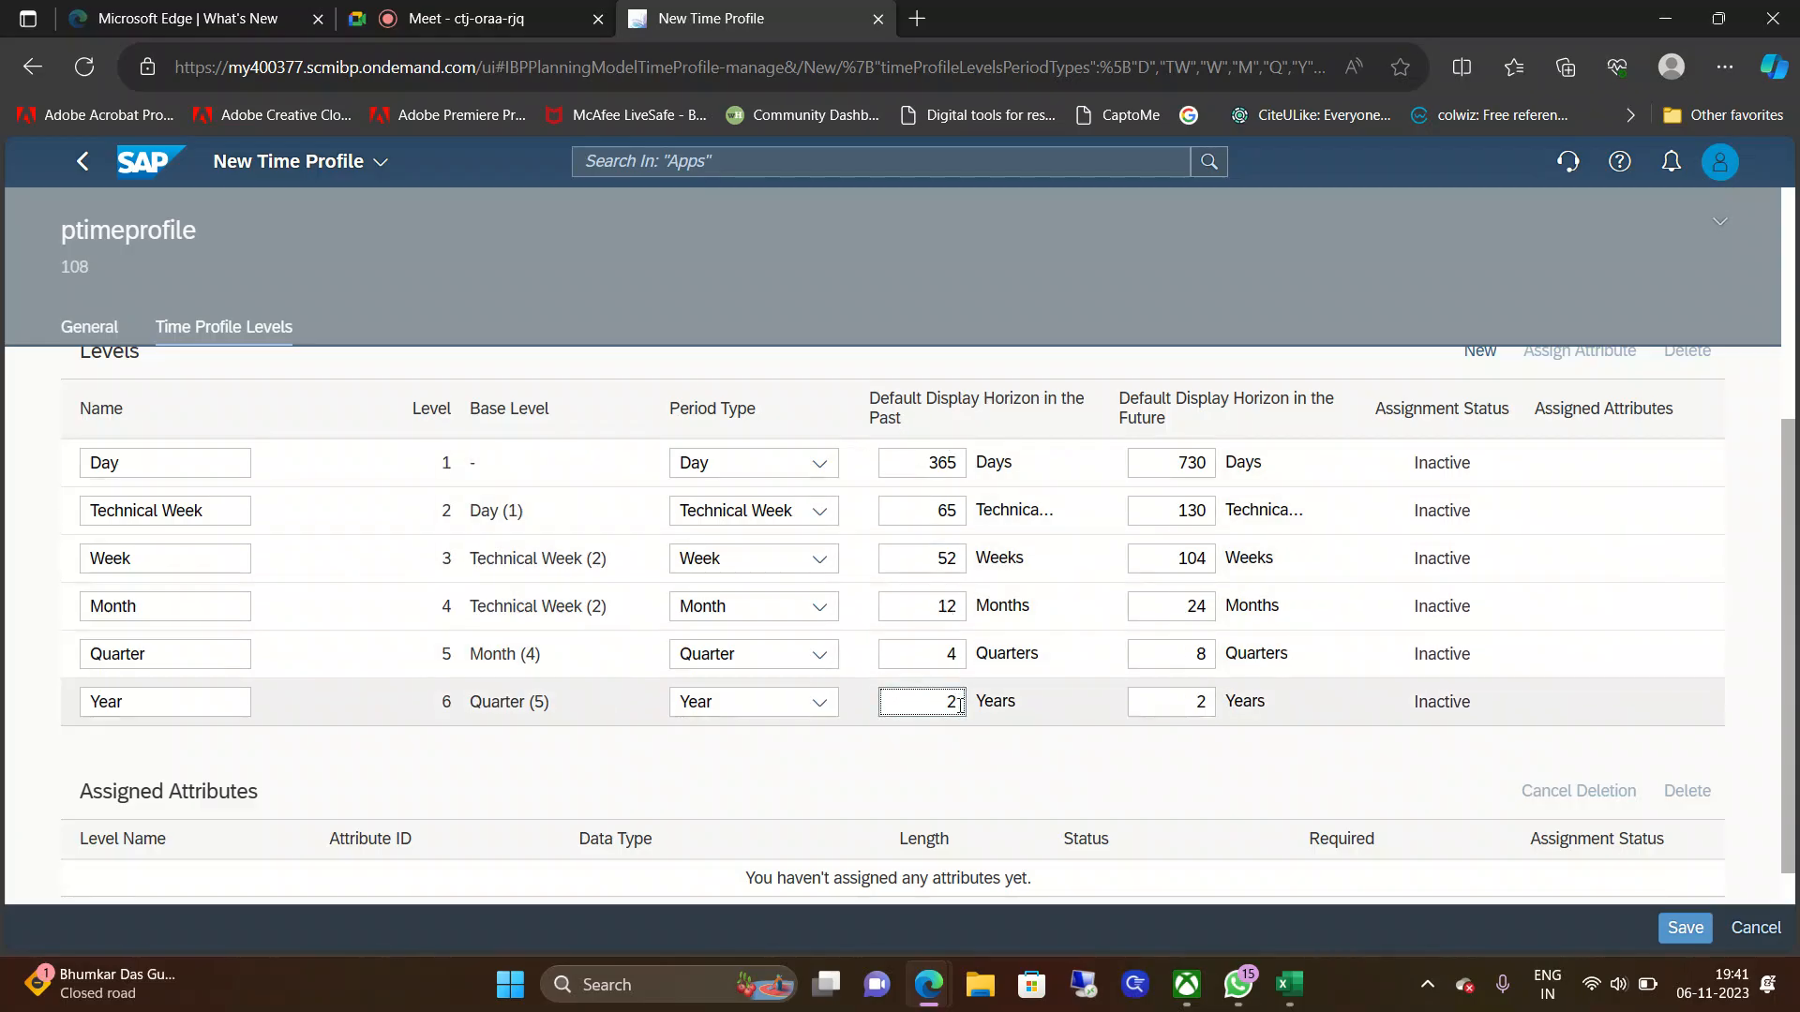
pyautogui.click(960, 655)
pyautogui.press('BackSpace')
pyautogui.write('8')
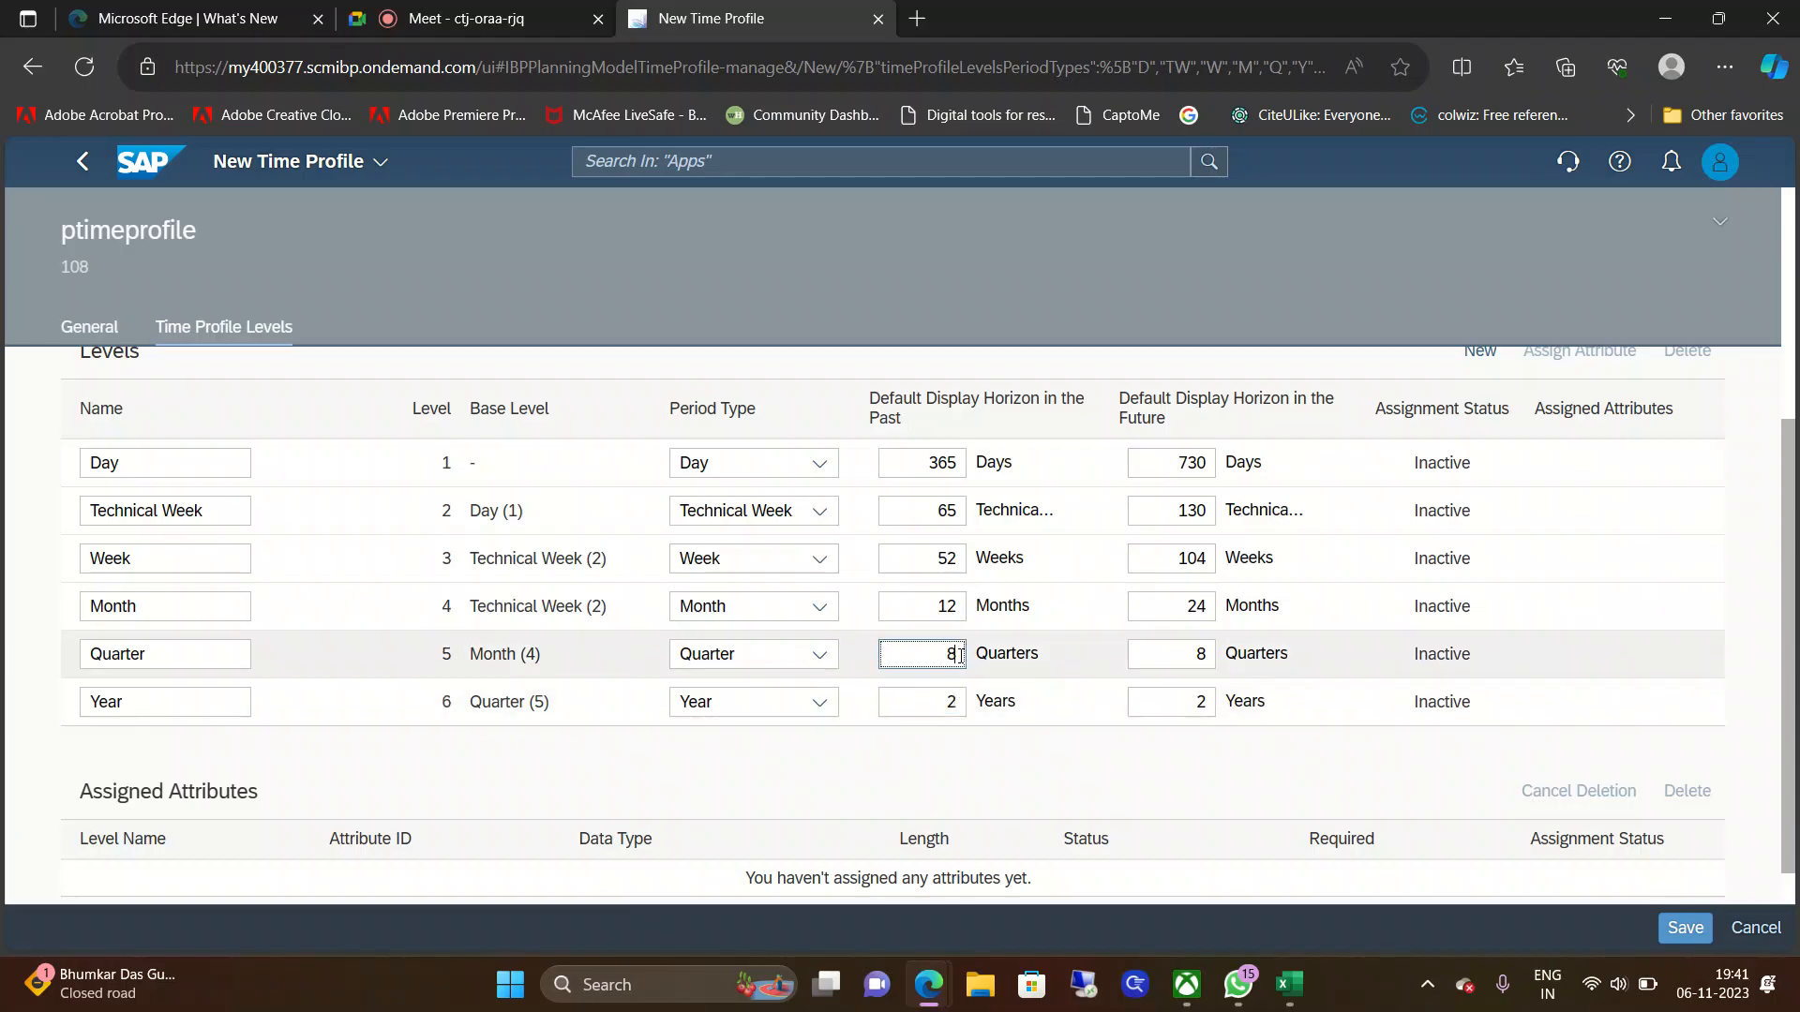
# Step: Change the default display horizon in the past to 24 for the Month level and 104 for the Week level
pyautogui.click(957, 607)
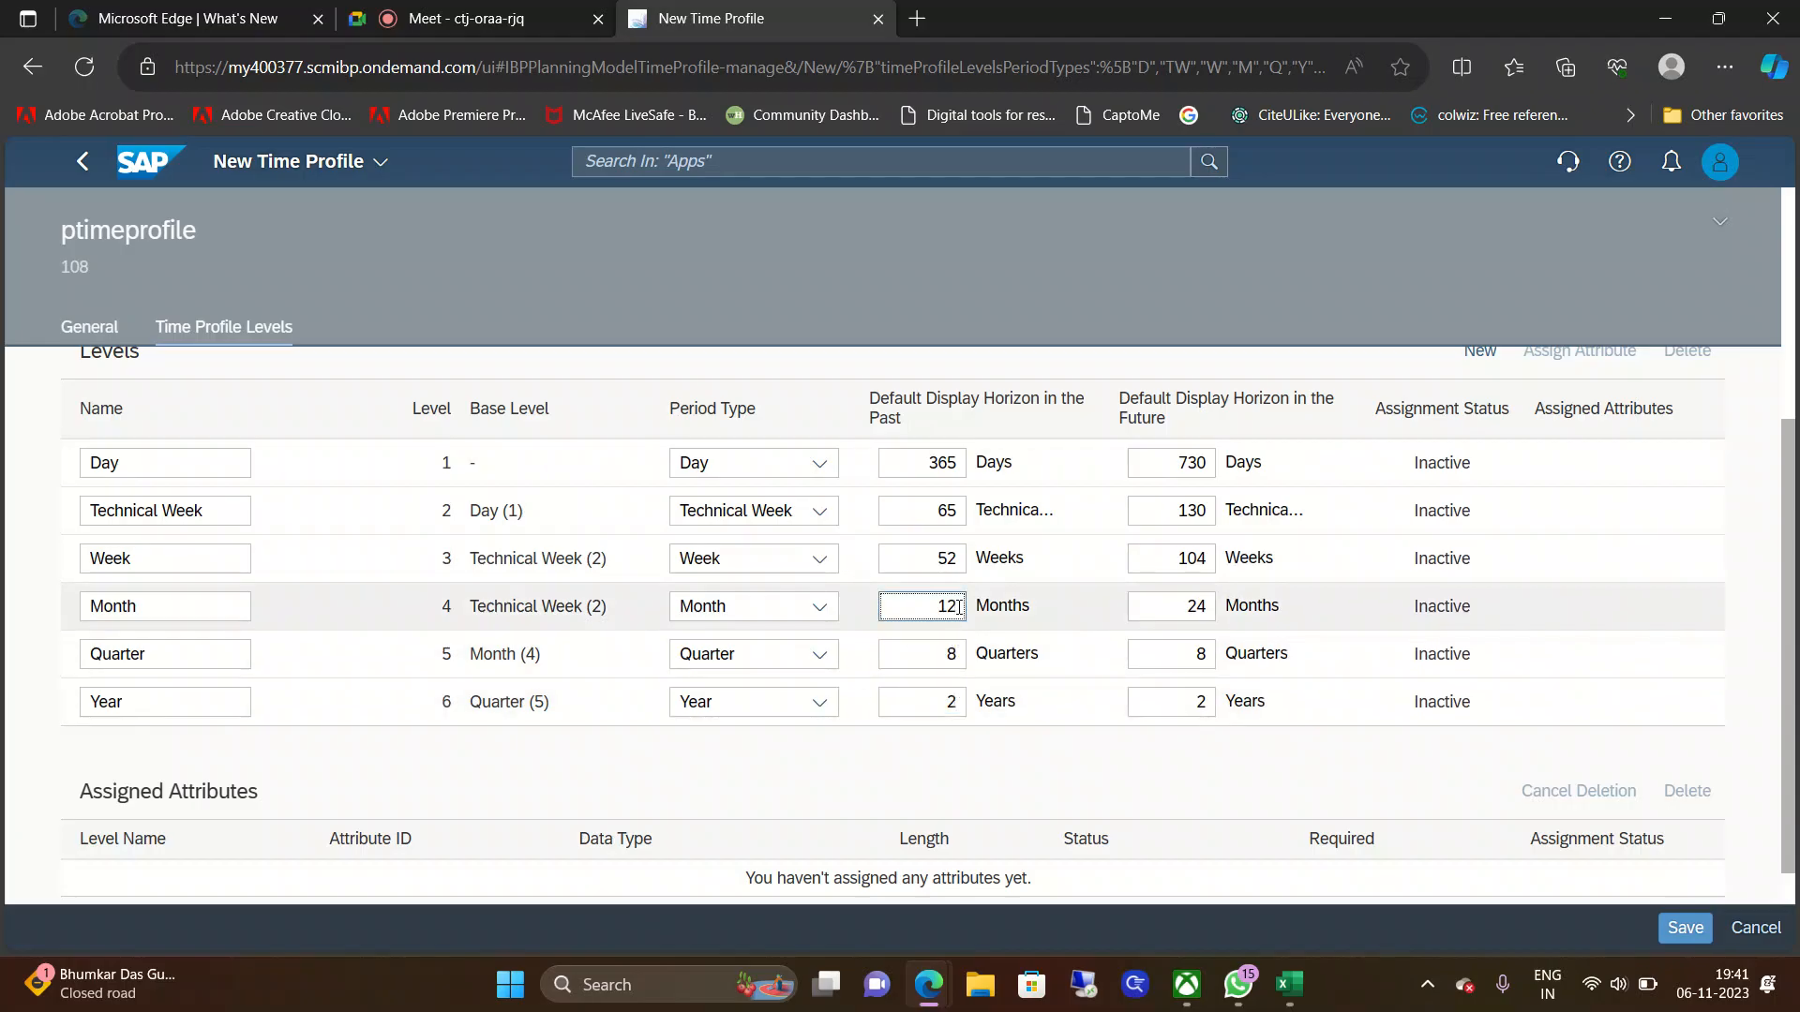
pyautogui.press('BackSpace')
pyautogui.press('BackSpace')
pyautogui.write('24')
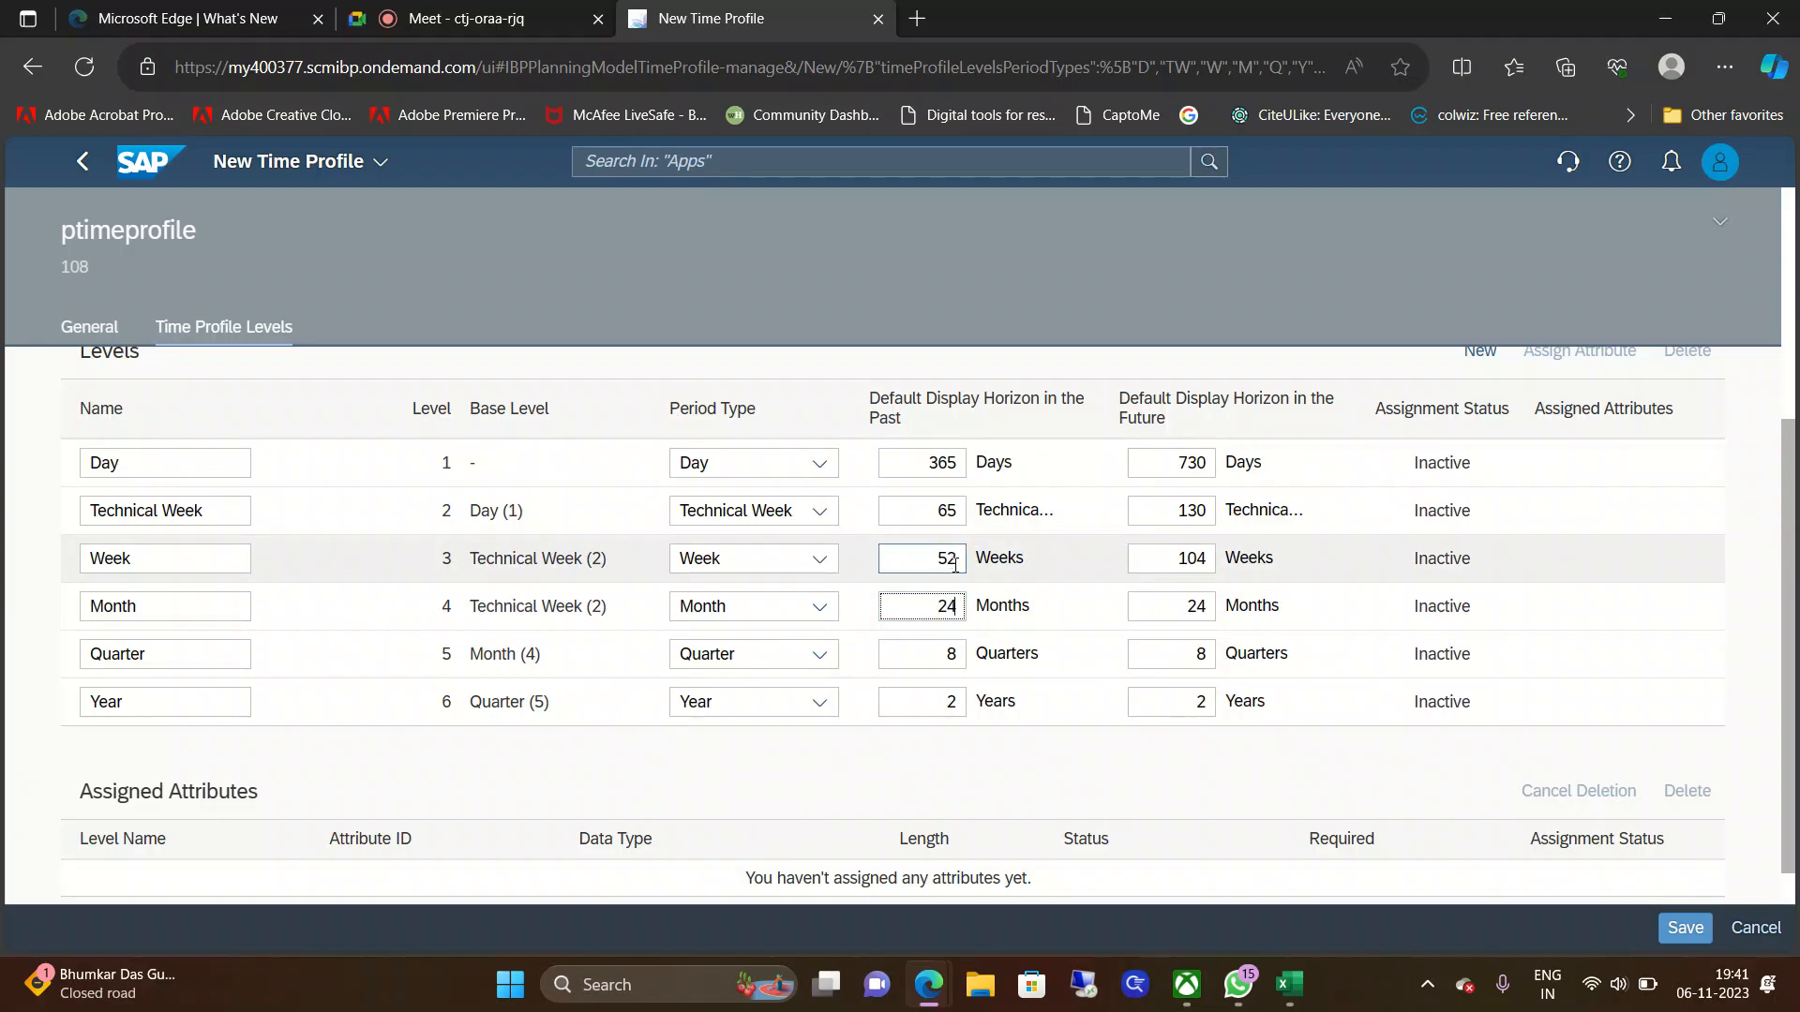
pyautogui.doubleClick(955, 559)
pyautogui.write('104')
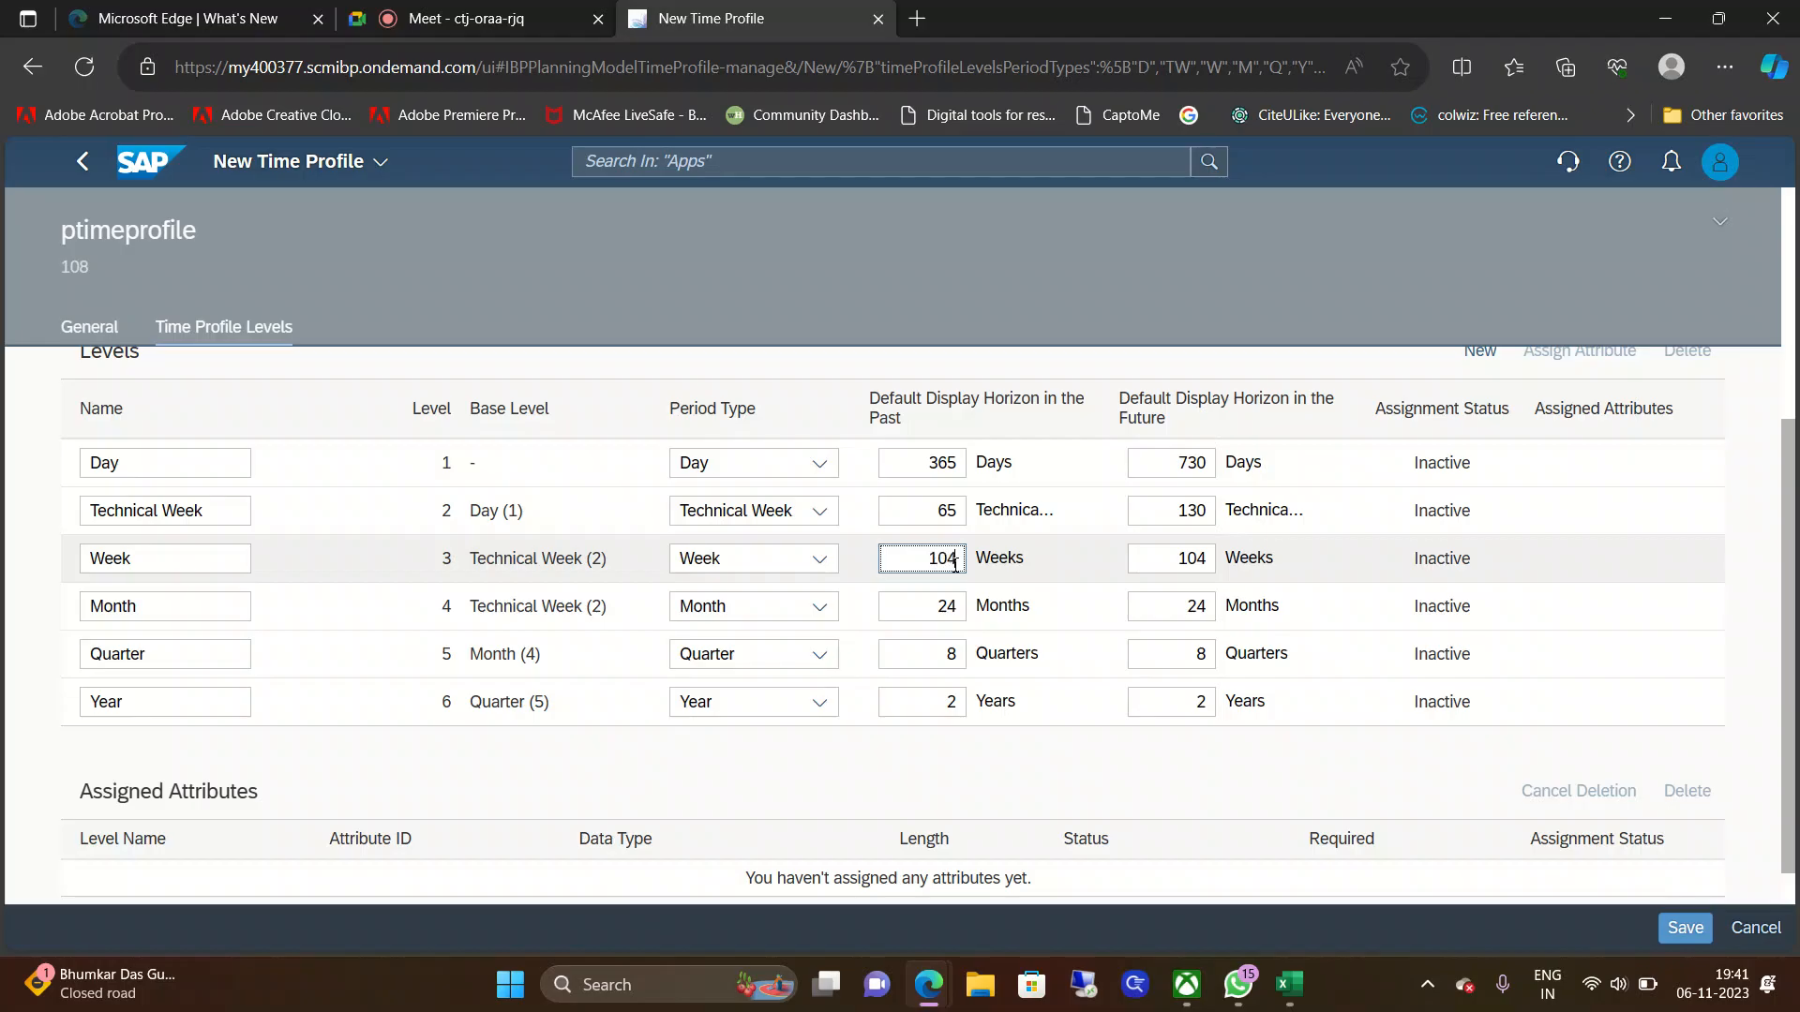
# Step: Change the default display horizon in the past to 130 for the Technical Week level and 730 for the Day level
pyautogui.click(959, 510)
pyautogui.press('BackSpace')
pyautogui.press('BackSpace')
pyautogui.write('130')
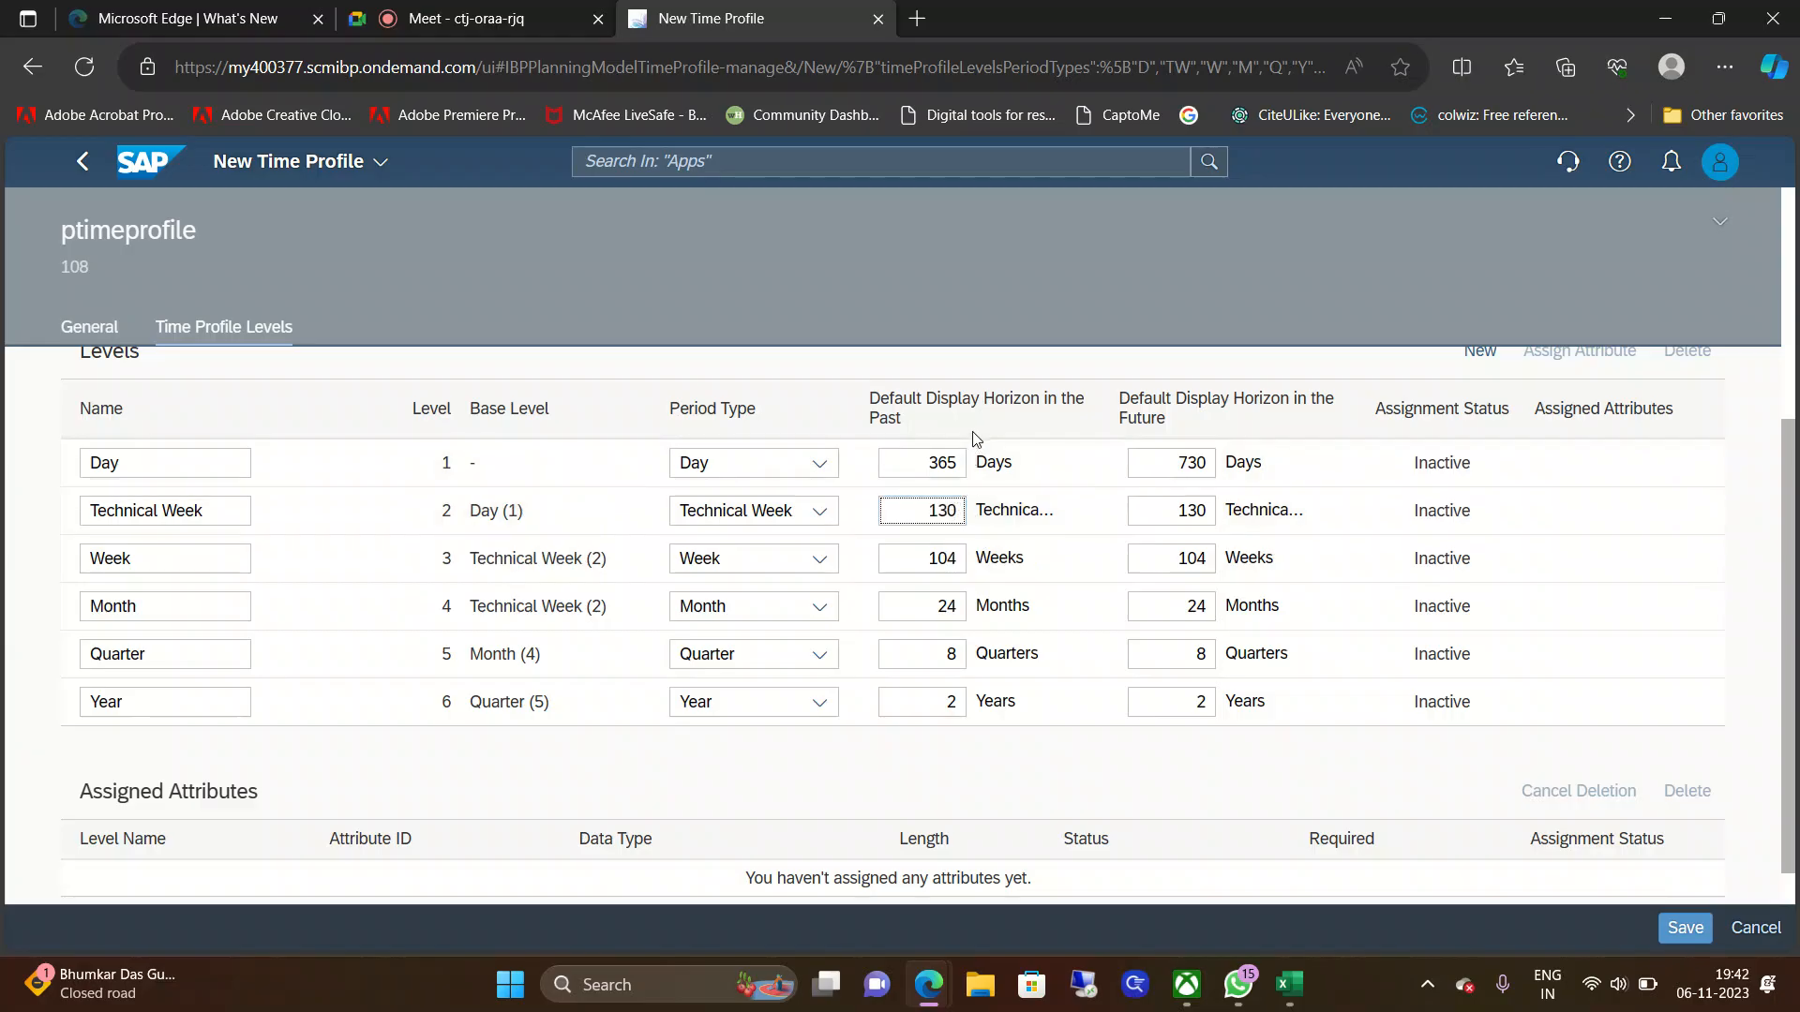
pyautogui.doubleClick(963, 463)
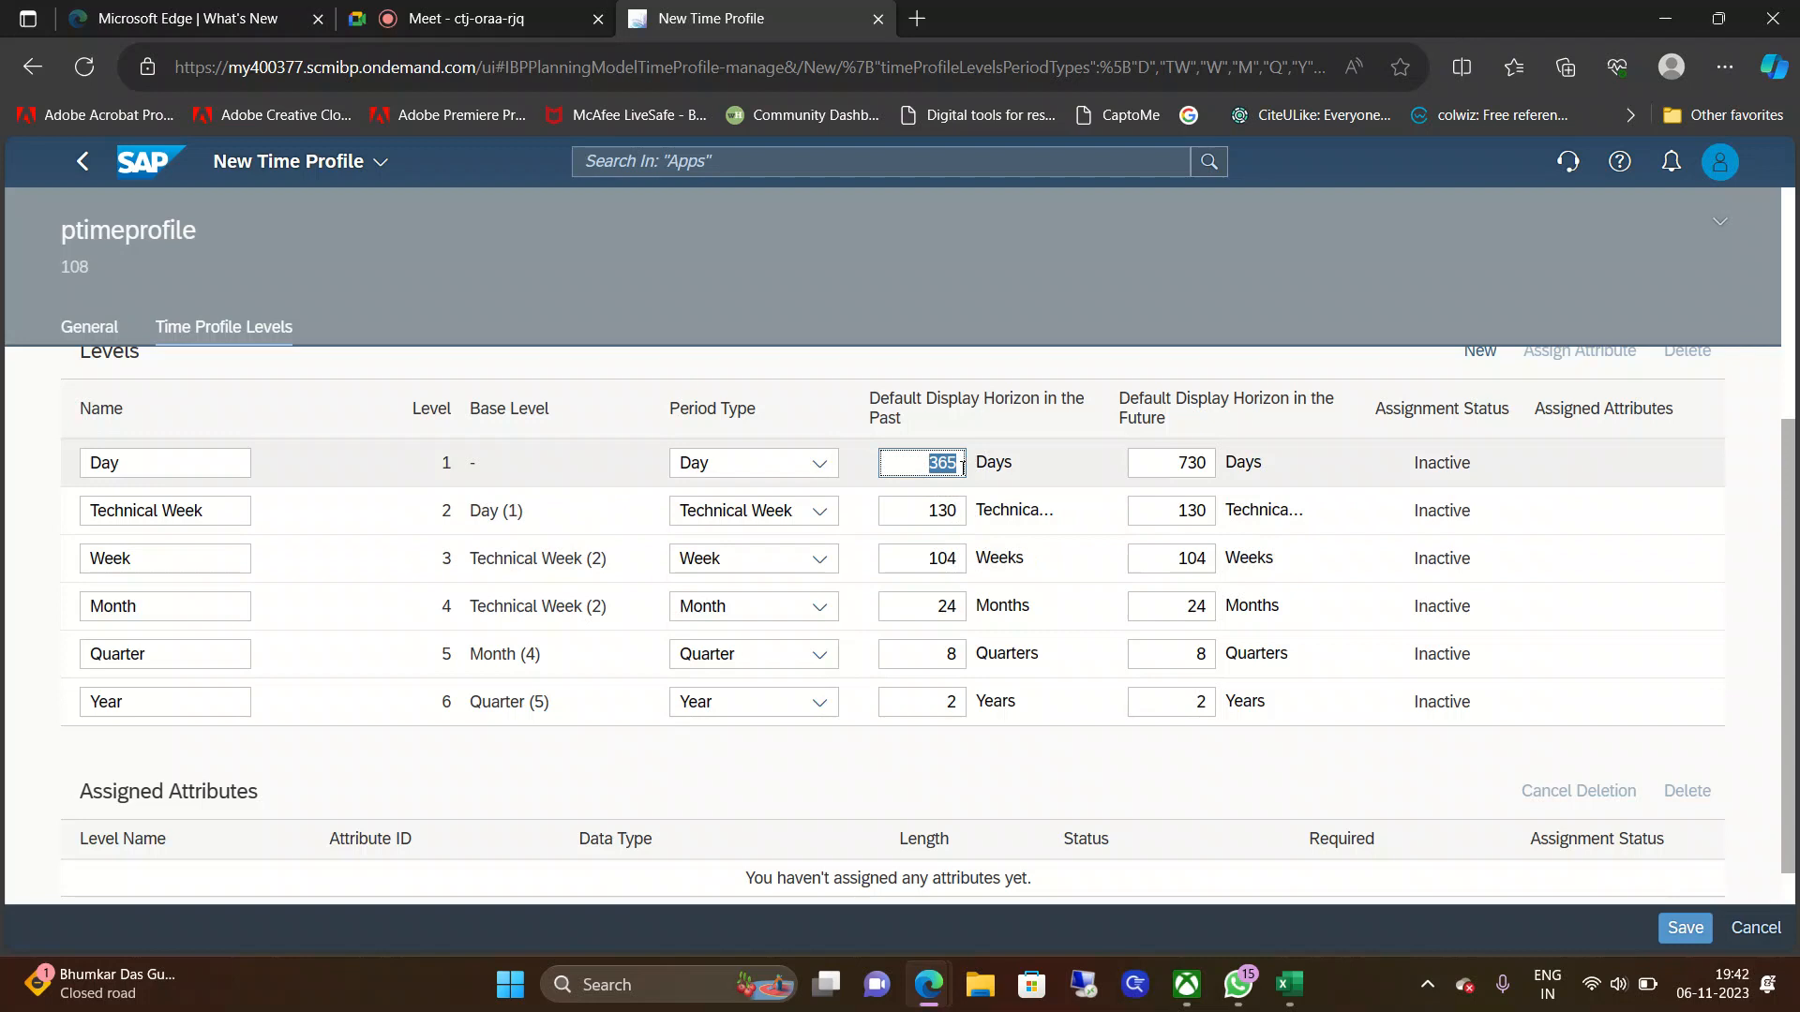
pyautogui.press('BackSpace')
pyautogui.write('0')
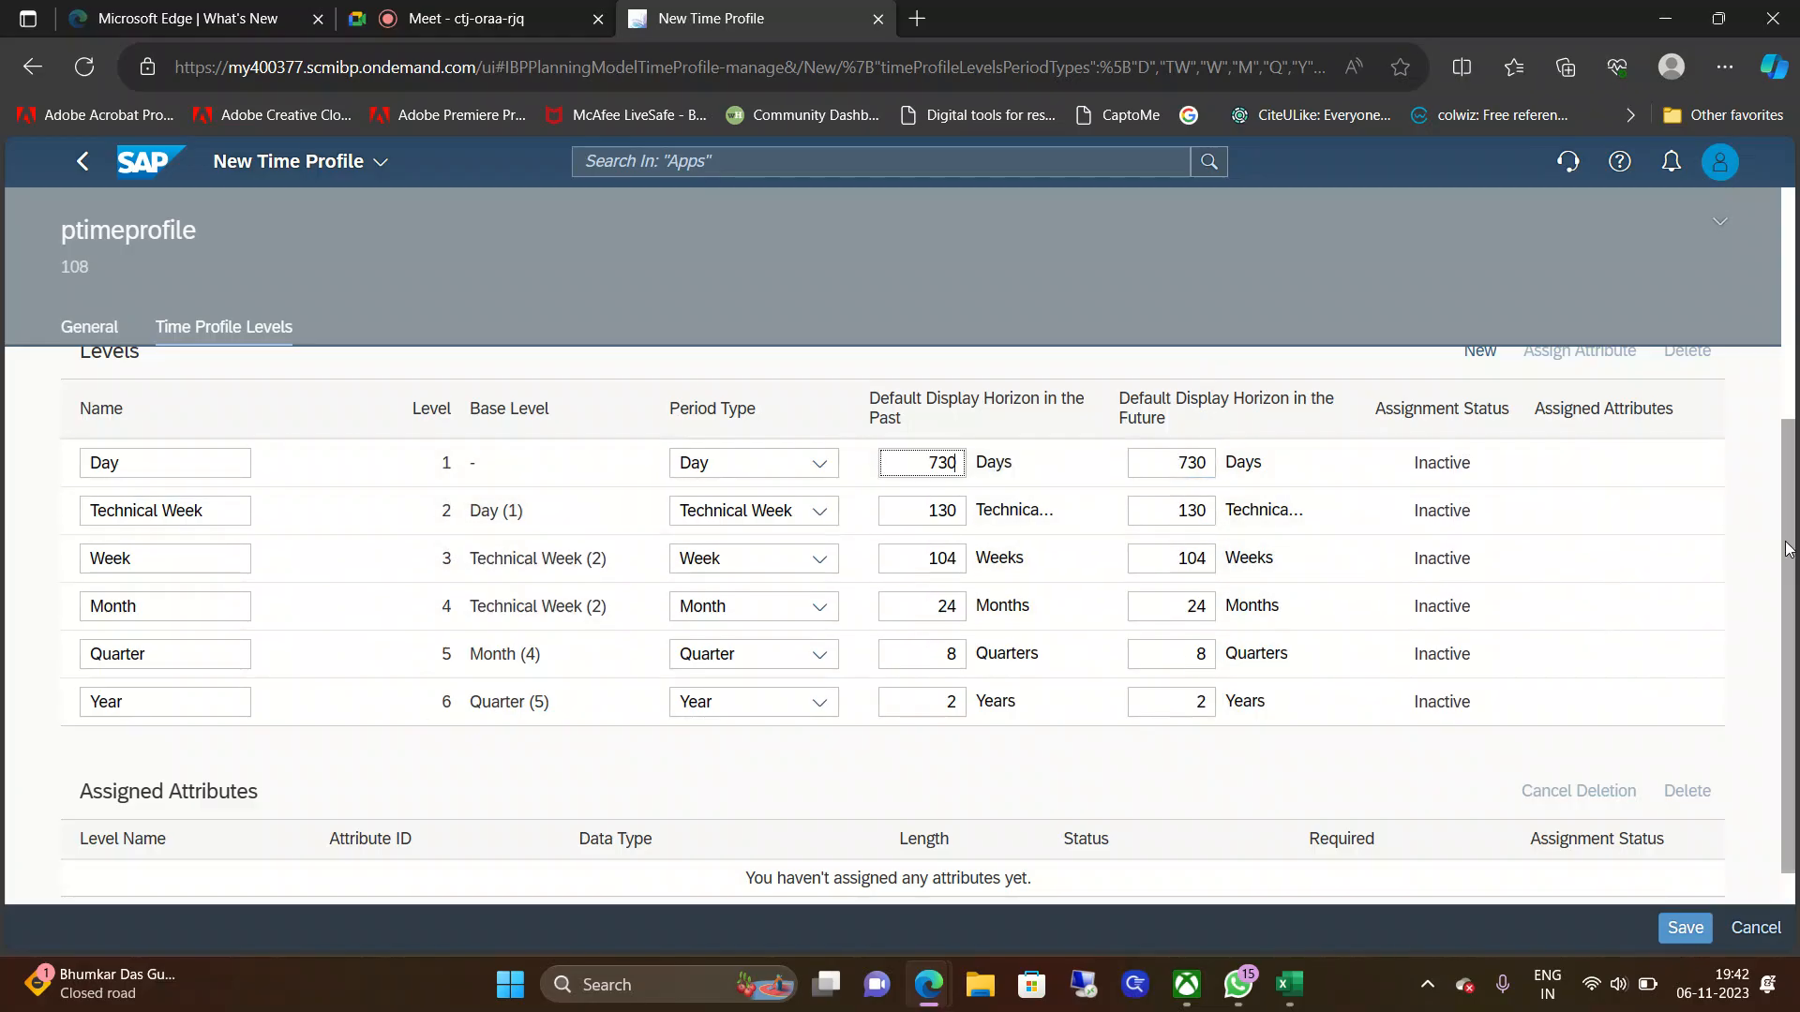
# Step: Try to save the new time profile under ID 108
pyautogui.scroll(-1, 1795, 681)
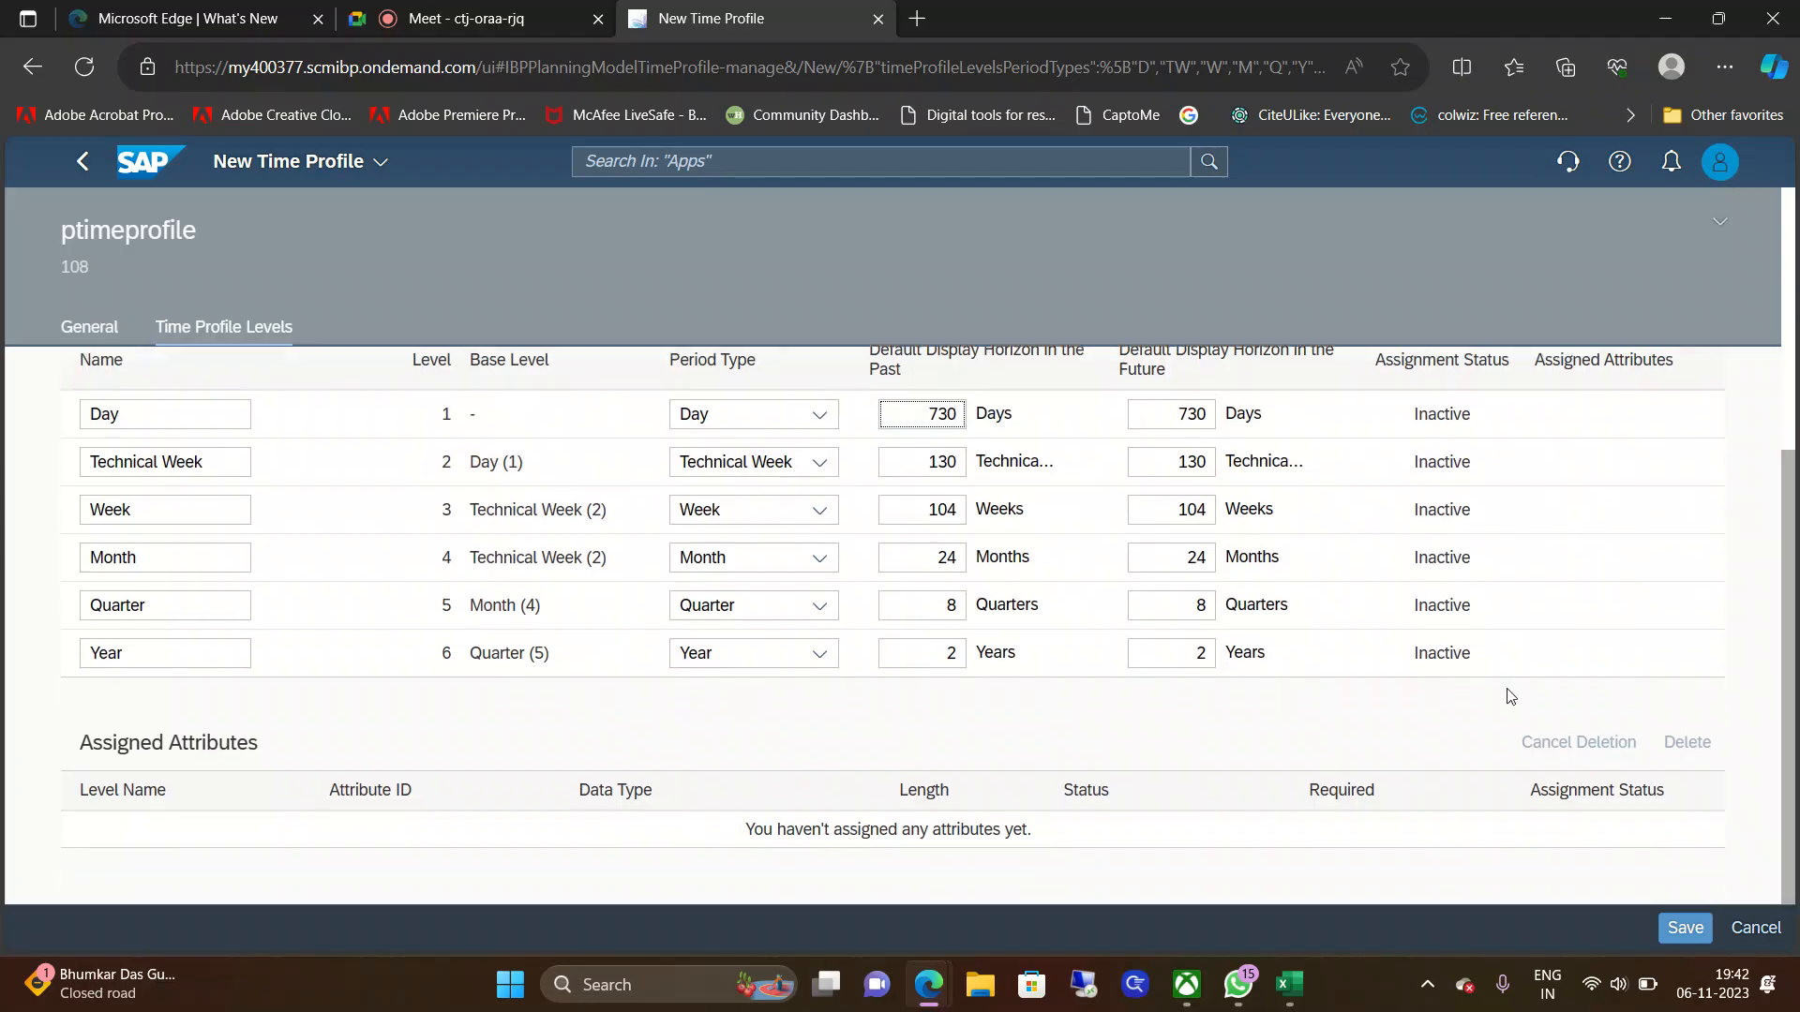
pyautogui.click(1669, 927)
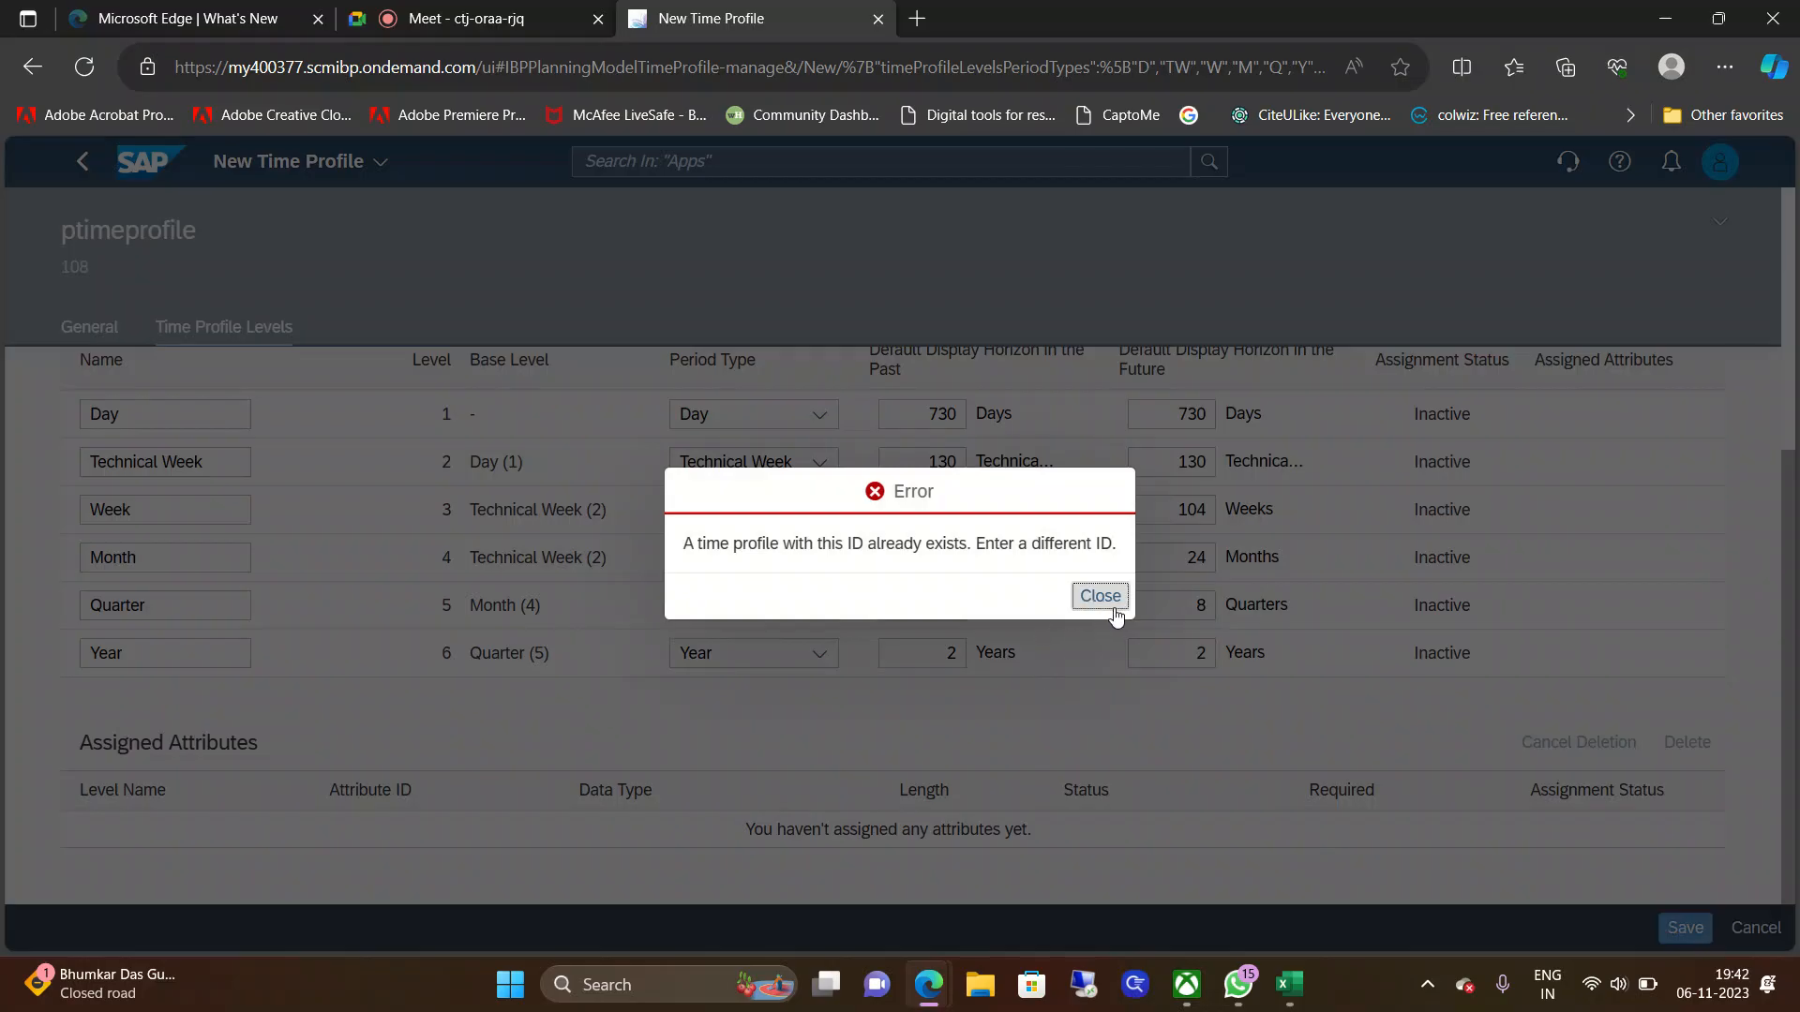
pyautogui.click(1100, 596)
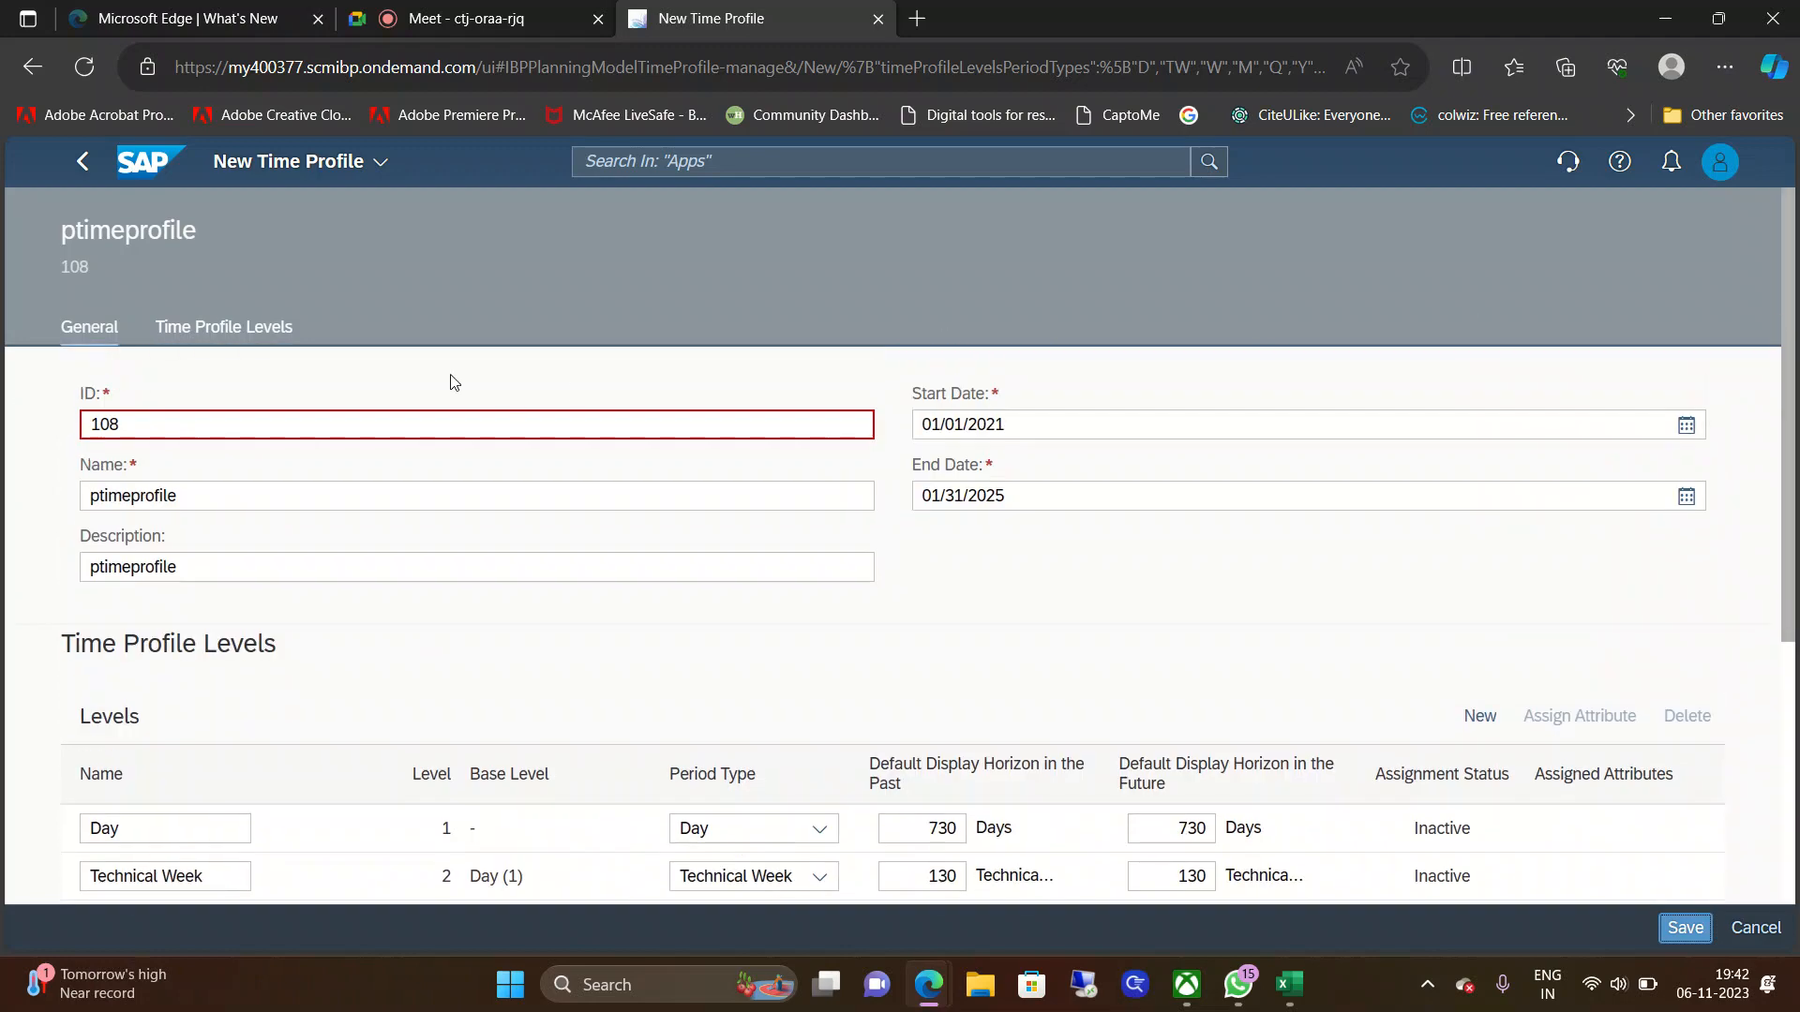
# Step: Change the time profile's ID to 228 and save the profile
pyautogui.click(276, 414)
pyautogui.press('BackSpace')
pyautogui.press('BackSpace')
pyautogui.press('BackSpace')
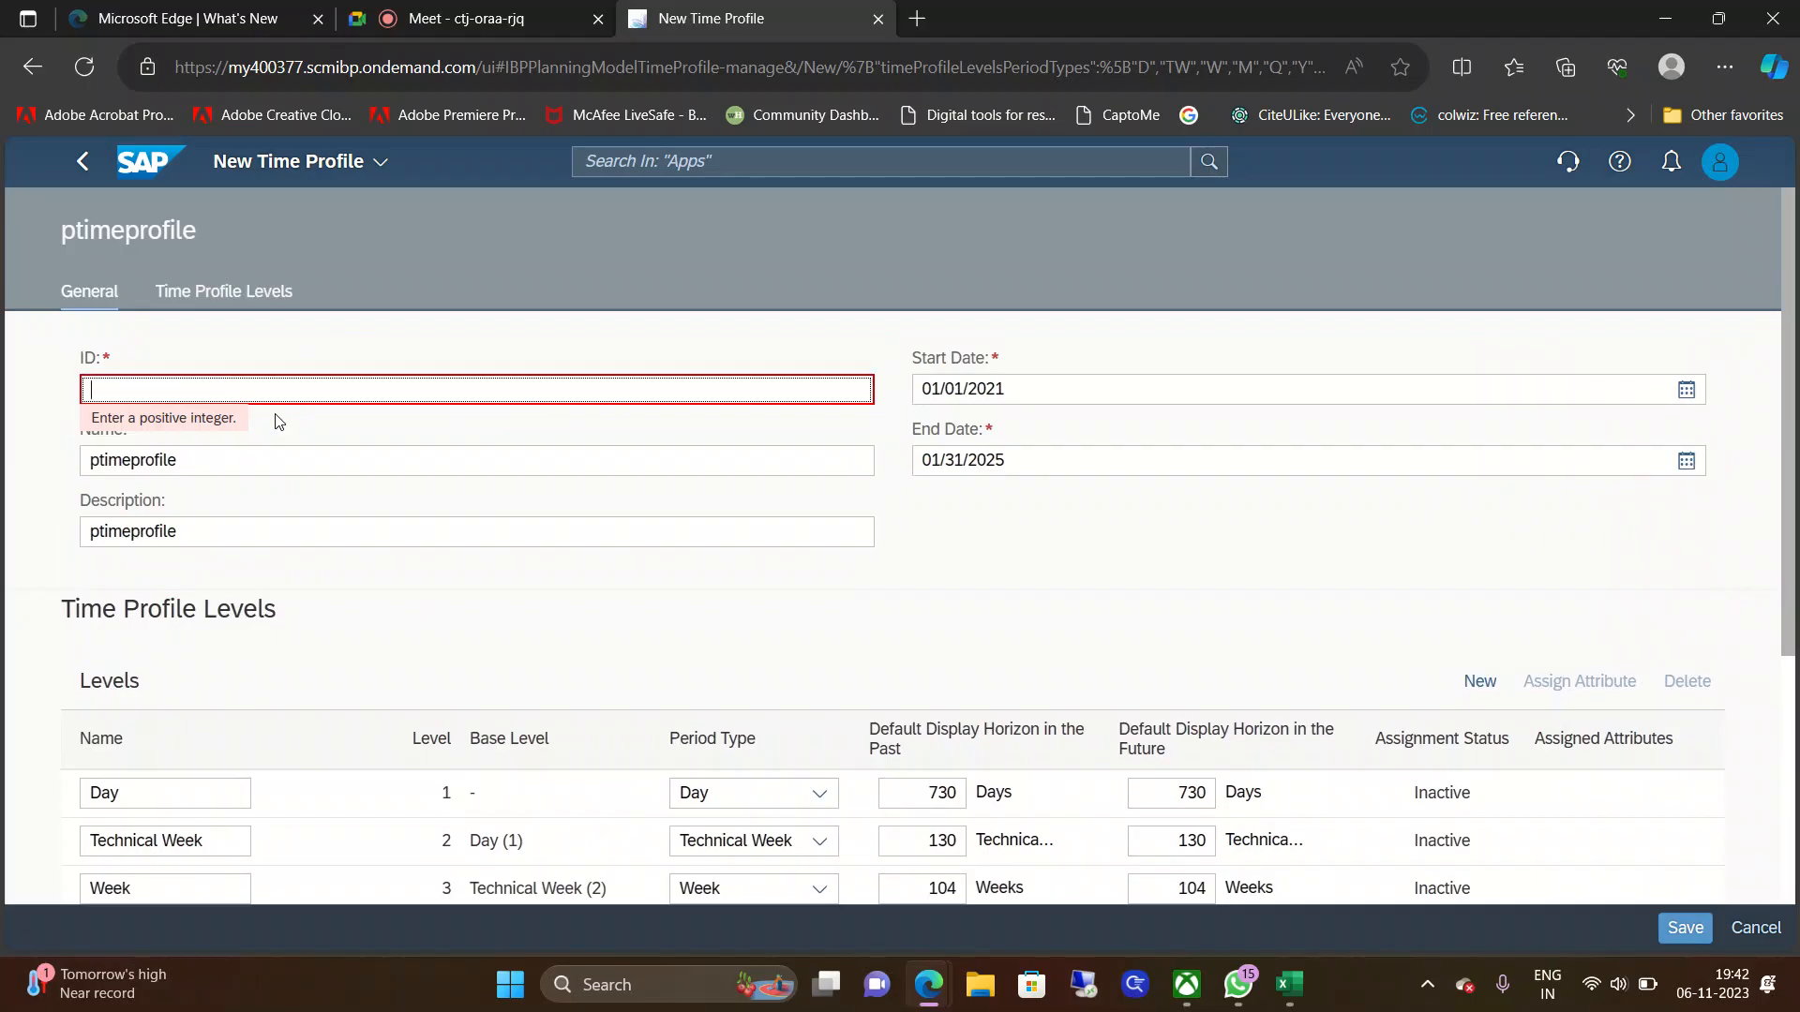
pyautogui.write('228')
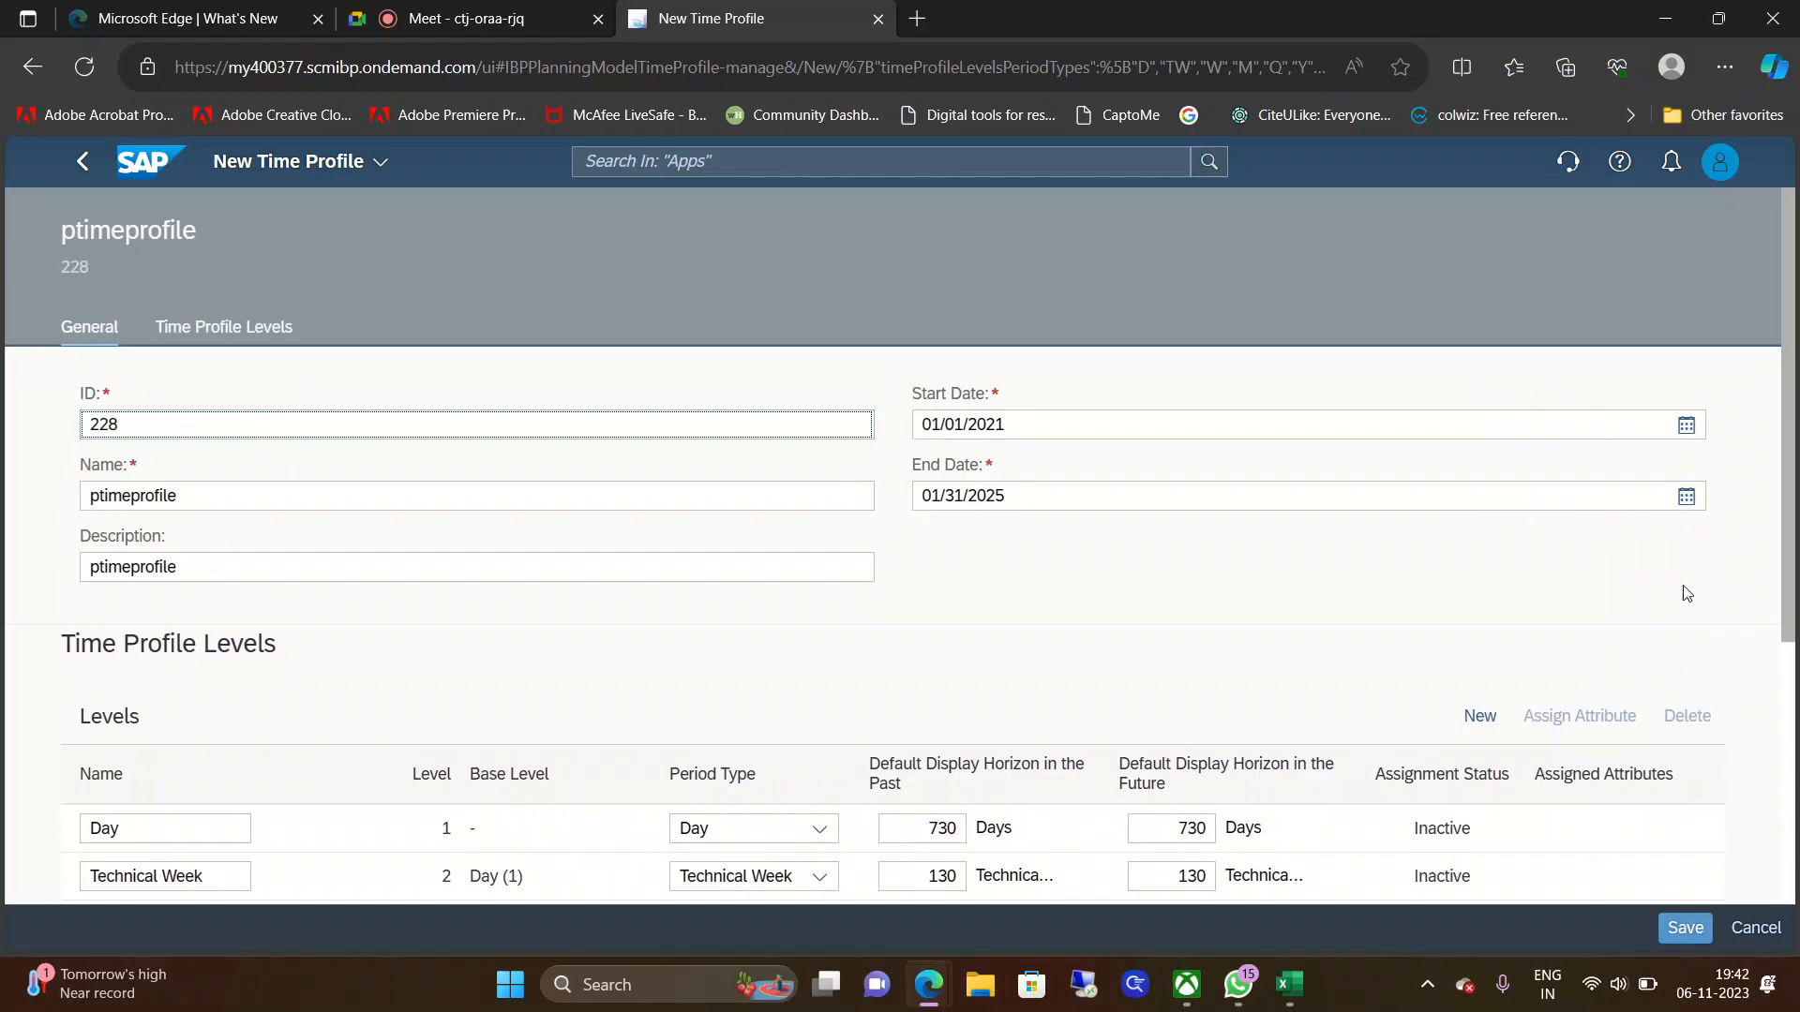
pyautogui.scroll(-5, 1792, 518)
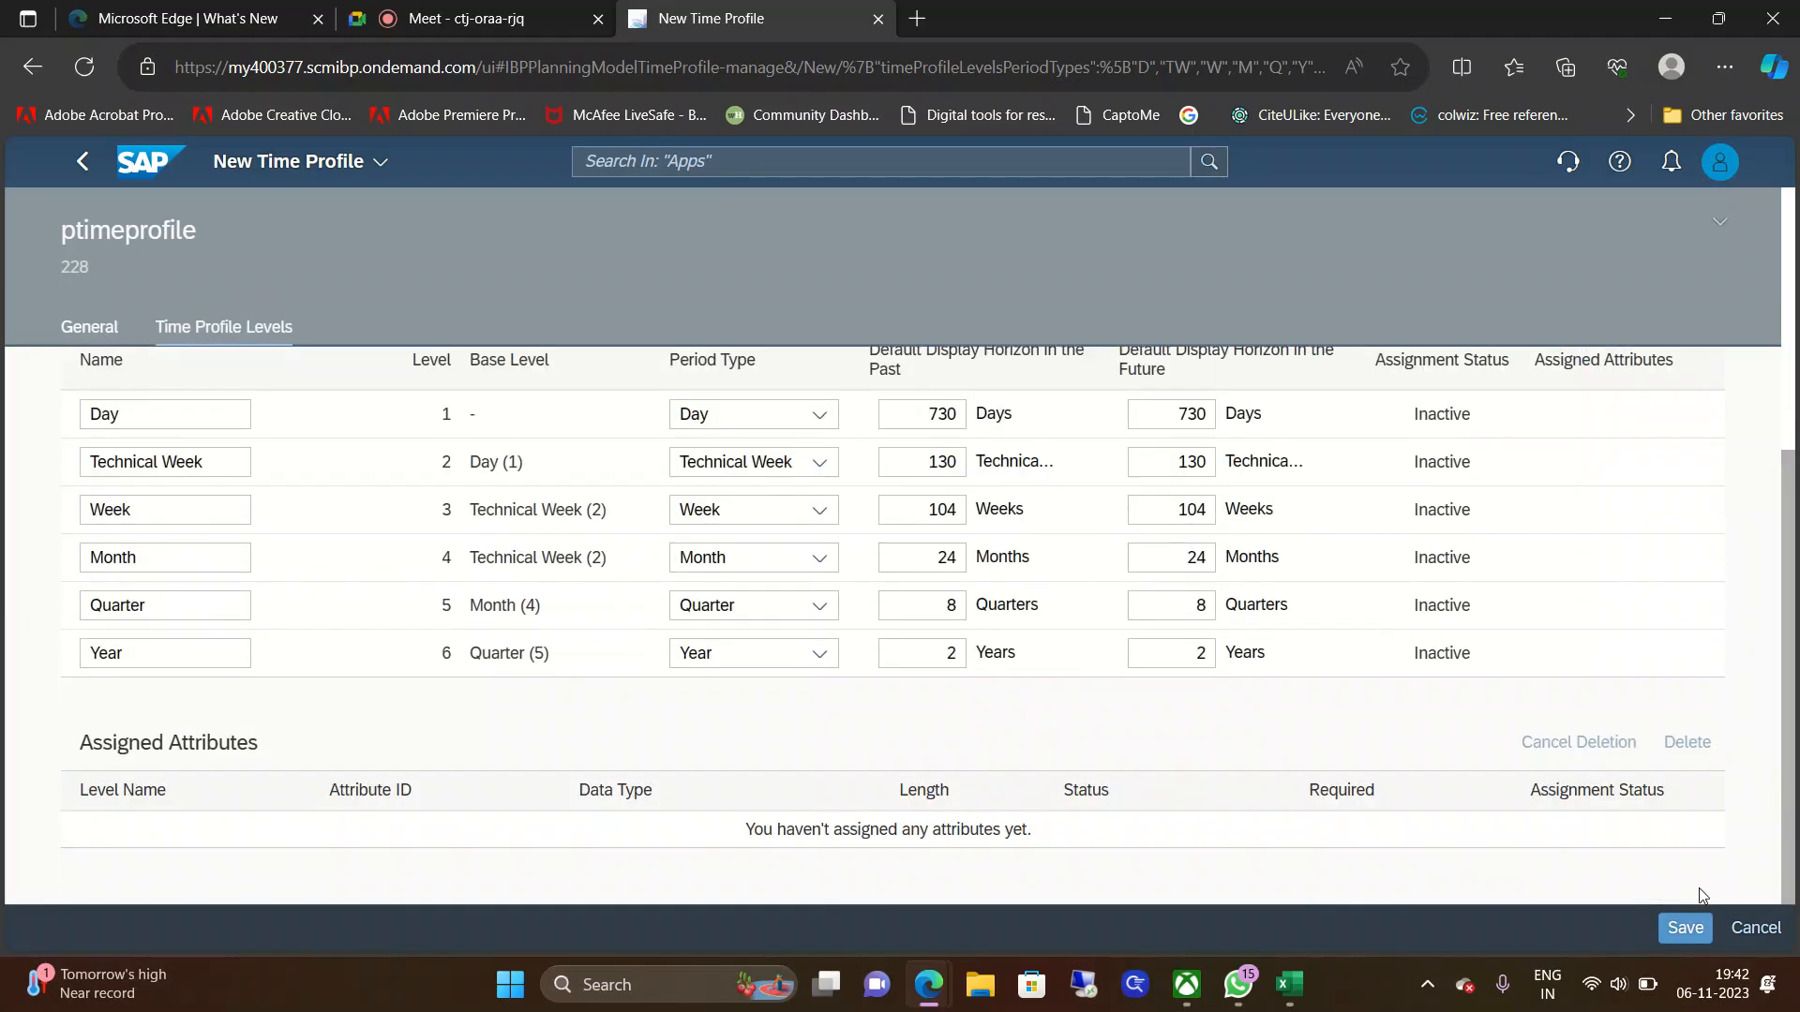
pyautogui.click(1684, 928)
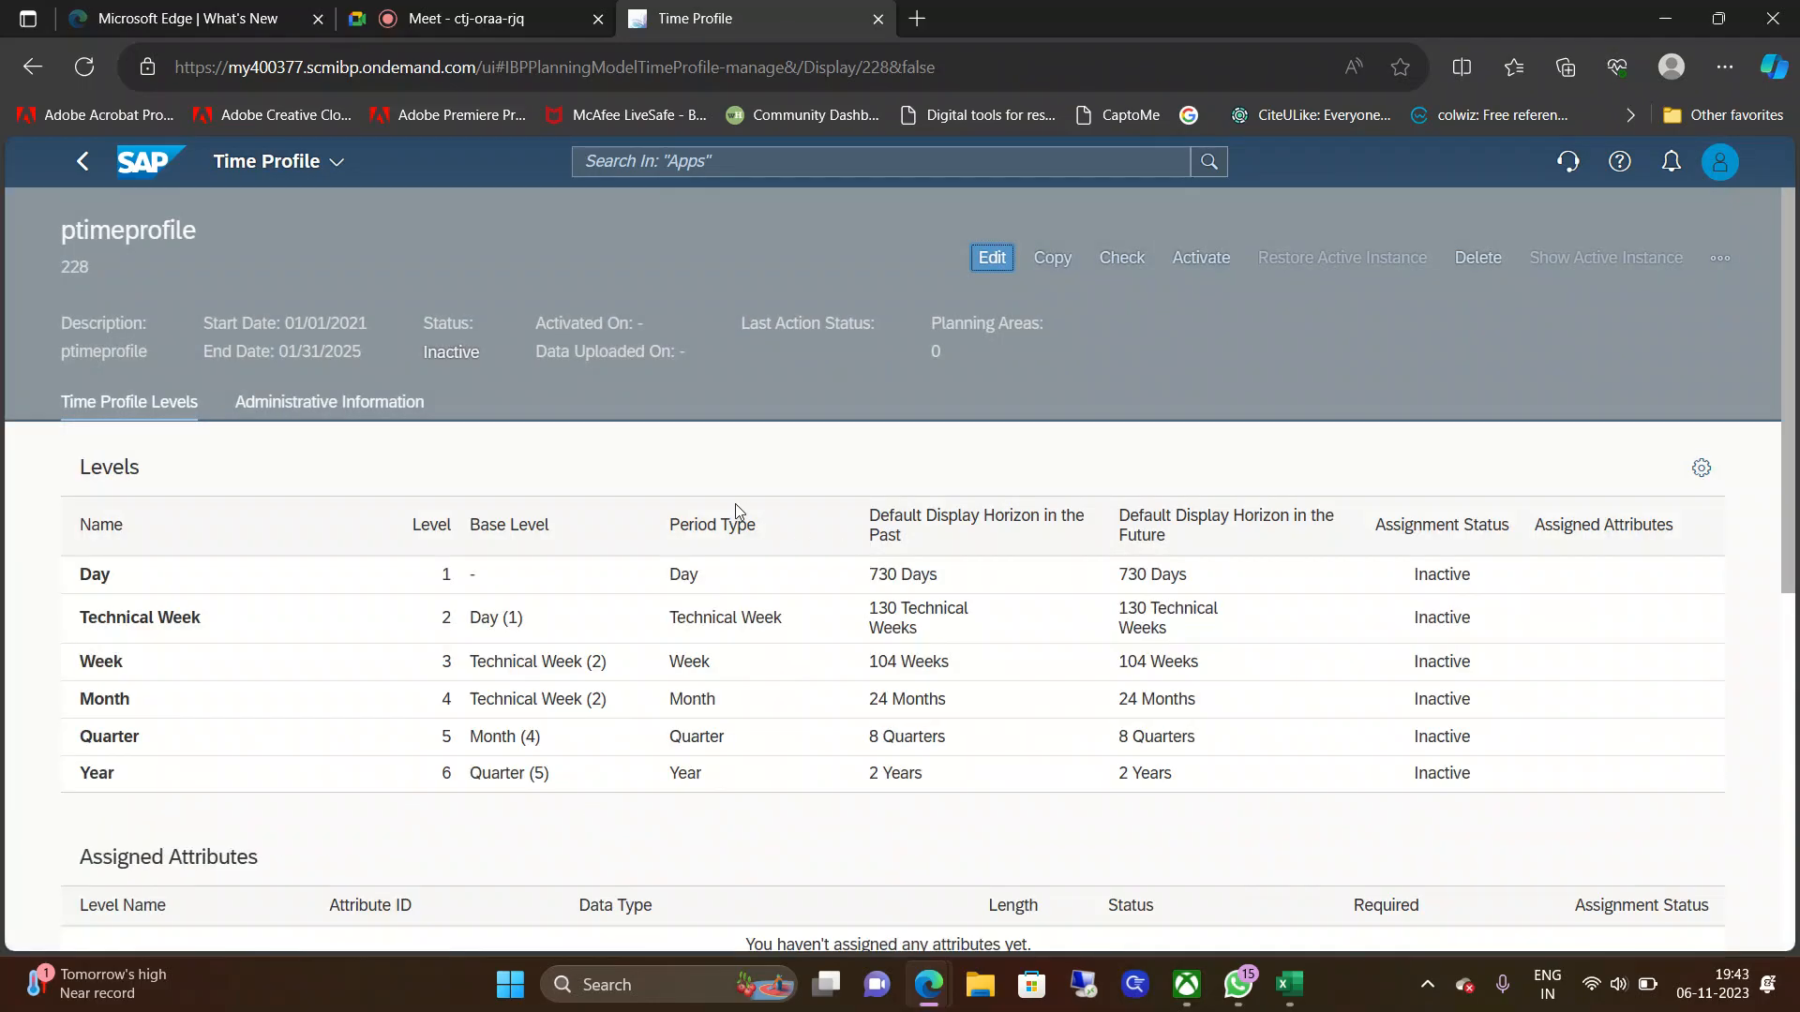
# Step: Run the consistency check on time profile 228 and activate it
pyautogui.click(1123, 261)
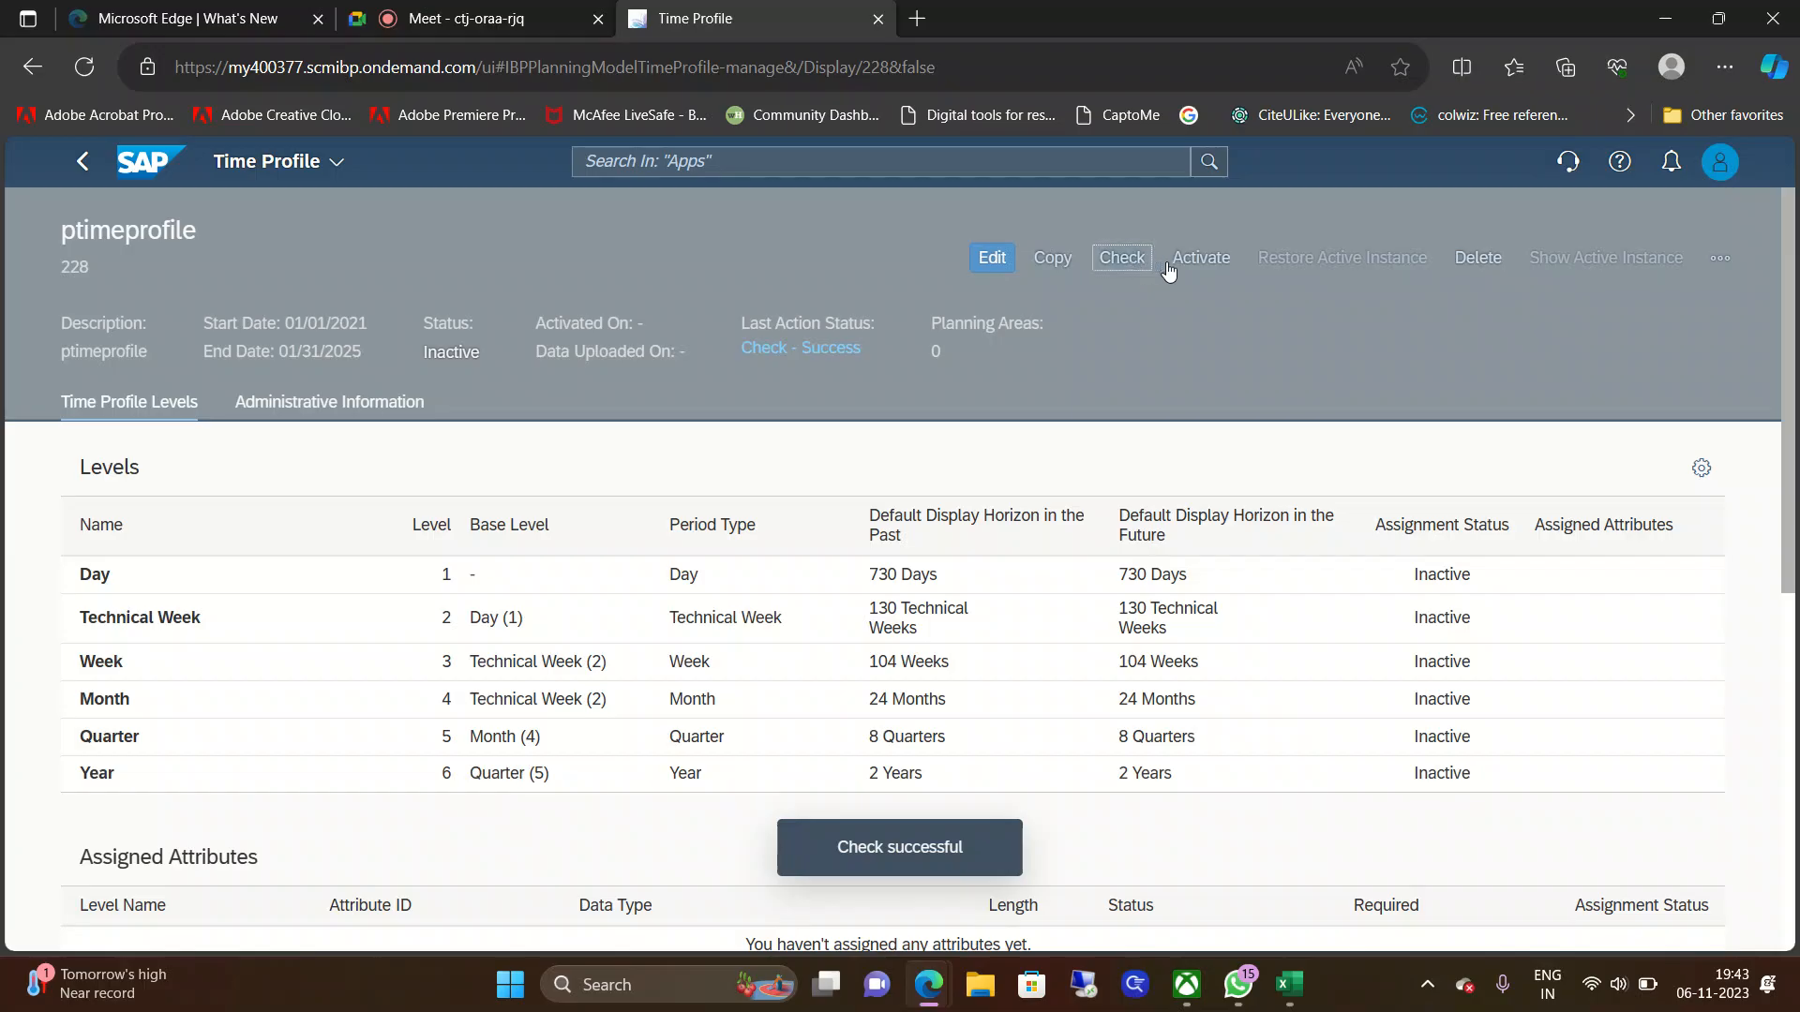
pyautogui.click(1209, 259)
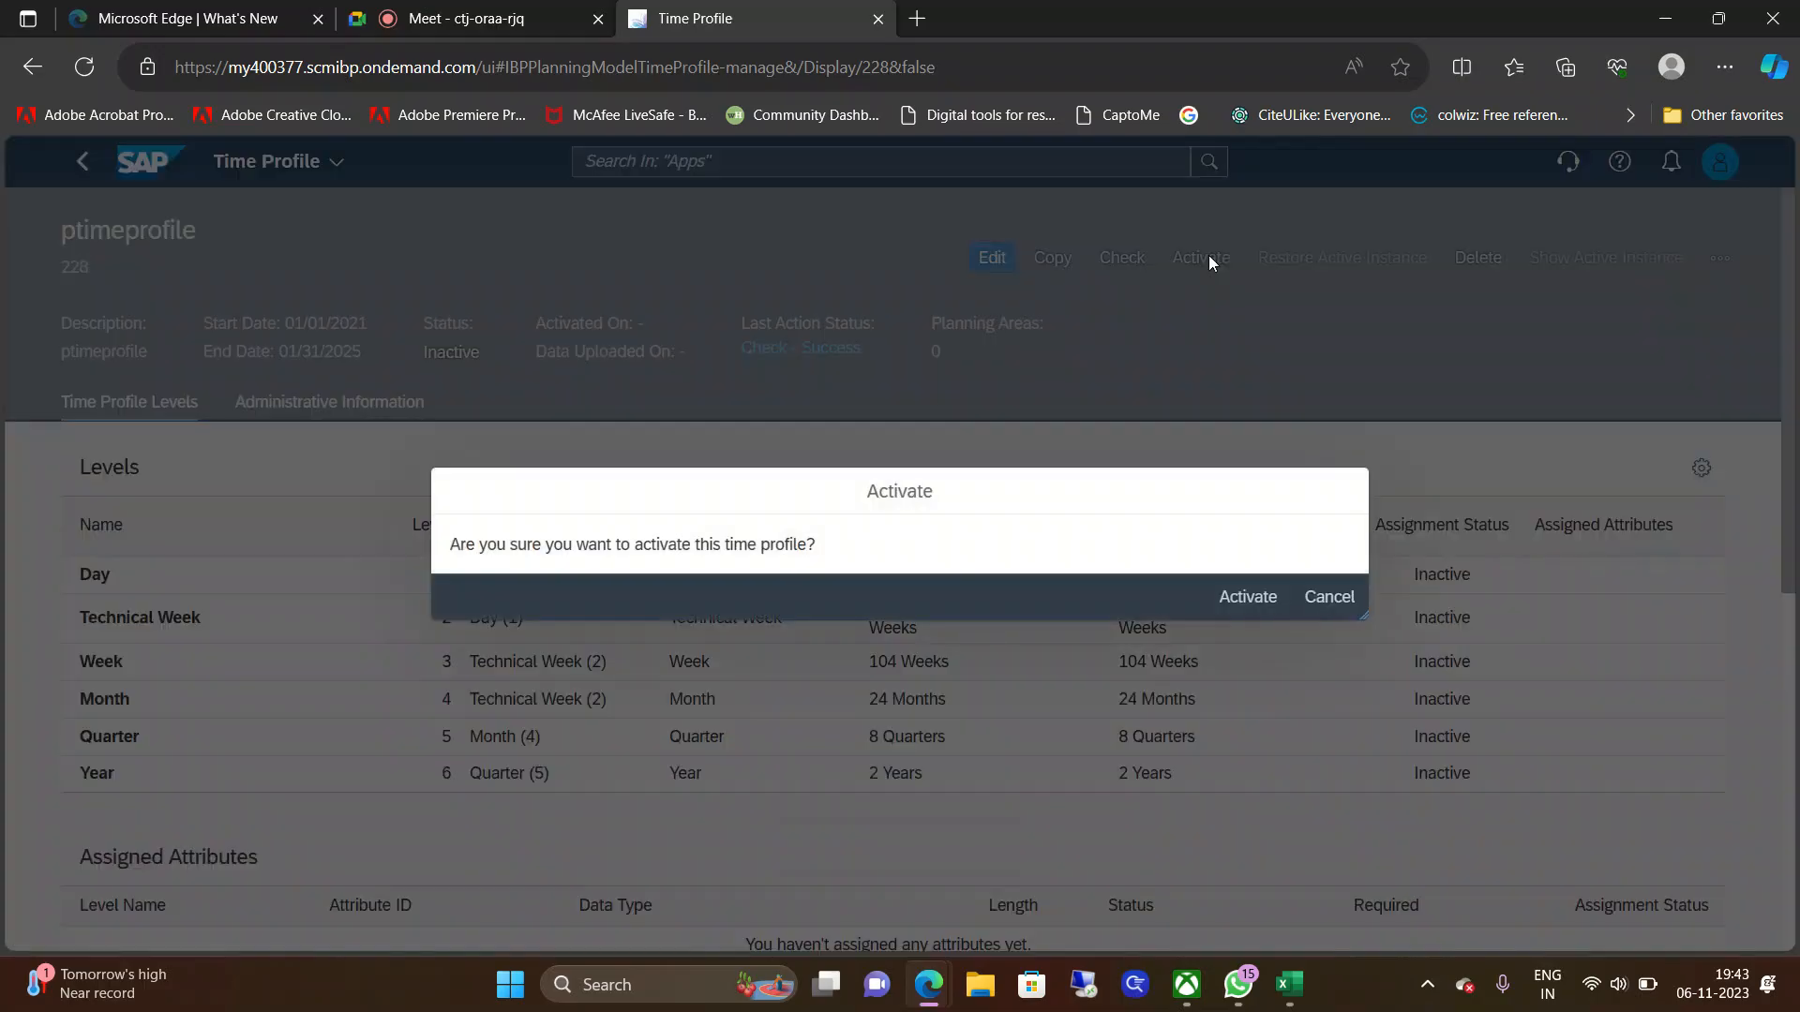
pyautogui.click(1247, 598)
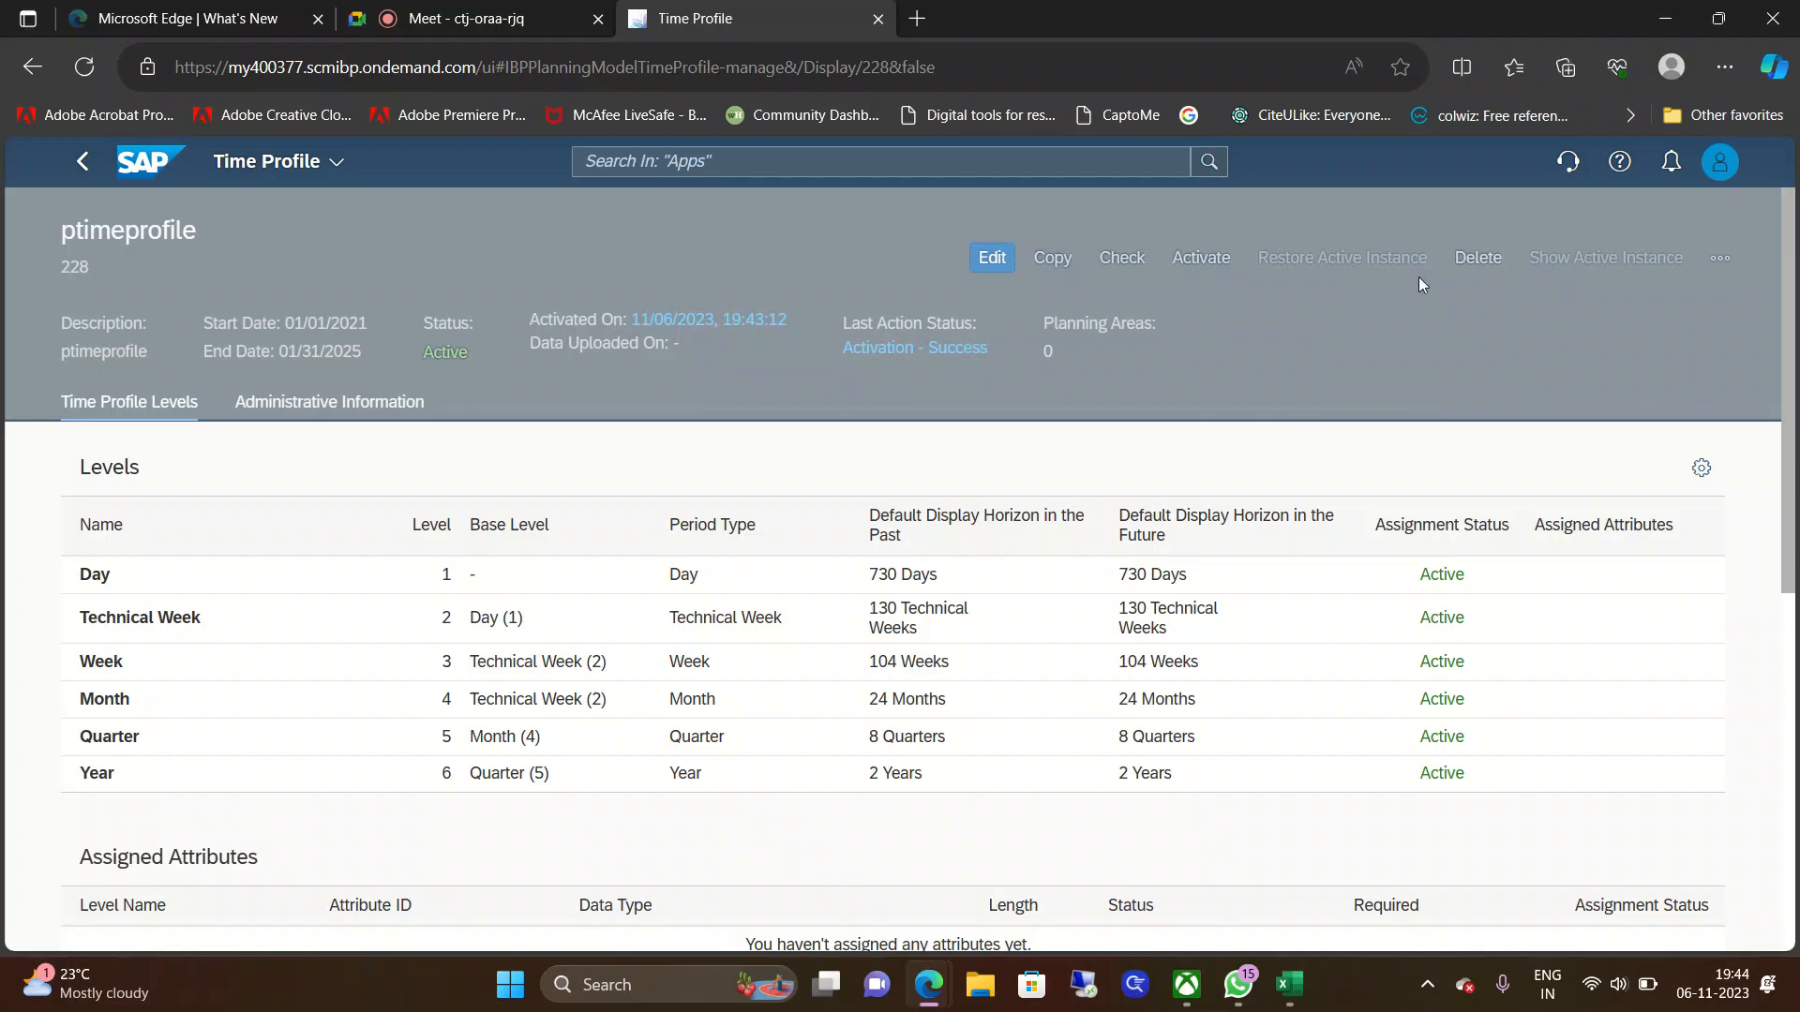
# Step: Switch to the Google Meet call and leave the meeting
pyautogui.click(469, 15)
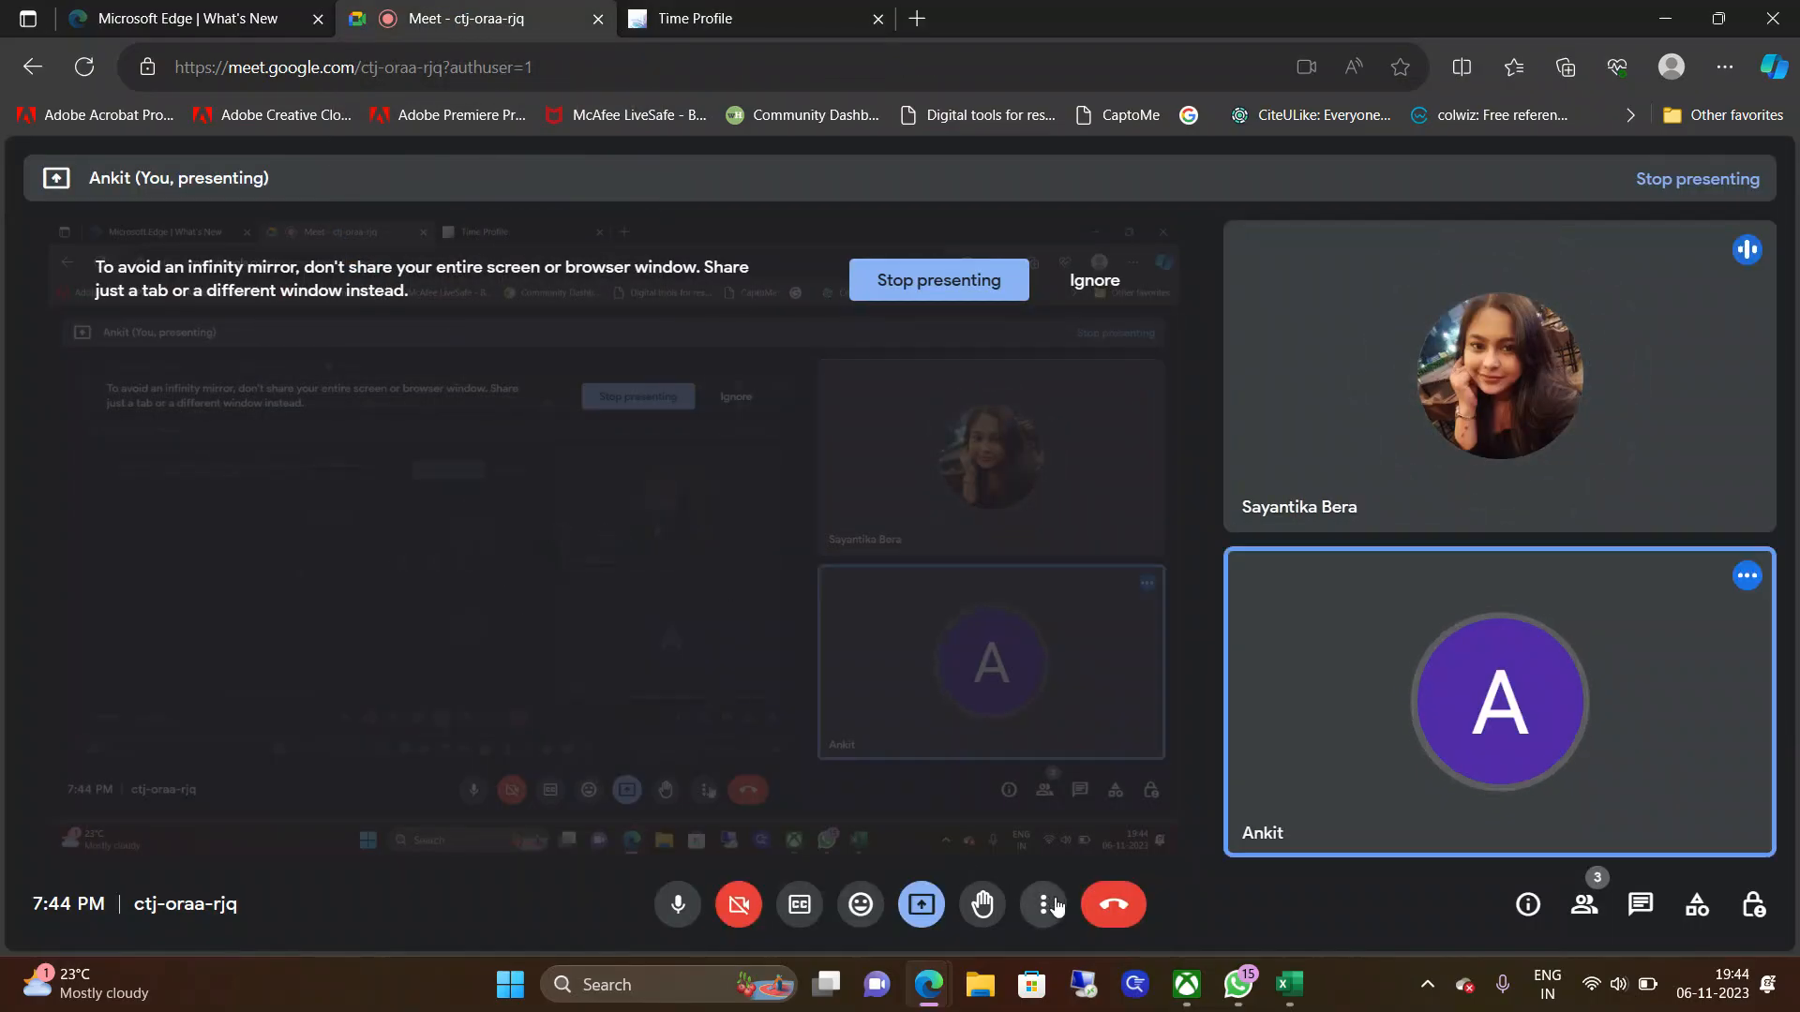
pyautogui.click(1117, 914)
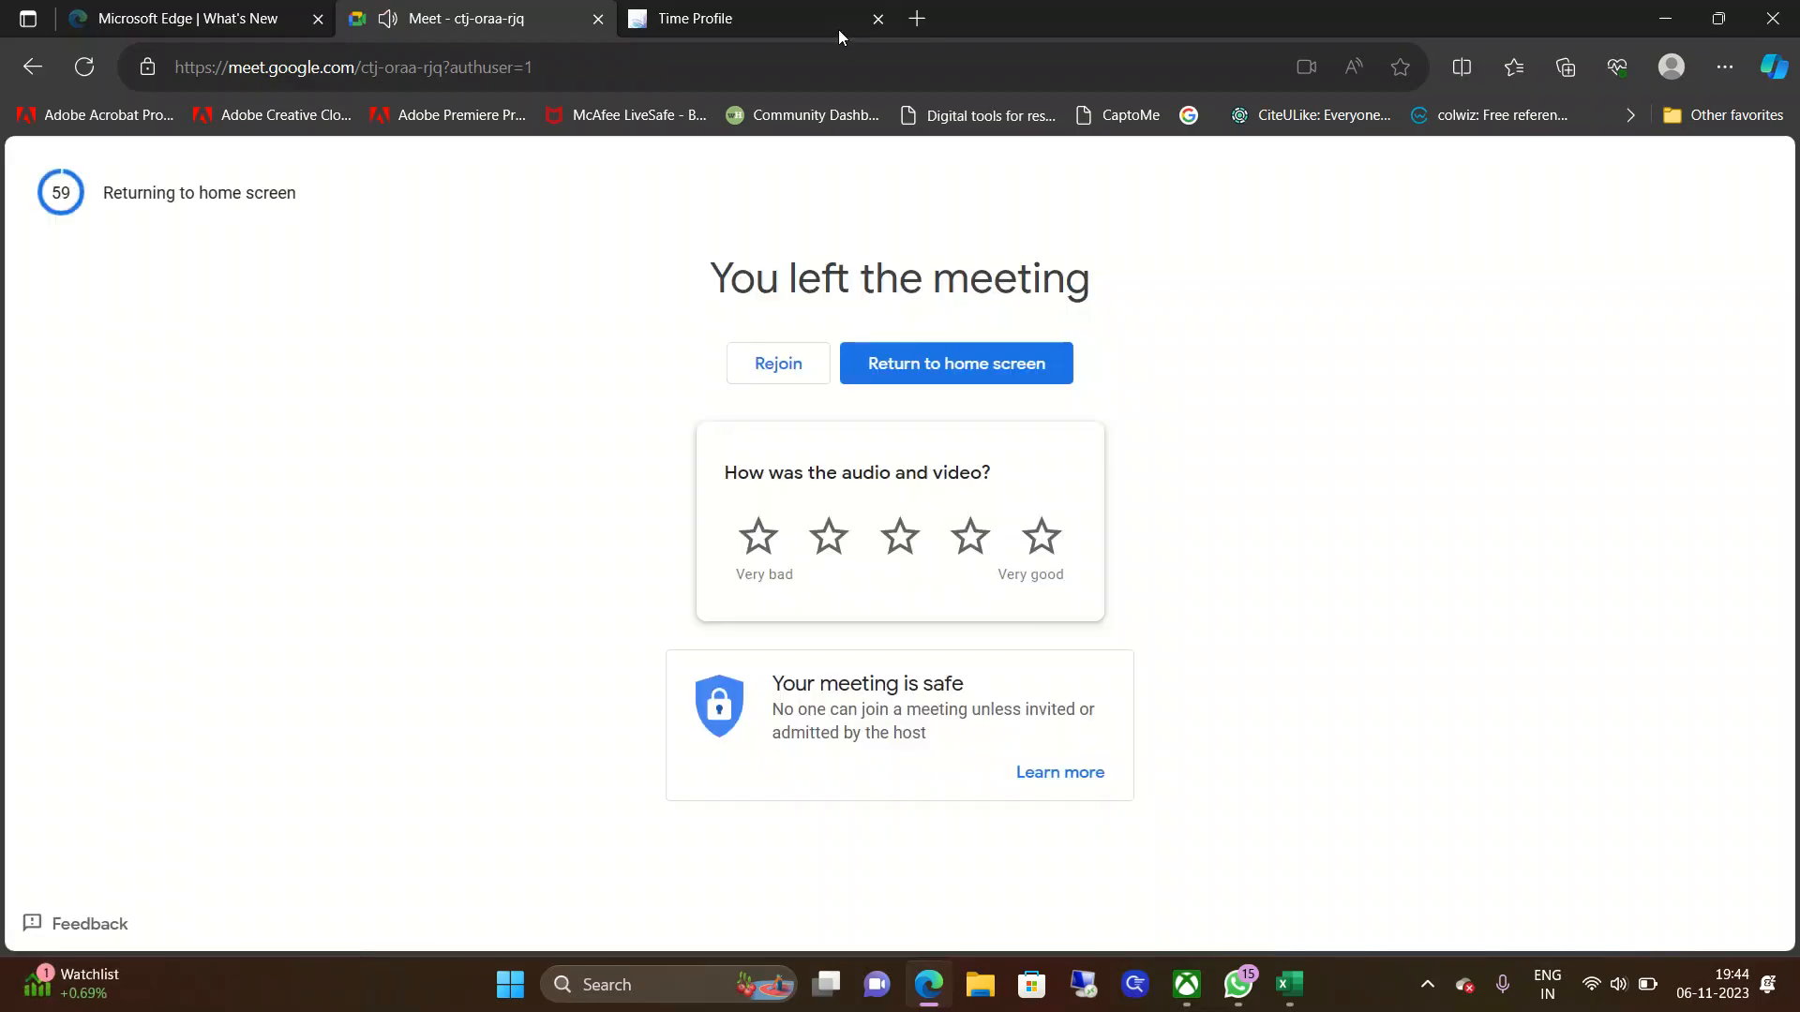